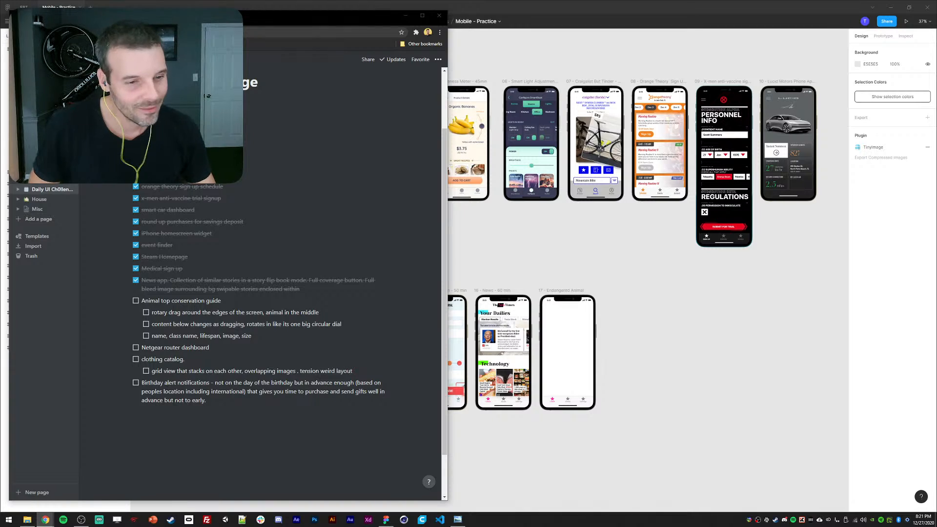
{"action": "left_click", "coordinate": [655, 237]}
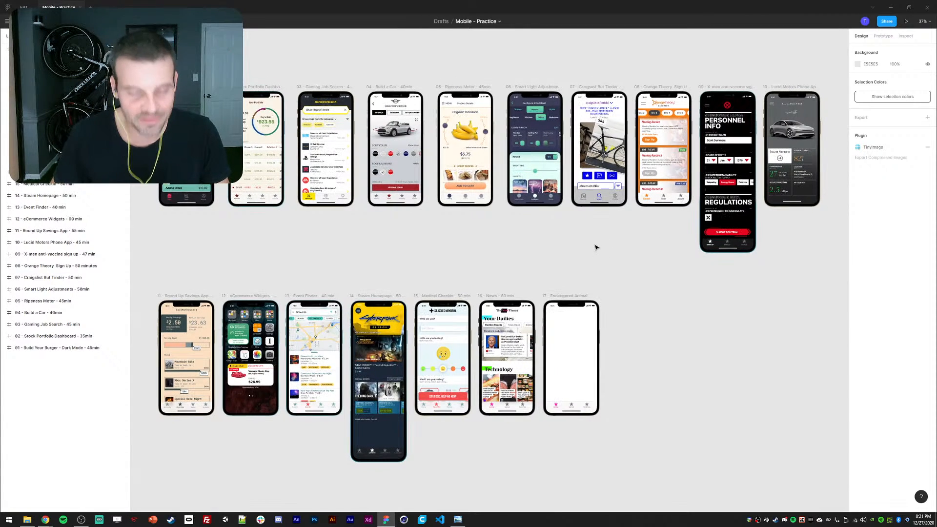
{"action": "left_click_drag", "start_coordinate": [615, 248], "coordinate": [590, 247]}
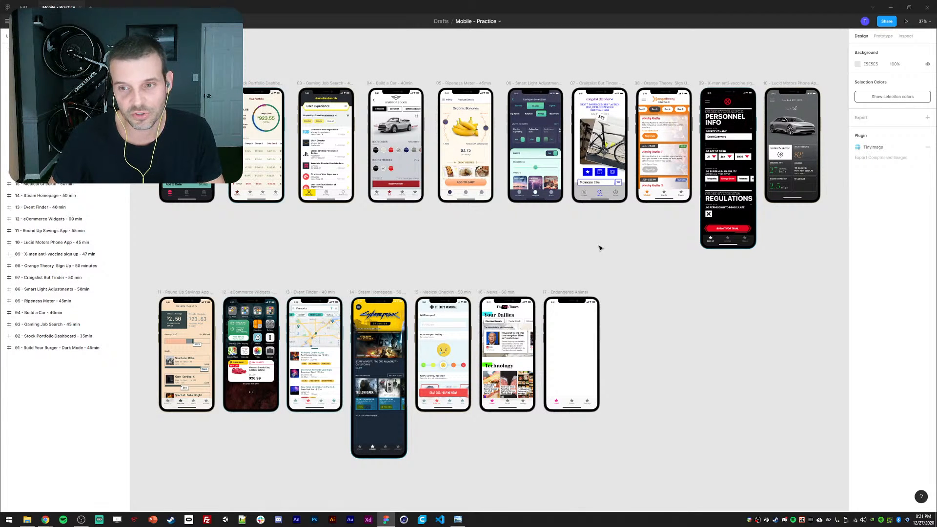
{"action": "left_click_drag", "start_coordinate": [596, 247], "coordinate": [598, 245]}
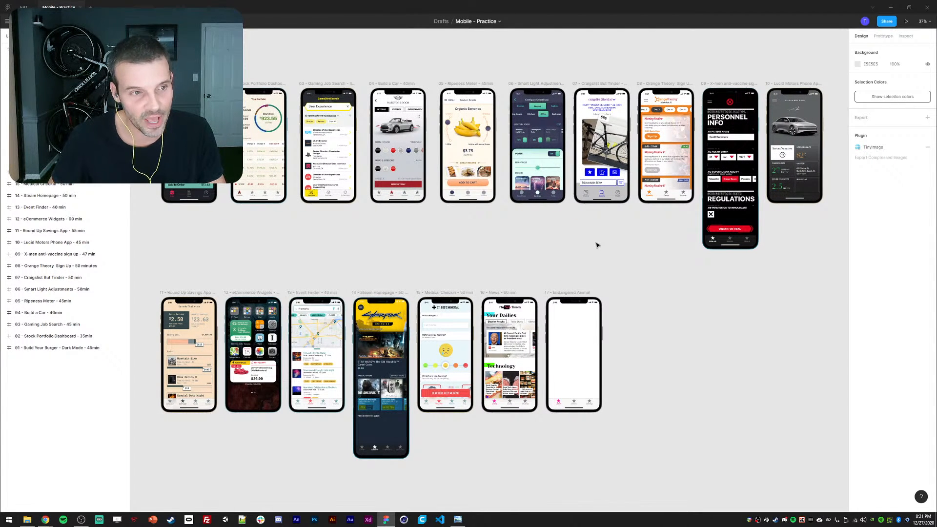
{"action": "left_click_drag", "start_coordinate": [450, 231], "coordinate": [447, 232]}
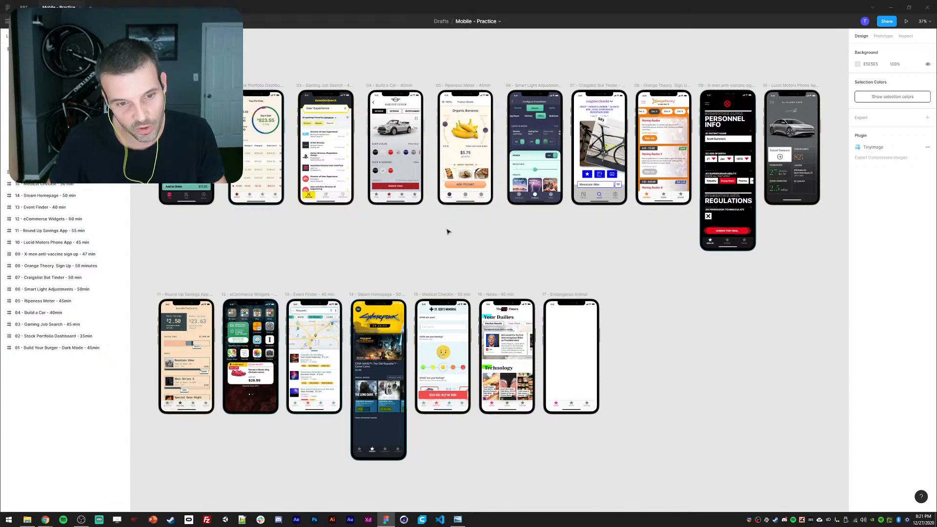
- Review the animal conservation guide idea in the browser notes and read through the Lifespans of the Animal Kingdom infographic
{"action": "left_click", "coordinate": [45, 520]}
{"action": "left_click", "coordinate": [88, 500]}
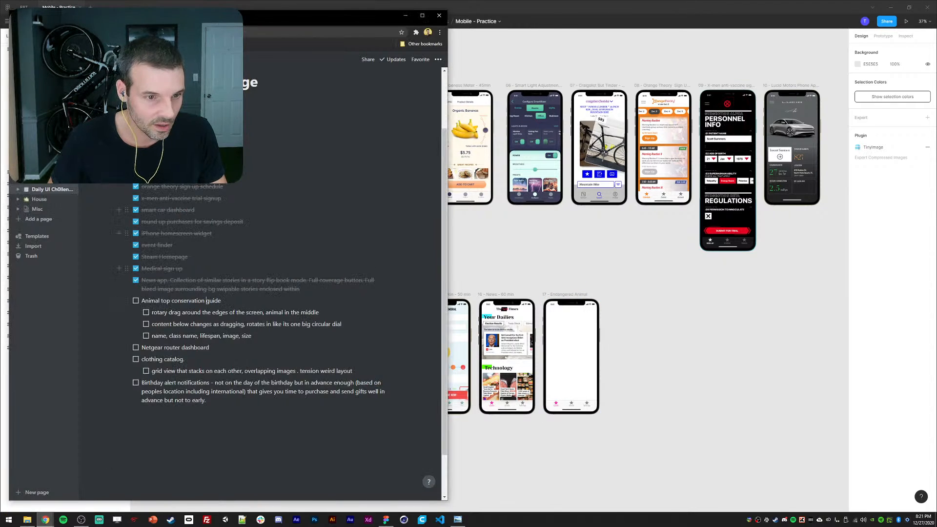
{"action": "left_click", "coordinate": [457, 520]}
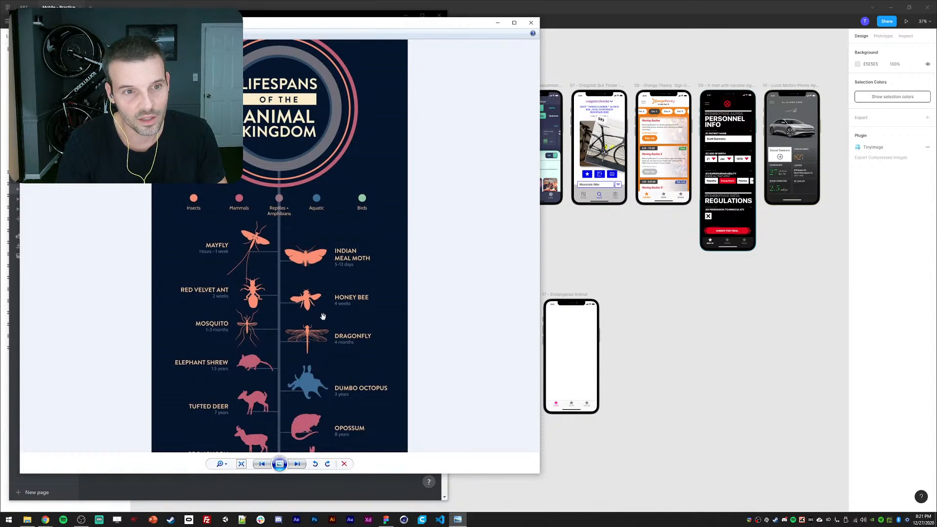
{"action": "scroll", "coordinate": [329, 374], "scroll_direction": "down", "scroll_amount": 10}
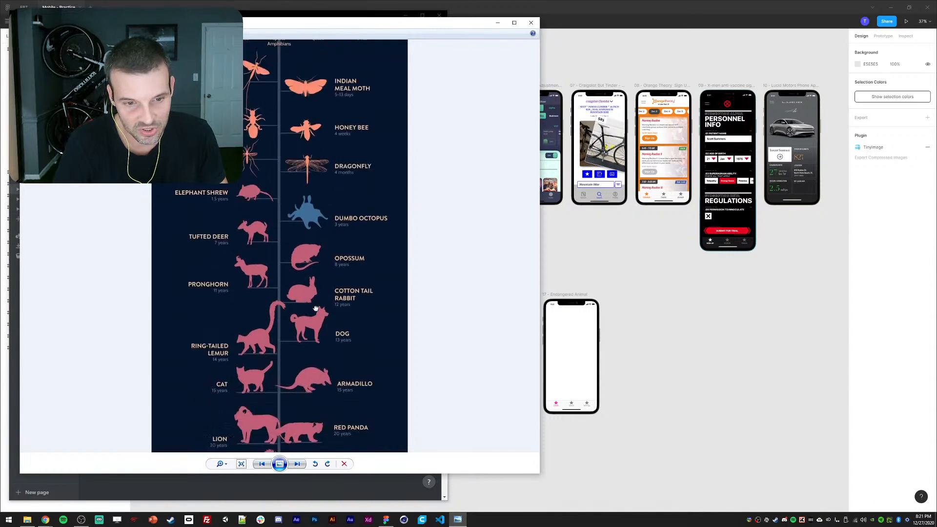
{"action": "scroll", "coordinate": [300, 268], "scroll_direction": "down", "scroll_amount": 3}
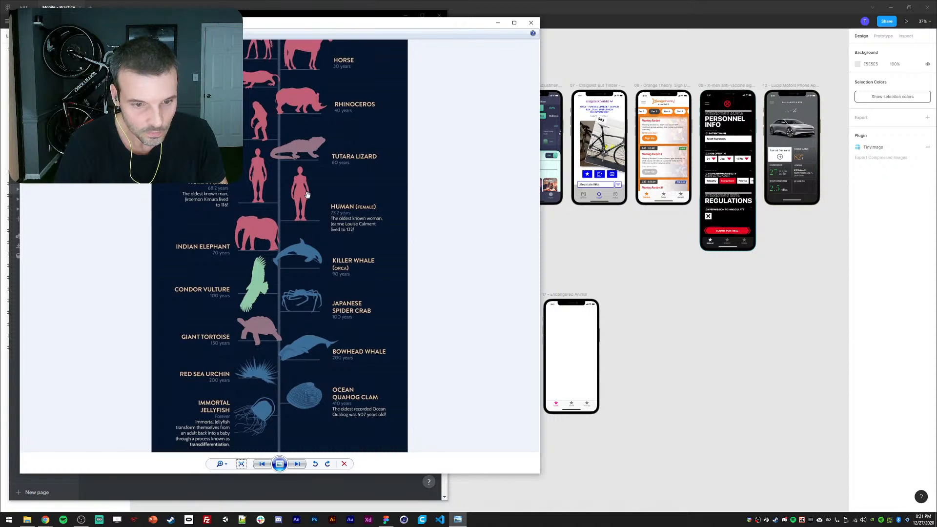
{"action": "scroll", "coordinate": [307, 195], "scroll_direction": "up", "scroll_amount": 12}
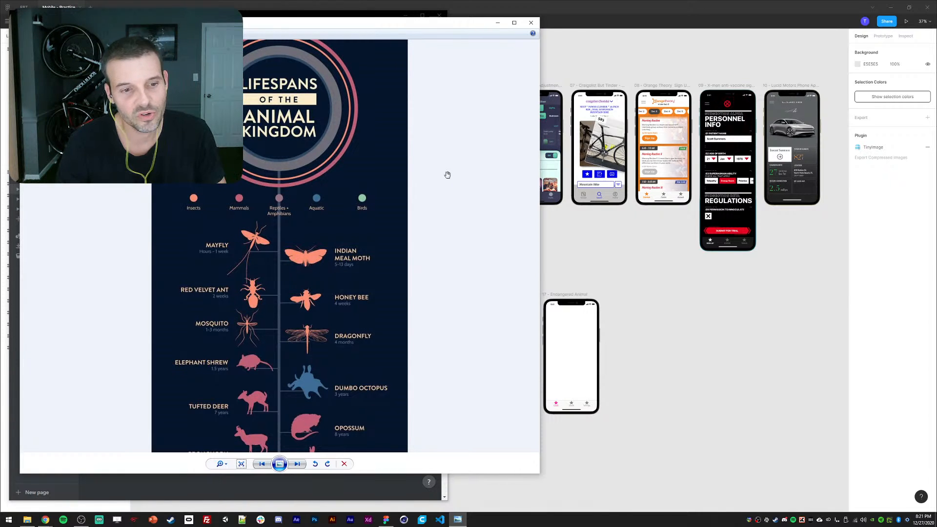
{"action": "left_click", "coordinate": [495, 26]}
- Draw a circle about 278 × 278 in the upper half of the empty 17 - Endangered Animal phone screen
{"action": "left_click", "coordinate": [528, 268]}
{"action": "left_click_drag", "start_coordinate": [528, 268], "coordinate": [332, 107]}
{"action": "key", "text": "ctrl+0"}
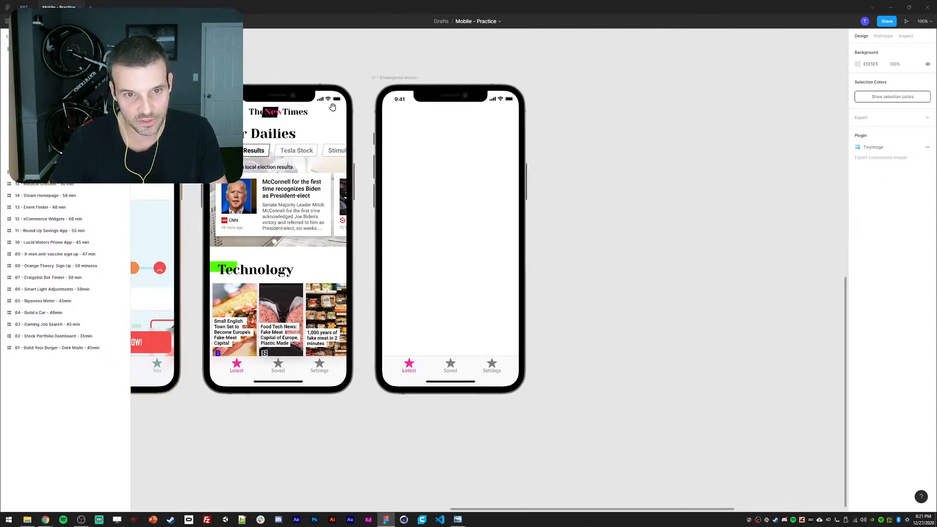
{"action": "left_click_drag", "start_coordinate": [586, 74], "coordinate": [590, 101]}
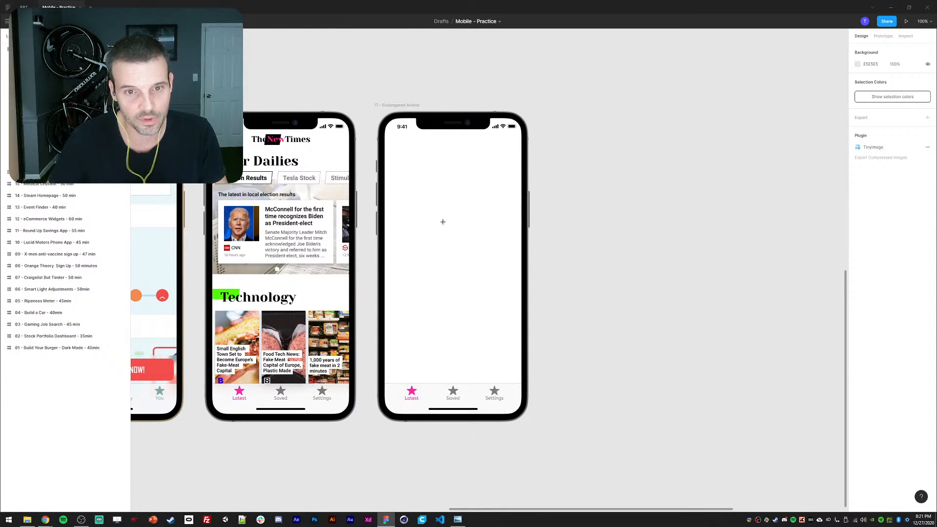
{"action": "left_click_drag", "start_coordinate": [451, 199], "coordinate": [493, 249]}
{"action": "left_click_drag", "start_coordinate": [477, 218], "coordinate": [476, 226]}
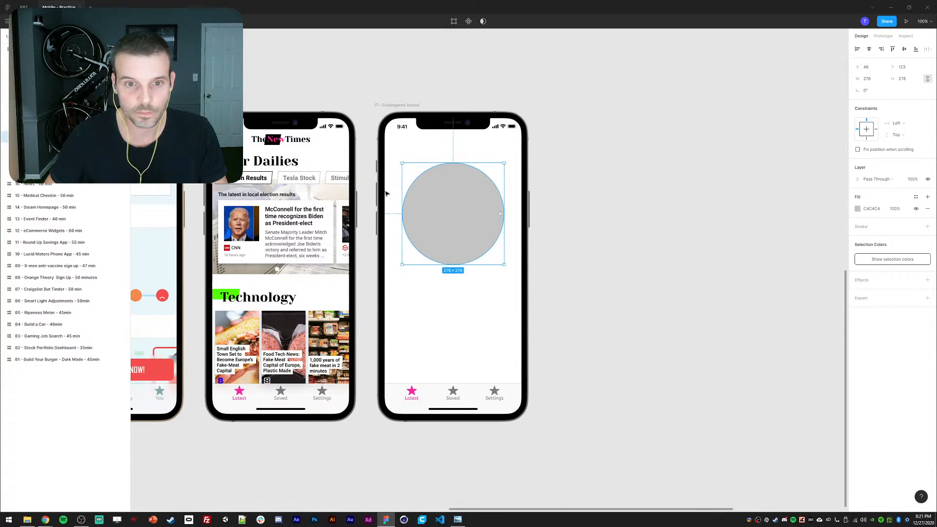
- Add an image fill to the circle using the tiger-Siberian.jpg file from the Desktop
{"action": "left_click", "coordinate": [928, 197]}
{"action": "left_click", "coordinate": [858, 209]}
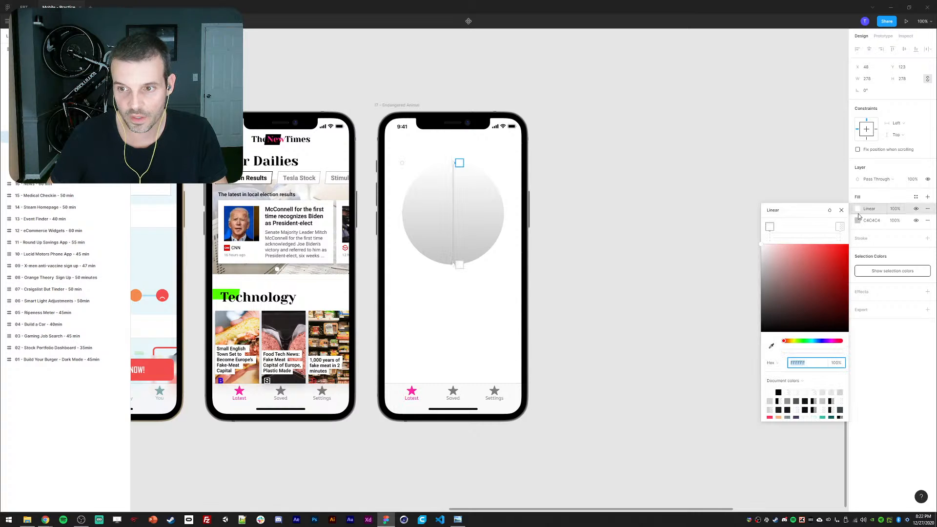
{"action": "left_click", "coordinate": [775, 210]}
{"action": "left_click", "coordinate": [778, 247]}
{"action": "left_click", "coordinate": [806, 264]}
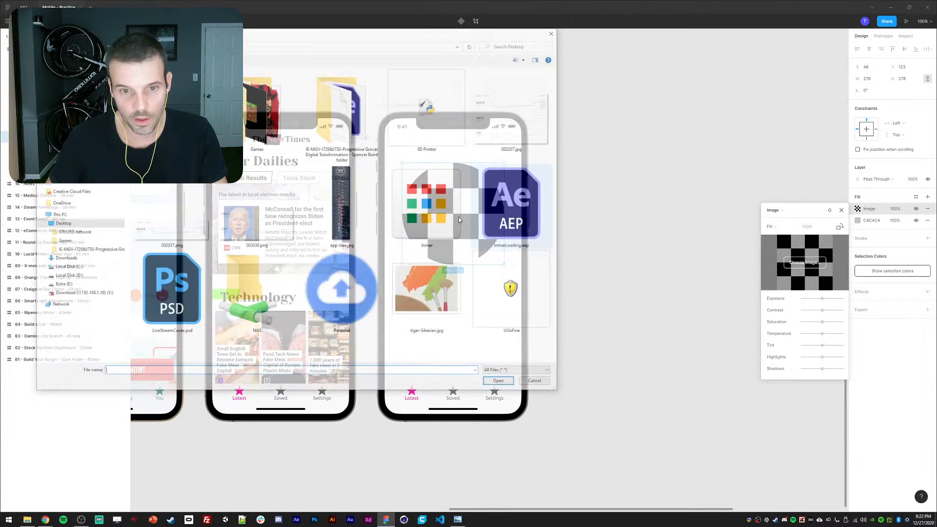
{"action": "double_click", "coordinate": [427, 295]}
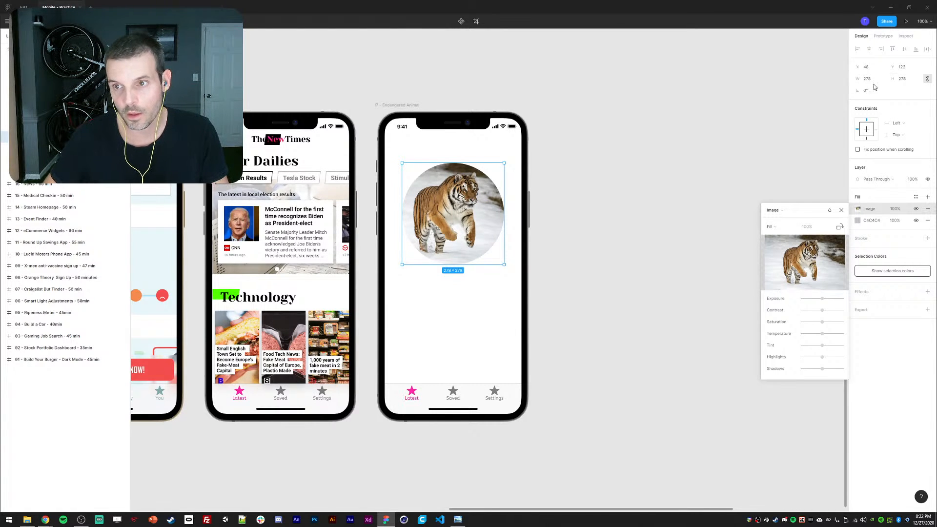
- Resize the tiger circle proportionally to a width of 36*8 (288) and centre it horizontally in the phone screen
{"action": "key", "text": "Down"}
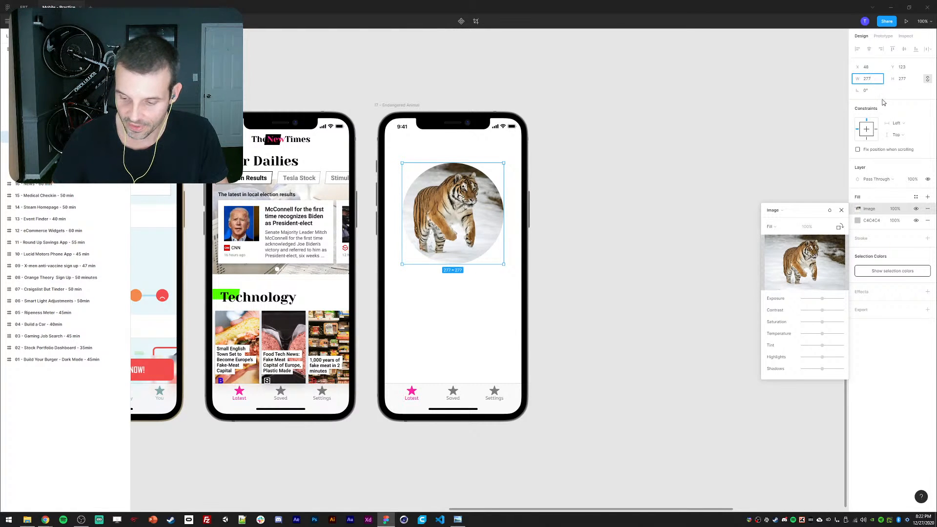
{"action": "type", "text": "/8"}
{"action": "key", "text": "Return"}
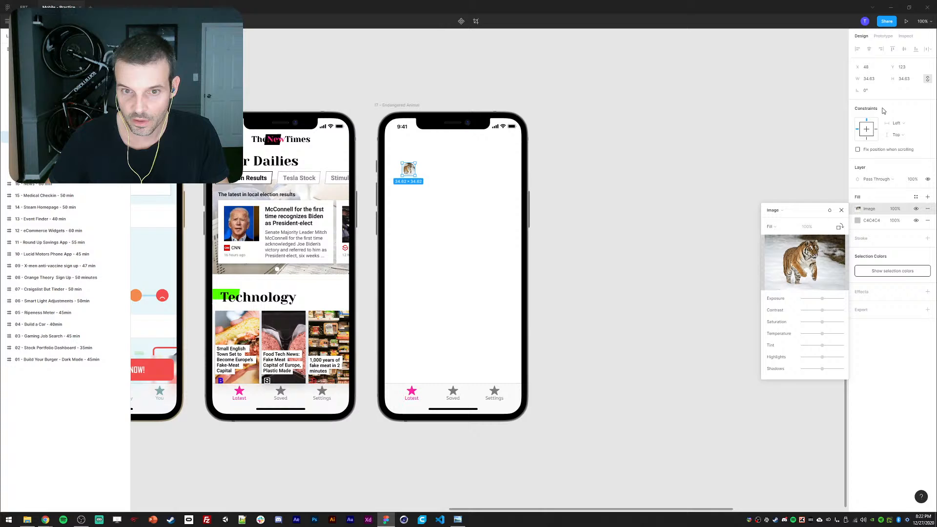
{"action": "left_click", "coordinate": [878, 80]}
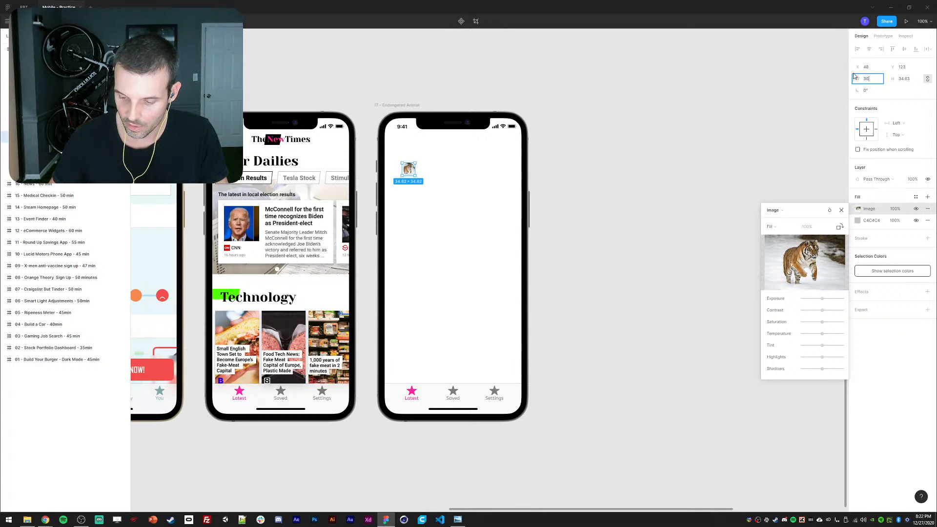
{"action": "type", "text": "36*8"}
{"action": "key", "text": "Return"}
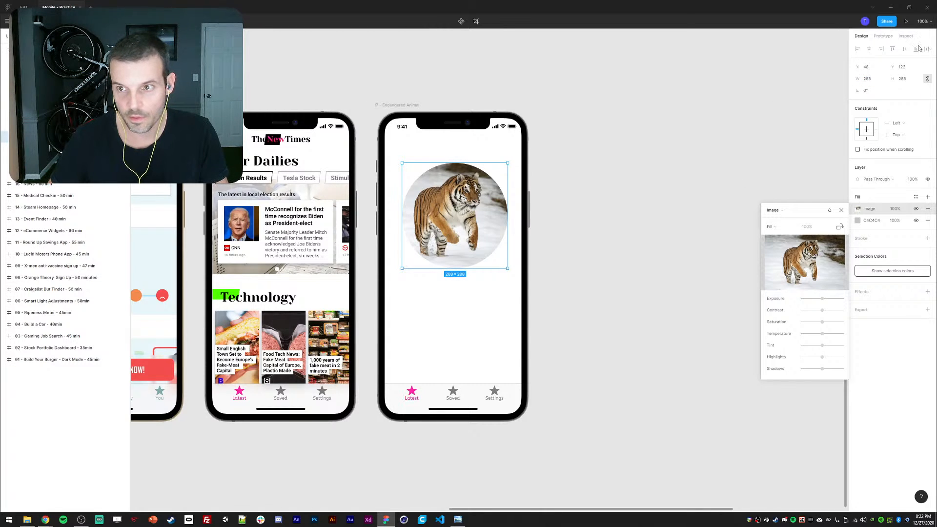
{"action": "key", "text": "alt+h"}
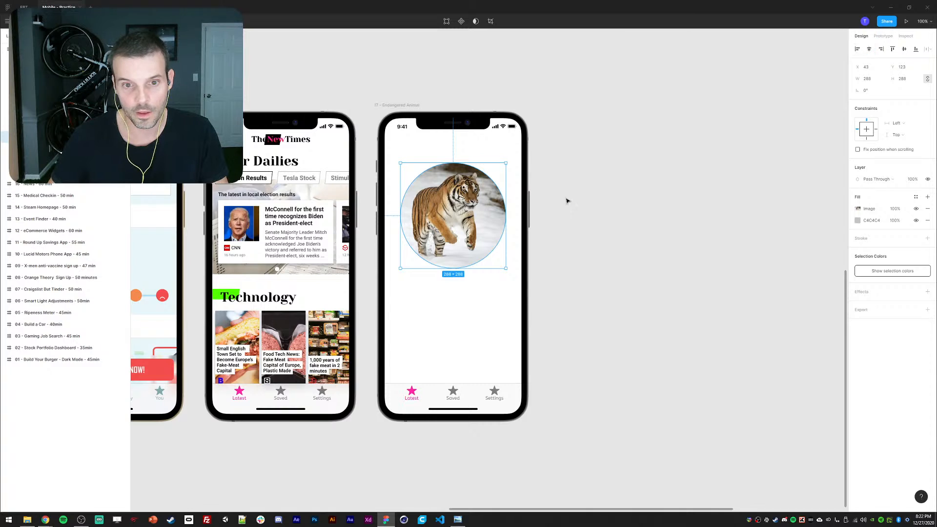
{"action": "left_click", "coordinate": [573, 281]}
{"action": "double_click", "coordinate": [472, 232]}
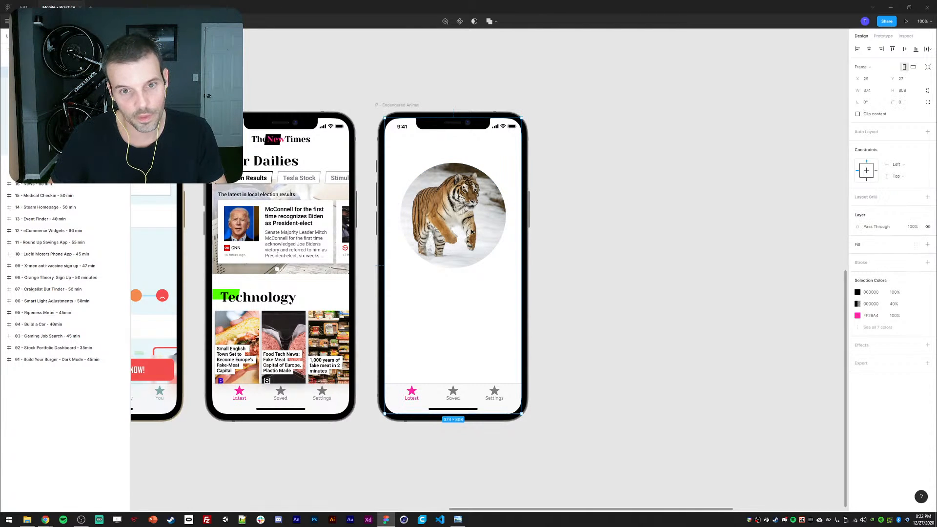
{"action": "left_click", "coordinate": [456, 234]}
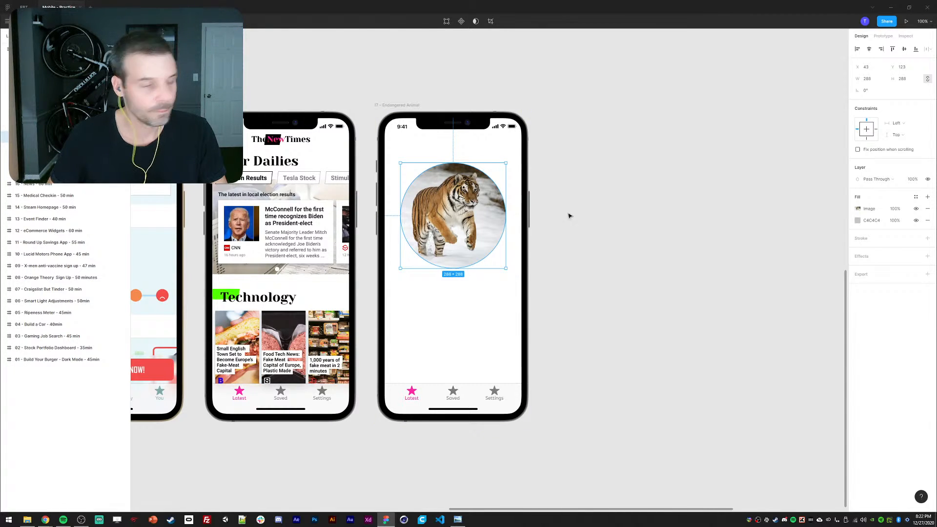
{"action": "left_click_drag", "start_coordinate": [575, 238], "coordinate": [594, 218]}
{"action": "left_click_drag", "start_coordinate": [256, 458], "coordinate": [249, 451]}
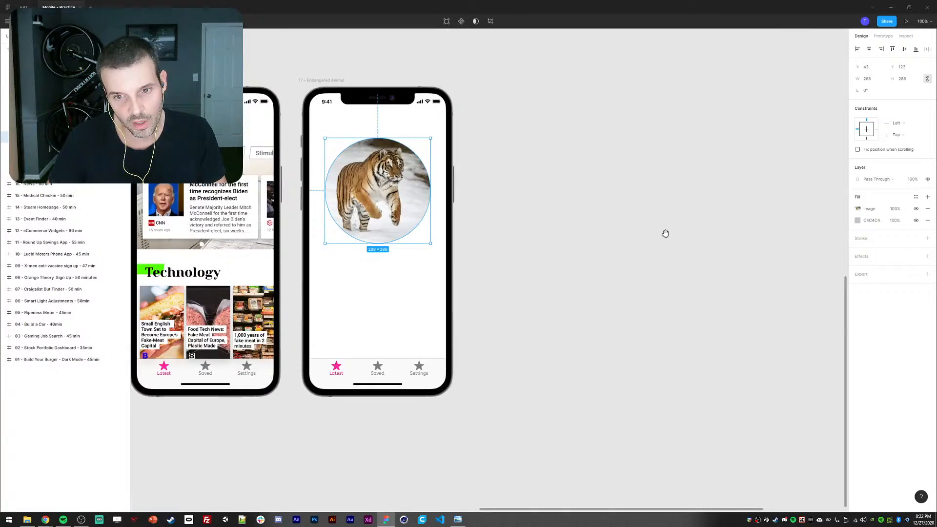
{"action": "left_click_drag", "start_coordinate": [666, 234], "coordinate": [708, 233]}
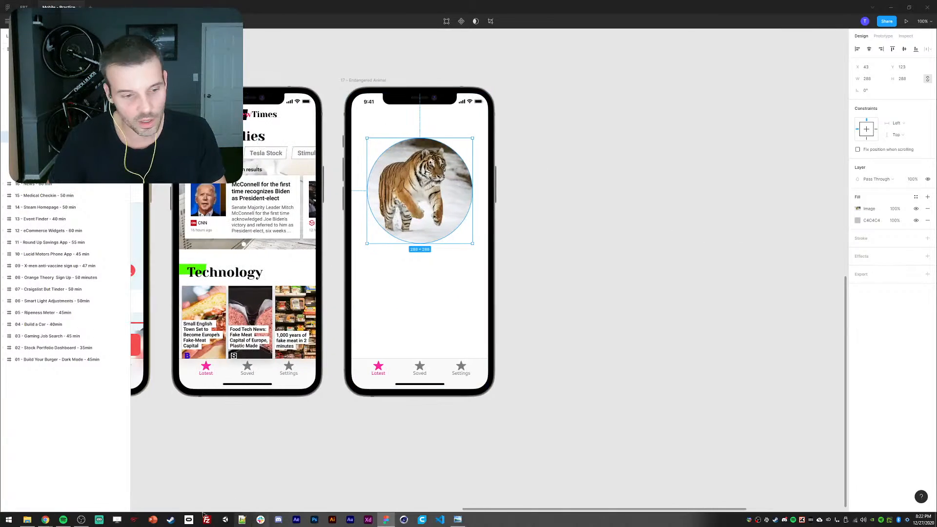
- Switch to the browser's Google results for tiger and copy the description and facts through Mass from the knowledge panel
{"action": "left_click", "coordinate": [45, 520]}
{"action": "left_click", "coordinate": [131, 490]}
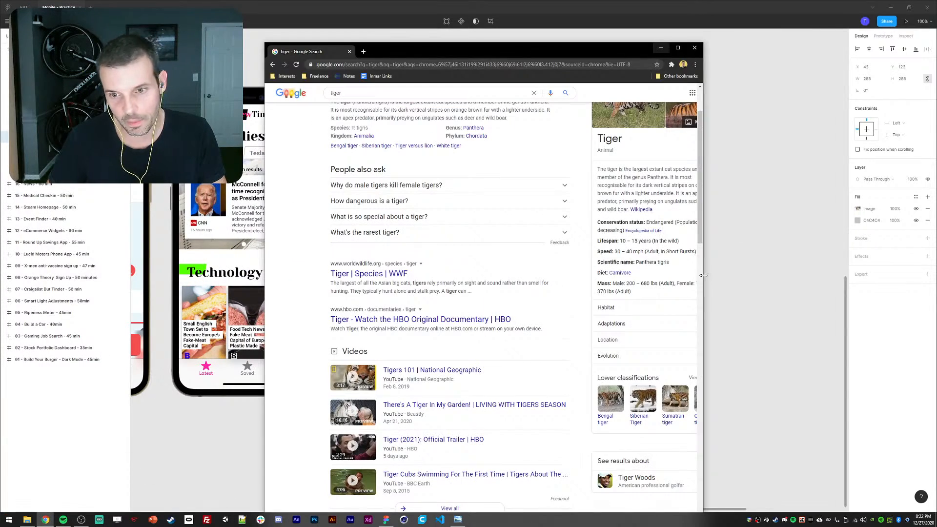
{"action": "left_click_drag", "start_coordinate": [703, 276], "coordinate": [787, 275]}
{"action": "left_click_drag", "start_coordinate": [639, 293], "coordinate": [591, 171]}
- Return to Figma, paste the copied tiger information as a new text layer, and set its font size to 16
{"action": "left_click", "coordinate": [180, 441]}
{"action": "left_click_drag", "start_coordinate": [579, 246], "coordinate": [550, 247]}
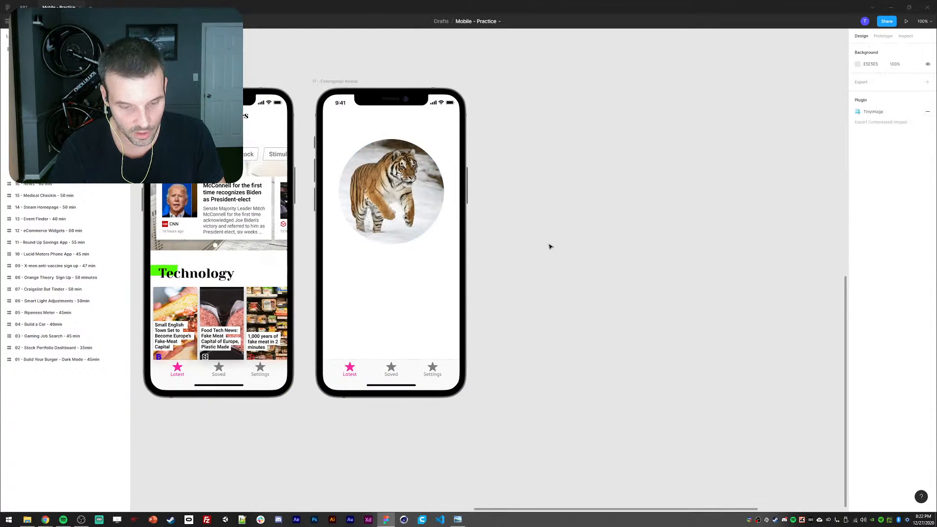
{"action": "key", "text": "t"}
{"action": "left_click", "coordinate": [527, 207]}
{"action": "key", "text": "ctrl+v"}
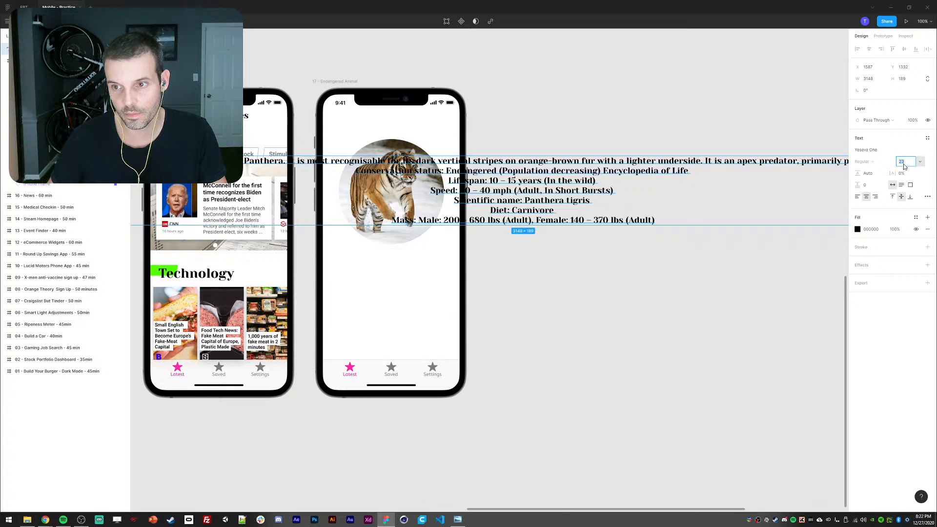
{"action": "type", "text": "16"}
{"action": "key", "text": "Return"}
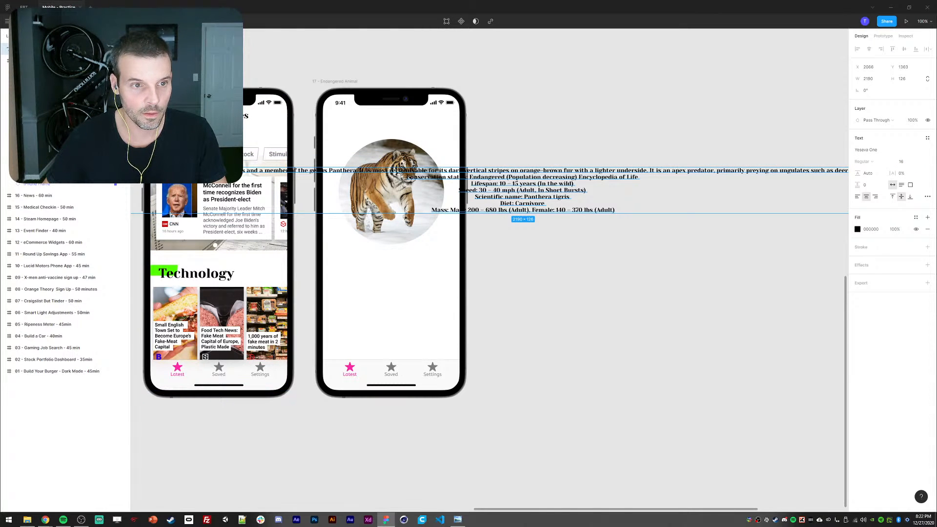
- Reflow the tiger text into a left-aligned box about 439 × 403 on the empty canvas beside the Endangered Animal phone
{"action": "left_click_drag", "start_coordinate": [489, 182], "coordinate": [748, 274]}
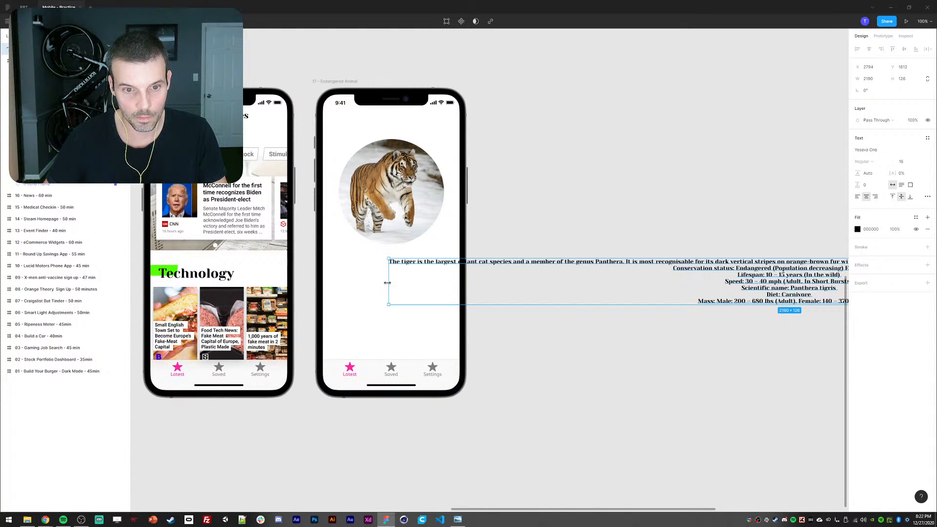
{"action": "left_click_drag", "start_coordinate": [387, 273], "coordinate": [543, 208]}
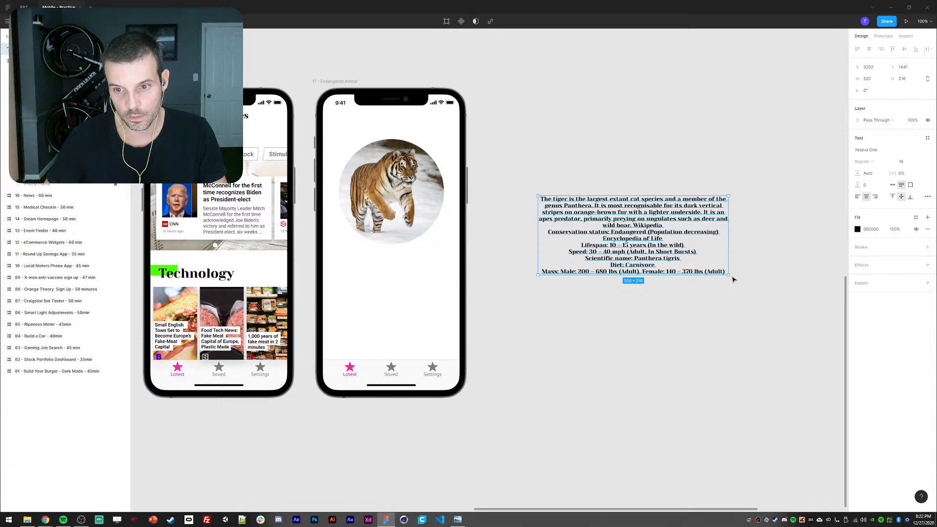
{"action": "left_click_drag", "start_coordinate": [733, 280], "coordinate": [699, 343]}
{"action": "left_click", "coordinate": [858, 196]}
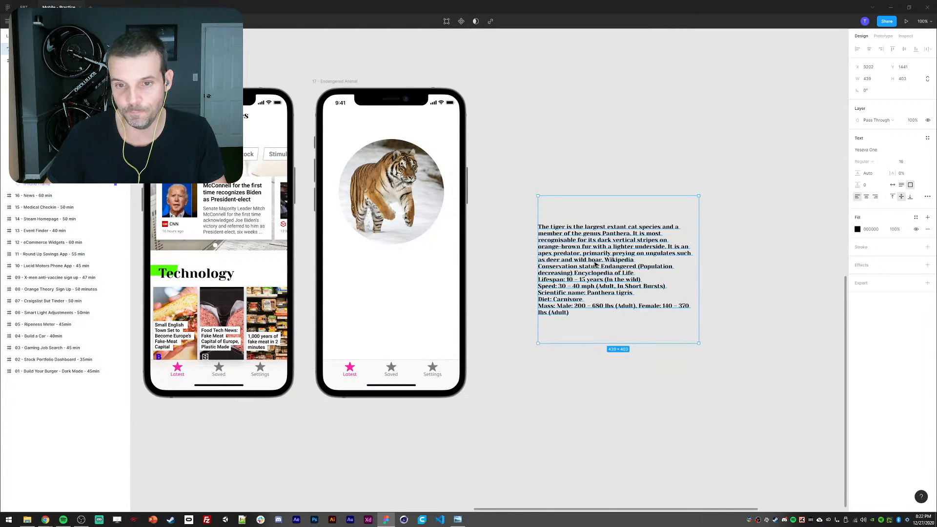
{"action": "left_click_drag", "start_coordinate": [596, 265], "coordinate": [562, 244]}
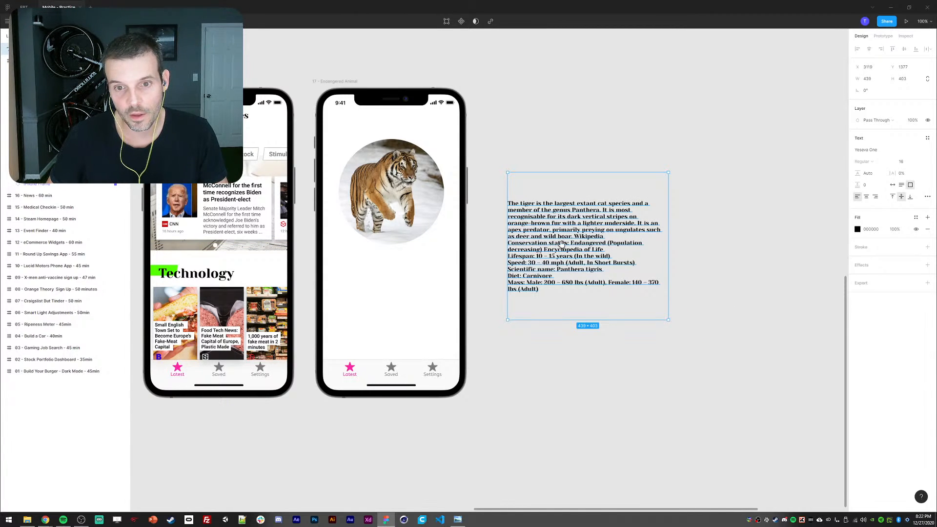
{"action": "scroll", "coordinate": [562, 244], "scroll_direction": "down", "scroll_amount": 1}
{"action": "left_click", "coordinate": [927, 151]}
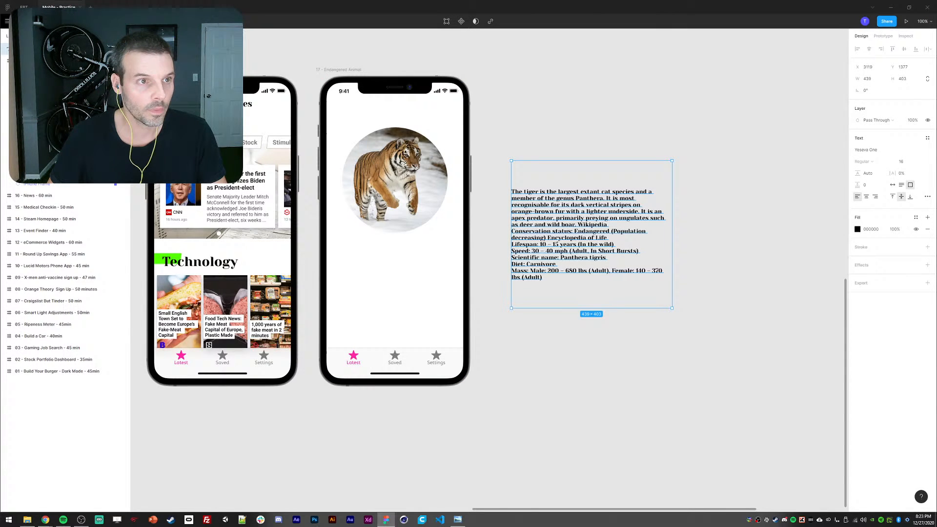
{"action": "left_click", "coordinate": [7, 21]}
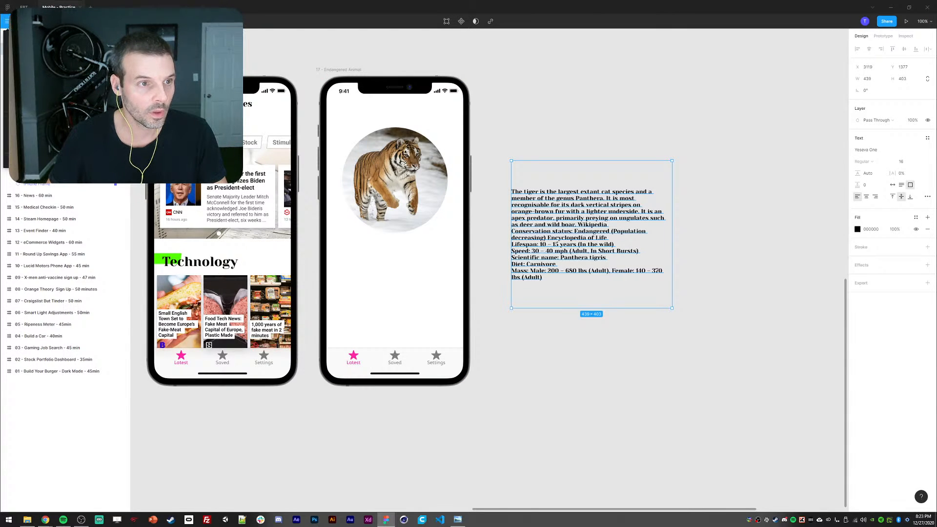
{"action": "left_click", "coordinate": [115, 142]}
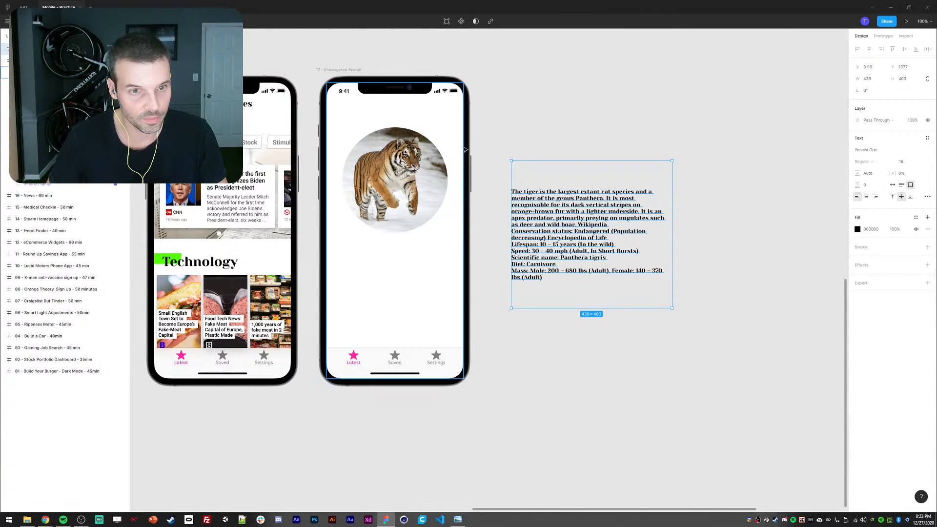
- Set the tiger text's font to Exo 2 Medium using the Better Font Picker plugin
{"action": "left_click_drag", "start_coordinate": [268, 241], "coordinate": [582, 67]}
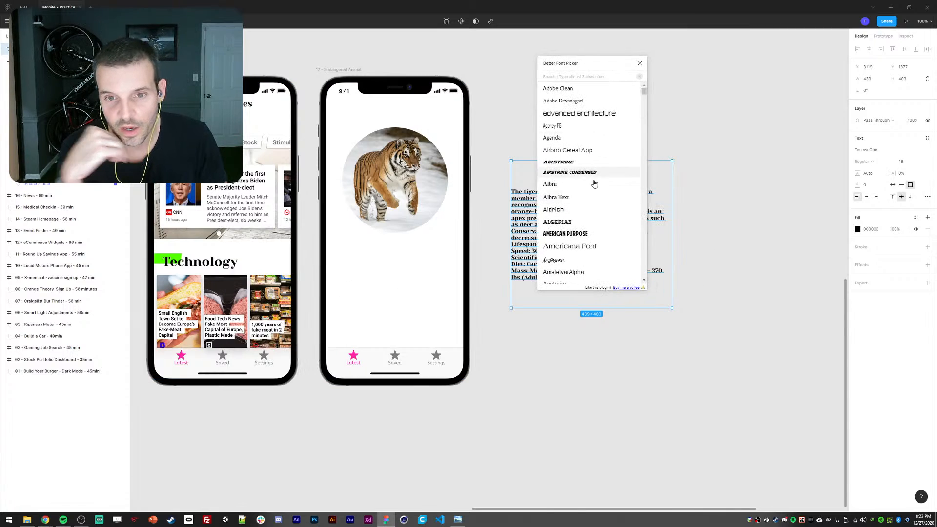
{"action": "left_click", "coordinate": [649, 293]}
{"action": "left_click_drag", "start_coordinate": [648, 291], "coordinate": [668, 335]}
{"action": "left_click", "coordinate": [612, 274]}
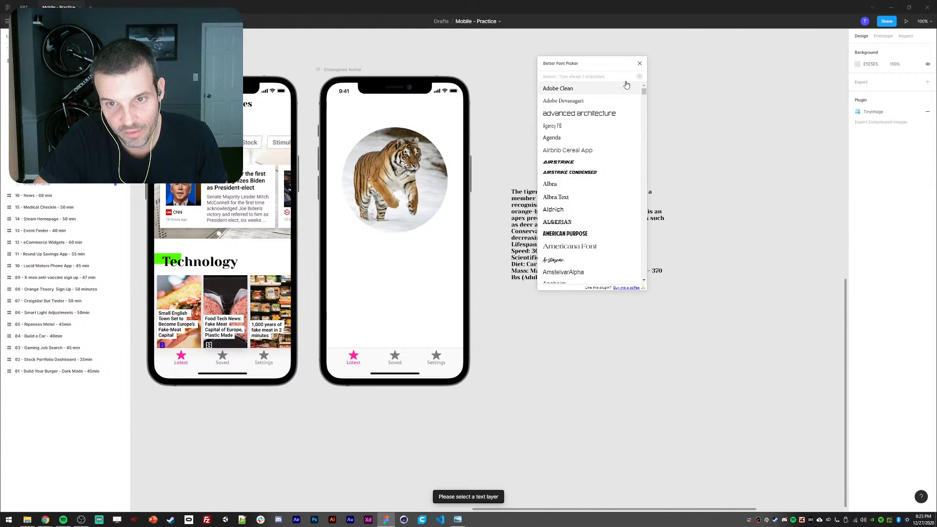
{"action": "left_click_drag", "start_coordinate": [643, 92], "coordinate": [642, 103]}
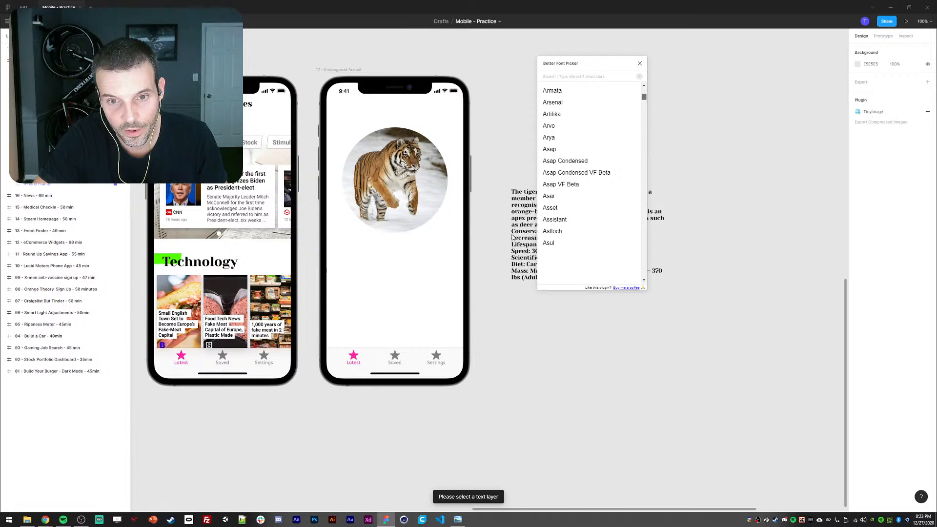
{"action": "left_click", "coordinate": [535, 188]}
{"action": "left_click_drag", "start_coordinate": [569, 63], "coordinate": [682, 70]}
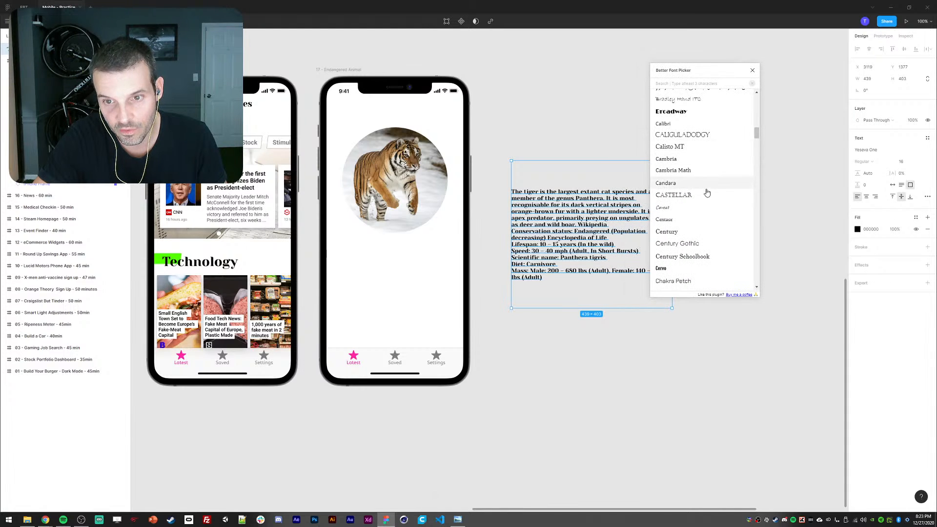
{"action": "scroll", "coordinate": [707, 205], "scroll_direction": "down", "scroll_amount": 5}
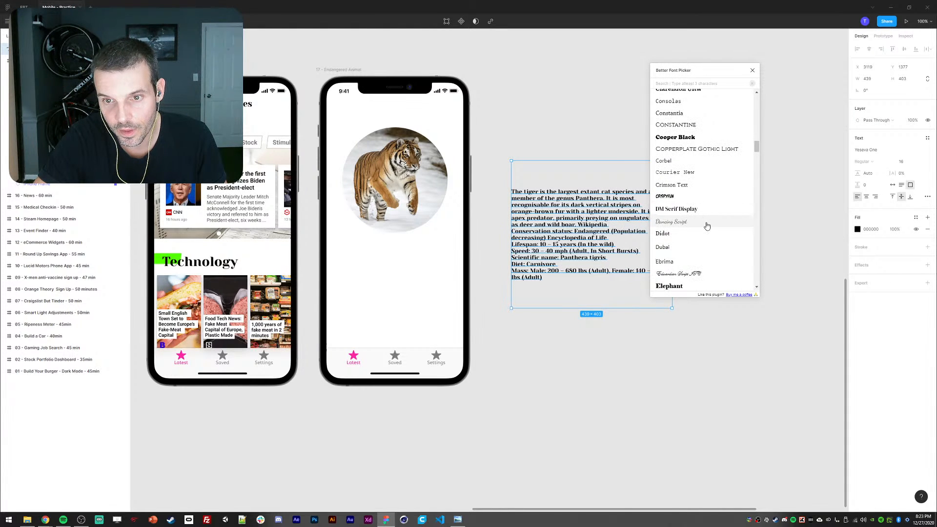
{"action": "scroll", "coordinate": [716, 224], "scroll_direction": "down", "scroll_amount": 4}
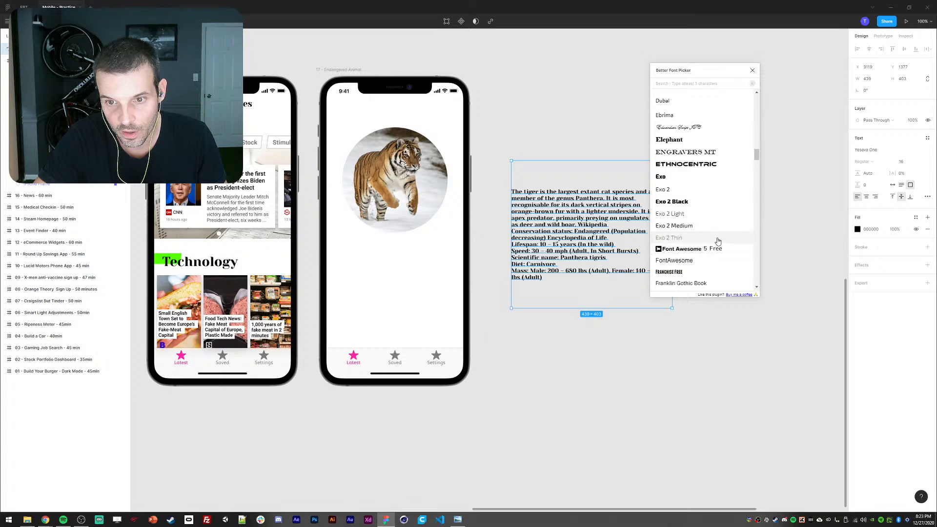
{"action": "left_click", "coordinate": [680, 176]}
- Move the tiger text nearer the Endangered Animal phone, set it to auto height, and duplicate it below the original
{"action": "left_click_drag", "start_coordinate": [544, 220], "coordinate": [540, 228]}
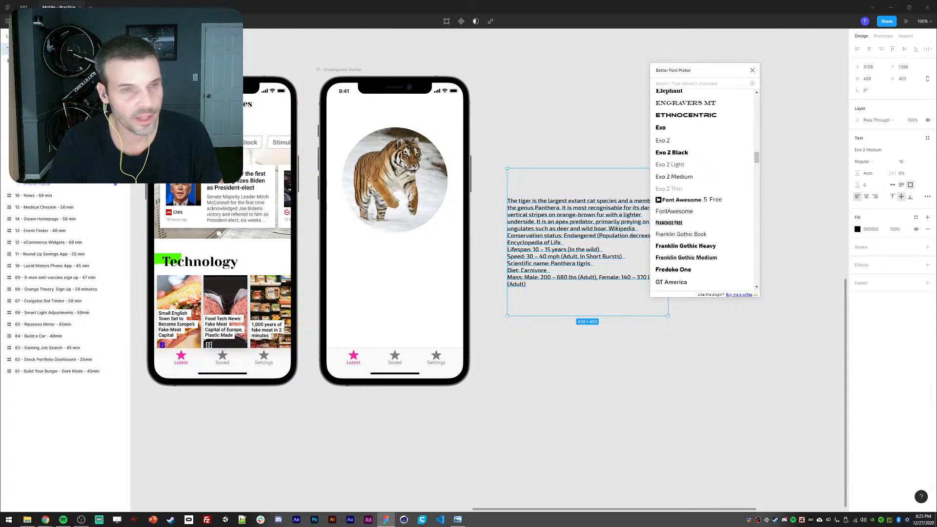
{"action": "left_click_drag", "start_coordinate": [565, 229], "coordinate": [544, 260]}
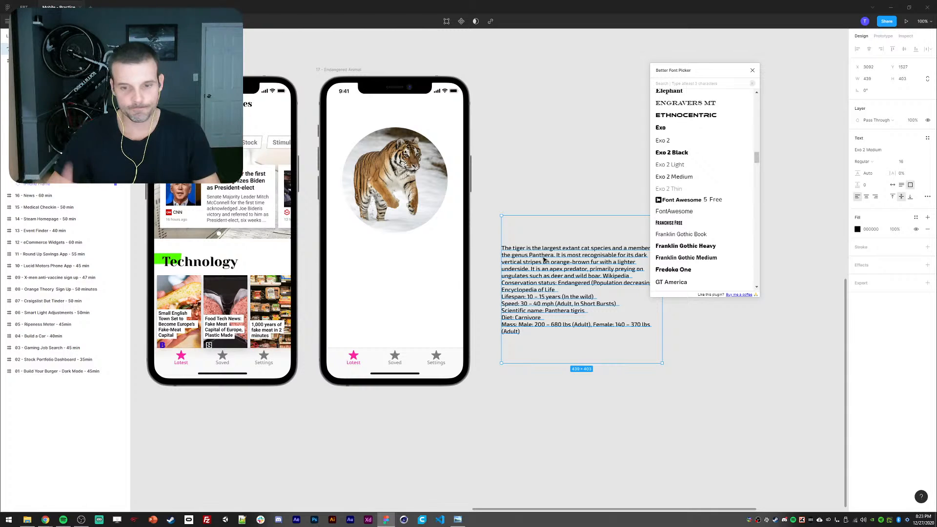
{"action": "left_click_drag", "start_coordinate": [539, 267], "coordinate": [522, 175]}
{"action": "left_click", "coordinate": [901, 185]}
{"action": "key", "text": "ctrl+d"}
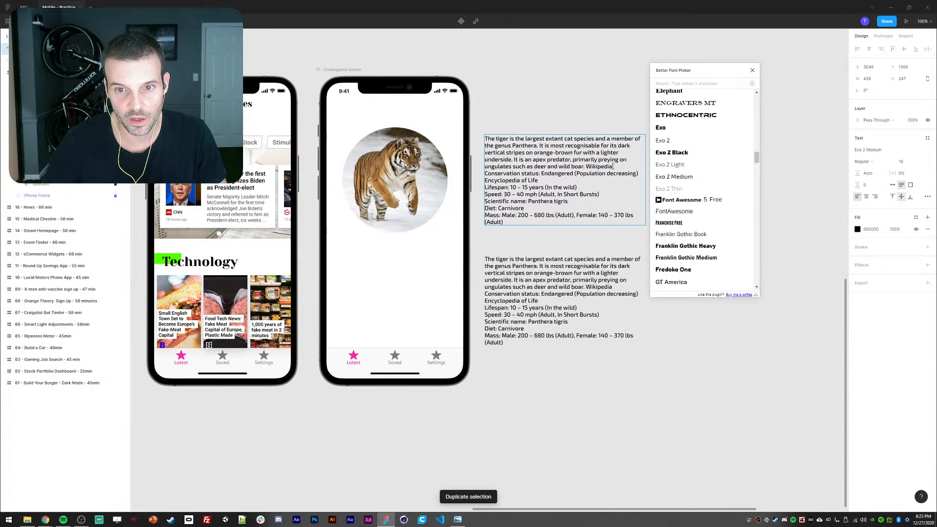
- Trim the upper text copy to the description ending in "wild boar." and the lower copy to the facts from Conservation status through Mass
{"action": "left_click_drag", "start_coordinate": [584, 165], "coordinate": [570, 224]}
{"action": "key", "text": "BackSpace"}
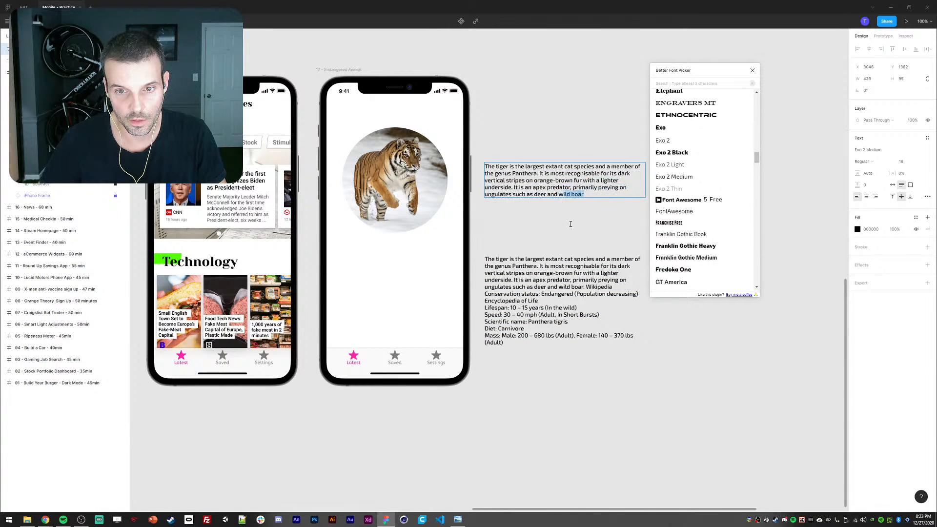
{"action": "double_click", "coordinate": [551, 294]}
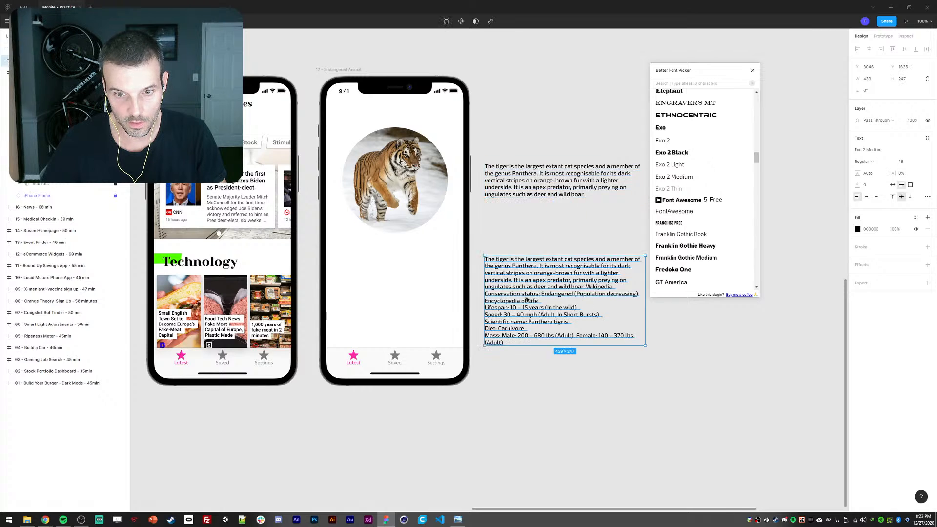
{"action": "left_click", "coordinate": [485, 294]}
{"action": "left_click_drag", "start_coordinate": [485, 294], "coordinate": [635, 324]}
{"action": "key", "text": "BackSpace"}
- Duplicate the facts text, reduce the copy to "Conservation status", and set it to auto width
{"action": "key", "text": "Escape"}
{"action": "key", "text": "ctrl+d"}
{"action": "key", "text": "BackSpace"}
{"action": "key", "text": "BackSpace"}
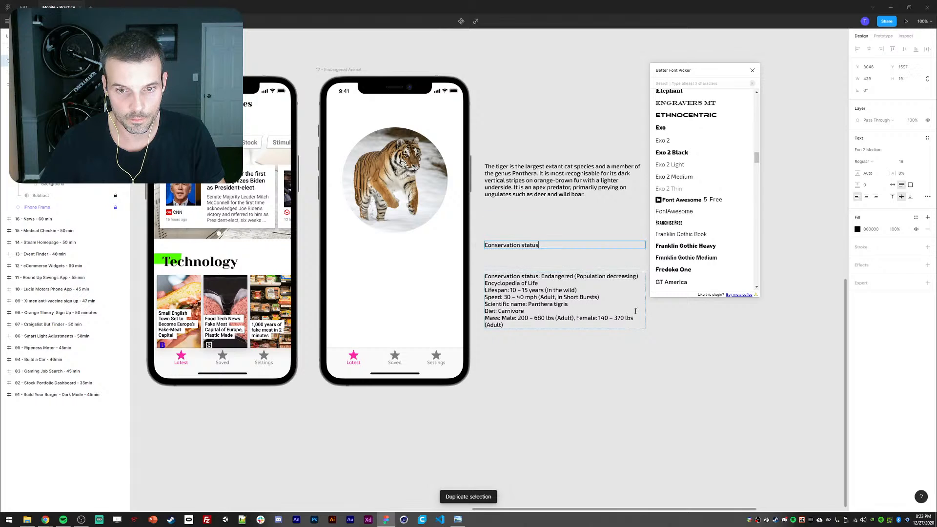
{"action": "key", "text": "Escape"}
{"action": "left_click", "coordinate": [893, 184]}
- Change the font of the separate "Conservation status" label to Exo 2 Light
{"action": "left_click", "coordinate": [864, 161]}
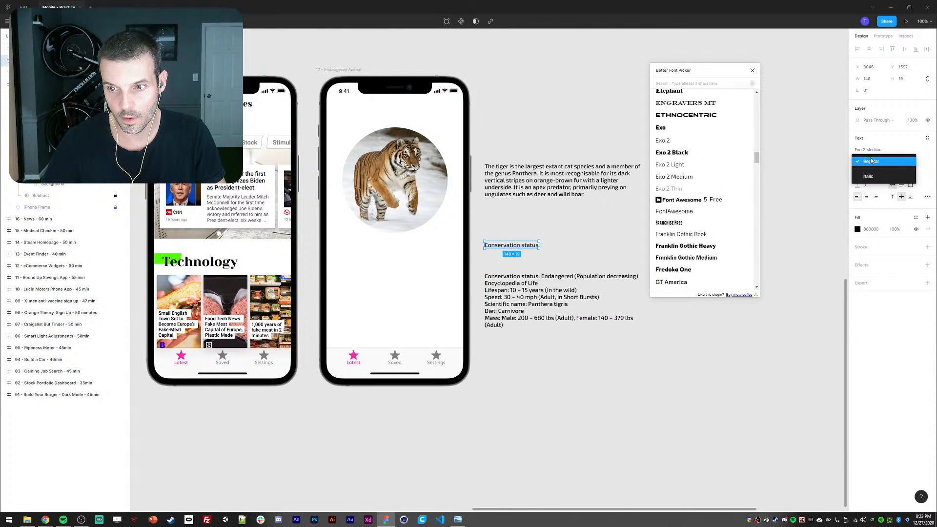
{"action": "left_click", "coordinate": [872, 171]}
{"action": "left_click", "coordinate": [930, 150]}
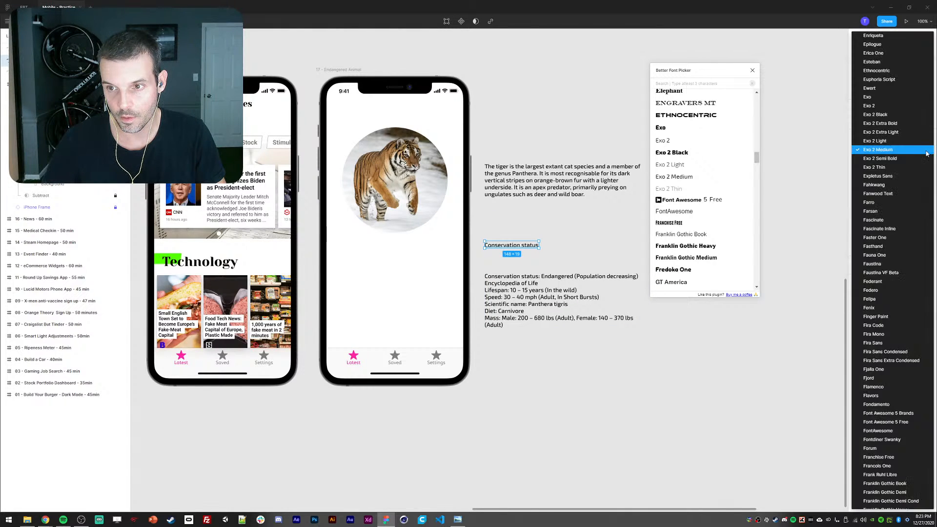
{"action": "left_click", "coordinate": [909, 143]}
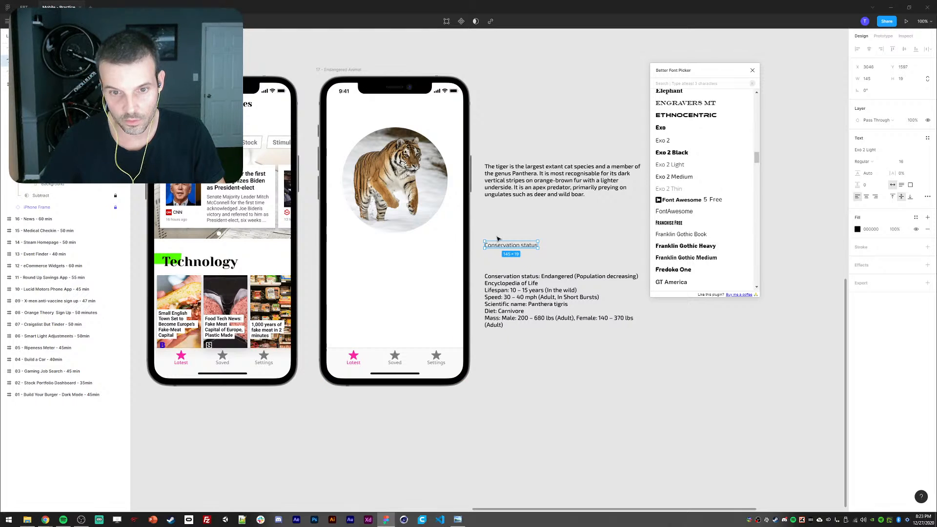
- Duplicate the Conservation status label and replace the lower copy's text with "Endangered (Population decreasing)" cut from the facts text
{"action": "mouse_move", "coordinate": [499, 250]}
{"action": "left_mouse_down"}
{"action": "mouse_move", "coordinate": [497, 232]}
{"action": "mouse_move", "coordinate": [504, 247]}
{"action": "left_mouse_up"}
{"action": "key", "text": "ctrl+d"}
{"action": "left_click", "coordinate": [537, 274]}
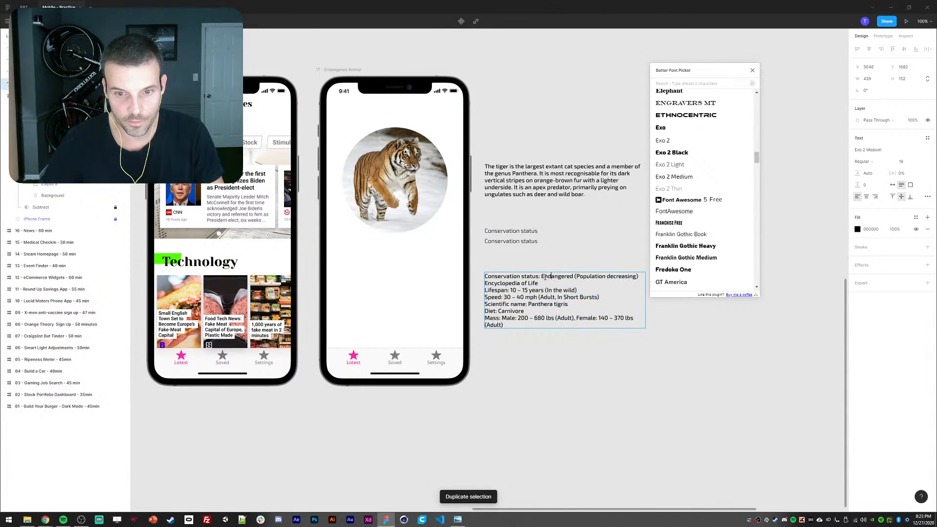
{"action": "left_click_drag", "start_coordinate": [542, 274], "coordinate": [658, 281]}
{"action": "left_click", "coordinate": [671, 282]}
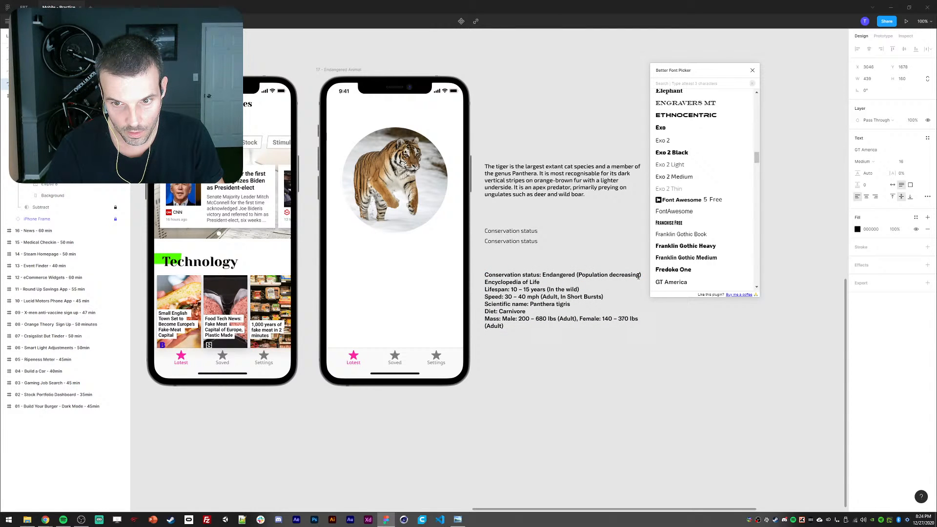
{"action": "double_click", "coordinate": [580, 278]}
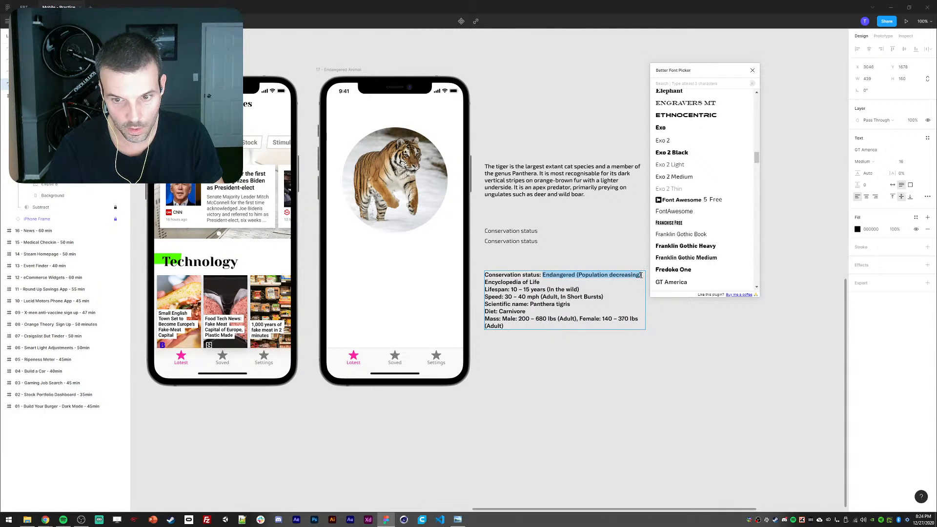
{"action": "key", "text": "ctrl+x"}
{"action": "double_click", "coordinate": [511, 241]}
{"action": "key", "text": "ctrl+v"}
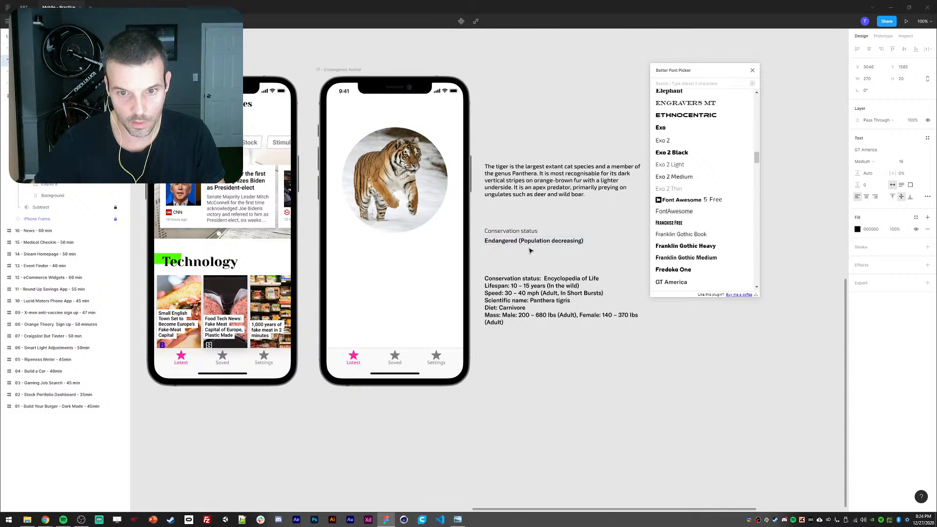
- Change the font of the "Endangered (Population decreasing)" text to Exo 2 Medium
{"action": "left_click", "coordinate": [515, 233]}
{"action": "left_click", "coordinate": [515, 233]}
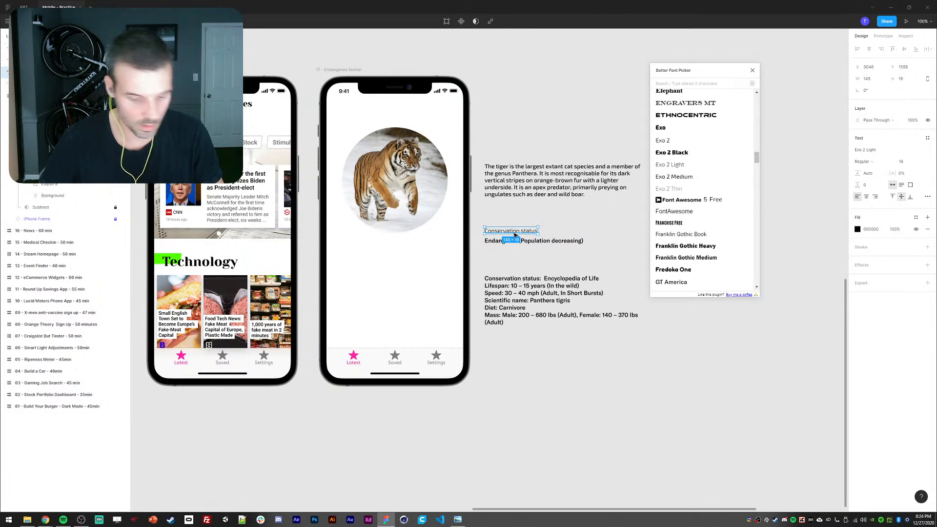
{"action": "left_click", "coordinate": [551, 243]}
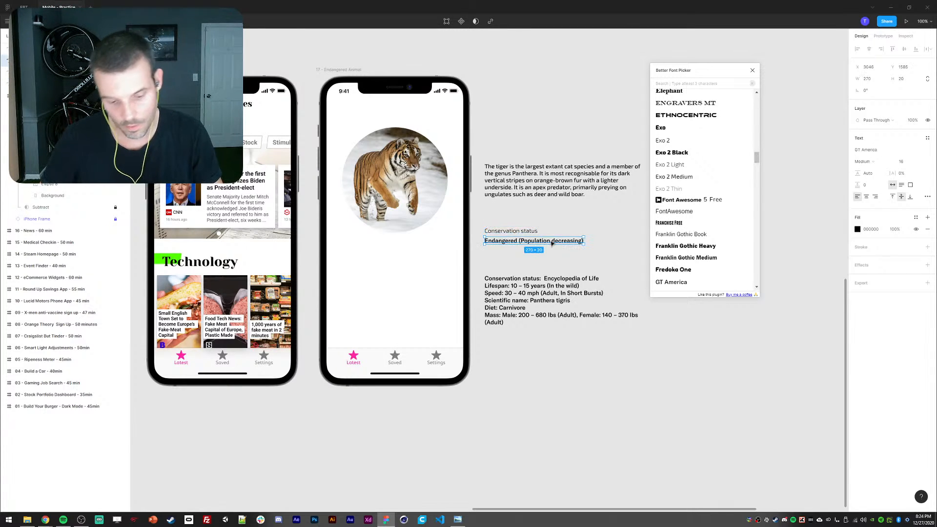
{"action": "left_click", "coordinate": [868, 161]}
{"action": "left_click", "coordinate": [868, 162]}
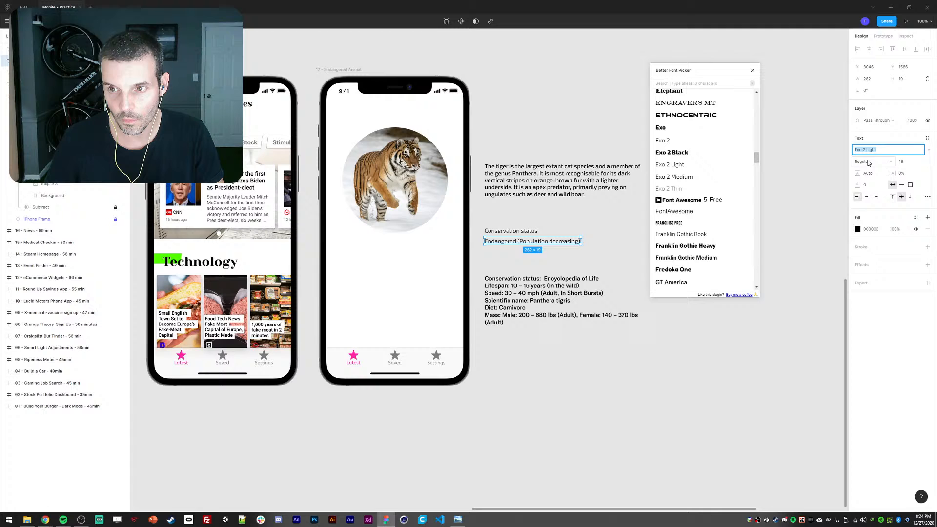
{"action": "left_click", "coordinate": [930, 152]}
{"action": "left_click", "coordinate": [880, 159]}
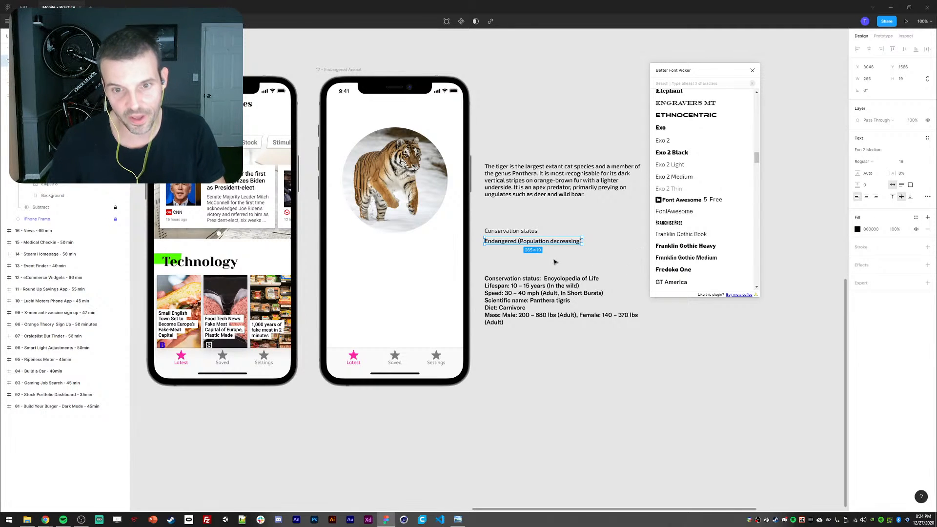
- Reduce the Conservation status label to font size 14 and move the Endangered text up close beneath it, to Y 1578
{"action": "left_click", "coordinate": [517, 230]}
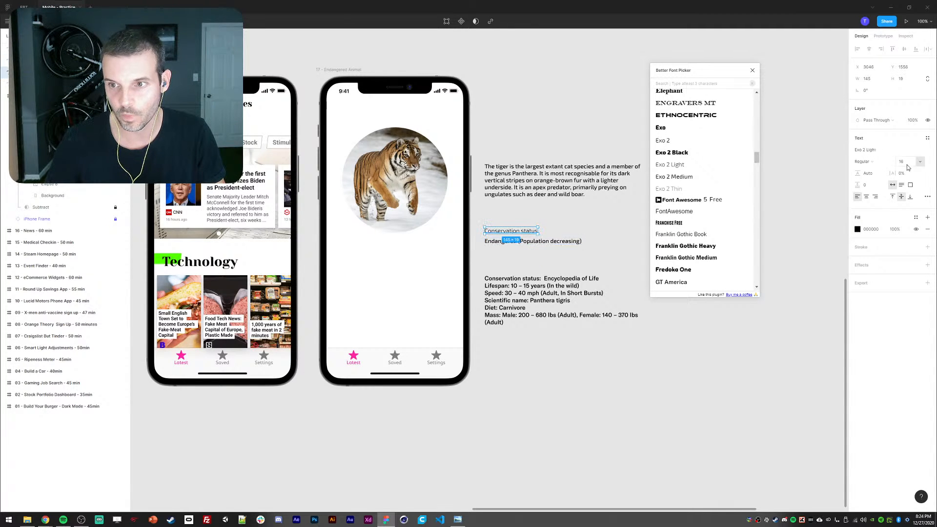
{"action": "key", "text": "Down"}
{"action": "key", "text": "Down"}
{"action": "left_click", "coordinate": [548, 258]}
{"action": "left_click", "coordinate": [538, 242]}
{"action": "key", "text": "shift+Up"}
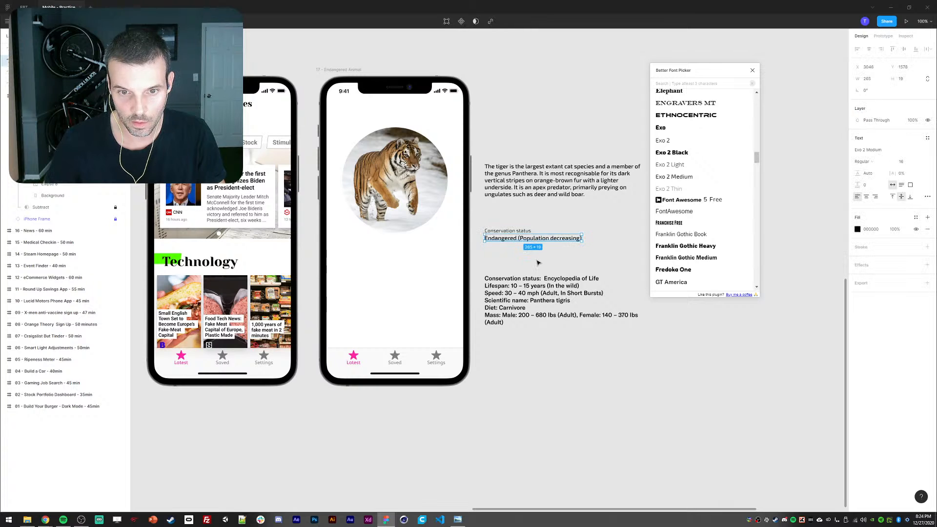
{"action": "key", "text": "Down"}
{"action": "key", "text": "Down"}
- Combine the Conservation status label and its Endangered value in a vertical auto layout with item spacing 2
{"action": "left_click", "coordinate": [536, 260]}
{"action": "left_click", "coordinate": [508, 231]}
{"action": "left_click", "coordinate": [508, 239], "text": "shift"}
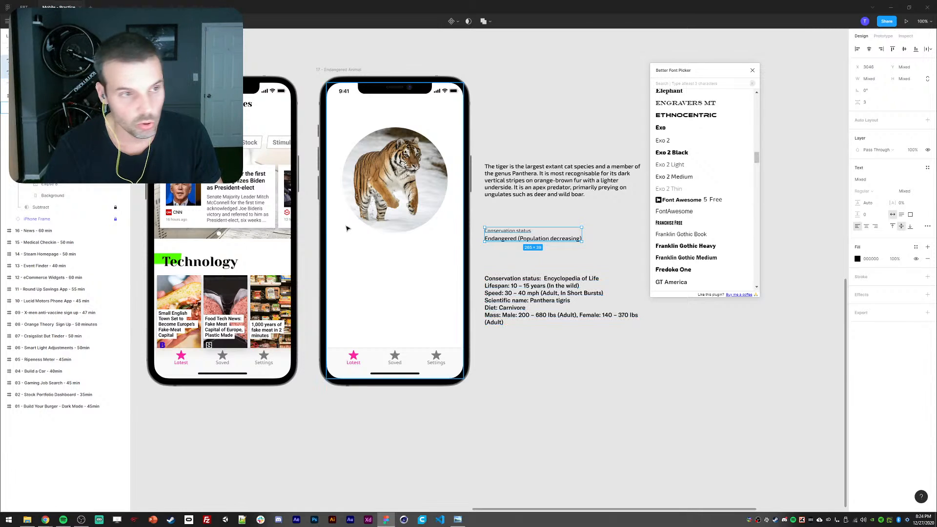
{"action": "key", "text": "shift+a"}
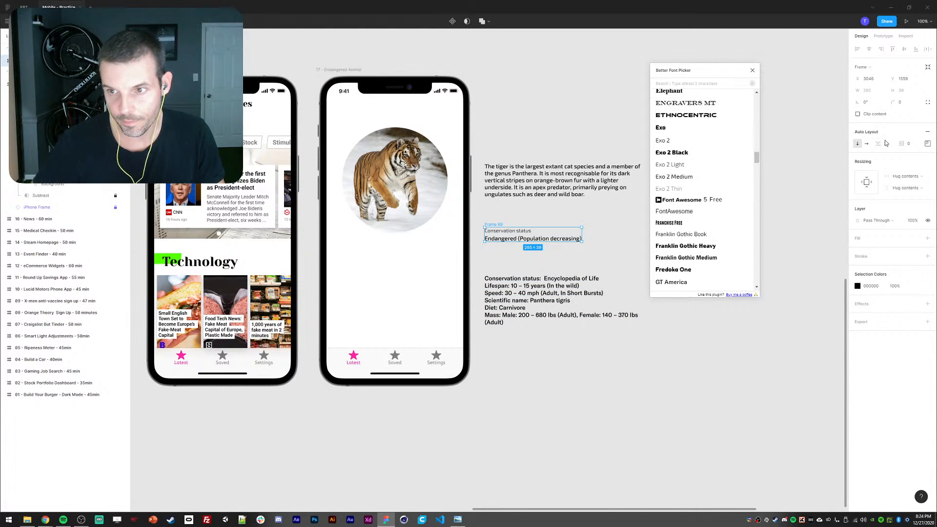
{"action": "key", "text": "Return"}
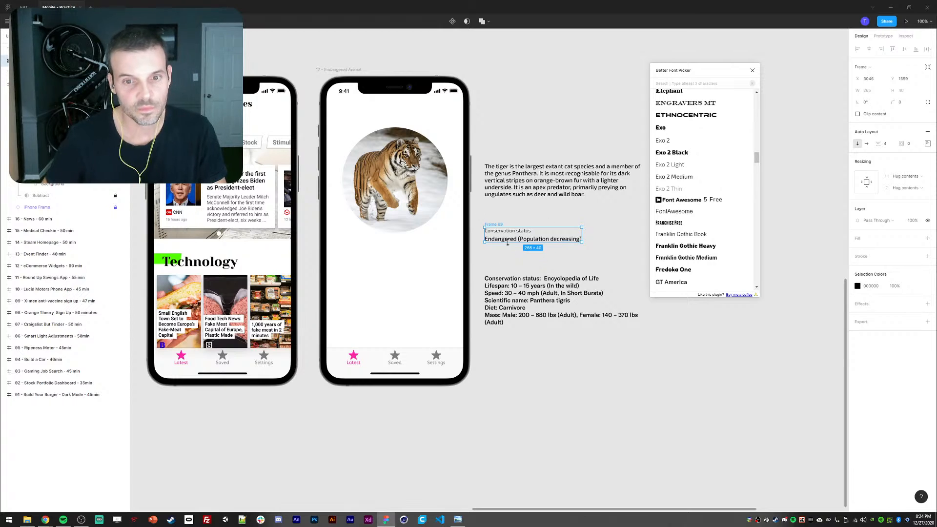
{"action": "left_click", "coordinate": [889, 145]}
{"action": "type", "text": "2"}
{"action": "key", "text": "Return"}
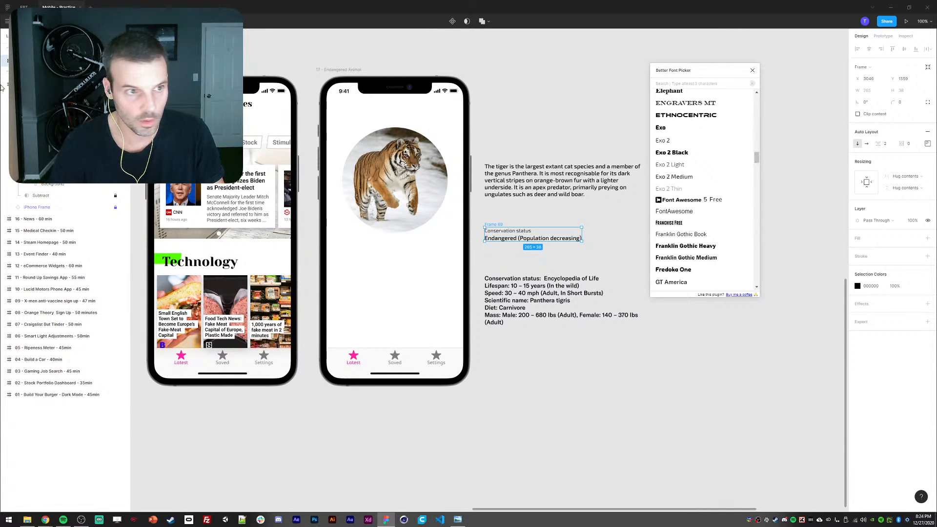
- Turn the conservation status frame into a component and place a copy of it directly below
{"action": "right_click", "coordinate": [25, 61]}
{"action": "left_click", "coordinate": [52, 195]}
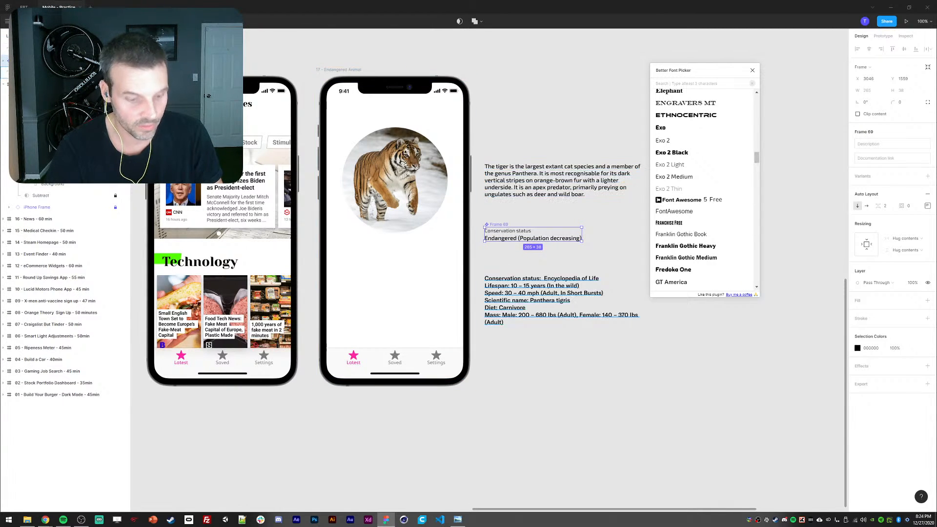
{"action": "left_click_drag", "start_coordinate": [493, 240], "coordinate": [492, 259], "text": "alt"}
- Stack the status component and its copy in a vertical auto layout with item spacing 16
{"action": "left_click", "coordinate": [499, 239], "text": "shift"}
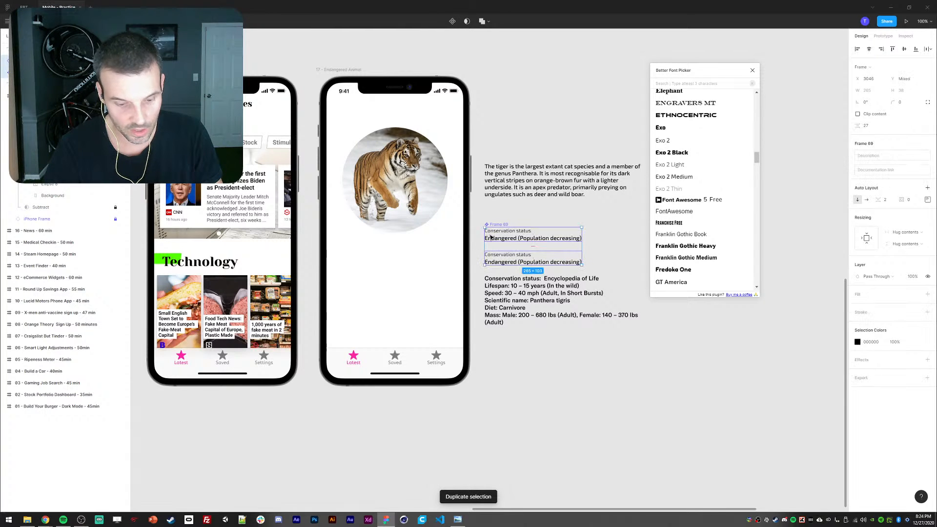
{"action": "key", "text": "shift+a"}
{"action": "type", "text": "16"}
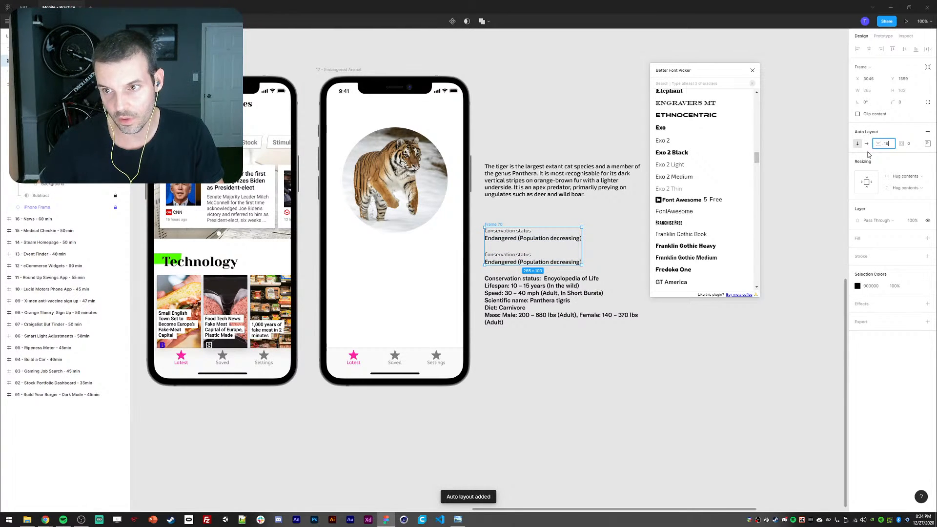
{"action": "key", "text": "Return"}
{"action": "key", "text": "Escape"}
- Relabel the second entry Lifespan and move "10 – 15 years (In the wild)" from the notes text into its value
{"action": "double_click", "coordinate": [510, 251], "text": "ctrl"}
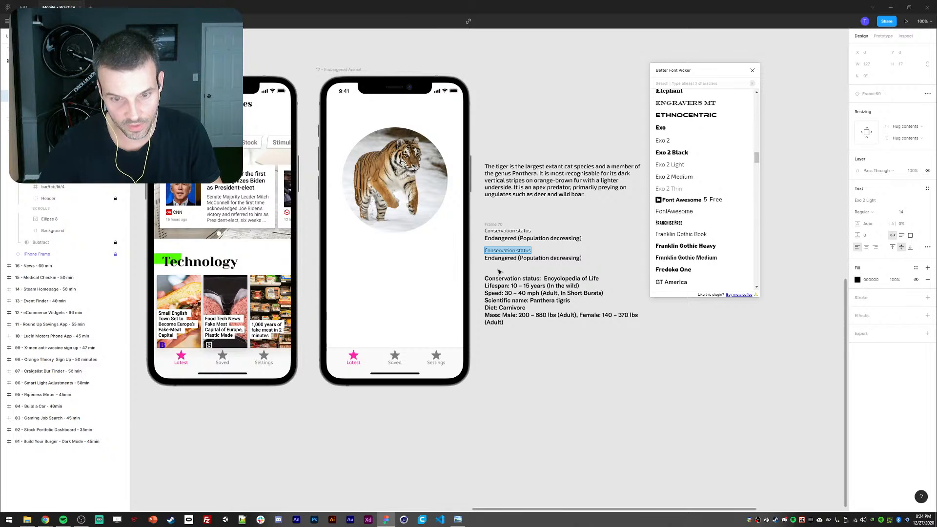
{"action": "type", "text": "Lifespa"}
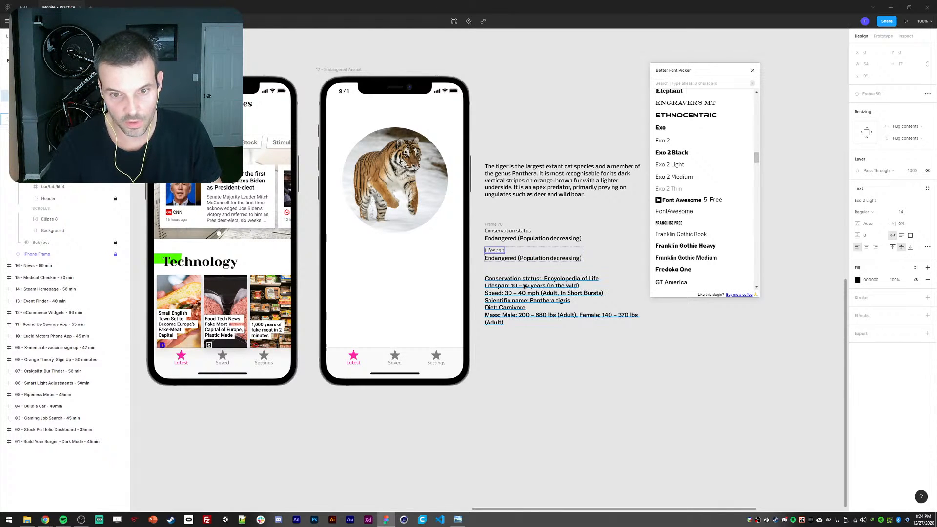
{"action": "type", "text": "n"}
{"action": "double_click", "coordinate": [526, 287]}
{"action": "left_click", "coordinate": [529, 286]}
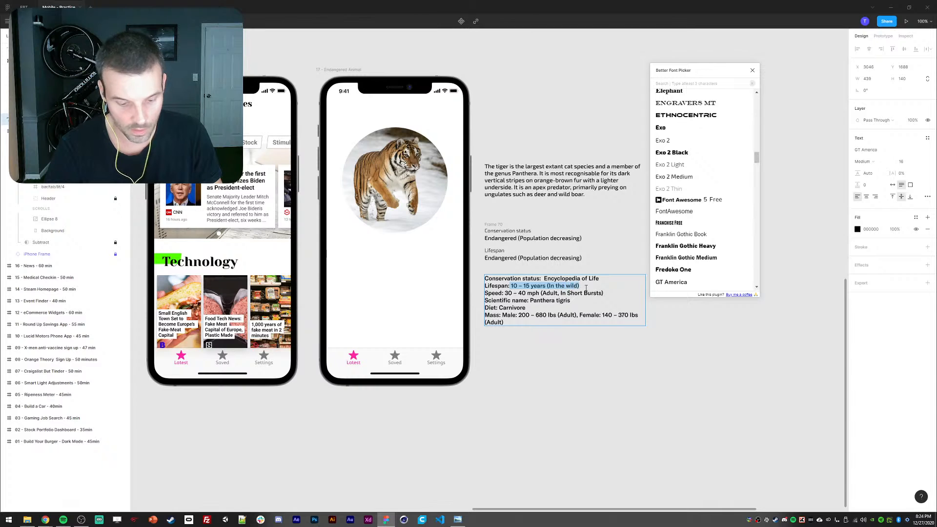
{"action": "key", "text": "ctrl+x"}
{"action": "left_click", "coordinate": [503, 258]}
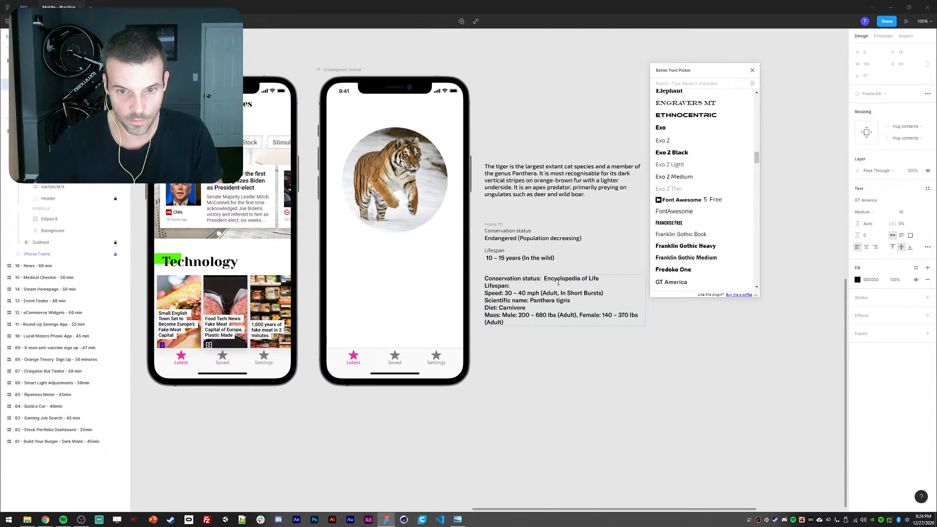
{"action": "key", "text": "ctrl+v"}
- Copy the text properties of the Endangered (Population decreasing) value onto the Lifespan value
{"action": "left_click", "coordinate": [511, 239]}
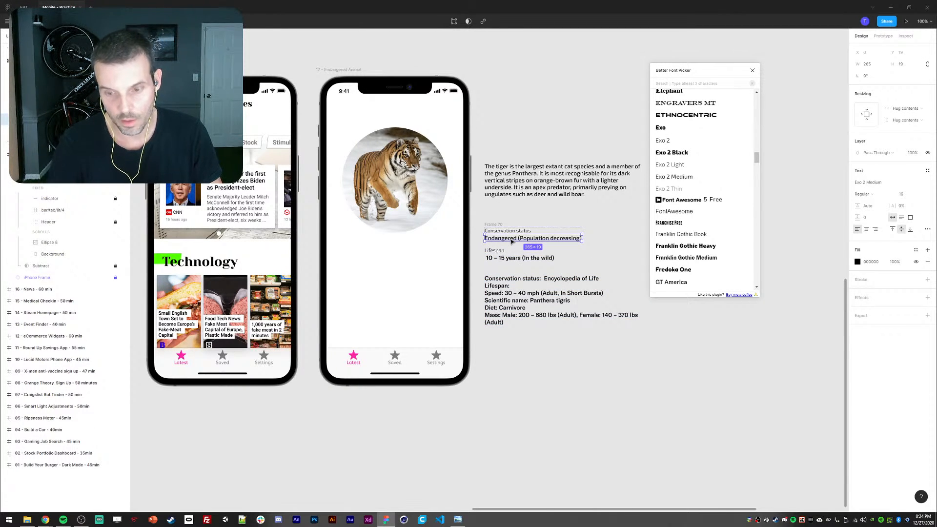
{"action": "key", "text": "ctrl+alt+c"}
{"action": "left_click", "coordinate": [502, 259], "text": "ctrl"}
{"action": "key", "text": "ctrl+alt+v"}
{"action": "left_click", "coordinate": [477, 259]}
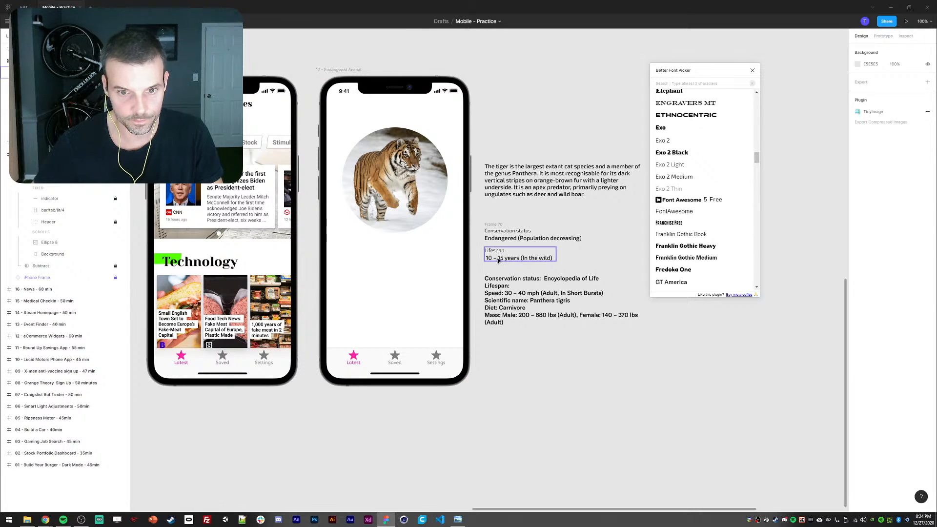
- Duplicate the Lifespan entry so the copy becomes the third item in the auto layout stack
{"action": "left_click", "coordinate": [498, 260]}
{"action": "left_click", "coordinate": [502, 239], "text": "shift"}
{"action": "left_click", "coordinate": [10, 107]}
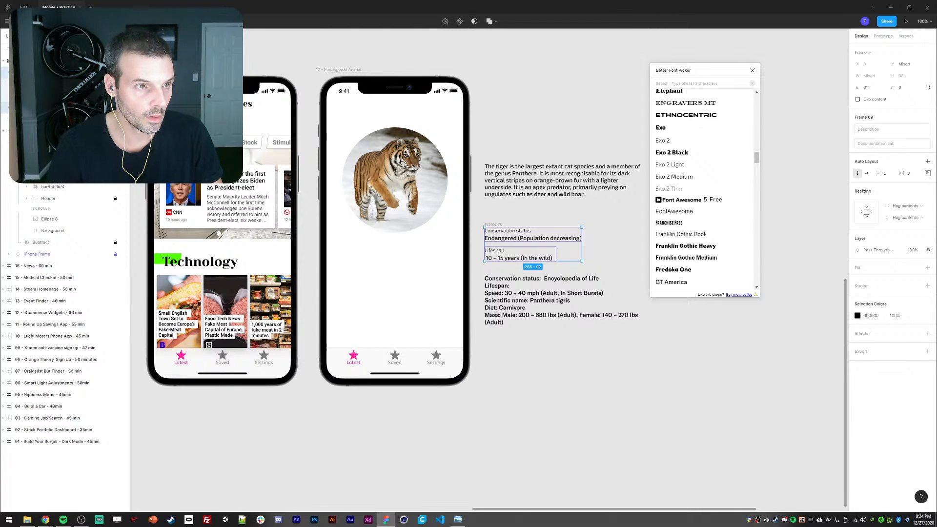
{"action": "left_click", "coordinate": [10, 72]}
{"action": "left_click", "coordinate": [30, 72]}
{"action": "key", "text": "ctrl+d"}
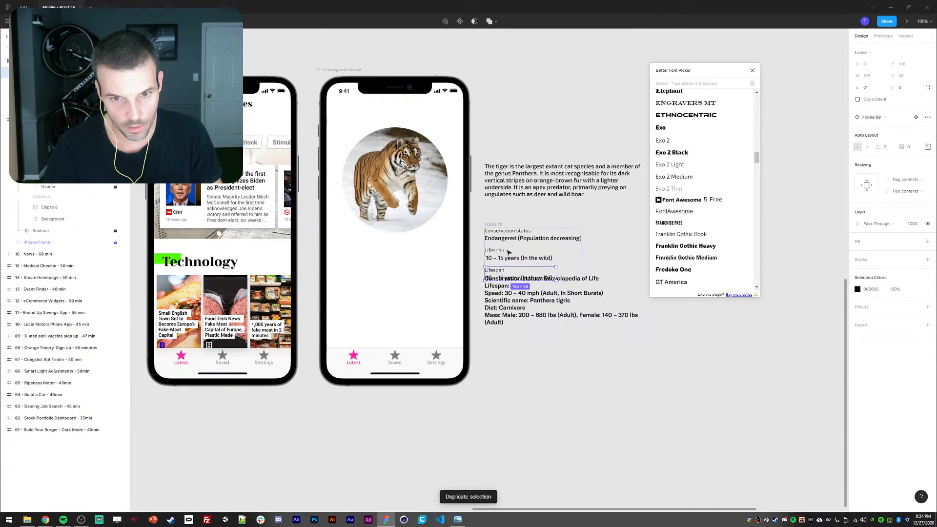
- Move the stack of fact entries into the phone screen, below the circular tiger image
{"action": "left_click", "coordinate": [496, 216]}
{"action": "left_click", "coordinate": [495, 232]}
{"action": "left_click_drag", "start_coordinate": [496, 233], "coordinate": [352, 275]}
{"action": "left_click", "coordinate": [531, 254]}
- Change the label of the third fact entry on the phone screen to Speed
{"action": "left_click", "coordinate": [348, 313]}
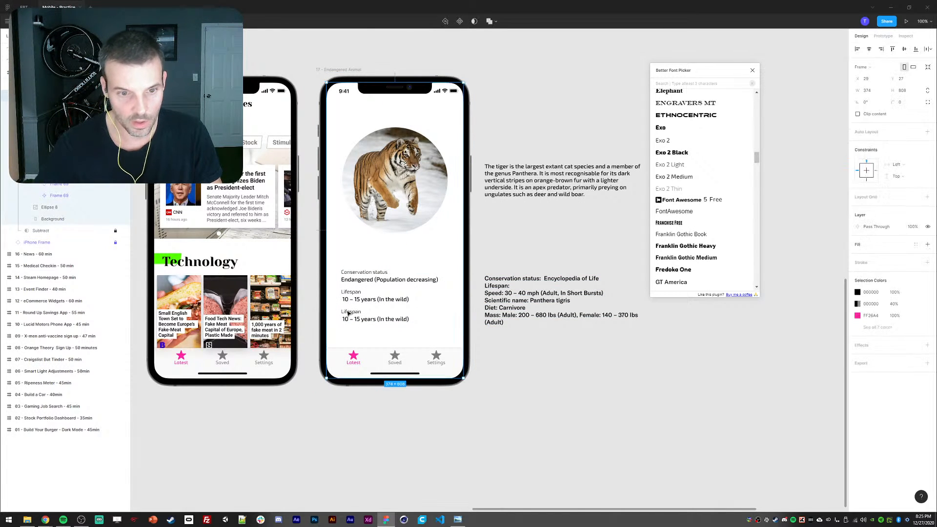
{"action": "double_click", "coordinate": [346, 312]}
{"action": "double_click", "coordinate": [340, 313]}
{"action": "type", "text": "Speed"}
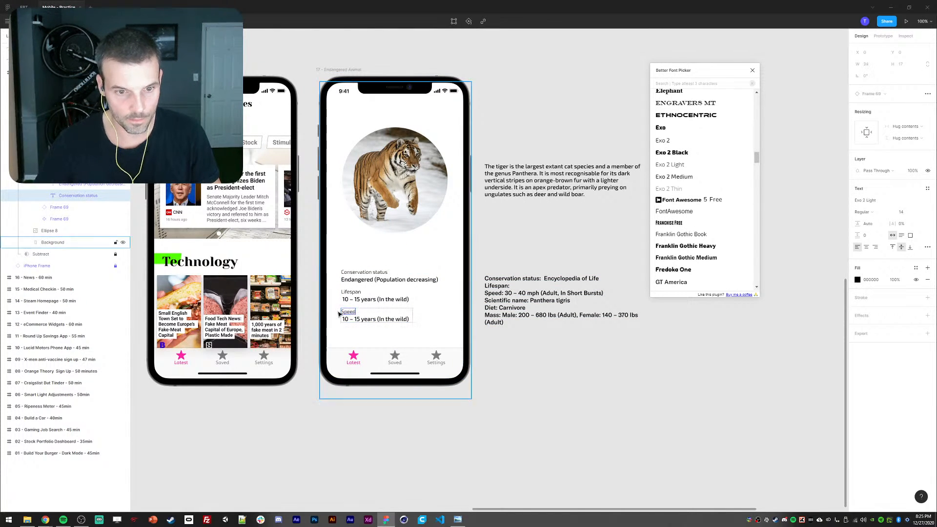
- Move "30 – 40 mph (Adult, In Short Bursts)" from the notes text into the Speed entry, replacing the copied lifespan value
{"action": "left_click", "coordinate": [523, 296]}
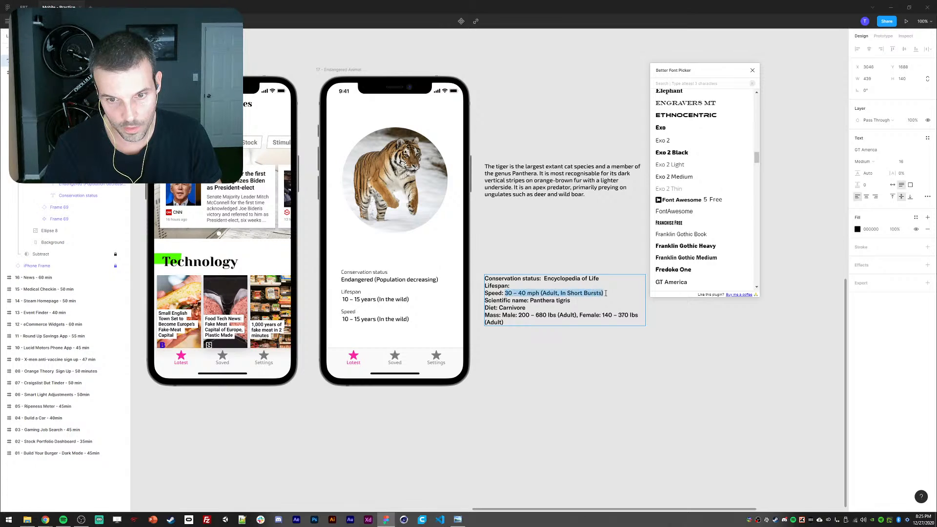
{"action": "key", "text": "ctrl+x"}
{"action": "left_click", "coordinate": [353, 320]}
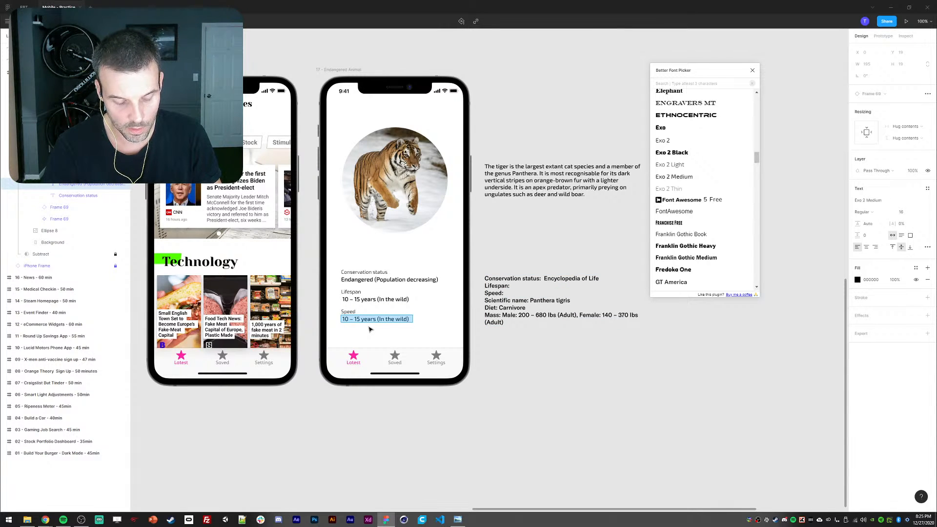
{"action": "left_click", "coordinate": [516, 297]}
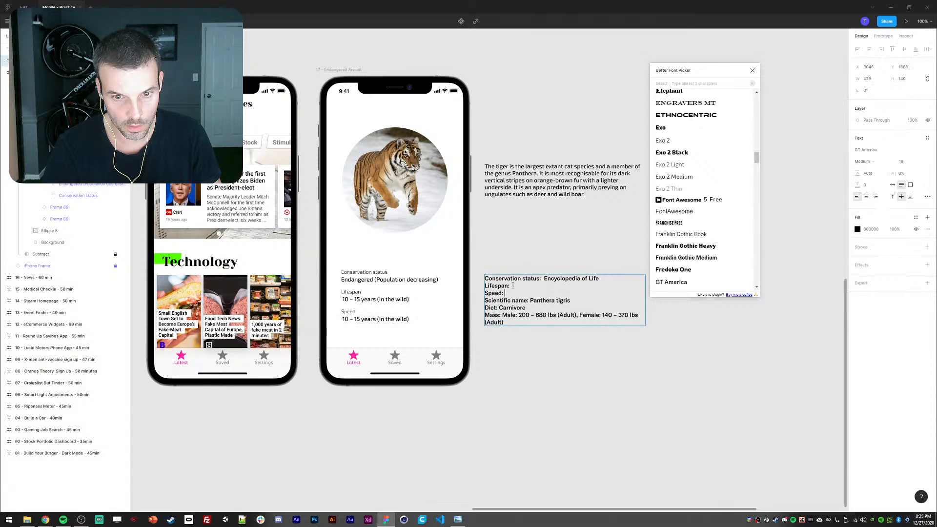
{"action": "key", "text": "ctrl+z"}
{"action": "key", "text": "ctrl+z"}
{"action": "key", "text": "ctrl+z"}
{"action": "key", "text": "ctrl+z"}
{"action": "key", "text": "ctrl+z"}
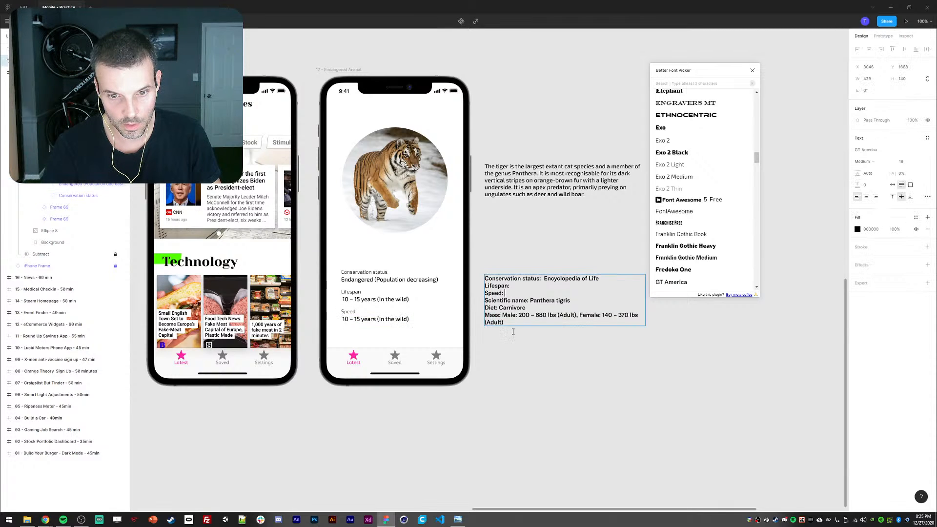
{"action": "key", "text": "ctrl+x"}
{"action": "double_click", "coordinate": [361, 320]}
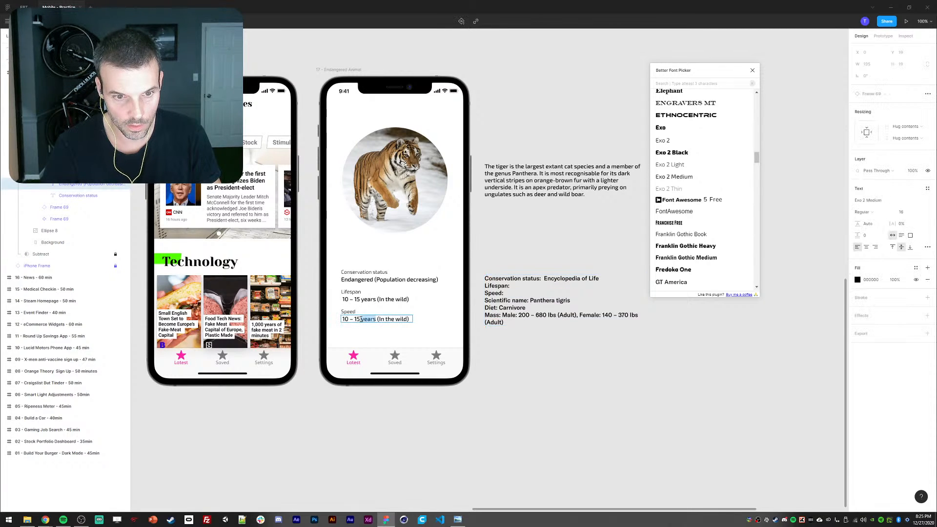
{"action": "key", "text": "ctrl+v"}
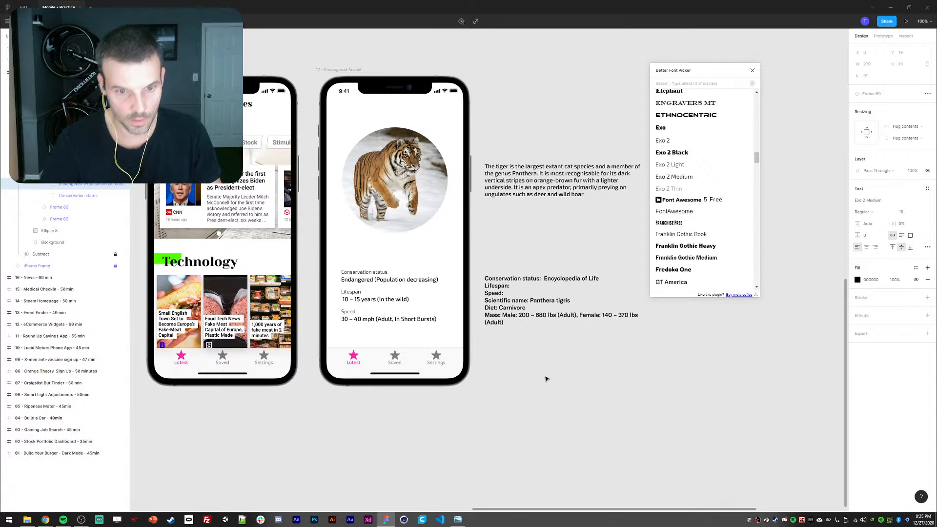
- Move the fact stack up closer beneath the tiger image, with its left edge at X 16
{"action": "left_click", "coordinate": [389, 425]}
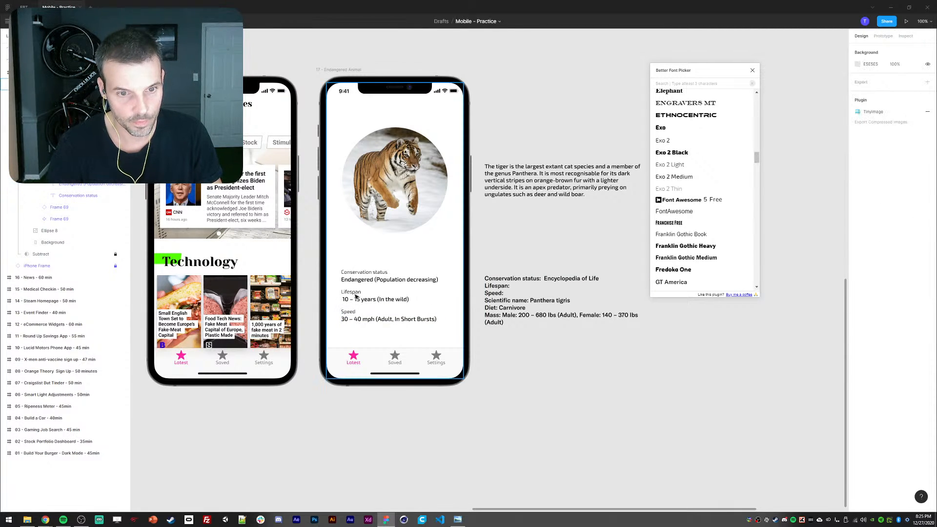
{"action": "triple_click", "coordinate": [352, 281]}
{"action": "left_click_drag", "start_coordinate": [351, 280], "coordinate": [342, 263]}
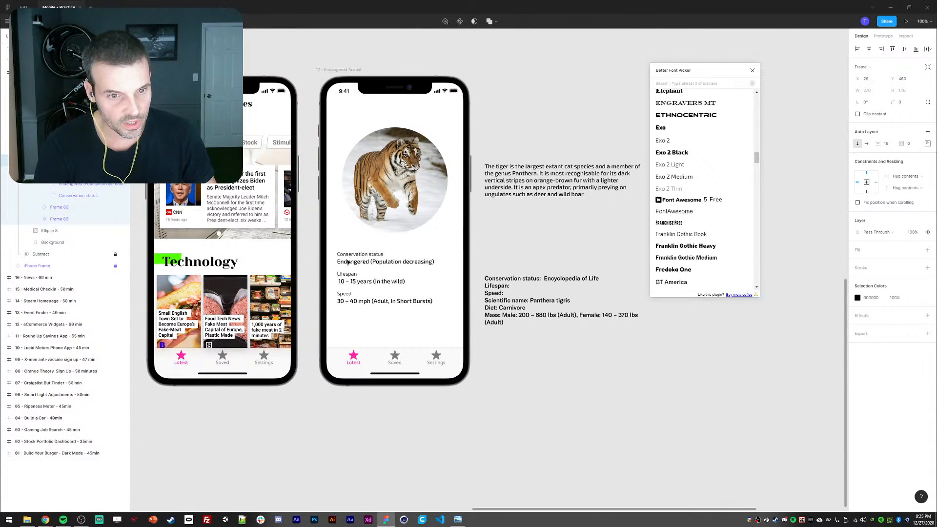
{"action": "left_click", "coordinate": [378, 415]}
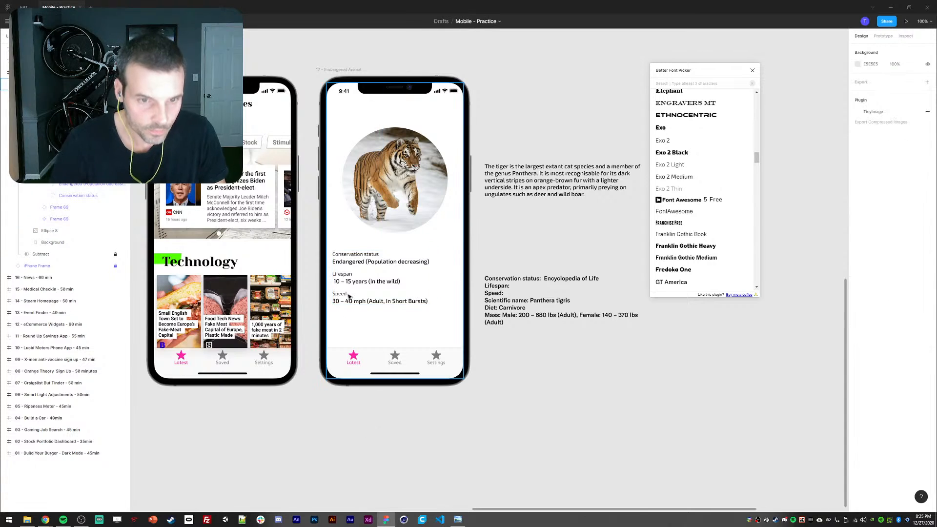
{"action": "triple_click", "coordinate": [347, 253]}
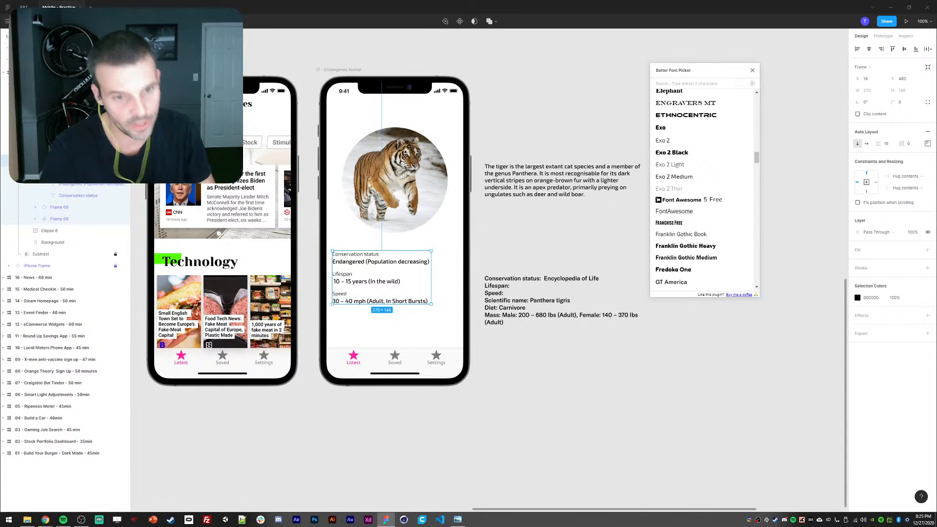
{"action": "left_click", "coordinate": [57, 220]}
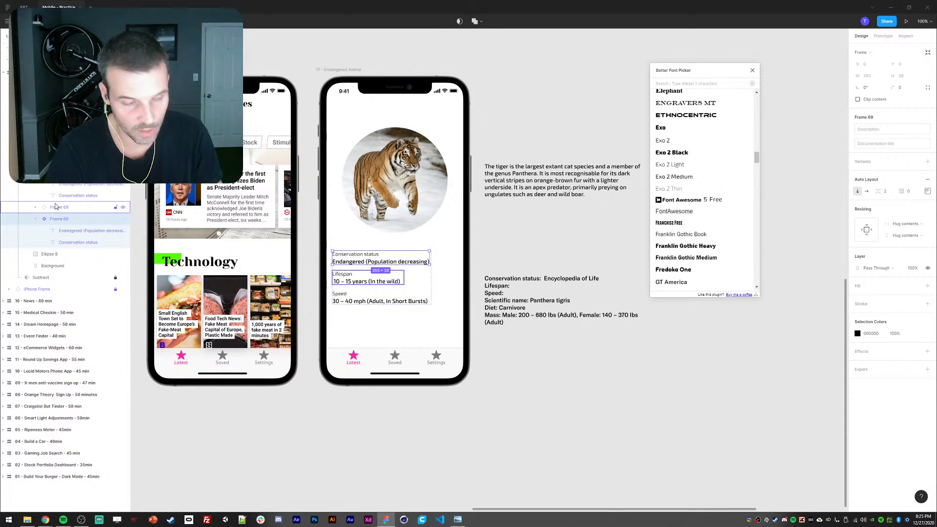
{"action": "left_click", "coordinate": [339, 277]}
{"action": "left_click", "coordinate": [347, 265]}
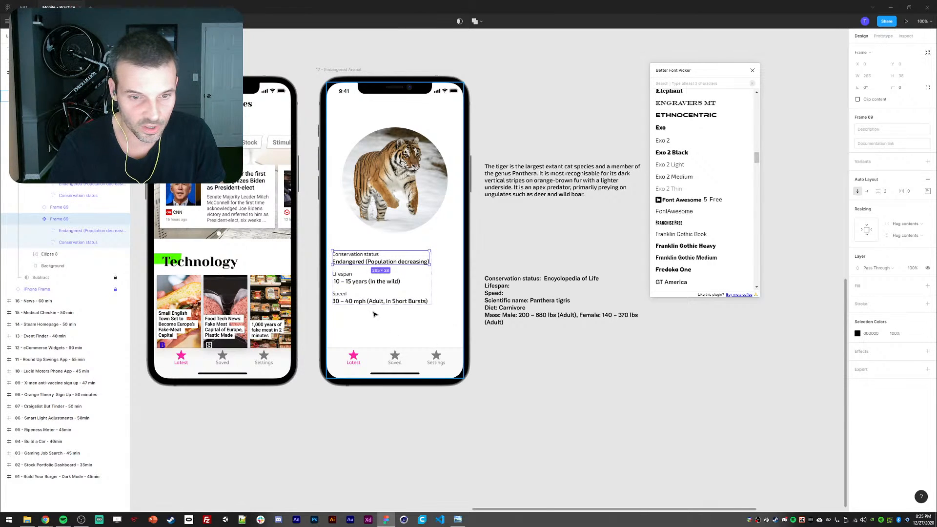
{"action": "left_click", "coordinate": [358, 327]}
- Duplicate the Speed entry to add a fourth item to the fact stack
{"action": "double_click", "coordinate": [343, 293]}
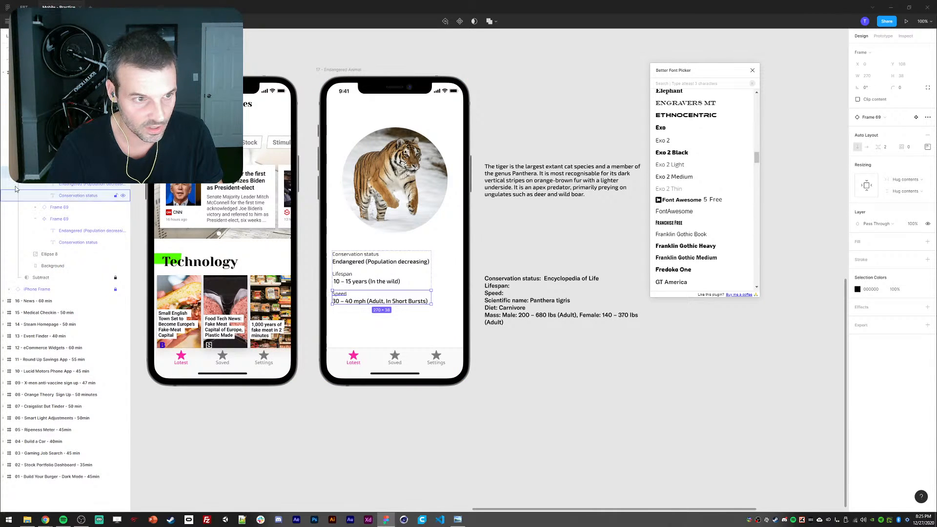
{"action": "scroll", "coordinate": [15, 190], "scroll_direction": "down", "scroll_amount": 1}
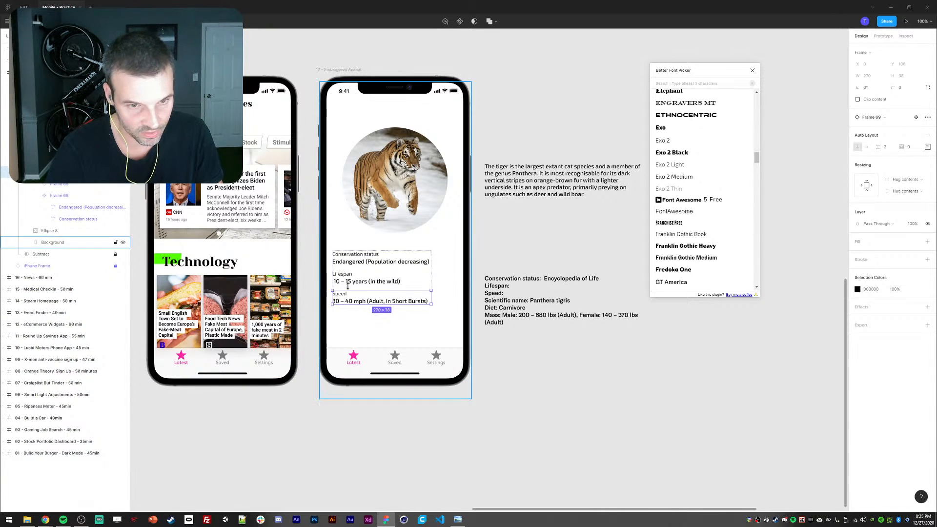
{"action": "key", "text": "ctrl+d"}
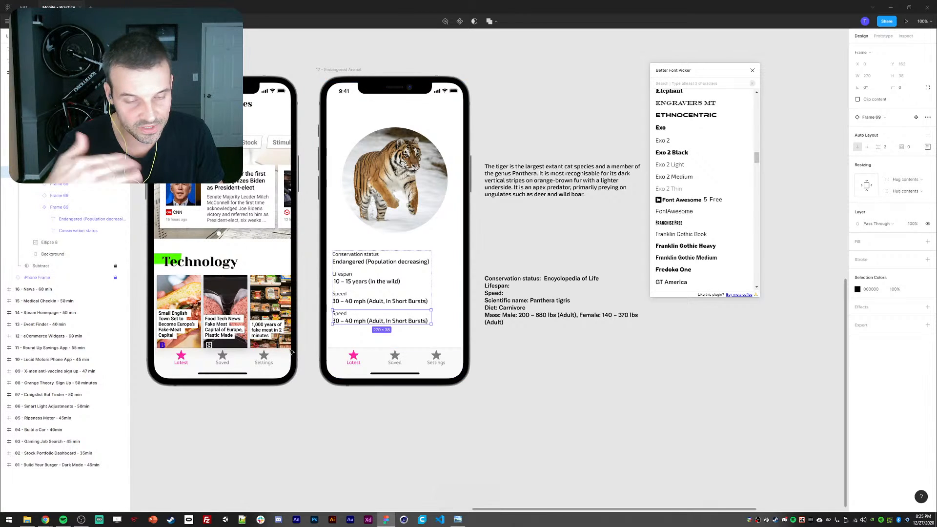
{"action": "left_click", "coordinate": [71, 161]}
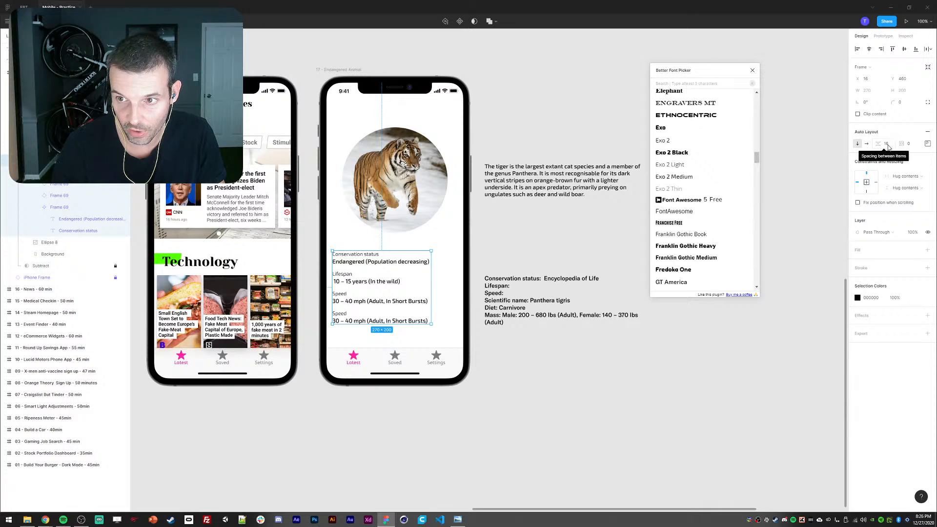
- Relabel the fourth fact entry Diet and set its value to Carnivore
{"action": "left_click", "coordinate": [504, 307]}
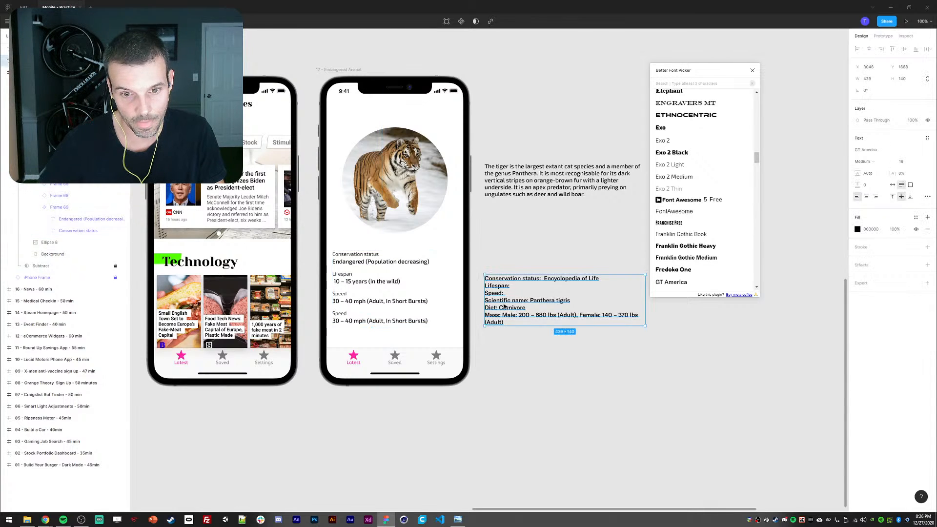
{"action": "double_click", "coordinate": [334, 313]}
{"action": "type", "text": "D"}
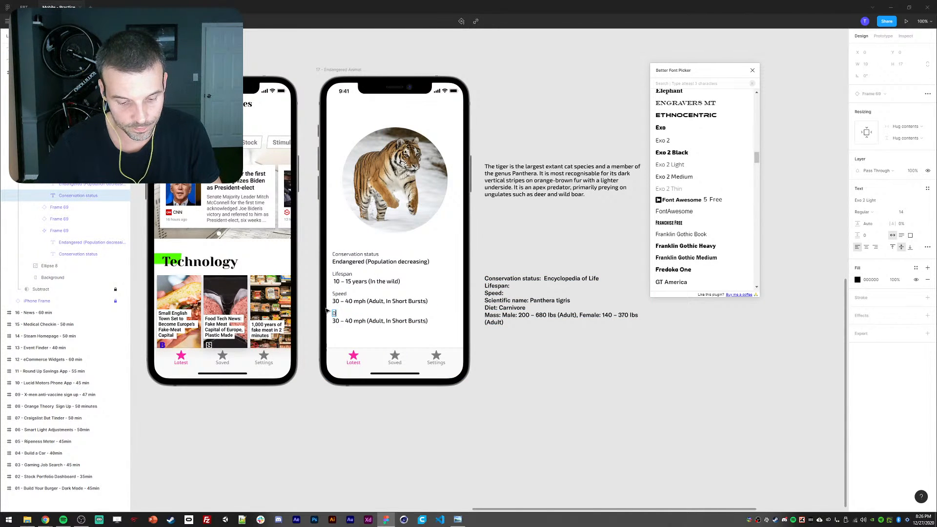
{"action": "type", "text": "iet"}
{"action": "left_click", "coordinate": [508, 308]}
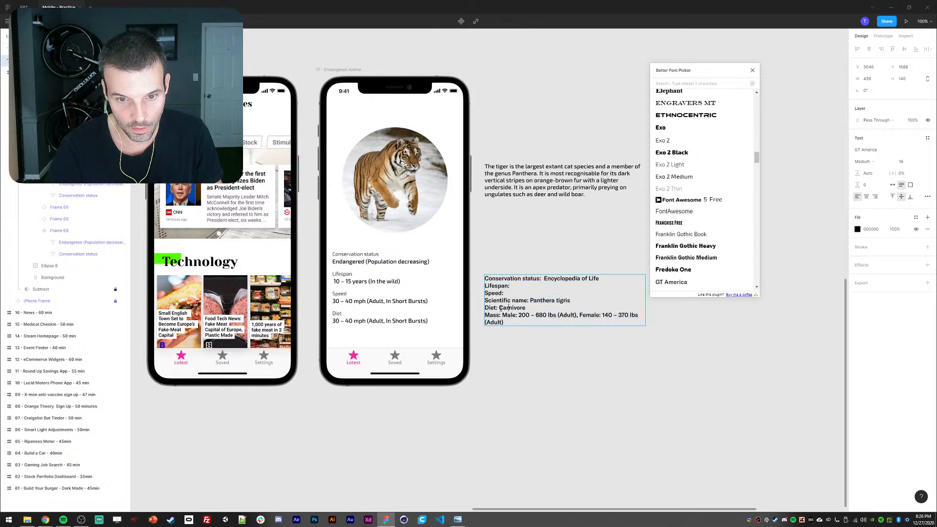
{"action": "double_click", "coordinate": [344, 321]}
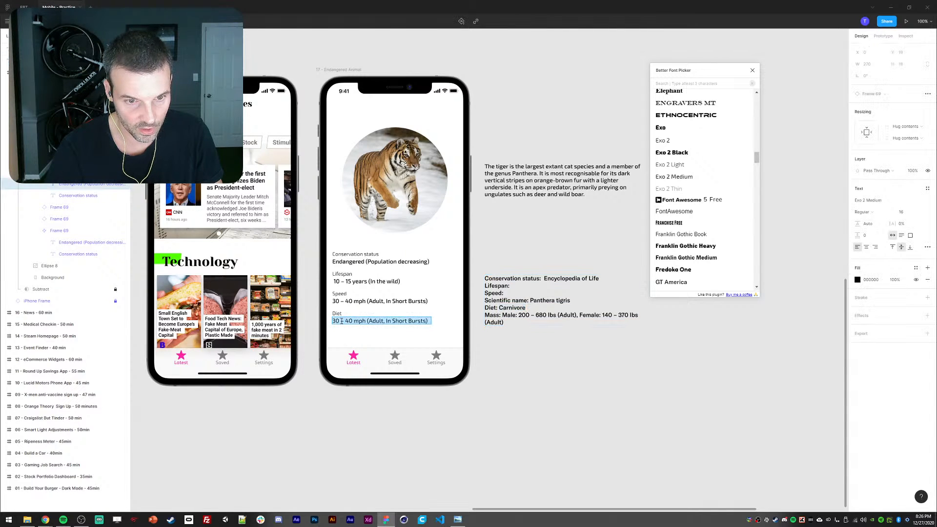
{"action": "type", "text": "Carnivore"}
{"action": "key", "text": "Escape"}
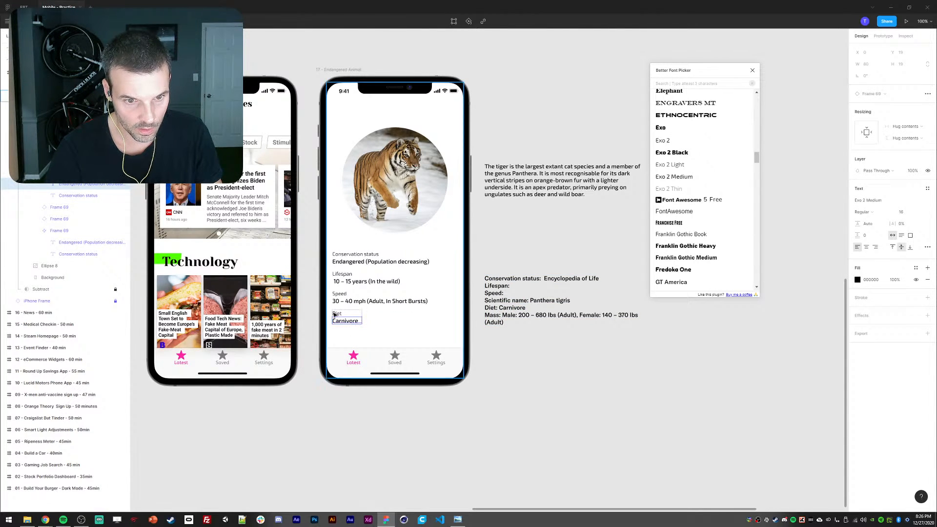
- Duplicate the Diet entry as a fifth item in the stack and relabel the copy Mass
{"action": "key", "text": "Escape"}
{"action": "left_click", "coordinate": [347, 318]}
{"action": "key", "text": "ctrl+d"}
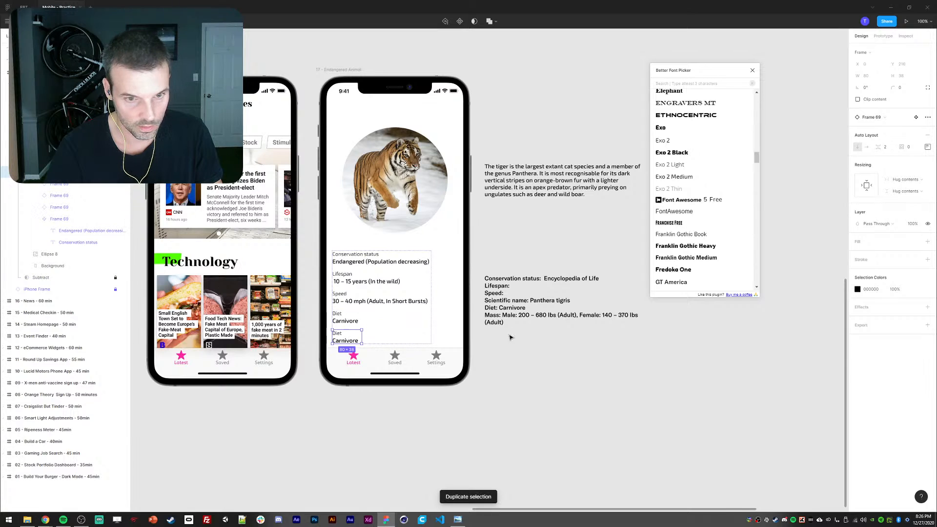
{"action": "double_click", "coordinate": [494, 316]}
{"action": "double_click", "coordinate": [341, 333]}
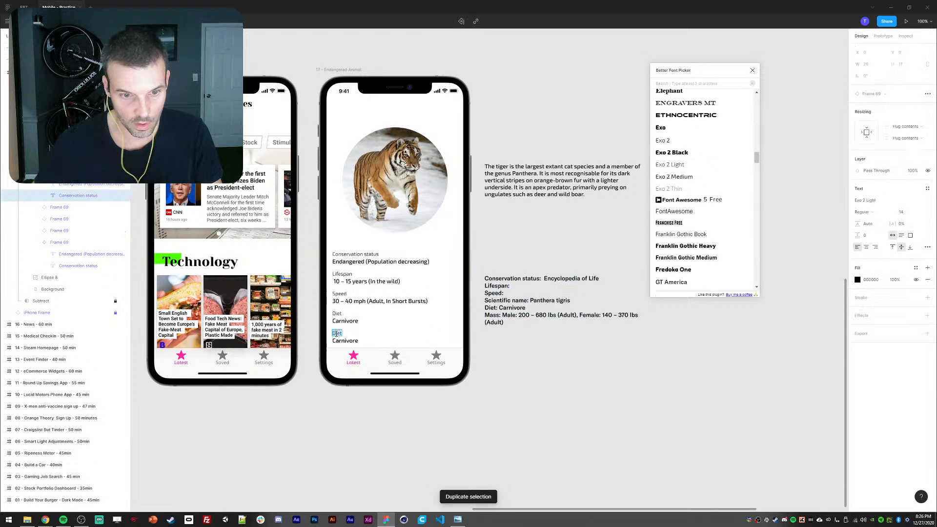
{"action": "type", "text": "Mass"}
{"action": "key", "text": "Escape"}
- Replace the Mass entry's value with "Male: 200 – 680 lbs (Adult), Female: 140 – 370 lbs (Adult)" copied from the reference notes
{"action": "double_click", "coordinate": [494, 316]}
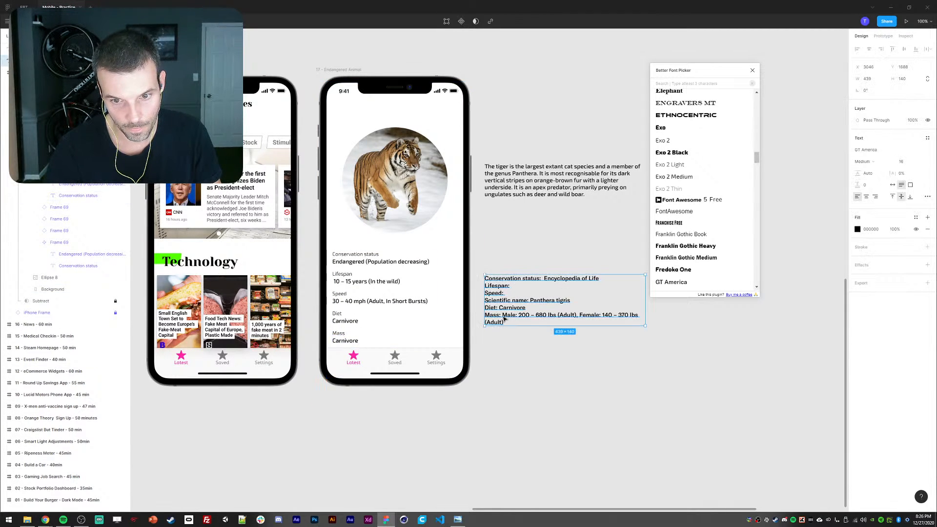
{"action": "left_click_drag", "start_coordinate": [502, 316], "coordinate": [513, 323]}
{"action": "key", "text": "ctrl+x"}
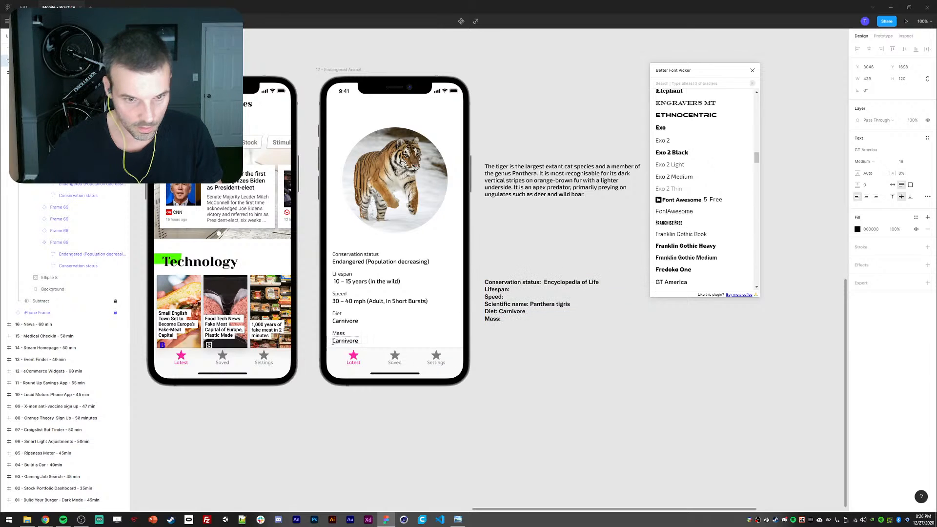
{"action": "double_click", "coordinate": [348, 339]}
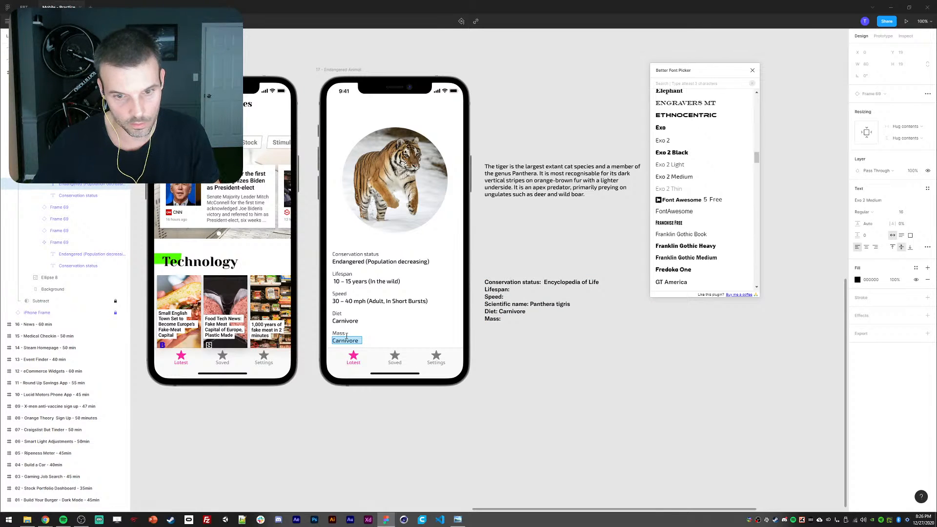
{"action": "key", "text": "ctrl+z"}
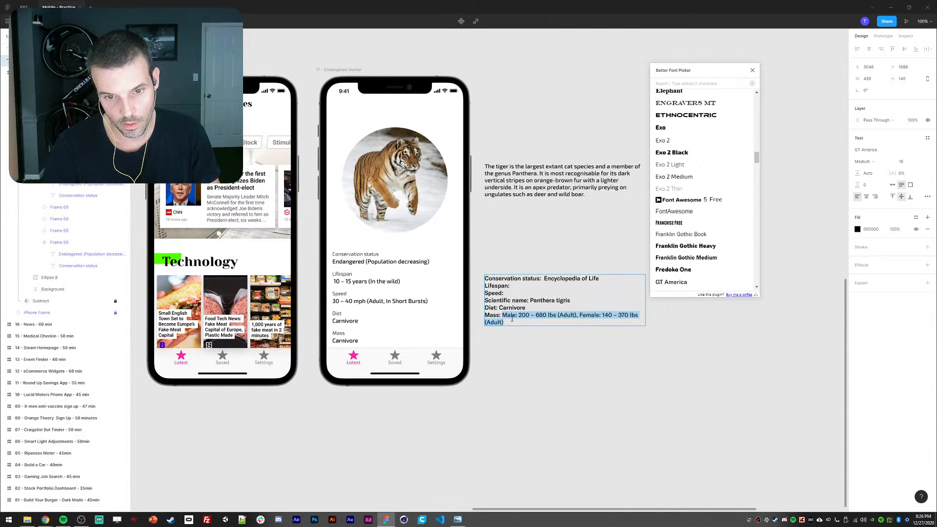
{"action": "left_click", "coordinate": [346, 341]}
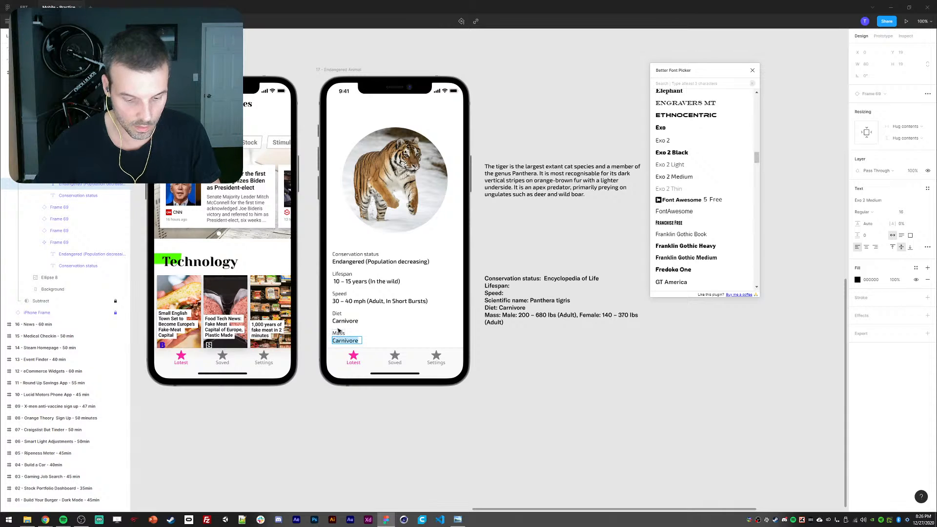
{"action": "key", "text": "ctrl+v"}
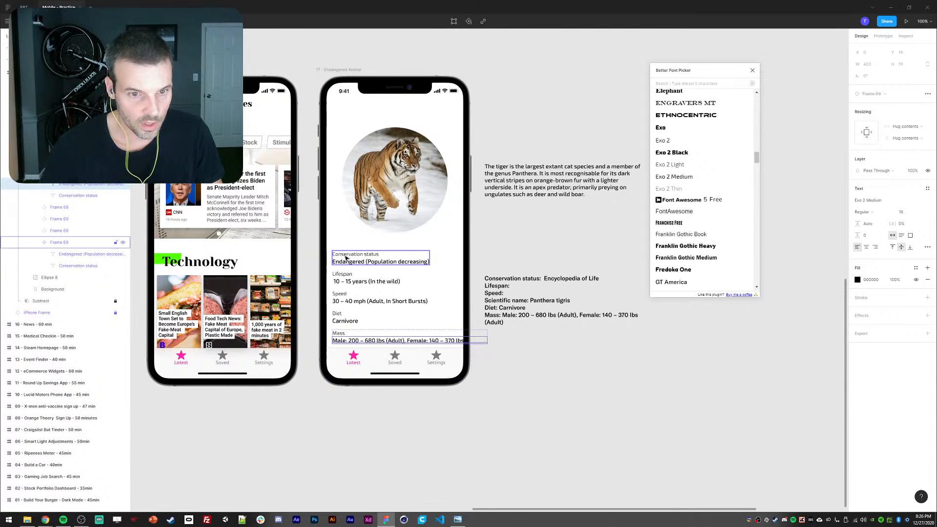
- Give the Conservation status value text a fixed width of 341
{"action": "left_click", "coordinate": [368, 262]}
{"action": "left_click_drag", "start_coordinate": [430, 261], "coordinate": [453, 260]}
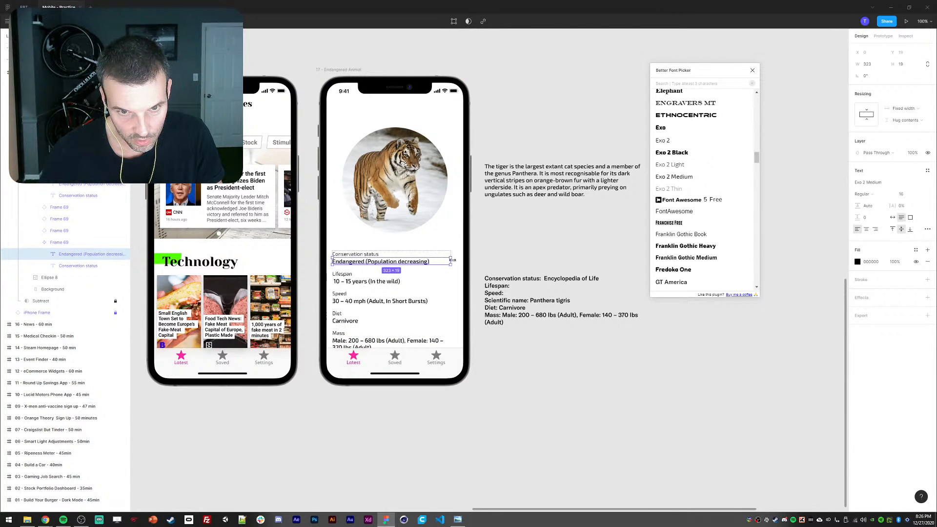
{"action": "left_click", "coordinate": [869, 67]}
{"action": "type", "text": "341"}
{"action": "key", "text": "Return"}
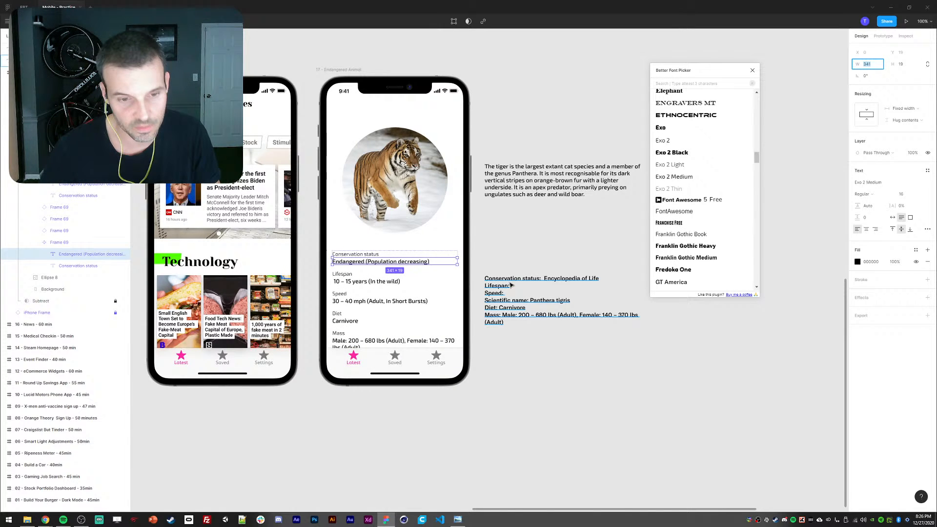
- Move the fact stack up directly beneath the tiger image so the two-line Mass value clears the navigation bar
{"action": "left_click", "coordinate": [398, 422]}
{"action": "left_click", "coordinate": [331, 328]}
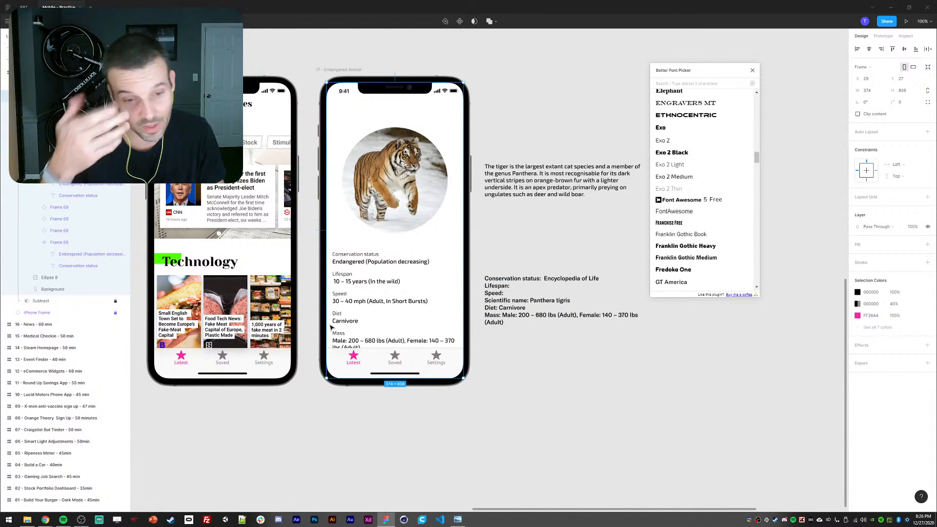
{"action": "double_click", "coordinate": [341, 322]}
{"action": "left_click_drag", "start_coordinate": [343, 323], "coordinate": [343, 308]}
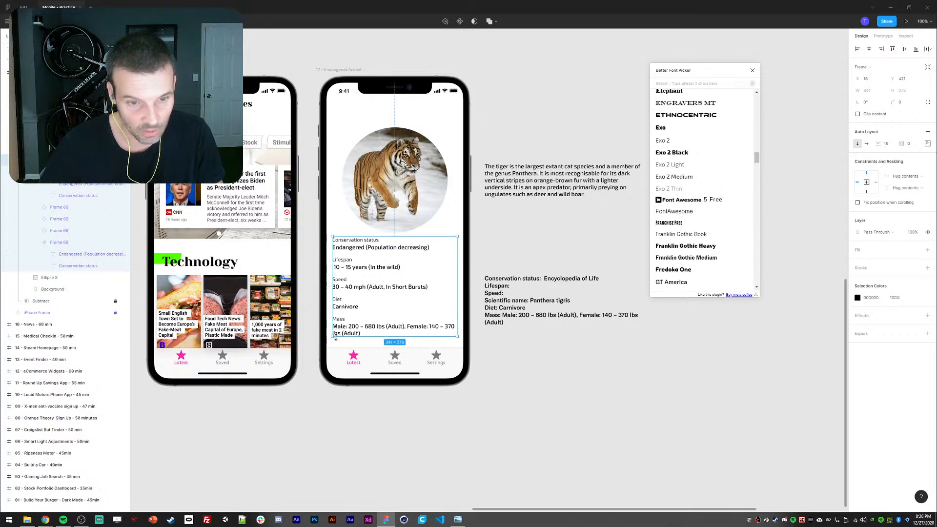
{"action": "left_click", "coordinate": [337, 328]}
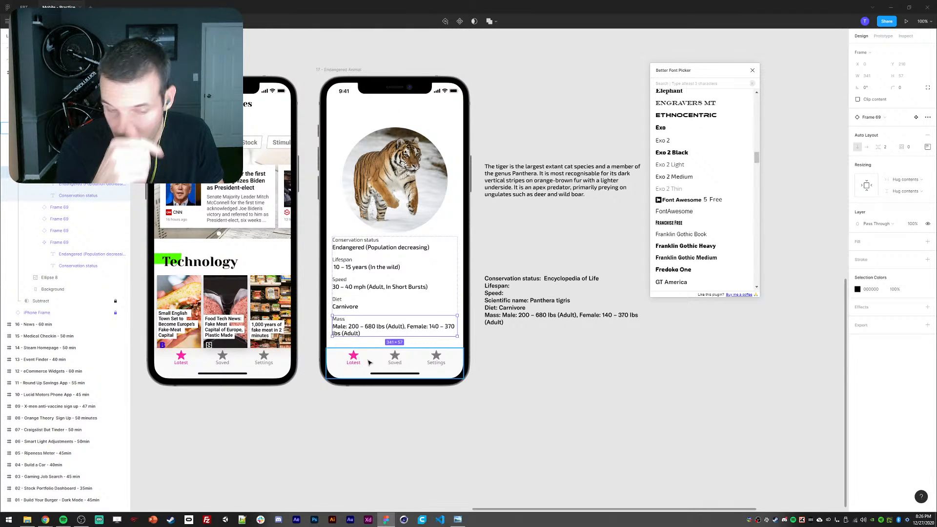
{"action": "left_click", "coordinate": [392, 435]}
- Remove the leading space from the Lifespan value so it reads "10 – 15 years (In the wild)"
{"action": "left_click", "coordinate": [343, 326]}
{"action": "double_click", "coordinate": [342, 326]}
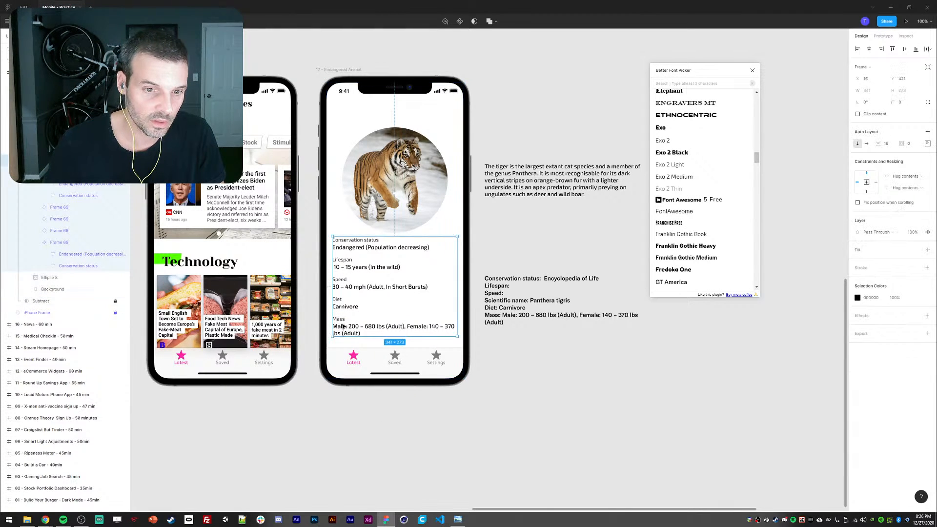
{"action": "left_click", "coordinate": [339, 267]}
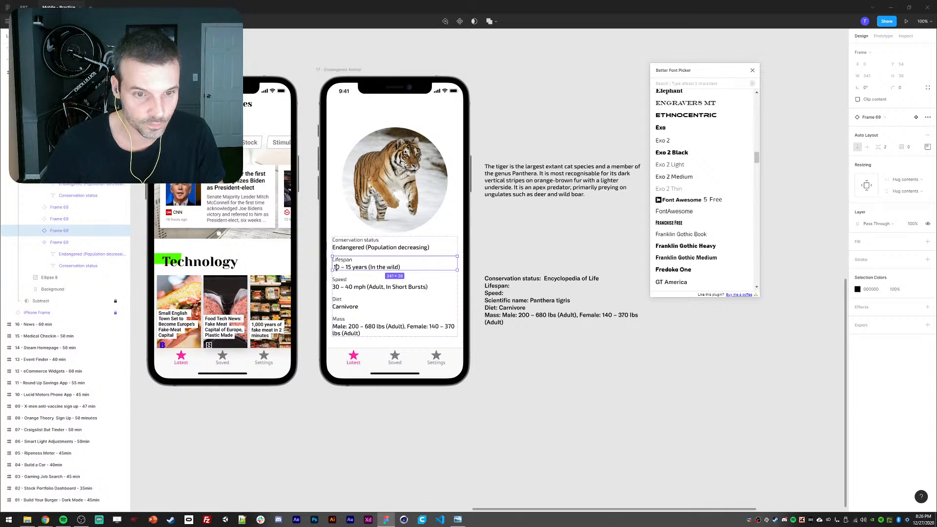
{"action": "left_click", "coordinate": [337, 268]}
{"action": "double_click", "coordinate": [335, 269]}
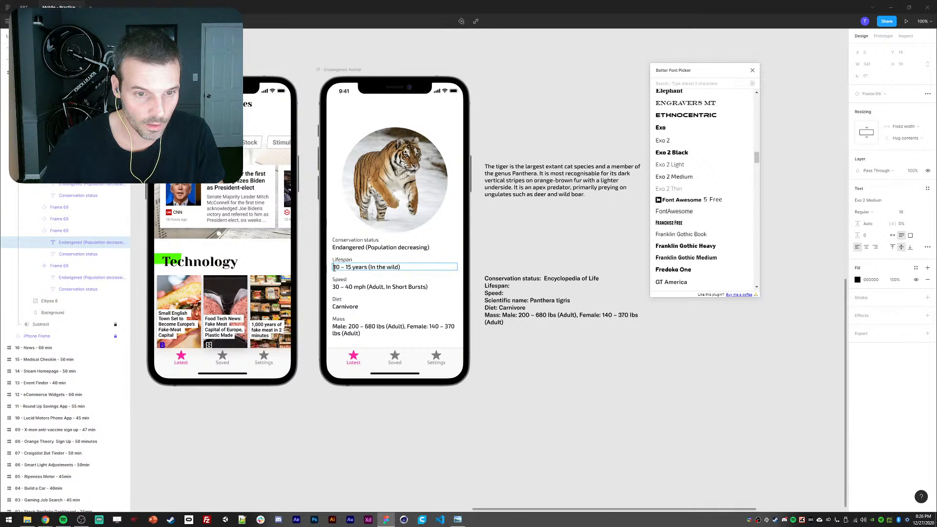
{"action": "left_click", "coordinate": [336, 427]}
- Recolor the Conservation status label in the main fact component to a muted dark green
{"action": "left_click", "coordinate": [349, 240], "text": "ctrl"}
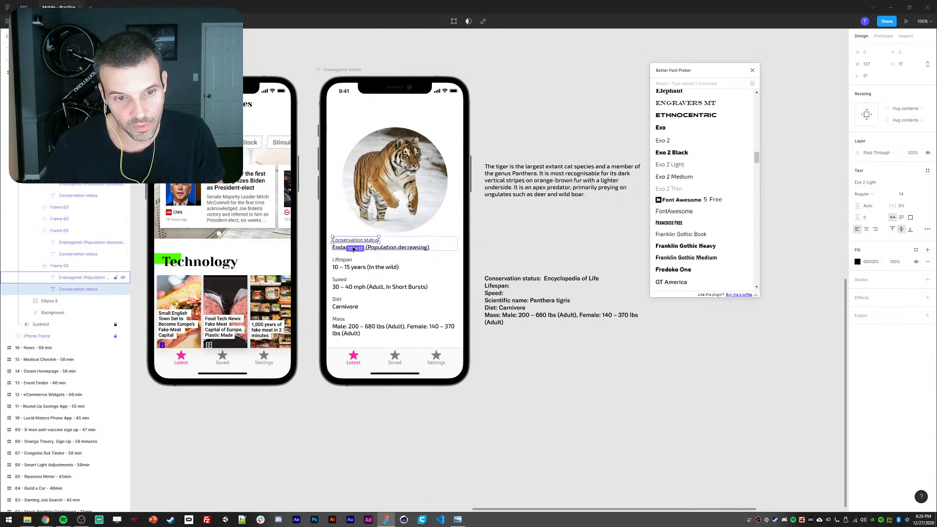
{"action": "left_click", "coordinate": [355, 248], "text": "ctrl+shift"}
{"action": "left_click", "coordinate": [529, 397]}
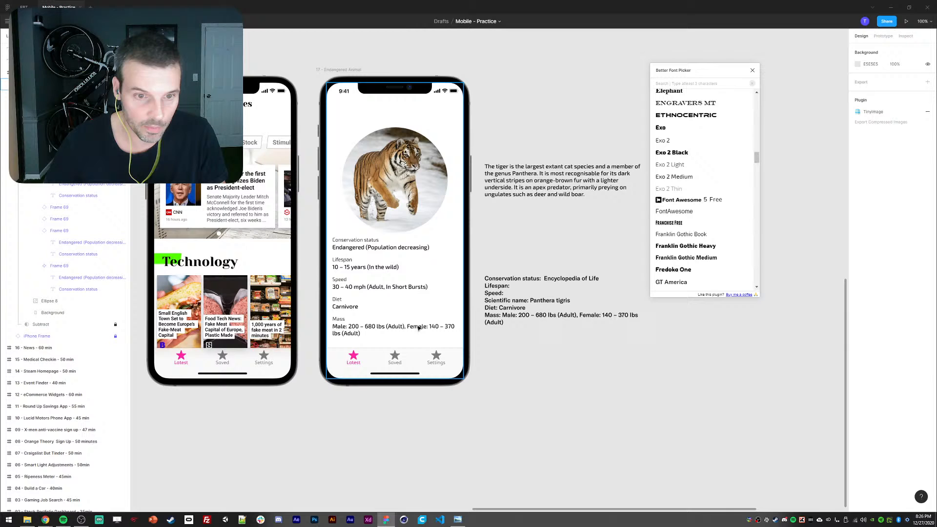
{"action": "left_click", "coordinate": [359, 241]}
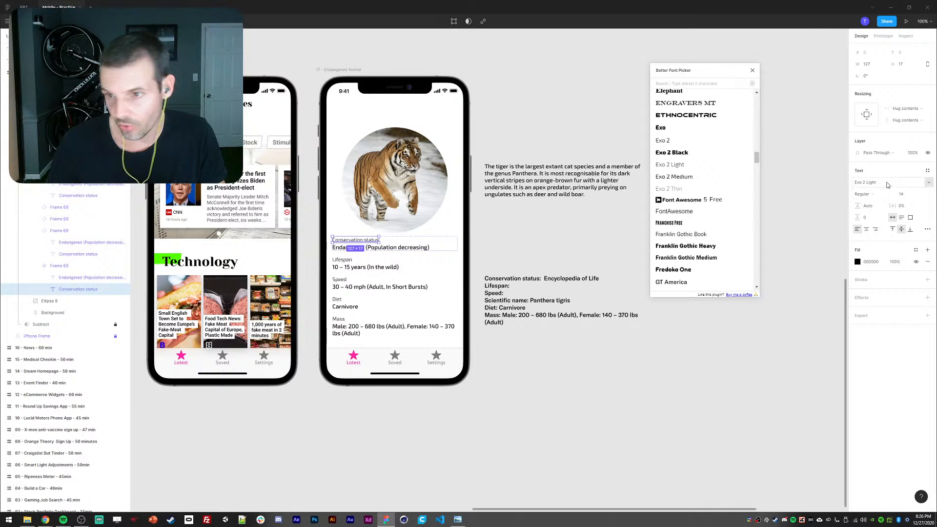
{"action": "left_click", "coordinate": [857, 262]}
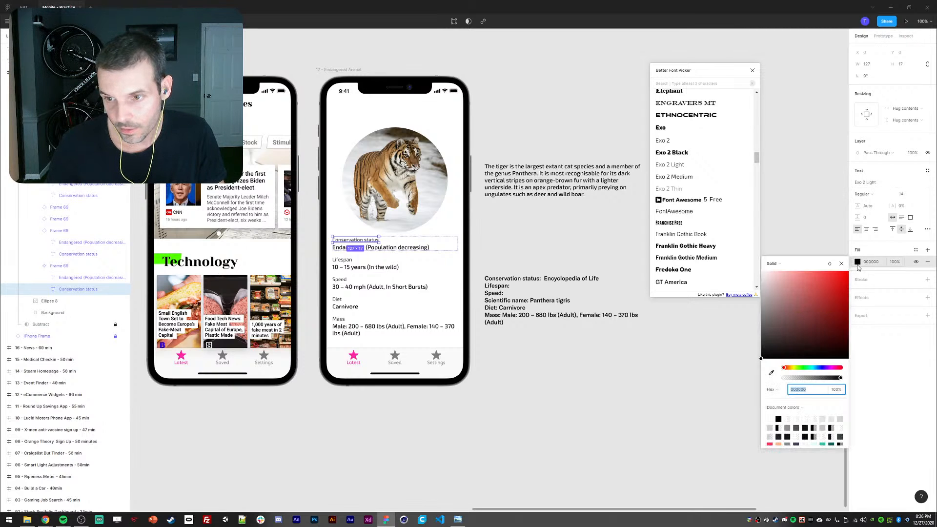
{"action": "left_click", "coordinate": [807, 368]}
{"action": "left_click", "coordinate": [830, 314]}
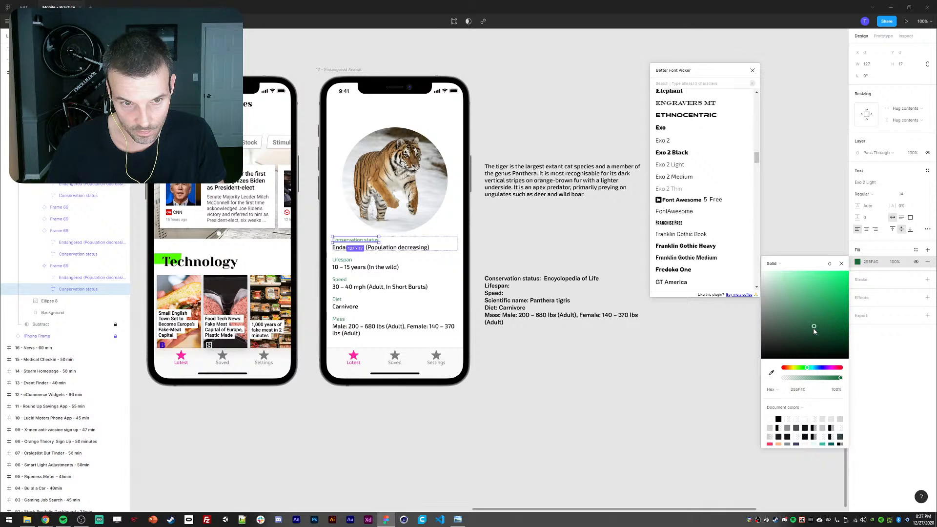
{"action": "left_click_drag", "start_coordinate": [814, 331], "coordinate": [799, 331]}
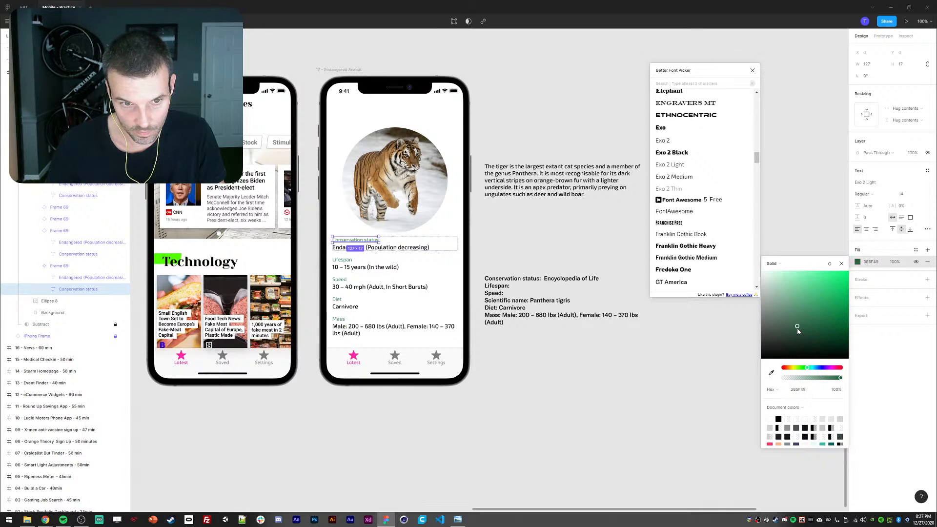
{"action": "left_click", "coordinate": [693, 393]}
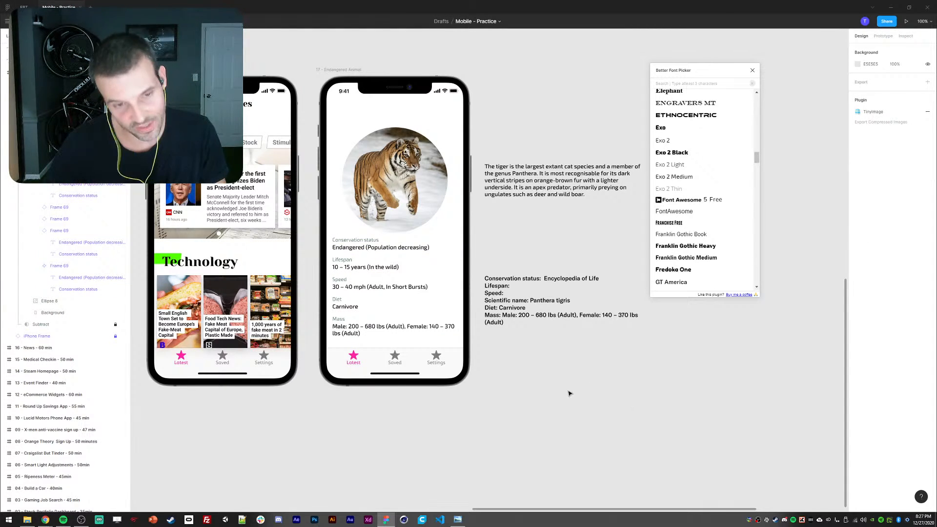
- Recolor the "Endangered (Population decreasing)" value text to a very dark green
{"action": "left_click", "coordinate": [397, 249]}
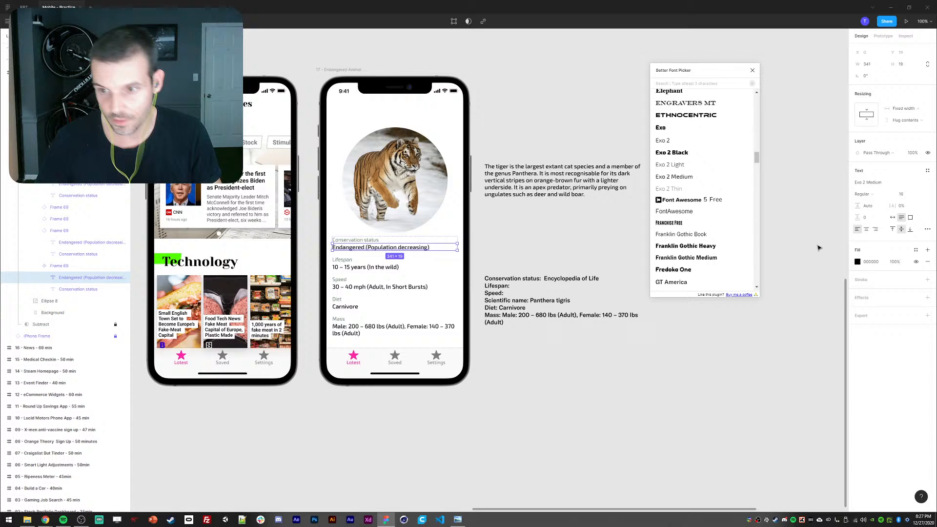
{"action": "left_click", "coordinate": [857, 263]}
{"action": "left_click", "coordinate": [799, 369]}
{"action": "left_click_drag", "start_coordinate": [806, 329], "coordinate": [797, 341]}
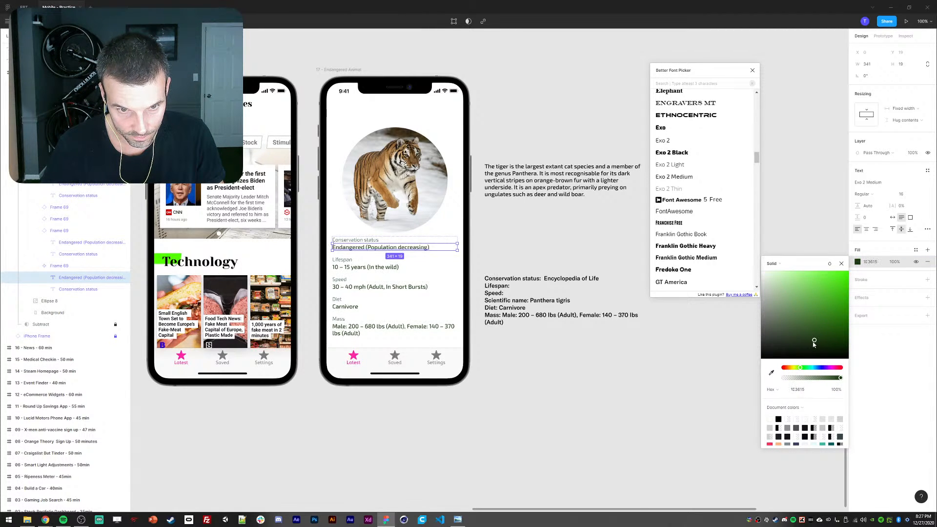
{"action": "left_click", "coordinate": [713, 423]}
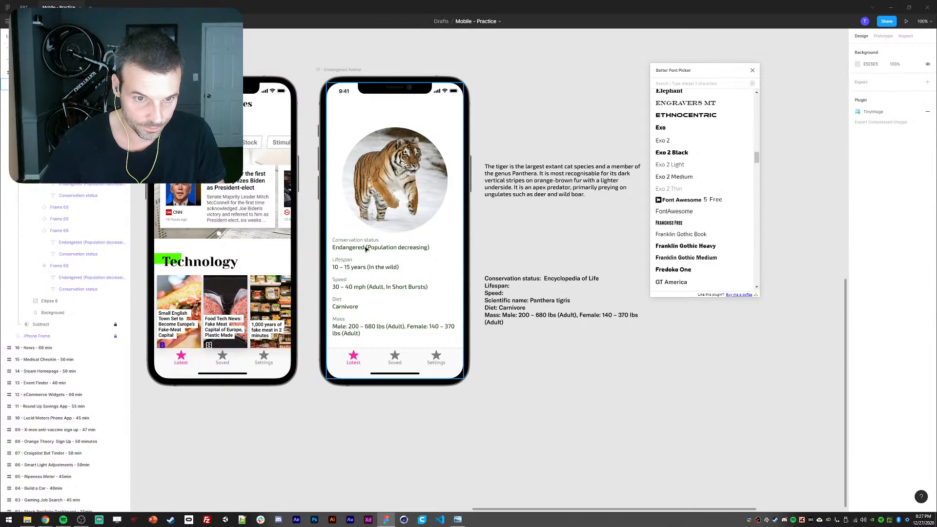
- Move the fact stack down to Y 481, leaving a gap beneath the tiger image
{"action": "left_click", "coordinate": [335, 330]}
{"action": "double_click", "coordinate": [336, 330]}
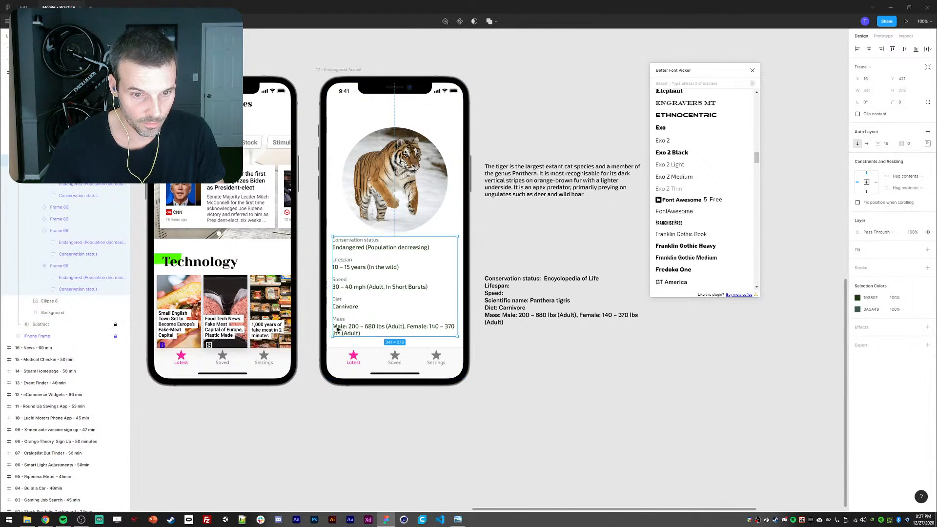
{"action": "left_click_drag", "start_coordinate": [335, 330], "coordinate": [342, 351]}
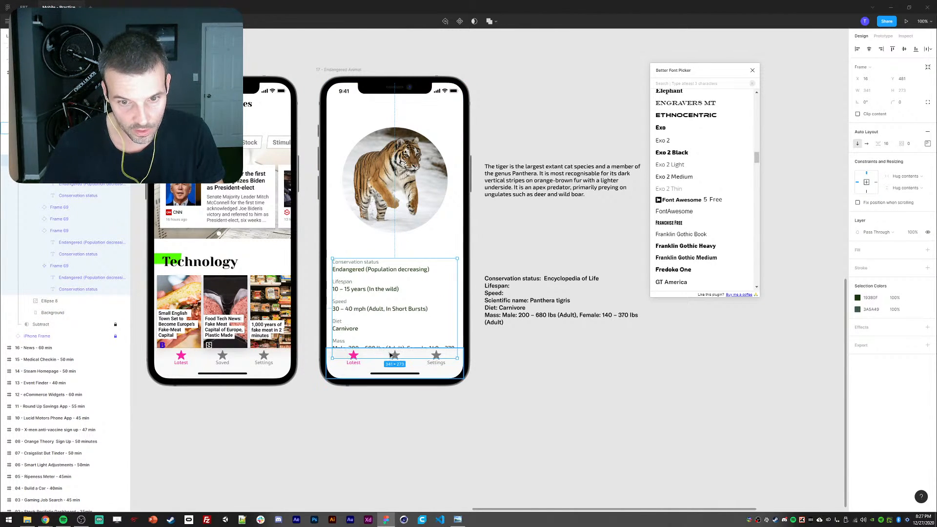
{"action": "left_click", "coordinate": [565, 346]}
- Collapse the fact entries' layers and paste a copy of the "Endangered (Population decreasing)" text outside the fact stack
{"action": "left_click", "coordinate": [343, 270], "text": "ctrl"}
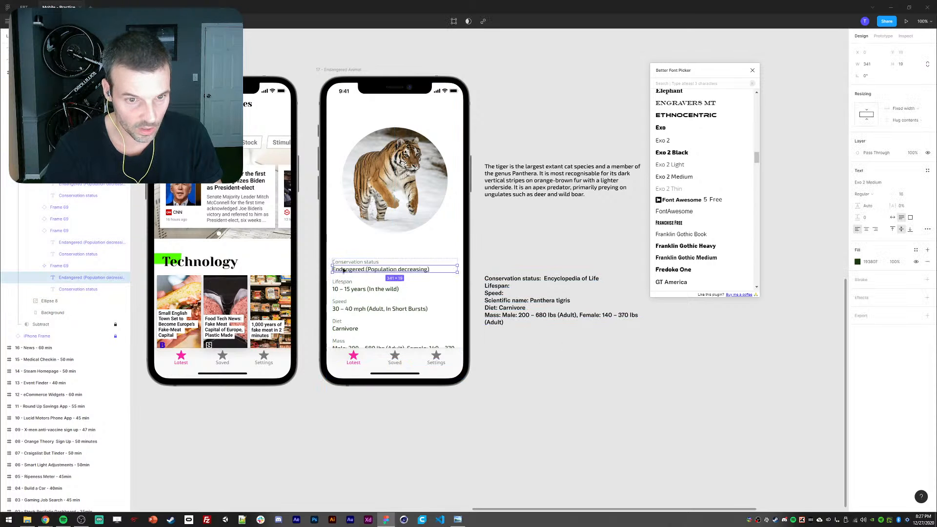
{"action": "left_click", "coordinate": [35, 231]}
{"action": "left_click", "coordinate": [35, 173]}
{"action": "left_click", "coordinate": [36, 219]}
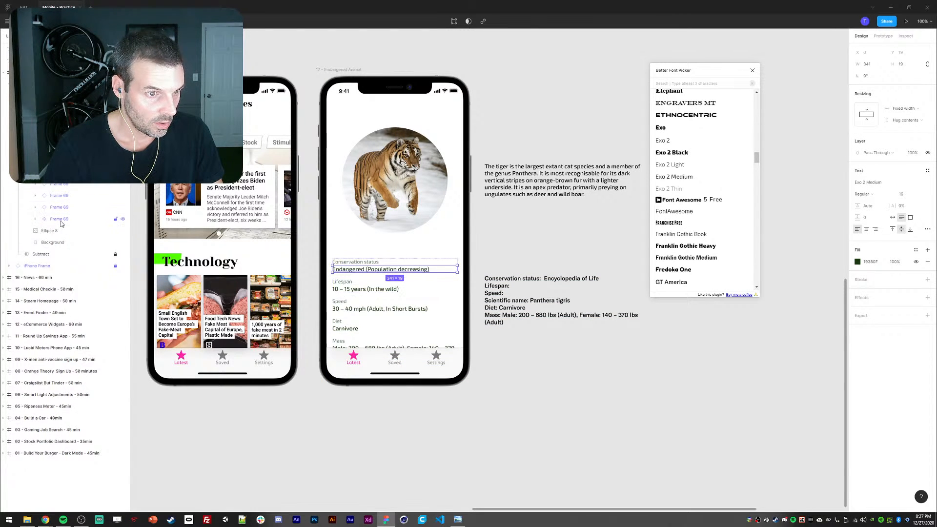
{"action": "left_click", "coordinate": [36, 219]}
{"action": "key", "text": "ctrl+v"}
{"action": "mouse_move", "coordinate": [51, 232]}
{"action": "left_mouse_down"}
{"action": "mouse_move", "coordinate": [54, 266]}
{"action": "mouse_move", "coordinate": [56, 233]}
{"action": "left_mouse_up"}
{"action": "left_click", "coordinate": [35, 219]}
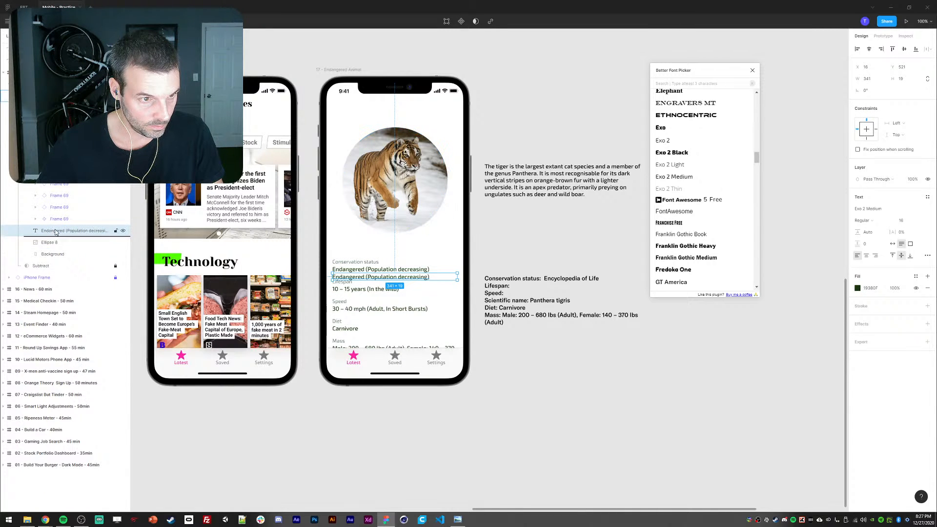
- Place the copied "Endangered (Population decreasing)" text inside the fact stack as its first item, above Conservation status
{"action": "left_click_drag", "start_coordinate": [360, 278], "coordinate": [361, 254]}
{"action": "scroll", "coordinate": [95, 236], "scroll_direction": "down", "scroll_amount": 2}
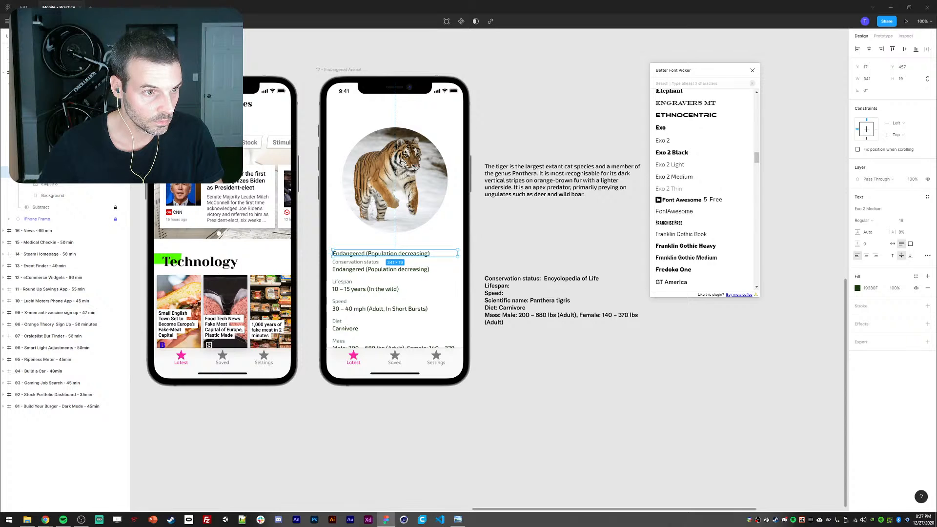
{"action": "left_click_drag", "start_coordinate": [59, 171], "coordinate": [58, 161]}
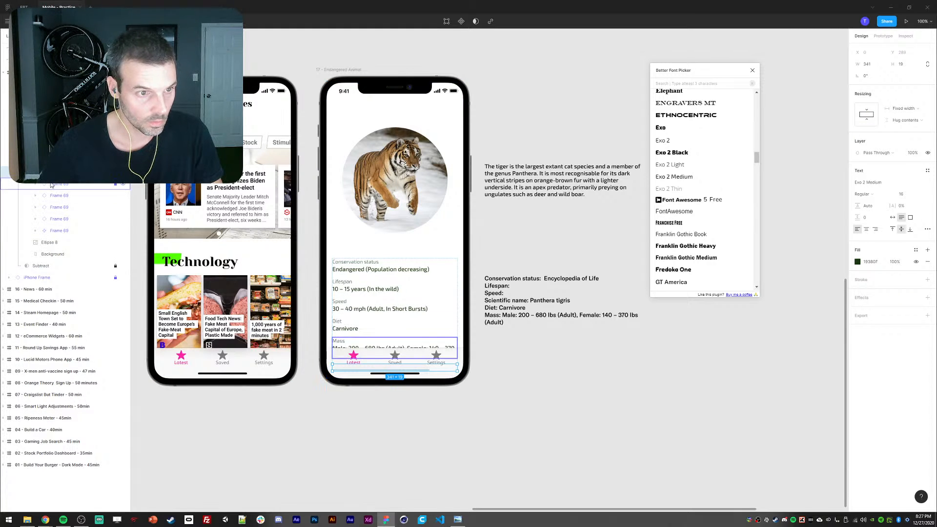
{"action": "key", "text": "Up"}
{"action": "key", "text": "Up"}
{"action": "key", "text": "Up"}
{"action": "key", "text": "Up"}
{"action": "key", "text": "Up"}
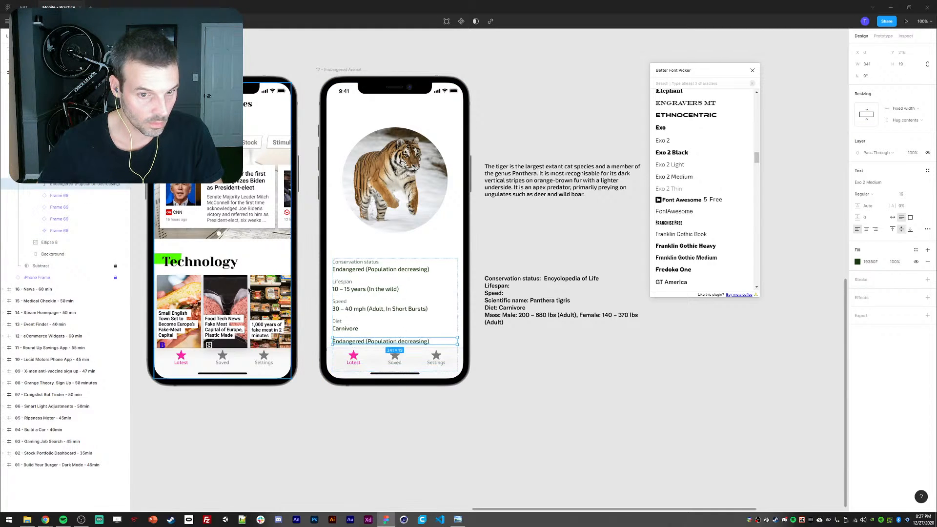
- Set the font size of the copied text heading the fact stack to 20
{"action": "left_click", "coordinate": [904, 197]}
{"action": "key", "text": "Up"}
{"action": "key", "text": "Up"}
{"action": "key", "text": "Up"}
{"action": "key", "text": "Up"}
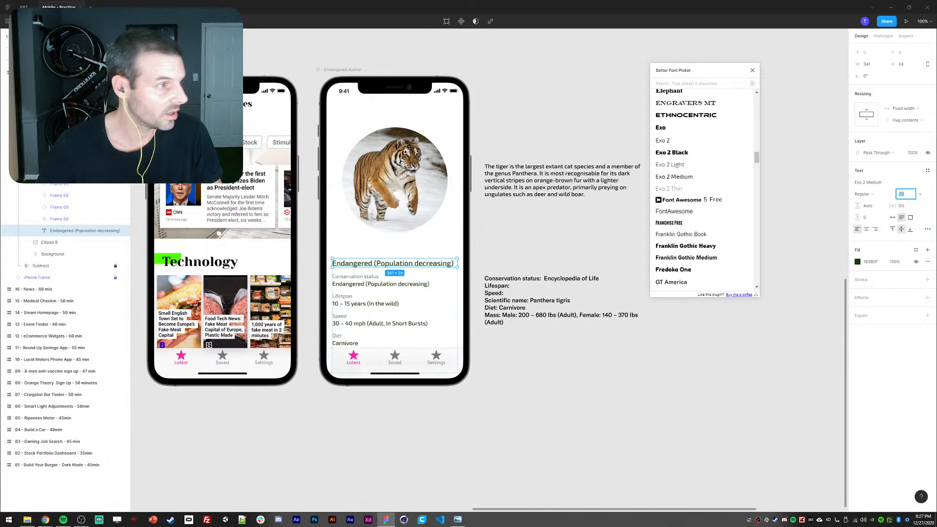
- Check the lower tiger classifications in the Google results in Chrome, and replace the stack's heading text with "Sumatran Tiger" in Figma
{"action": "left_click", "coordinate": [44, 520]}
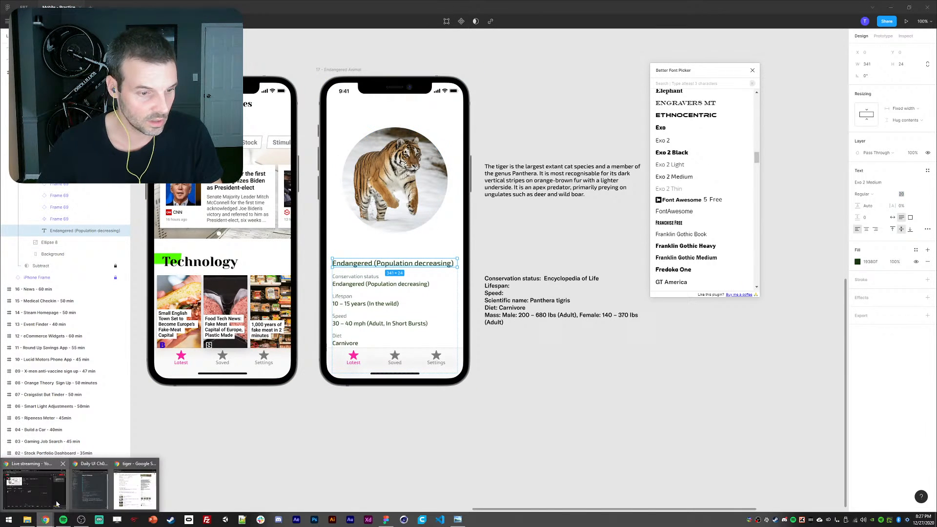
{"action": "left_click", "coordinate": [118, 489]}
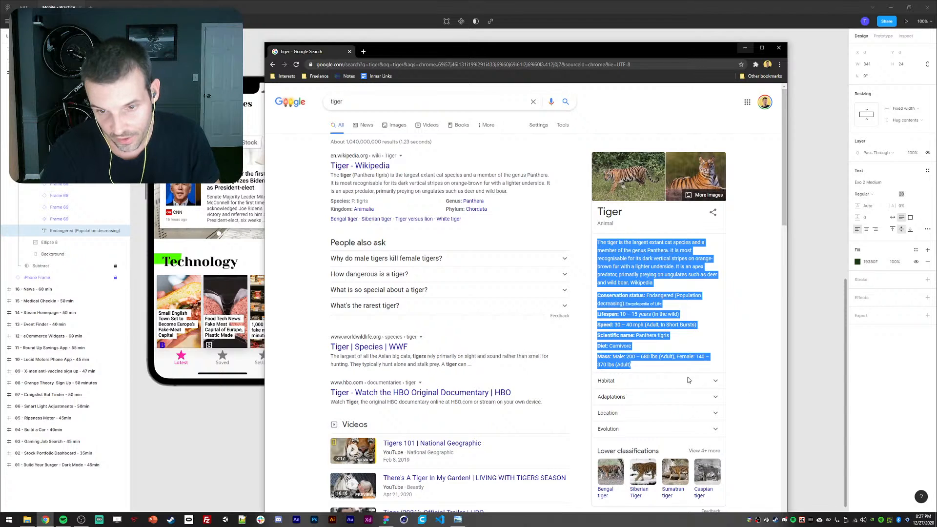
{"action": "scroll", "coordinate": [809, 352], "scroll_direction": "down", "scroll_amount": 1}
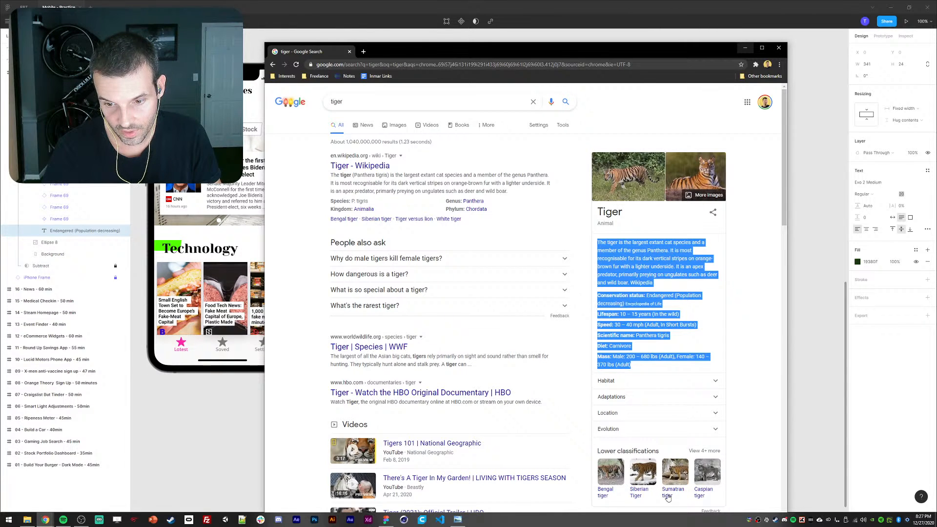
{"action": "key", "text": "alt+Tab"}
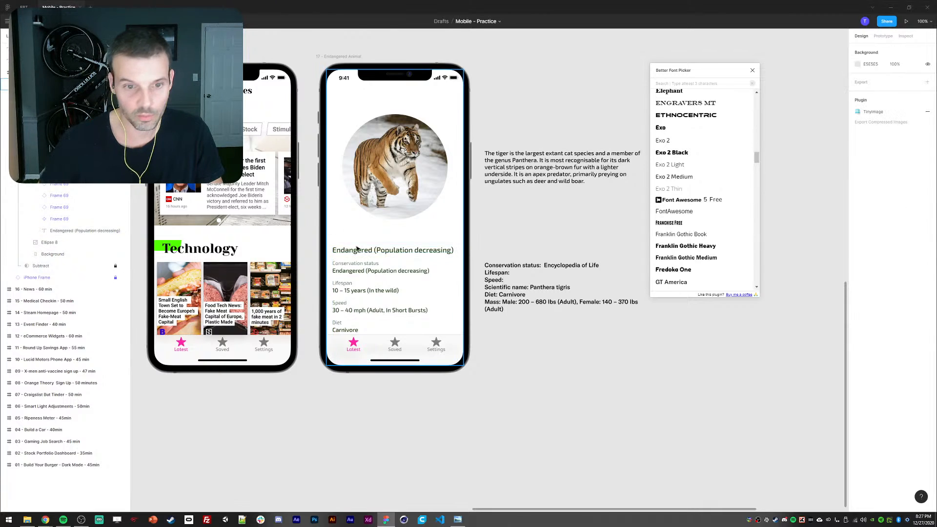
{"action": "double_click", "coordinate": [356, 249]}
{"action": "type", "text": "Sumatran Tiger"}
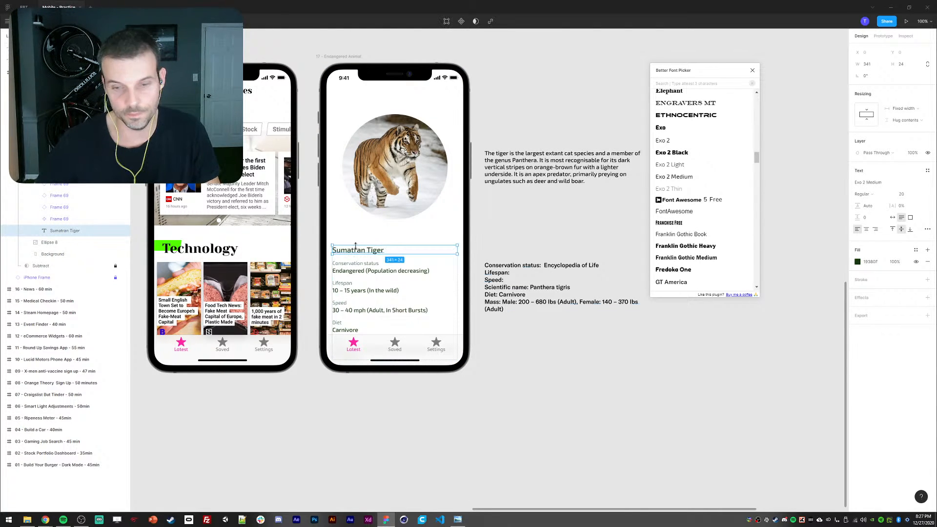
- Try the Exo 2 Semi Bold and Exo 2 Black fonts on the "Sumatran Tiger" heading
{"action": "left_click", "coordinate": [880, 182]}
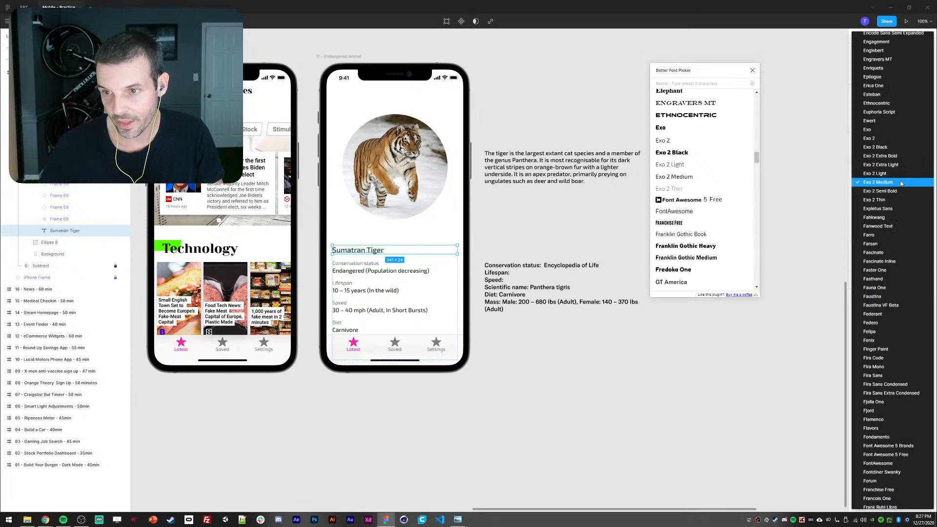
{"action": "left_click", "coordinate": [896, 192]}
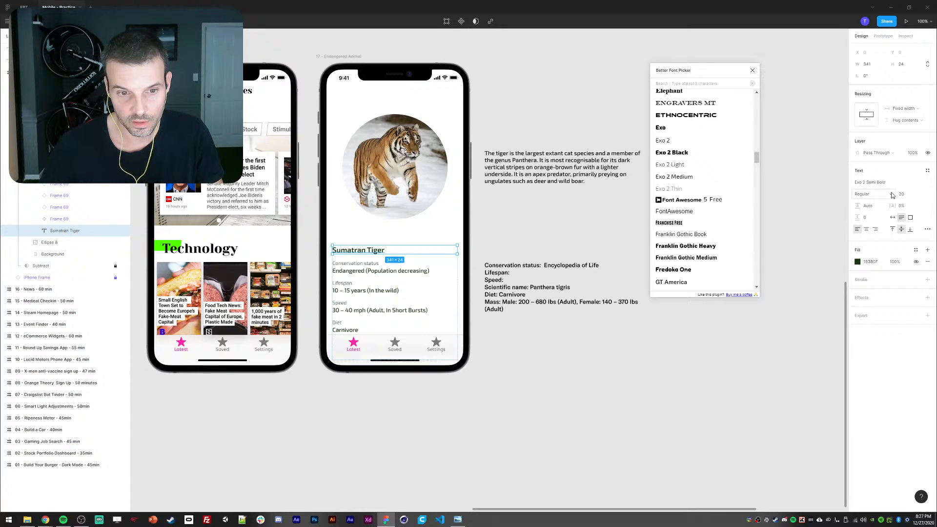
{"action": "left_click", "coordinate": [926, 183]}
{"action": "left_click", "coordinate": [889, 140]}
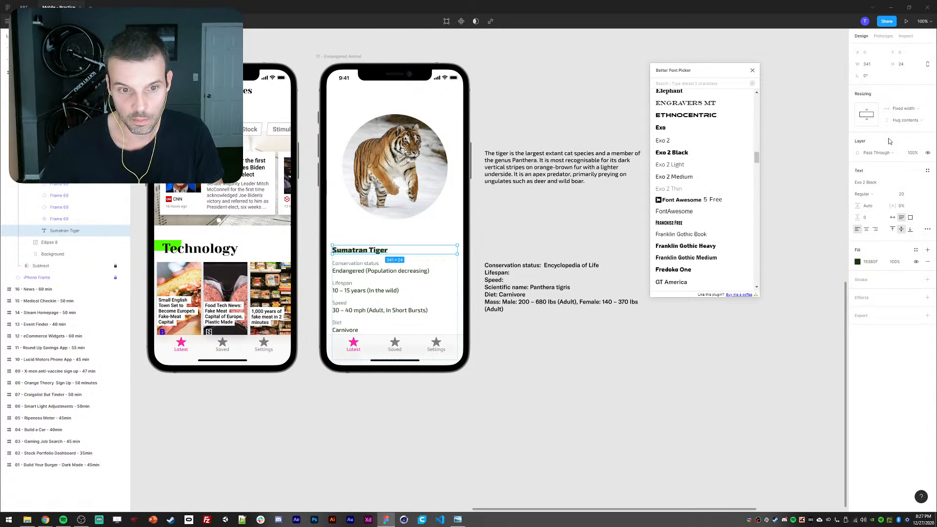
- Set the "Sumatran Tiger" heading's font size to 25 and its font to Exo 2 Extra Bold
{"action": "left_click", "coordinate": [906, 194]}
{"action": "key", "text": "Up"}
{"action": "key", "text": "Up"}
{"action": "key", "text": "Up"}
{"action": "key", "text": "Up"}
{"action": "key", "text": "Up"}
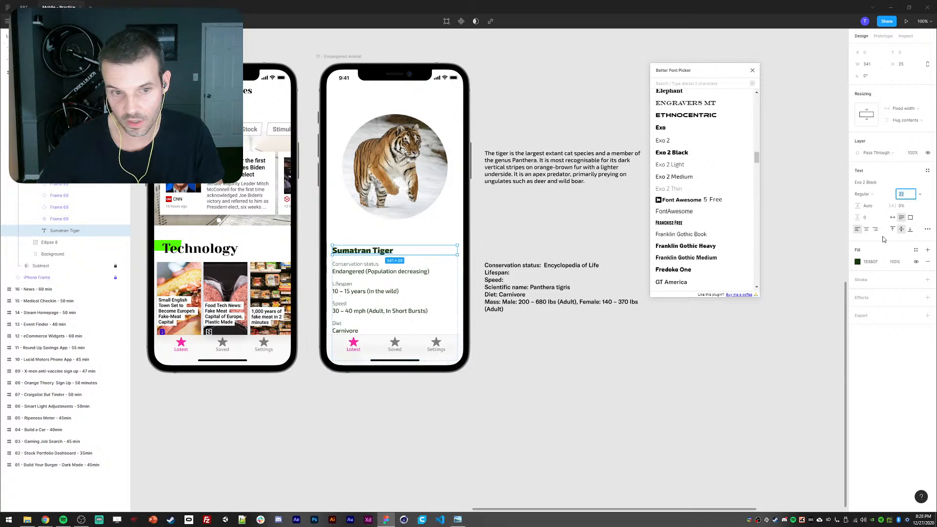
{"action": "left_click", "coordinate": [893, 196]}
{"action": "left_click", "coordinate": [893, 196]}
{"action": "left_click", "coordinate": [926, 183]}
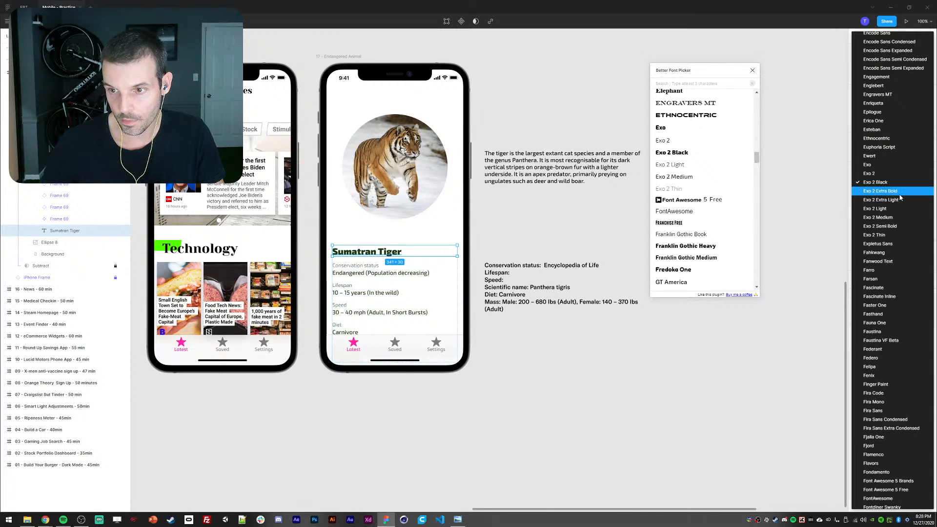
{"action": "left_click", "coordinate": [898, 192]}
{"action": "left_click", "coordinate": [663, 370]}
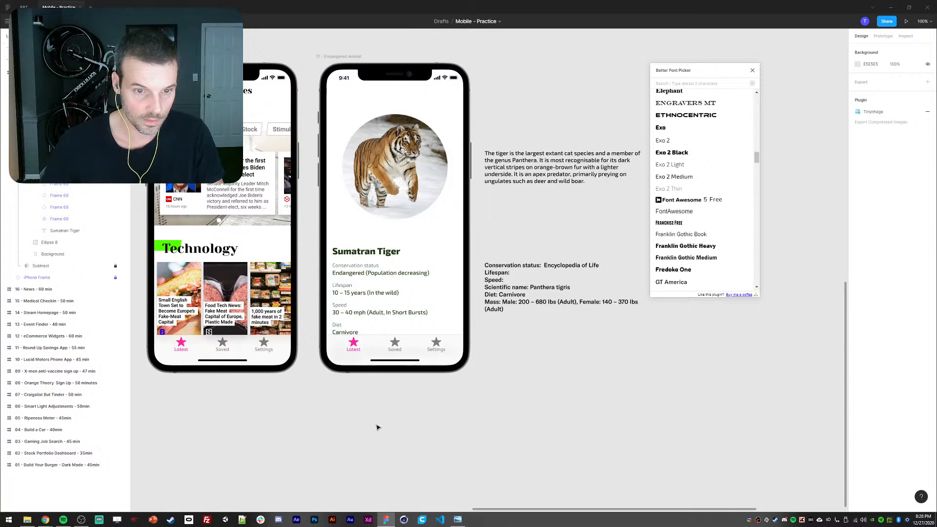
- Move the fact stack up closer to the tiger image, with a vertical spacing of 32 between them
{"action": "left_click", "coordinate": [347, 256]}
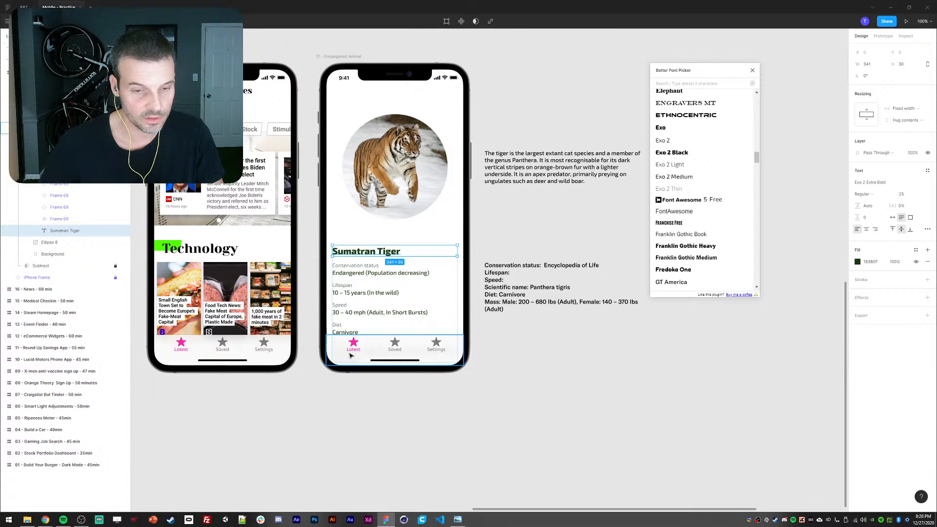
{"action": "key", "text": "Escape"}
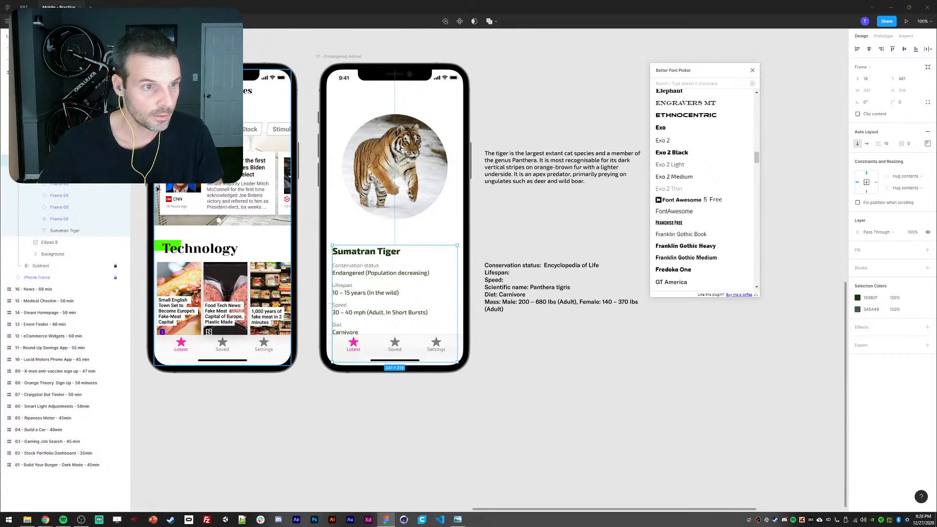
{"action": "left_click", "coordinate": [375, 188]}
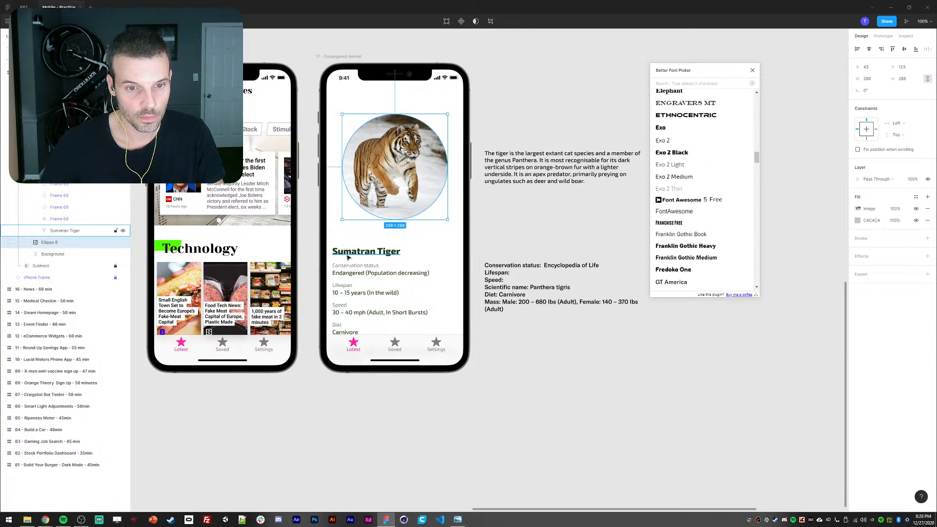
{"action": "key", "text": "Escape"}
{"action": "double_click", "coordinate": [353, 277]}
{"action": "double_click", "coordinate": [352, 274]}
{"action": "key", "text": "shift+Up"}
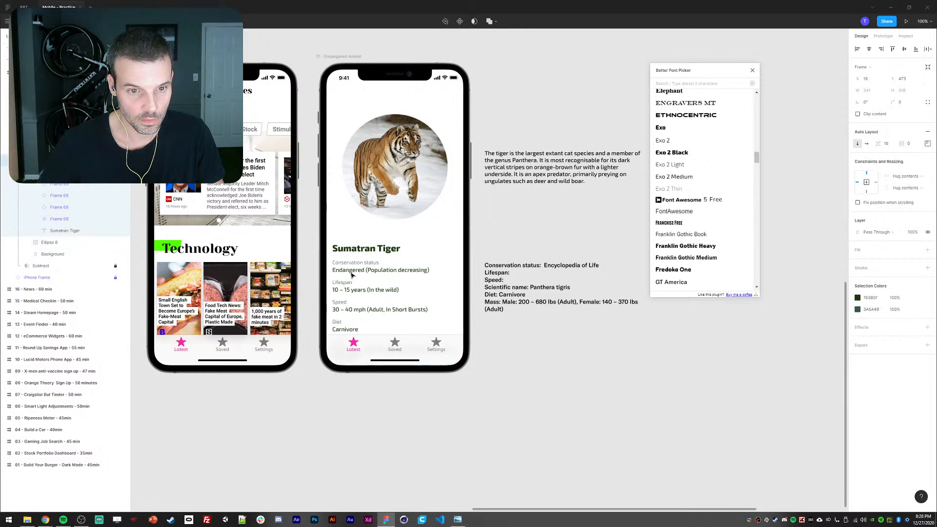
{"action": "key", "text": "shift+Up"}
{"action": "key", "text": "shift+Up"}
{"action": "key", "text": "shift+Up"}
{"action": "left_click", "coordinate": [382, 194], "text": "shift"}
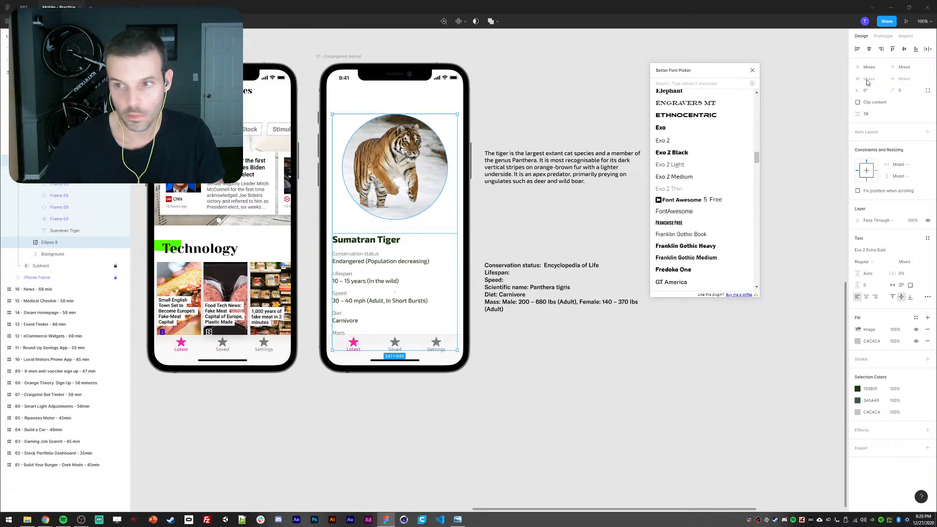
{"action": "left_click", "coordinate": [870, 115]}
{"action": "type", "text": "32"}
{"action": "key", "text": "Return"}
{"action": "left_click", "coordinate": [493, 352]}
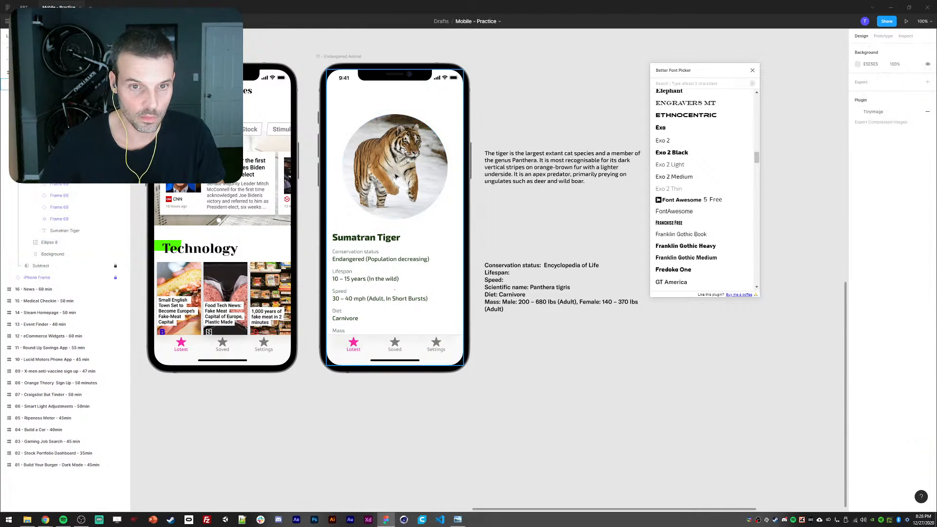
- Delete the leftover tiger facts text block lying outside the phone screen
{"action": "double_click", "coordinate": [396, 175]}
{"action": "left_click", "coordinate": [351, 445]}
{"action": "left_click", "coordinate": [503, 266]}
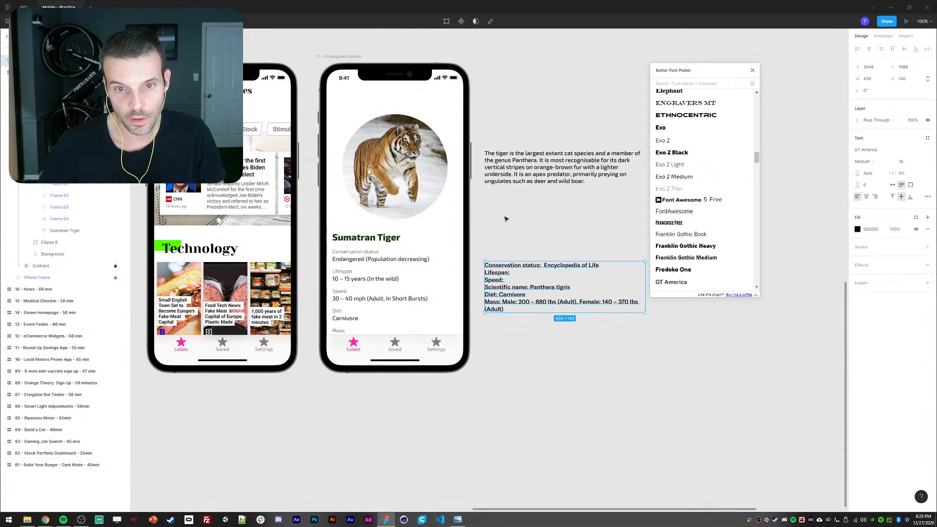
{"action": "key", "text": "Delete"}
- Paste a copy of the "Endangered (Population decreasing)" text into the fact stack, between the heading and Conservation status
{"action": "left_click", "coordinate": [493, 179]}
{"action": "left_click", "coordinate": [349, 260]}
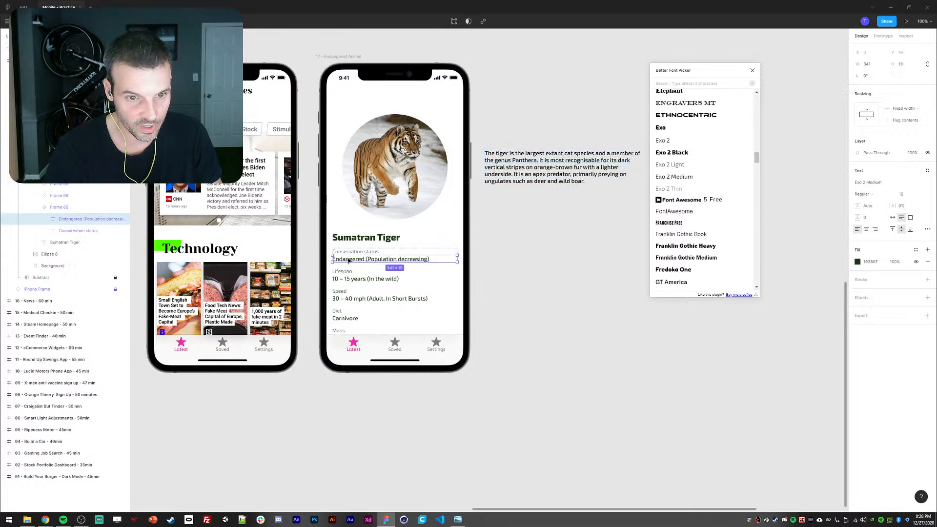
{"action": "left_click", "coordinate": [57, 242]}
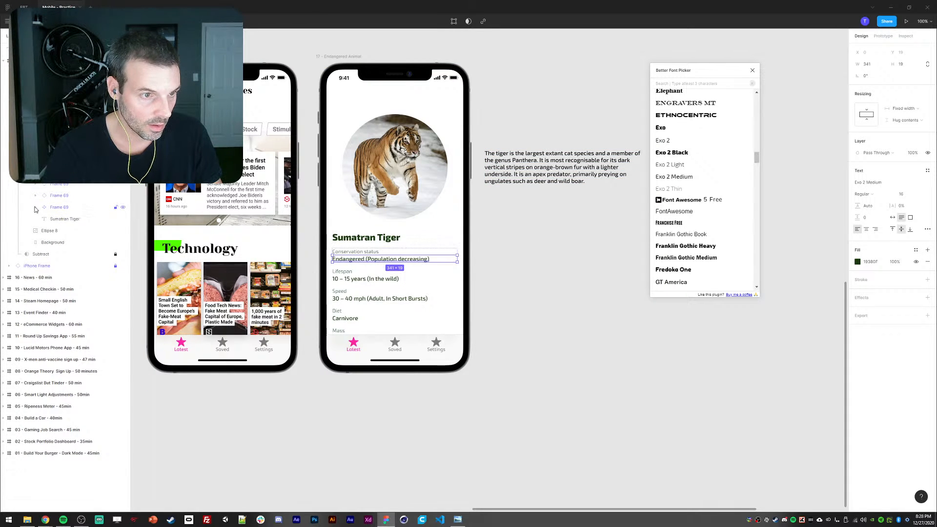
{"action": "key", "text": "ctrl+v"}
- Replace the pasted text beneath the heading with the loose tiger description paragraph, and delete the original paragraph outside the phone
{"action": "double_click", "coordinate": [564, 180]}
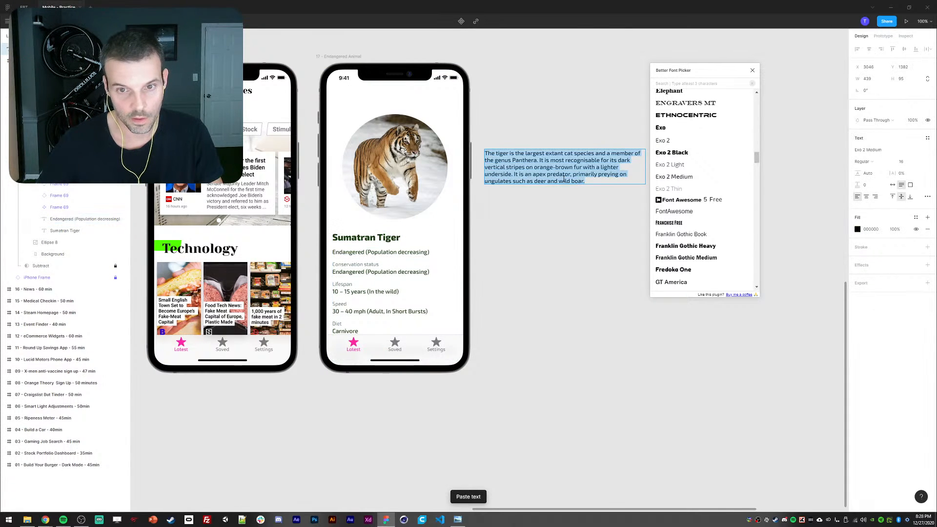
{"action": "key", "text": "Escape"}
{"action": "key", "text": "Delete"}
{"action": "left_click", "coordinate": [373, 252], "text": "ctrl"}
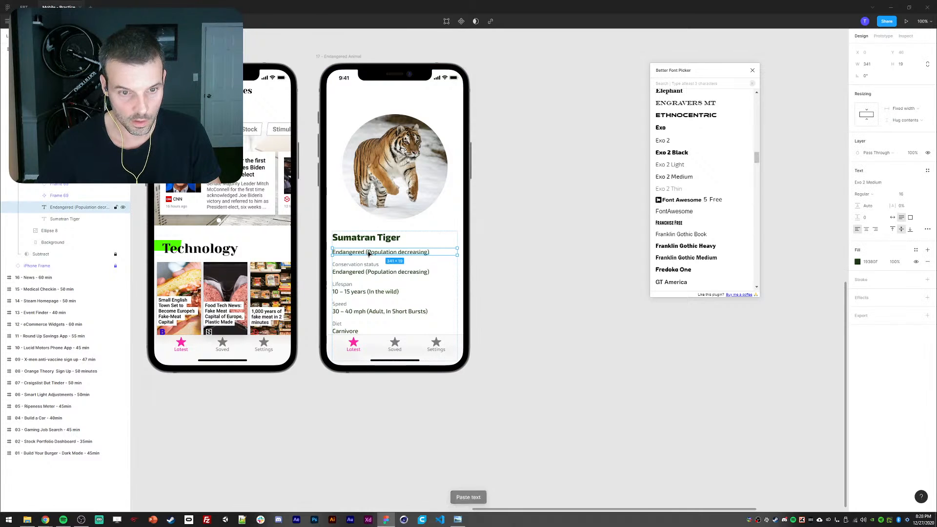
{"action": "double_click", "coordinate": [368, 252]}
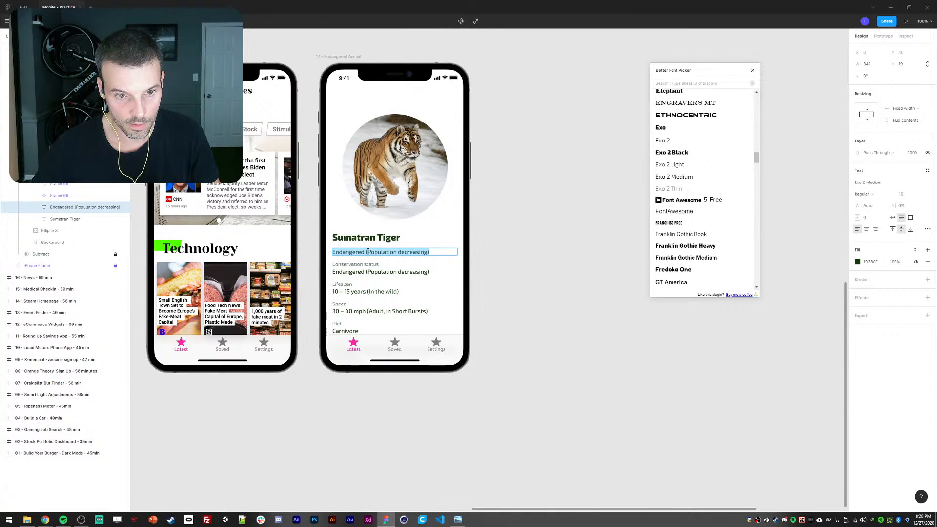
{"action": "type", "text": "The tiger is the largest extant cat species and a member of the genus Panthera. It is most recognisable for its dark vertical stripes on orange-brown fur with a lighter underside. It is an apex predator, primarily preying on ungulates such as deer and wild boar."}
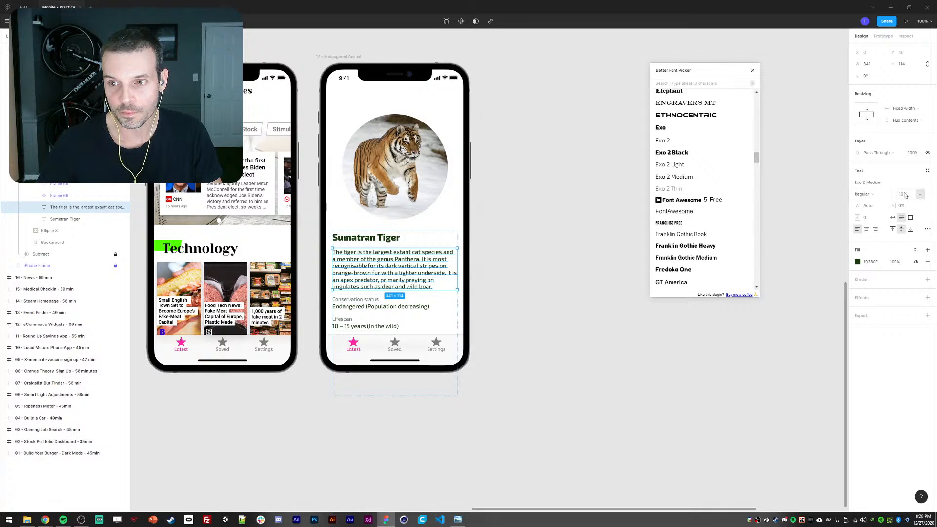
{"action": "left_click", "coordinate": [552, 304]}
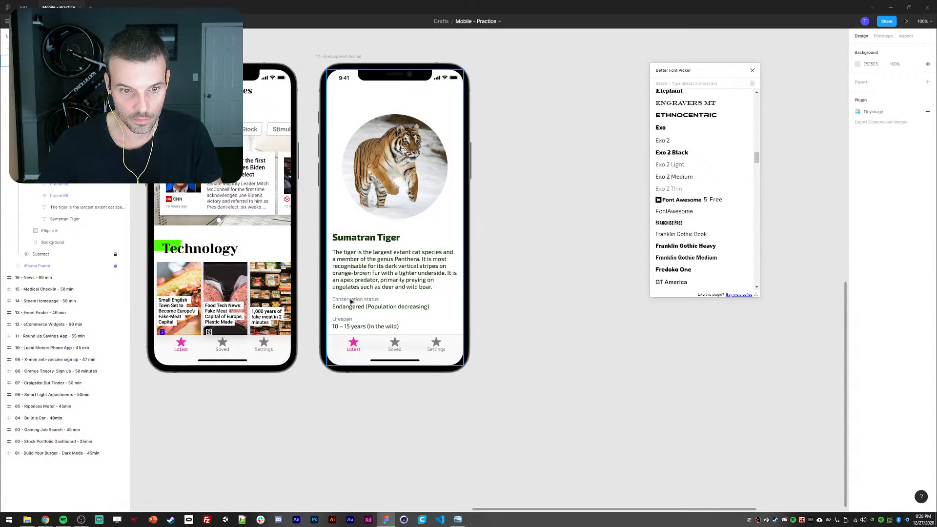
- Set the fill of the tiger description paragraph to the muted dark green 293325
{"action": "left_click", "coordinate": [356, 273]}
{"action": "left_click", "coordinate": [857, 262]}
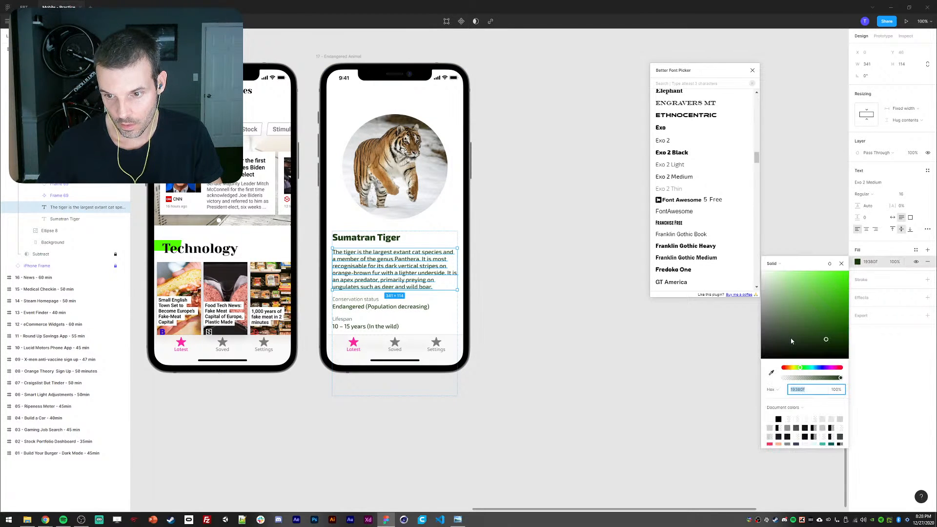
{"action": "left_click", "coordinate": [665, 367]}
- Try to match the Conservation status value's fill to the description text by sampling its color with the eyedropper
{"action": "left_click", "coordinate": [362, 308]}
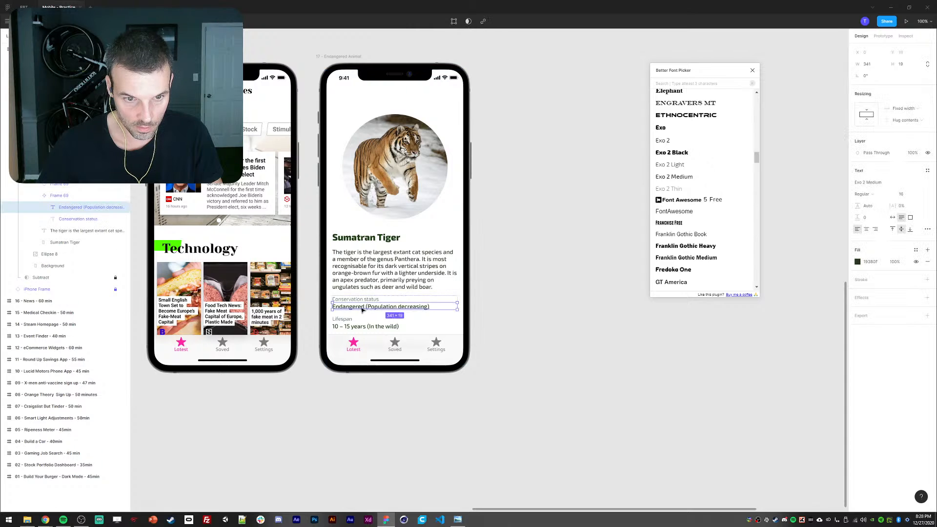
{"action": "left_click", "coordinate": [858, 263]}
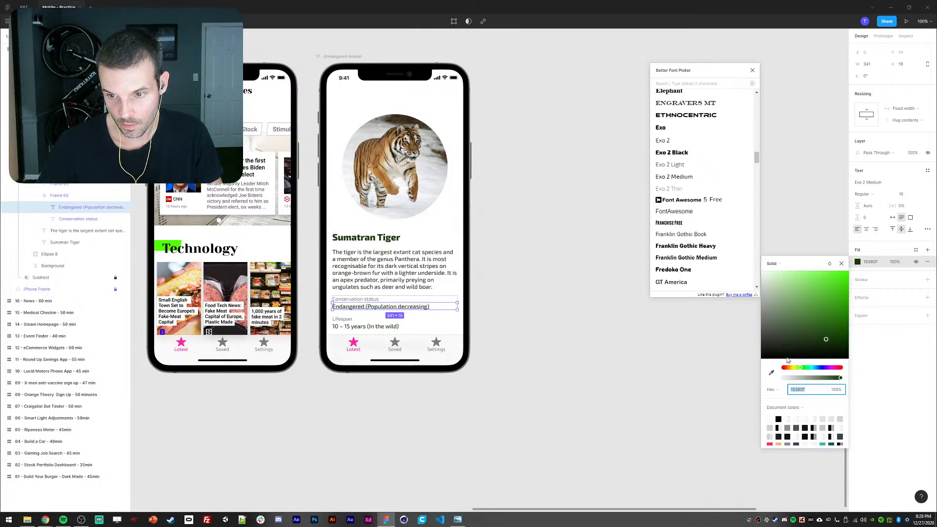
{"action": "left_click", "coordinate": [771, 373]}
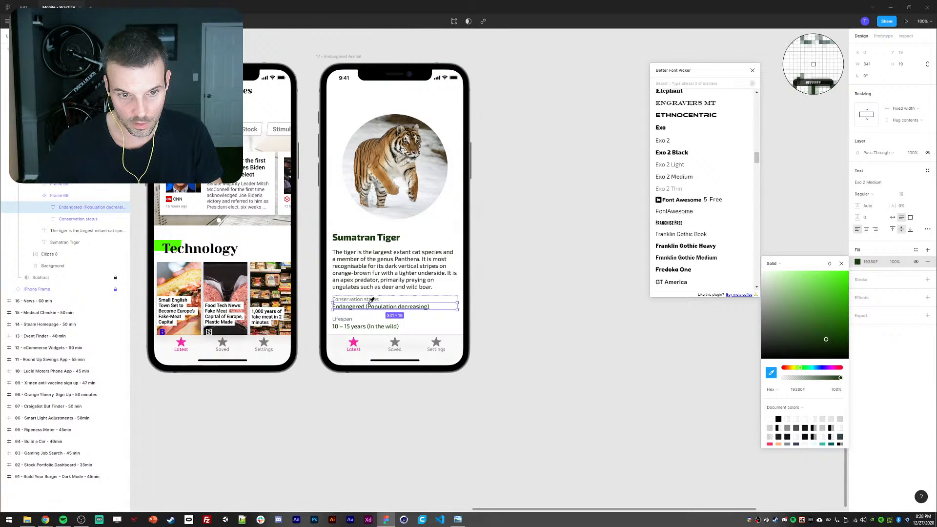
{"action": "left_click", "coordinate": [371, 264]}
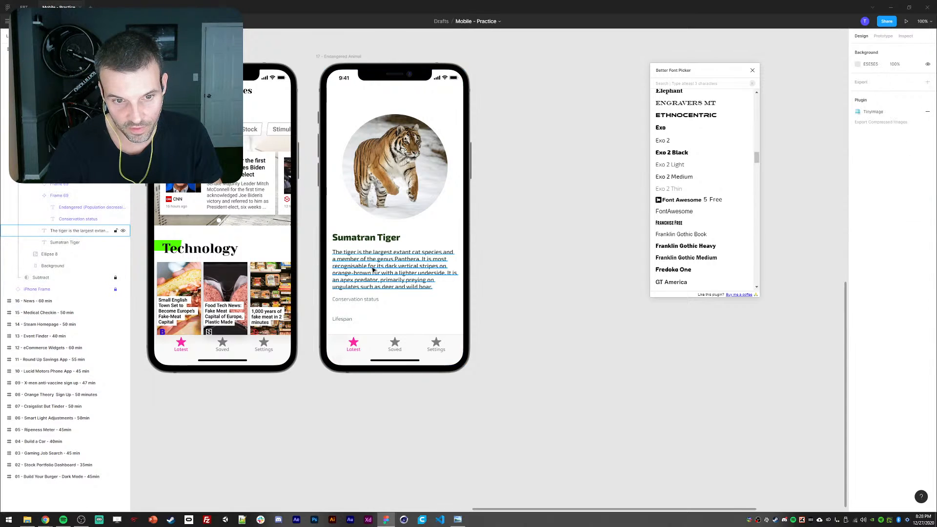
- Apply the description paragraph's fill color 293325 to the "Endangered (Population decreasing)" value under Conservation status
{"action": "left_click", "coordinate": [377, 269]}
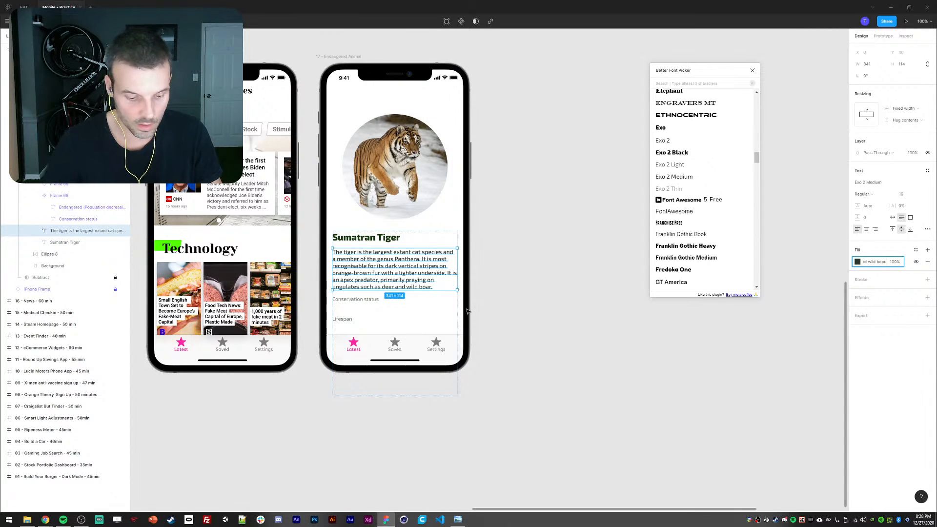
{"action": "left_click", "coordinate": [355, 309]}
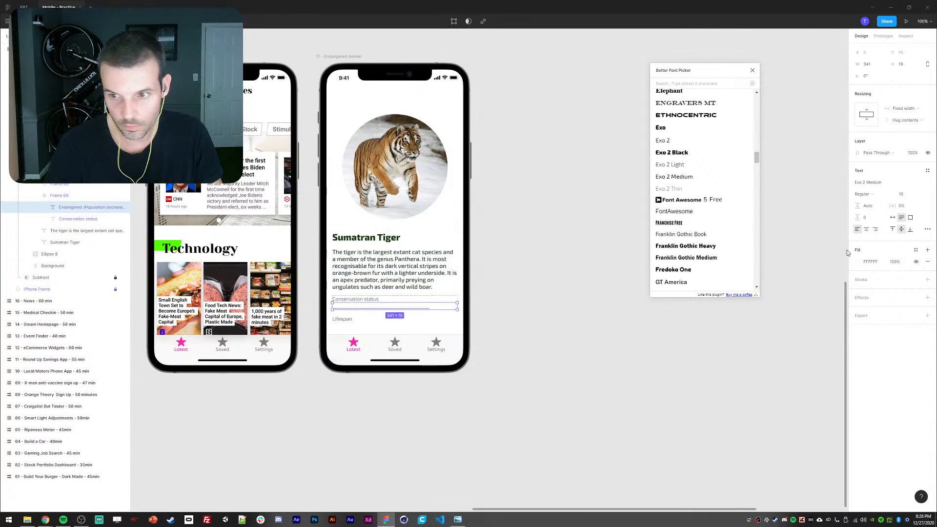
{"action": "left_click", "coordinate": [859, 263]}
{"action": "type", "text": "293325"}
{"action": "key", "text": "Return"}
{"action": "left_click", "coordinate": [566, 309]}
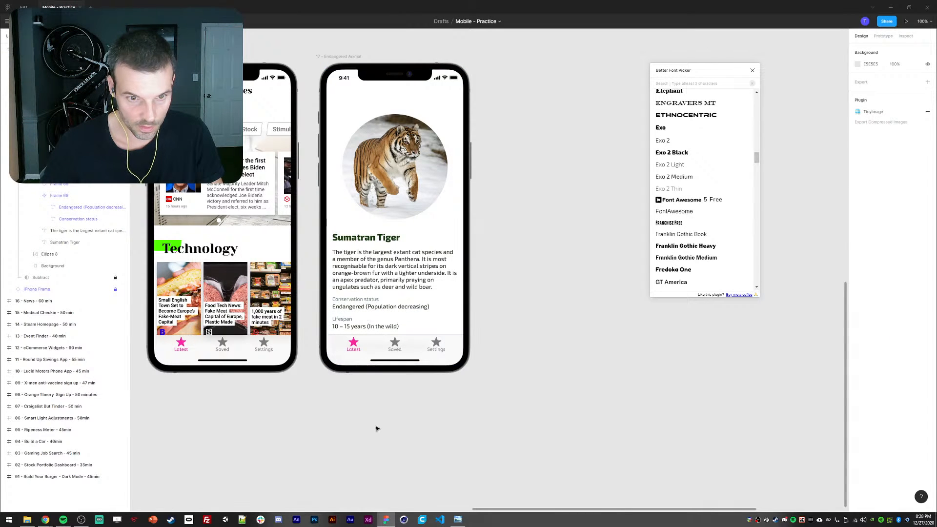
- Select the whole fact stack and collapse the expanded layers of the endangered animal screen
{"action": "double_click", "coordinate": [368, 270]}
{"action": "double_click", "coordinate": [368, 270]}
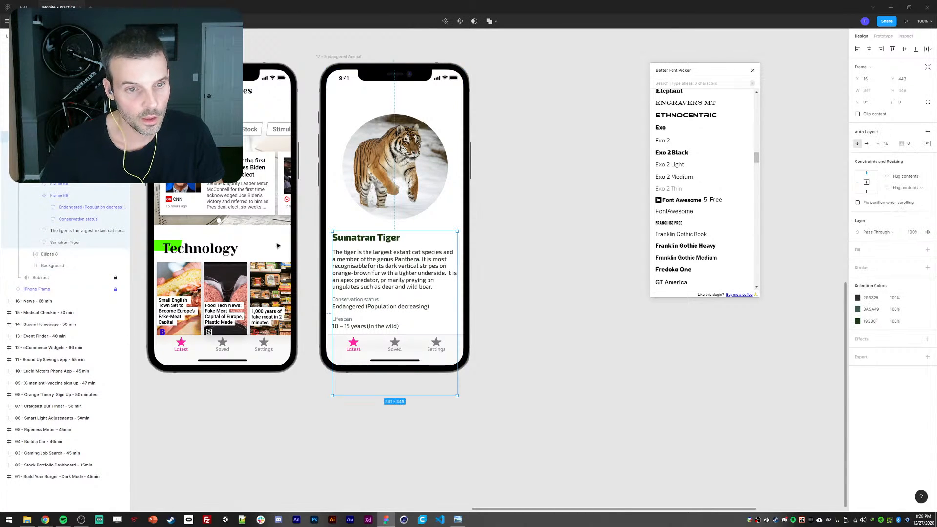
{"action": "left_click", "coordinate": [26, 136]}
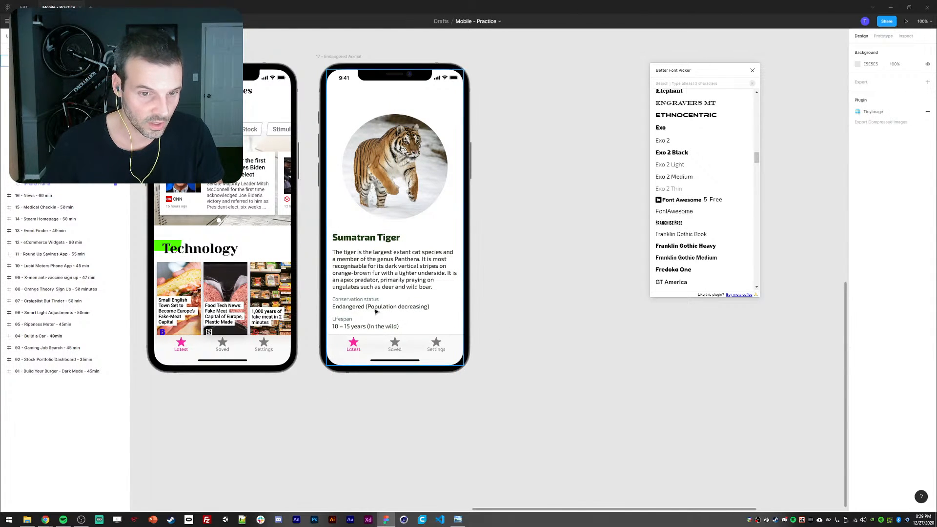
- Duplicate the tiger circle, enlarge the copy from its center to 328 by 328, remove its image fill and place it behind the tiger image
{"action": "double_click", "coordinate": [357, 299]}
{"action": "left_click", "coordinate": [430, 396]}
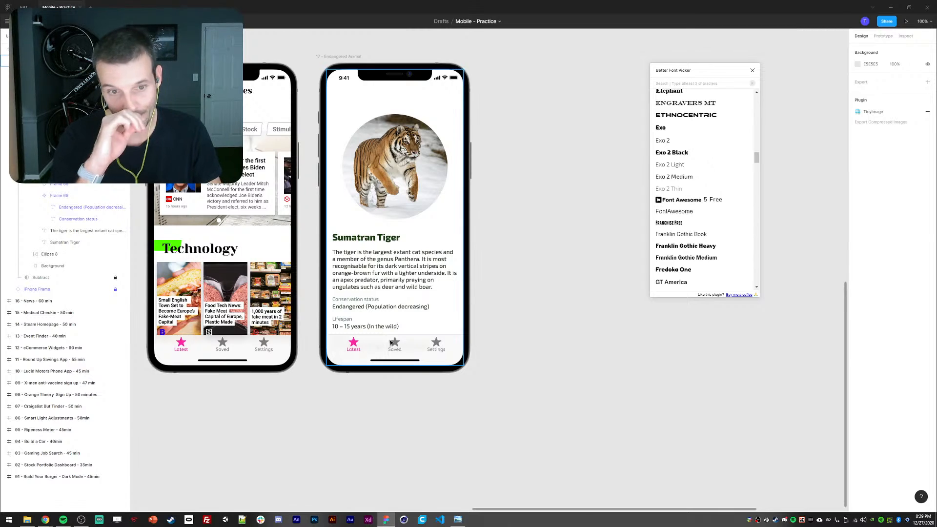
{"action": "left_click", "coordinate": [391, 196]}
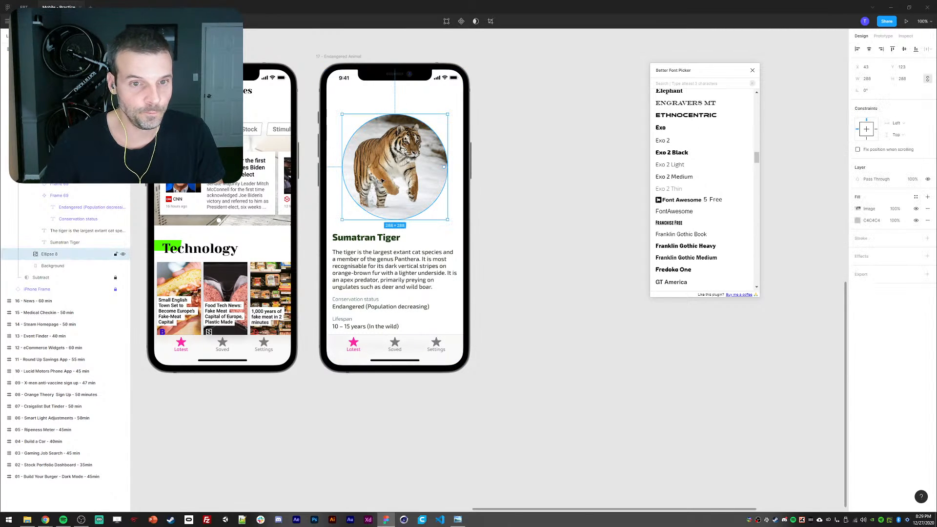
{"action": "key", "text": "ctrl+d"}
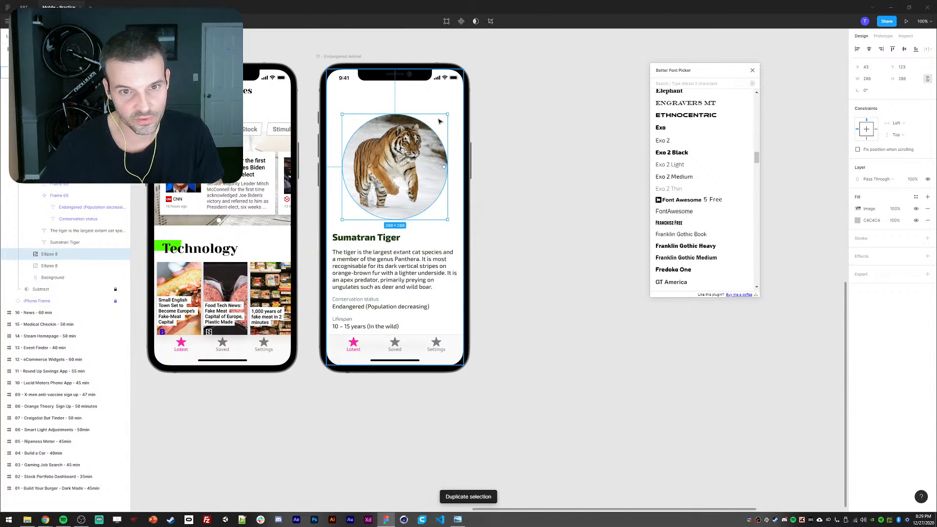
{"action": "left_click_drag", "start_coordinate": [447, 114], "coordinate": [455, 107]}
{"action": "left_click", "coordinate": [927, 212]}
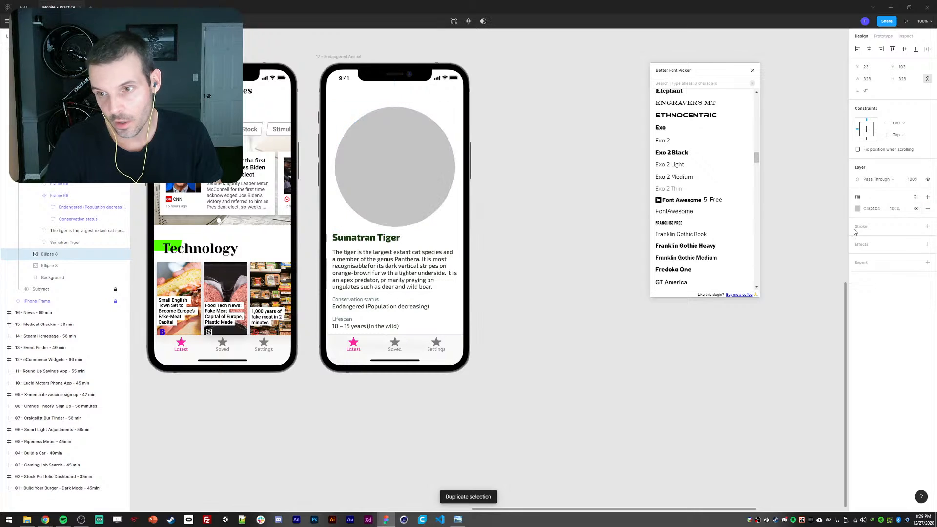
{"action": "left_click_drag", "start_coordinate": [51, 255], "coordinate": [52, 272]}
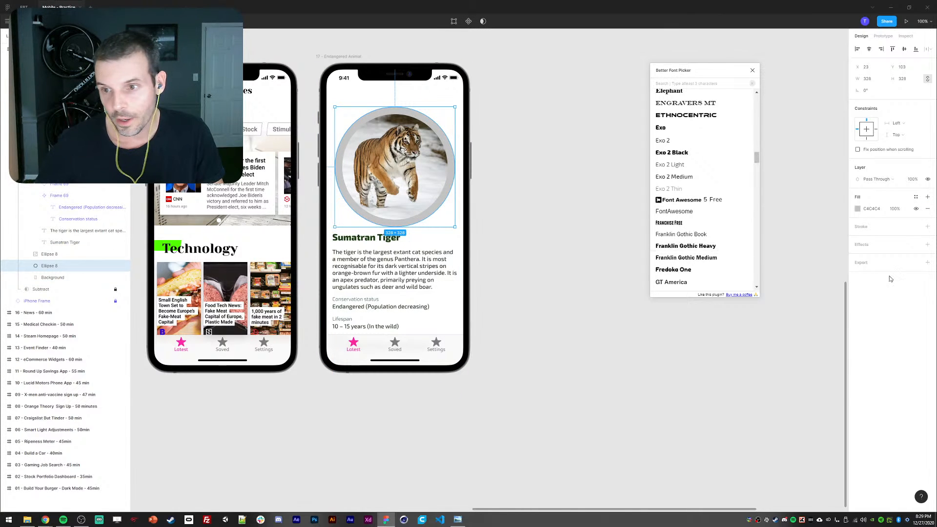
- Fill the backing circle with a brown sampled from the tiger, adjusted to B28652, and shrink it to a thin 296 by 296 border
{"action": "left_click", "coordinate": [858, 209]}
{"action": "left_click", "coordinate": [824, 391]}
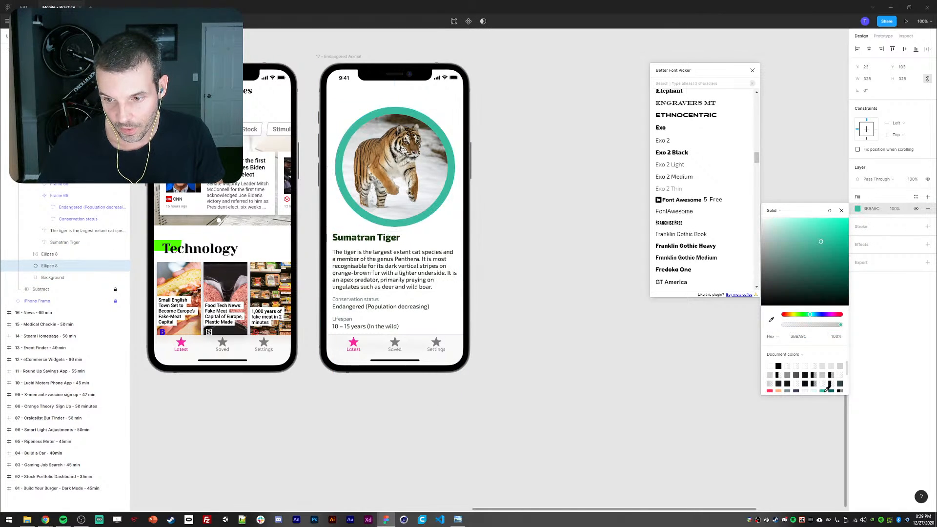
{"action": "left_click", "coordinate": [772, 319]}
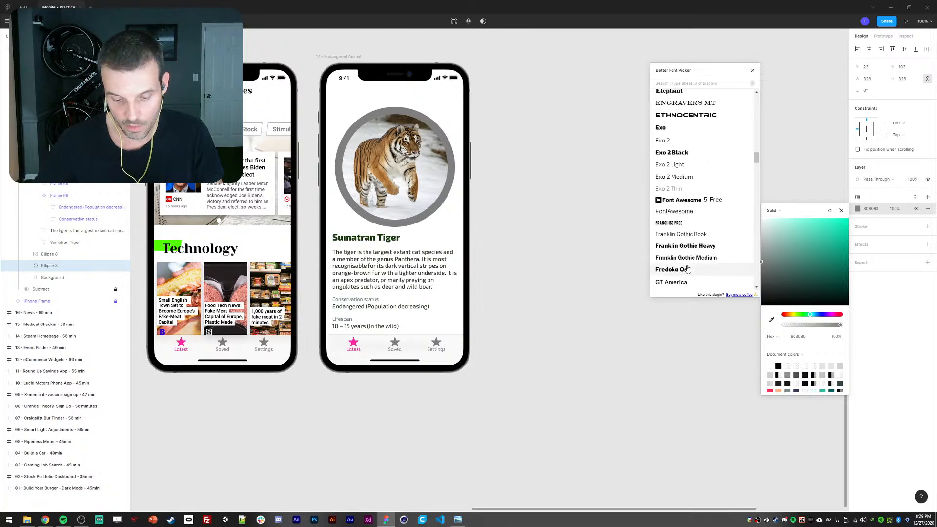
{"action": "left_click", "coordinate": [381, 153]}
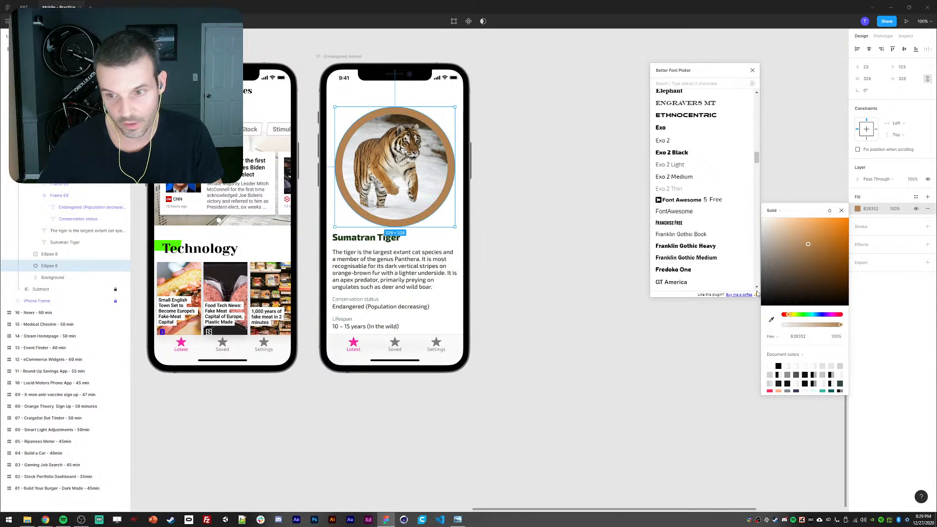
{"action": "left_click", "coordinate": [791, 318]}
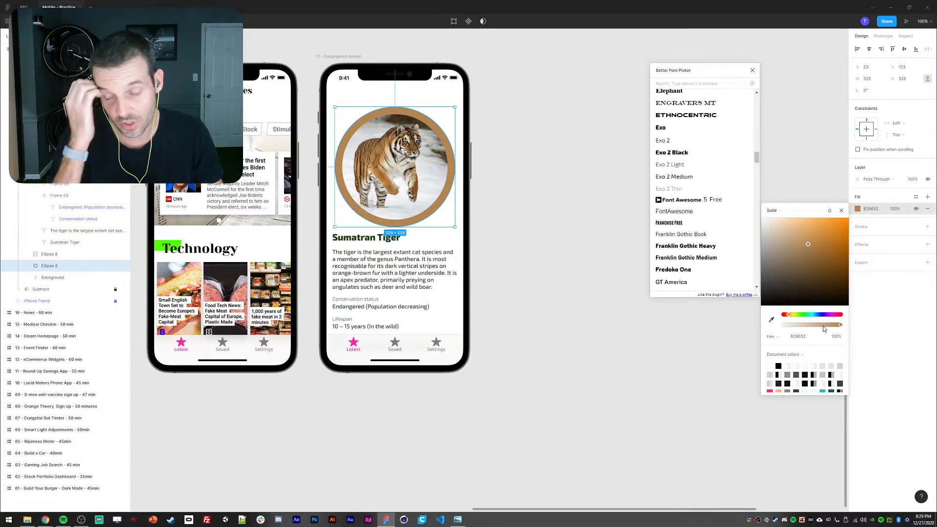
{"action": "left_click", "coordinate": [842, 211]}
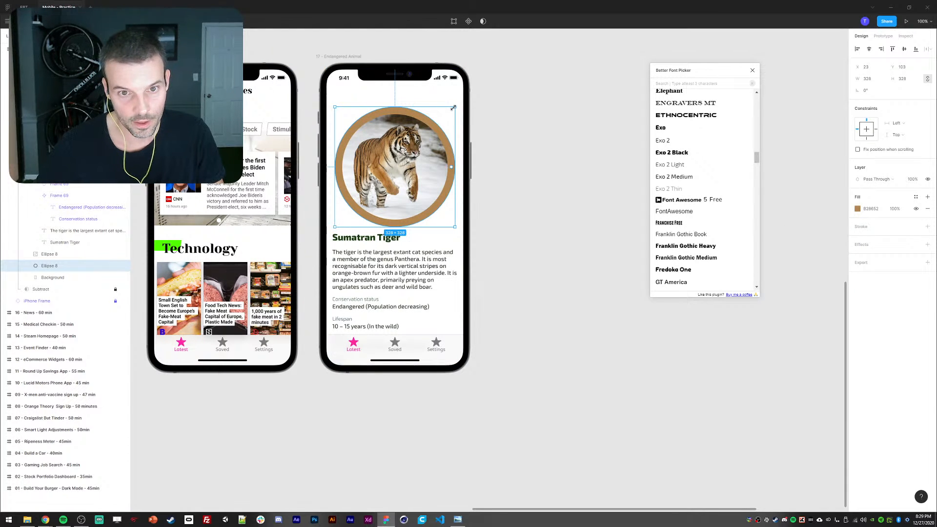
{"action": "left_click_drag", "start_coordinate": [455, 106], "coordinate": [444, 114]}
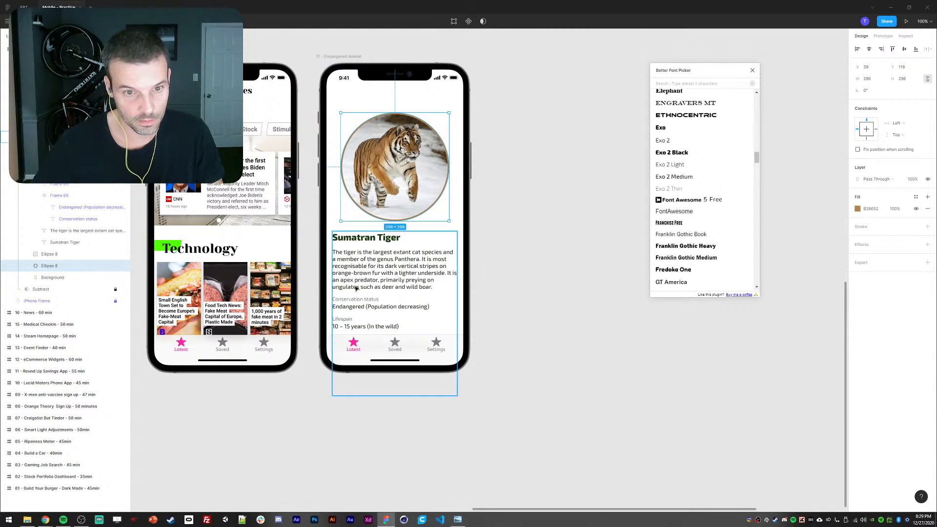
- Duplicate the brown circle, enlarge it to 340 by 340, and replace its fill with a stroke in tiger brown A47442
{"action": "key", "text": "ctrl+d"}
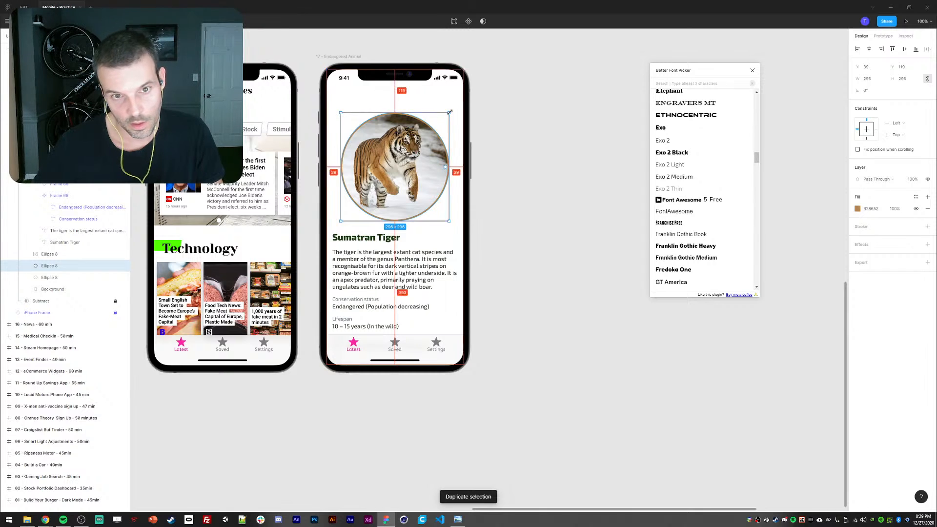
{"action": "left_click_drag", "start_coordinate": [450, 113], "coordinate": [458, 105]}
{"action": "left_click", "coordinate": [927, 209]}
{"action": "left_click", "coordinate": [928, 215]}
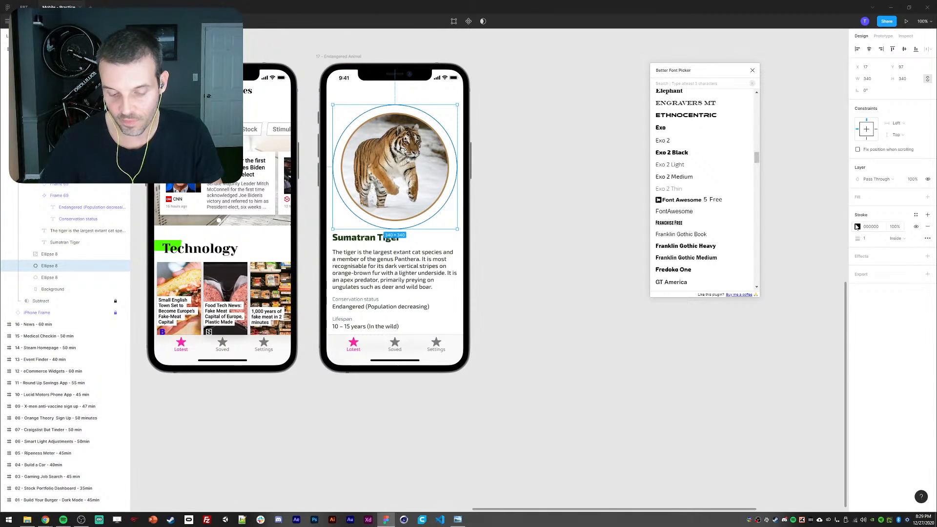
{"action": "key", "text": "i"}
{"action": "left_click", "coordinate": [393, 140]}
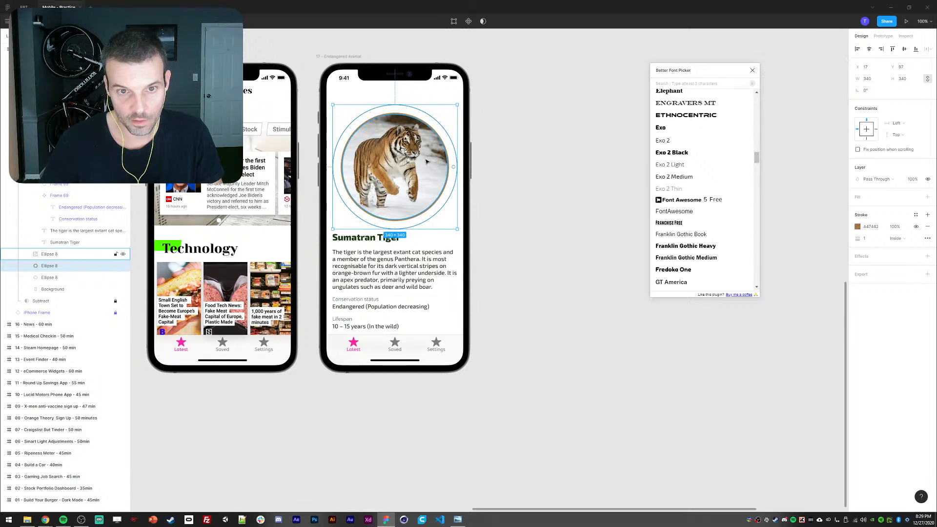
- Set the outlined ring's stroke width to 2 and shrink the ring to 320 by 320 around its center
{"action": "left_click", "coordinate": [873, 240]}
{"action": "type", "text": "4"}
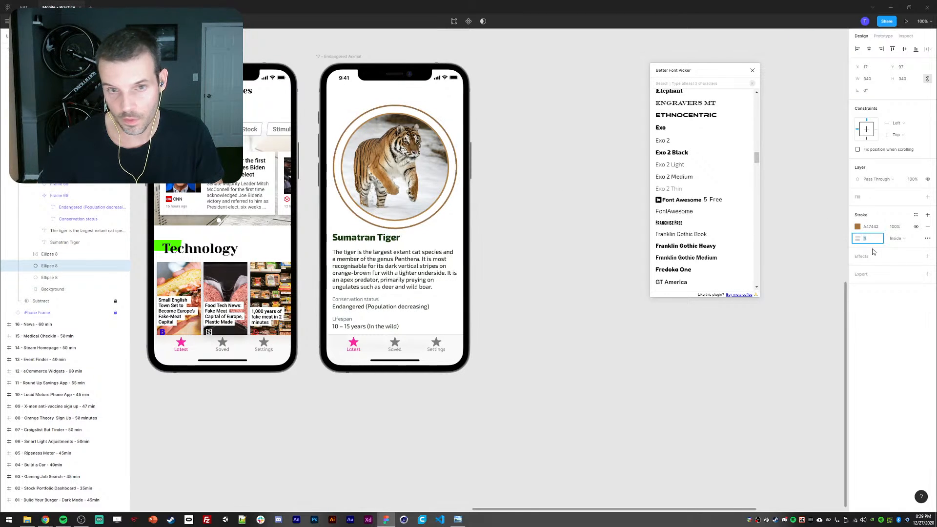
{"action": "key", "text": "Return"}
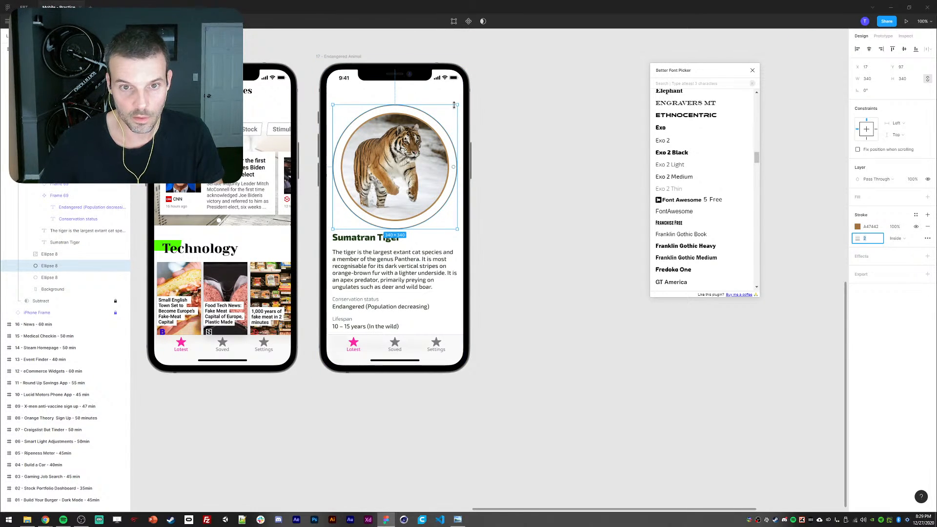
{"action": "left_click_drag", "start_coordinate": [458, 104], "coordinate": [443, 108]}
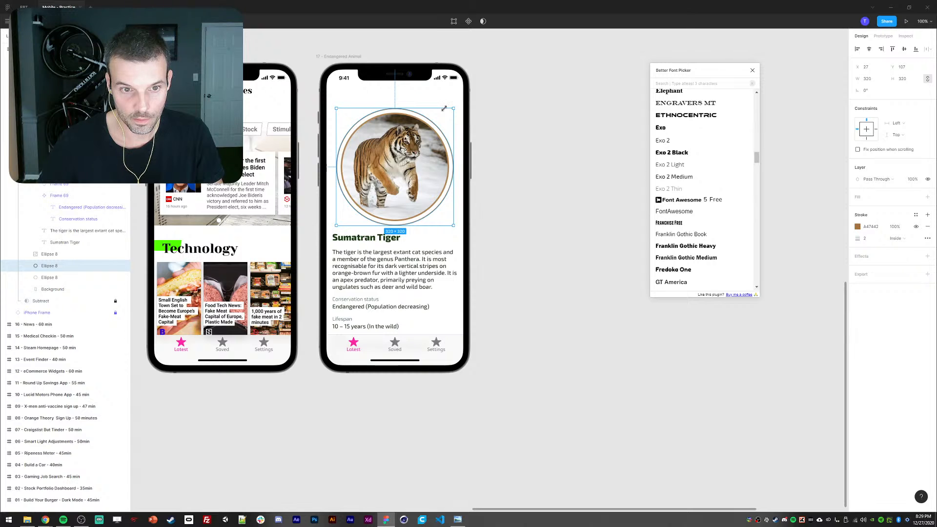
- Duplicate the outlined ring, enlarge the copy from its center to 442 by 442 and set its opacity to 30%
{"action": "key", "text": "ctrl+d"}
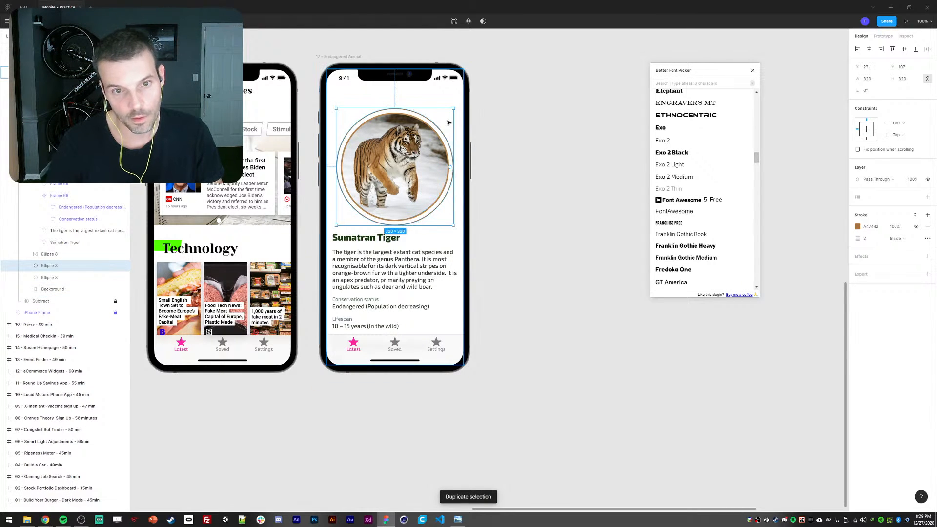
{"action": "left_click_drag", "start_coordinate": [451, 109], "coordinate": [475, 96]}
{"action": "key", "text": "ctrl+d"}
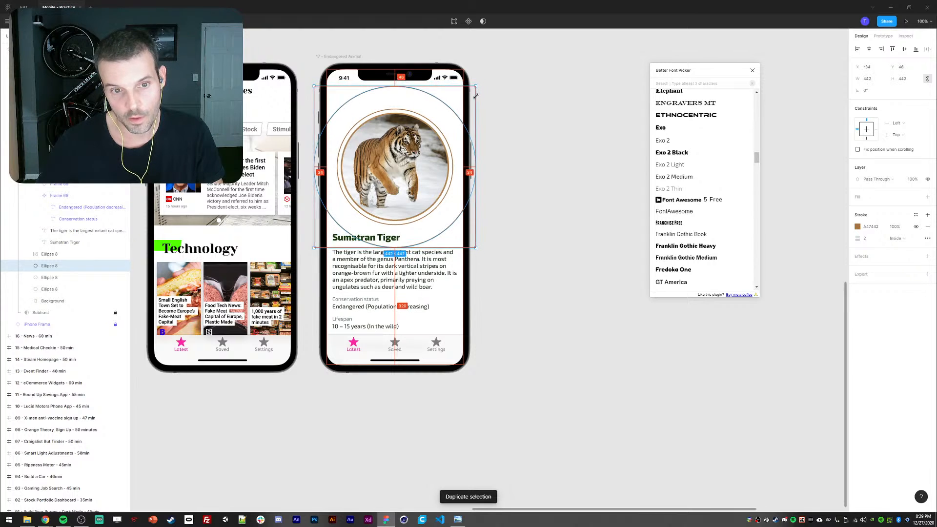
{"action": "key", "text": "3"}
{"action": "left_click", "coordinate": [590, 167]}
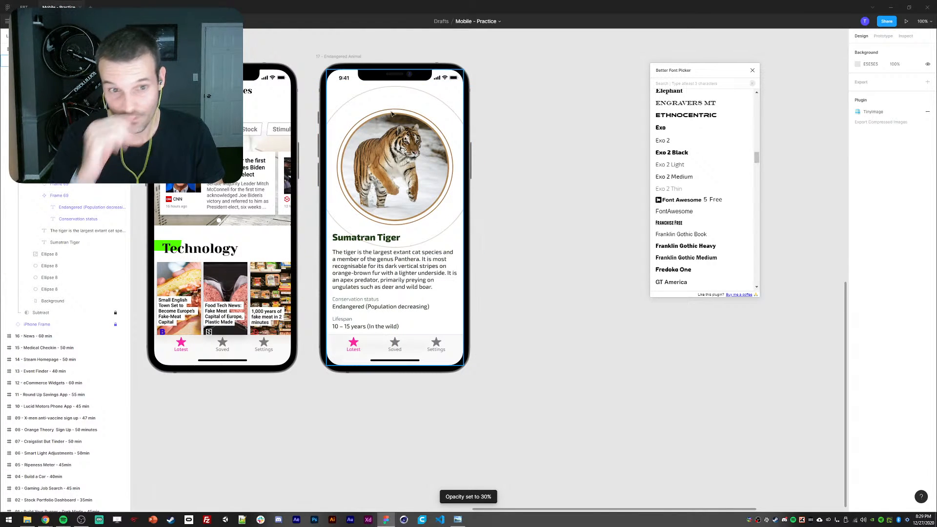
- Enlarge the inner outlined ring to 340 by 340 and give its stroke a 10, 10 dash pattern
{"action": "left_click", "coordinate": [389, 112]}
{"action": "left_click_drag", "start_coordinate": [453, 109], "coordinate": [456, 105]}
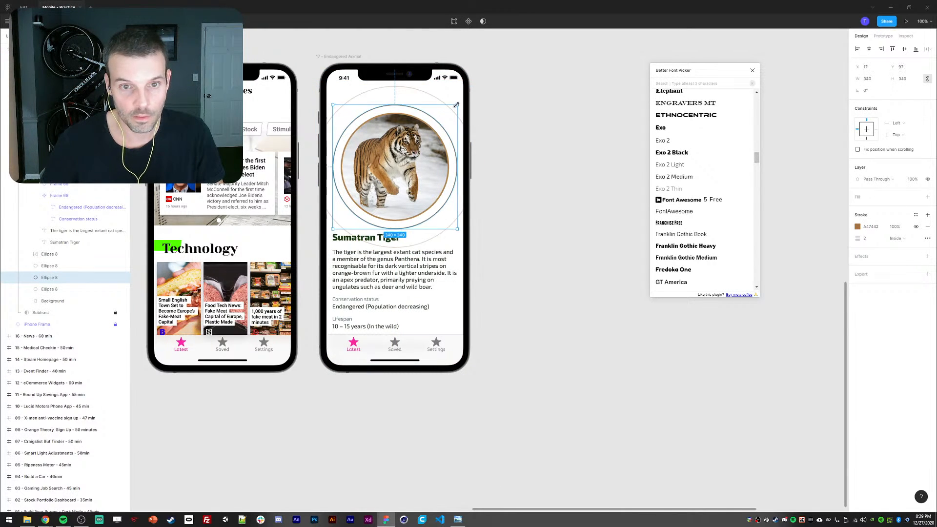
{"action": "left_click", "coordinate": [927, 238]}
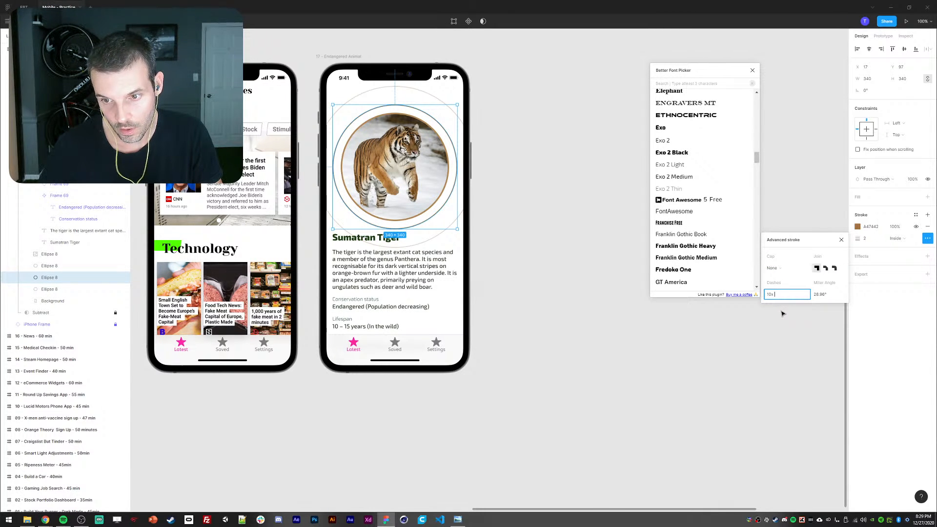
{"action": "type", "text": "10 10"}
{"action": "key", "text": "Return"}
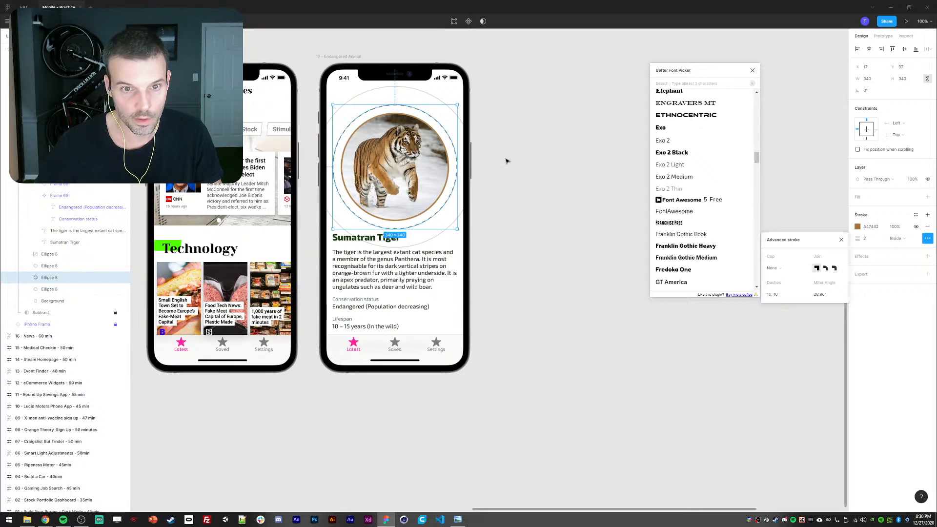
- Reduce the dashed ring's opacity to 30%
{"action": "left_click", "coordinate": [546, 134]}
{"action": "left_click", "coordinate": [409, 106]}
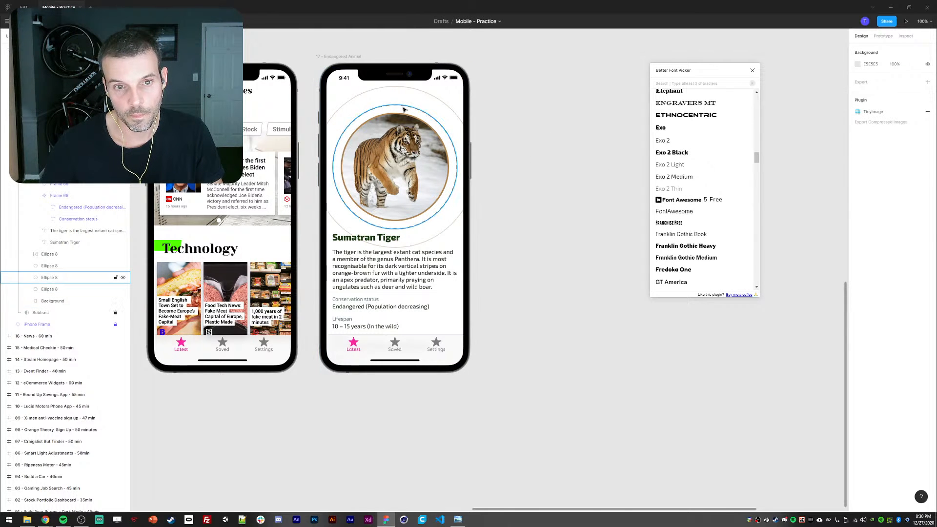
{"action": "key", "text": "3"}
{"action": "left_click", "coordinate": [578, 163]}
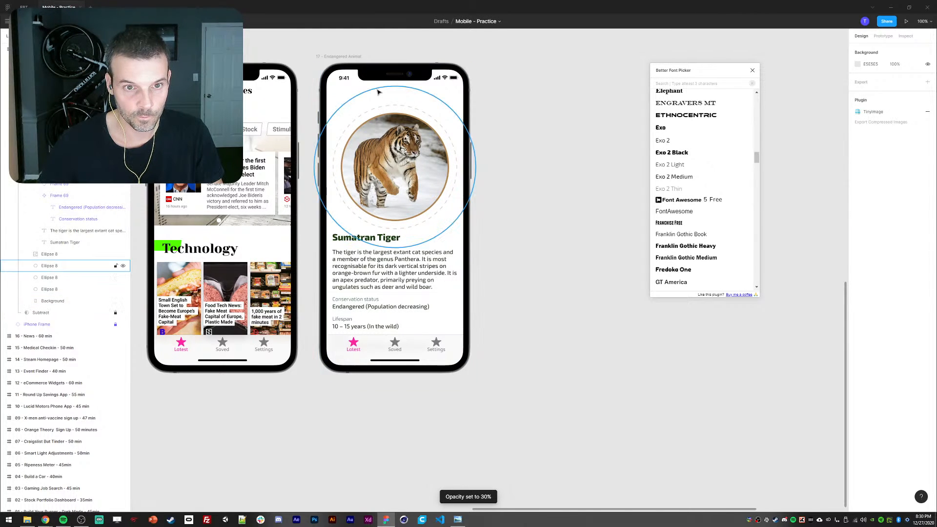
- Thin the large solid outer ring's stroke to a width of 1
{"action": "left_click", "coordinate": [381, 95]}
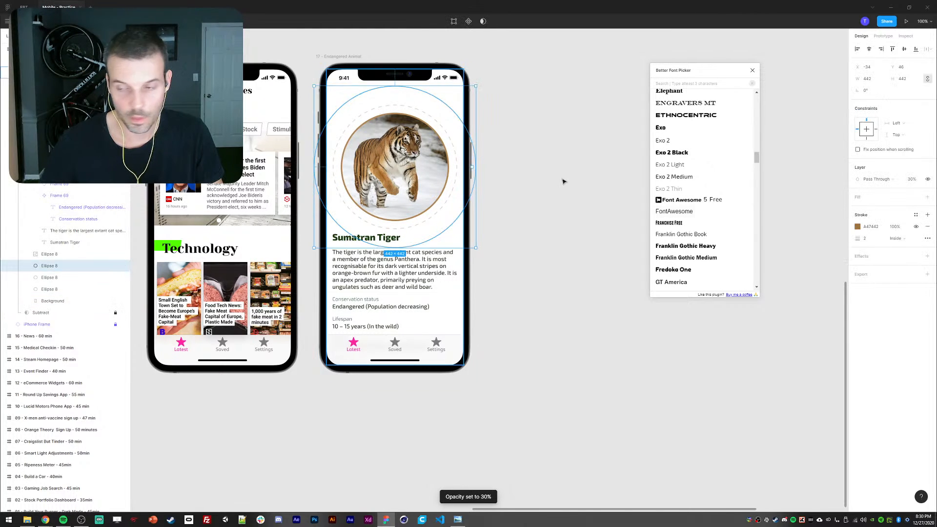
{"action": "left_click", "coordinate": [866, 239]}
{"action": "type", "text": "1"}
{"action": "left_click", "coordinate": [561, 171]}
{"action": "left_click", "coordinate": [378, 94]}
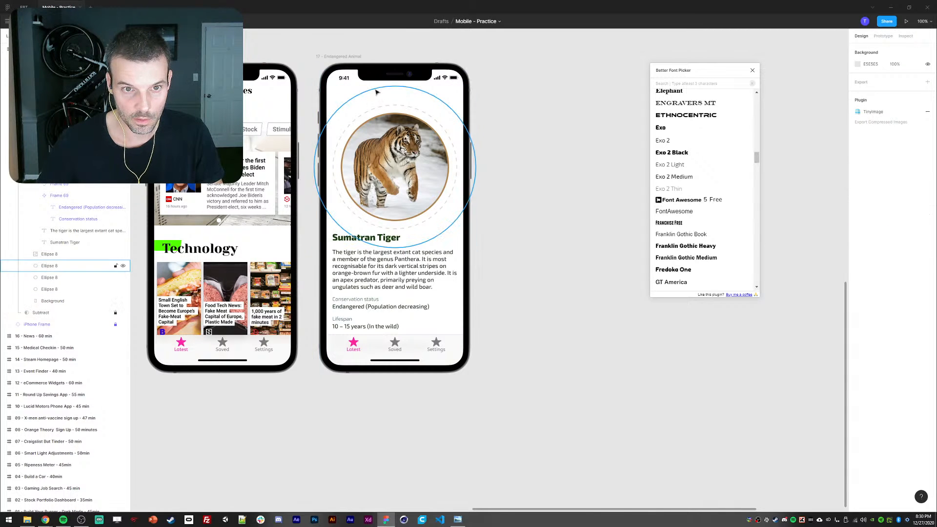
- Lower the outer ring's opacity to 10% and duplicate it, enlarging the copy from its center to 648 by 648
{"action": "key", "text": "ctrl+d"}
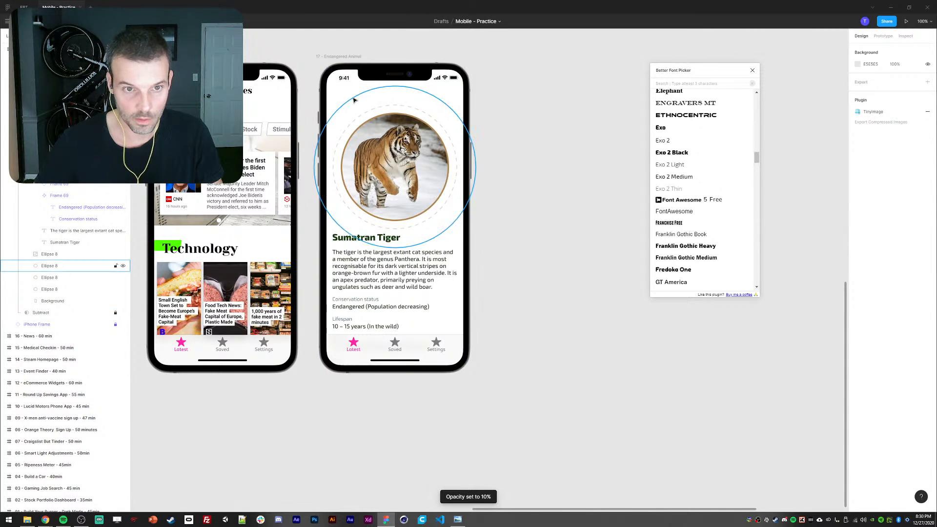
{"action": "key", "text": "1"}
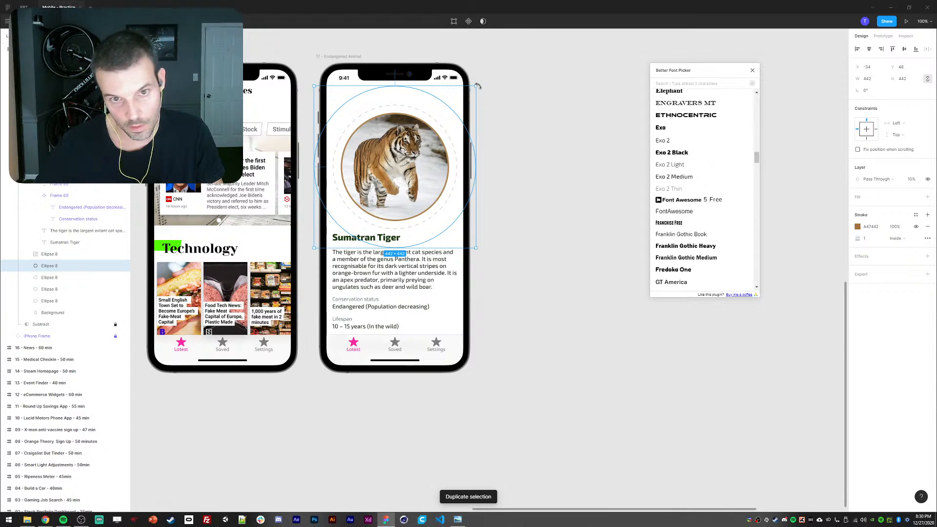
{"action": "left_click_drag", "start_coordinate": [477, 86], "coordinate": [513, 48]}
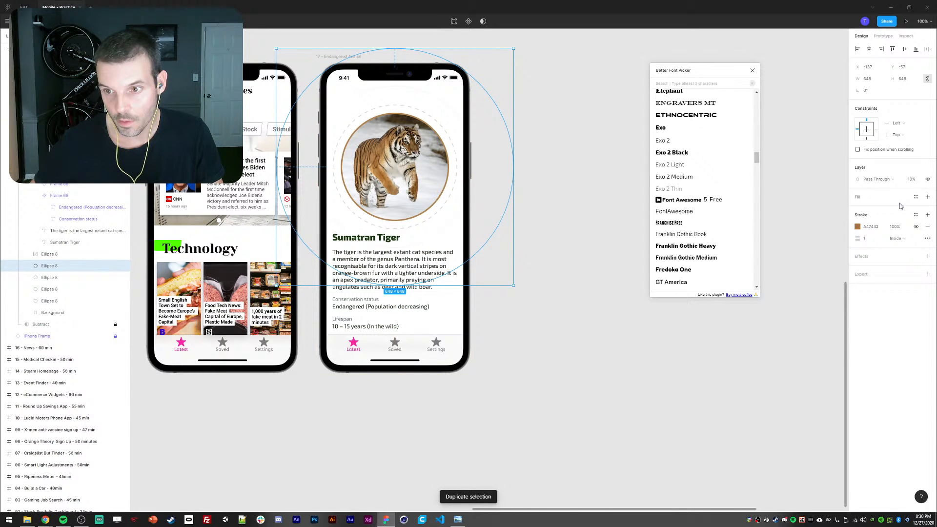
{"action": "left_click", "coordinate": [872, 239]}
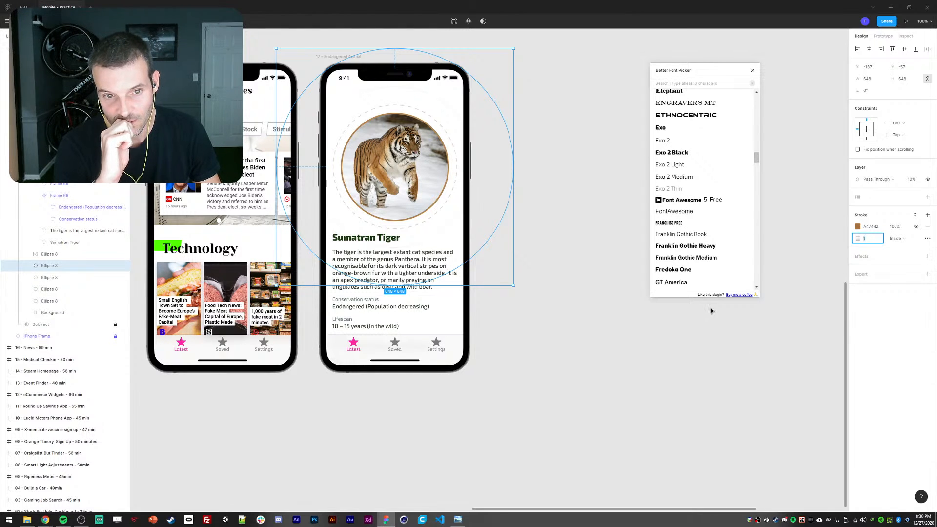
- Examine the concentric rings around the tiger image on the endangered animal screen, both from a distance and close up
{"action": "left_click_drag", "start_coordinate": [624, 223], "coordinate": [643, 283]}
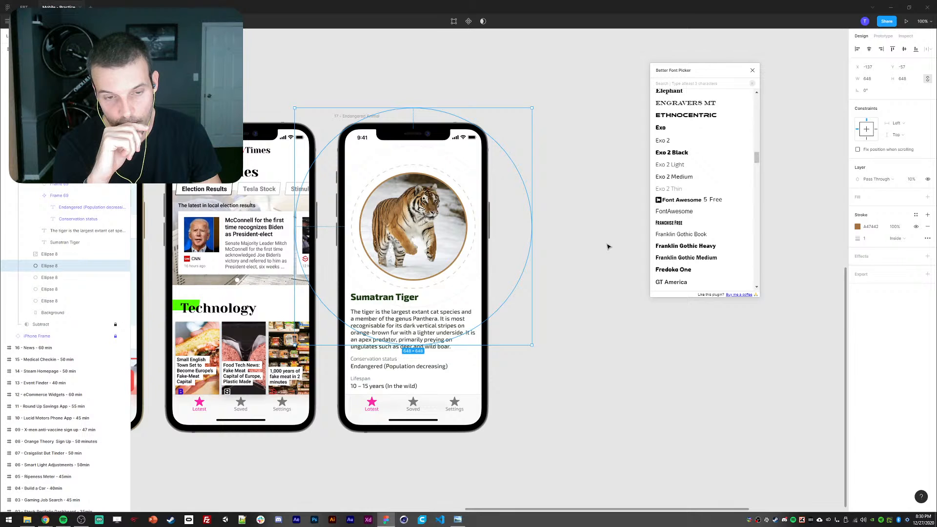
{"action": "scroll", "coordinate": [571, 210], "scroll_direction": "up", "scroll_amount": 2}
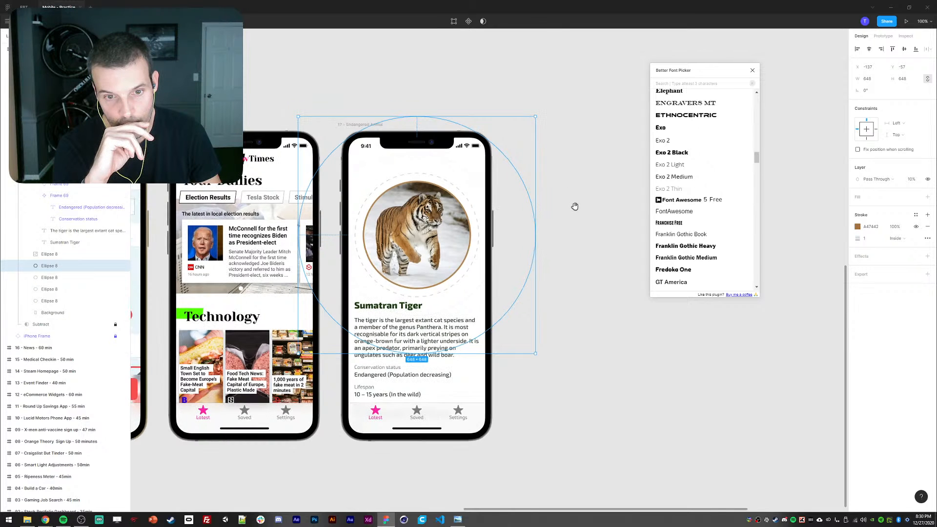
{"action": "scroll", "coordinate": [507, 198], "scroll_direction": "up", "scroll_amount": 2}
{"action": "key", "text": "ctrl+minus"}
{"action": "key", "text": "ctrl+minus"}
{"action": "left_click_drag", "start_coordinate": [529, 183], "coordinate": [454, 171]}
{"action": "left_click", "coordinate": [415, 198]}
{"action": "left_click_drag", "start_coordinate": [393, 226], "coordinate": [371, 145]}
{"action": "key", "text": "ctrl+plus"}
{"action": "key", "text": "ctrl+plus"}
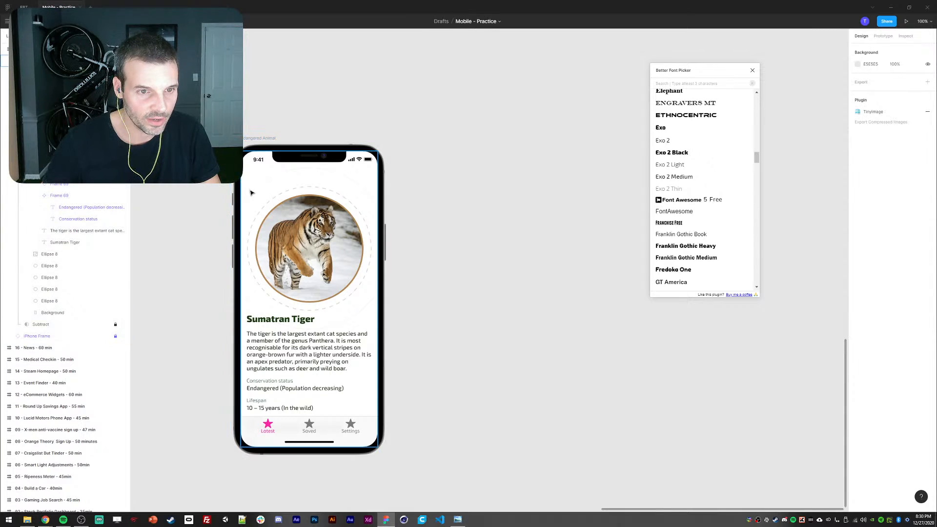
- Enlarge the outermost faint ring from its center to 1236 by 1236
{"action": "left_click", "coordinate": [62, 277]}
{"action": "left_click", "coordinate": [64, 267]}
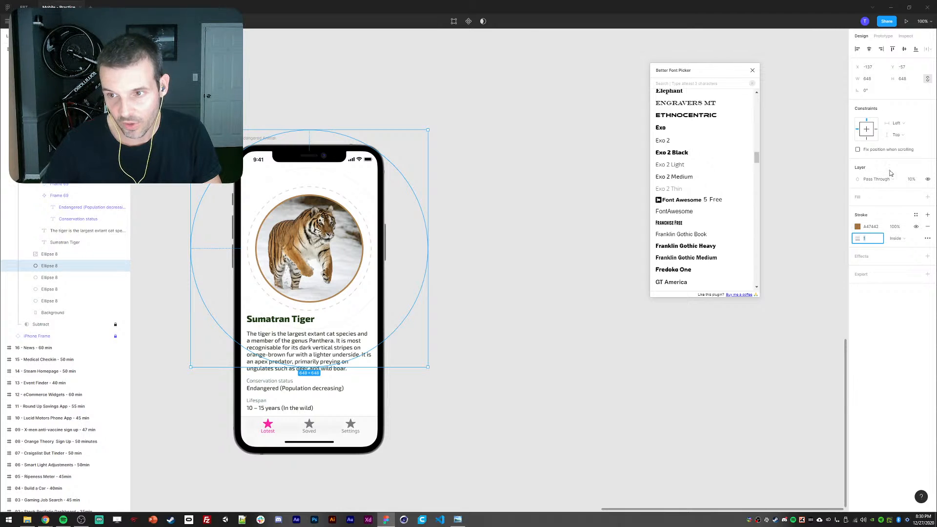
{"action": "left_click_drag", "start_coordinate": [428, 128], "coordinate": [535, 36]}
{"action": "left_click_drag", "start_coordinate": [468, 137], "coordinate": [639, 171]}
- Raise the 1236 by 1236 ring until its lower arc reaches the bottom of the tiger image
{"action": "key", "text": "shift+Up"}
{"action": "key", "text": "shift+Up"}
{"action": "key", "text": "shift+Up"}
{"action": "key", "text": "shift+Up"}
{"action": "key", "text": "shift+Up"}
{"action": "key", "text": "shift+Up"}
{"action": "key", "text": "shift+Up"}
{"action": "key", "text": "shift+Up"}
{"action": "key", "text": "shift+Up"}
{"action": "key", "text": "shift+Up"}
{"action": "key", "text": "shift+Up"}
{"action": "key", "text": "shift+Up"}
{"action": "key", "text": "shift+Up"}
{"action": "key", "text": "shift+Up"}
{"action": "key", "text": "shift+Up"}
{"action": "key", "text": "shift+Up"}
{"action": "key", "text": "shift+Up"}
{"action": "key", "text": "shift+Up"}
{"action": "key", "text": "shift+Up"}
{"action": "key", "text": "shift+Up"}
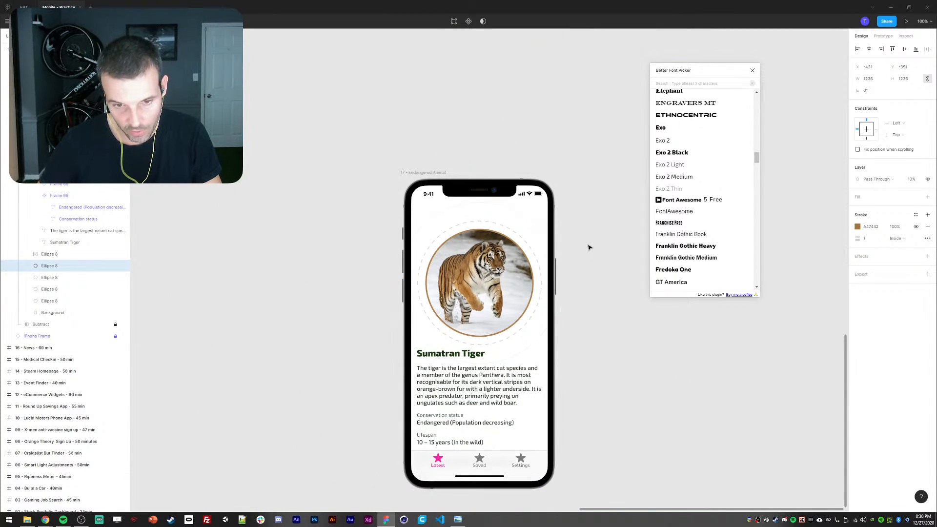
{"action": "key", "text": "shift+Up"}
{"action": "key", "text": "shift+Up"}
{"action": "key", "text": "shift+Up"}
{"action": "key", "text": "shift+Up"}
{"action": "key", "text": "shift+Up"}
{"action": "key", "text": "shift+Up"}
{"action": "key", "text": "shift+Up"}
{"action": "key", "text": "shift+Up"}
{"action": "key", "text": "shift+Up"}
{"action": "key", "text": "shift+Up"}
{"action": "key", "text": "shift+Up"}
{"action": "key", "text": "shift+Up"}
{"action": "key", "text": "shift+Up"}
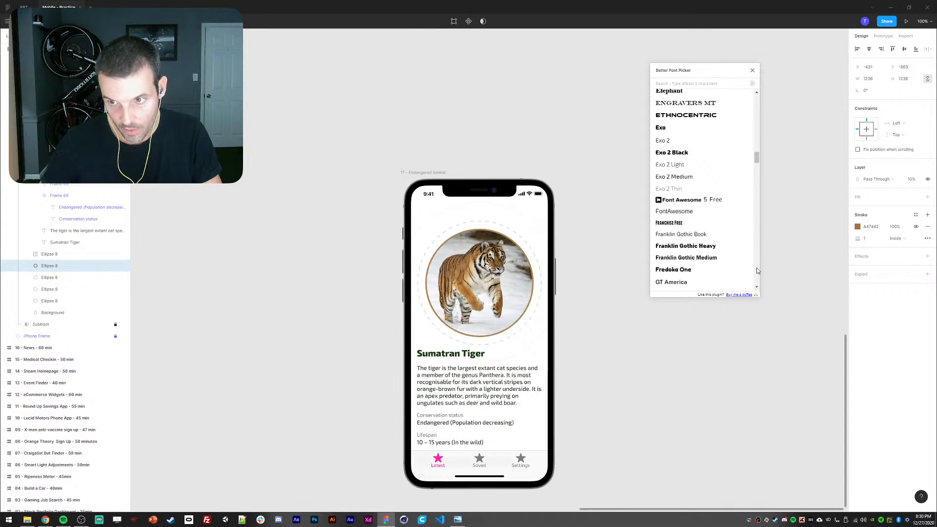
- Make the largest ring fully opaque with a thicker stroke and raise it to Y -951, behind the tiger image
{"action": "key", "text": "1"}
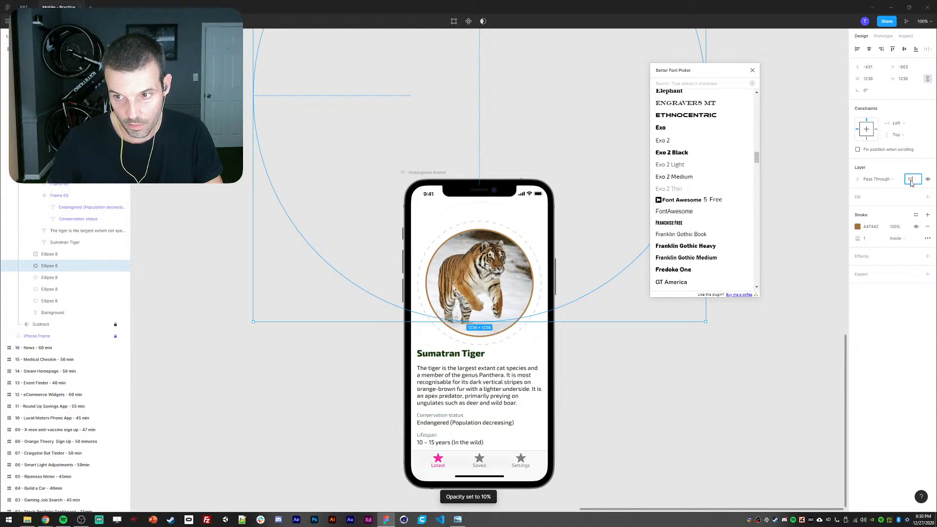
{"action": "key", "text": "shift+Up"}
{"action": "key", "text": "shift+Up"}
{"action": "key", "text": "shift+Up"}
{"action": "key", "text": "shift+Up"}
{"action": "key", "text": "shift+Up"}
{"action": "key", "text": "shift+Up"}
{"action": "key", "text": "shift+Up"}
{"action": "key", "text": "shift+Up"}
{"action": "key", "text": "shift+Up"}
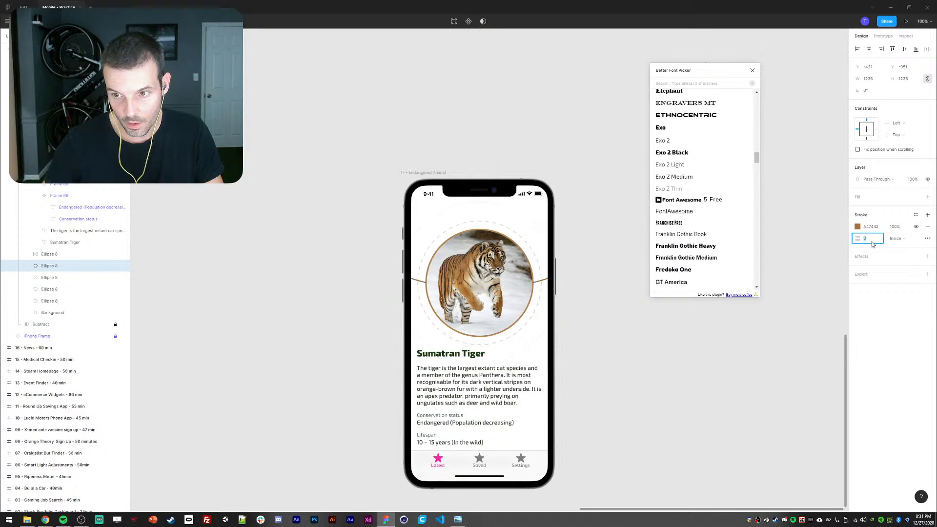
{"action": "left_click", "coordinate": [675, 375]}
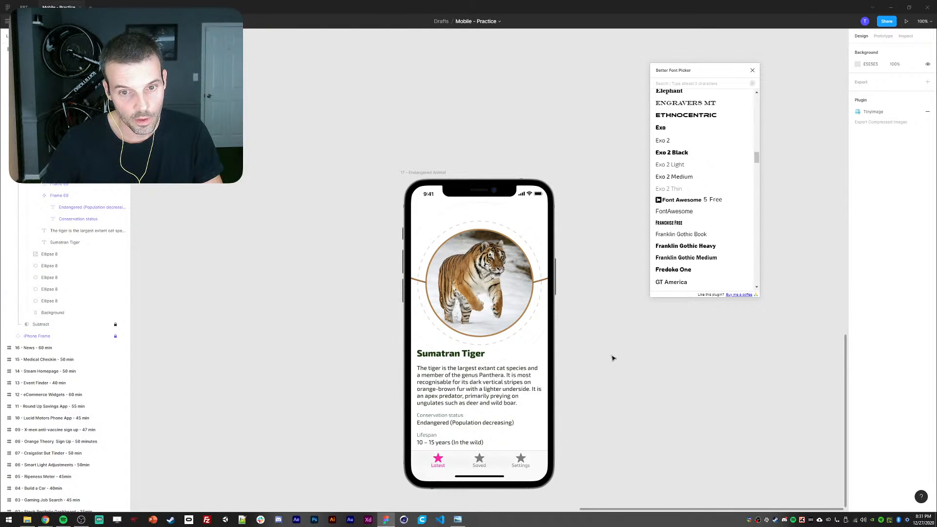
- Duplicate the 442 by 442 solid ring and shrink the copy from its center to 358 by 358
{"action": "left_click_drag", "start_coordinate": [613, 358], "coordinate": [600, 340]}
{"action": "left_click", "coordinate": [433, 217]}
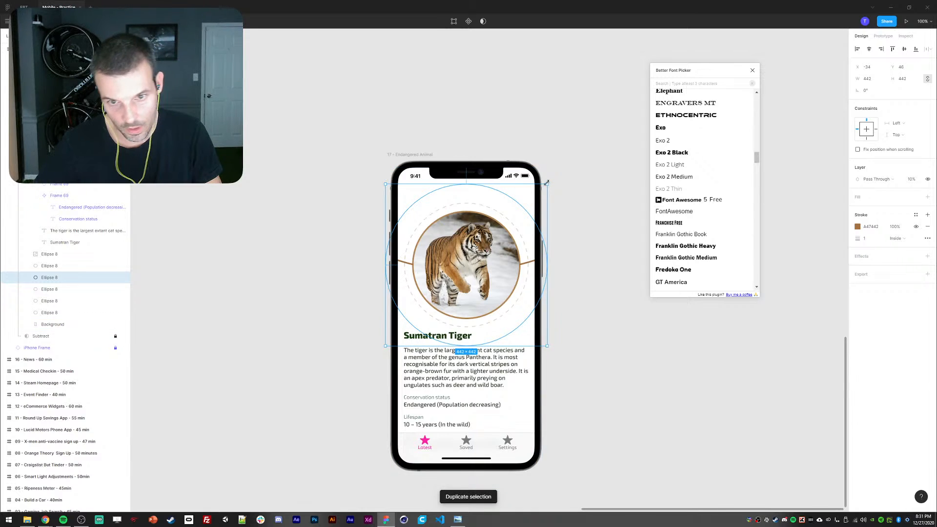
{"action": "left_click_drag", "start_coordinate": [547, 184], "coordinate": [536, 196]}
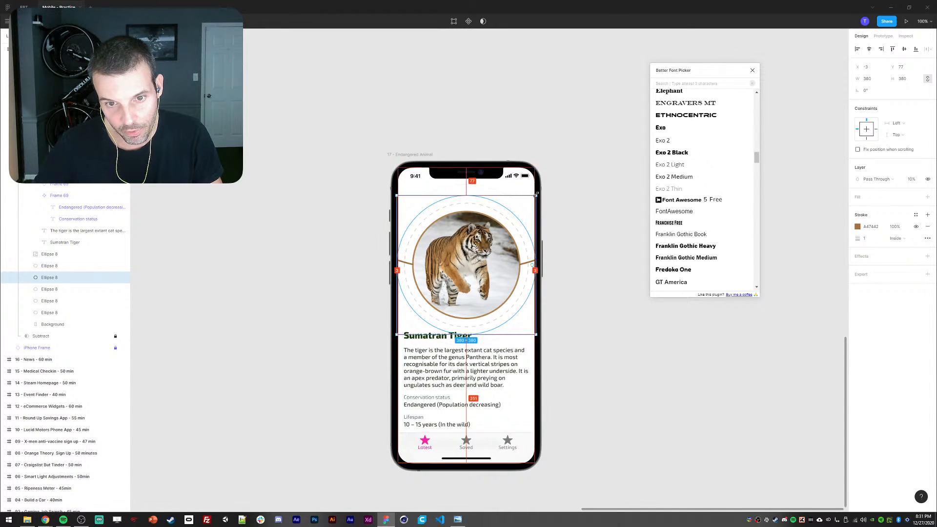
{"action": "key", "text": "Escape"}
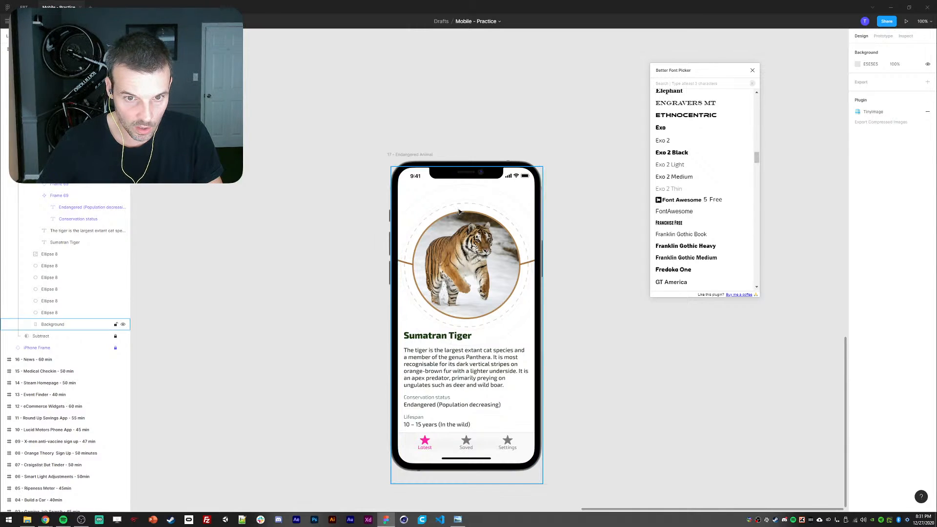
- Set the opacity of the 358 by 358 ring to 23%
{"action": "left_click", "coordinate": [521, 253]}
{"action": "key", "text": "2"}
{"action": "key", "text": "3"}
{"action": "left_click", "coordinate": [593, 202]}
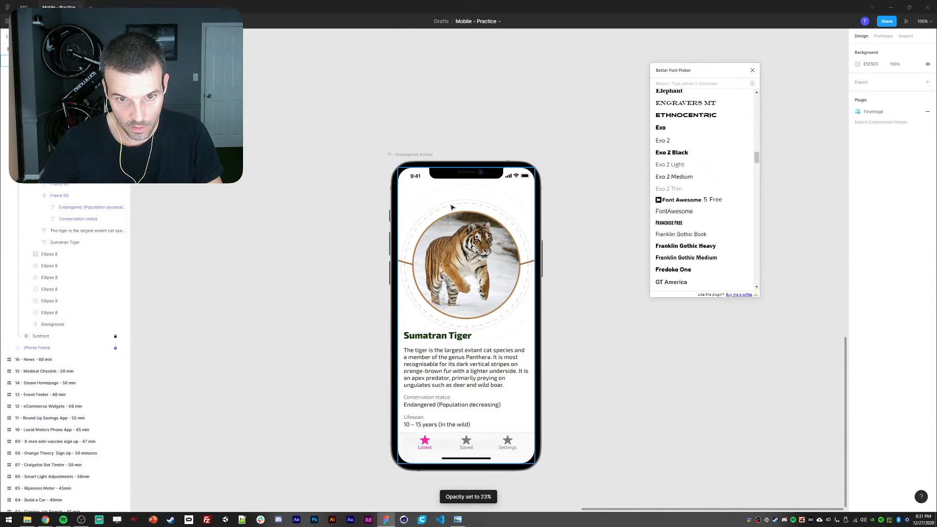
- Duplicate the dashed ring, enlarge the copy from its center to 554 by 554, and set its opacity to 20%
{"action": "left_click", "coordinate": [453, 204]}
{"action": "key", "text": "ctrl+d"}
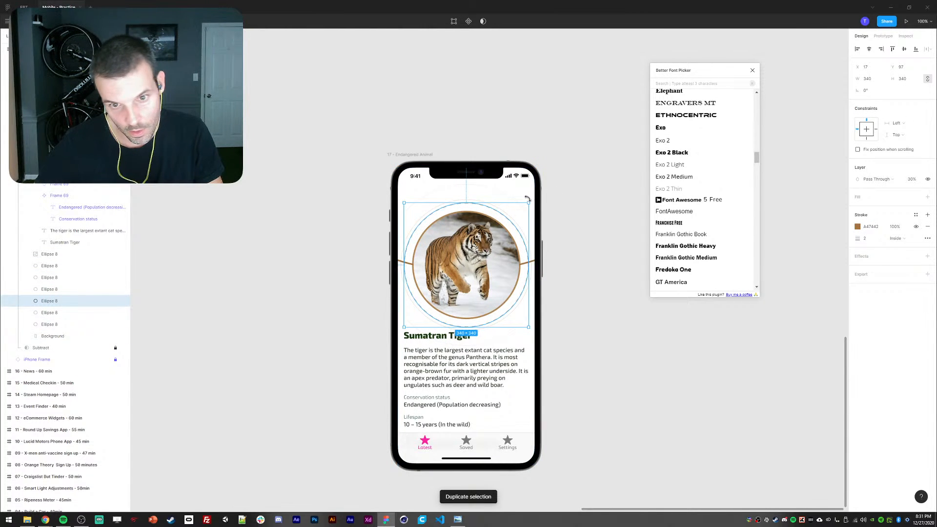
{"action": "left_click_drag", "start_coordinate": [529, 203], "coordinate": [568, 163]}
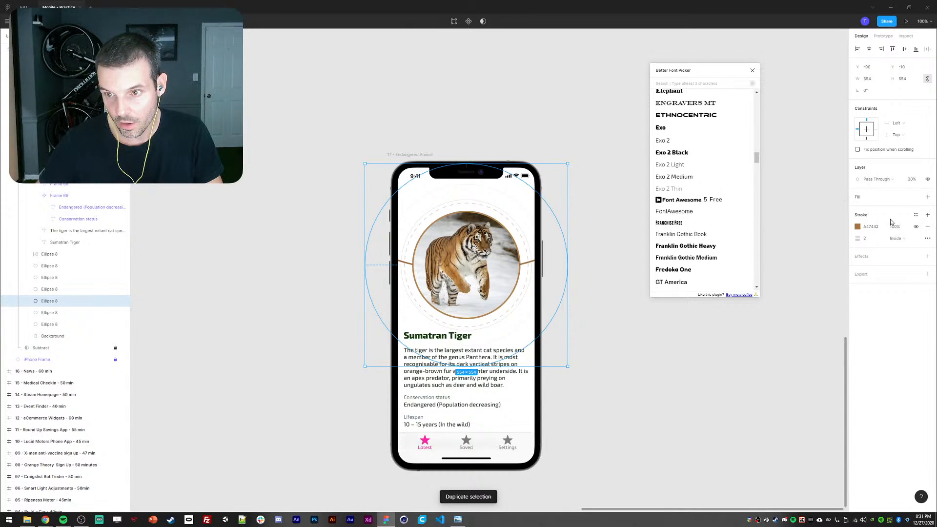
{"action": "key", "text": "2"}
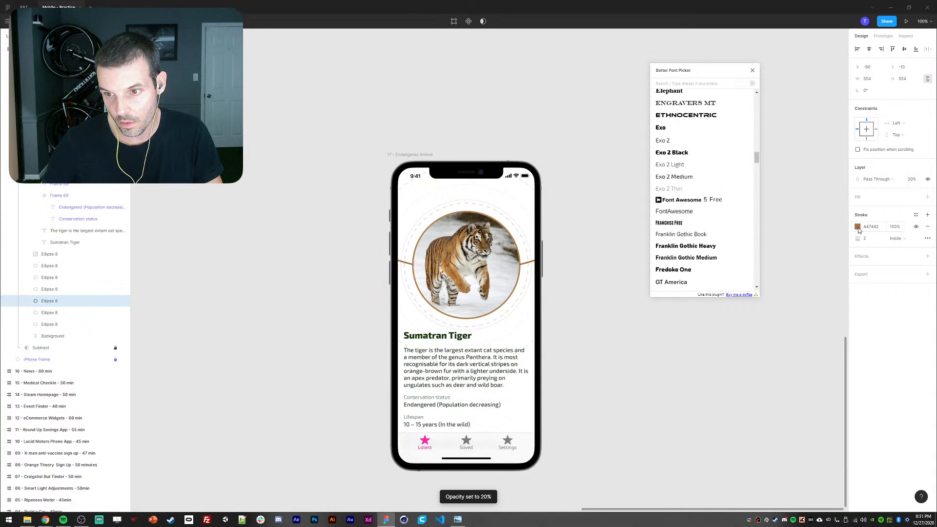
- Set the 554 by 554 ring's stroke dashes to 5, 5
{"action": "left_click", "coordinate": [927, 239]}
{"action": "type", "text": "5, 5"}
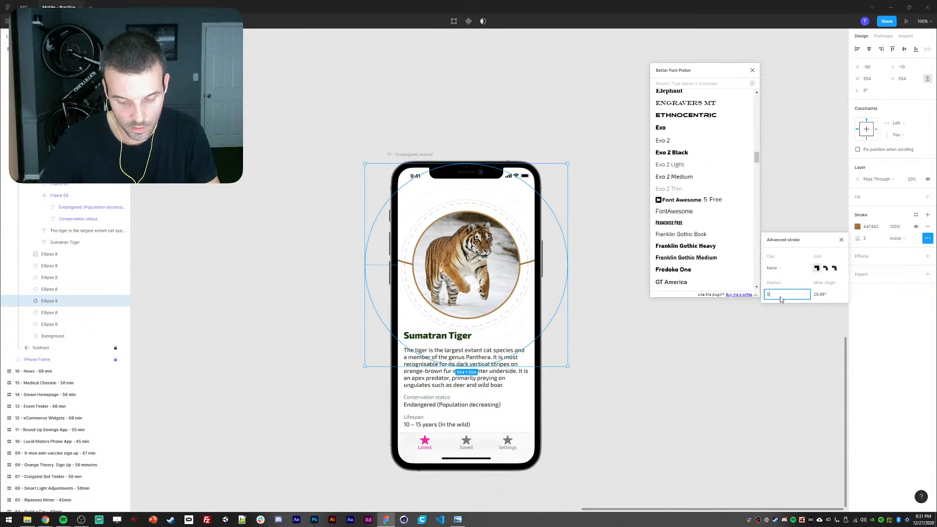
{"action": "key", "text": "Return"}
{"action": "left_click", "coordinate": [603, 398]}
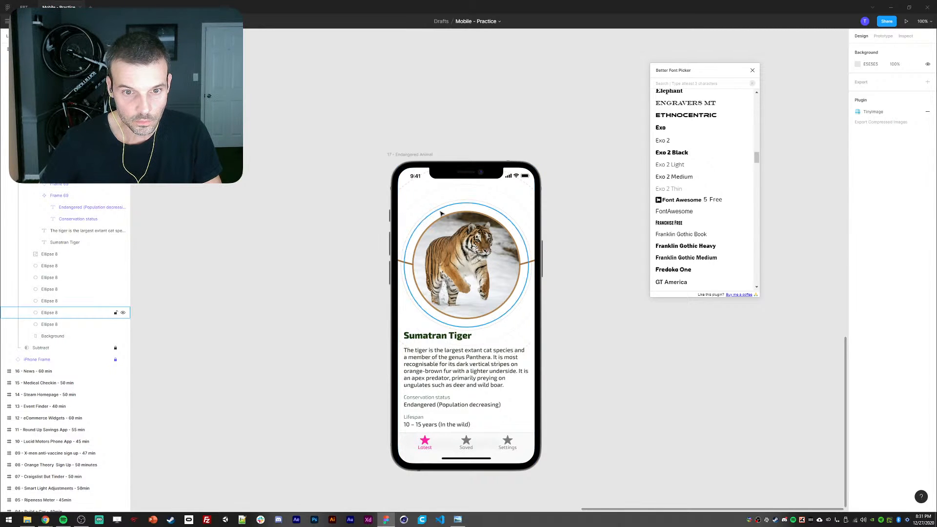
{"action": "left_click", "coordinate": [460, 203]}
{"action": "left_click", "coordinate": [460, 198]}
{"action": "left_click", "coordinate": [460, 201]}
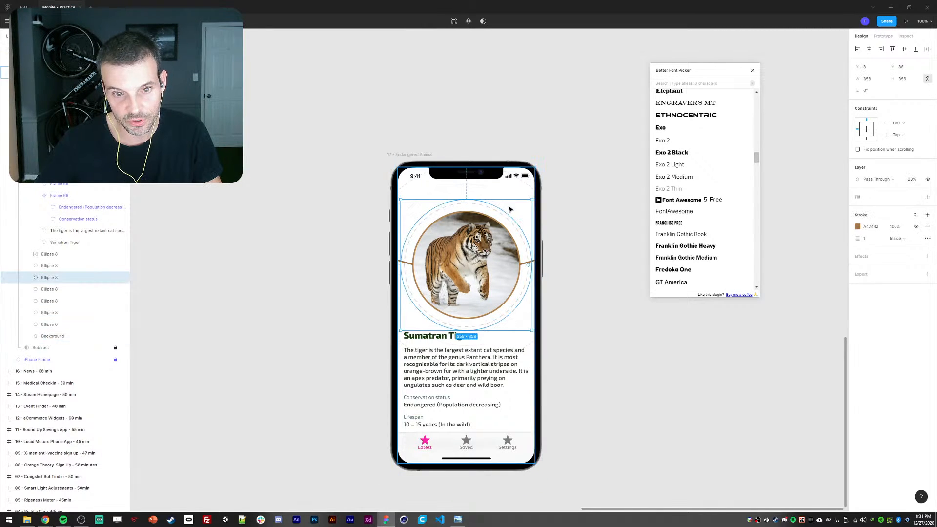
{"action": "left_click", "coordinate": [603, 303]}
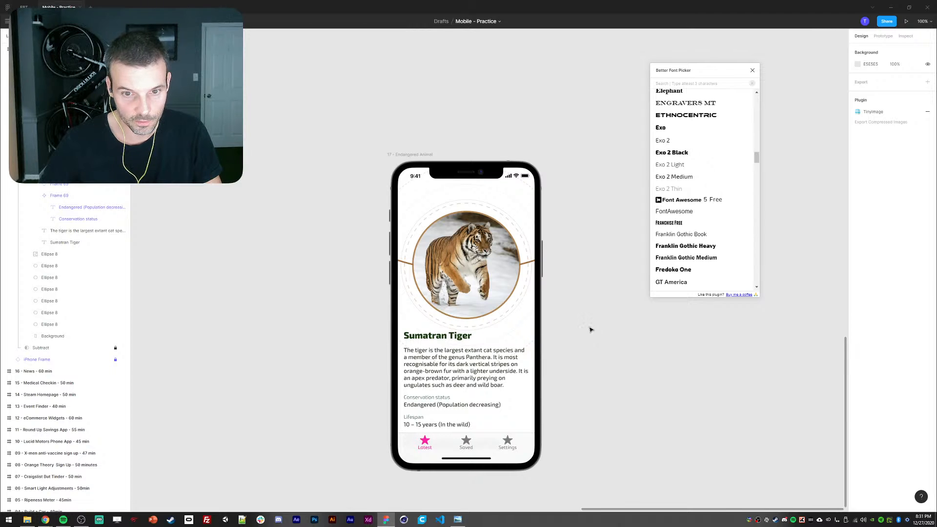
- Add a drop shadow to the tiger image with a blur of 20 and a Y offset of 20
{"action": "left_click", "coordinate": [497, 297], "text": "ctrl"}
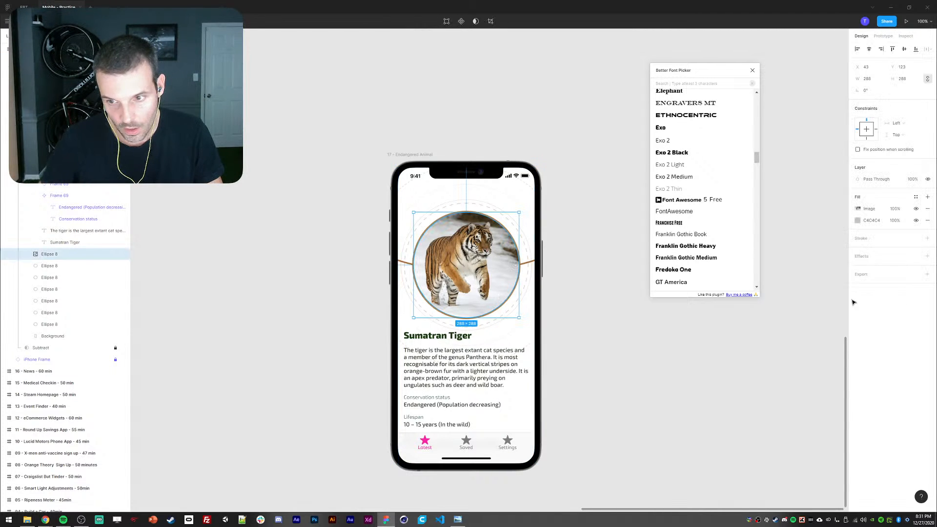
{"action": "left_click", "coordinate": [928, 256]}
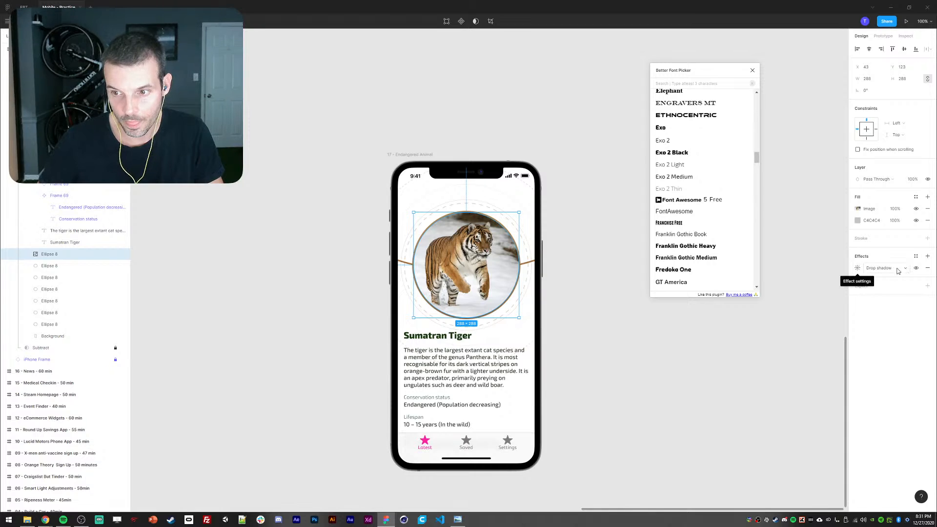
{"action": "left_click", "coordinate": [858, 268]}
{"action": "type", "text": "12"}
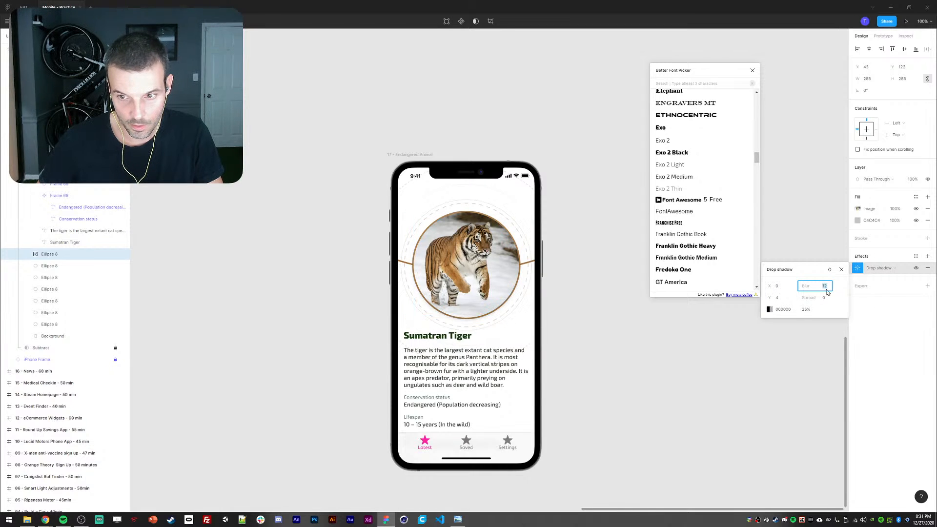
{"action": "type", "text": "20"}
{"action": "key", "text": "Return"}
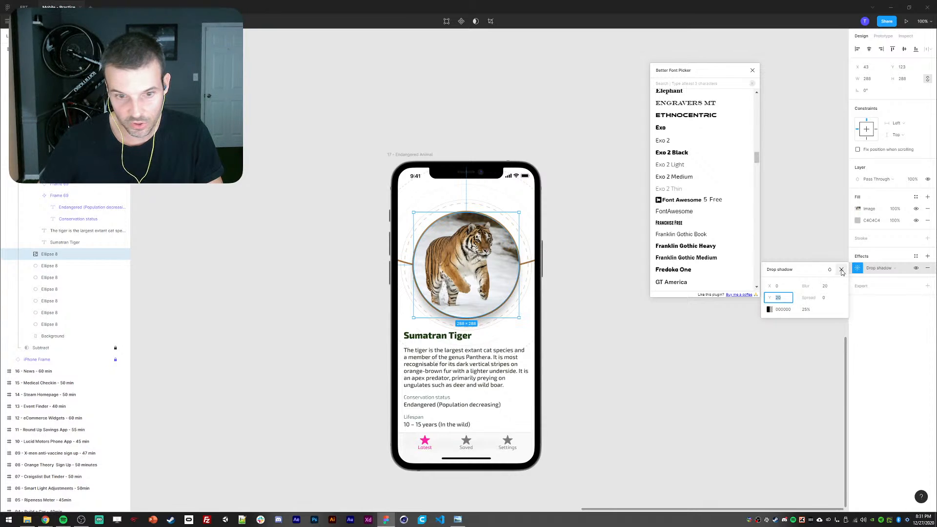
{"action": "left_click", "coordinate": [830, 232]}
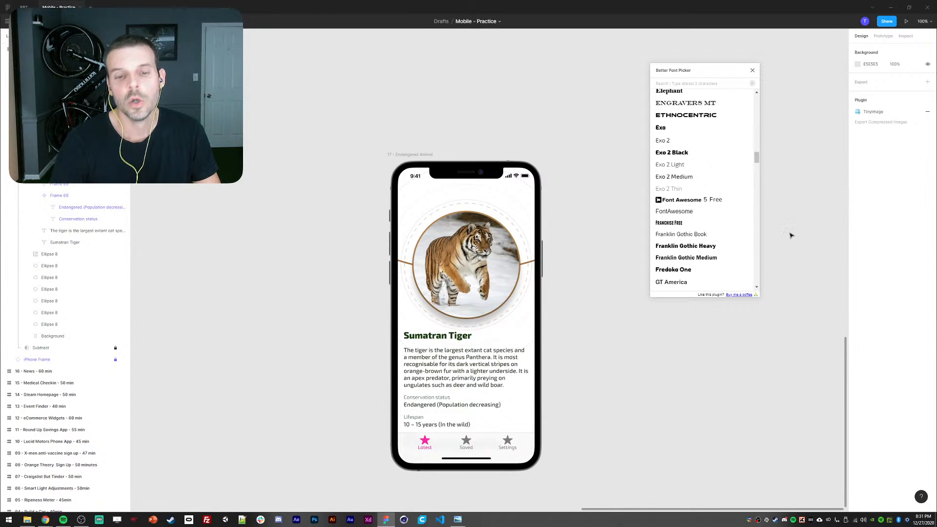
- Recolor the tiger image's drop shadow with the brown A87643 sampled from the tiger, at 29% opacity
{"action": "left_click", "coordinate": [476, 311], "text": "ctrl"}
{"action": "left_click", "coordinate": [859, 269]}
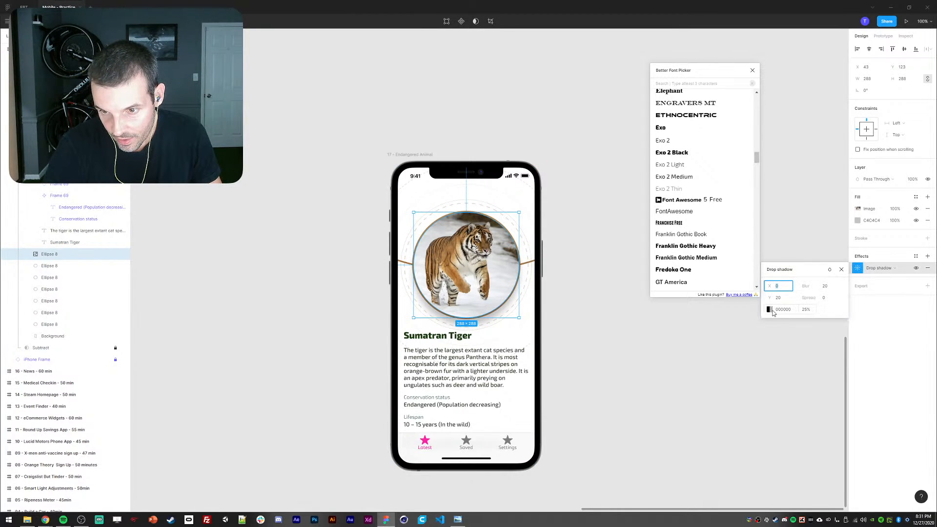
{"action": "left_click", "coordinate": [770, 310]}
{"action": "scroll", "coordinate": [720, 475], "scroll_direction": "down", "scroll_amount": 3}
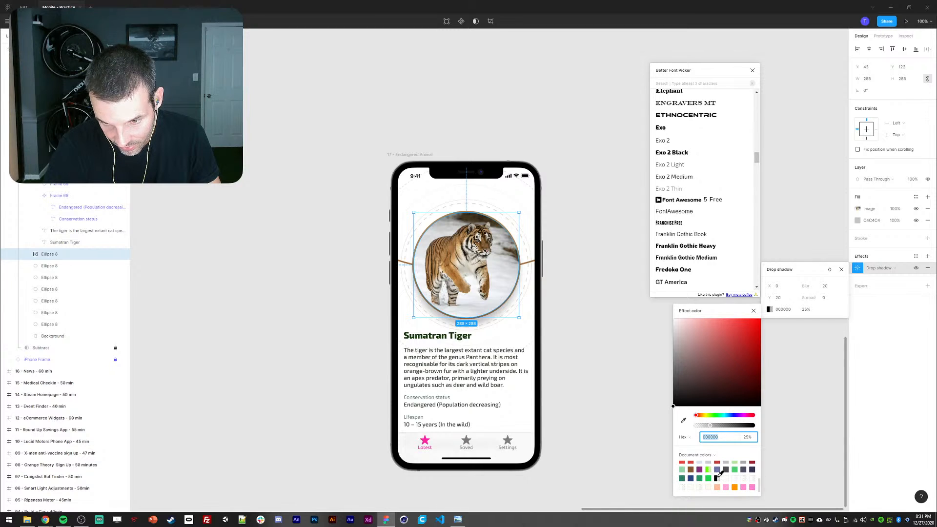
{"action": "left_click", "coordinate": [684, 421]}
{"action": "left_click", "coordinate": [456, 254]}
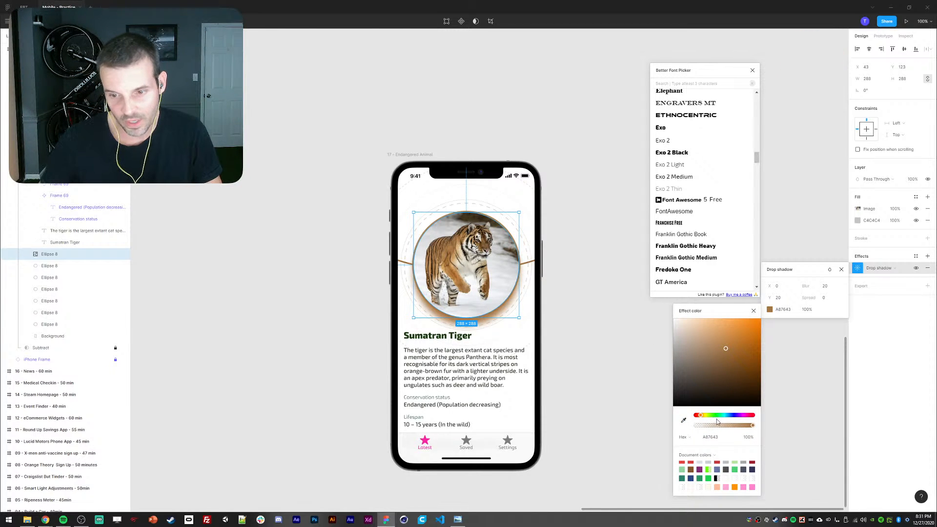
{"action": "left_click_drag", "start_coordinate": [717, 424], "coordinate": [711, 428]}
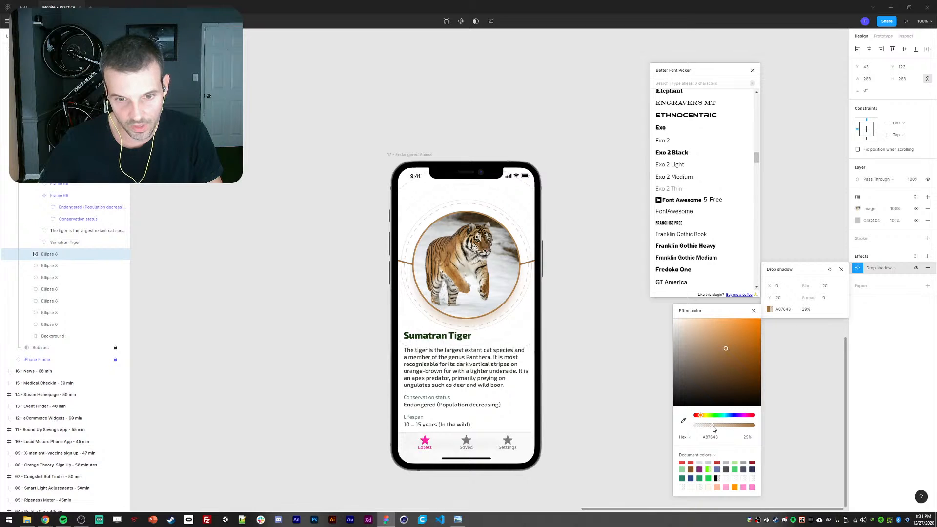
{"action": "left_click", "coordinate": [639, 351]}
- Set the stroke width of the large arc behind the tiger image to 2
{"action": "left_click", "coordinate": [510, 276]}
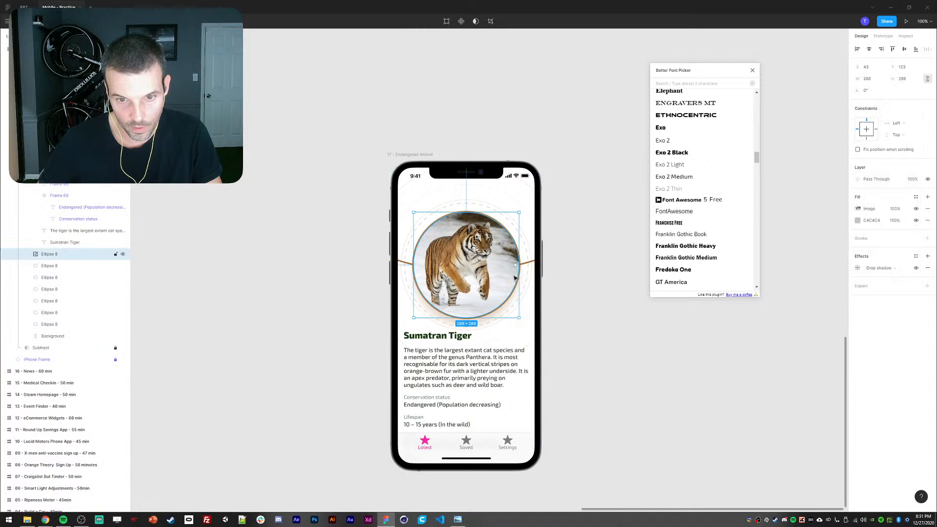
{"action": "left_click", "coordinate": [531, 267], "text": "shift"}
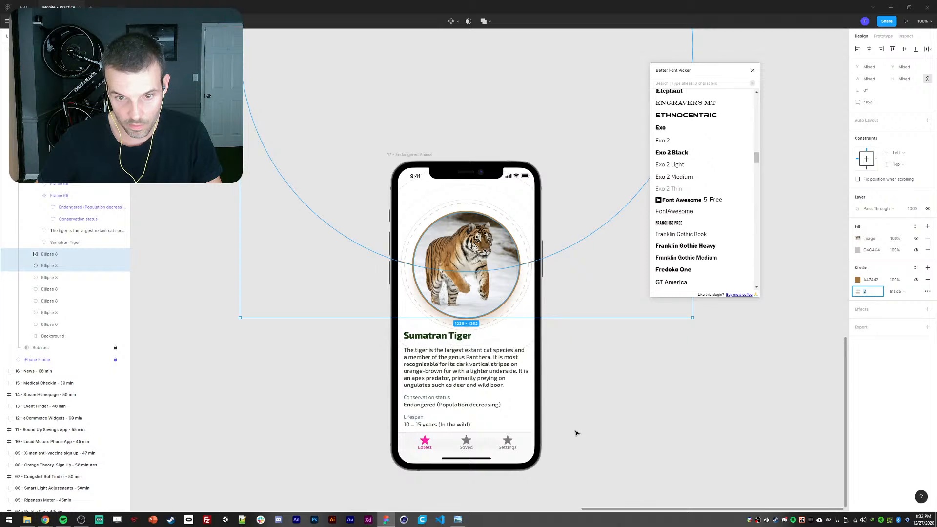
{"action": "left_click", "coordinate": [635, 399]}
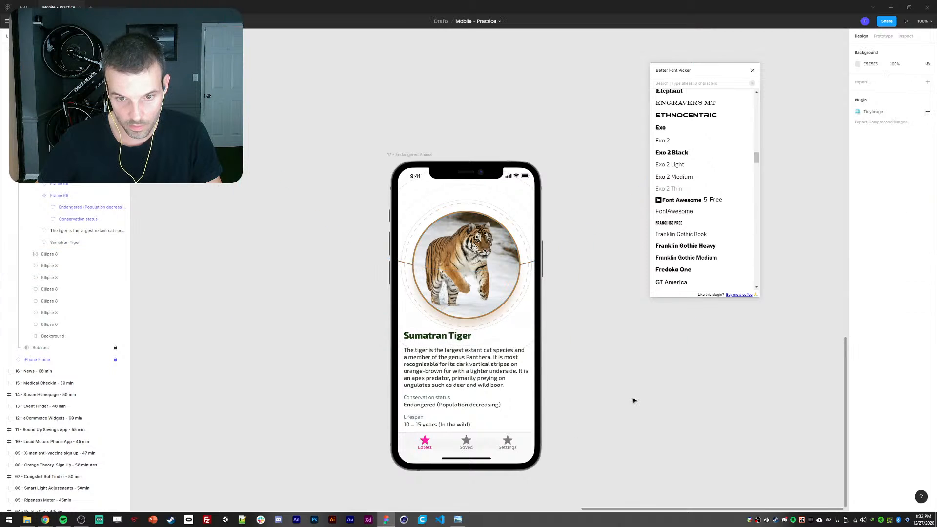
- Delete the separate solid ring bordering the tiger image and add a stroke directly to the image circle
{"action": "left_click", "coordinate": [461, 214]}
{"action": "key", "text": "Delete"}
{"action": "left_click", "coordinate": [474, 254]}
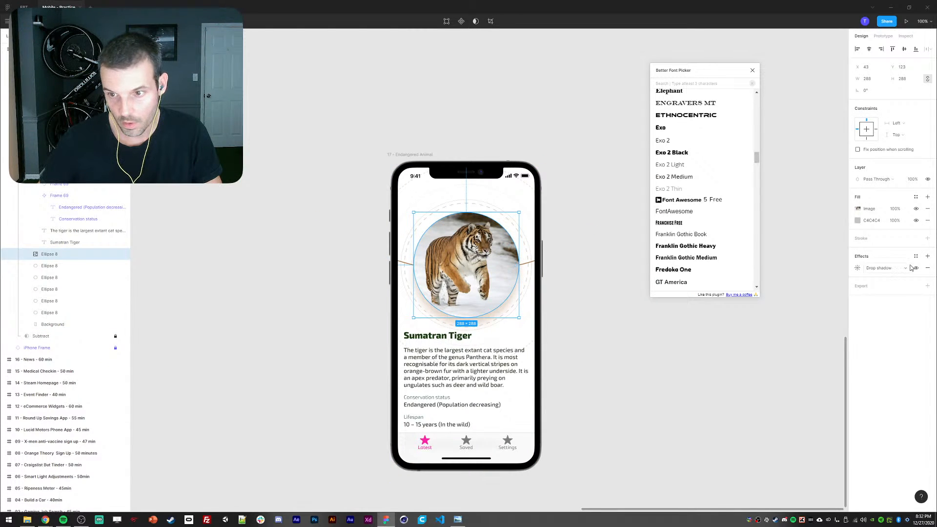
{"action": "left_click", "coordinate": [928, 239]}
{"action": "key", "text": "i"}
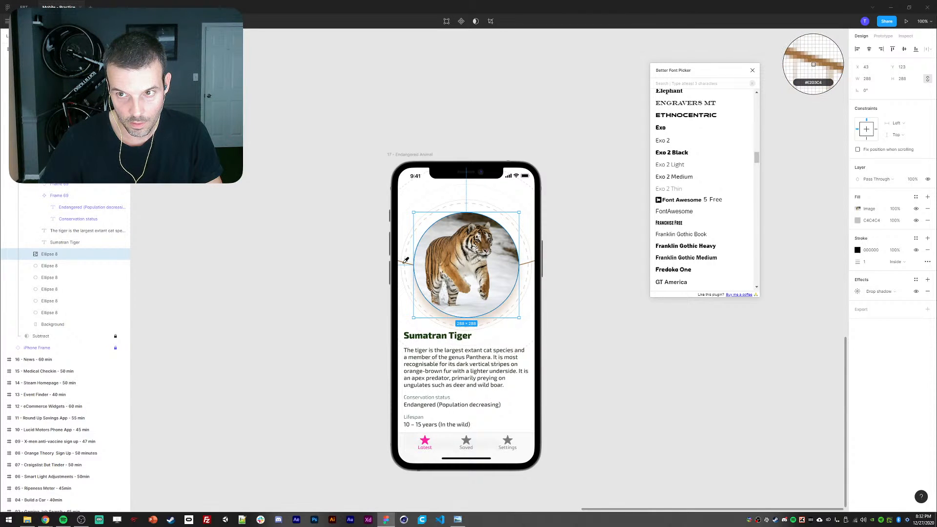
{"action": "left_click", "coordinate": [405, 263]}
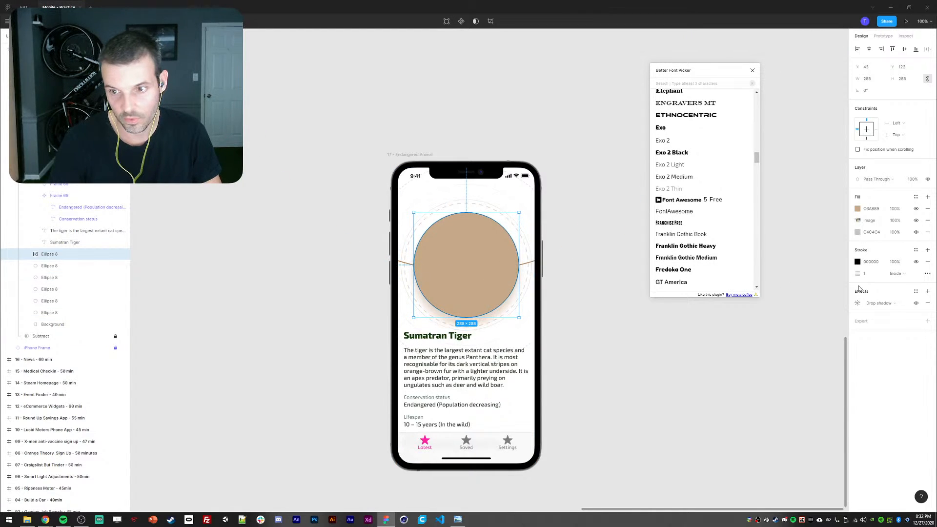
{"action": "left_click", "coordinate": [928, 208]}
{"action": "left_click", "coordinate": [858, 250]}
{"action": "left_click_drag", "start_coordinate": [792, 304], "coordinate": [800, 321]}
{"action": "key", "text": "Return"}
{"action": "key", "text": "Escape"}
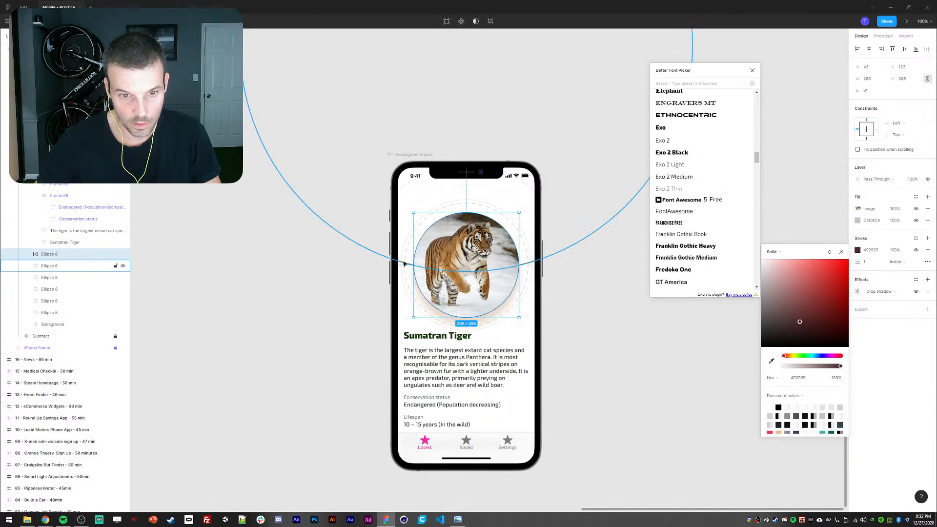
- Match the tiger image's stroke color to the large arc's brown, A47442
{"action": "left_click", "coordinate": [405, 263], "text": "shift"}
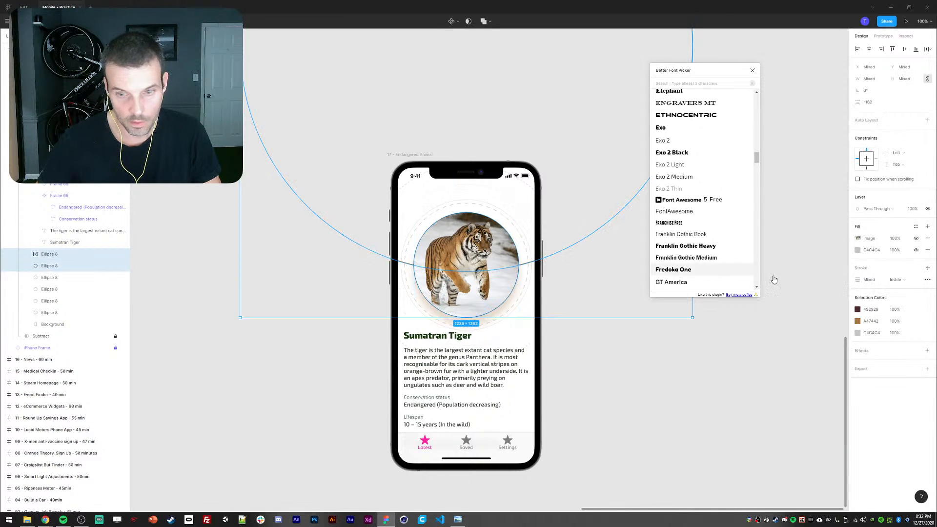
{"action": "left_click", "coordinate": [873, 322]}
{"action": "type", "text": "A47442"}
{"action": "key", "text": "Return"}
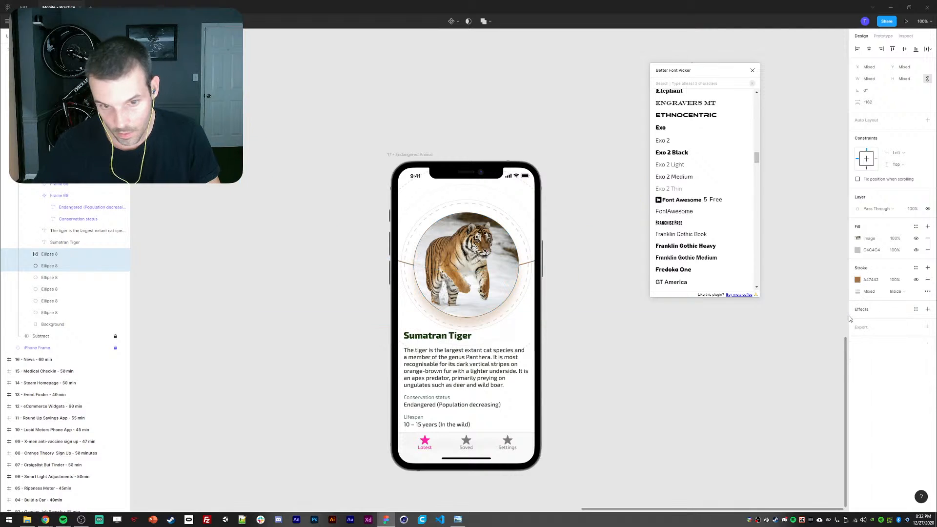
- Give the tiger image circle and the large arc behind it the same stroke width
{"action": "left_click", "coordinate": [869, 293]}
{"action": "key", "text": "Return"}
{"action": "left_click", "coordinate": [692, 396]}
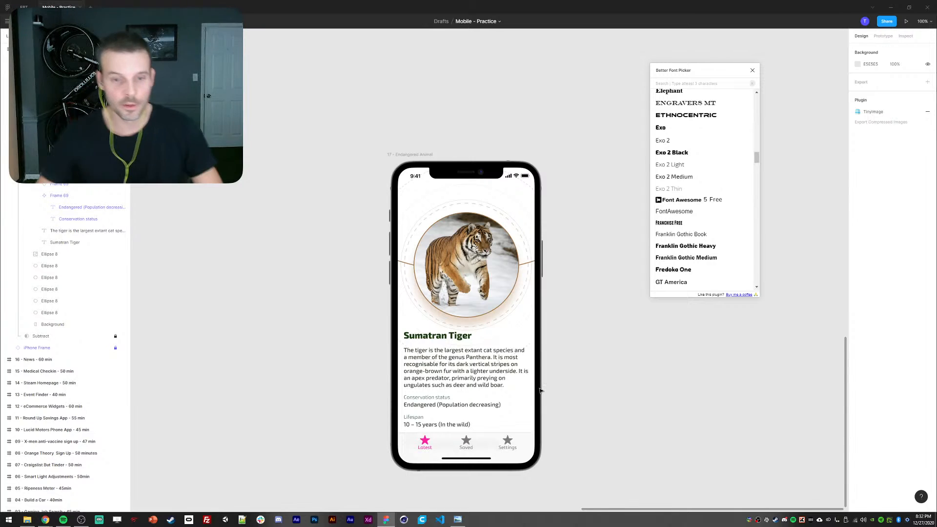
- Center-align the Sumatran Tiger heading text within its text box
{"action": "double_click", "coordinate": [423, 337]}
{"action": "double_click", "coordinate": [424, 336]}
{"action": "double_click", "coordinate": [424, 336]}
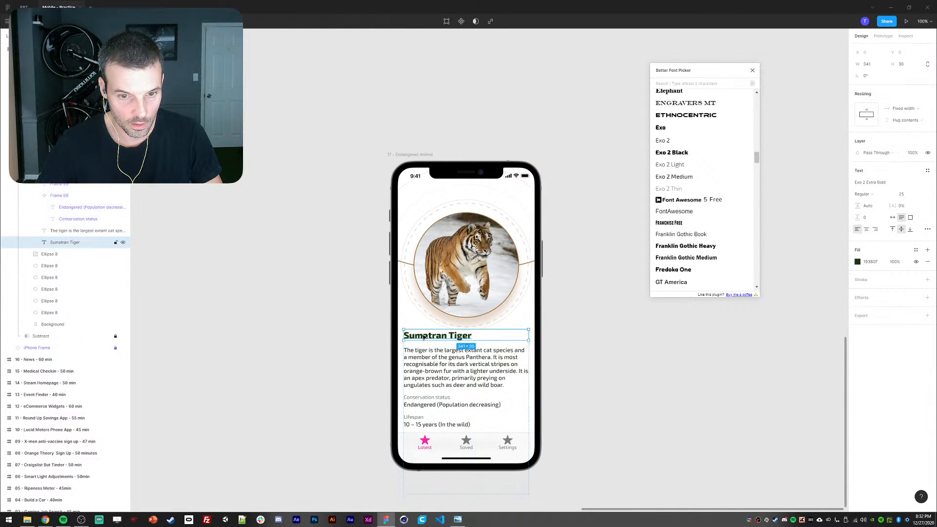
{"action": "double_click", "coordinate": [423, 336]}
{"action": "key", "text": "Escape"}
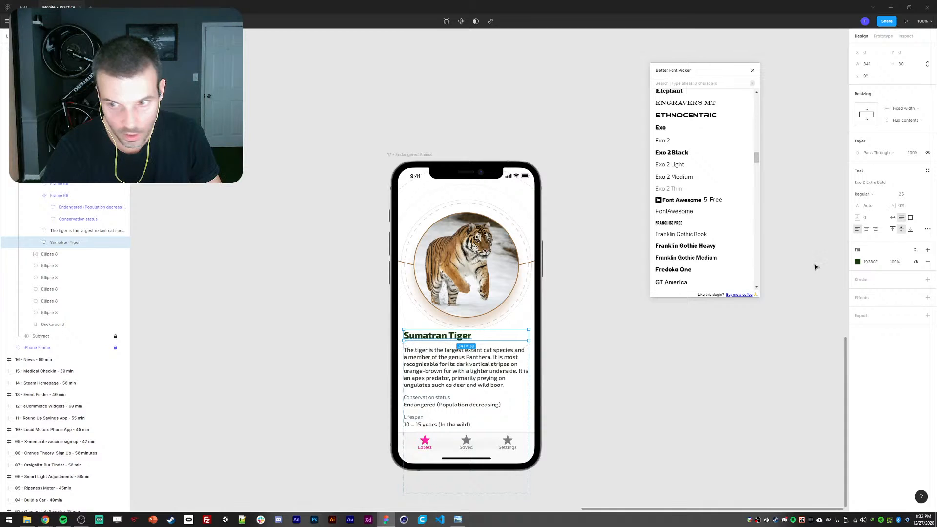
{"action": "left_click", "coordinate": [866, 229]}
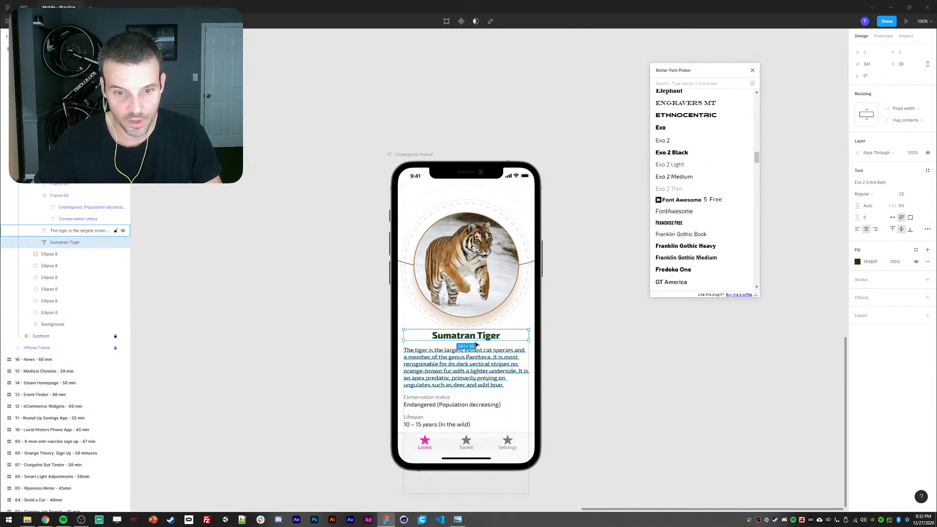
- Take the Sumatran Tiger heading out of the text auto-layout frame and place it above the tiger image at Y 67
{"action": "left_click_drag", "start_coordinate": [65, 242], "coordinate": [54, 132]}
{"action": "left_click", "coordinate": [27, 148]}
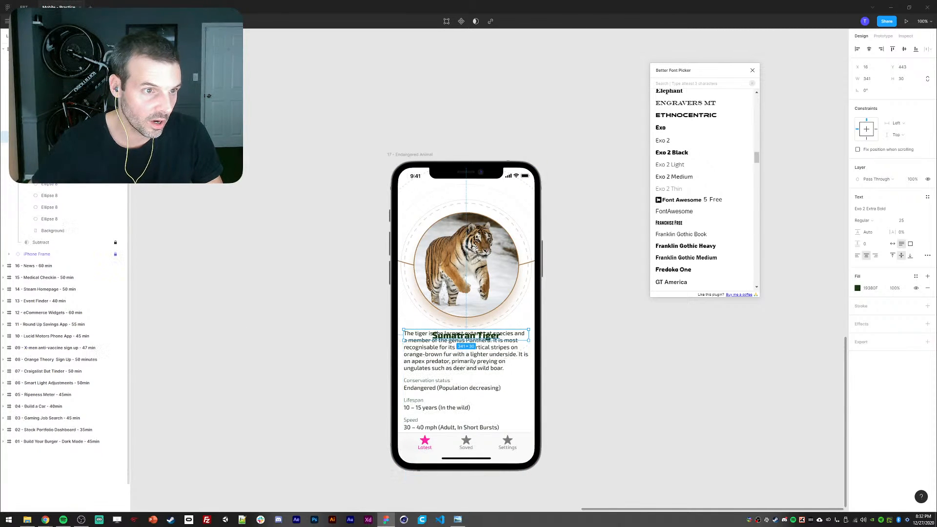
{"action": "key", "text": "shift+Up"}
{"action": "key", "text": "shift+Up"}
{"action": "key", "text": "shift+Up"}
{"action": "key", "text": "shift+Up"}
{"action": "key", "text": "shift+Up"}
{"action": "key", "text": "shift+Up"}
{"action": "key", "text": "shift+Up"}
{"action": "key", "text": "shift+Up"}
{"action": "key", "text": "shift+Up"}
{"action": "key", "text": "shift+Up"}
{"action": "key", "text": "shift+Up"}
{"action": "key", "text": "shift+Up"}
{"action": "key", "text": "shift+Up"}
{"action": "key", "text": "shift+Up"}
{"action": "key", "text": "shift+Up"}
{"action": "key", "text": "shift+Up"}
{"action": "key", "text": "shift+Up"}
{"action": "key", "text": "shift+Up"}
{"action": "key", "text": "shift+Up"}
{"action": "key", "text": "shift+Up"}
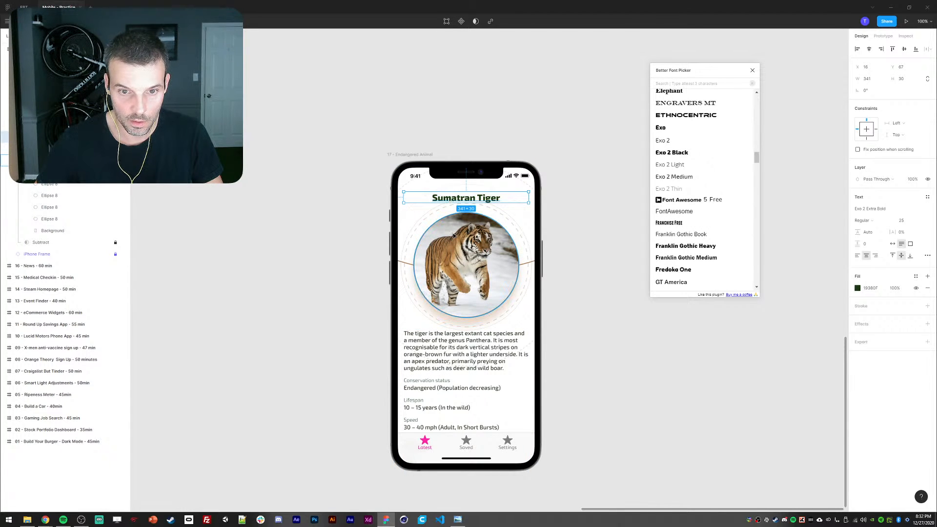
- Even out the vertical spacing between the heading, the tiger image and the description block
{"action": "key", "text": "ctrl+a"}
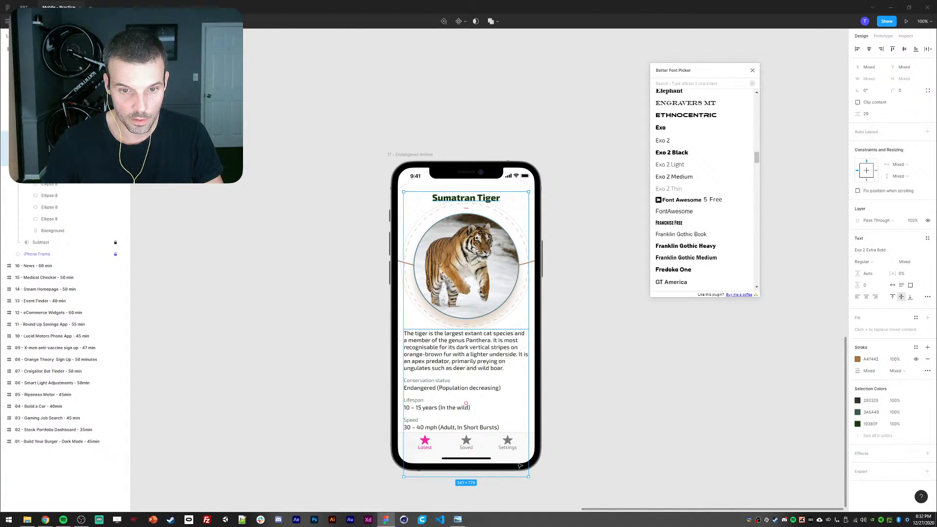
{"action": "left_click", "coordinate": [248, 256]}
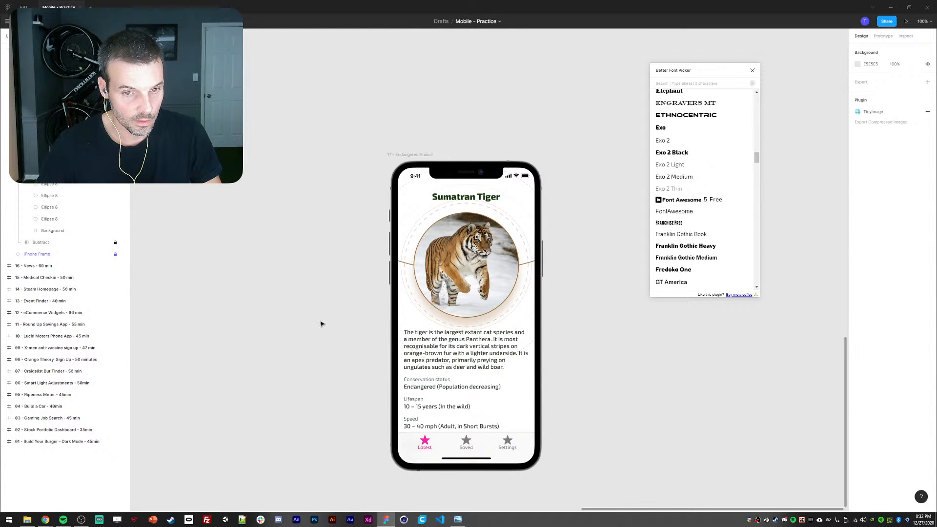
{"action": "left_click_drag", "start_coordinate": [324, 356], "coordinate": [320, 349]}
{"action": "left_click", "coordinate": [412, 347]}
{"action": "left_click_drag", "start_coordinate": [253, 313], "coordinate": [233, 314]}
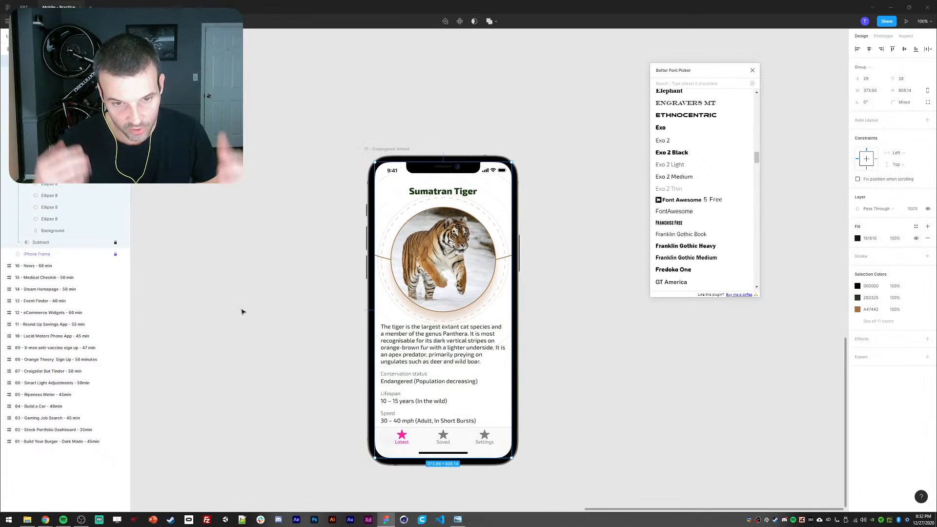
- Restyle the 340-wide dashed ring around the tiger image with 5, 5 dashes and stroke width 1, scaling it to 308 by 308
{"action": "left_click", "coordinate": [412, 212]}
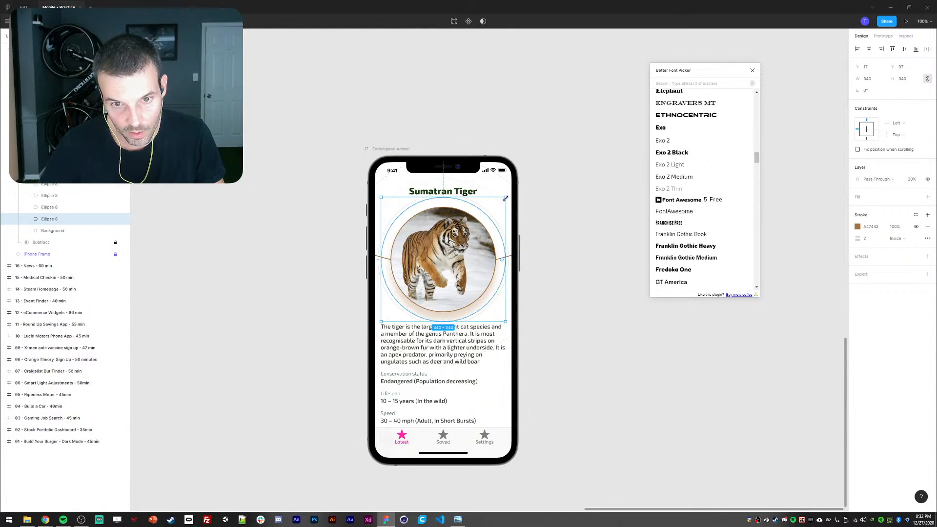
{"action": "left_click", "coordinate": [927, 239]}
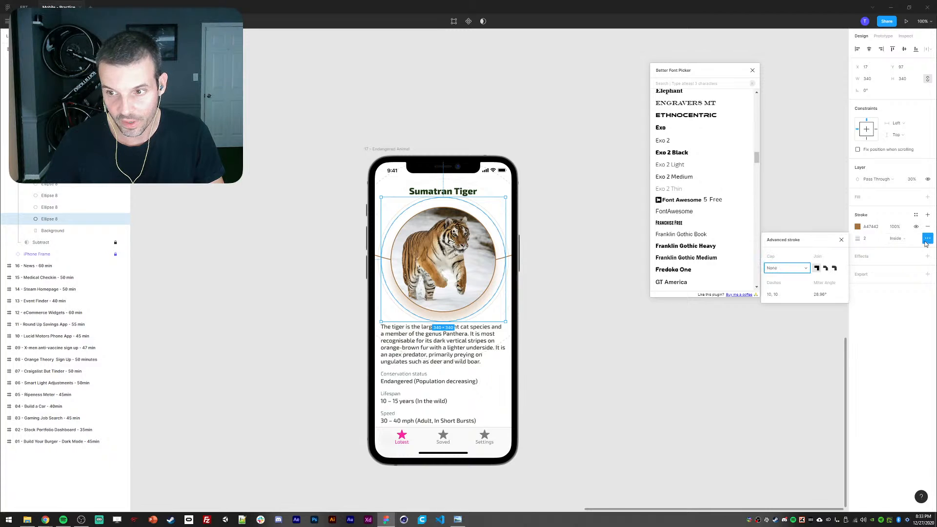
{"action": "double_click", "coordinate": [775, 295]}
{"action": "key", "text": "BackSpace"}
{"action": "key", "text": "BackSpace"}
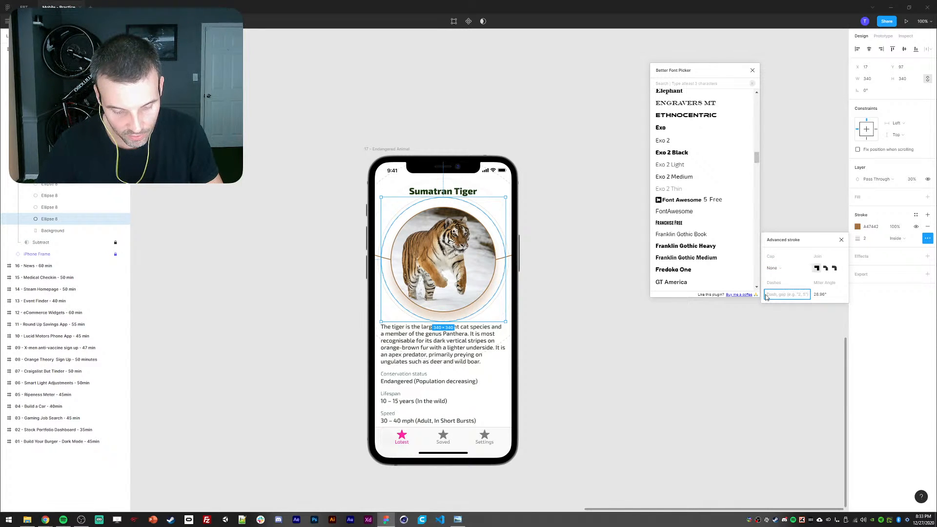
{"action": "type", "text": "5, 5"}
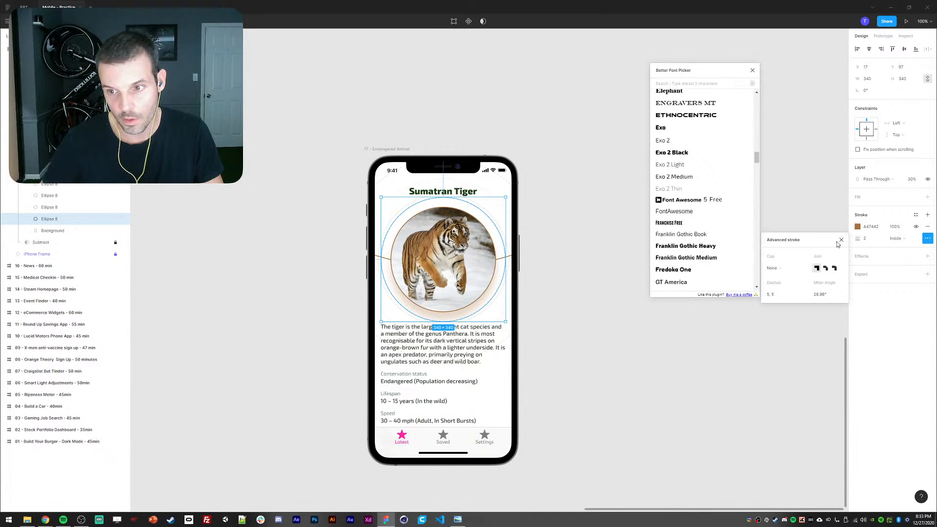
{"action": "key", "text": "Escape"}
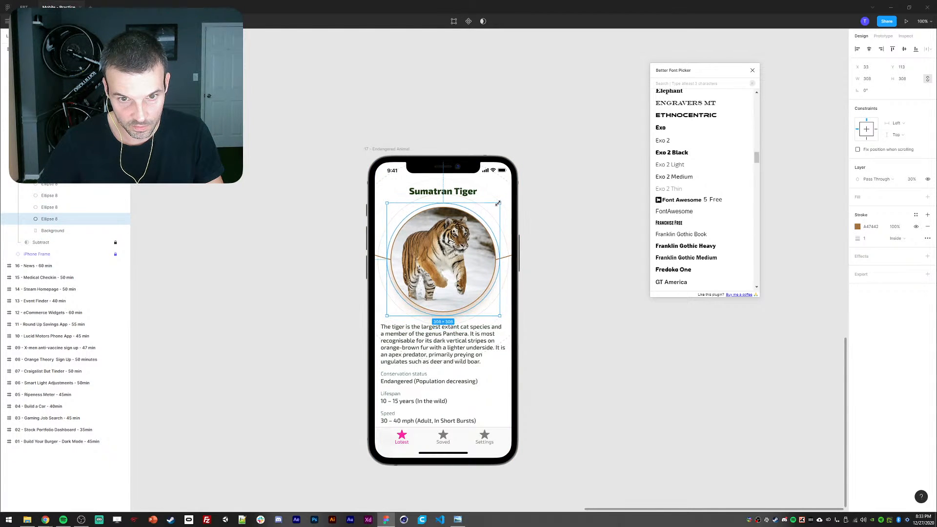
{"action": "left_click", "coordinate": [532, 204]}
- Duplicate the dashed ring around the tiger image and enlarge the copy from its center to about 410 by 410
{"action": "left_click", "coordinate": [439, 204]}
{"action": "key", "text": "ctrl+d"}
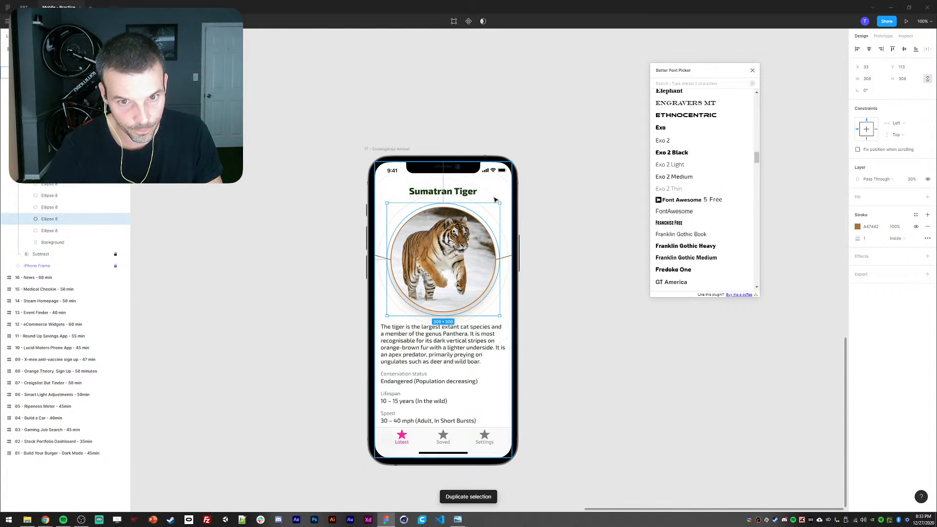
{"action": "left_click_drag", "start_coordinate": [500, 204], "coordinate": [519, 184]}
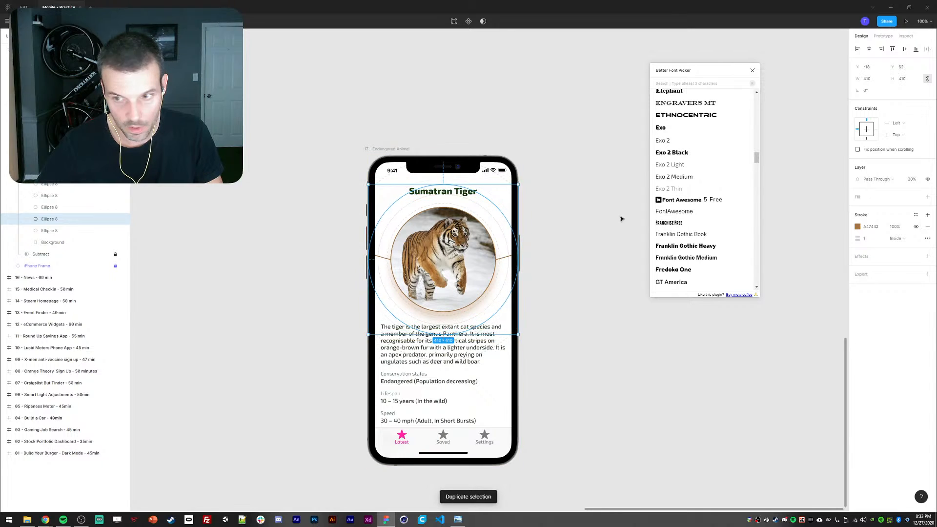
- Set the dash pattern of the duplicated larger ring to 20, 20
{"action": "left_click", "coordinate": [927, 238]}
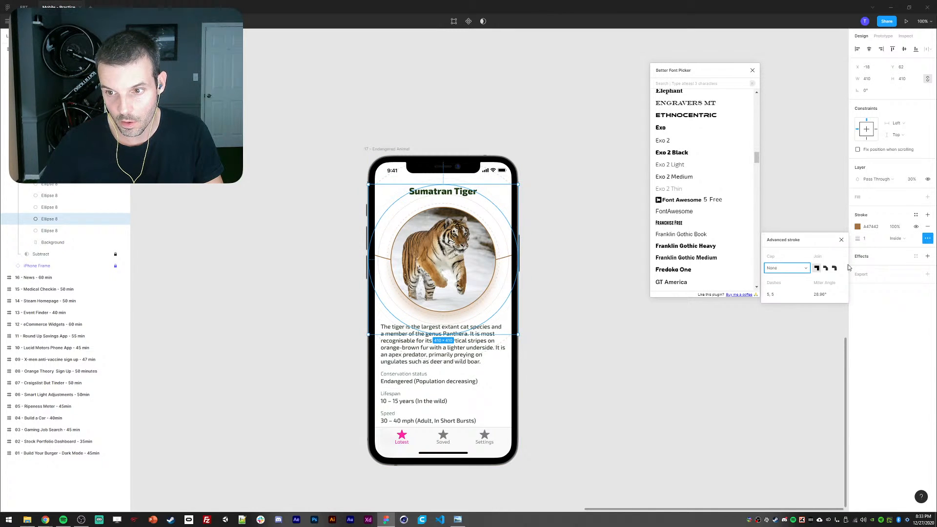
{"action": "left_click", "coordinate": [773, 296]}
{"action": "type", "text": "20"}
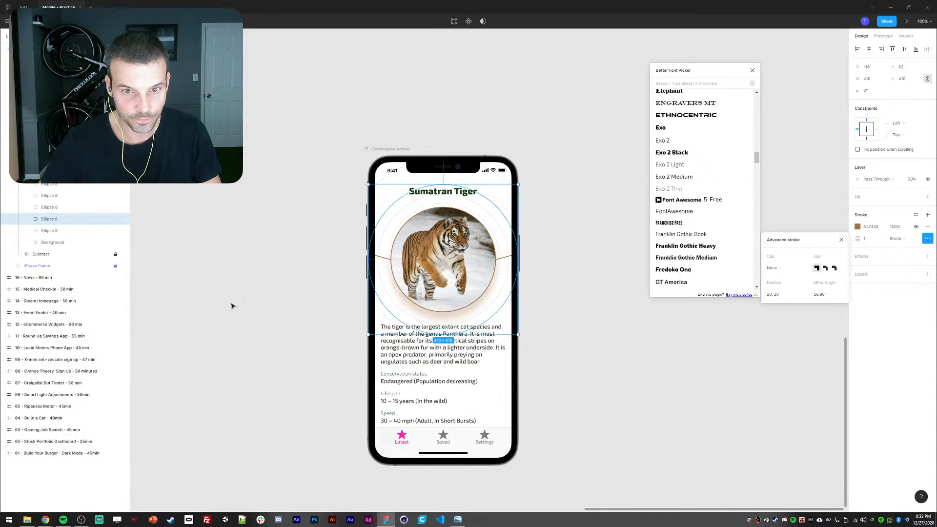
{"action": "left_click", "coordinate": [345, 309]}
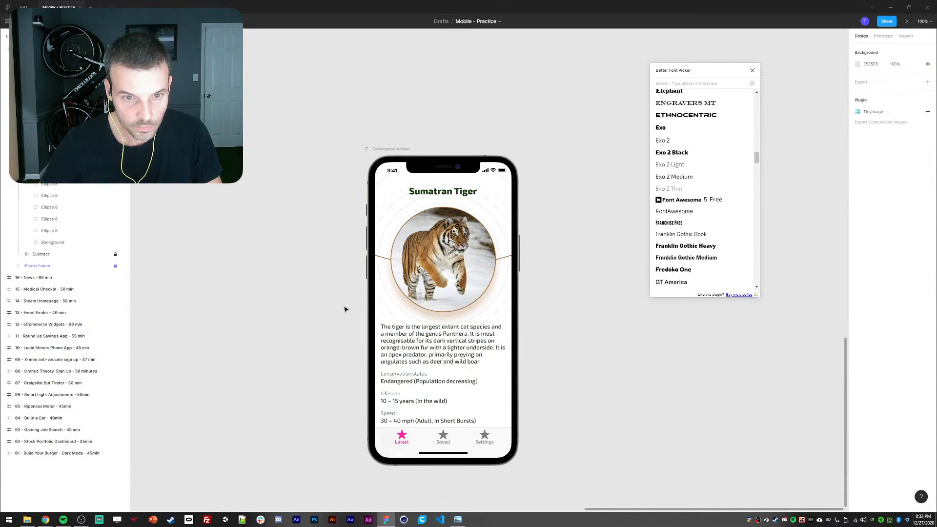
- Resize the duplicated ring to about 514 by 514 and the faint ring inside it to about 398 by 398, both centered on the tiger image
{"action": "left_click", "coordinate": [402, 203]}
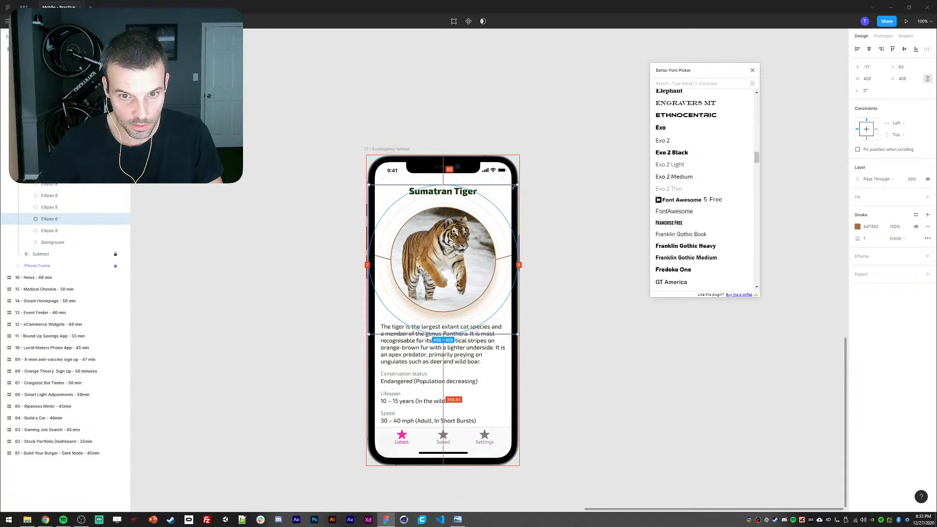
{"action": "left_click", "coordinate": [540, 205]}
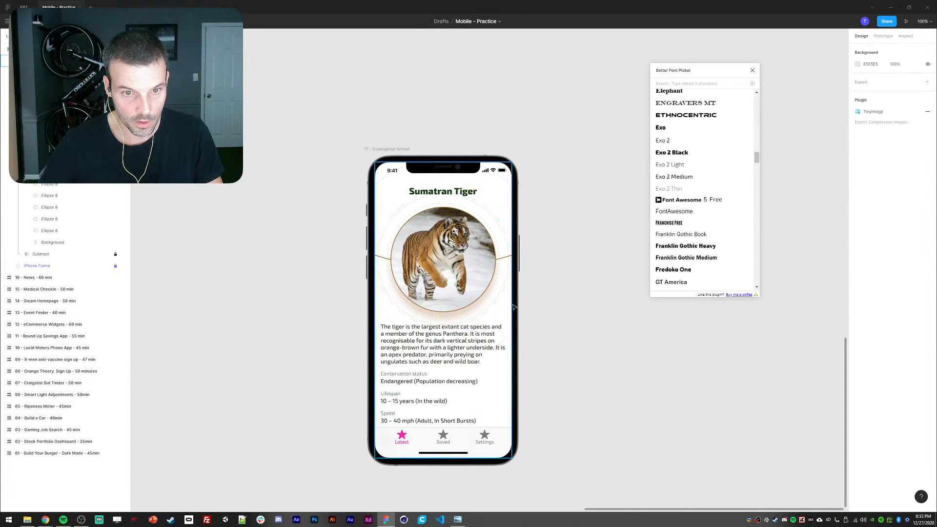
{"action": "left_click", "coordinate": [476, 201]}
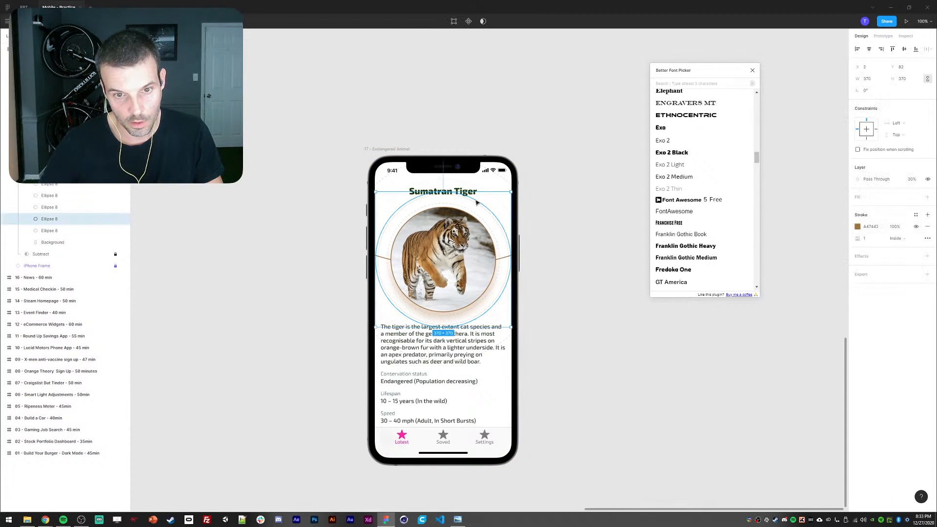
{"action": "left_click_drag", "start_coordinate": [511, 193], "coordinate": [529, 173]}
{"action": "left_click", "coordinate": [559, 299]}
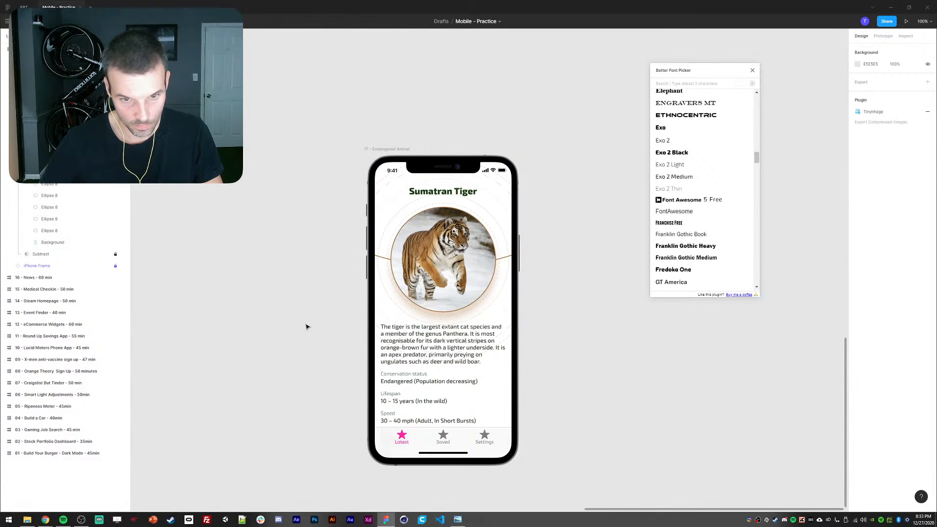
{"action": "left_click", "coordinate": [404, 207], "text": "ctrl"}
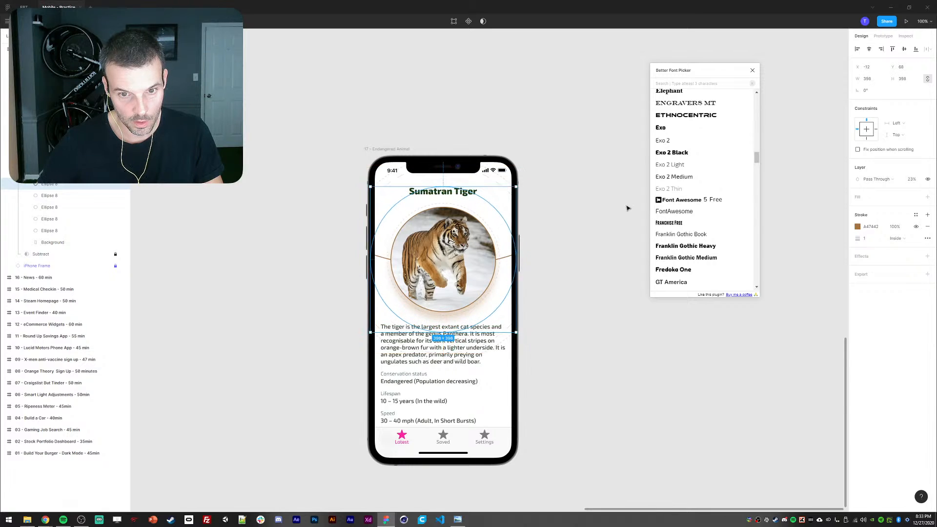
{"action": "left_click", "coordinate": [569, 297]}
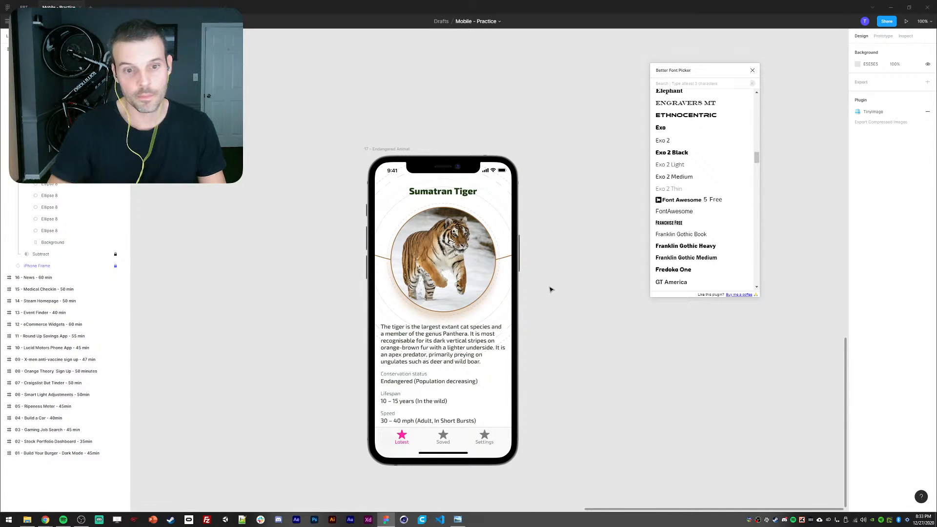
- Raise the opacity of the innermost dashed ring around the tiger image to 70%
{"action": "left_click", "coordinate": [415, 214], "text": "ctrl"}
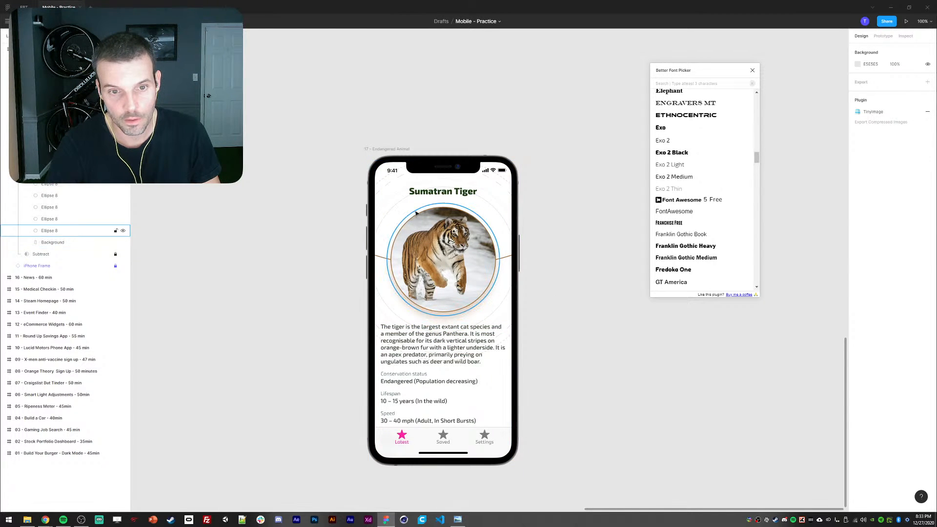
{"action": "key", "text": "5"}
{"action": "left_click", "coordinate": [351, 240]}
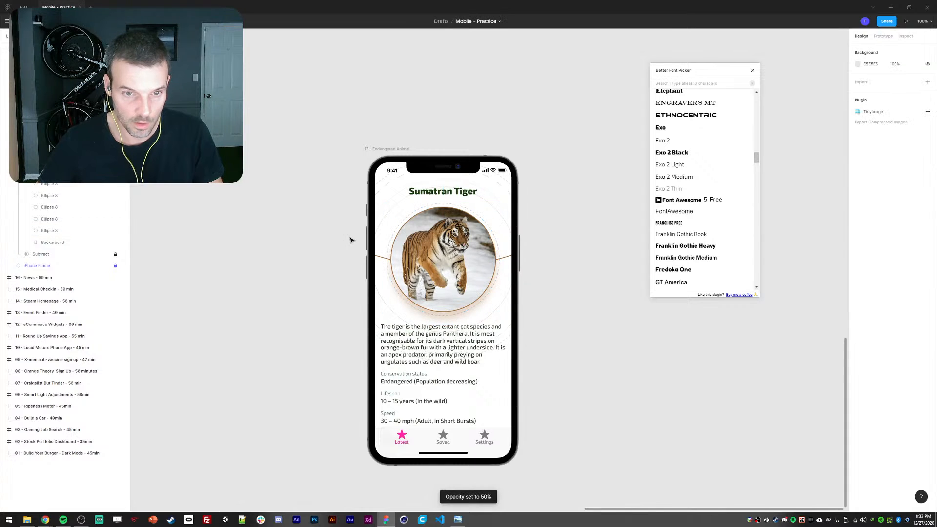
{"action": "left_click", "coordinate": [393, 218], "text": "ctrl"}
{"action": "key", "text": "7"}
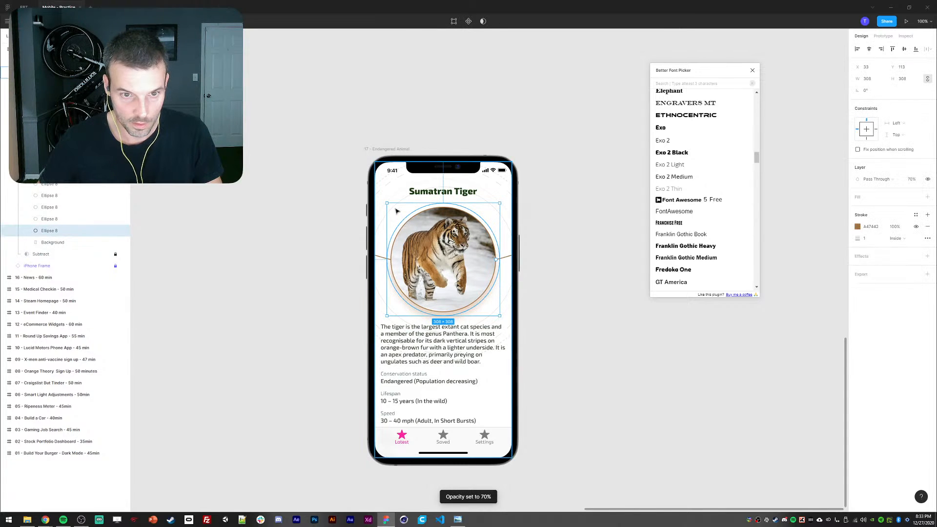
- Fade the rings outward by setting the 398-wide ring to 50% opacity, the 514-wide ring to 10% and the outermost ring to 5%
{"action": "left_click", "coordinate": [397, 199], "text": "ctrl"}
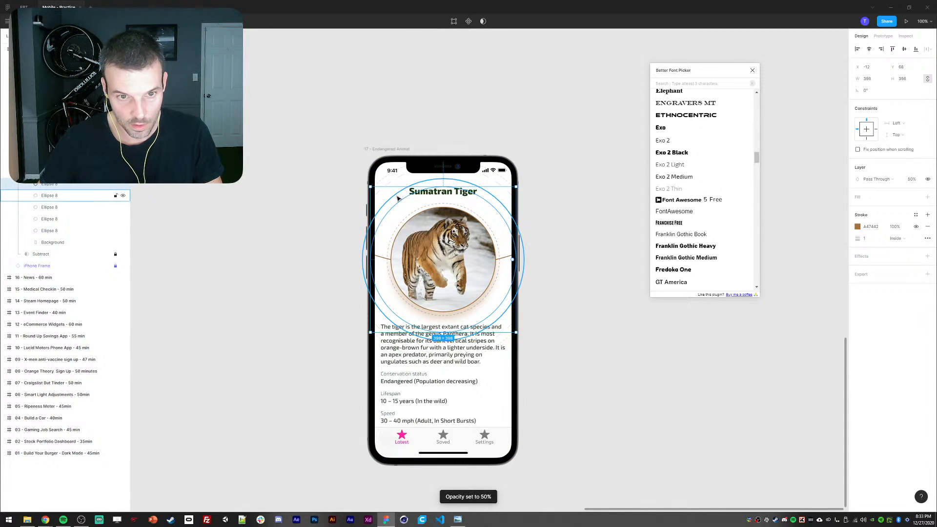
{"action": "key", "text": "5"}
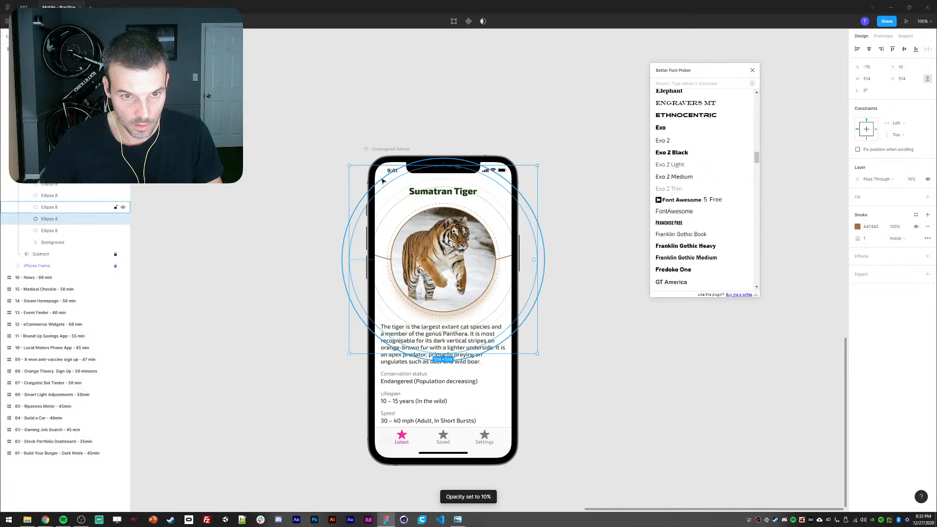
{"action": "left_click", "coordinate": [385, 183], "text": "ctrl"}
{"action": "key", "text": "0"}
{"action": "key", "text": "5"}
{"action": "left_click", "coordinate": [318, 278]}
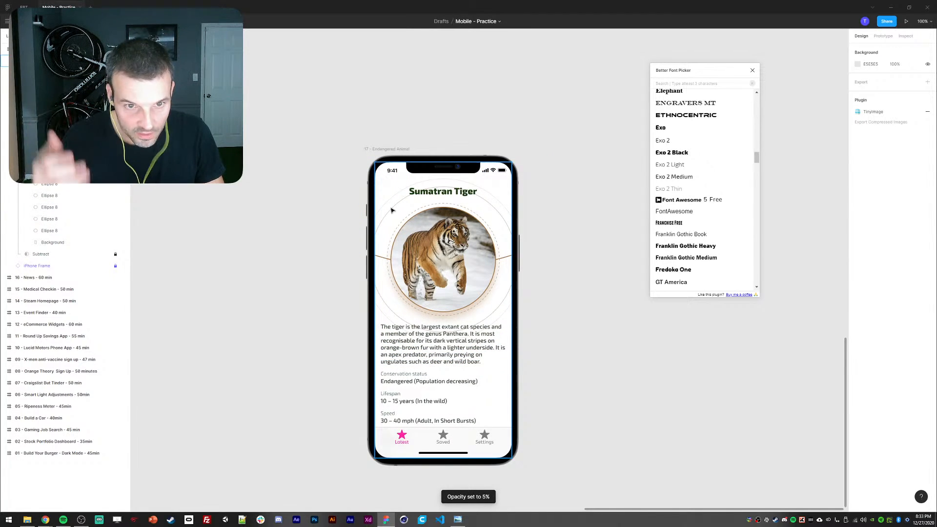
{"action": "left_click", "coordinate": [389, 181], "text": "ctrl"}
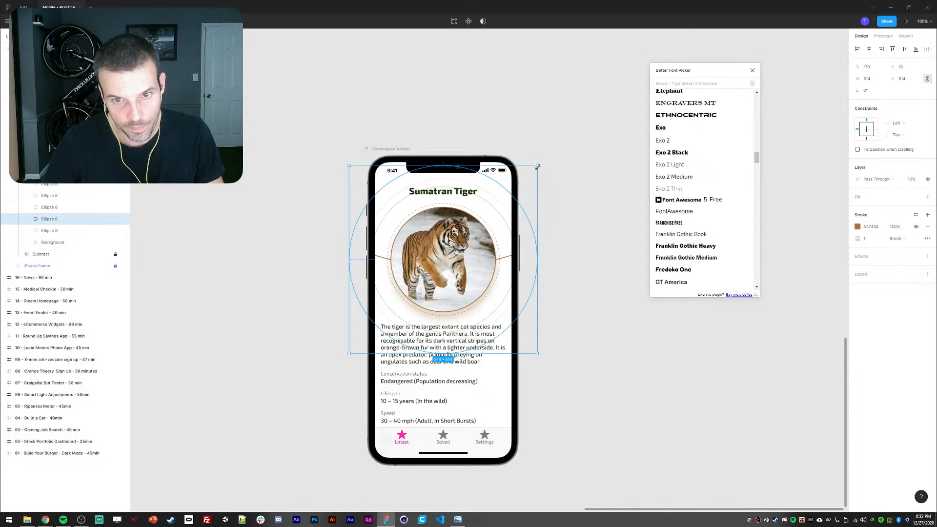
{"action": "left_click", "coordinate": [562, 216]}
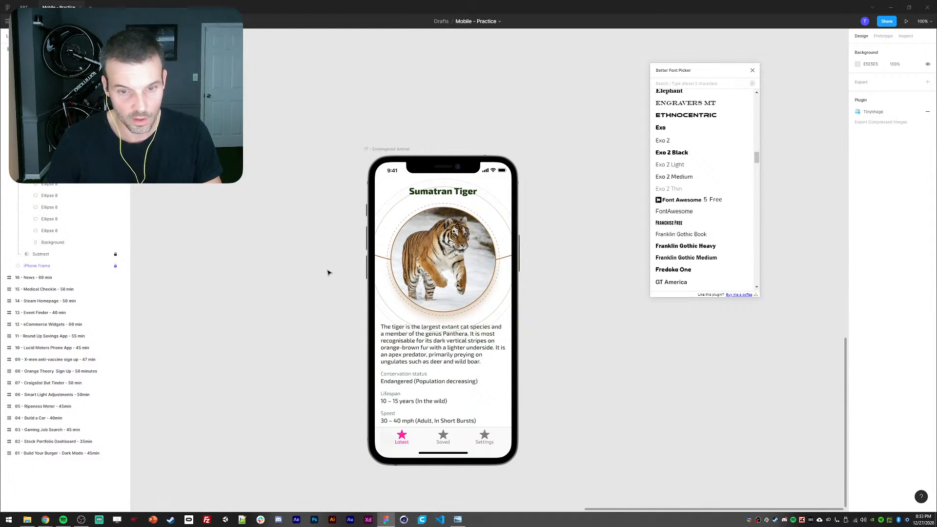
- Change the dash pattern of the innermost ring around the tiger image, keeping its stroke width at 1
{"action": "left_click", "coordinate": [399, 227], "text": "ctrl"}
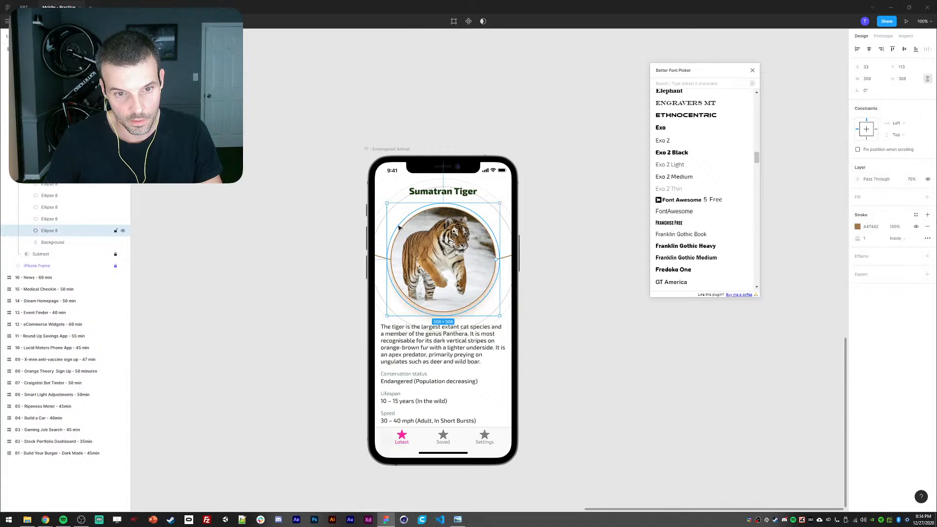
{"action": "left_click", "coordinate": [868, 258]}
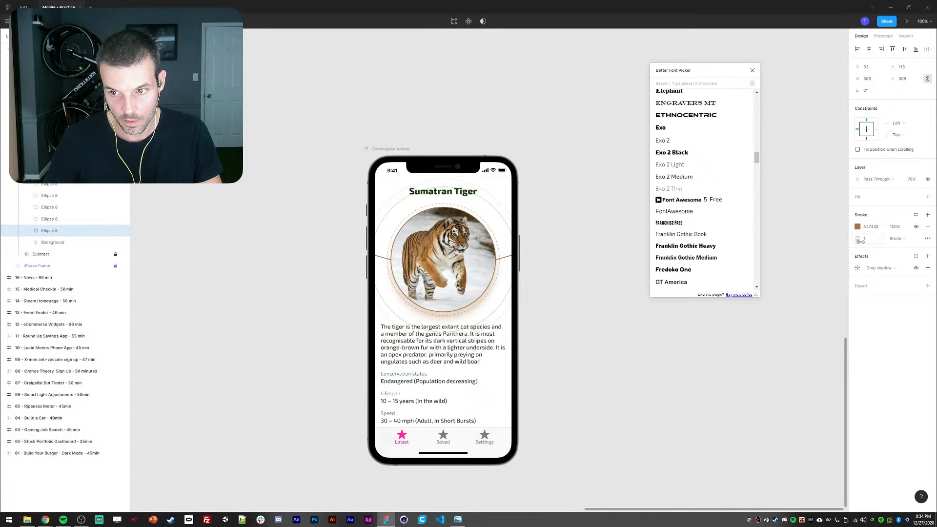
{"action": "left_click_drag", "start_coordinate": [851, 238], "coordinate": [925, 242]}
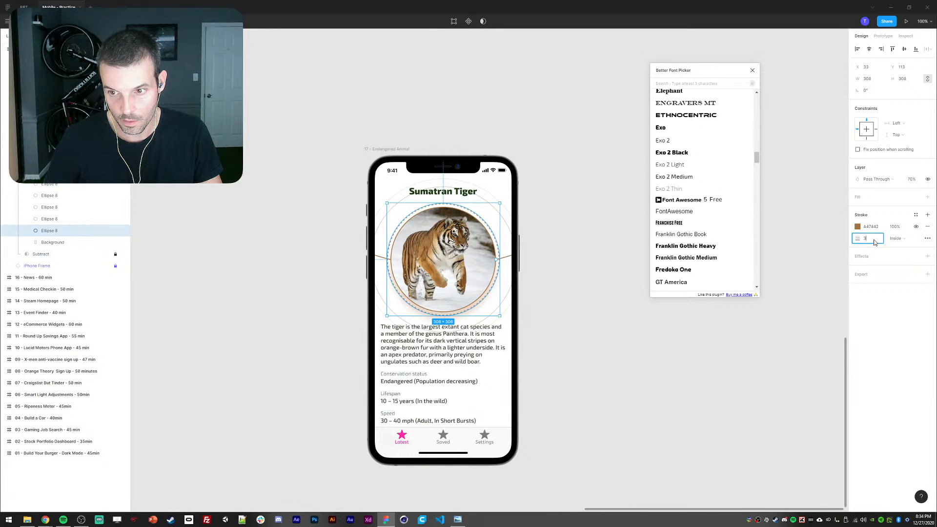
{"action": "key", "text": "ctrl+z"}
{"action": "left_click", "coordinate": [928, 238]}
{"action": "left_click_drag", "start_coordinate": [784, 295], "coordinate": [727, 305]}
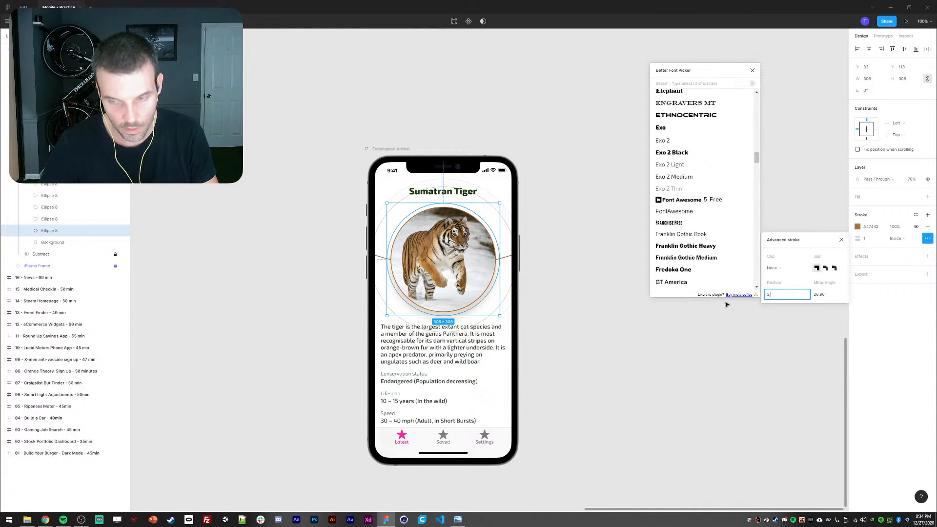
{"action": "left_click", "coordinate": [726, 304]}
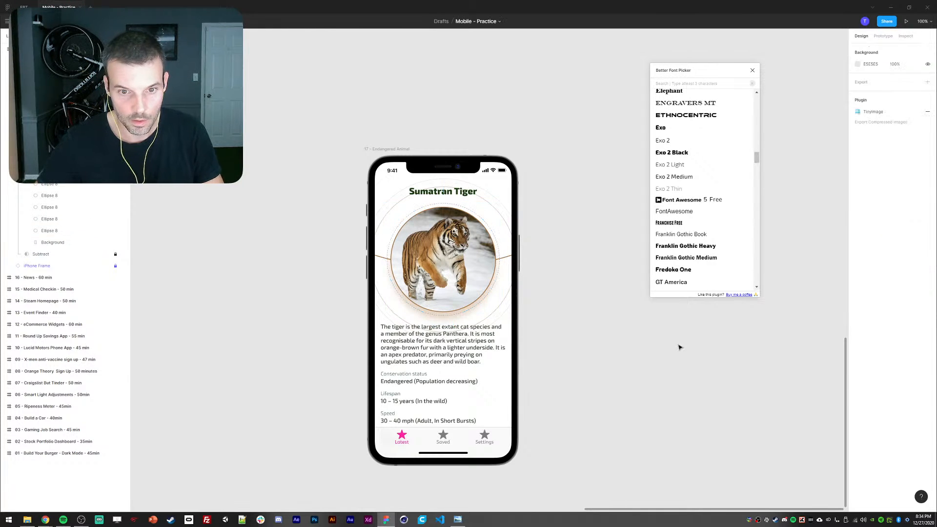
{"action": "left_click", "coordinate": [404, 220]}
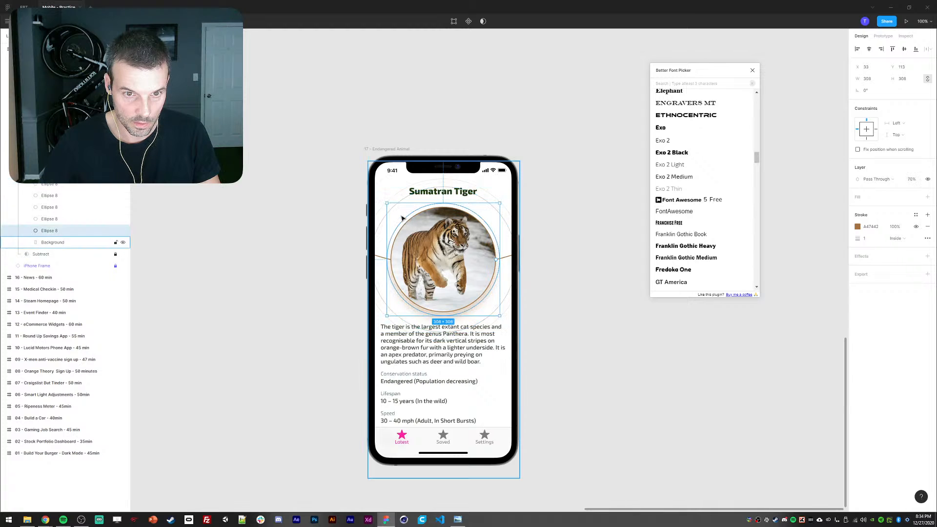
{"action": "left_click", "coordinate": [322, 231]}
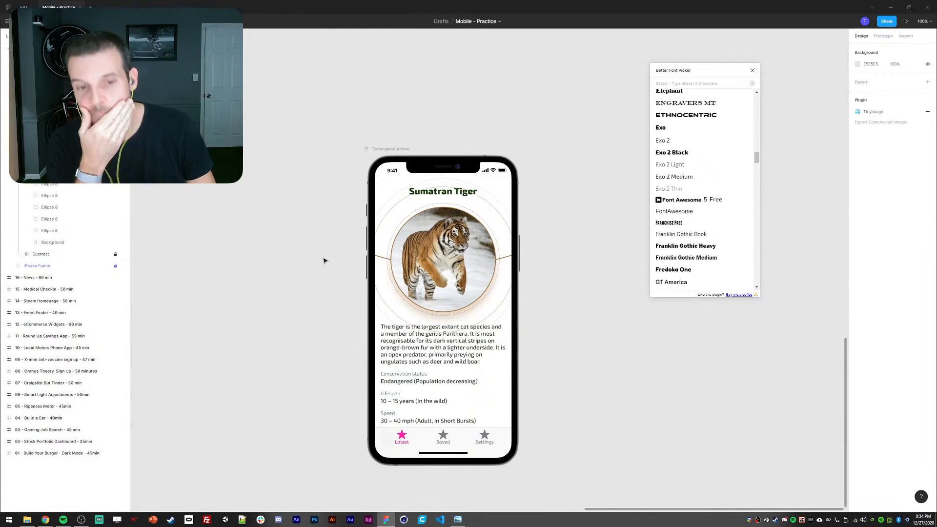
{"action": "left_click", "coordinate": [409, 350]}
{"action": "double_click", "coordinate": [412, 346]}
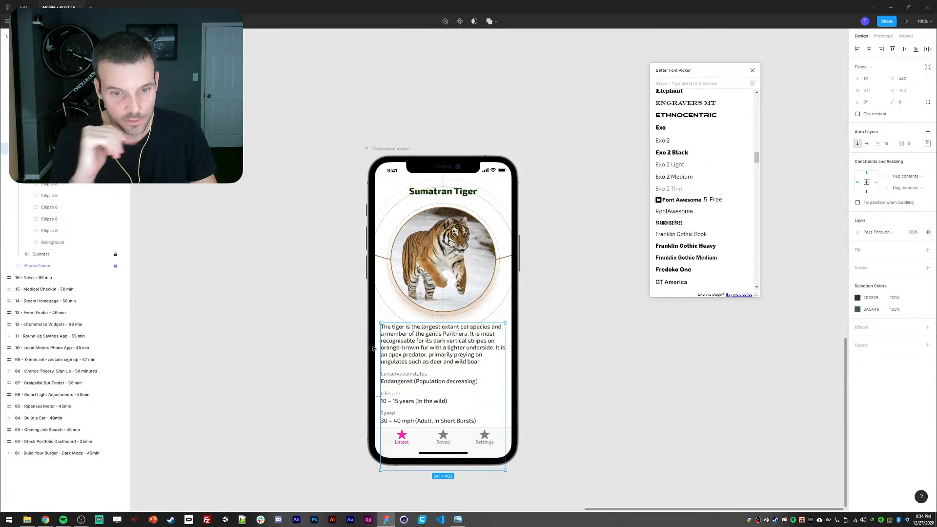
{"action": "left_click", "coordinate": [294, 292]}
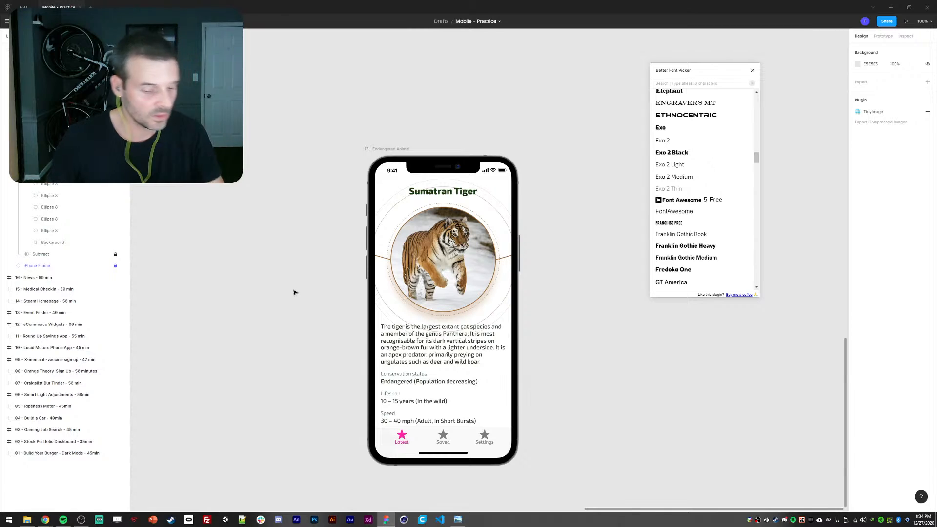
{"action": "key", "text": "Escape"}
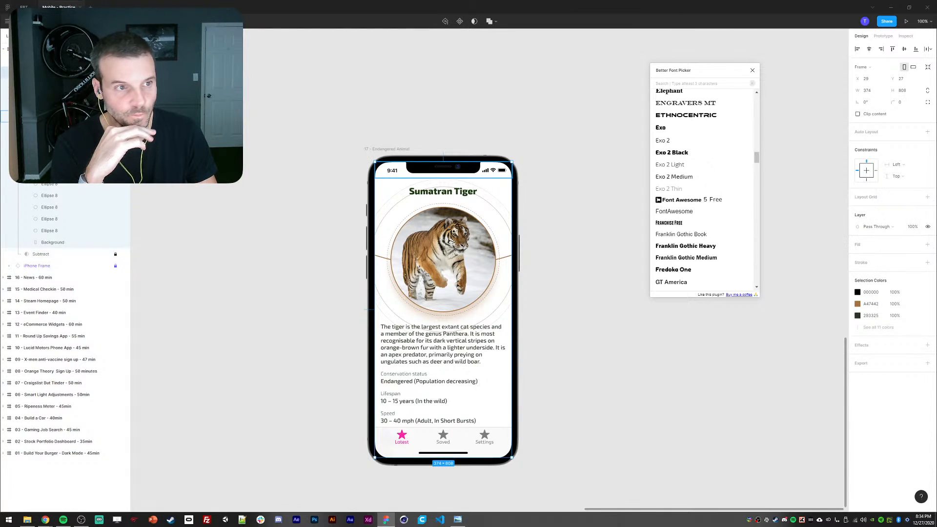
{"action": "left_click", "coordinate": [49, 136]}
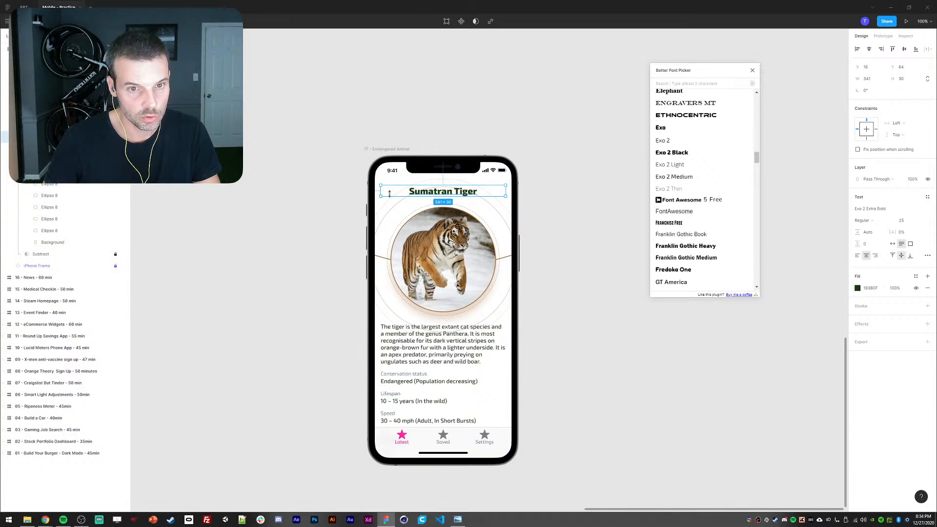
{"action": "left_click", "coordinate": [385, 260]}
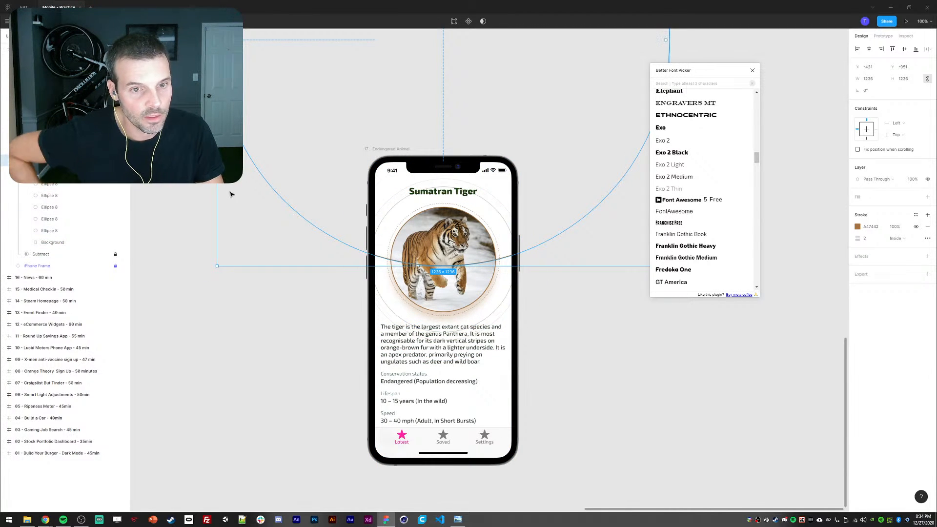
- Group the tiger image with its surrounding rings, leaving out the description text and the large arc
{"action": "left_click_drag", "start_coordinate": [51, 235], "coordinate": [50, 235]}
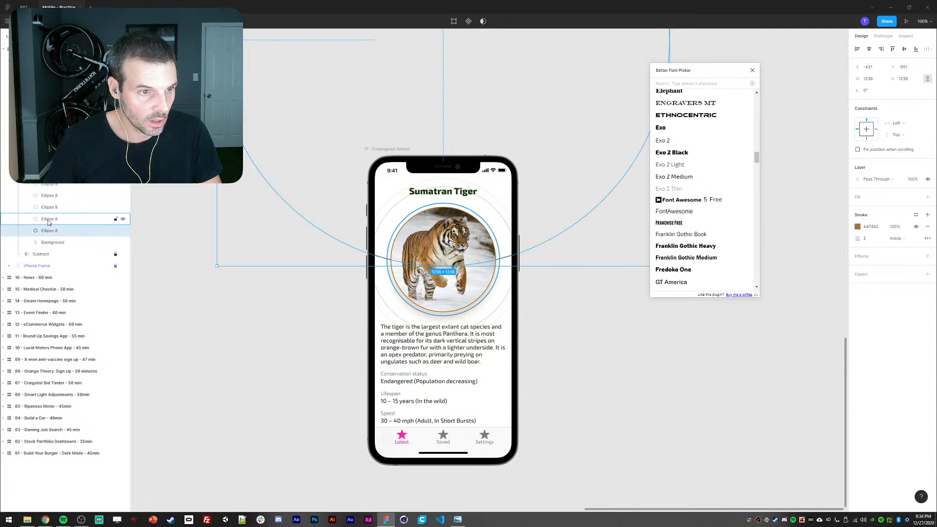
{"action": "left_click", "coordinate": [49, 219]}
{"action": "left_click", "coordinate": [49, 160], "text": "shift"}
{"action": "left_click", "coordinate": [50, 148], "text": "shift"}
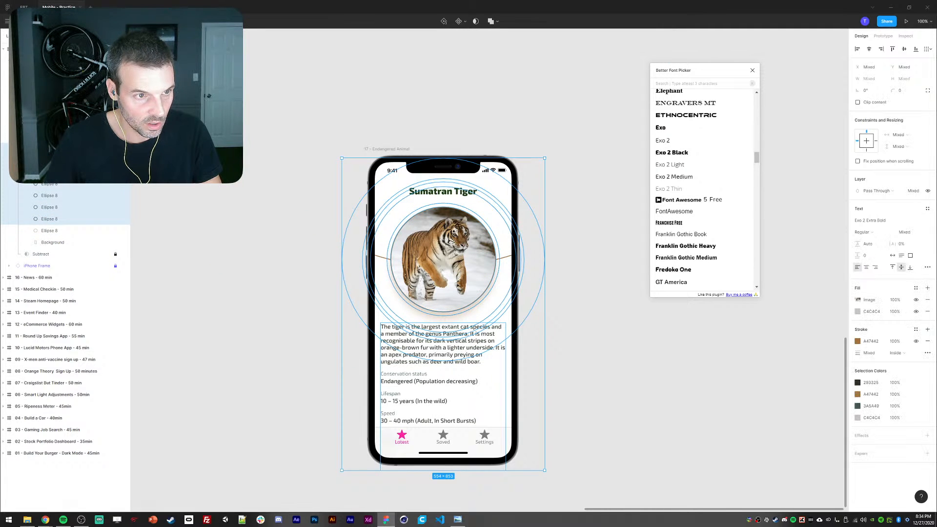
{"action": "left_click", "coordinate": [163, 291]}
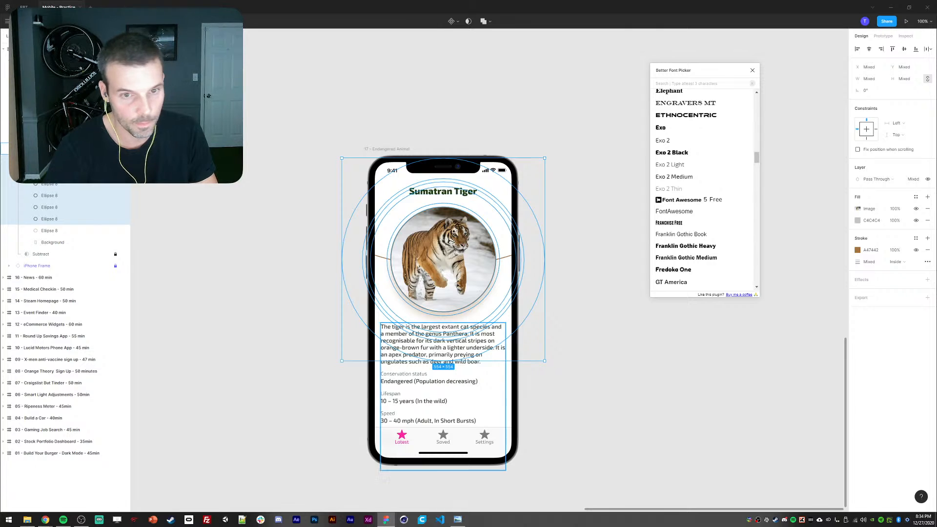
{"action": "key", "text": "ctrl+g"}
{"action": "scroll", "coordinate": [265, 171], "scroll_direction": "up", "scroll_amount": 1}
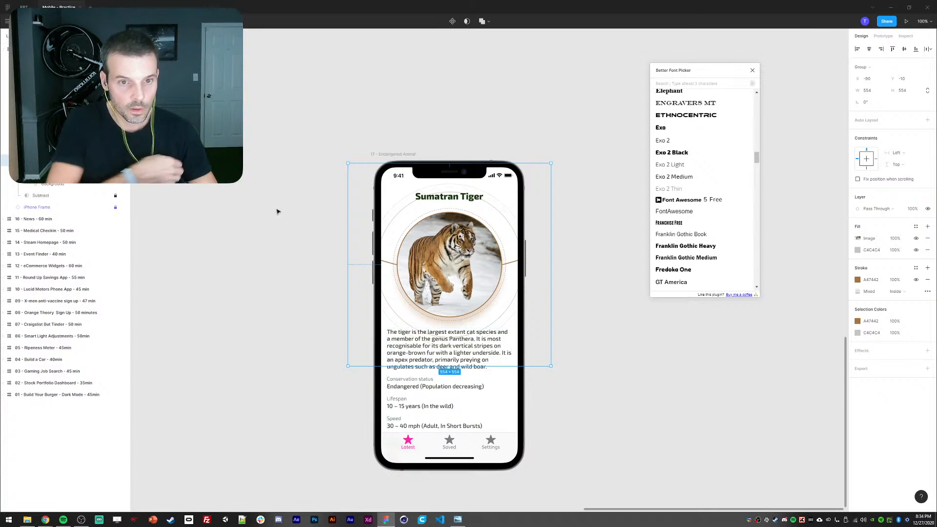
- Try to rotate the tiger image group together with the large arc that passes behind it
{"action": "left_click_drag", "start_coordinate": [267, 273], "coordinate": [232, 238]}
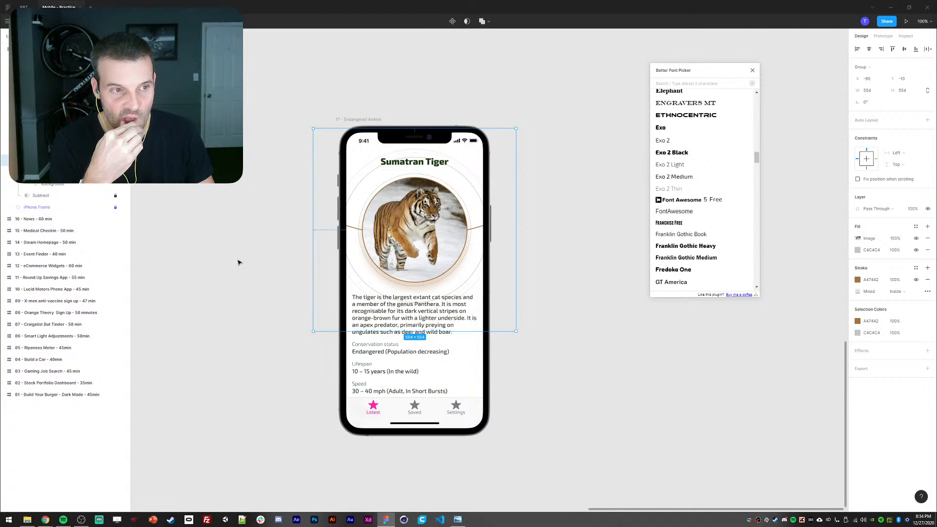
{"action": "left_click_drag", "start_coordinate": [259, 166], "coordinate": [257, 175]}
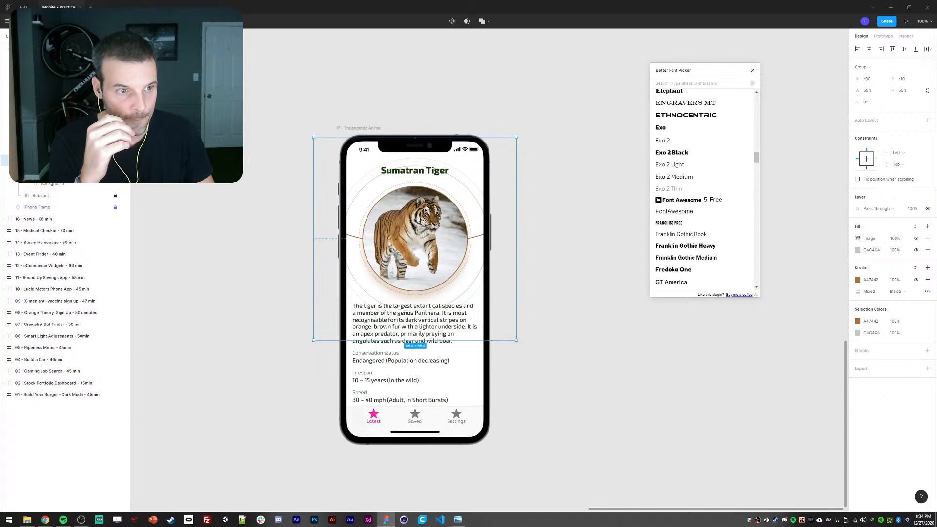
{"action": "left_click", "coordinate": [353, 237], "text": "shift"}
{"action": "left_click_drag", "start_coordinate": [208, 251], "coordinate": [207, 332]}
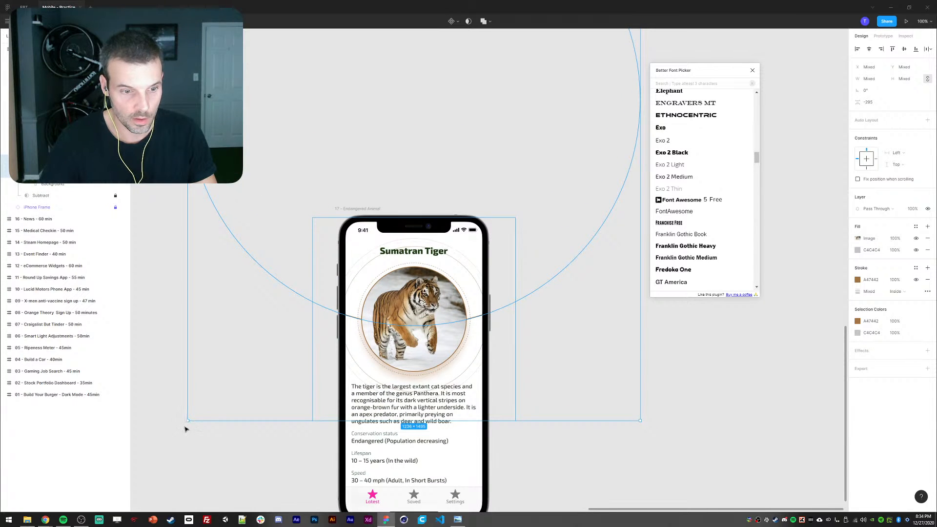
{"action": "left_click_drag", "start_coordinate": [185, 425], "coordinate": [290, 356]}
{"action": "key", "text": "ctrl+z"}
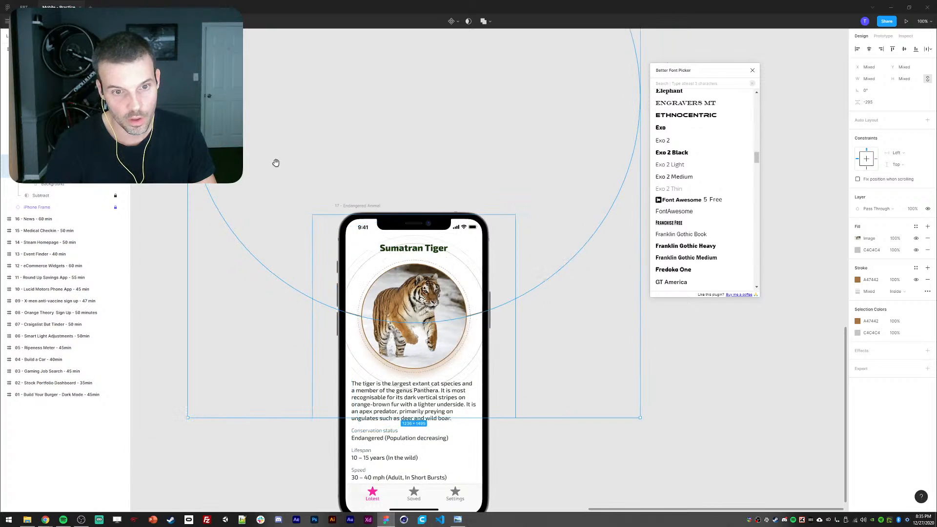
{"action": "left_click_drag", "start_coordinate": [276, 162], "coordinate": [276, 238]}
{"action": "left_click_drag", "start_coordinate": [320, 153], "coordinate": [328, 188]}
{"action": "key", "text": "minus"}
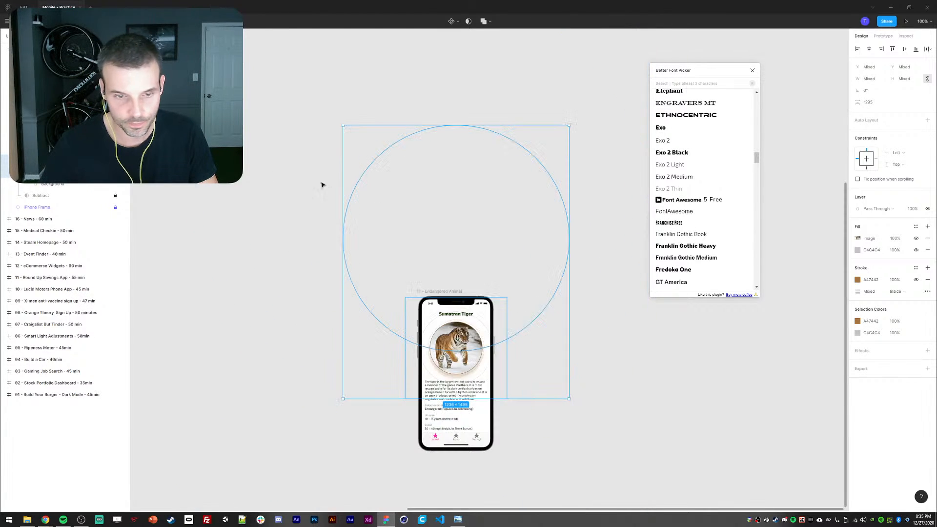
{"action": "left_click_drag", "start_coordinate": [421, 74], "coordinate": [406, 65]}
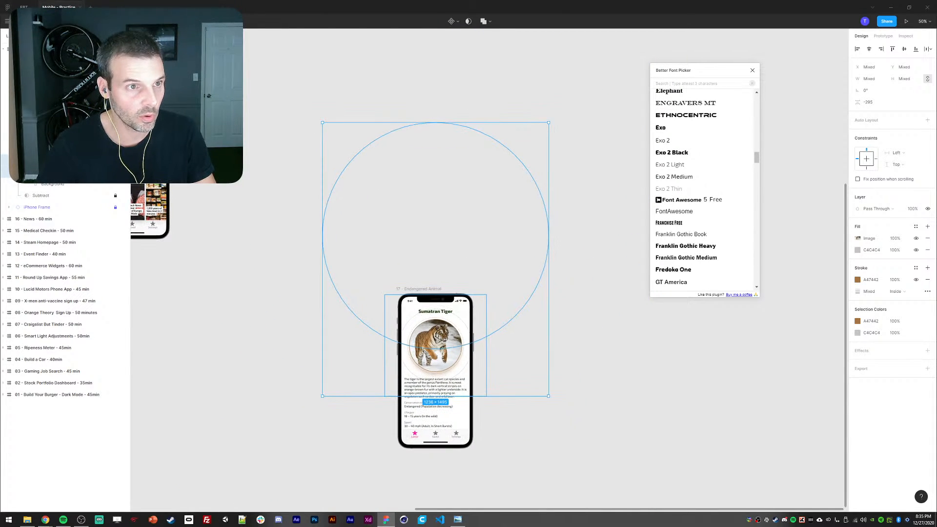
- Switch to the Chrome browser and search Google for "figma pivot point" in a new tab
{"action": "mouse_move", "coordinate": [45, 520]}
{"action": "left_click", "coordinate": [137, 490]}
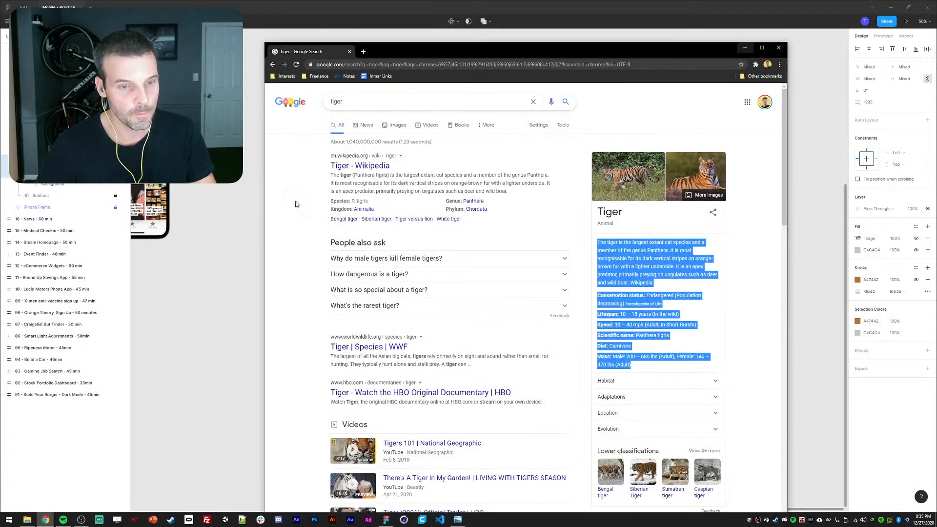
{"action": "left_click", "coordinate": [364, 51]}
{"action": "type", "text": "figma pivot point"}
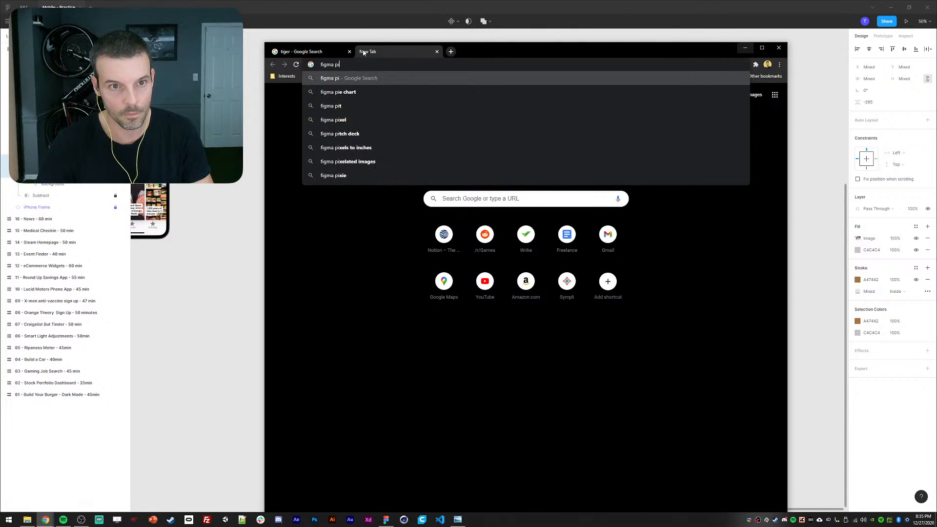
{"action": "key", "text": "Return"}
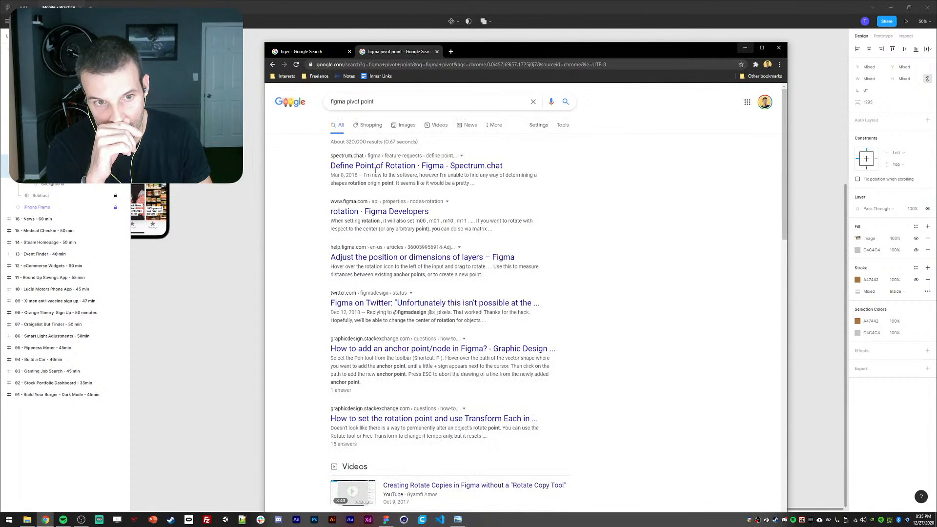
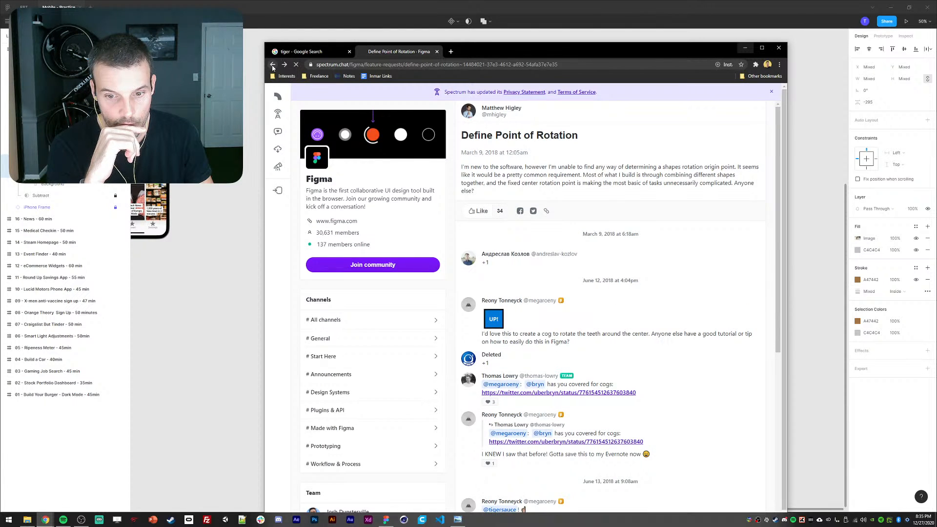
- Check the Figma Developers page on rotation and the remaining search results for a way to change the pivot point
{"action": "left_click", "coordinate": [272, 66]}
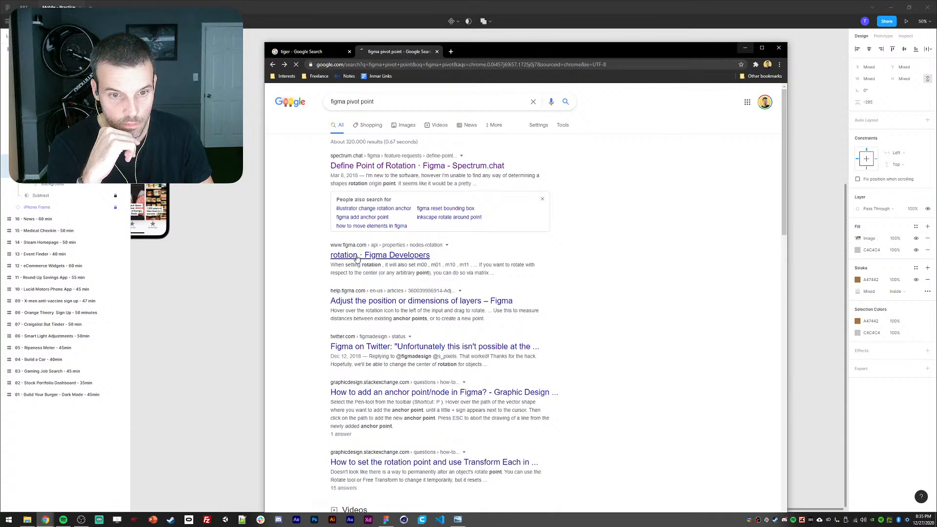
{"action": "left_click", "coordinate": [357, 257]}
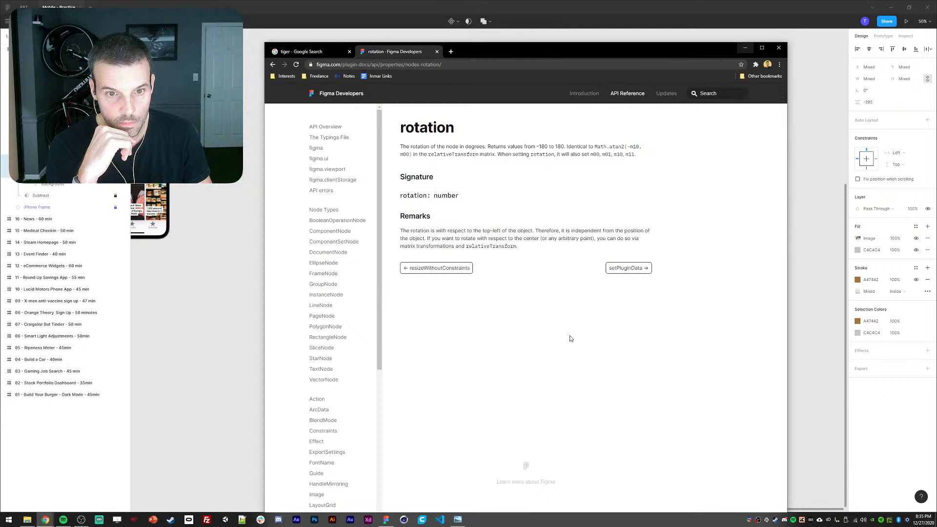
{"action": "left_click", "coordinate": [273, 65]}
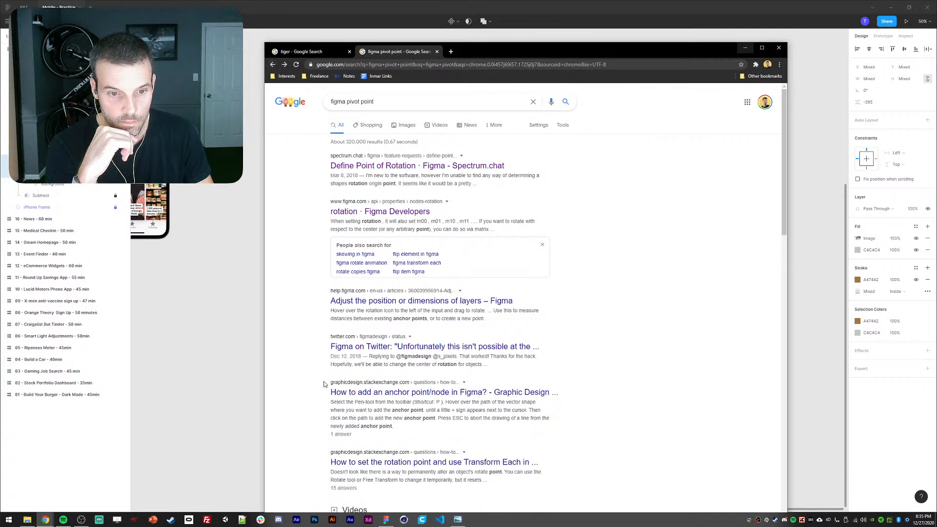
{"action": "scroll", "coordinate": [367, 353], "scroll_direction": "down", "scroll_amount": 2}
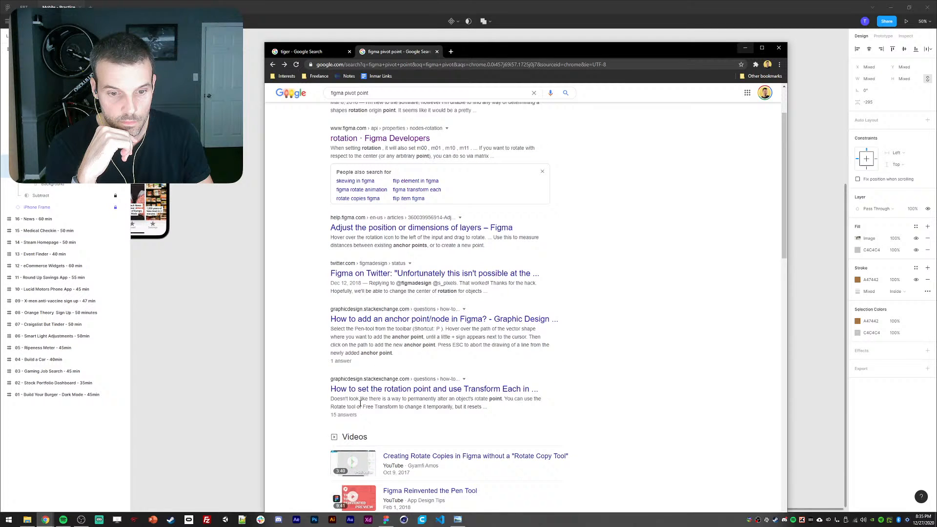
- Return to Figma, hide the group containing the tiger image and its rings, and duplicate that group
{"action": "left_click", "coordinate": [228, 328]}
{"action": "left_click_drag", "start_coordinate": [337, 254], "coordinate": [339, 187]}
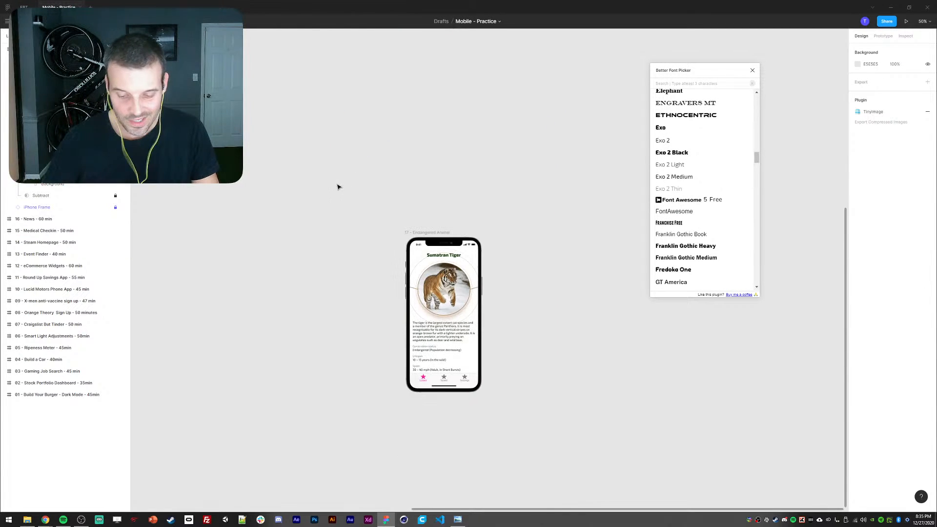
{"action": "key", "text": "ctrl+plus"}
{"action": "left_click_drag", "start_coordinate": [263, 171], "coordinate": [281, 114]}
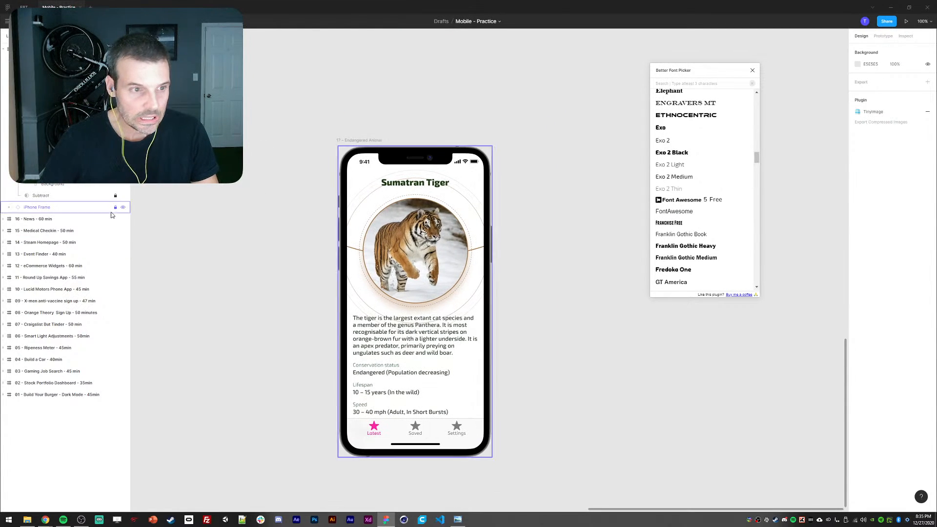
{"action": "left_click", "coordinate": [383, 250]}
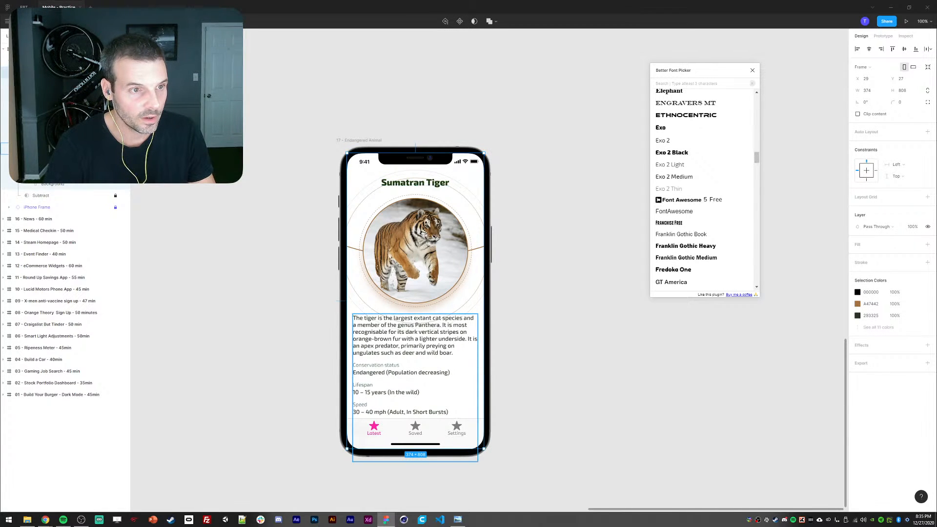
{"action": "left_click", "coordinate": [44, 160]}
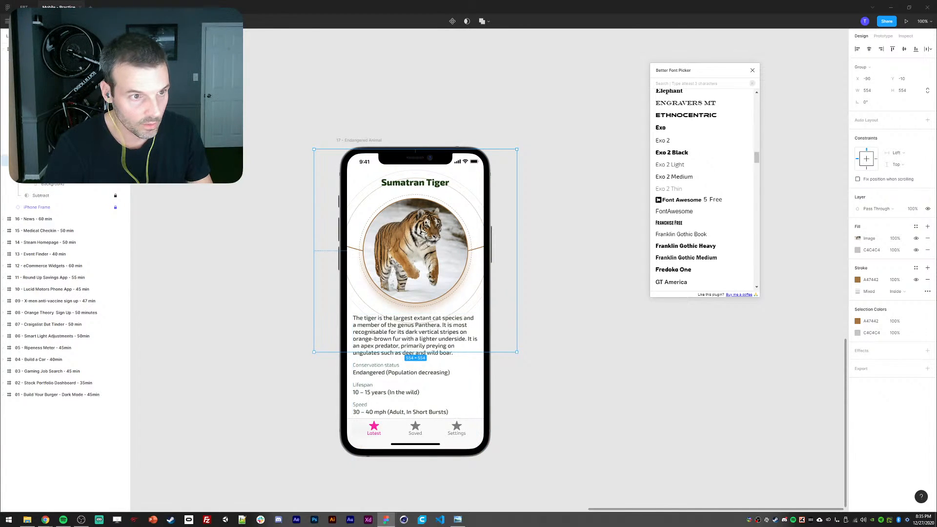
{"action": "left_click", "coordinate": [123, 160]}
{"action": "key", "text": "ctrl+d"}
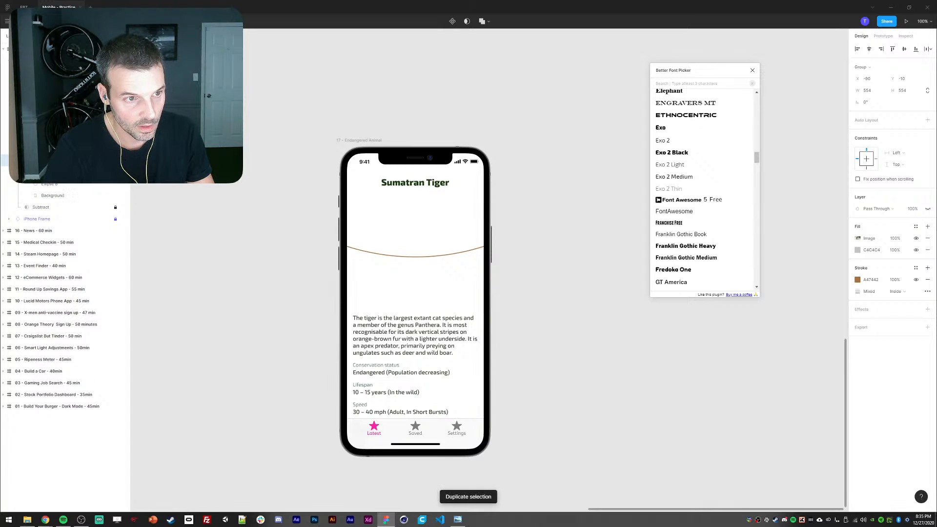
- Make the duplicated group with the tiger image and rings visible on the screen
{"action": "left_click", "coordinate": [123, 160]}
{"action": "left_click", "coordinate": [205, 295]}
- Switch to Chrome, close the "figma pivot point" tab and search Google Images for "giraffe"
{"action": "left_click", "coordinate": [45, 520]}
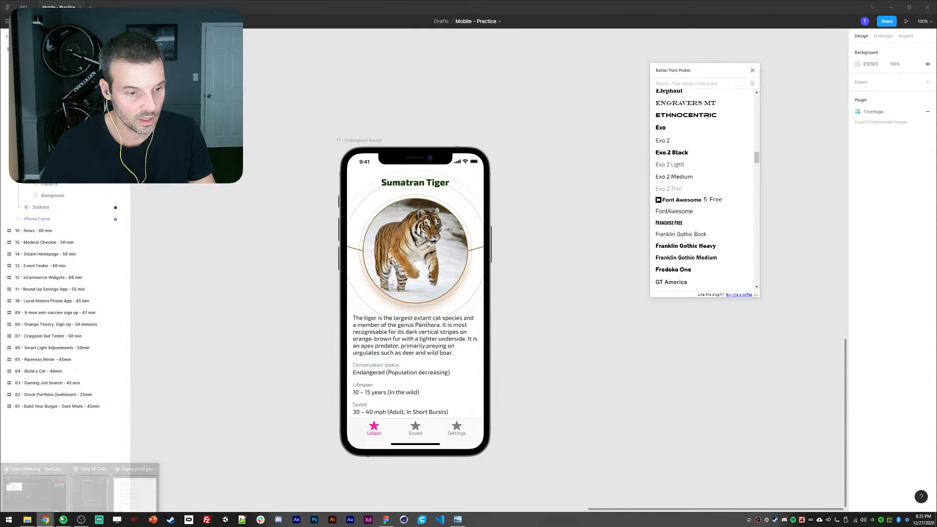
{"action": "left_click", "coordinate": [153, 469]}
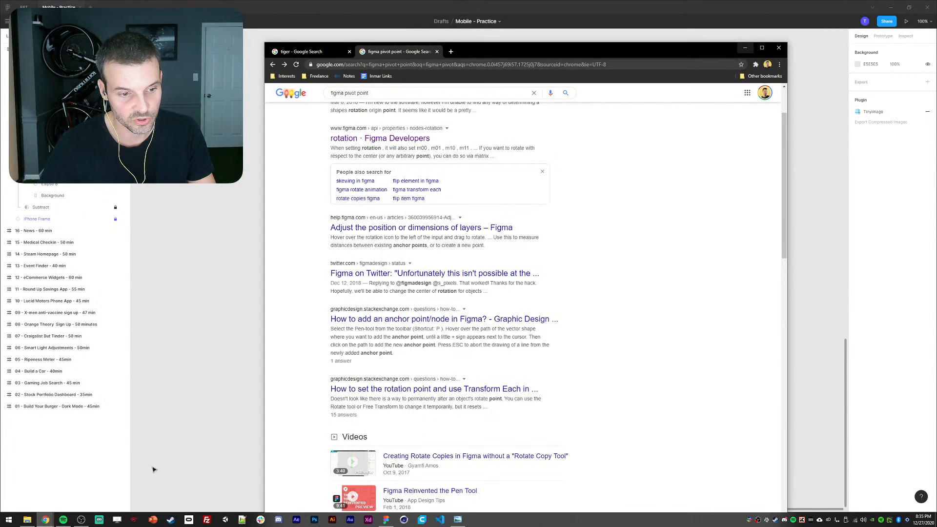
{"action": "left_click", "coordinate": [437, 52]}
{"action": "left_click_drag", "start_coordinate": [420, 101], "coordinate": [117, 74]}
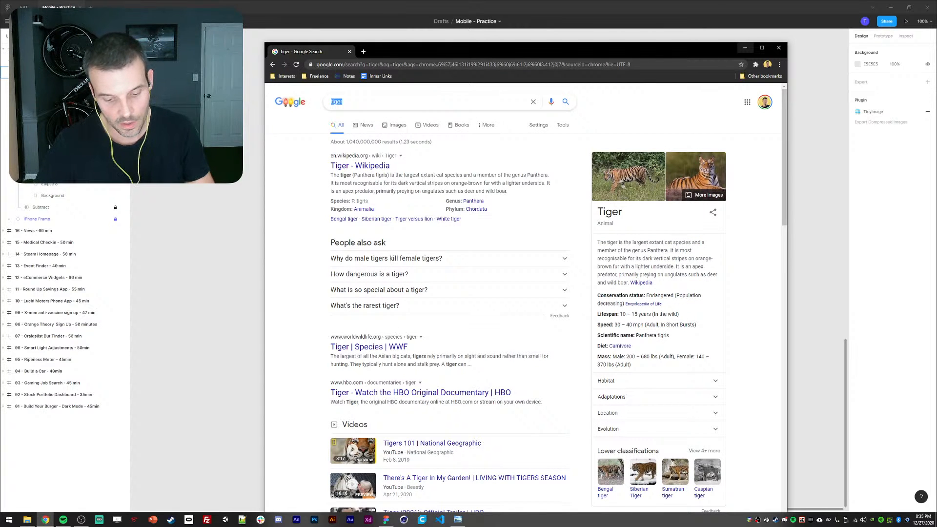
{"action": "type", "text": "giraffe"}
{"action": "key", "text": "Return"}
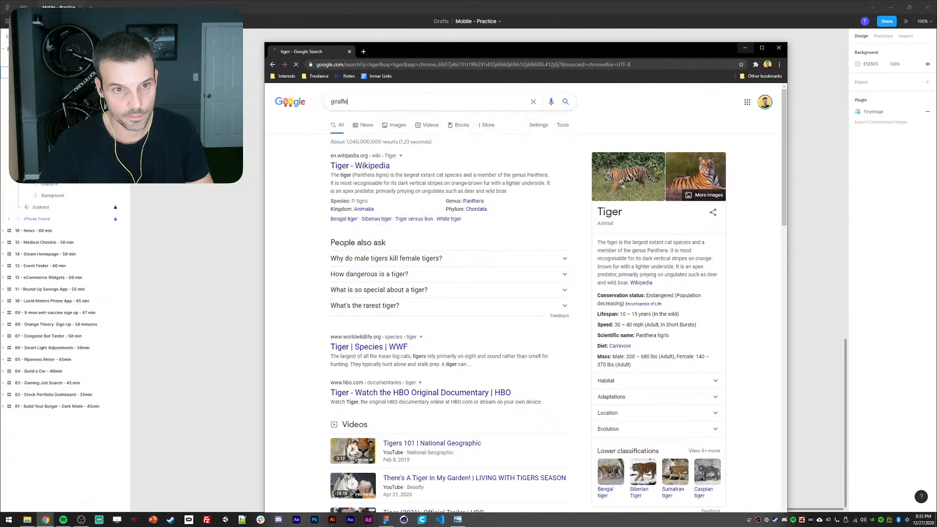
{"action": "left_click", "coordinate": [366, 125]}
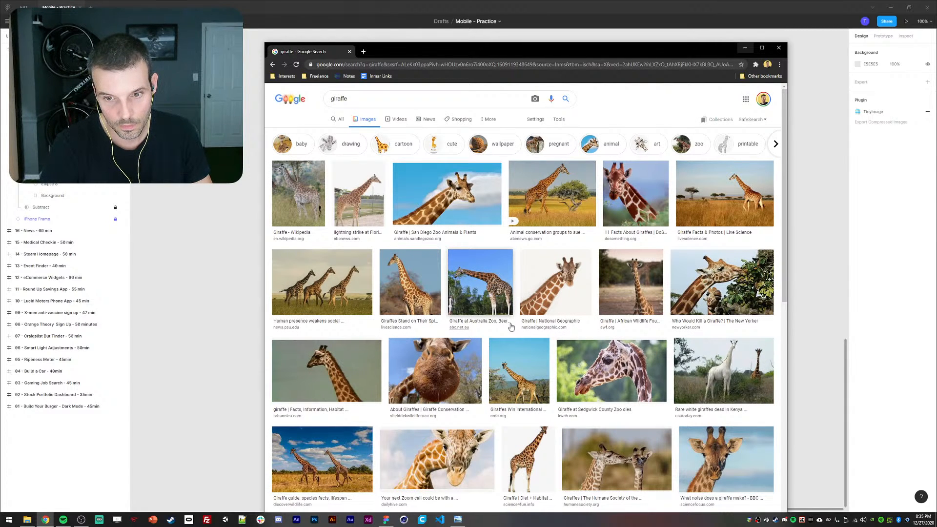
- Find the photo of two giraffes with crossed necks, open it full size, copy the image and return to Figma
{"action": "scroll", "coordinate": [312, 248], "scroll_direction": "down", "scroll_amount": 2}
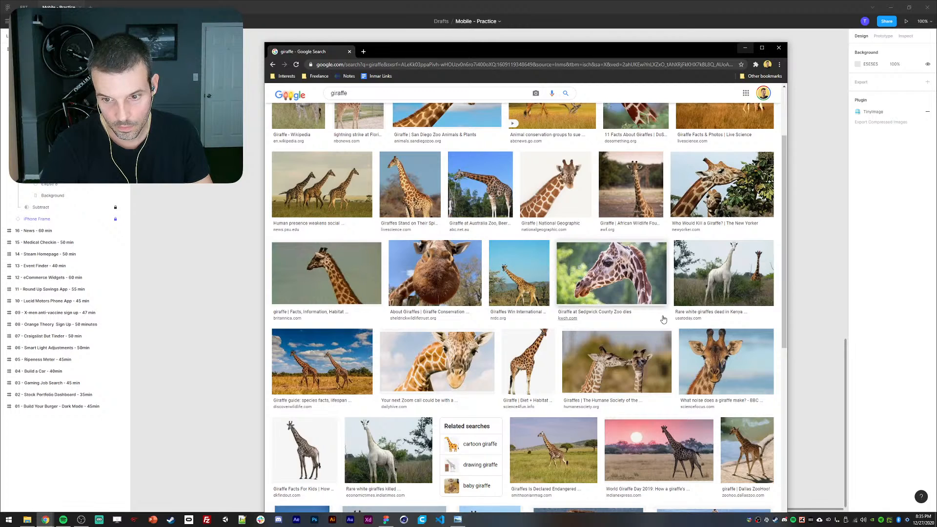
{"action": "scroll", "coordinate": [488, 293], "scroll_direction": "down", "scroll_amount": 2}
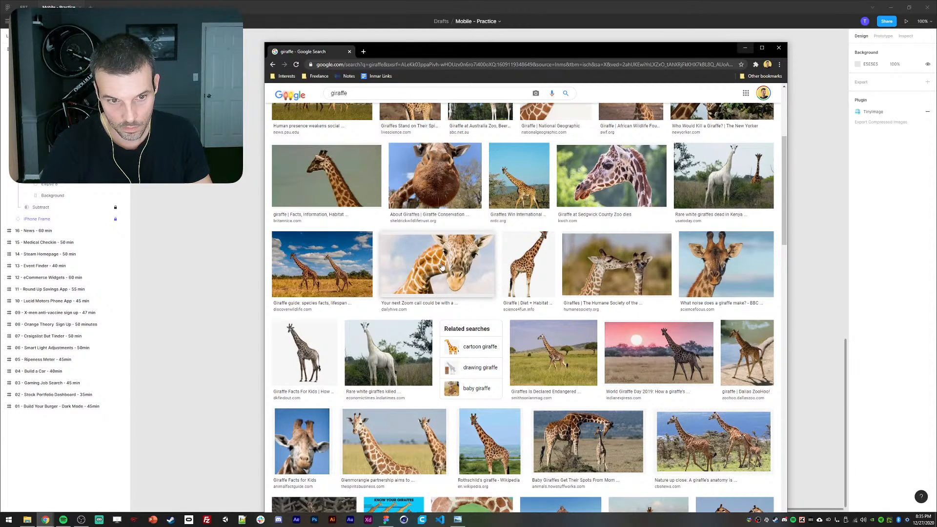
{"action": "scroll", "coordinate": [665, 371], "scroll_direction": "down", "scroll_amount": 2}
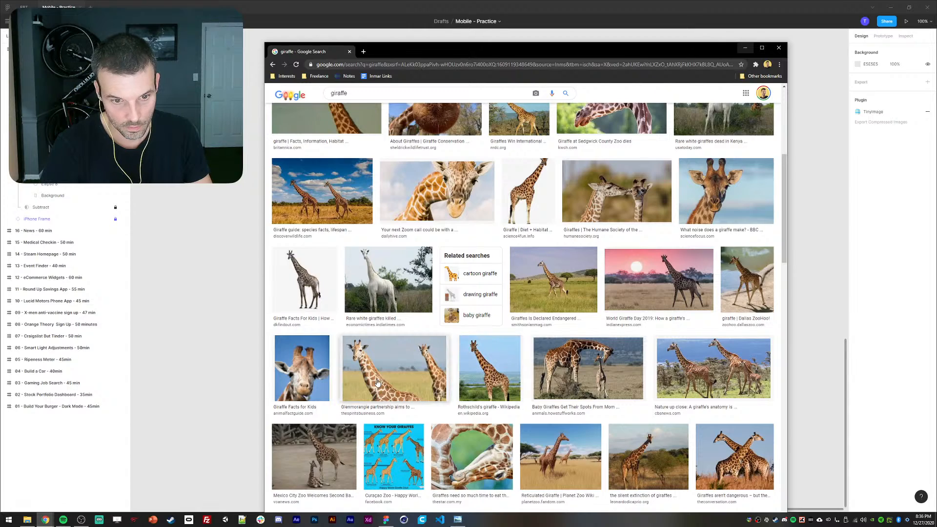
{"action": "scroll", "coordinate": [569, 376], "scroll_direction": "down", "scroll_amount": 2}
{"action": "left_click", "coordinate": [567, 392]}
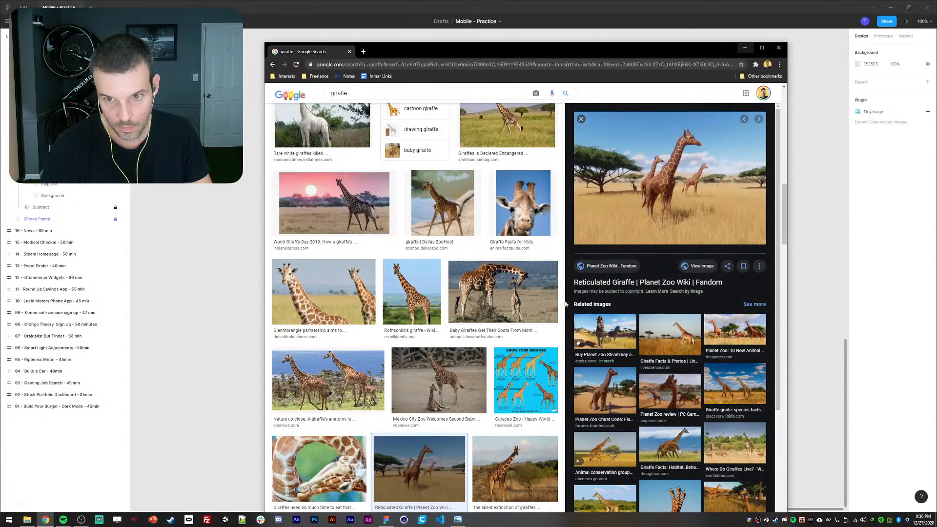
{"action": "left_click", "coordinate": [581, 119]}
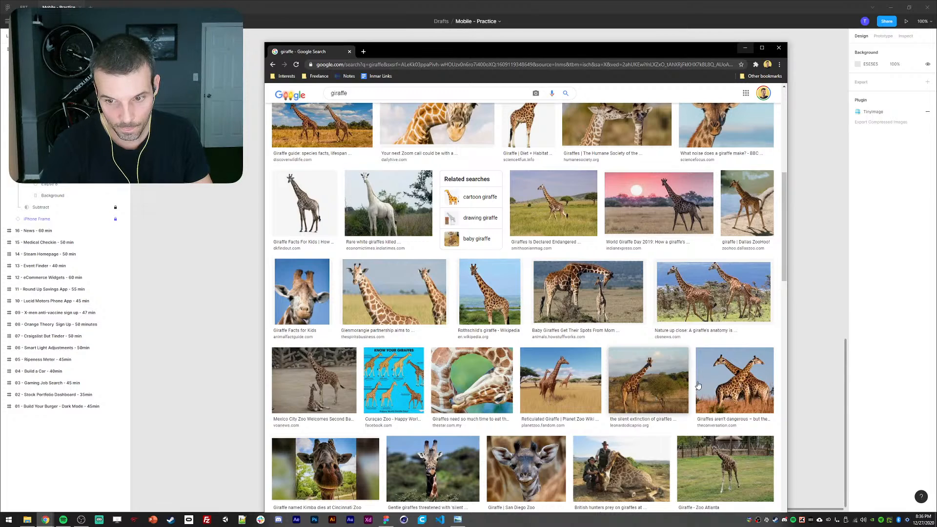
{"action": "left_click", "coordinate": [732, 383]}
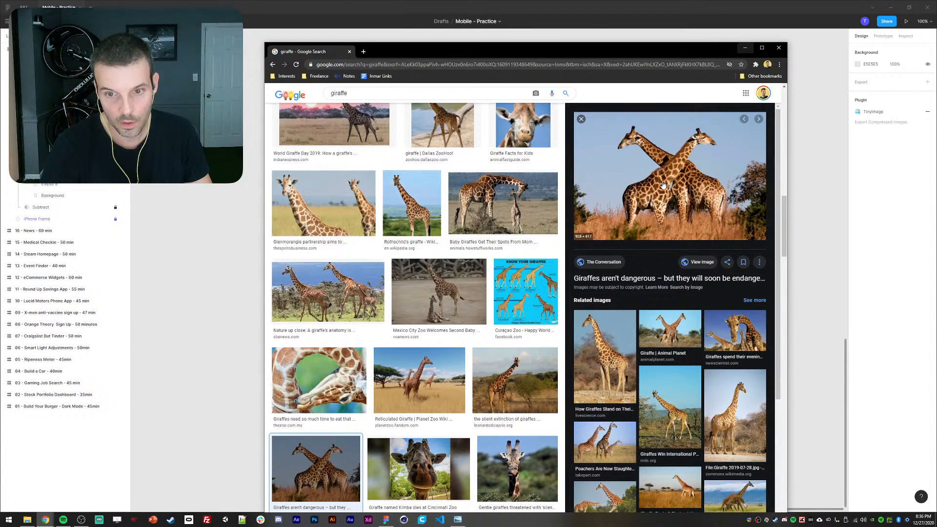
{"action": "left_click", "coordinate": [699, 261]}
{"action": "right_click", "coordinate": [503, 268]}
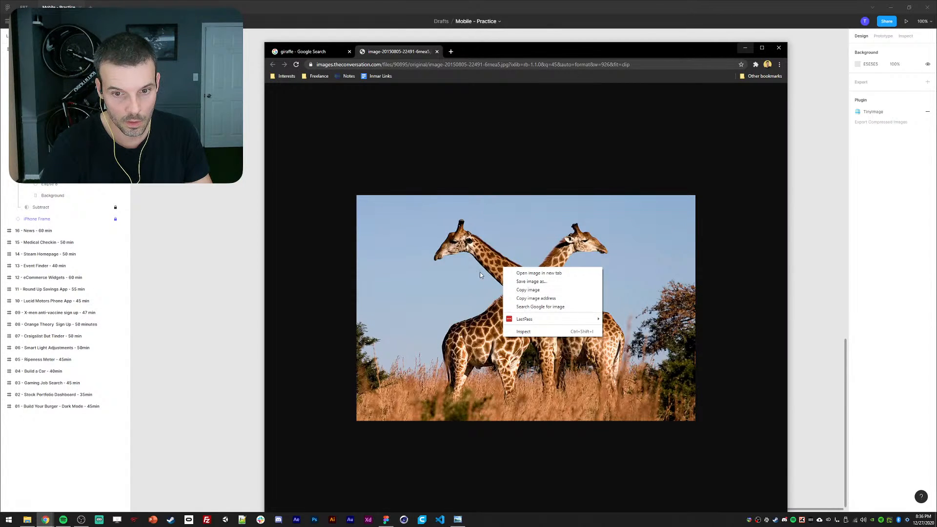
{"action": "left_click", "coordinate": [472, 26]}
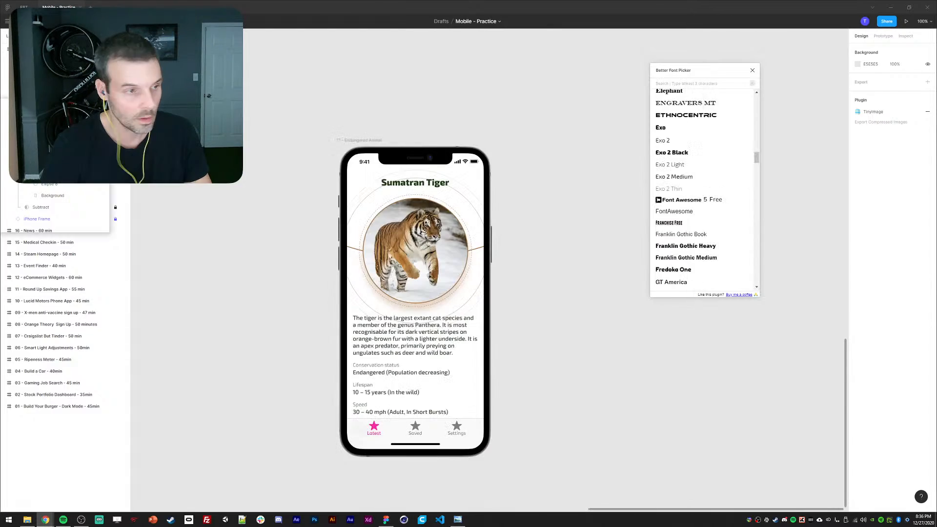
- Replace the tiger photo in the duplicated group's central circle with the copied giraffe image
{"action": "left_click", "coordinate": [409, 246]}
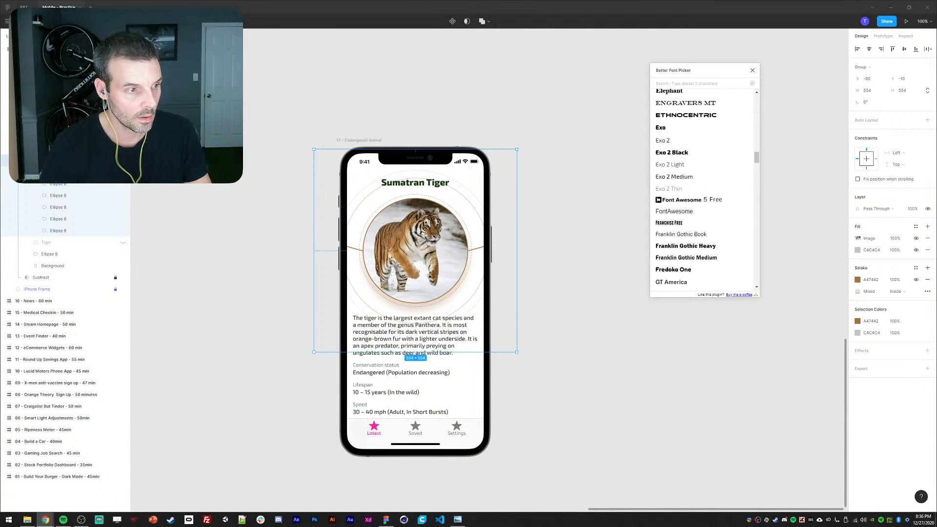
{"action": "double_click", "coordinate": [431, 251]}
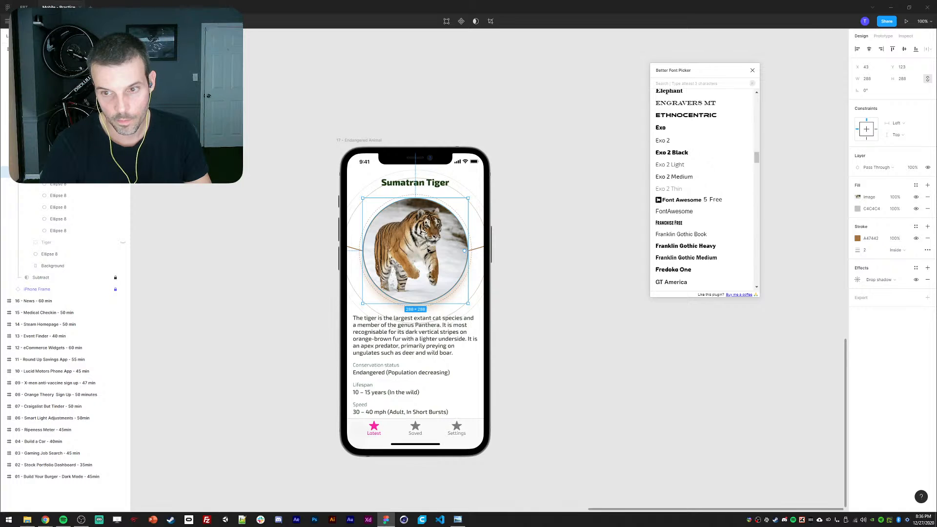
{"action": "right_click", "coordinate": [427, 250]}
{"action": "left_click", "coordinate": [413, 242]}
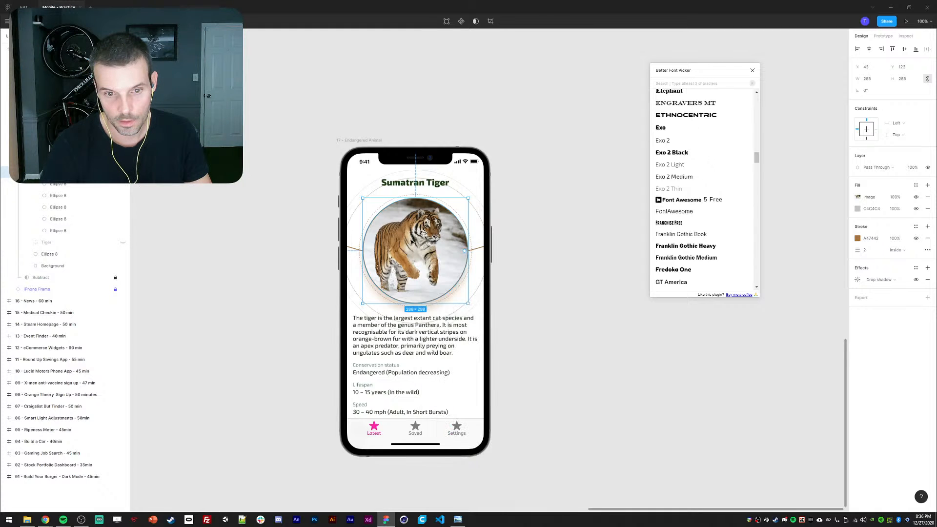
{"action": "key", "text": "ctrl+alt+v"}
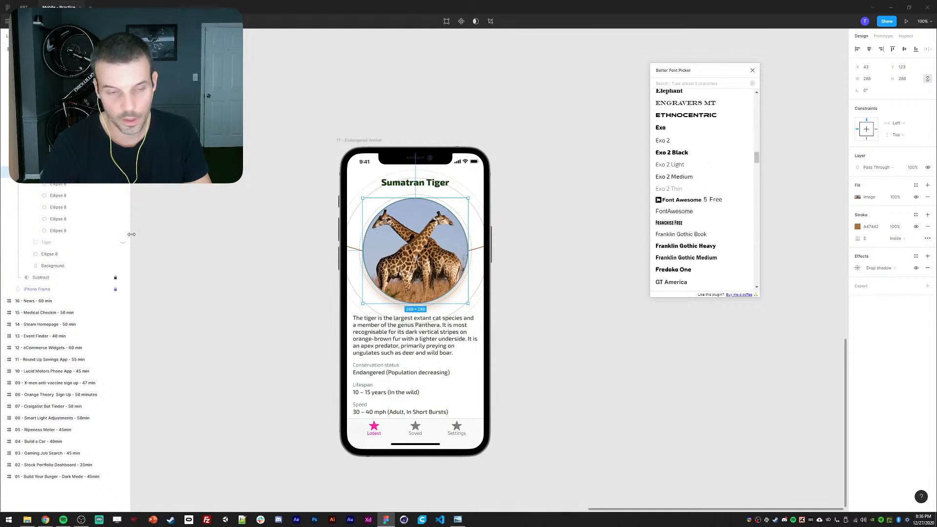
{"action": "left_click", "coordinate": [242, 237]}
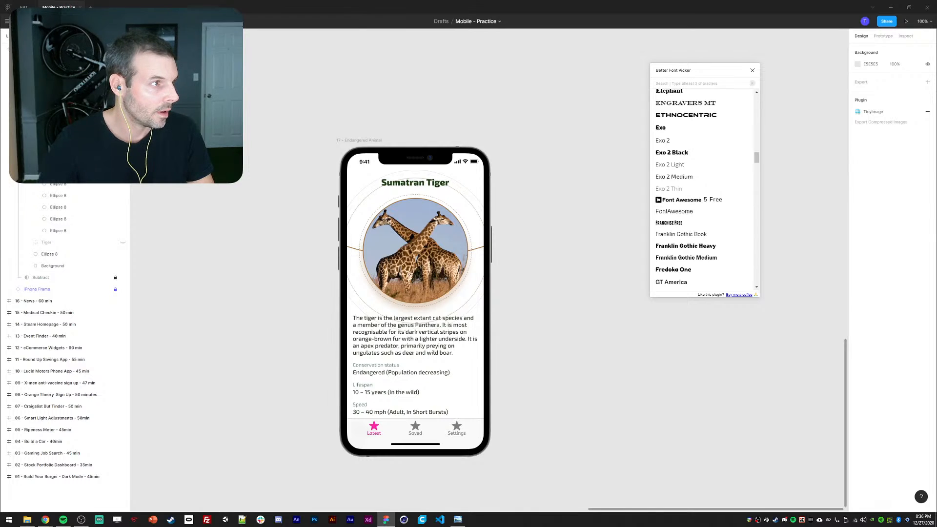
- Look up giraffe species in Chrome's search results and change the screen heading in Figma to "Northern Giraffe"
{"action": "key", "text": "alt+Tab"}
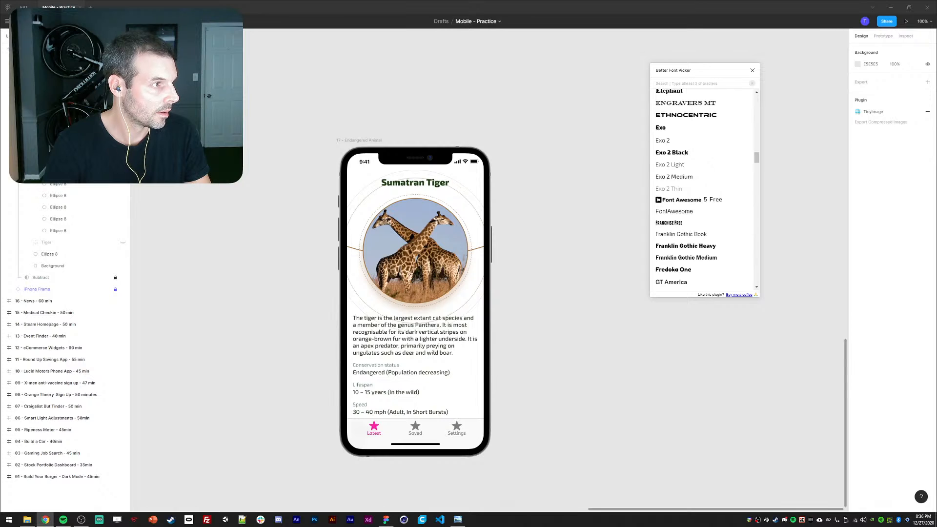
{"action": "left_click_drag", "start_coordinate": [936, 53], "coordinate": [423, 48]}
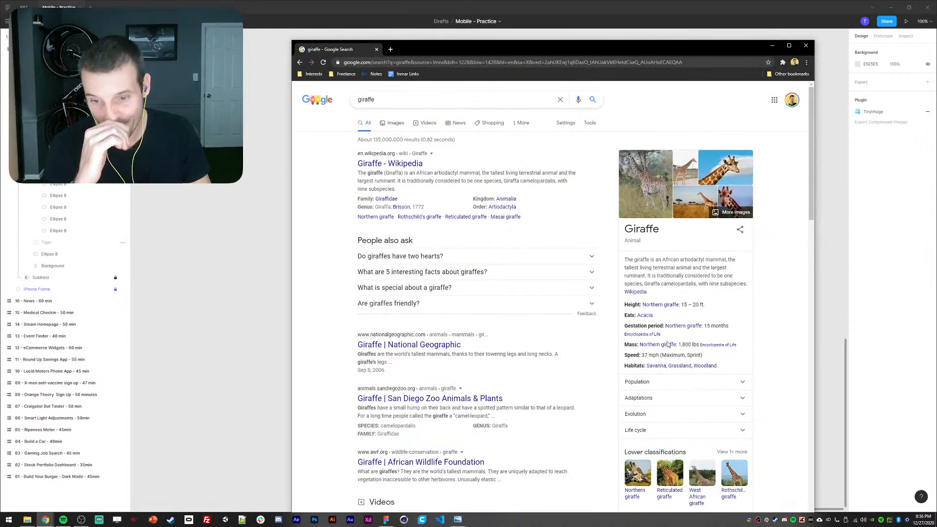
{"action": "scroll", "coordinate": [663, 414], "scroll_direction": "down", "scroll_amount": 2}
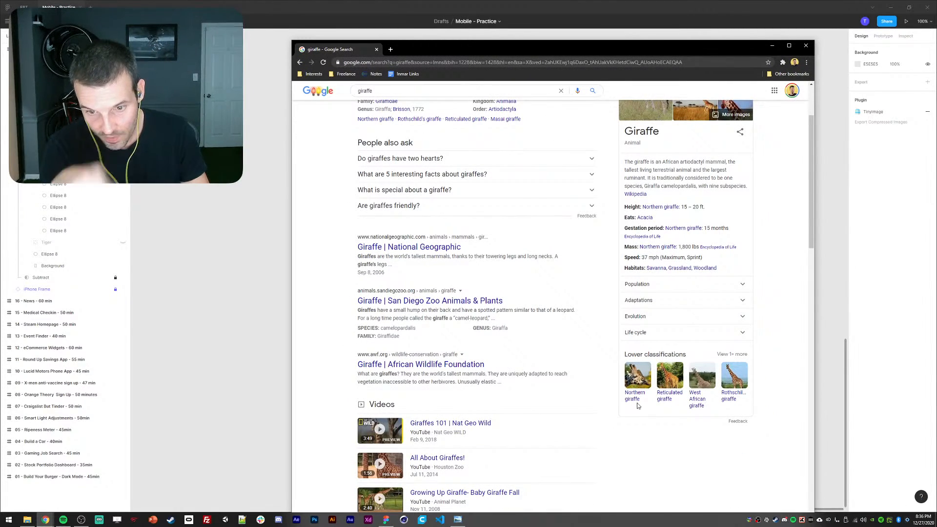
{"action": "left_click", "coordinate": [240, 353]}
{"action": "double_click", "coordinate": [403, 183]}
{"action": "type", "text": "Northern Giraffe"}
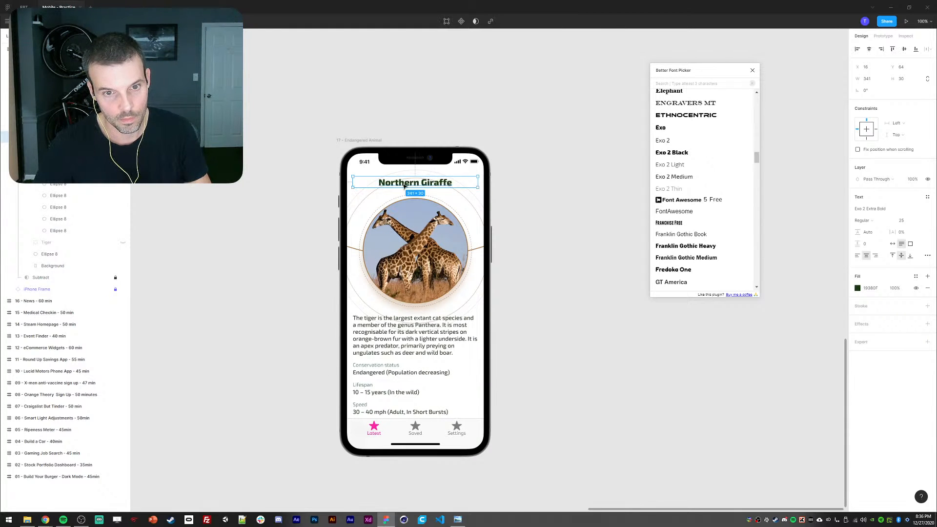
{"action": "left_click", "coordinate": [261, 279]}
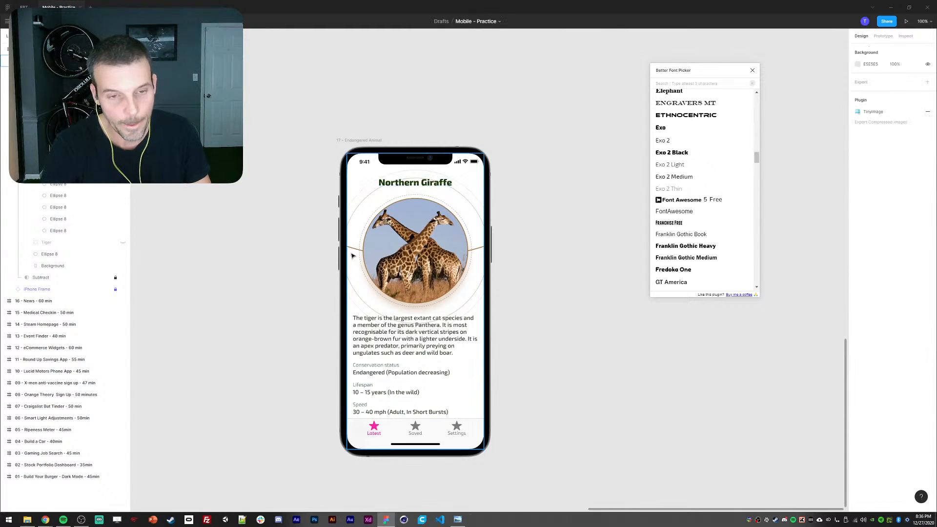
- Expand the hidden Tiger group and rename its image circle layer "Tiger Circle"
{"action": "left_click", "coordinate": [390, 239], "text": "ctrl"}
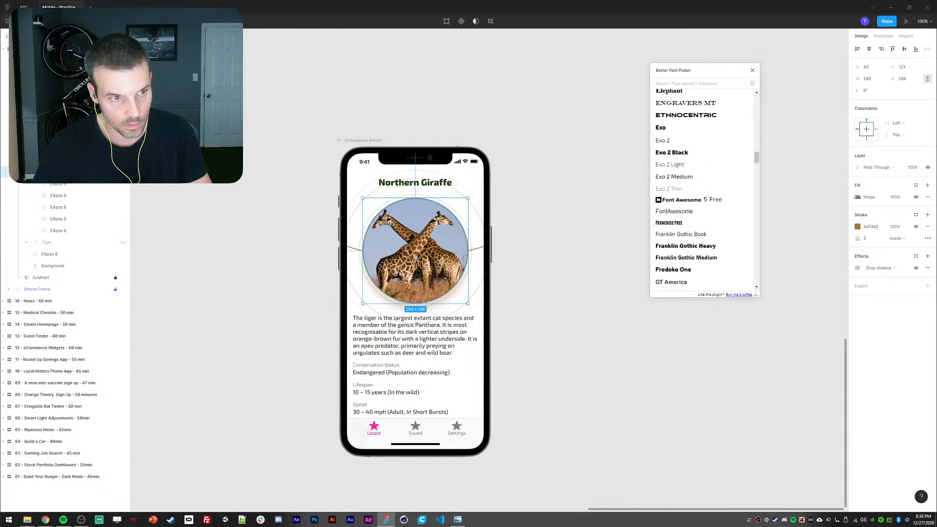
{"action": "left_click", "coordinate": [27, 243]}
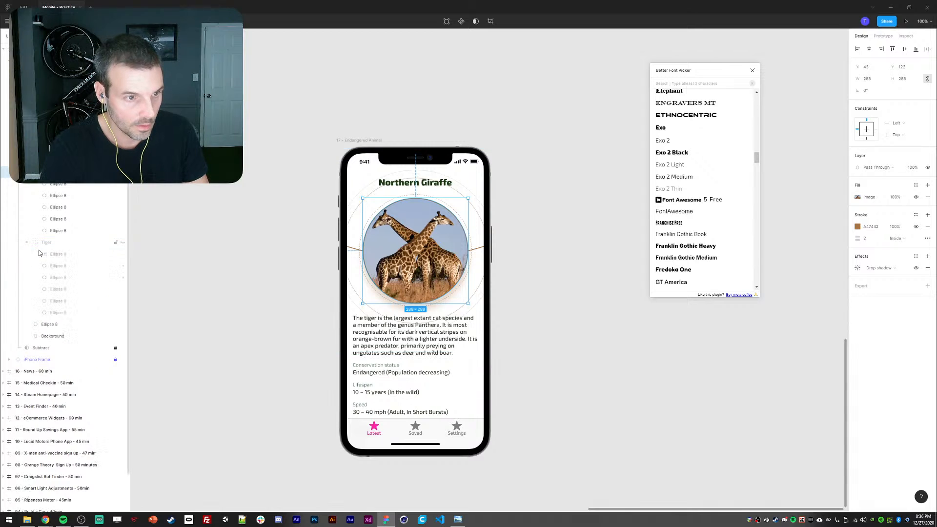
{"action": "left_click", "coordinate": [59, 254]}
{"action": "type", "text": "Tiger Circle"}
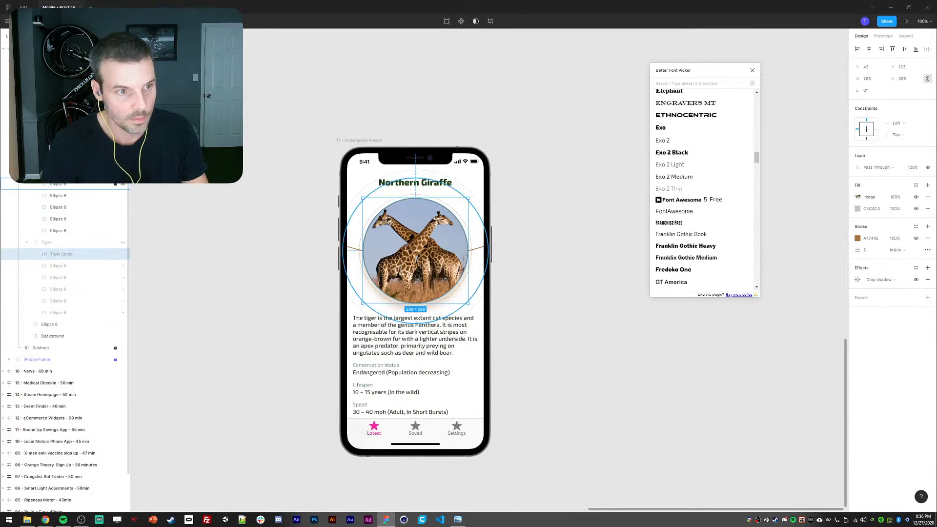
- Change the giraffe circle's stroke color with the eyedropper, sampling black from the phone frame
{"action": "left_click", "coordinate": [61, 172]}
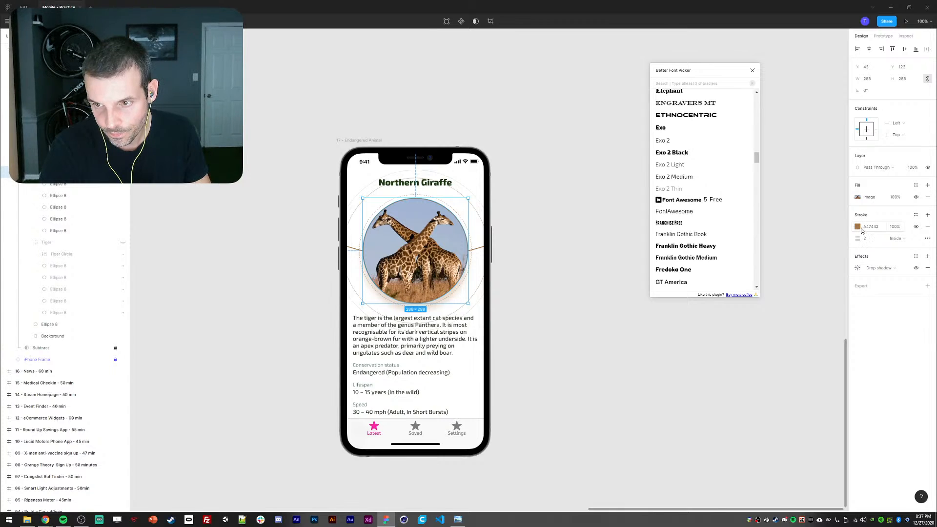
{"action": "key", "text": "i"}
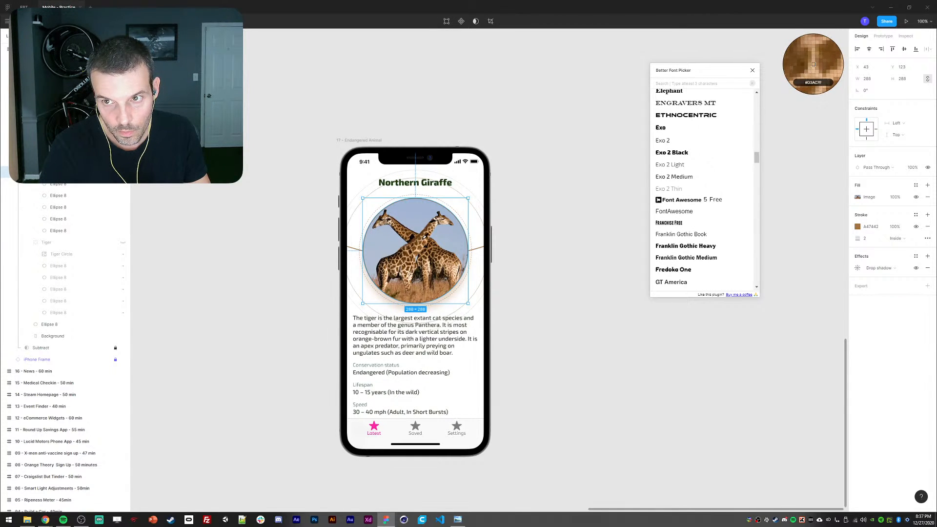
{"action": "left_click", "coordinate": [426, 237]}
{"action": "key", "text": "ctrl+z"}
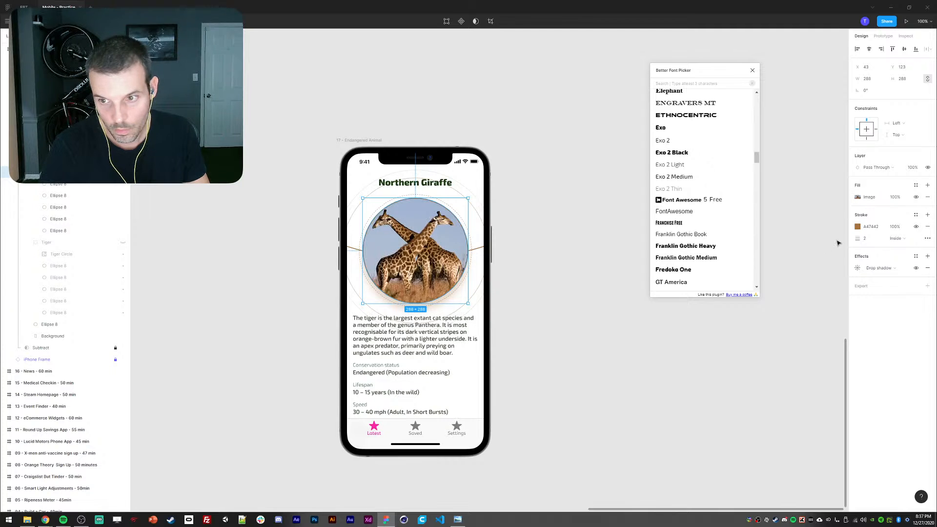
{"action": "left_click", "coordinate": [858, 227]}
{"action": "left_click", "coordinate": [771, 339]}
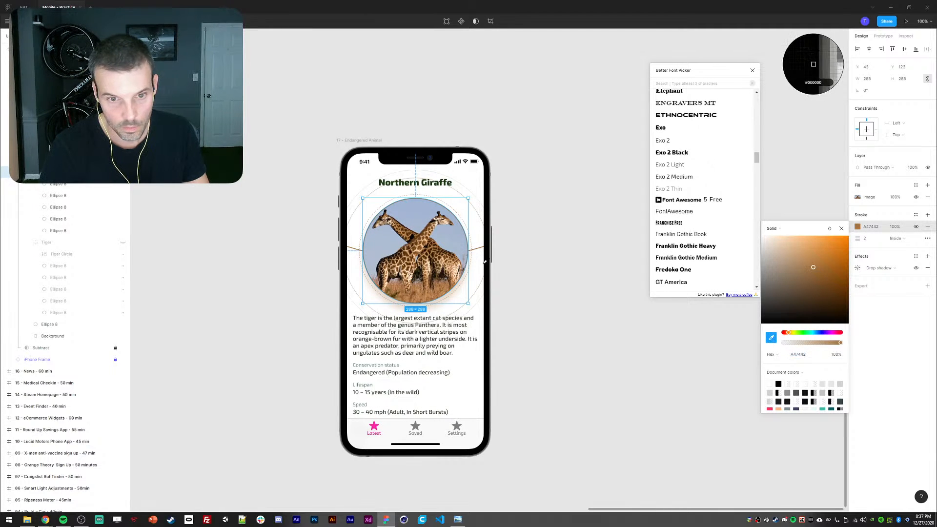
{"action": "key", "text": "Escape"}
{"action": "key", "text": "Escape"}
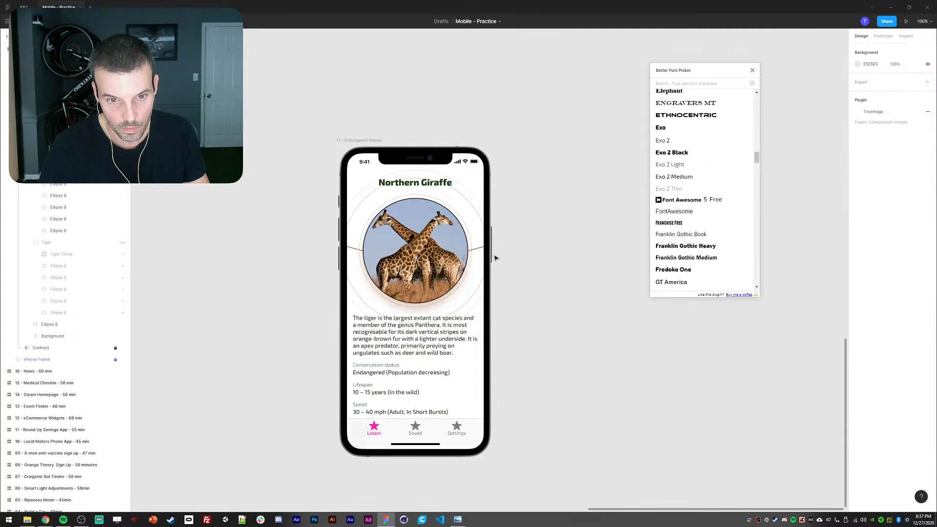
- Switch back to the giraffe search results in Chrome
{"action": "mouse_move", "coordinate": [51, 519]}
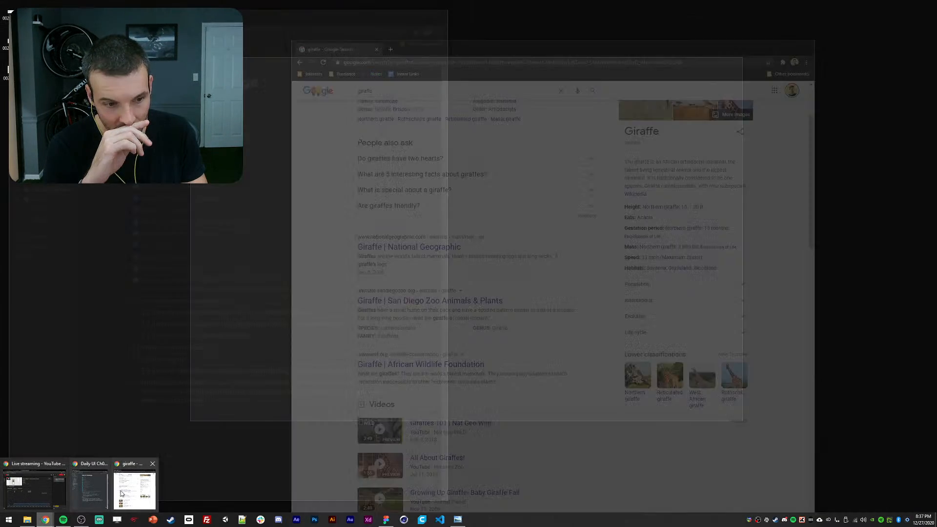
- Look over the Google results for giraffe and switch back to the Mobile - Practice file in Figma
{"action": "left_click", "coordinate": [33, 487]}
{"action": "scroll", "coordinate": [490, 201], "scroll_direction": "up", "scroll_amount": 3}
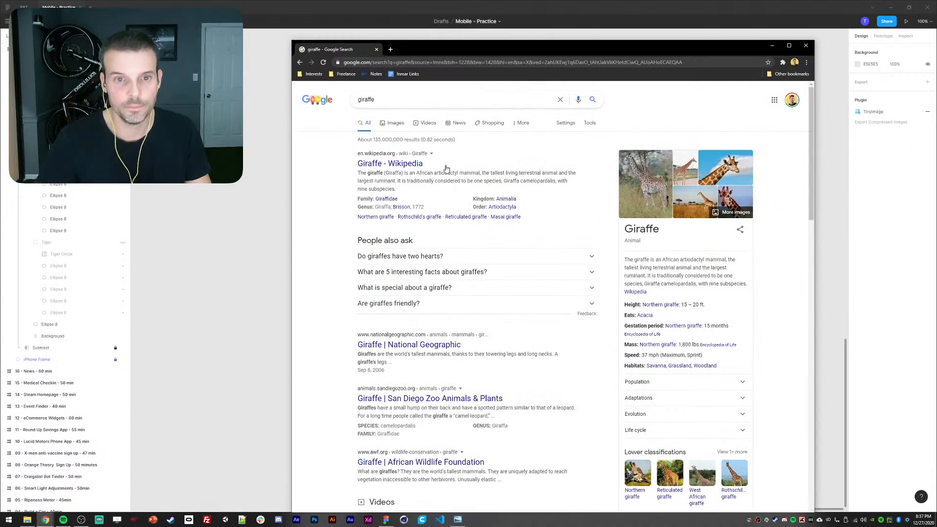
{"action": "left_click_drag", "start_coordinate": [429, 99], "coordinate": [344, 91]}
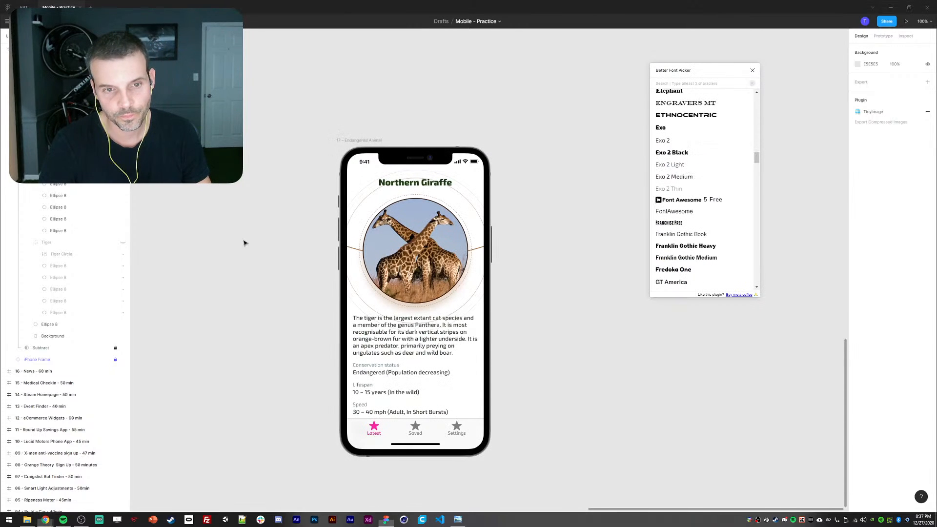
{"action": "left_click", "coordinate": [256, 240]}
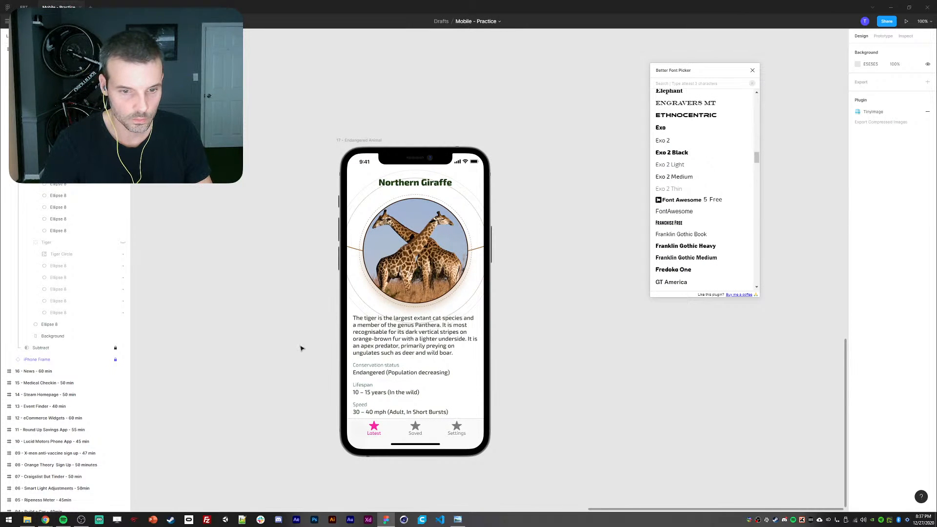
- Undo the recent edits to the Northern Giraffe title and the photo circle's stroke, and redo them
{"action": "key", "text": "ctrl+z"}
{"action": "key", "text": "ctrl+z"}
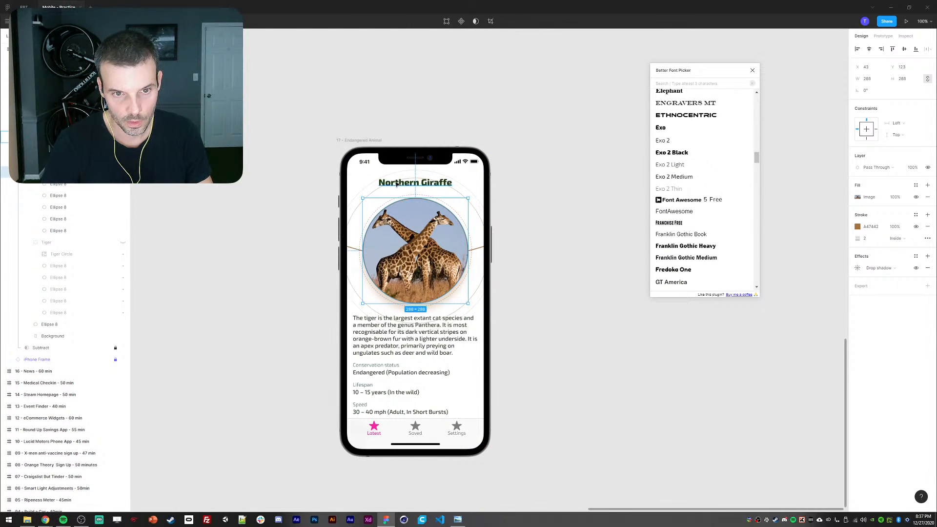
{"action": "left_click", "coordinate": [284, 286]}
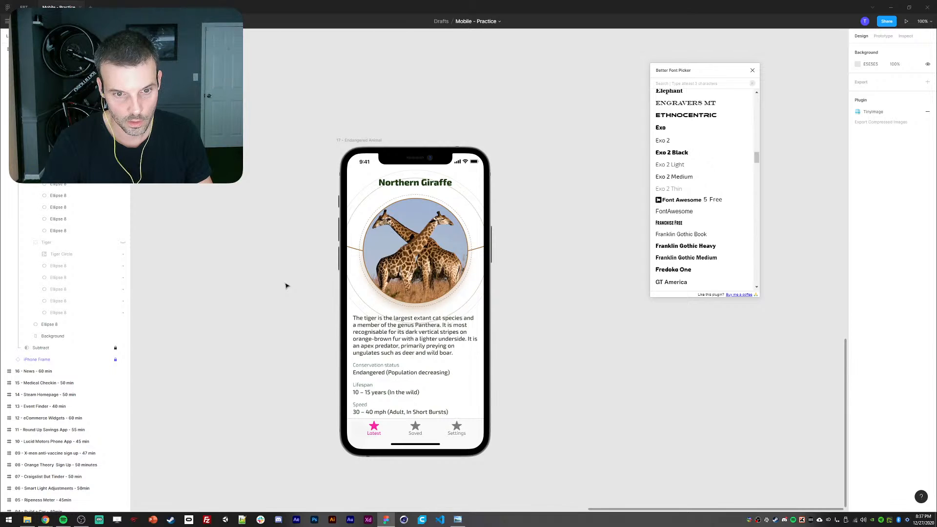
{"action": "key", "text": "ctrl+z"}
{"action": "key", "text": "ctrl+z"}
{"action": "key", "text": "ctrl+z"}
{"action": "key", "text": "ctrl+z"}
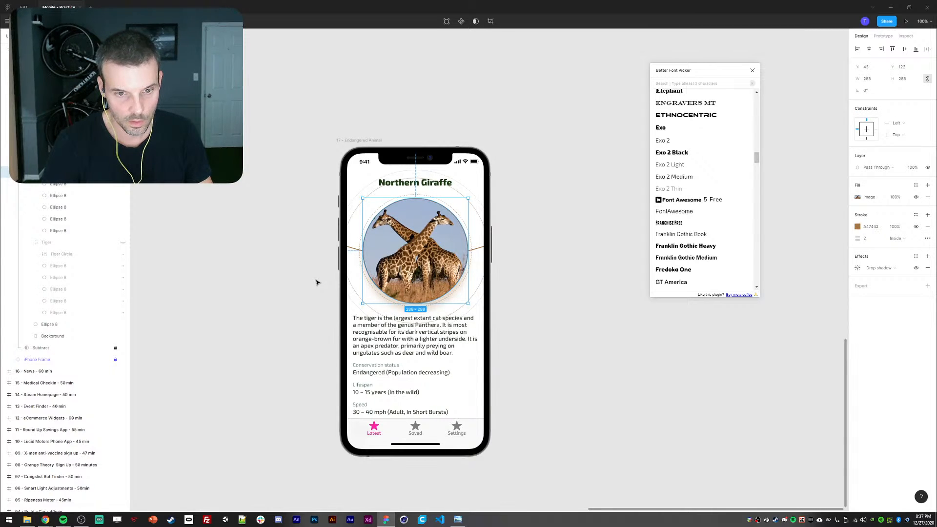
{"action": "key", "text": "ctrl+z"}
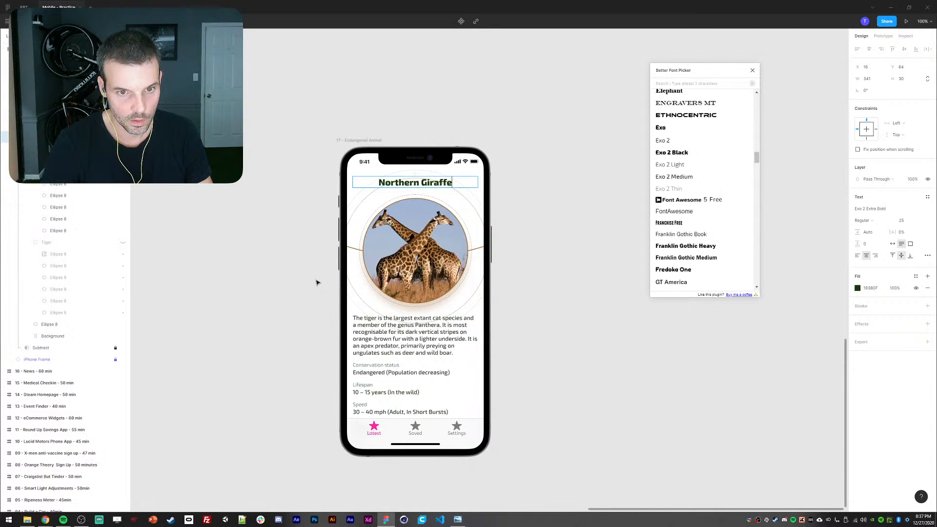
{"action": "key", "text": "ctrl+shift+z"}
{"action": "key", "text": "ctrl+shift+z"}
{"action": "key", "text": "ctrl+shift+z"}
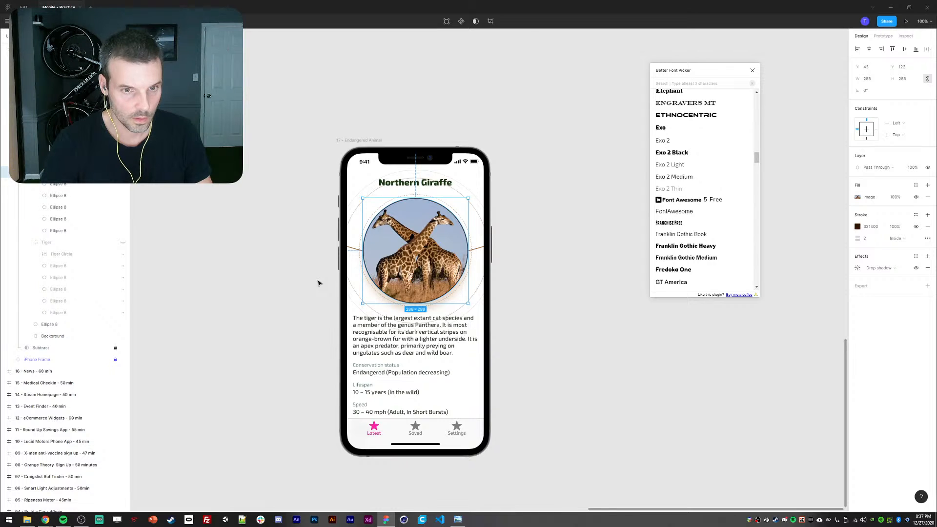
{"action": "left_click", "coordinate": [319, 283]}
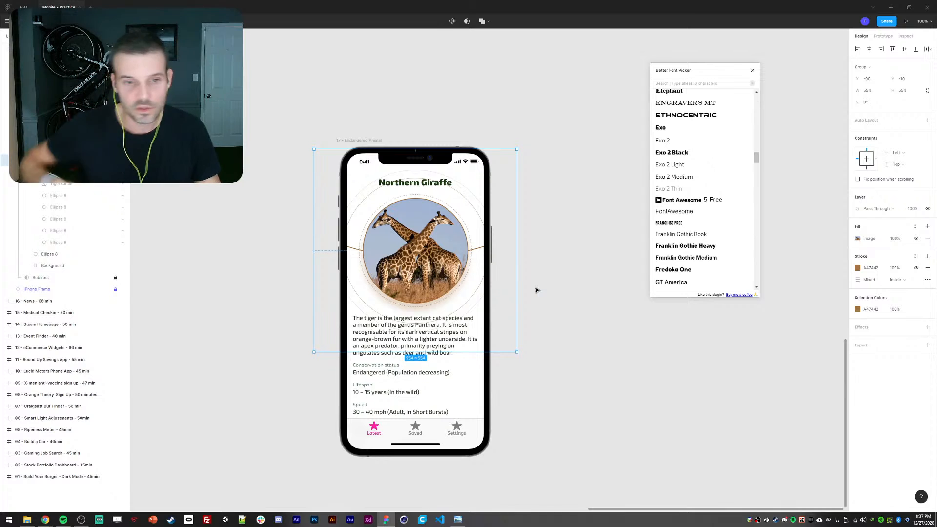
- Show the hidden Tiger group behind the giraffe circle
{"action": "left_click_drag", "start_coordinate": [248, 244], "coordinate": [273, 266]}
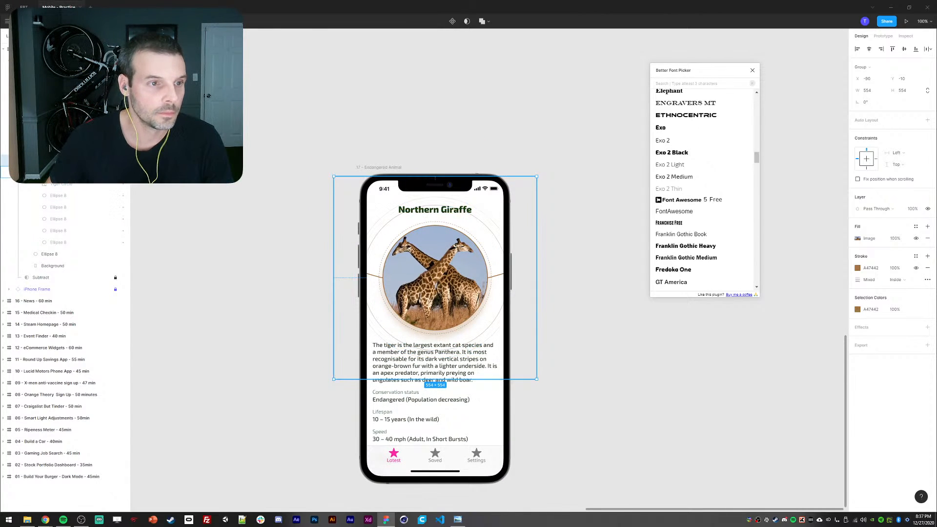
{"action": "left_click", "coordinate": [49, 172]}
{"action": "key", "text": "ctrl+shift+h"}
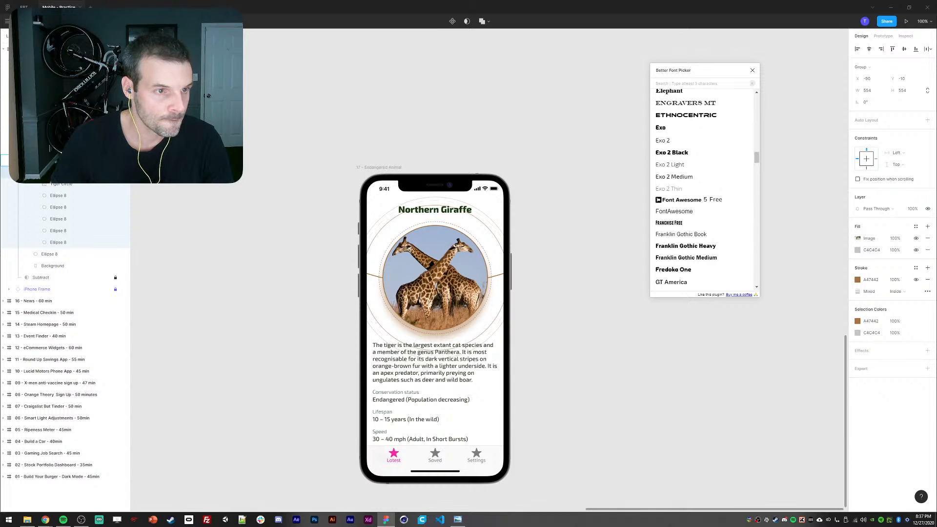
{"action": "key", "text": "ctrl+z"}
{"action": "key", "text": "ctrl+z"}
- Move the giraffe group, the Tiger group and the large ring out of the phone frame onto the empty canvas beside it
{"action": "left_click", "coordinate": [26, 172]}
{"action": "left_click", "coordinate": [49, 184], "text": "shift"}
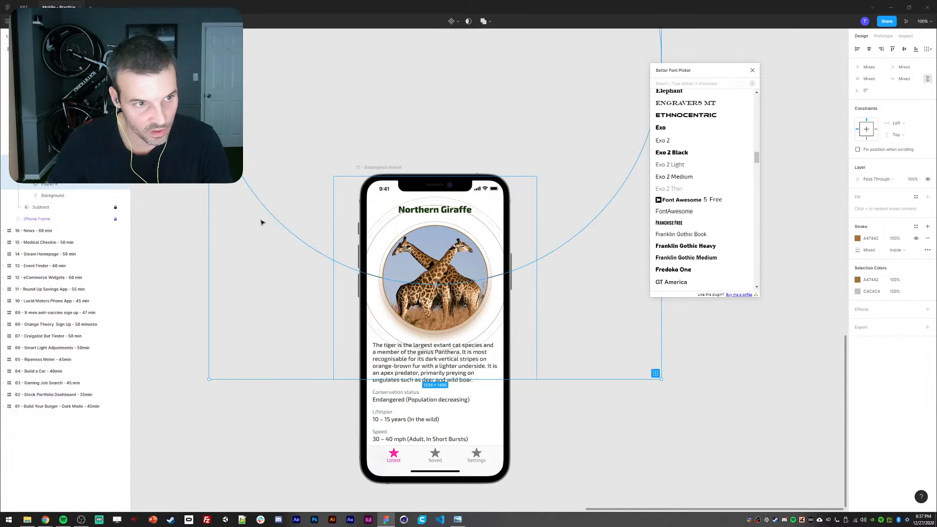
{"action": "scroll", "coordinate": [341, 260], "scroll_direction": "right", "scroll_amount": 3}
{"action": "left_click_drag", "start_coordinate": [359, 272], "coordinate": [646, 369]}
{"action": "left_click_drag", "start_coordinate": [568, 389], "coordinate": [309, 371]}
{"action": "key", "text": "ctrl+minus"}
{"action": "left_click", "coordinate": [231, 359]}
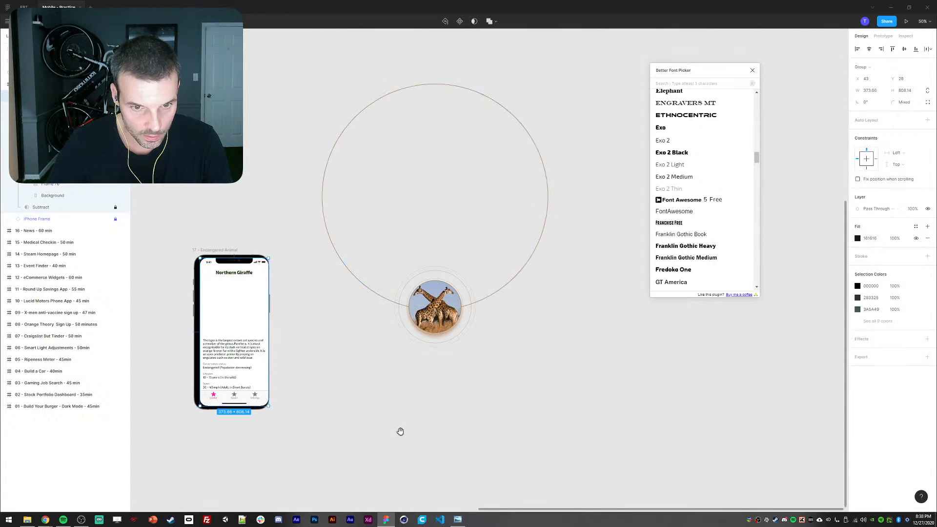
{"action": "left_click_drag", "start_coordinate": [400, 433], "coordinate": [392, 436]}
{"action": "key", "text": "ctrl+z"}
- Move the giraffe group along the large ring to its lower-left side and rotate it to about -48.44°
{"action": "left_click", "coordinate": [427, 332]}
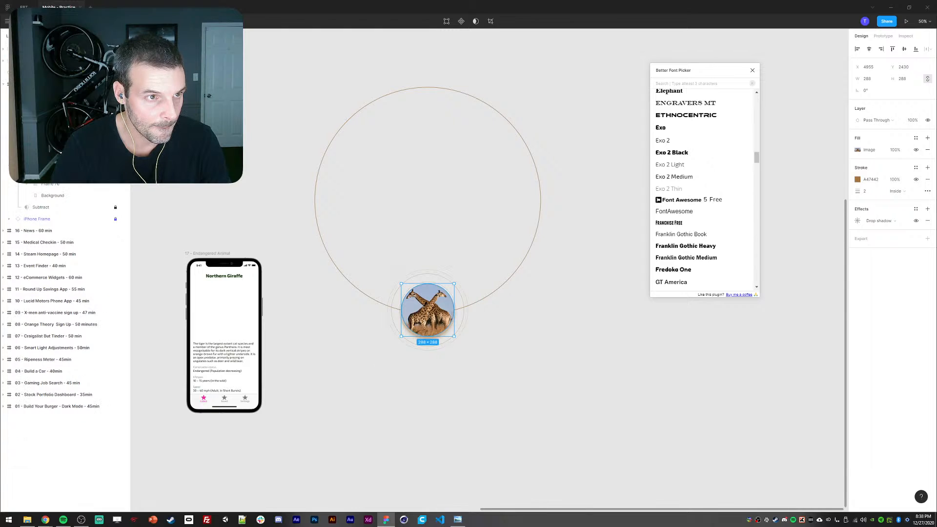
{"action": "key", "text": "Escape"}
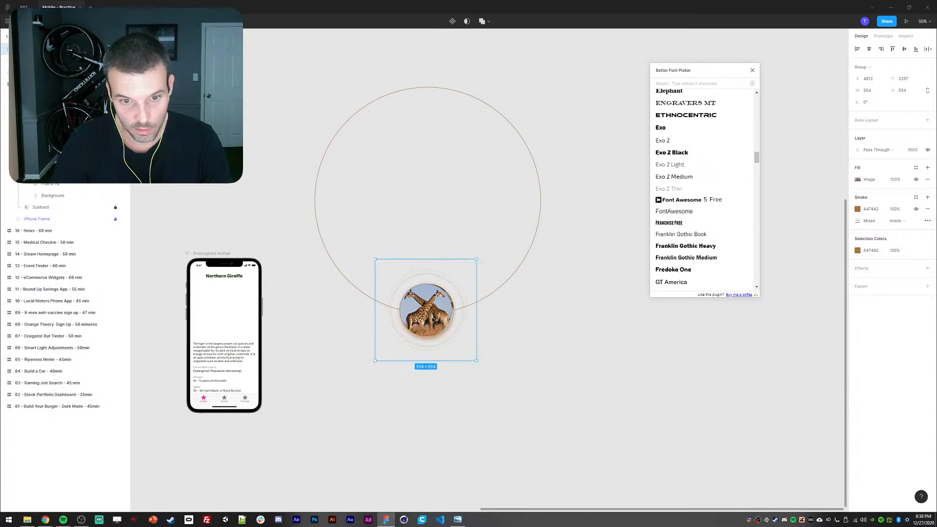
{"action": "left_click_drag", "start_coordinate": [441, 315], "coordinate": [353, 276]}
{"action": "left_click_drag", "start_coordinate": [393, 325], "coordinate": [335, 332]}
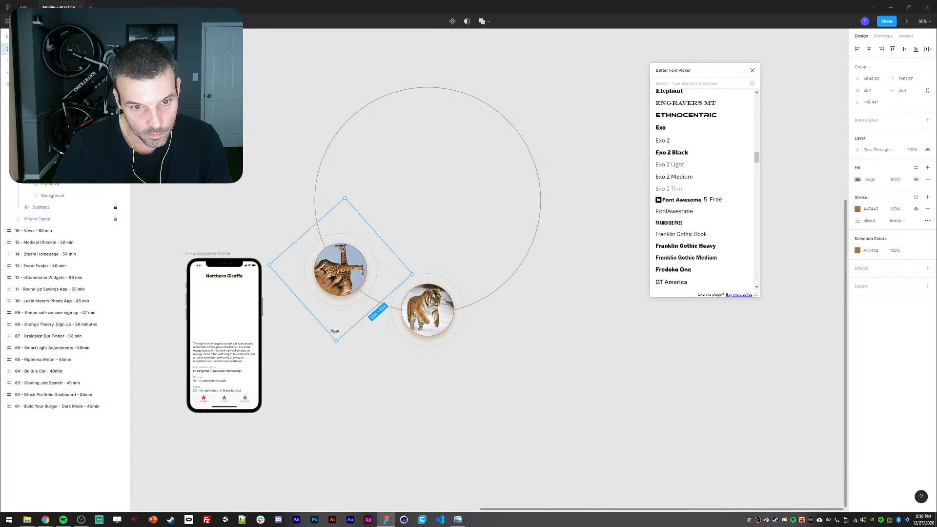
- Move both animal groups and the large ring back over the phone screen and nest them in its Content frame
{"action": "left_click", "coordinate": [374, 385]}
{"action": "left_click_drag", "start_coordinate": [405, 415], "coordinate": [430, 397]}
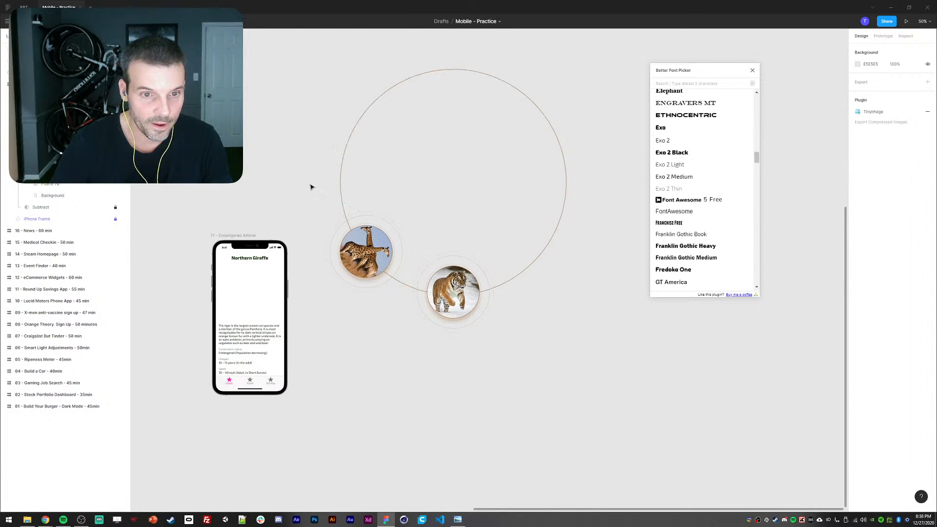
{"action": "left_click_drag", "start_coordinate": [305, 133], "coordinate": [603, 357]}
{"action": "left_click_drag", "start_coordinate": [481, 428], "coordinate": [618, 366]}
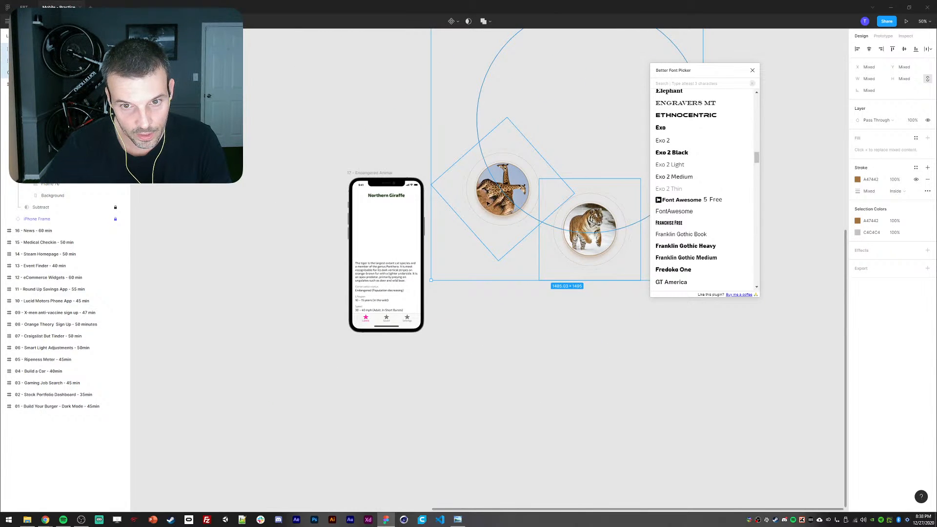
{"action": "left_click_drag", "start_coordinate": [492, 200], "coordinate": [280, 194]}
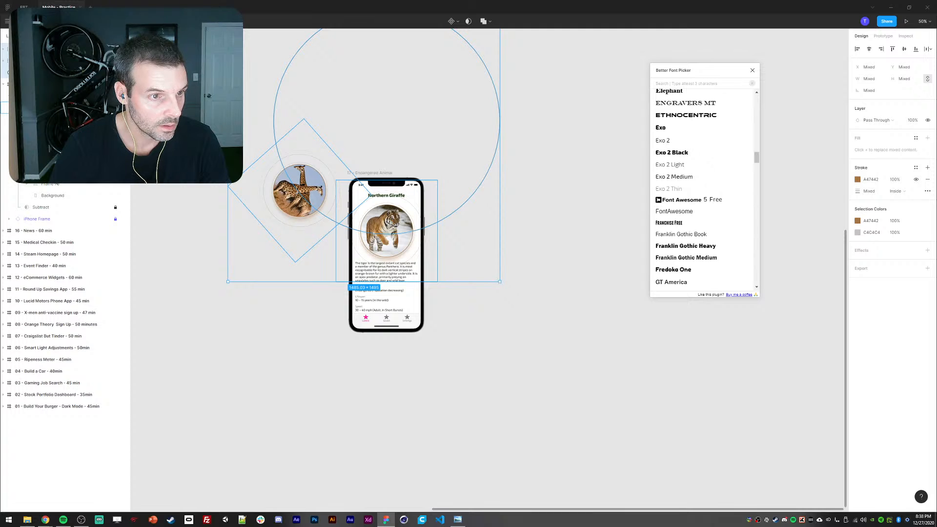
{"action": "left_click_drag", "start_coordinate": [44, 72], "coordinate": [44, 177]}
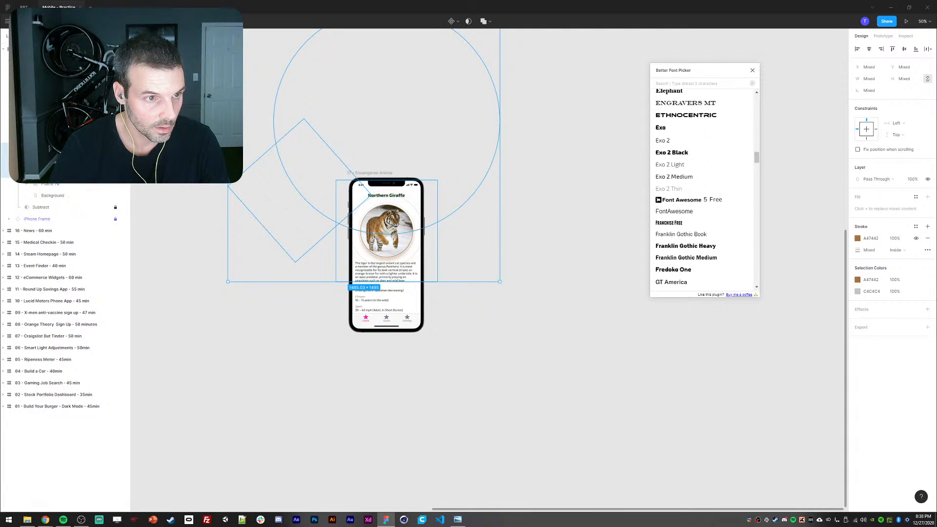
- Move the Northern Giraffe title layer into the giraffe group and duplicate it
{"action": "left_click", "coordinate": [27, 160]}
{"action": "left_click", "coordinate": [27, 148]}
{"action": "left_click", "coordinate": [49, 137]}
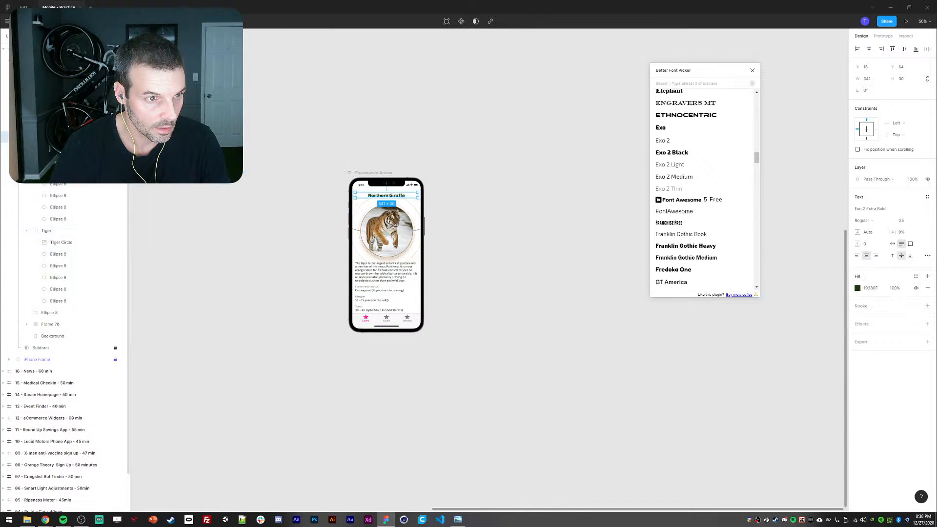
{"action": "left_click_drag", "start_coordinate": [49, 136], "coordinate": [49, 148]}
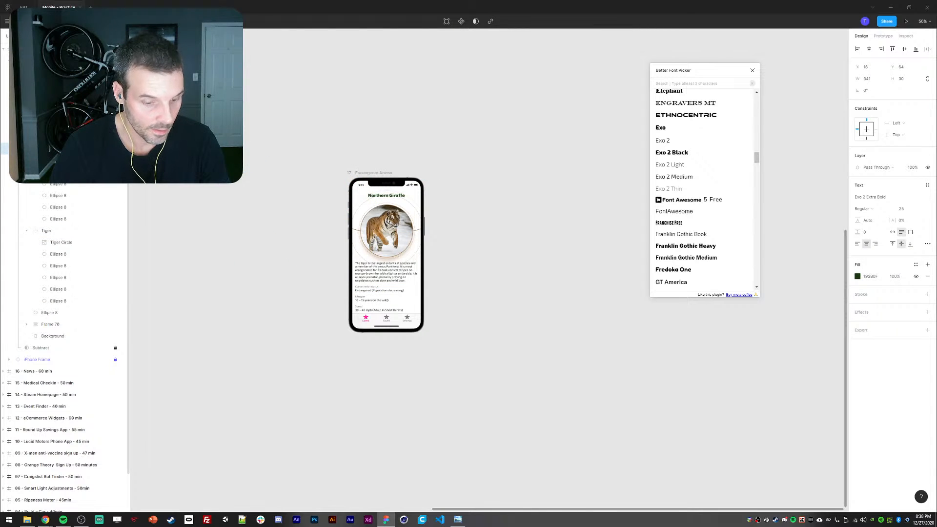
{"action": "key", "text": "ctrl+d"}
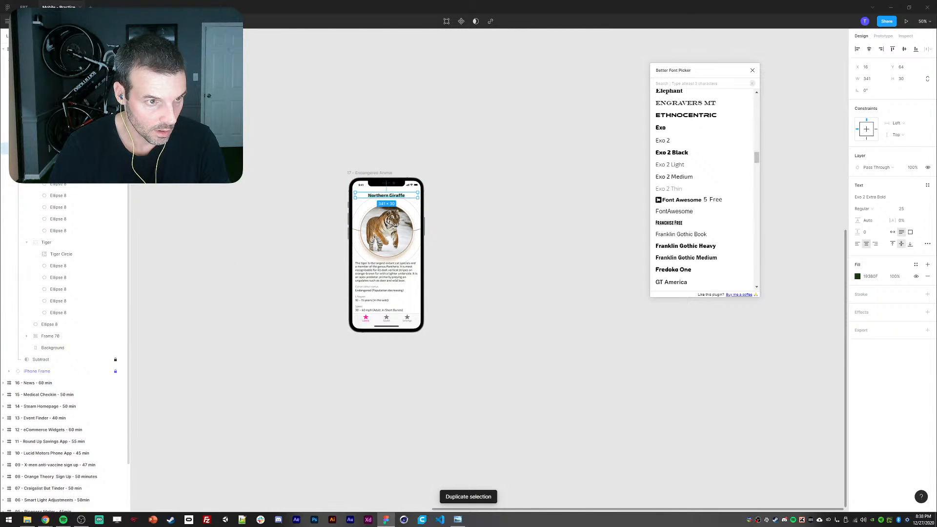
- Undo the title duplication and the placement of the animal groups in the phone, and redo them
{"action": "key", "text": "ctrl+z"}
{"action": "key", "text": "ctrl+z"}
{"action": "key", "text": "ctrl+z"}
{"action": "key", "text": "ctrl+z"}
{"action": "key", "text": "ctrl+z"}
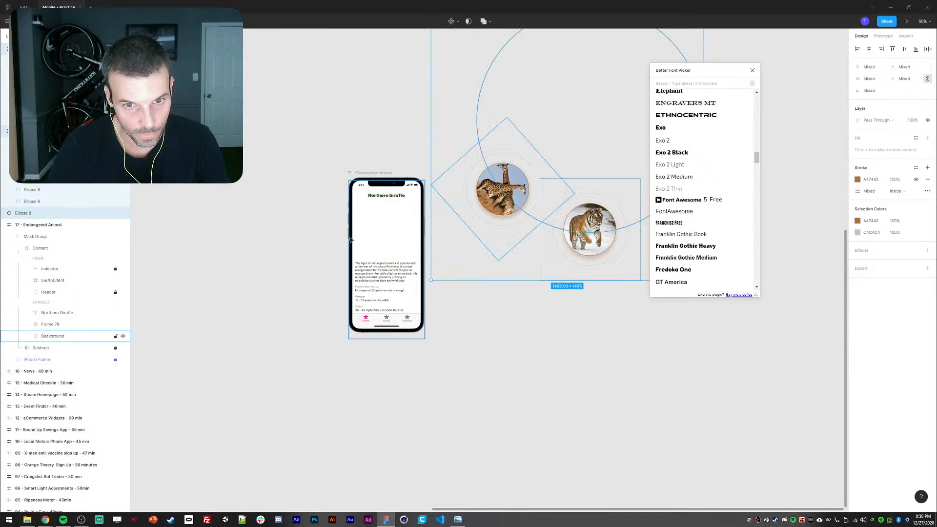
{"action": "left_click_drag", "start_coordinate": [349, 139], "coordinate": [294, 137]}
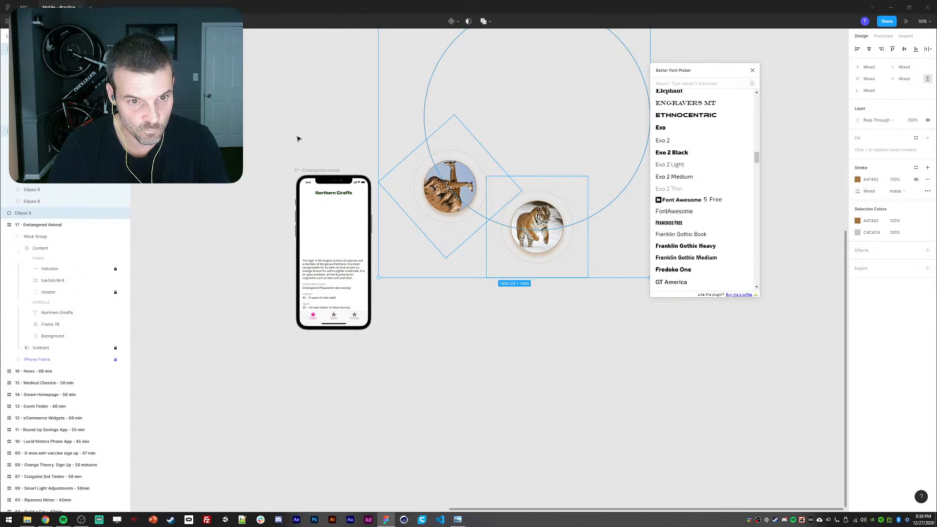
{"action": "key", "text": "ctrl+shift+z"}
{"action": "key", "text": "ctrl+shift+z"}
{"action": "key", "text": "ctrl+shift+z"}
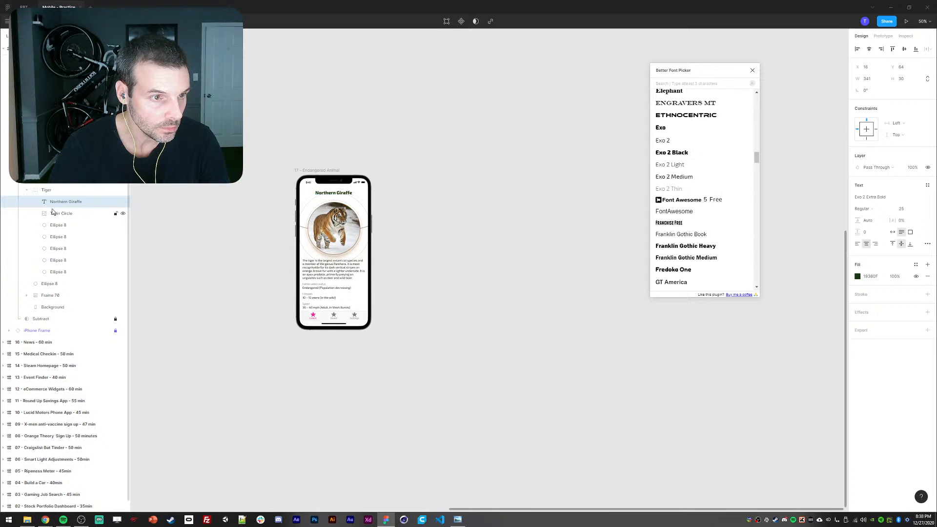
{"action": "left_click_drag", "start_coordinate": [193, 173], "coordinate": [233, 198]}
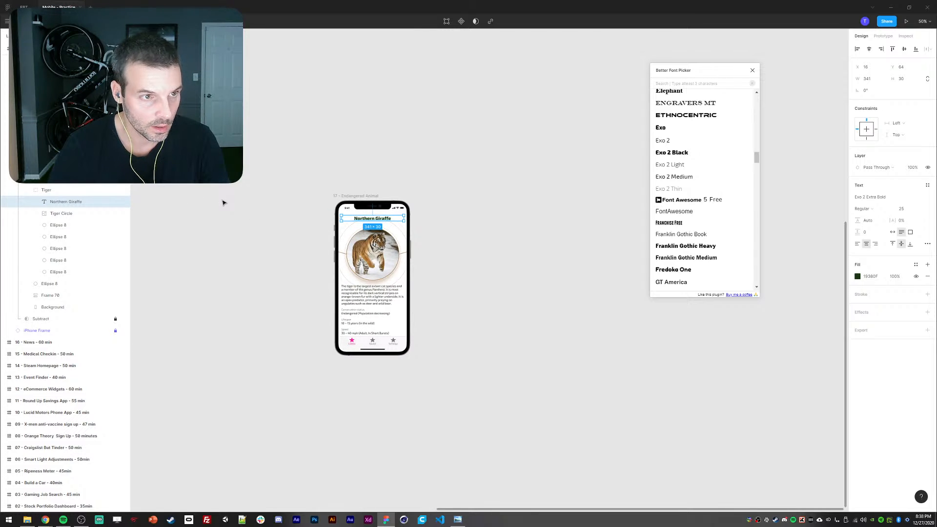
- Revert to the state before the giraffe group, the Tiger group and the large ring were moved out of the phone
{"action": "key", "text": "ctrl+z"}
{"action": "key", "text": "ctrl+z"}
{"action": "key", "text": "ctrl+z"}
{"action": "key", "text": "ctrl+z"}
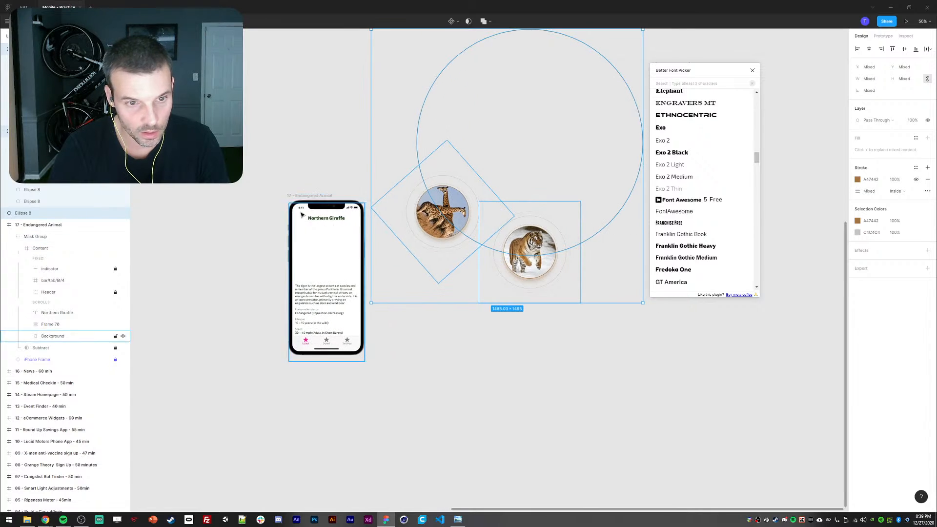
{"action": "key", "text": "ctrl+z"}
{"action": "key", "text": "ctrl+z"}
{"action": "key", "text": "ctrl+z"}
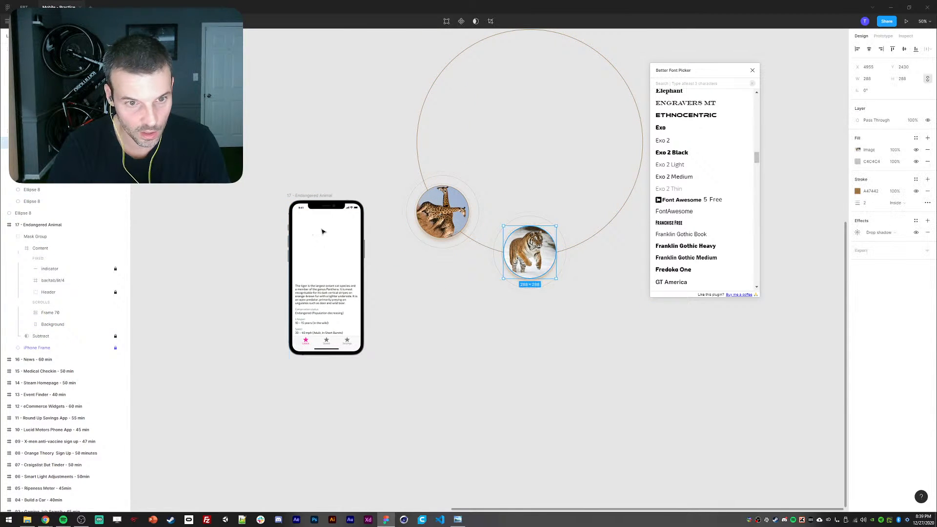
{"action": "key", "text": "ctrl+shift+z"}
{"action": "key", "text": "ctrl+shift+z"}
{"action": "key", "text": "ctrl+shift+z"}
{"action": "key", "text": "ctrl+shift+z"}
{"action": "key", "text": "ctrl+shift+z"}
{"action": "key", "text": "ctrl+shift+z"}
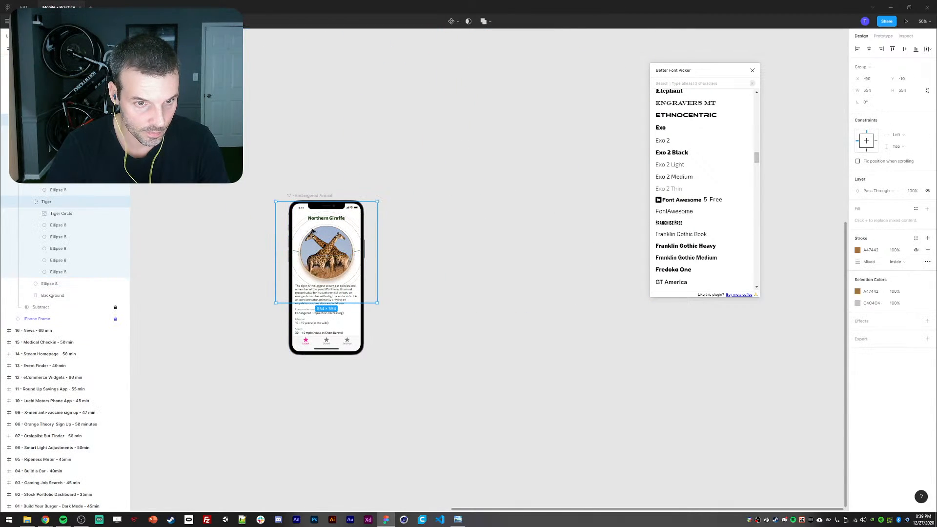
- Move the Northern Giraffe title into the giraffe group and place a duplicate of it inside the Tiger group
{"action": "key", "text": "ctrl+plus"}
{"action": "left_click_drag", "start_coordinate": [237, 270], "coordinate": [405, 296]}
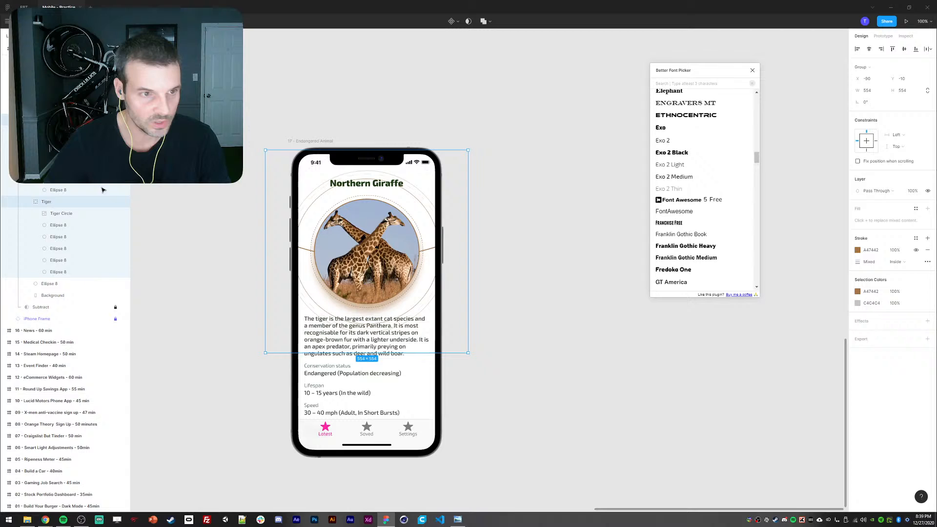
{"action": "left_click", "coordinate": [65, 214]}
{"action": "left_click", "coordinate": [367, 251]}
{"action": "left_click", "coordinate": [366, 183]}
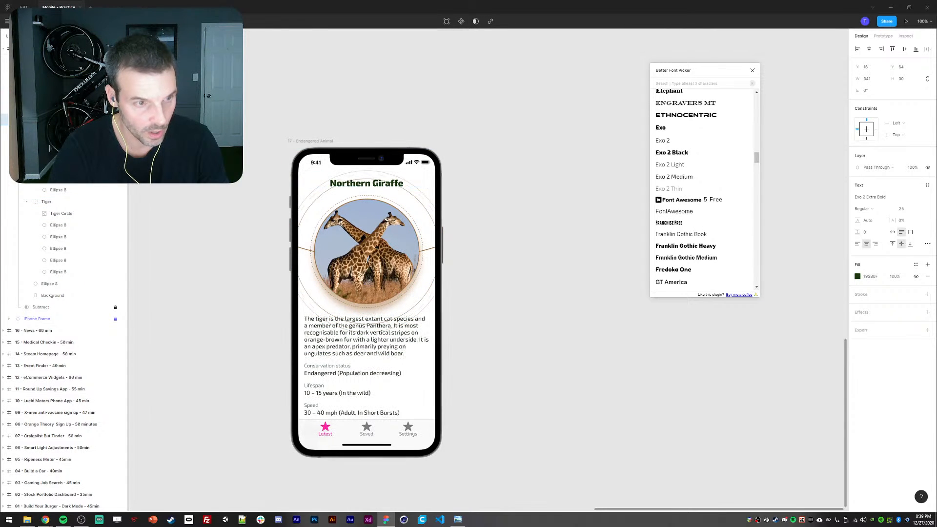
{"action": "key", "text": "ctrl+d"}
{"action": "left_click_drag", "start_coordinate": [59, 210], "coordinate": [57, 222]}
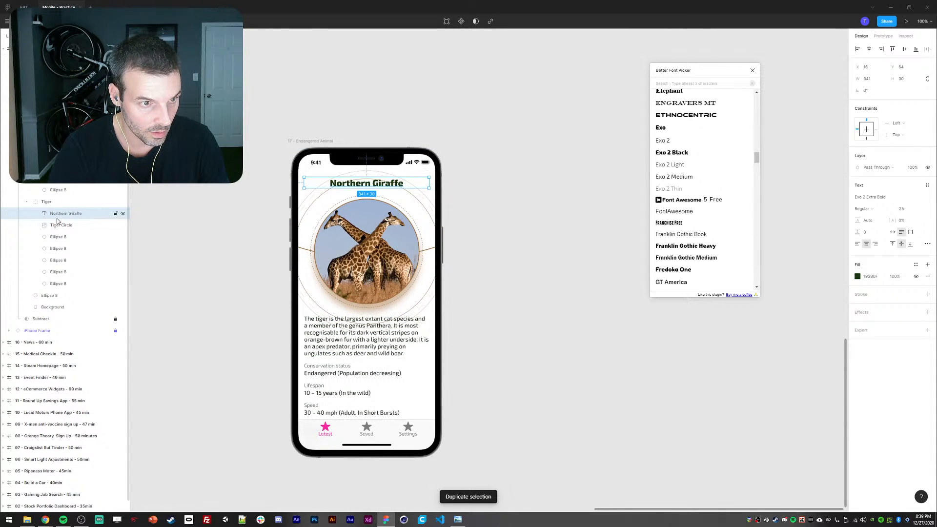
- Rename the duplicated Northern Giraffe title layer in the Tiger group to Bengal Tiger
{"action": "double_click", "coordinate": [58, 220]}
{"action": "type", "text": "Beng"}
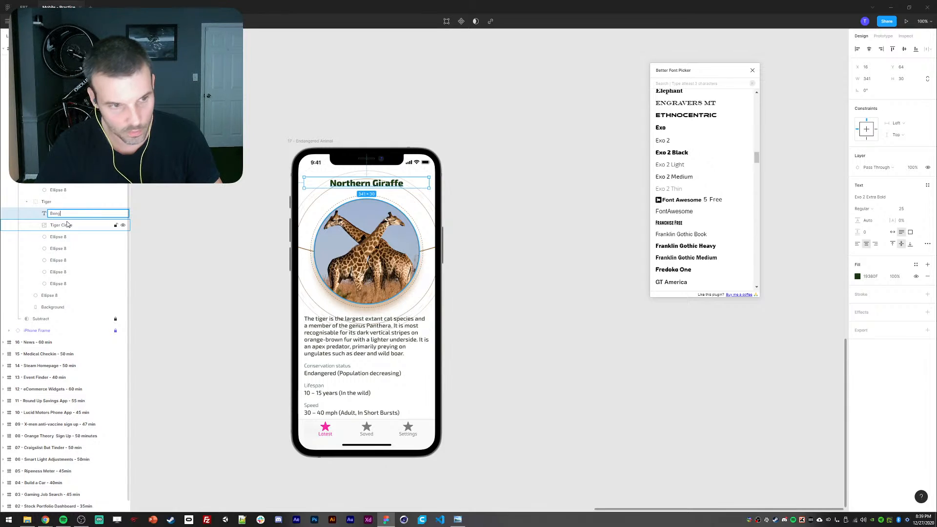
{"action": "type", "text": "al "}
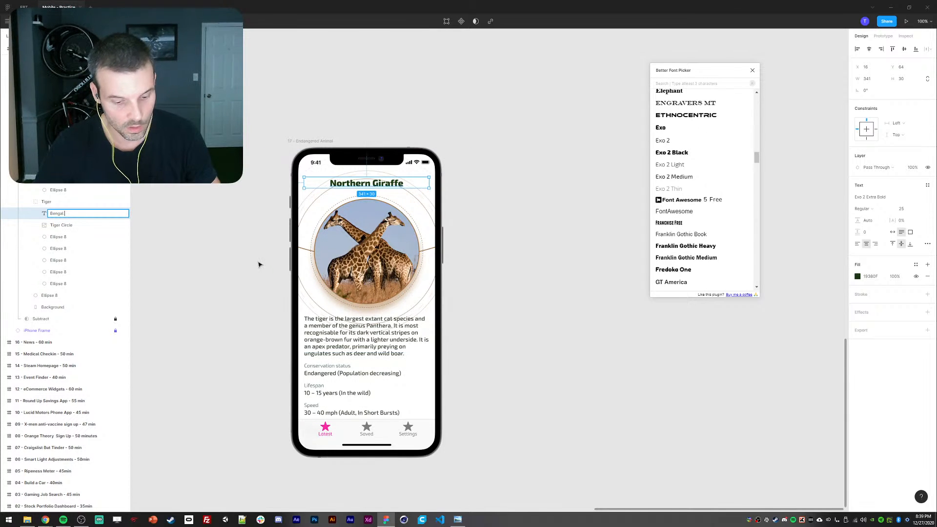
{"action": "type", "text": "Tiger"}
{"action": "key", "text": "Return"}
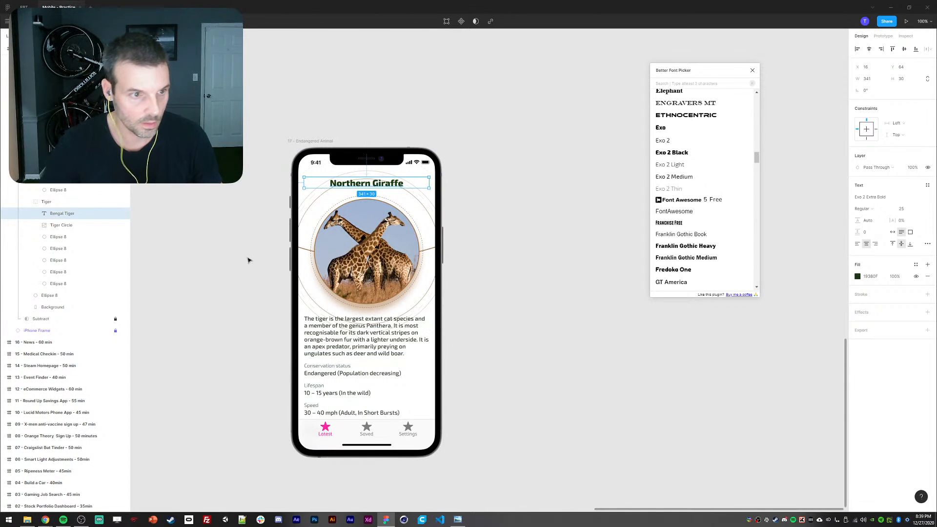
- Hide the giraffe group and change the title text above the tiger picture to Bengal Tiger
{"action": "left_click", "coordinate": [26, 202]}
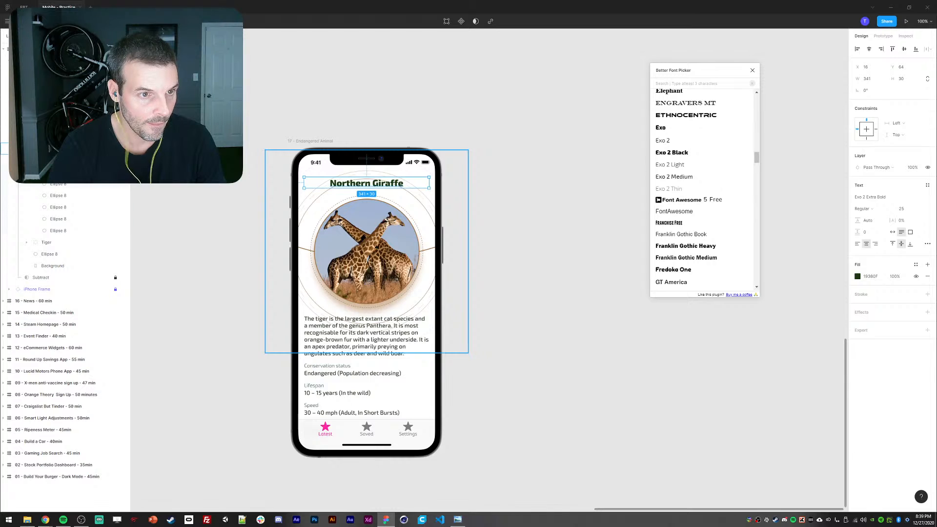
{"action": "key", "text": "ctrl+z"}
{"action": "left_click", "coordinate": [26, 148]}
{"action": "left_click", "coordinate": [47, 160]}
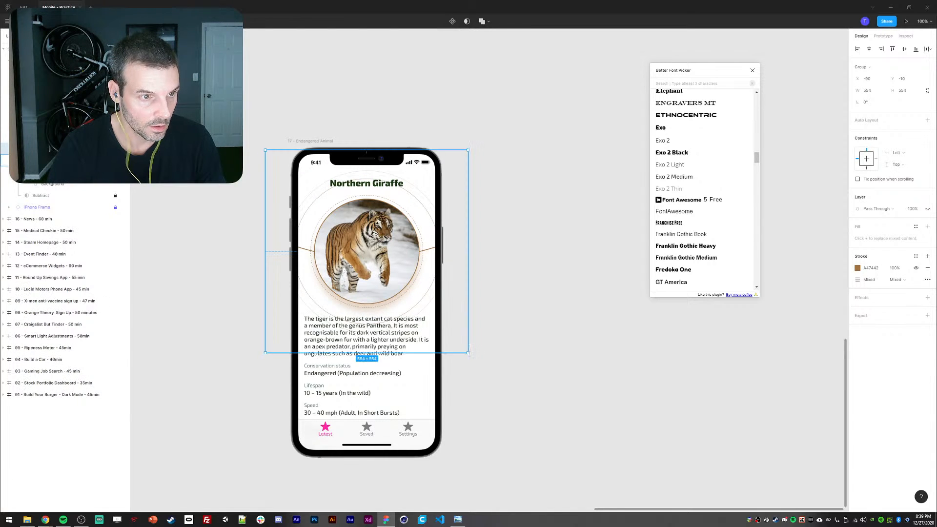
{"action": "left_click", "coordinate": [123, 160]}
{"action": "left_click", "coordinate": [123, 160]}
{"action": "left_click", "coordinate": [208, 198]}
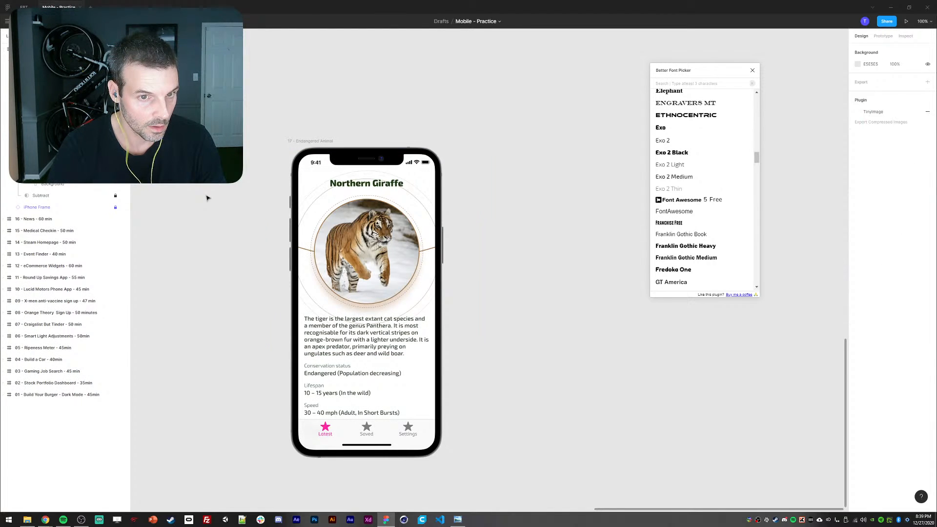
{"action": "left_click", "coordinate": [383, 183]}
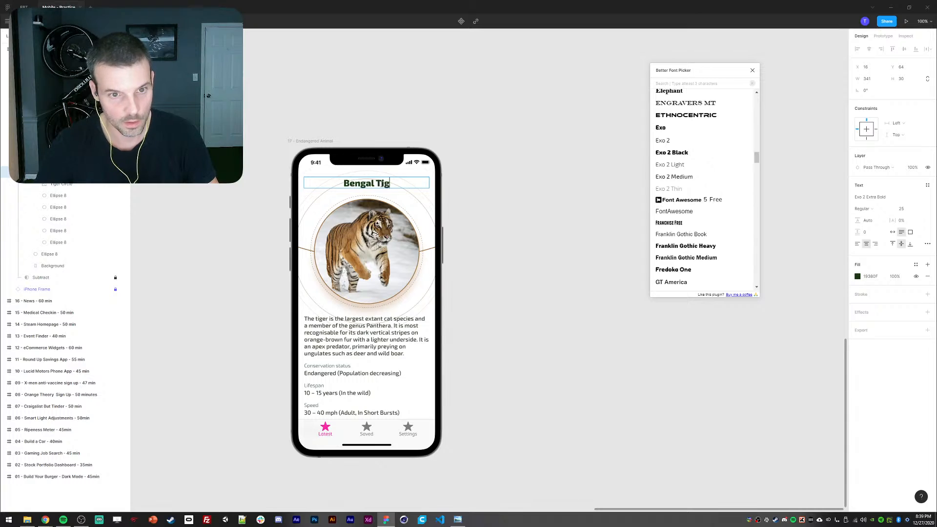
- Switch to Chrome, go back to the tiger search results and examine the listed tiger subspecies
{"action": "left_click", "coordinate": [45, 520]}
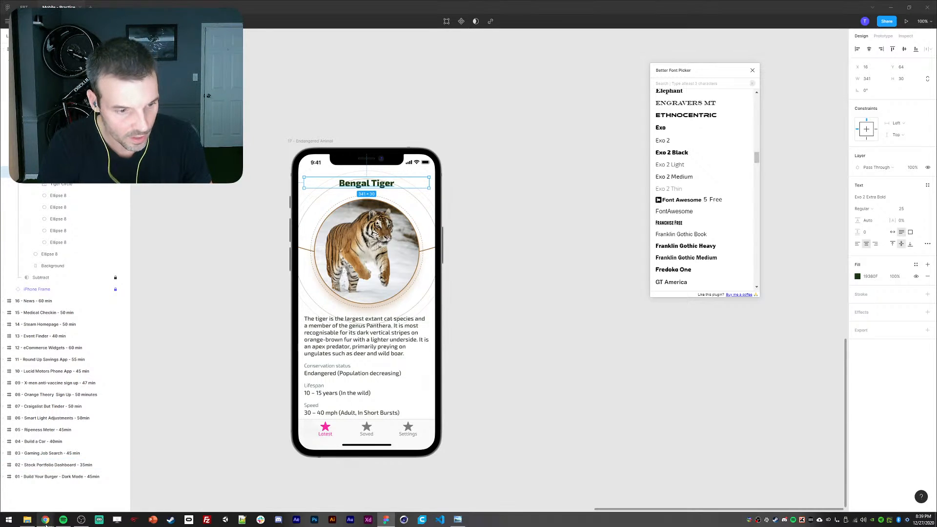
{"action": "left_click", "coordinate": [131, 490]}
{"action": "left_click", "coordinate": [300, 64]}
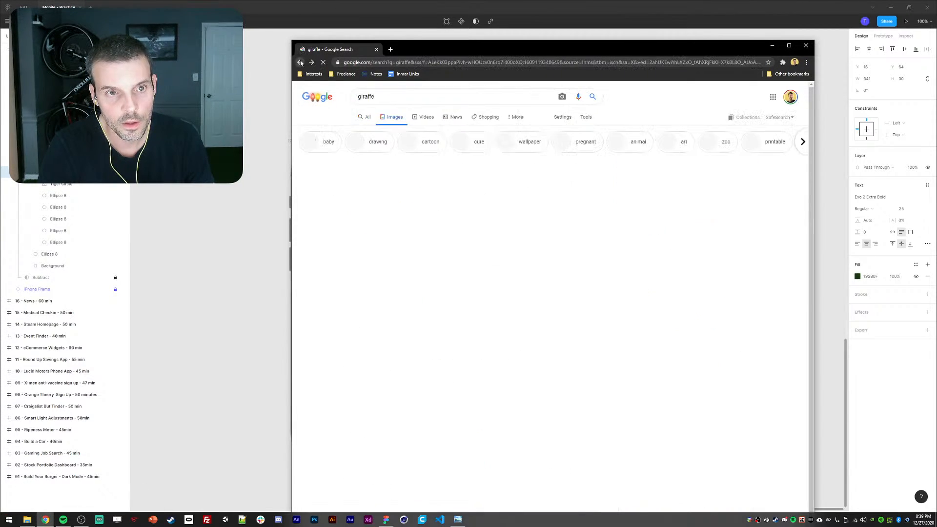
{"action": "left_click", "coordinate": [300, 64]}
{"action": "left_click", "coordinate": [300, 65]}
{"action": "left_click", "coordinate": [300, 63]}
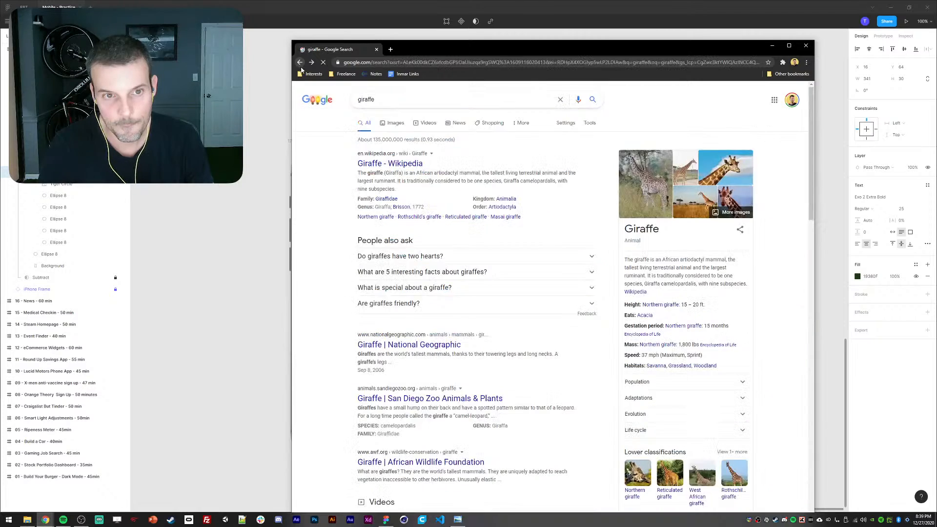
{"action": "left_click", "coordinate": [300, 64]}
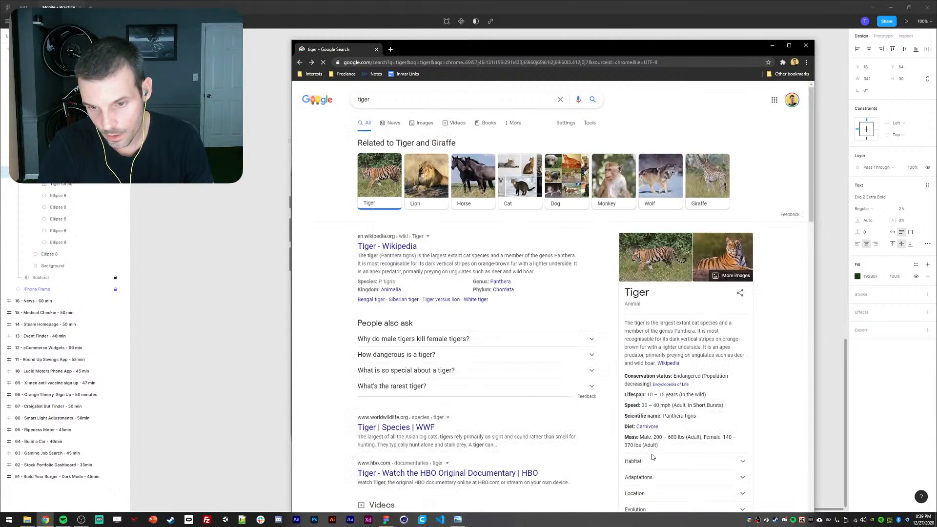
{"action": "scroll", "coordinate": [658, 341], "scroll_direction": "down", "scroll_amount": 3}
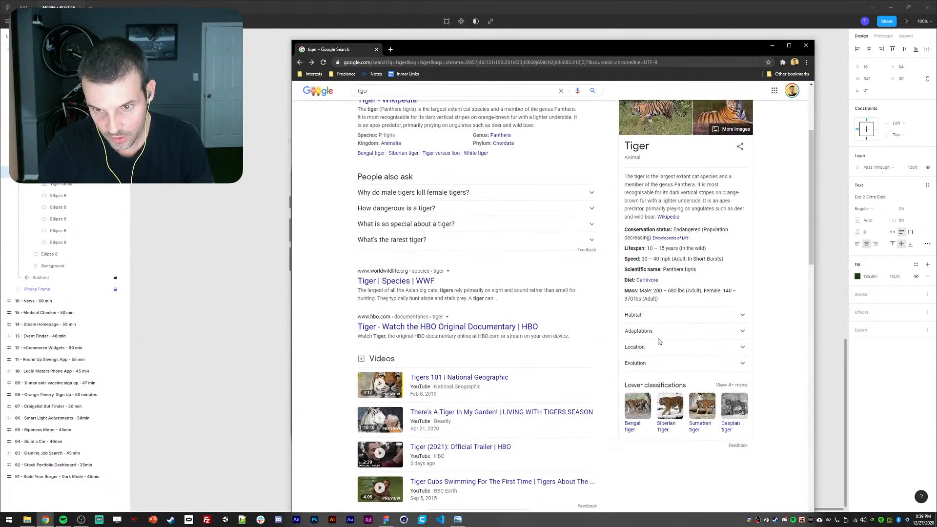
- Return to Figma and change the title text above the tiger picture to Sumatran Tiger
{"action": "left_click", "coordinate": [247, 369]}
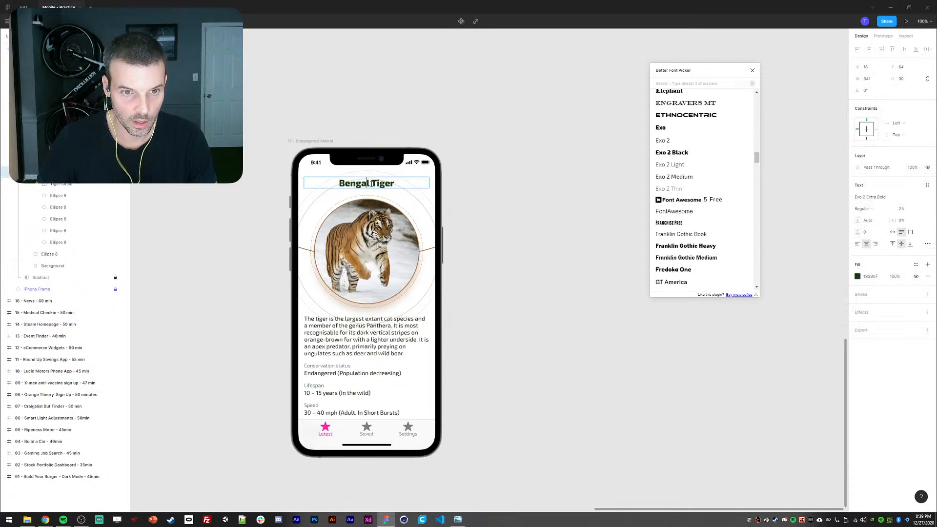
{"action": "key", "text": "BackSpace"}
{"action": "key", "text": "BackSpace"}
{"action": "type", "text": "art"}
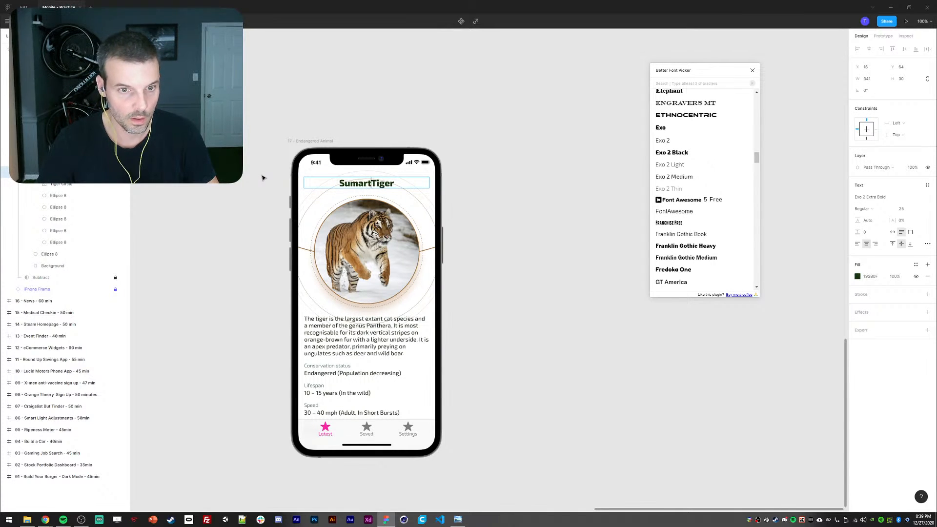
{"action": "key", "text": "BackSpace"}
{"action": "key", "text": "BackSpace"}
{"action": "key", "text": "BackSpace"}
{"action": "key", "text": "Escape"}
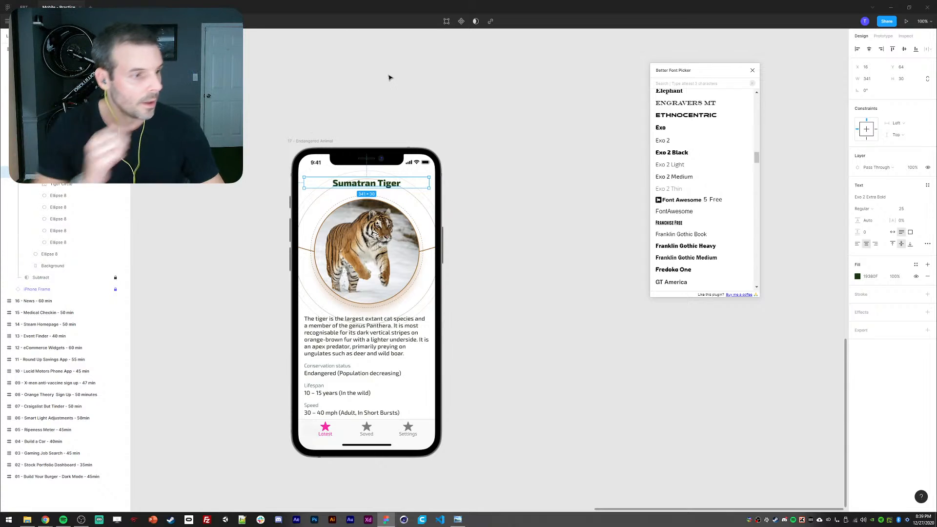
- Show the giraffe group again and move it, the Tiger group and the large ring out of the phone onto the empty canvas
{"action": "left_click_drag", "start_coordinate": [334, 95], "coordinate": [339, 94]}
{"action": "left_click", "coordinate": [254, 153]}
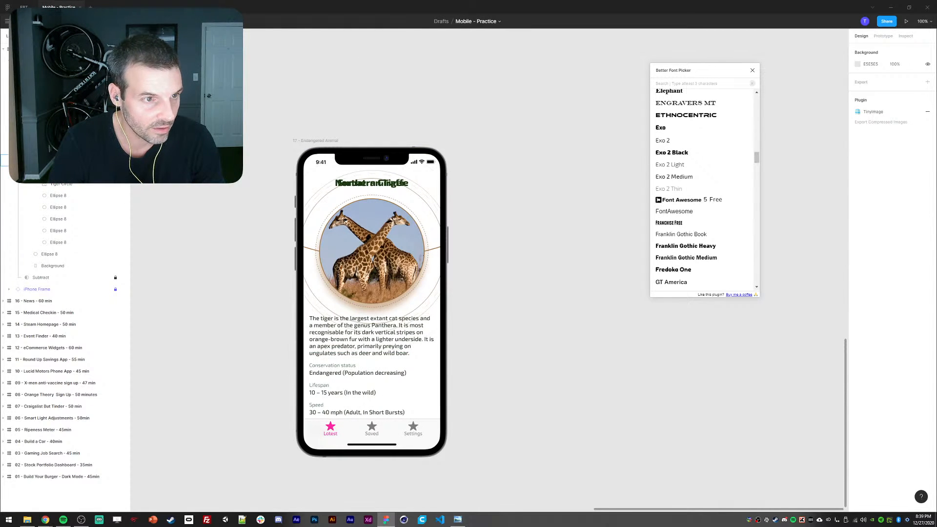
{"action": "left_click", "coordinate": [27, 160]}
{"action": "left_click", "coordinate": [63, 136]}
{"action": "left_click", "coordinate": [64, 148]}
{"action": "left_click", "coordinate": [64, 172], "text": "shift"}
{"action": "left_click_drag", "start_coordinate": [336, 258], "coordinate": [611, 305]}
{"action": "left_click_drag", "start_coordinate": [611, 306], "coordinate": [502, 290]}
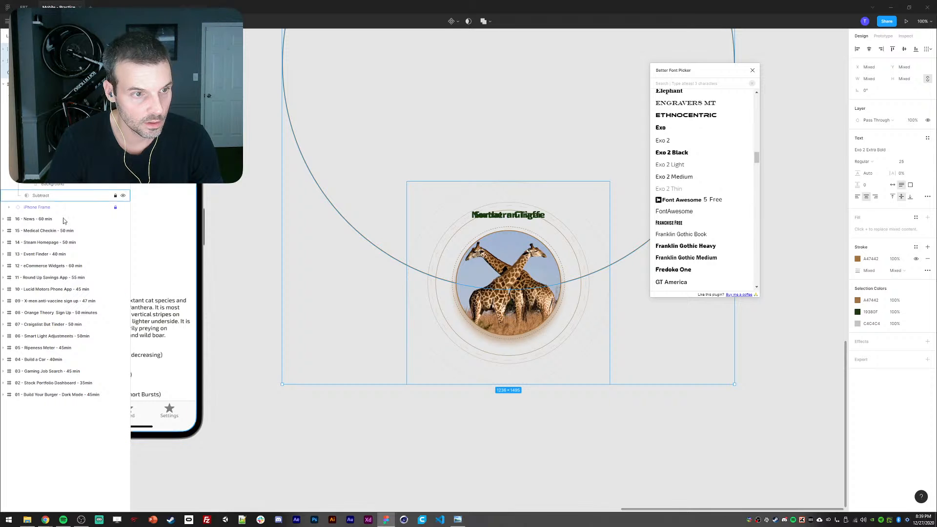
- Rotate the giraffe group to -45° and place it on the large ring, above and to the left of the tiger circle
{"action": "left_click", "coordinate": [304, 308]}
{"action": "left_click", "coordinate": [509, 291]}
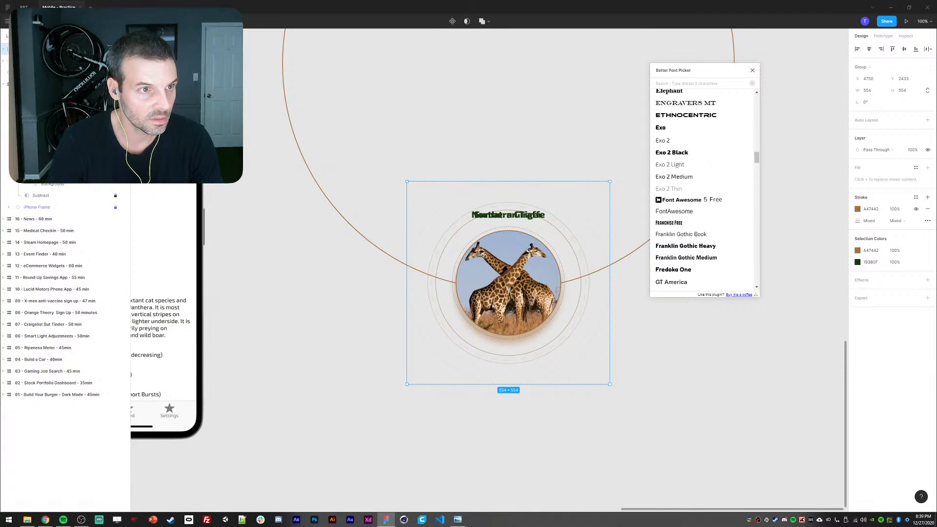
{"action": "left_click_drag", "start_coordinate": [453, 145], "coordinate": [437, 170]}
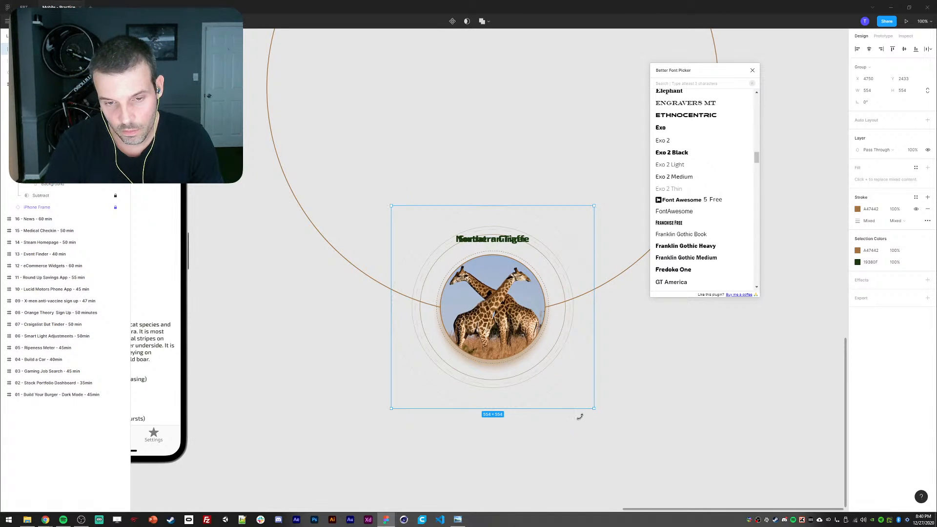
{"action": "left_click_drag", "start_coordinate": [580, 416], "coordinate": [519, 408]}
{"action": "left_click_drag", "start_coordinate": [491, 306], "coordinate": [344, 243]}
{"action": "left_click_drag", "start_coordinate": [369, 381], "coordinate": [356, 376]}
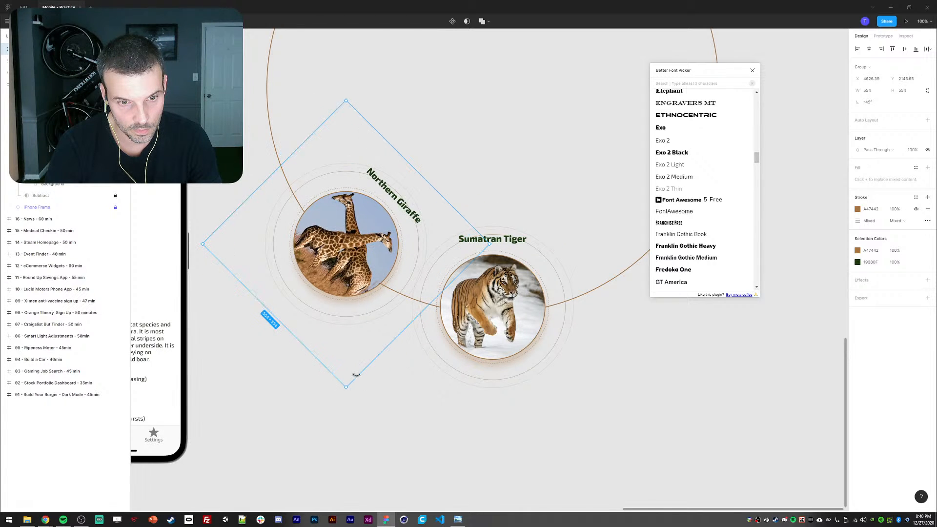
{"action": "left_click_drag", "start_coordinate": [359, 232], "coordinate": [335, 208]}
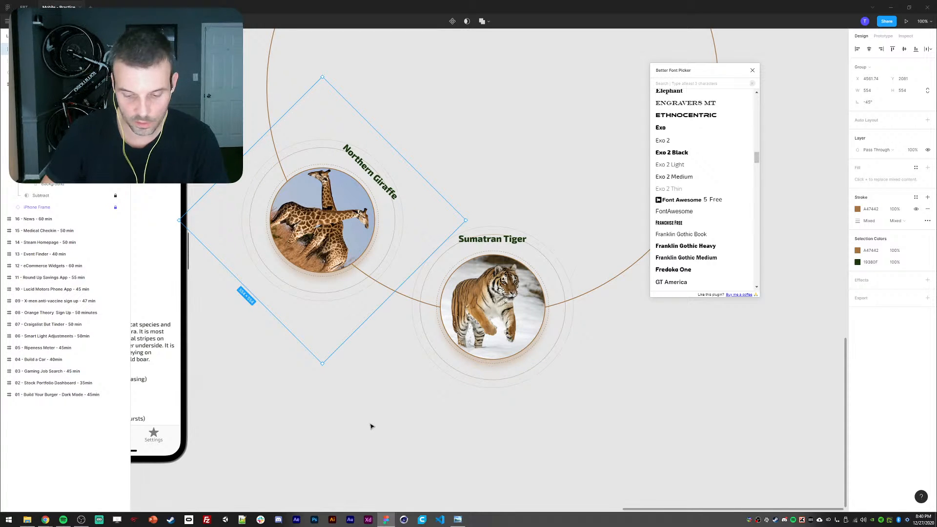
- Move the rotated giraffe group, the Tiger group and the large ring back into the phone, with the tiger circle centred below the status bar
{"action": "key", "text": "minus"}
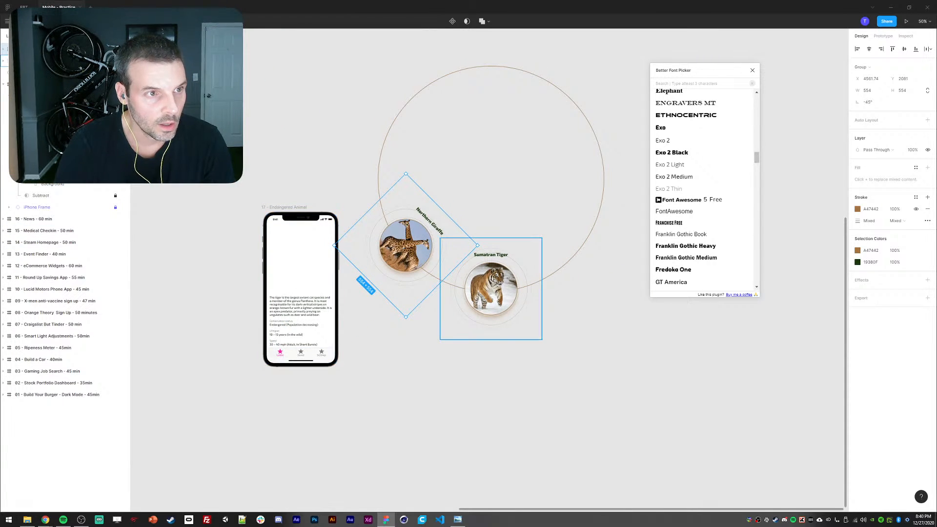
{"action": "left_click", "coordinate": [48, 72]}
{"action": "left_click", "coordinate": [49, 49], "text": "shift"}
{"action": "left_click_drag", "start_coordinate": [492, 295], "coordinate": [305, 269]}
{"action": "left_click_drag", "start_coordinate": [48, 72], "coordinate": [52, 166]}
{"action": "key", "text": "plus"}
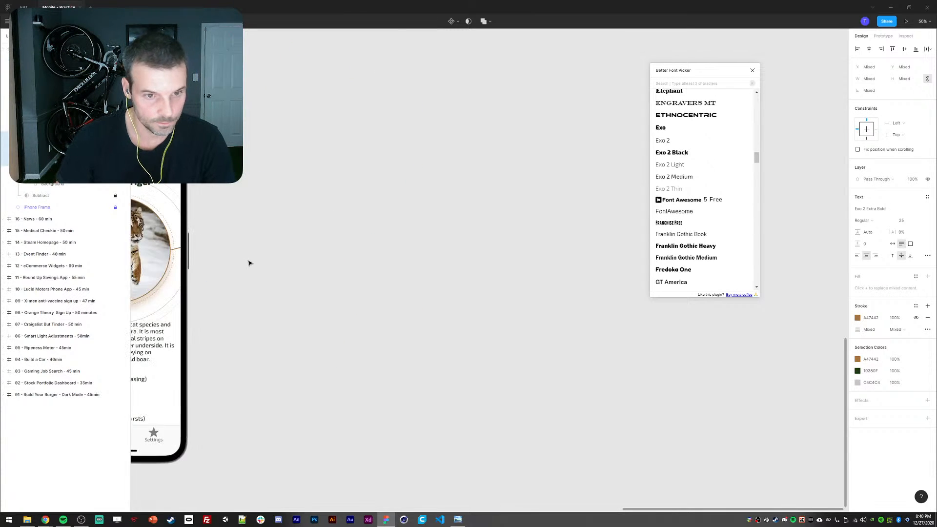
{"action": "left_click_drag", "start_coordinate": [239, 301], "coordinate": [487, 297]}
{"action": "left_click_drag", "start_coordinate": [366, 258], "coordinate": [361, 261]}
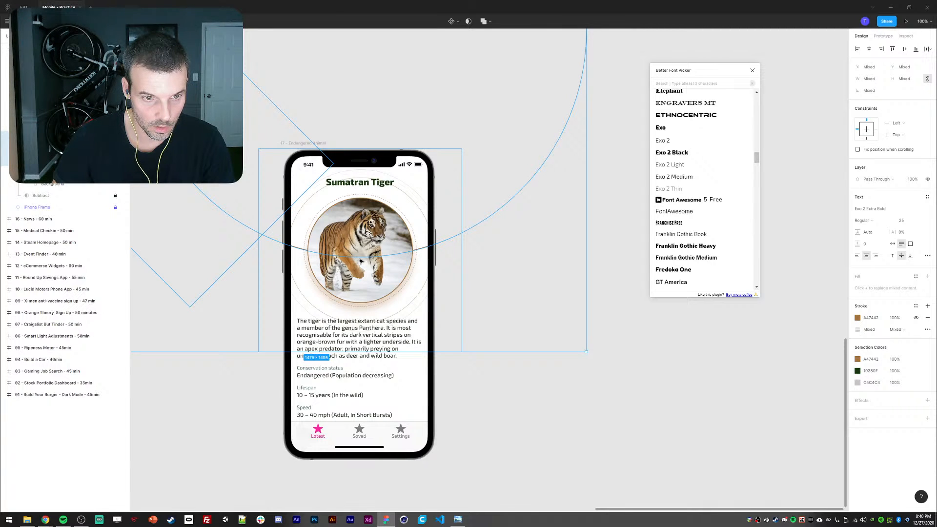
{"action": "left_click_drag", "start_coordinate": [201, 444], "coordinate": [453, 248]}
{"action": "left_click", "coordinate": [169, 253]}
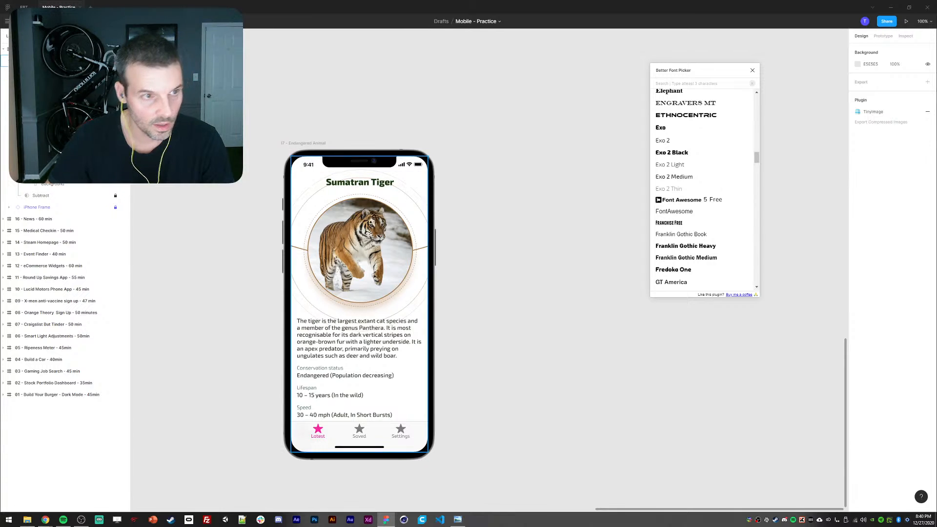
- Collapse the 17 - Endangered Animal frame's layers and duplicate the whole phone frame beside the original
{"action": "left_click", "coordinate": [9, 60]}
{"action": "left_click", "coordinate": [6, 51]}
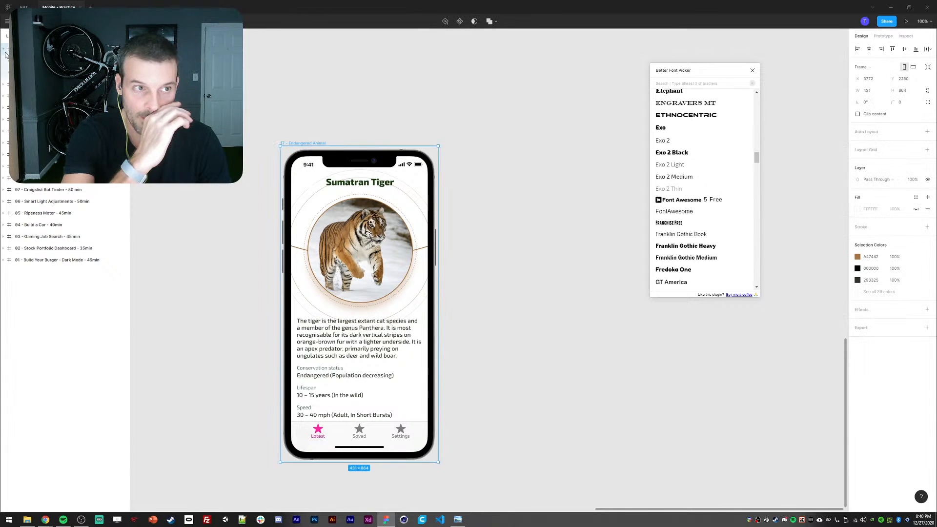
{"action": "left_click", "coordinate": [4, 50]}
{"action": "key", "text": "ctrl+d"}
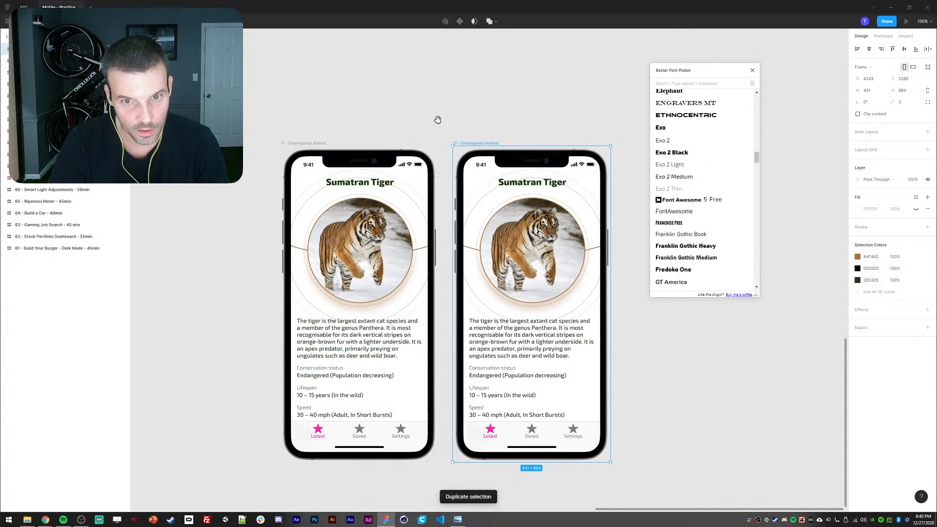
{"action": "scroll", "coordinate": [437, 116], "scroll_direction": "down", "scroll_amount": 2}
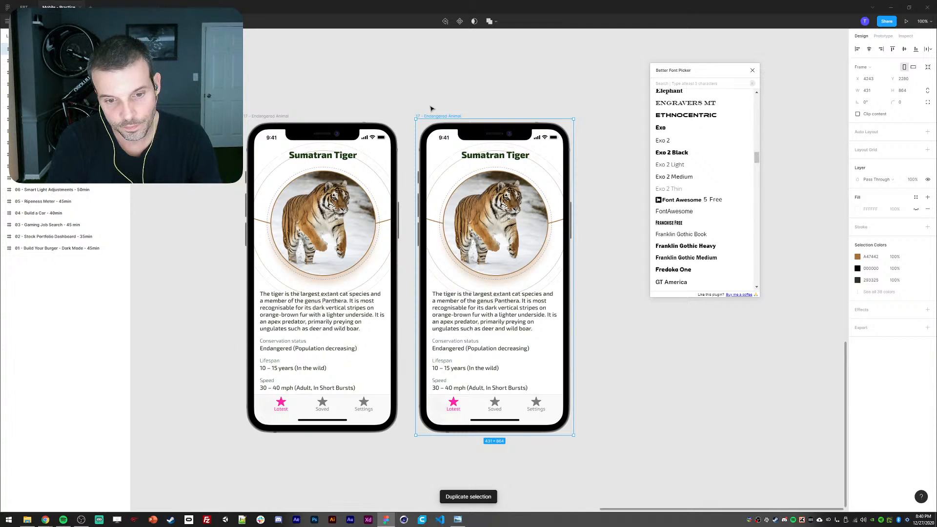
- Duplicate the Tiger group and the large ring in the second phone and set the copies' opacity to 10%
{"action": "left_click", "coordinate": [474, 235]}
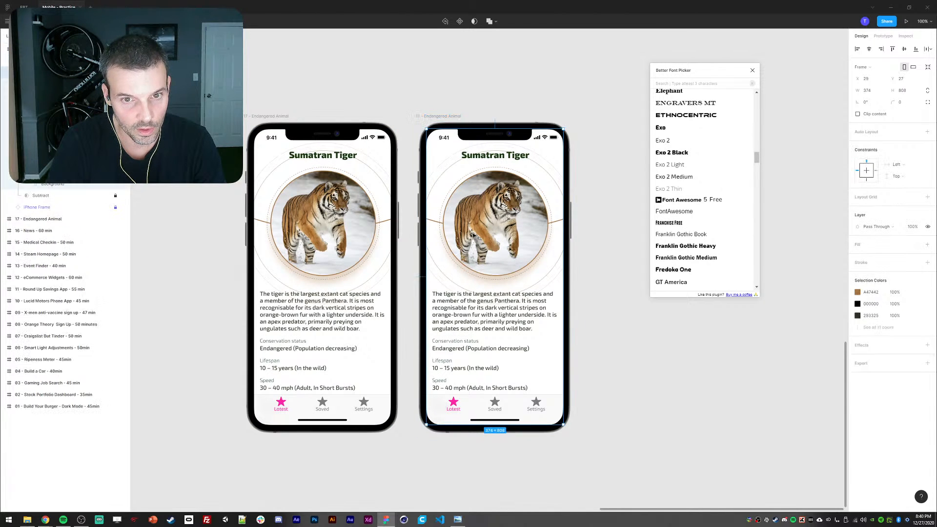
{"action": "left_click", "coordinate": [54, 137]}
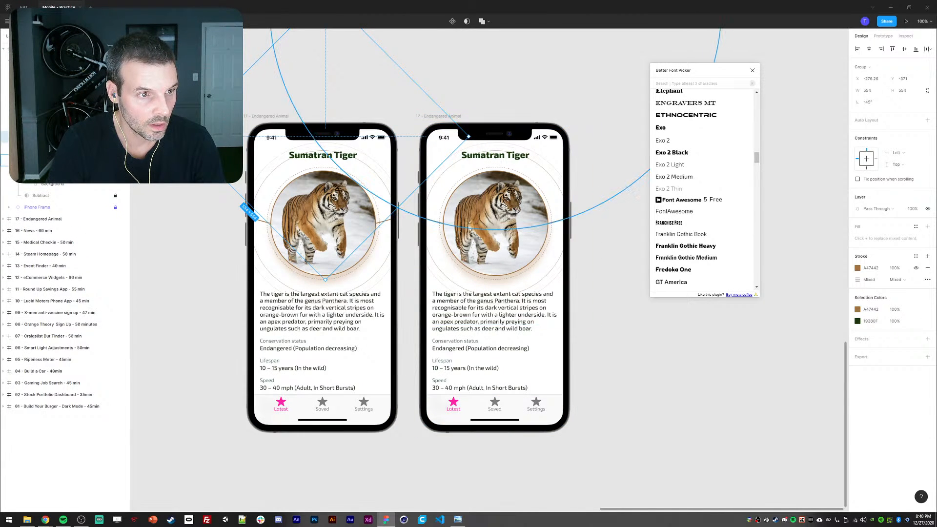
{"action": "left_click", "coordinate": [54, 161], "text": "shift"}
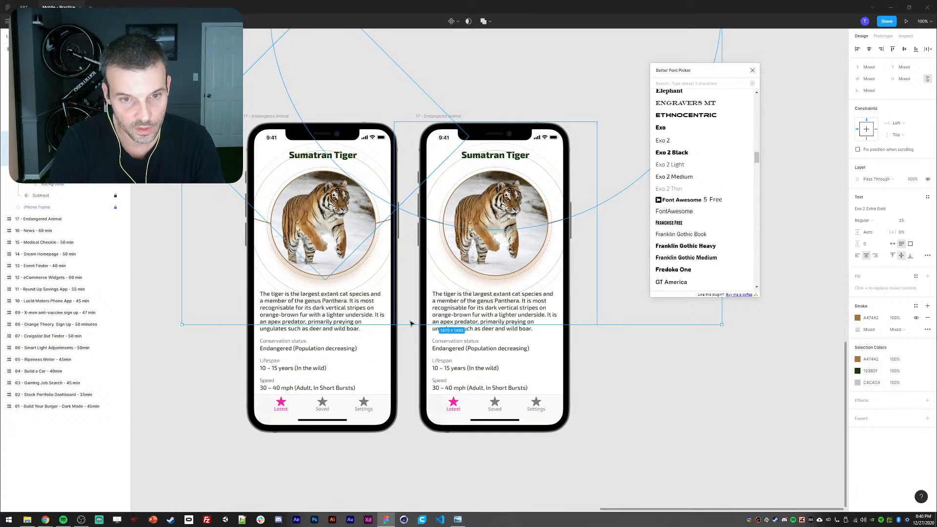
{"action": "left_click", "coordinate": [54, 161]}
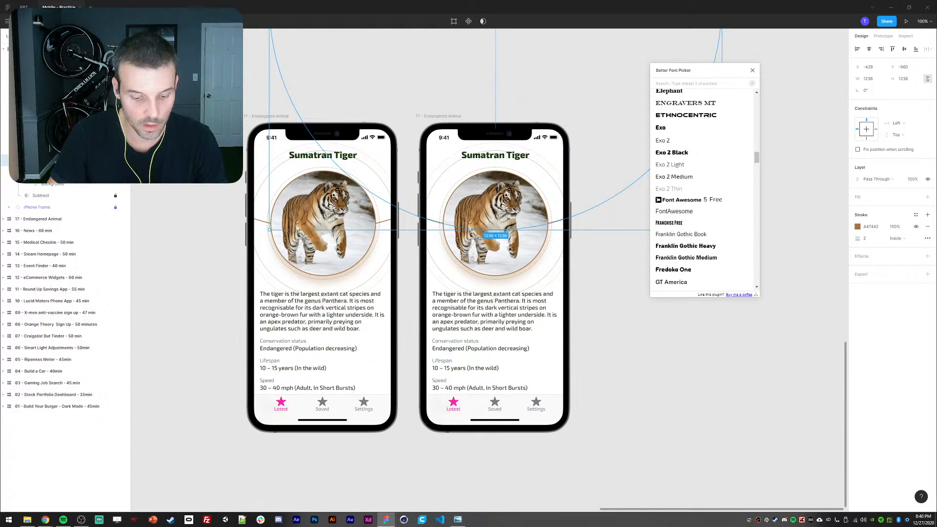
{"action": "left_click", "coordinate": [53, 149]}
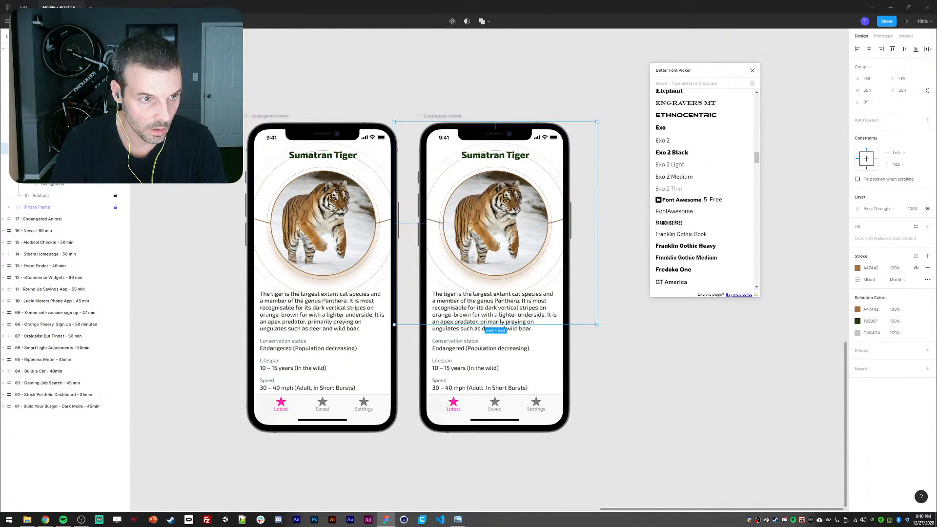
{"action": "left_click", "coordinate": [54, 160], "text": "shift"}
{"action": "key", "text": "ctrl+d"}
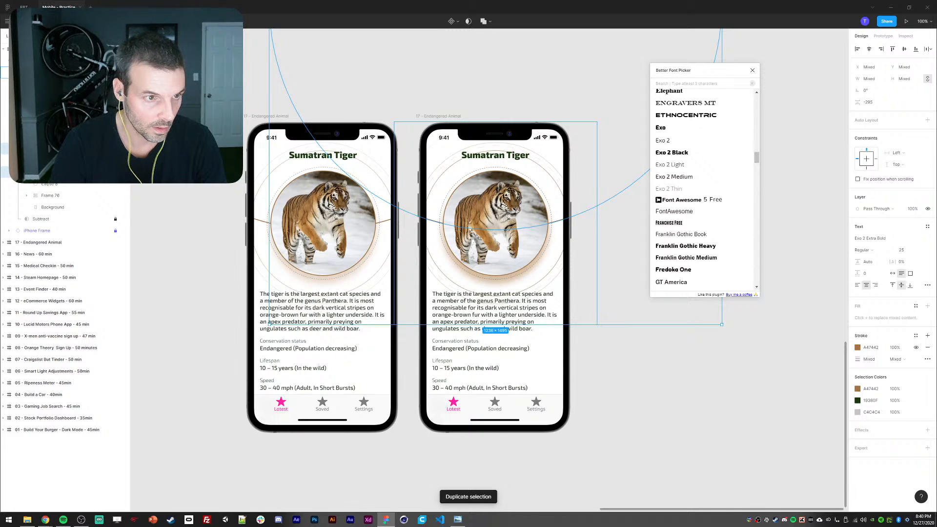
{"action": "left_click_drag", "start_coordinate": [44, 195], "coordinate": [44, 194]}
{"action": "key", "text": "1"}
- Rotate the full-opacity giraffe group, Tiger group and ring by 45° and place the upright giraffe circle over the faded tiger circle
{"action": "left_click", "coordinate": [51, 160]}
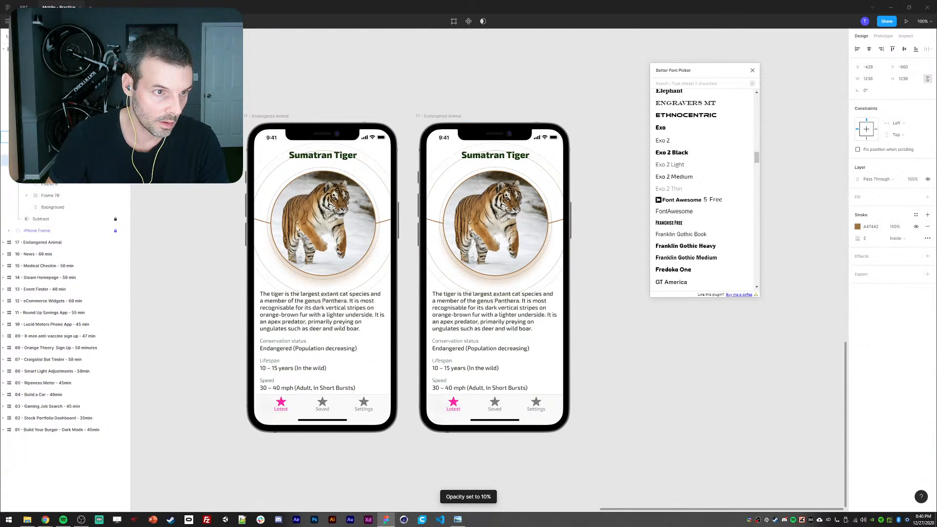
{"action": "left_click", "coordinate": [51, 137], "text": "shift"}
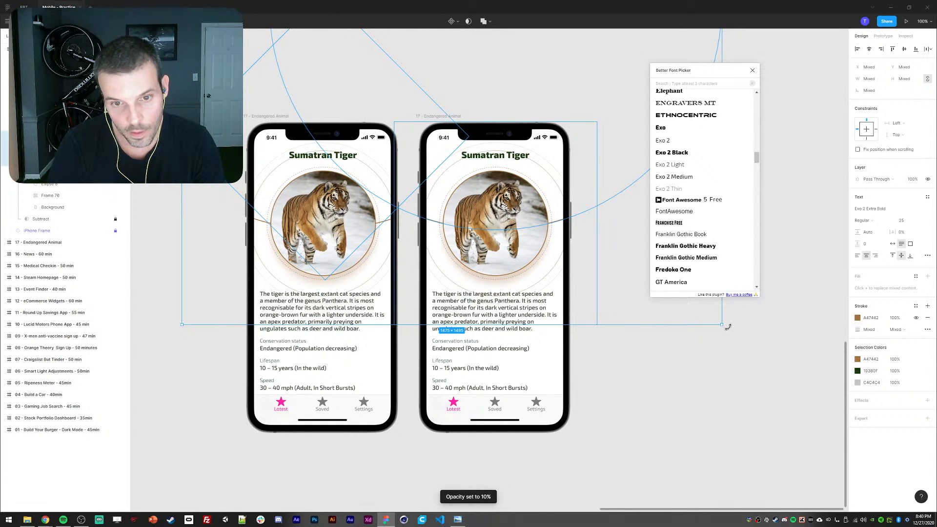
{"action": "left_click_drag", "start_coordinate": [728, 327], "coordinate": [936, 11]}
{"action": "left_click_drag", "start_coordinate": [452, 222], "coordinate": [525, 243]}
{"action": "key", "text": "ctrl+plus"}
{"action": "left_click_drag", "start_coordinate": [494, 296], "coordinate": [472, 323]}
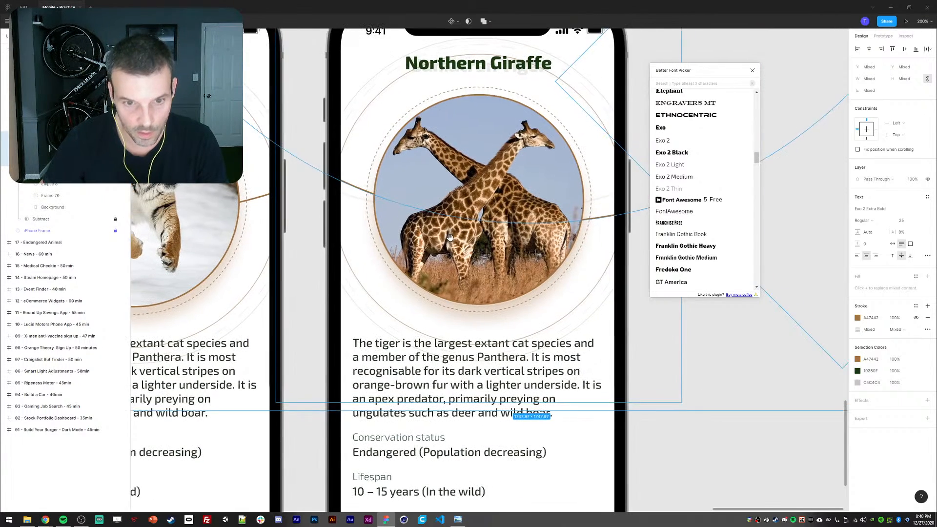
{"action": "mouse_move", "coordinate": [446, 231]}
{"action": "left_mouse_down"}
{"action": "mouse_move", "coordinate": [430, 242]}
{"action": "mouse_move", "coordinate": [445, 233]}
{"action": "mouse_move", "coordinate": [437, 202]}
{"action": "mouse_move", "coordinate": [445, 233]}
{"action": "left_mouse_up"}
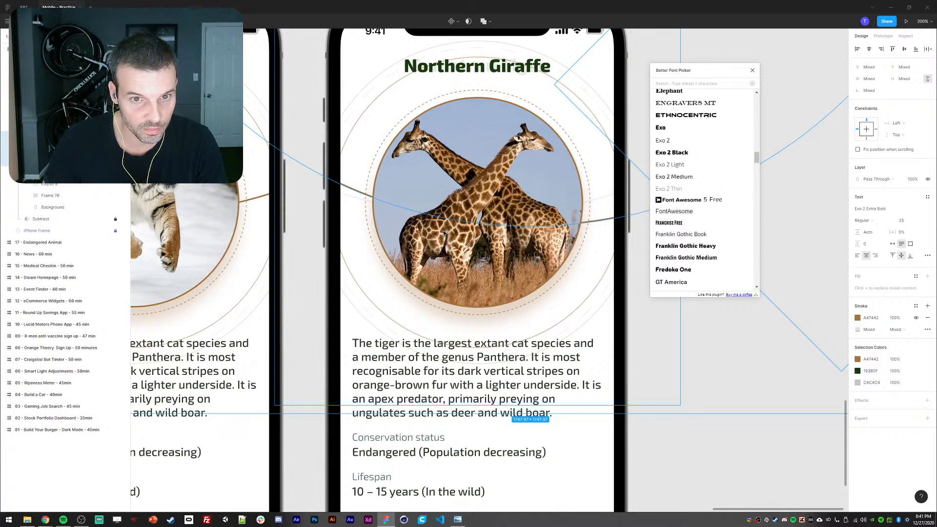
- Try nudging the rotated giraffe group, Tiger group and large ring up and to the left in the second phone
{"action": "left_click", "coordinate": [54, 149]}
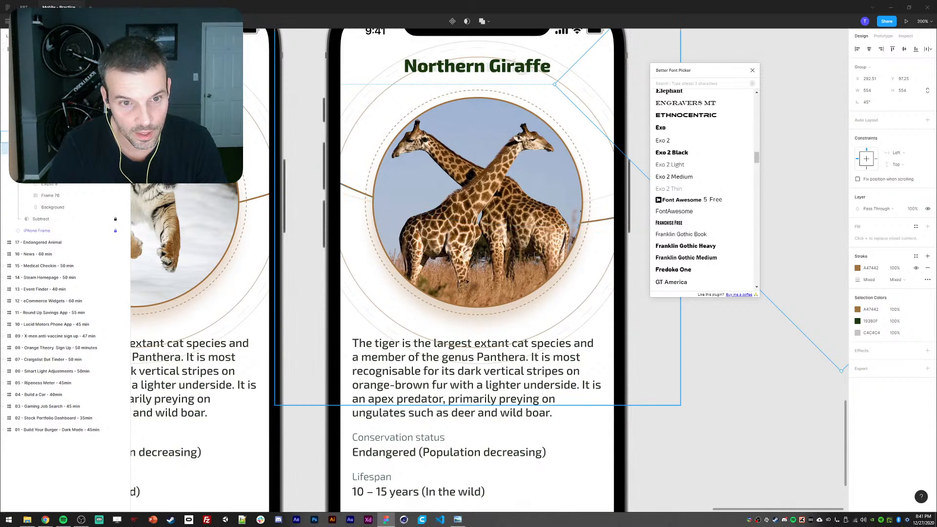
{"action": "left_click", "coordinate": [54, 160]}
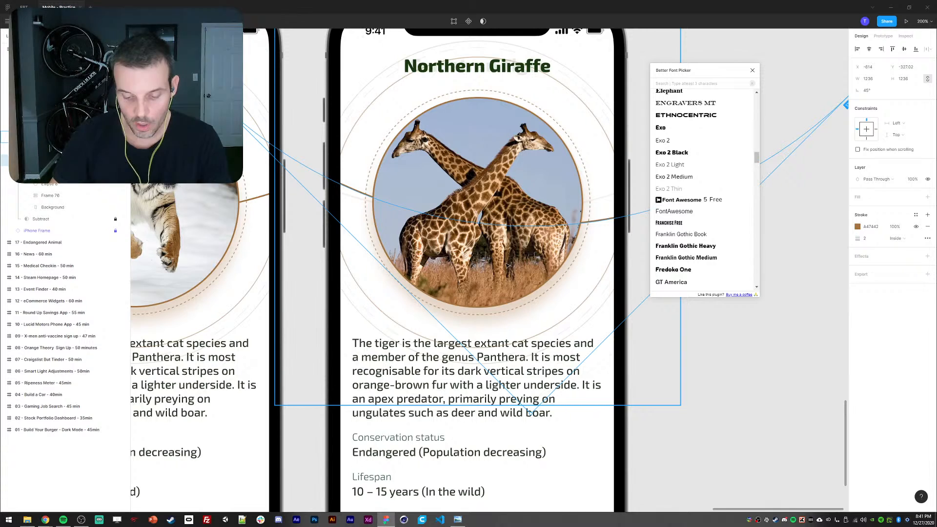
{"action": "key", "text": "ctrl+minus"}
{"action": "left_click_drag", "start_coordinate": [547, 240], "coordinate": [492, 252]}
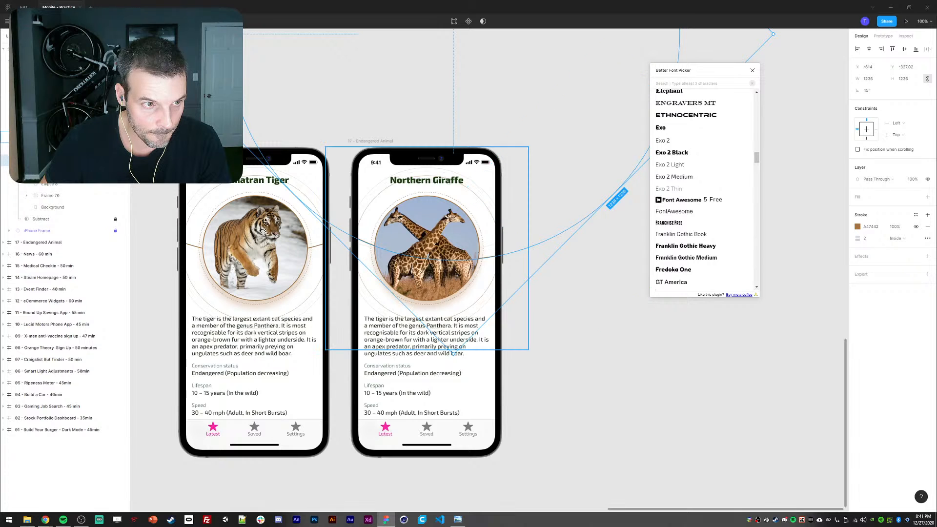
{"action": "left_click", "coordinate": [53, 137]}
{"action": "left_click", "coordinate": [53, 160], "text": "shift"}
{"action": "key", "text": "ctrl+equal"}
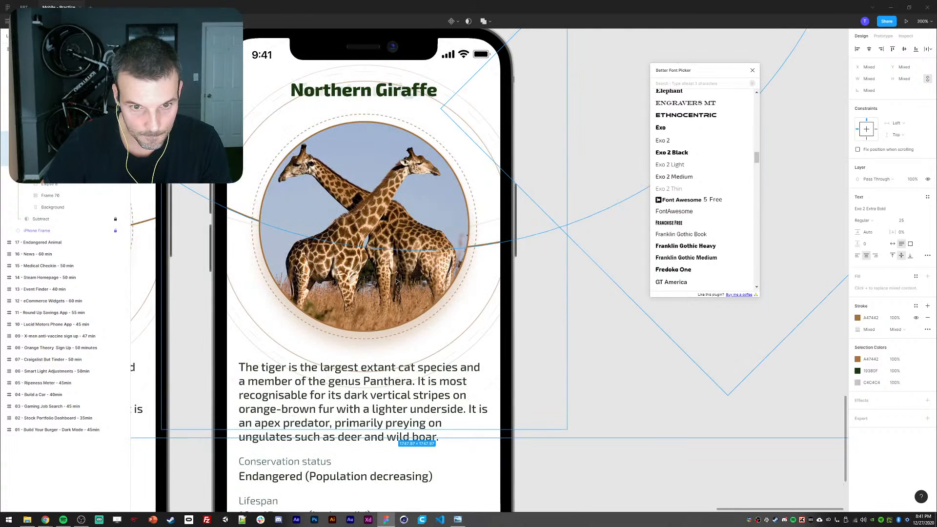
{"action": "key", "text": "shift+Up"}
{"action": "key", "text": "shift+Up"}
{"action": "key", "text": "shift+Left"}
{"action": "key", "text": "shift+Left"}
{"action": "key", "text": "shift+Left"}
{"action": "key", "text": "shift+Left"}
{"action": "key", "text": "shift+Left"}
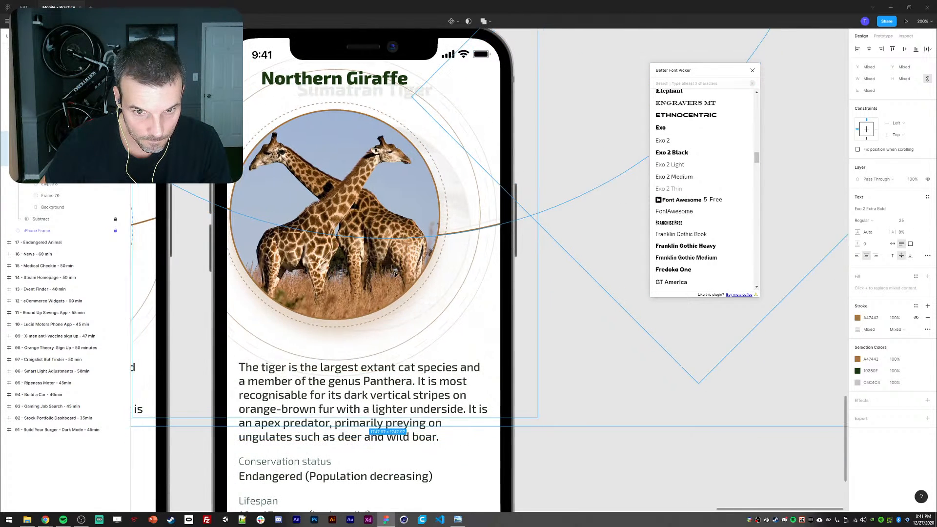
{"action": "key", "text": "shift+Up"}
{"action": "key", "text": "shift+Down"}
{"action": "key", "text": "shift+Right"}
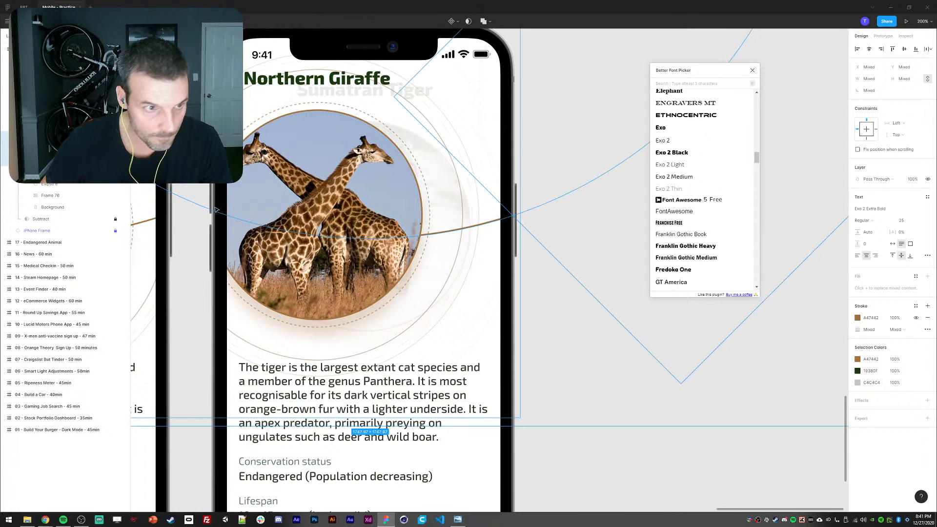
- Move the rotated giraffe group, Tiger group and ring back over the faded copies and fine-tune their position with small nudges
{"action": "left_click_drag", "start_coordinate": [316, 228], "coordinate": [361, 240]}
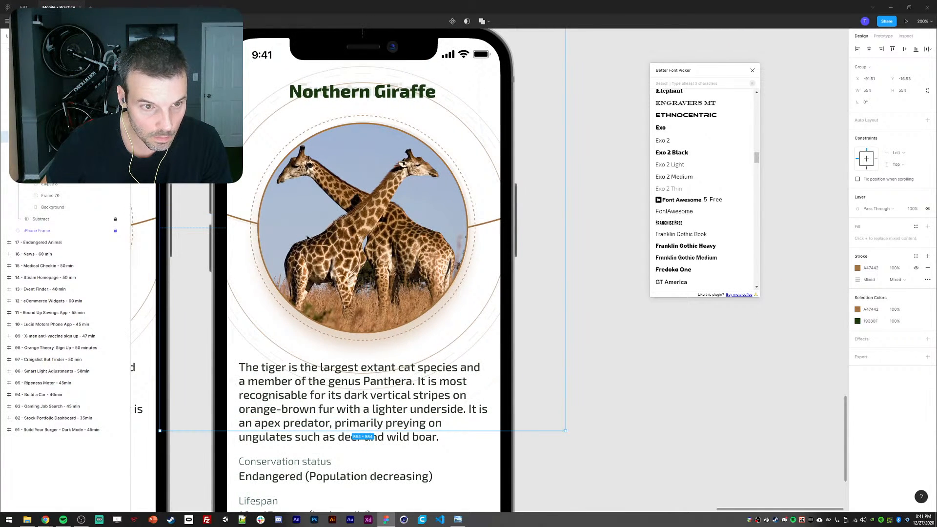
{"action": "left_click", "coordinate": [49, 160]}
{"action": "left_click", "coordinate": [63, 136], "text": "shift"}
{"action": "key", "text": "Down"}
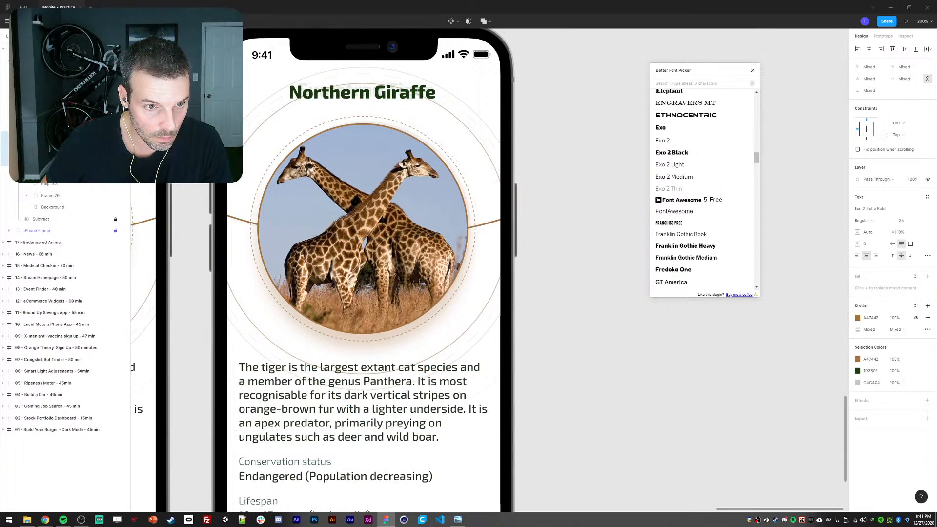
{"action": "key", "text": "Down"}
{"action": "key", "text": "Up"}
{"action": "key", "text": "Left"}
{"action": "key", "text": "Left"}
{"action": "key", "text": "Left"}
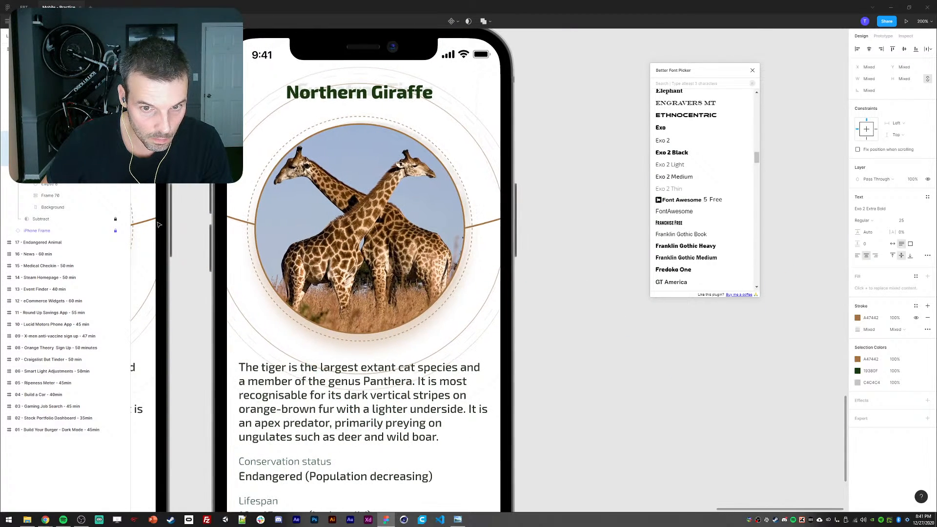
- Nudge the giraffe group alone up and to the right so its circle and title line up with the faded tiger version
{"action": "left_click", "coordinate": [63, 137]}
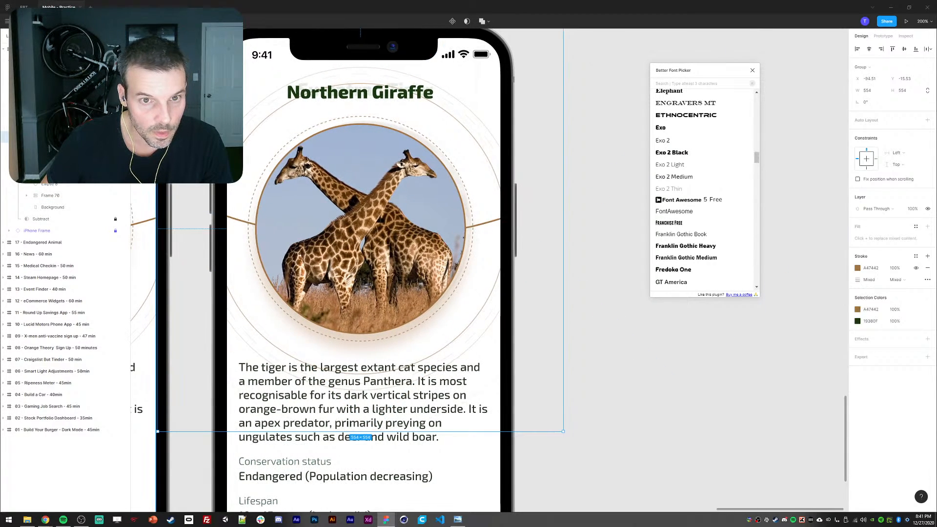
{"action": "key", "text": "Up"}
{"action": "key", "text": "Up"}
{"action": "key", "text": "Right"}
{"action": "key", "text": "Right"}
{"action": "key", "text": "Right"}
{"action": "key", "text": "Right"}
{"action": "key", "text": "Right"}
{"action": "key", "text": "Right"}
{"action": "key", "text": "Right"}
{"action": "key", "text": "Up"}
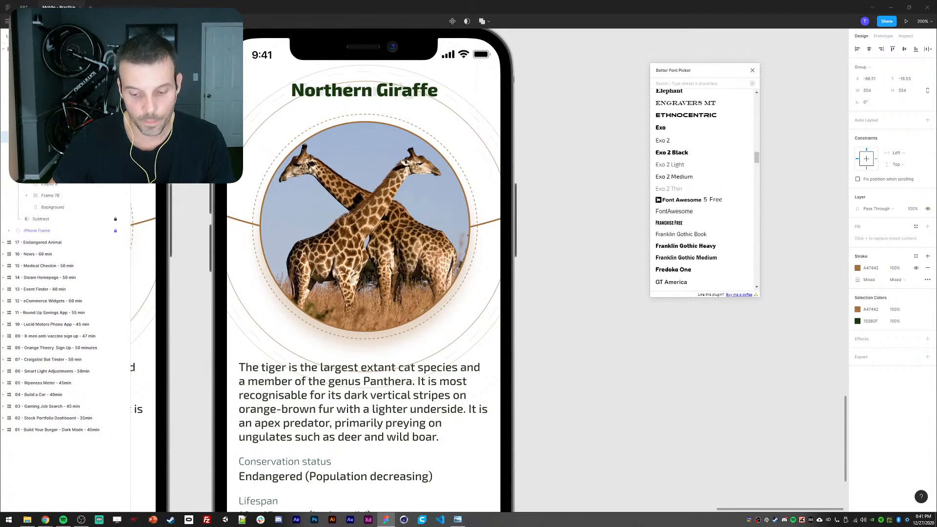
- Copy the aligned giraffe group, Tiger group and ring, and delete the faded tiger and ring from the second phone
{"action": "key", "text": "ctrl+minus"}
{"action": "left_click", "coordinate": [64, 160], "text": "shift"}
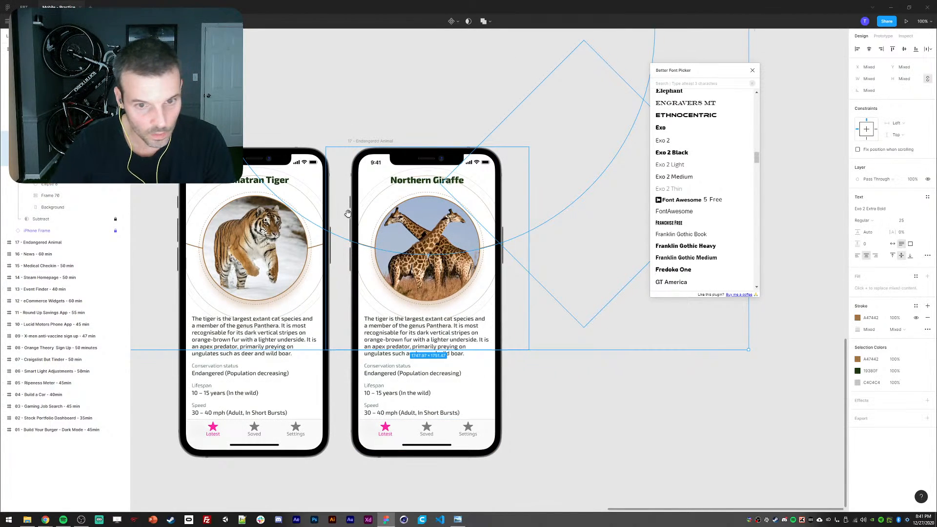
{"action": "left_click_drag", "start_coordinate": [348, 213], "coordinate": [367, 190]}
{"action": "left_click", "coordinate": [50, 160]}
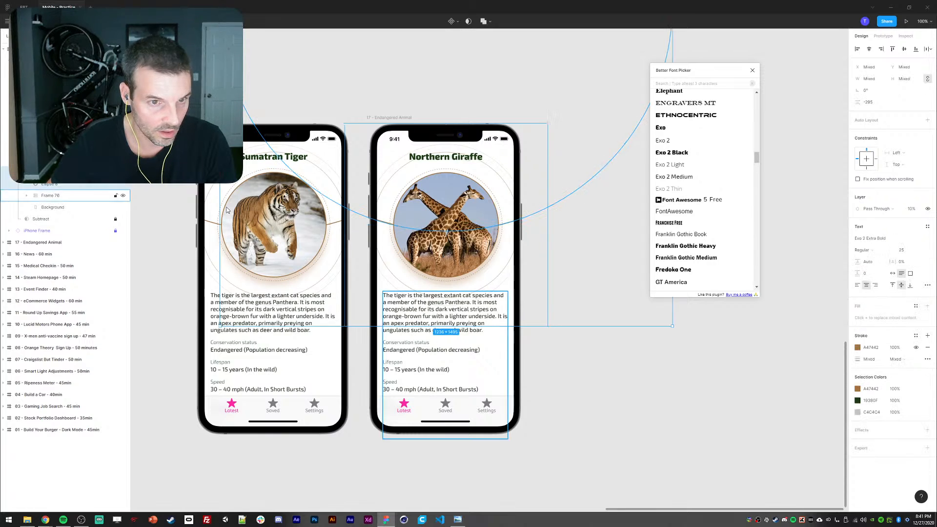
{"action": "left_click", "coordinate": [168, 219]}
- Set the opacity of the Giraffe, Tiger and Ellipse 8 layers in the first phone to 10%
{"action": "left_click_drag", "start_coordinate": [251, 221], "coordinate": [299, 218]}
{"action": "double_click", "coordinate": [300, 218]}
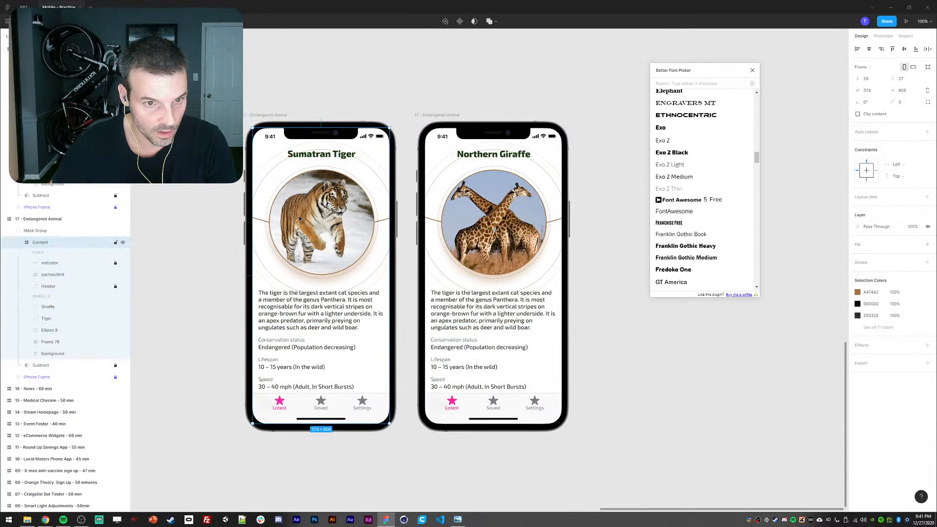
{"action": "left_click", "coordinate": [48, 308]}
{"action": "left_click", "coordinate": [48, 330], "text": "shift"}
{"action": "key", "text": "1"}
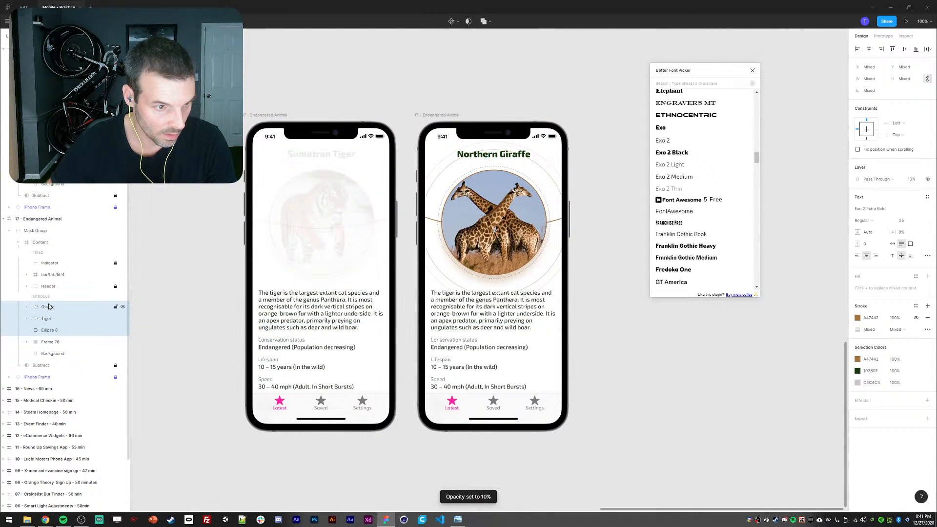
- Paste the copied giraffe, tiger and ring into the first phone, rotate them until the tiger is upright, and align it over the faded tiger
{"action": "left_click", "coordinate": [48, 308]}
{"action": "key", "text": "ctrl+v"}
{"action": "left_click_drag", "start_coordinate": [336, 252], "coordinate": [344, 270]}
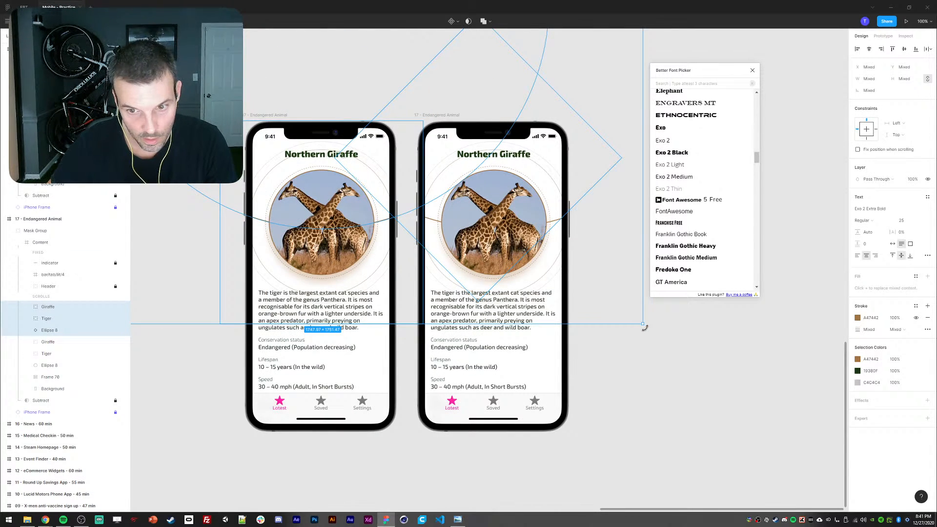
{"action": "scroll", "coordinate": [298, 243], "scroll_direction": "up", "scroll_amount": 5}
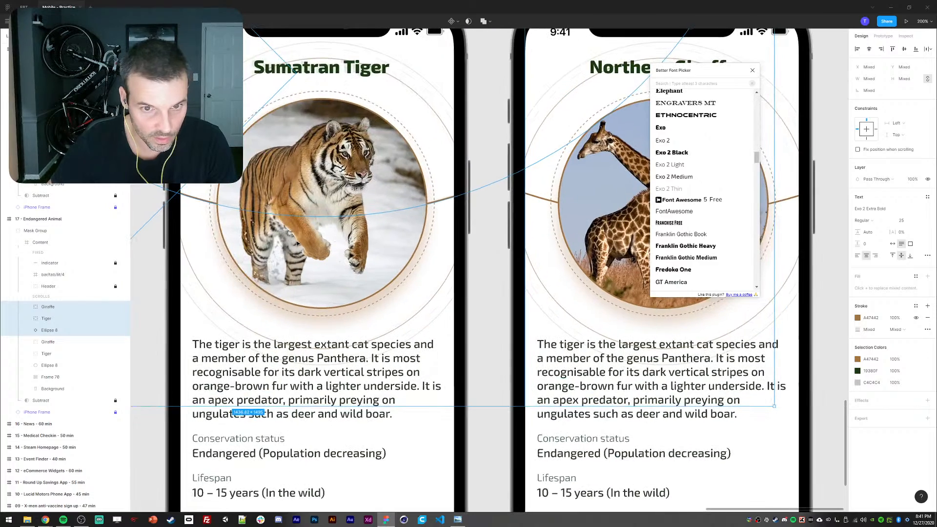
{"action": "left_click_drag", "start_coordinate": [313, 229], "coordinate": [310, 228]}
{"action": "scroll", "coordinate": [311, 229], "scroll_direction": "down", "scroll_amount": 8}
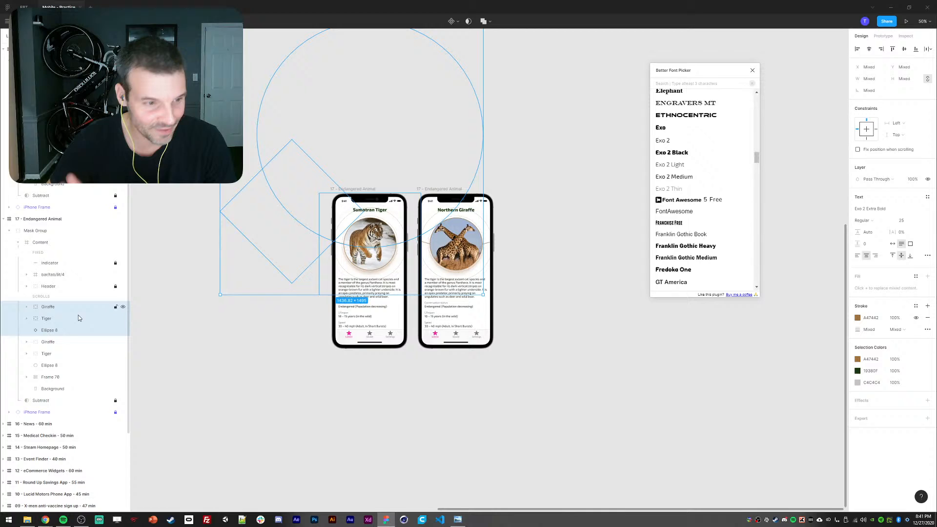
- Delete the three faded Giraffe, Tiger and Ellipse 8 layers from the first phone, keeping the pasted set
{"action": "left_click", "coordinate": [48, 341]}
{"action": "left_click", "coordinate": [48, 365], "text": "shift"}
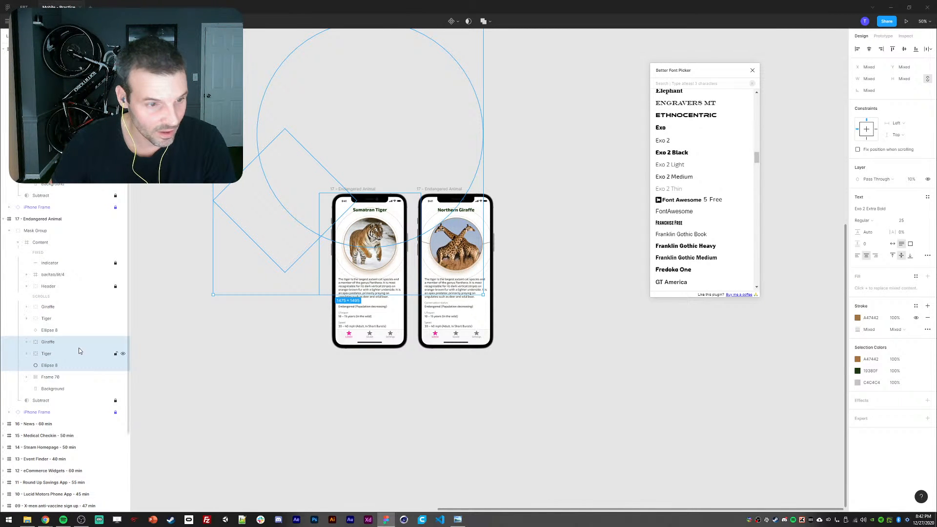
{"action": "left_click", "coordinate": [48, 306]}
{"action": "left_click", "coordinate": [46, 318]}
{"action": "left_click", "coordinate": [48, 330]}
{"action": "left_click", "coordinate": [47, 342]}
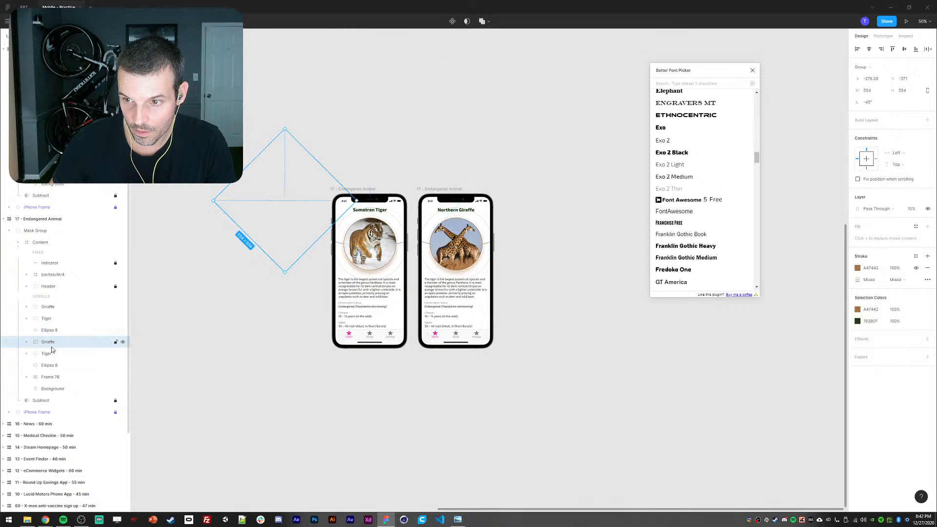
{"action": "key", "text": "Delete"}
{"action": "left_click", "coordinate": [49, 345]}
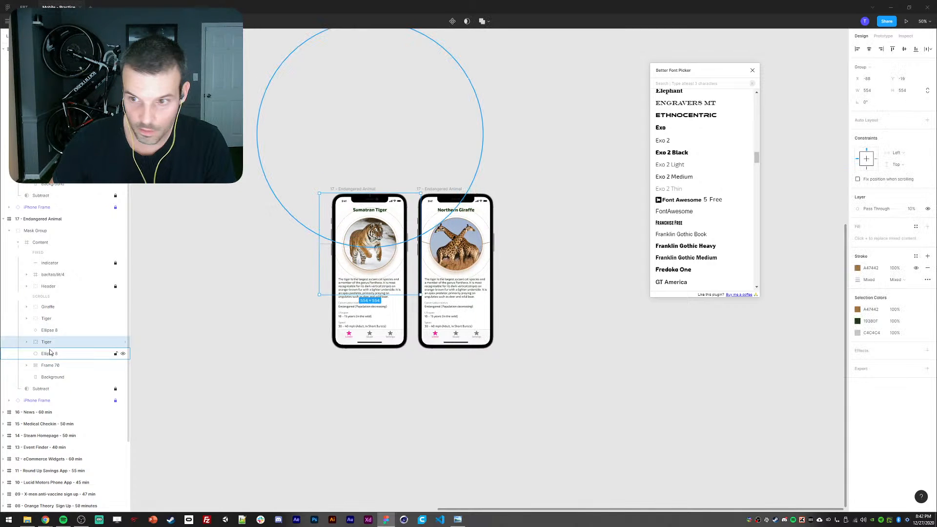
{"action": "key", "text": "Delete"}
{"action": "left_click", "coordinate": [49, 350]}
{"action": "left_click", "coordinate": [49, 342]}
{"action": "key", "text": "Delete"}
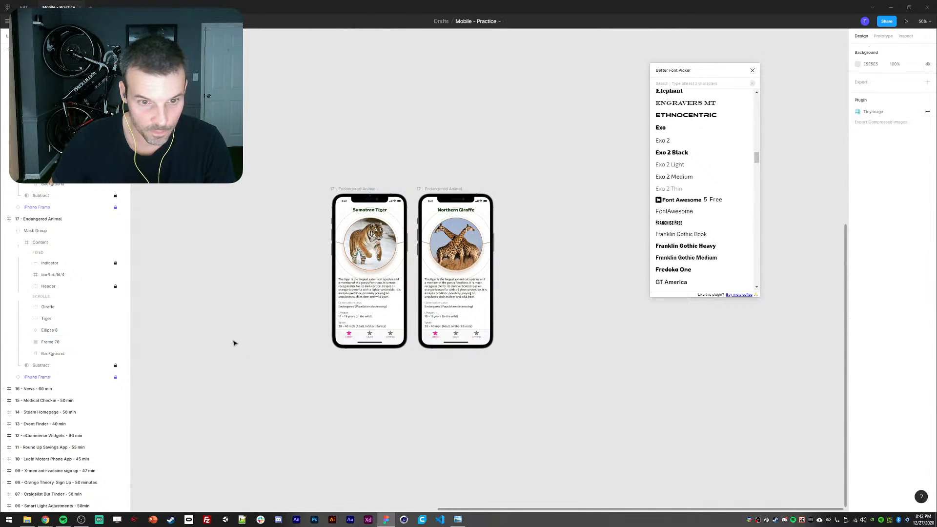
- Add a prototype interaction to the tiger description text in the Sumatran Tiger phone
{"action": "scroll", "coordinate": [229, 344], "scroll_direction": "right", "scroll_amount": 1}
{"action": "key", "text": "shift+0"}
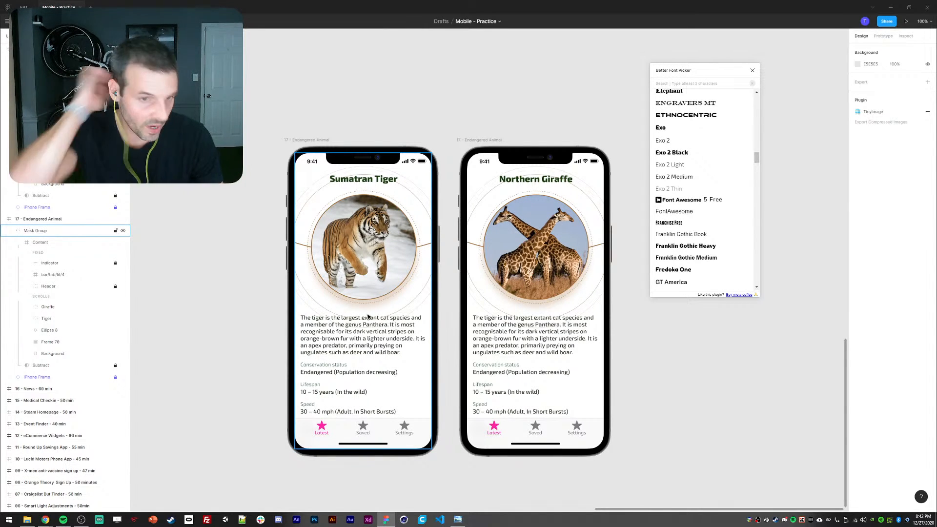
{"action": "scroll", "coordinate": [297, 286], "scroll_direction": "right", "scroll_amount": 1}
{"action": "scroll", "coordinate": [297, 285], "scroll_direction": "down", "scroll_amount": 1}
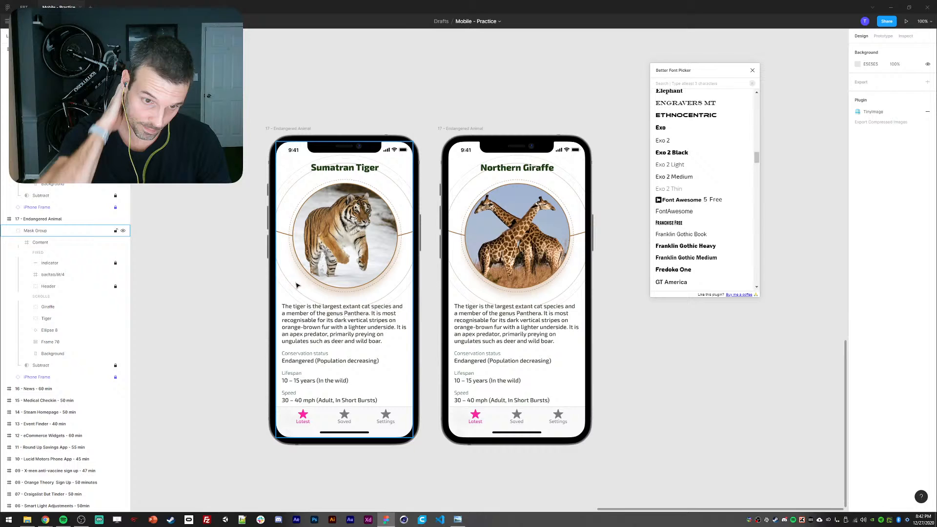
{"action": "double_click", "coordinate": [302, 344]}
{"action": "left_click", "coordinate": [305, 341], "text": "ctrl"}
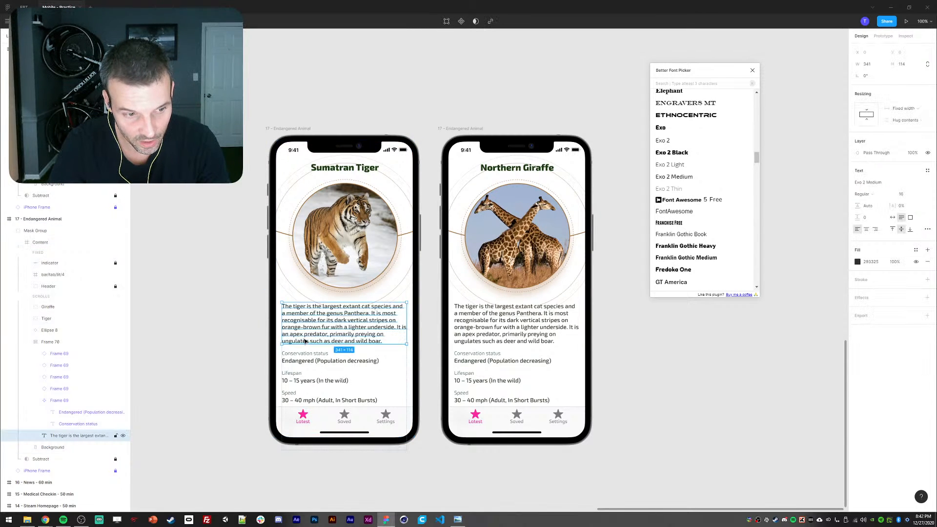
{"action": "left_click", "coordinate": [877, 36]}
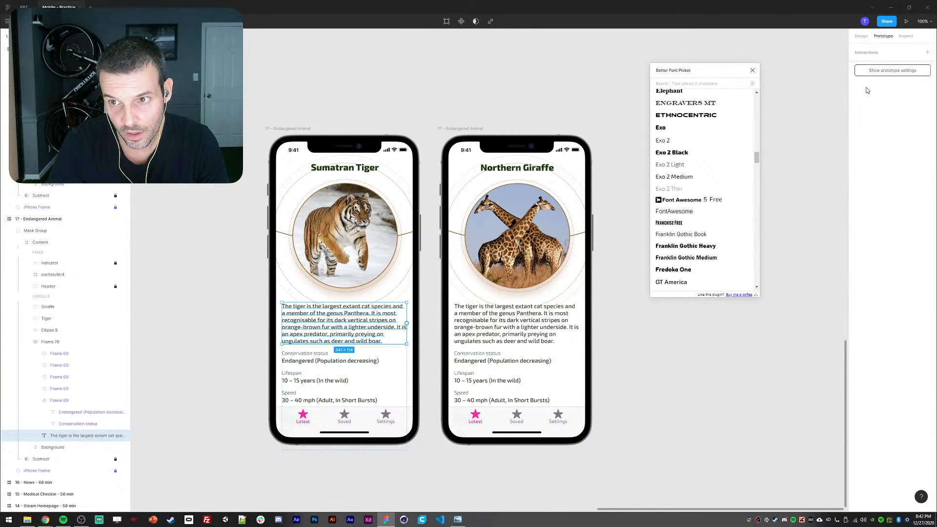
{"action": "left_click", "coordinate": [927, 53]}
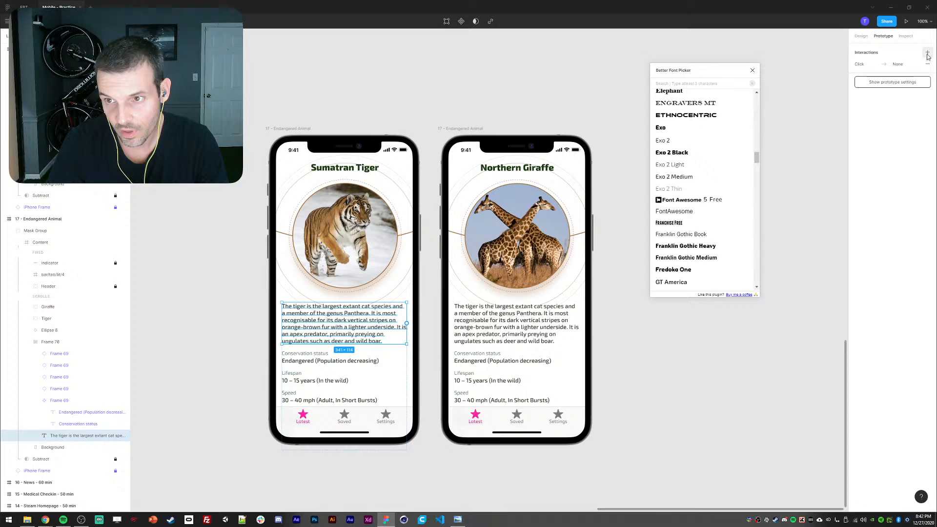
- Set the tiger description's click interaction to navigate to the Northern Giraffe frame, 17 - Endangered Animal
{"action": "left_click", "coordinate": [893, 65]}
{"action": "left_click", "coordinate": [782, 93]}
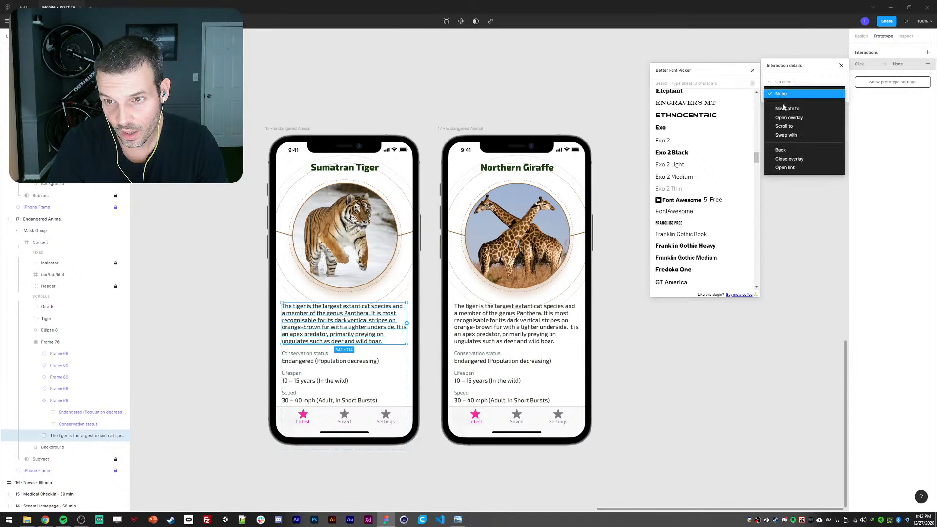
{"action": "left_click", "coordinate": [793, 110]}
{"action": "left_click", "coordinate": [821, 94]}
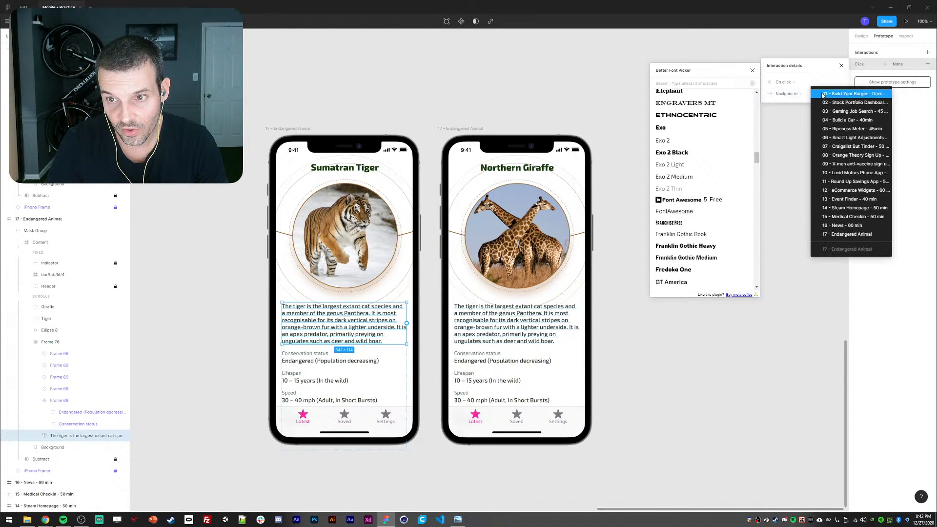
{"action": "left_click", "coordinate": [840, 237]}
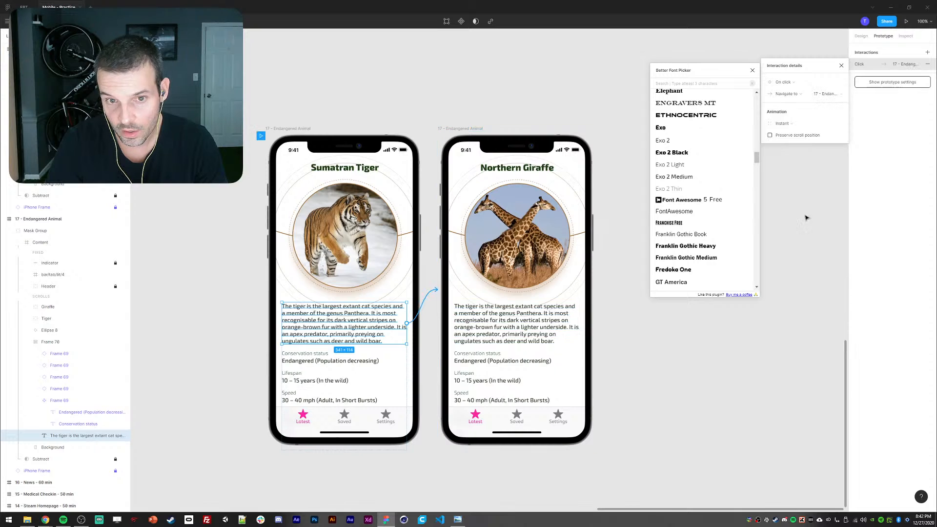
- Rename the Northern Giraffe frame as 17 - Endangered Animal 2 and check the destination of the tiger description's interaction
{"action": "left_click", "coordinate": [464, 130]}
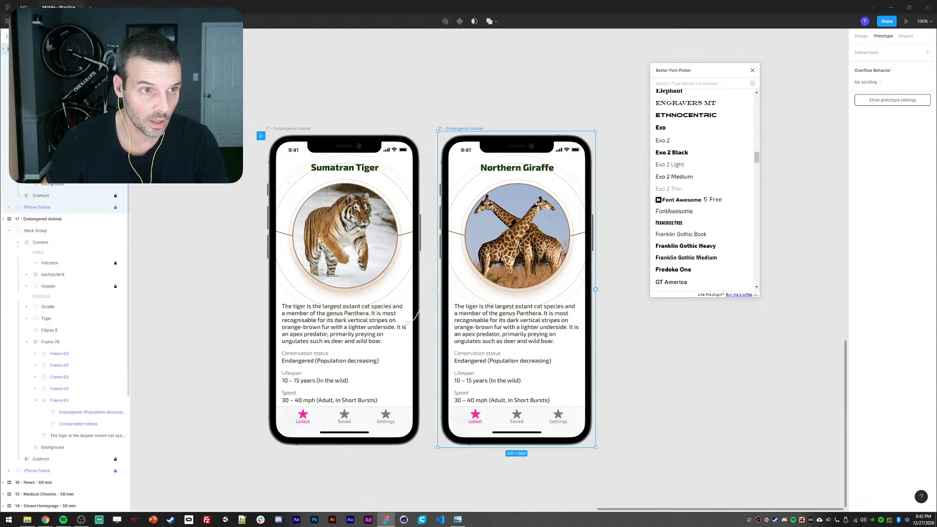
{"action": "type", "text": "2"}
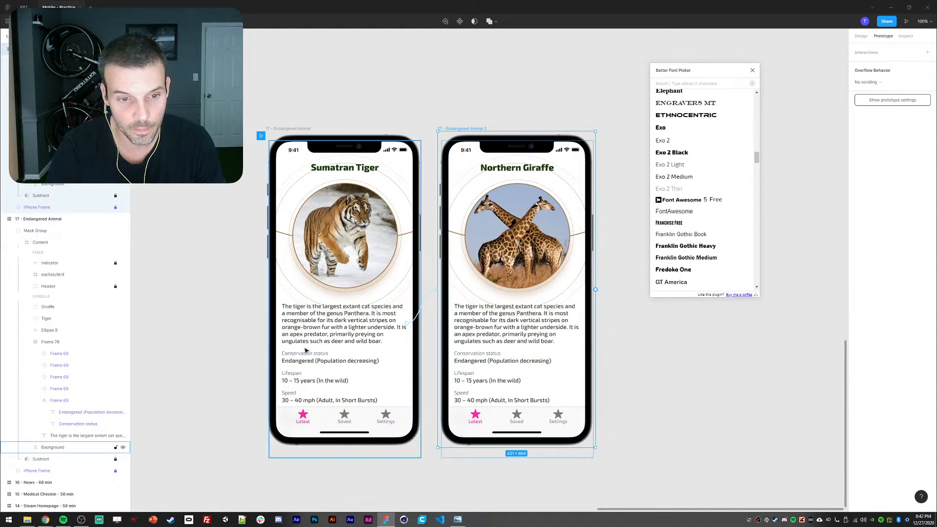
{"action": "left_click", "coordinate": [343, 326], "text": "ctrl"}
{"action": "left_click", "coordinate": [874, 64]}
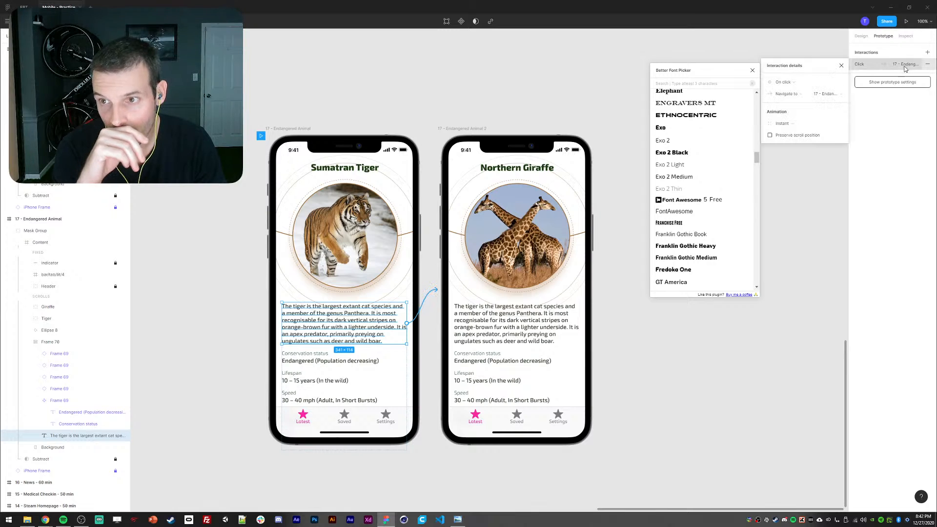
{"action": "left_click", "coordinate": [824, 95]}
{"action": "left_click", "coordinate": [852, 179]}
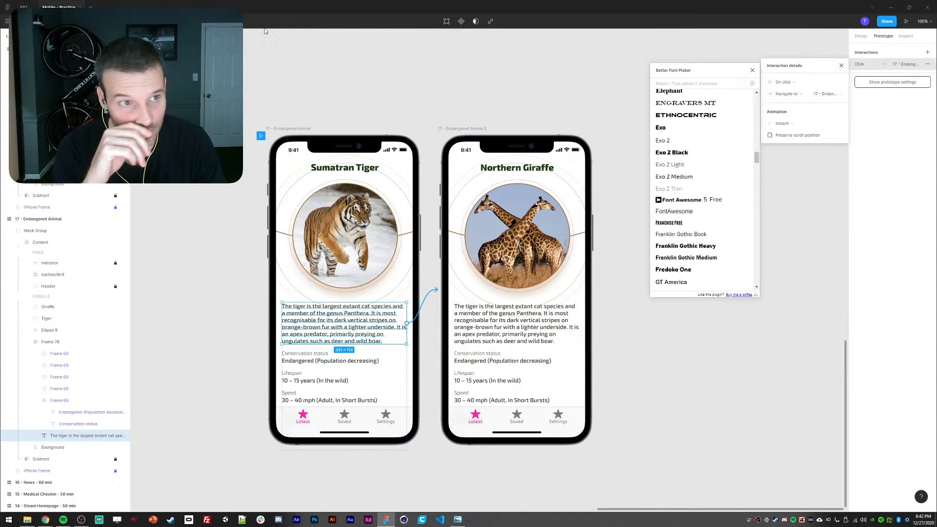
- Preview the prototype from the Sumatran Tiger frame, test the description's click transition, and return to the design file
{"action": "left_click", "coordinate": [278, 128]}
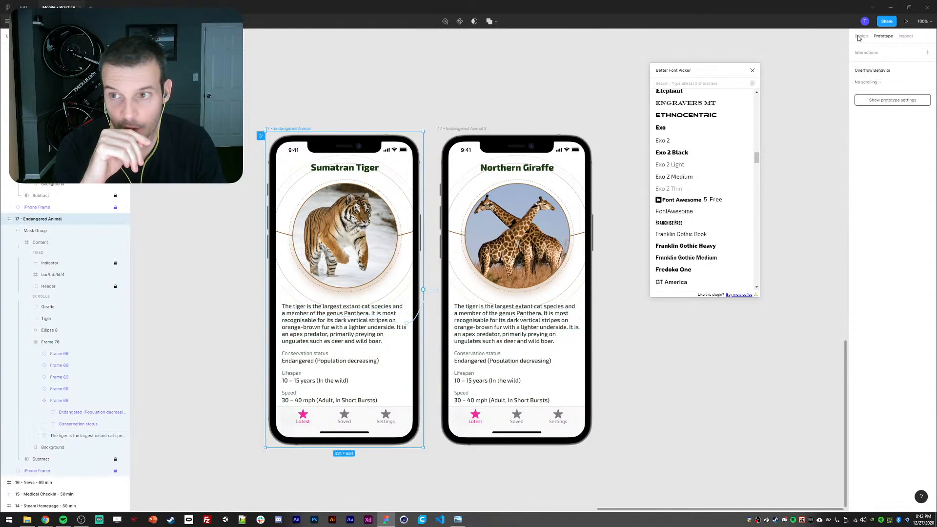
{"action": "left_click", "coordinate": [904, 23]}
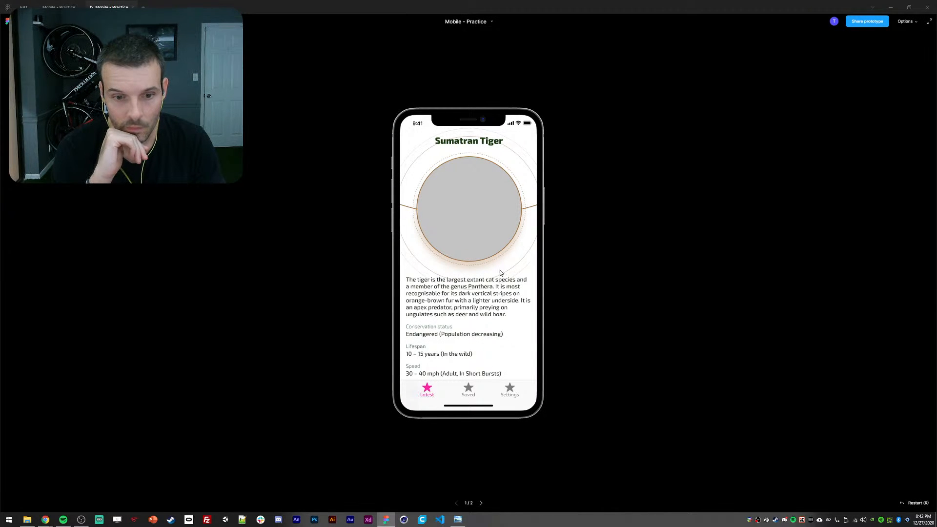
{"action": "left_click", "coordinate": [448, 296]}
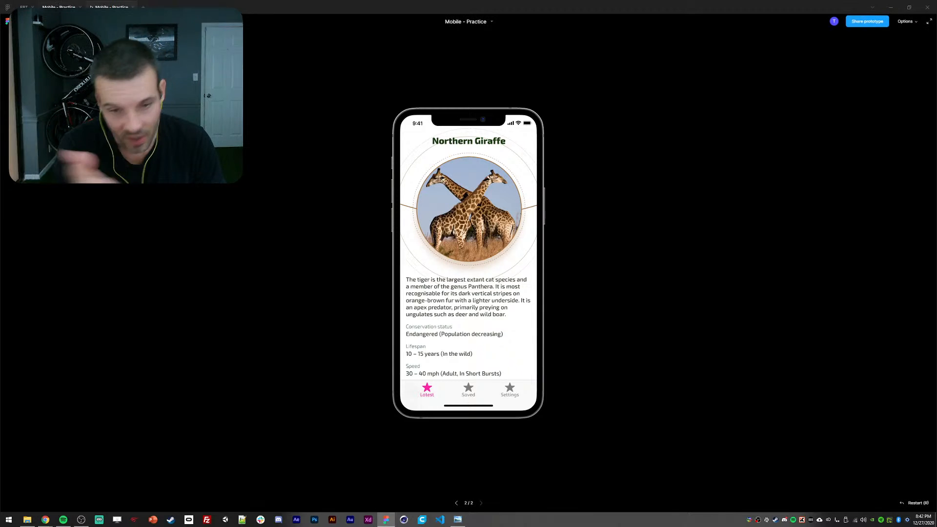
{"action": "left_click", "coordinate": [59, 7]}
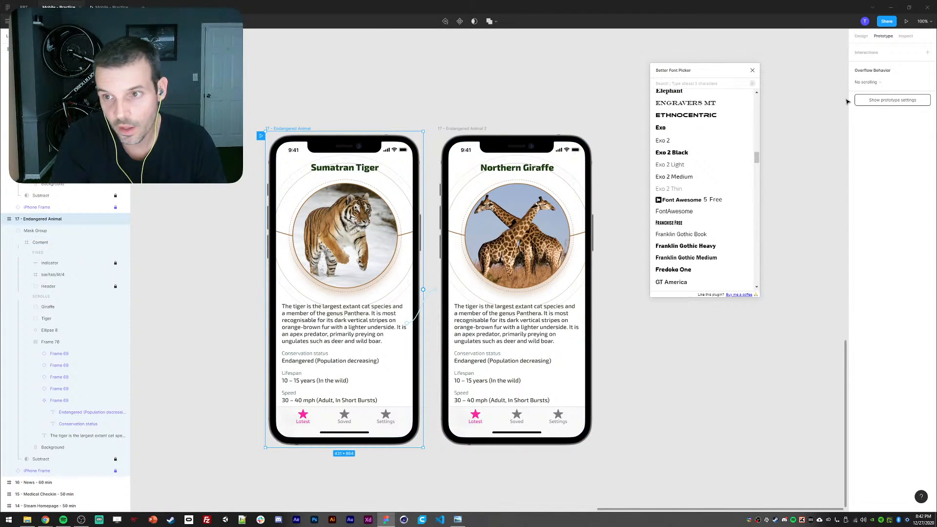
- Set the tiger description's interaction animation to Smart animate with Ease In And Out easing and a 1000 ms duration
{"action": "left_click", "coordinate": [311, 320], "text": "ctrl"}
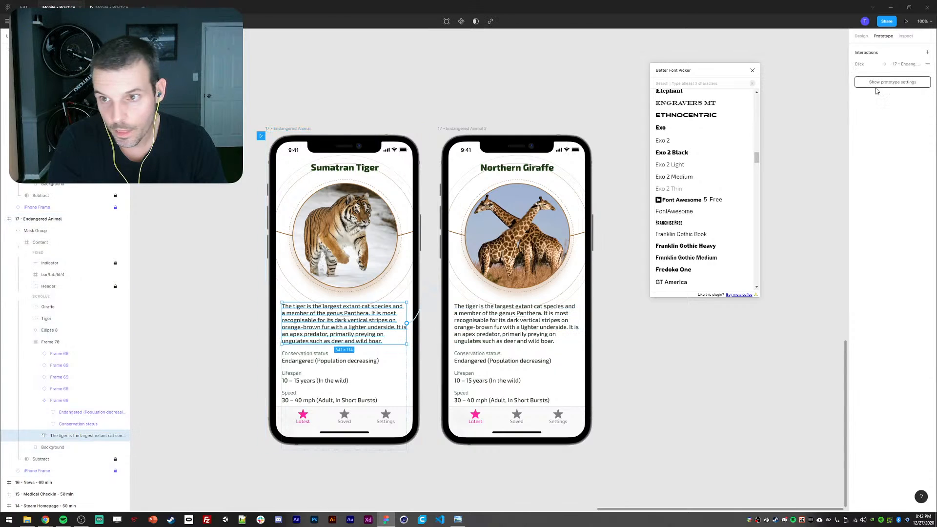
{"action": "left_click", "coordinate": [864, 65]}
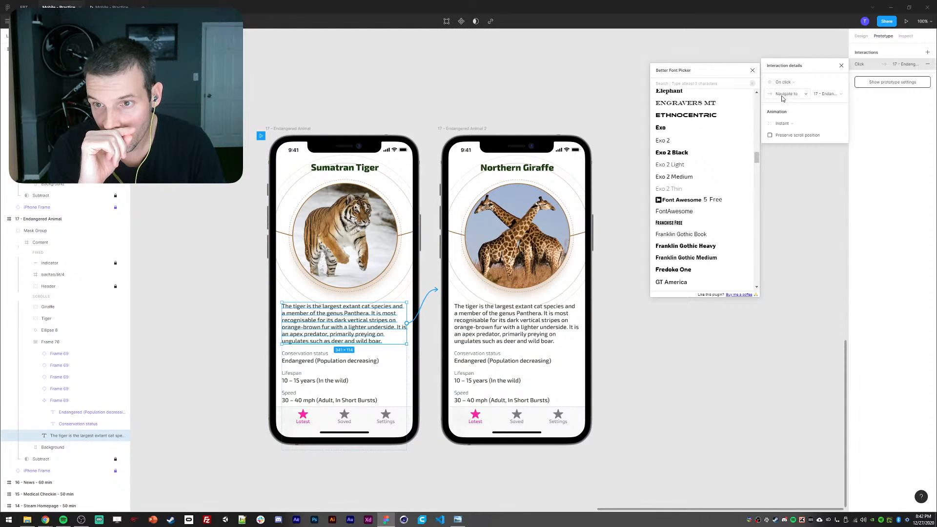
{"action": "left_click", "coordinate": [781, 124]}
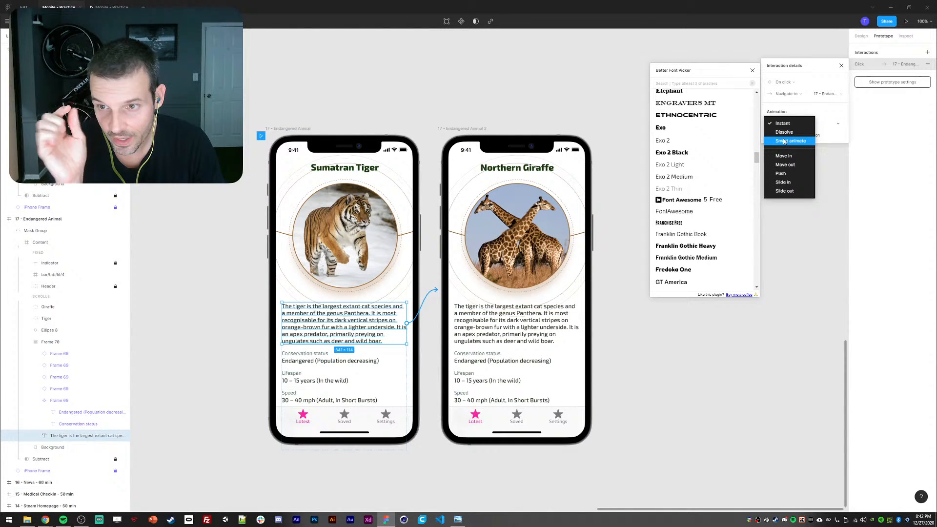
{"action": "left_click", "coordinate": [785, 141]}
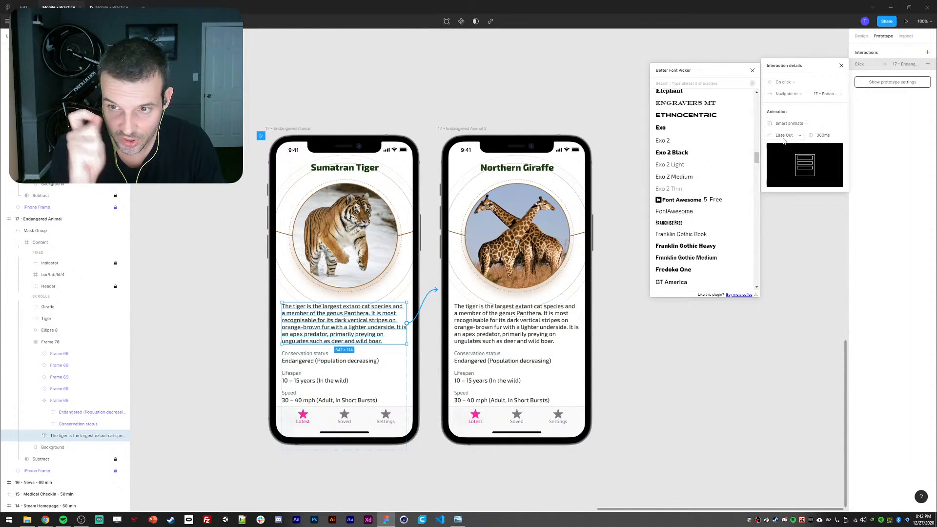
{"action": "left_click", "coordinate": [786, 135]}
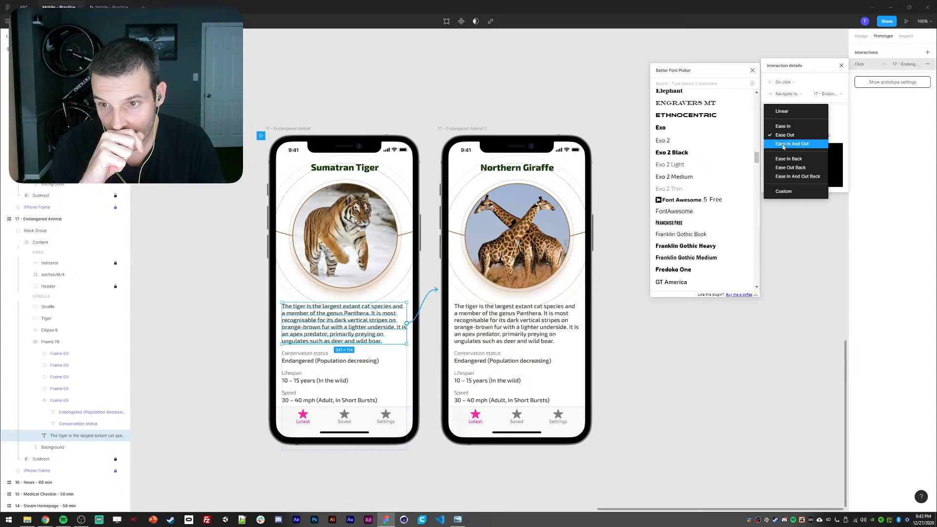
{"action": "left_click", "coordinate": [782, 145]}
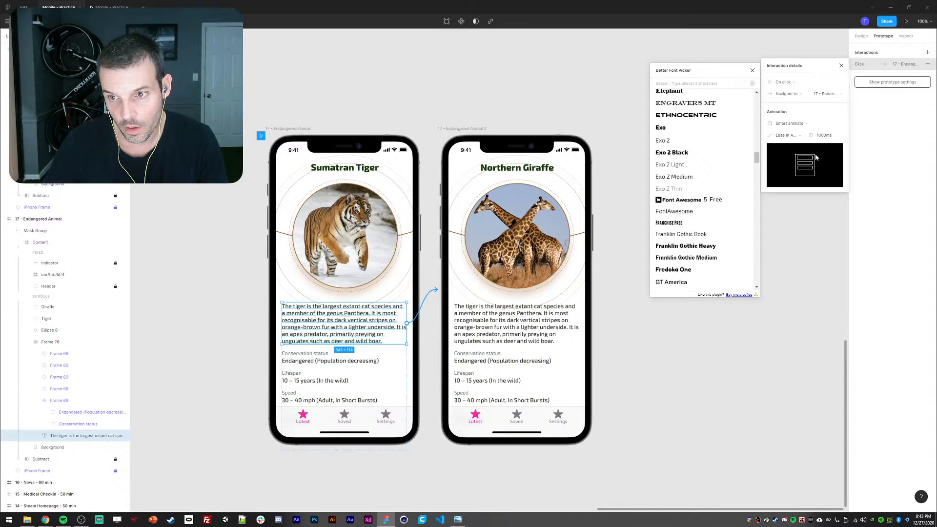
- Restart the prototype preview, test the animated tiger-to-giraffe transition, and return to the design file
{"action": "left_click", "coordinate": [113, 7]}
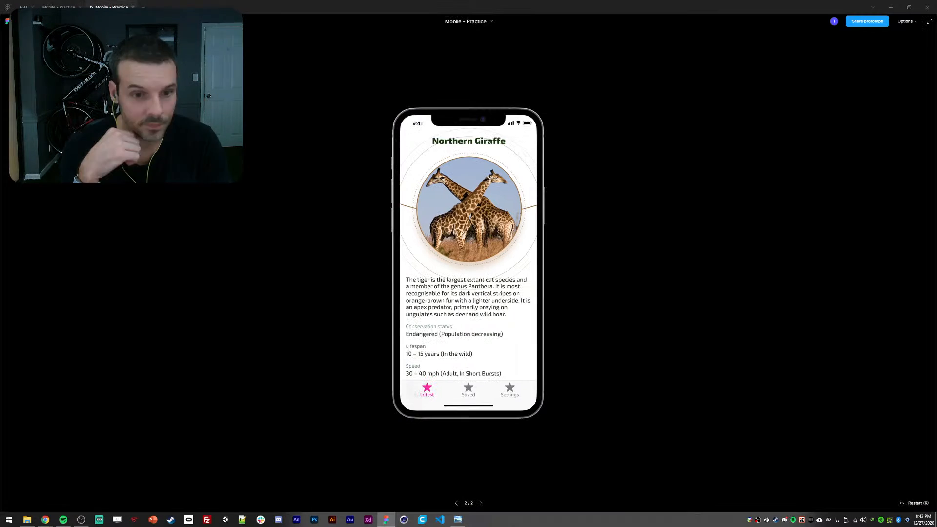
{"action": "left_click", "coordinate": [915, 508]}
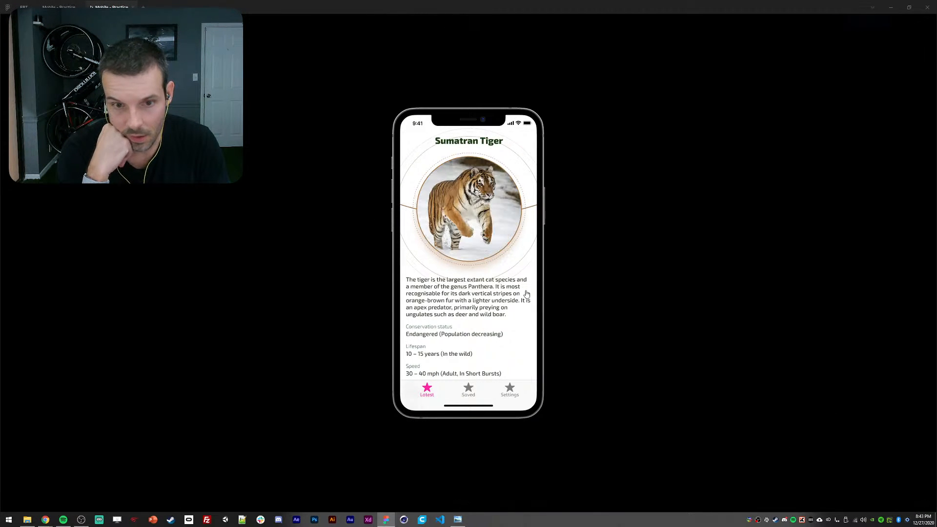
{"action": "left_click", "coordinate": [447, 299]}
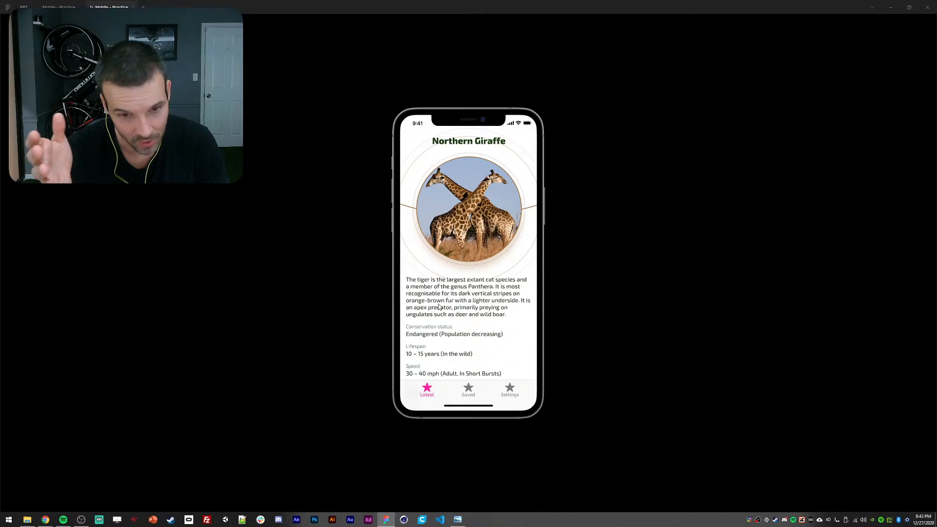
{"action": "left_click", "coordinate": [58, 7]}
- Add an on-click interaction to the Northern Giraffe phone's description text that navigates to the 17 - Endangered Animal frame
{"action": "left_click", "coordinate": [541, 320]}
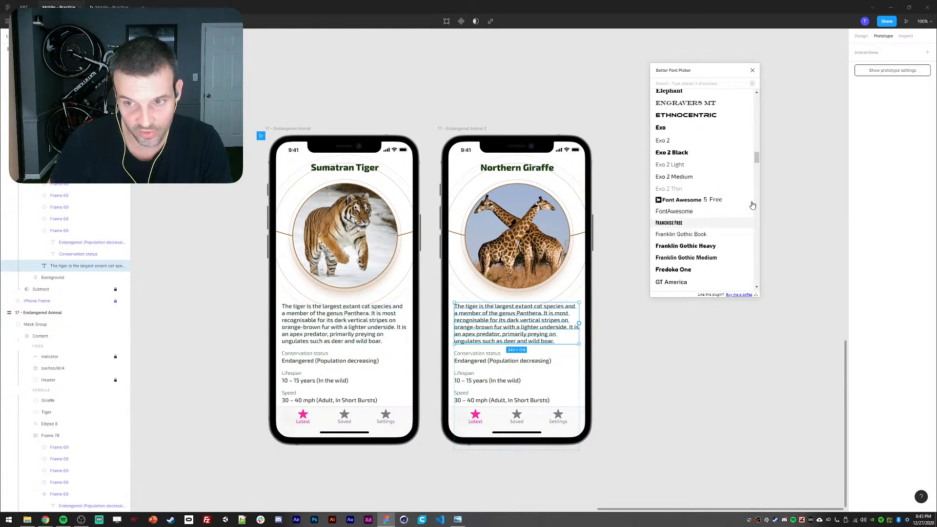
{"action": "left_click", "coordinate": [929, 53]}
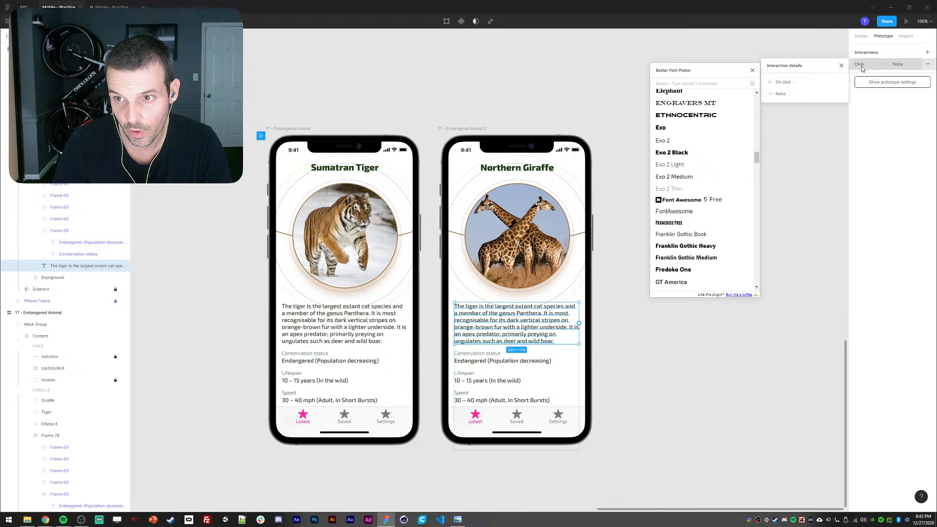
{"action": "left_click", "coordinate": [783, 82]}
{"action": "left_click", "coordinate": [779, 83]}
{"action": "left_click", "coordinate": [781, 93]}
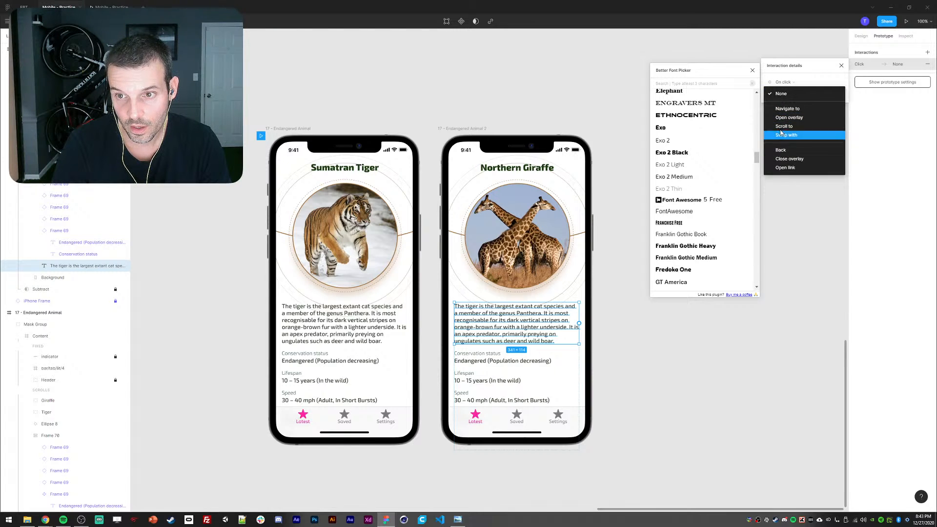
{"action": "left_click", "coordinate": [786, 108]}
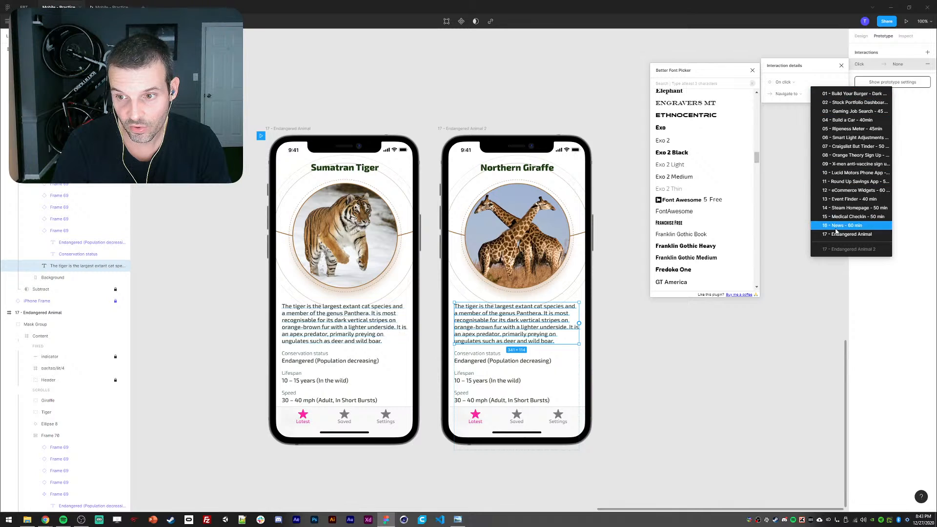
{"action": "left_click", "coordinate": [848, 234]}
- Set the giraffe phone's interaction animation to Smart animate with a 1000 ms duration
{"action": "left_click", "coordinate": [782, 126]}
{"action": "left_click", "coordinate": [785, 143]}
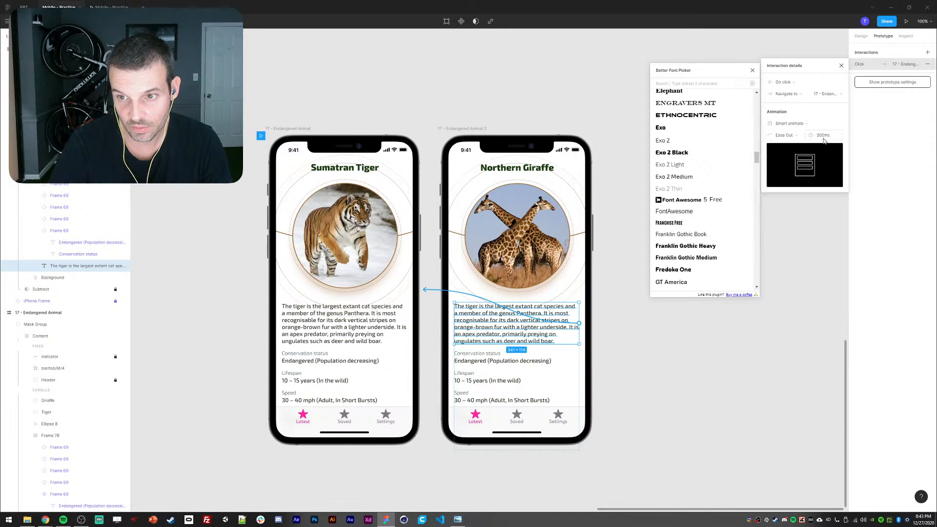
{"action": "left_click", "coordinate": [823, 135]}
{"action": "type", "text": "1000"}
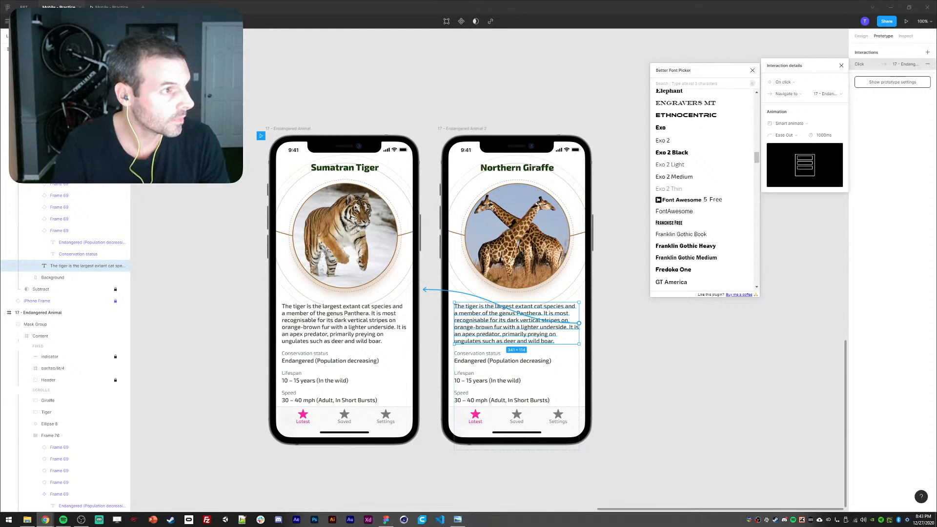
- Switch to the browser, copy easeOutQuint's cubic-bezier values 0.22, 1, 0.36, 1 from easings.net, and return to Figma
{"action": "left_click", "coordinate": [45, 519]}
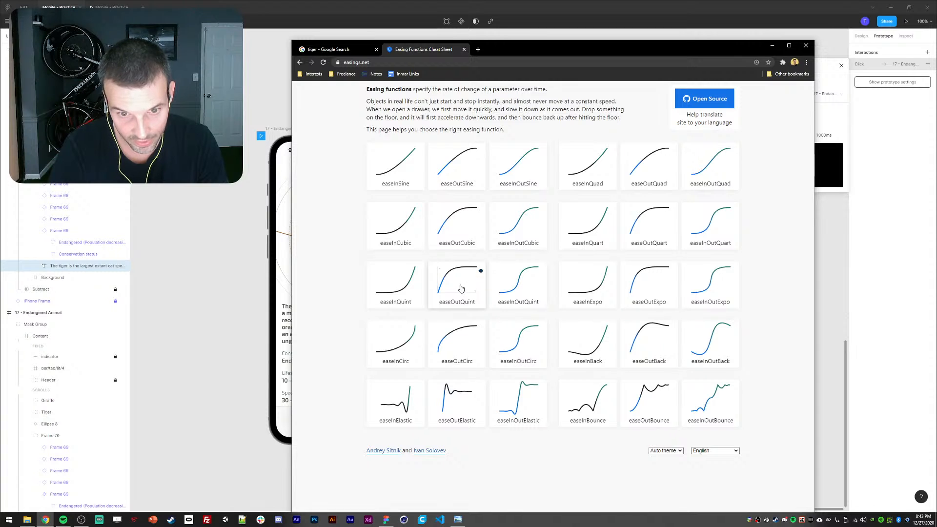
{"action": "left_click", "coordinate": [453, 289]}
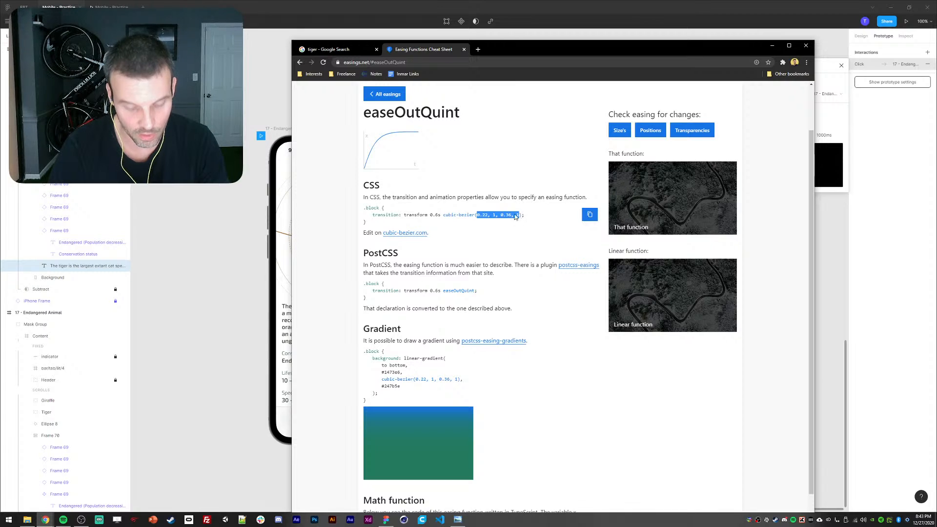
{"action": "left_click", "coordinate": [824, 117]}
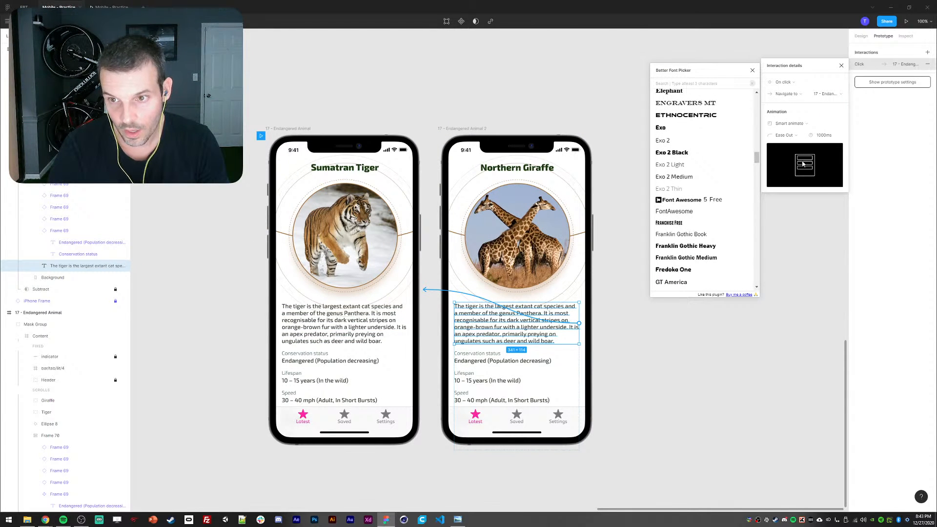
- Set the giraffe description's interaction to Custom easing with the curve 0.22, 1, 0.36, 1
{"action": "left_click", "coordinate": [791, 135]}
{"action": "left_click", "coordinate": [785, 193]}
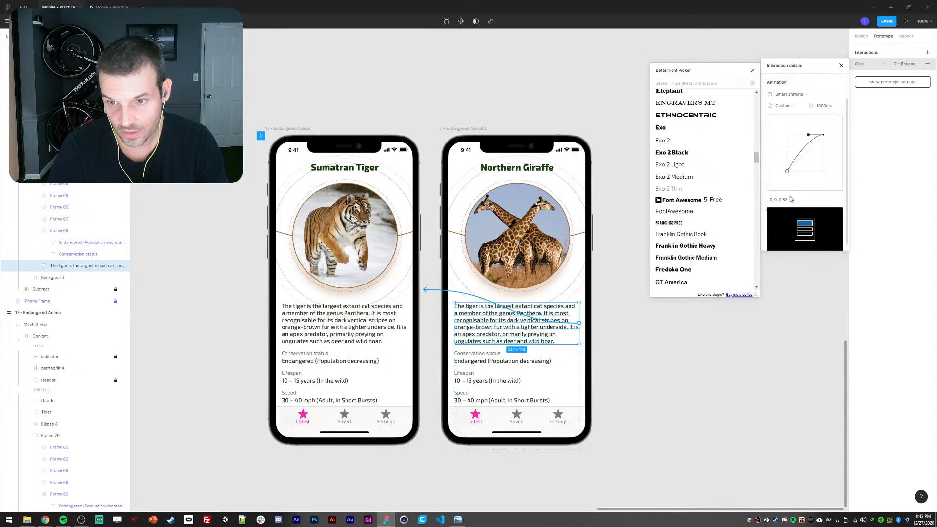
{"action": "left_click", "coordinate": [785, 194]}
{"action": "key", "text": "Return"}
- Set the Sumatran Tiger description's interaction to Custom easing with the curve 0.22, 1, 0.36, 1
{"action": "left_click", "coordinate": [351, 333], "text": "ctrl"}
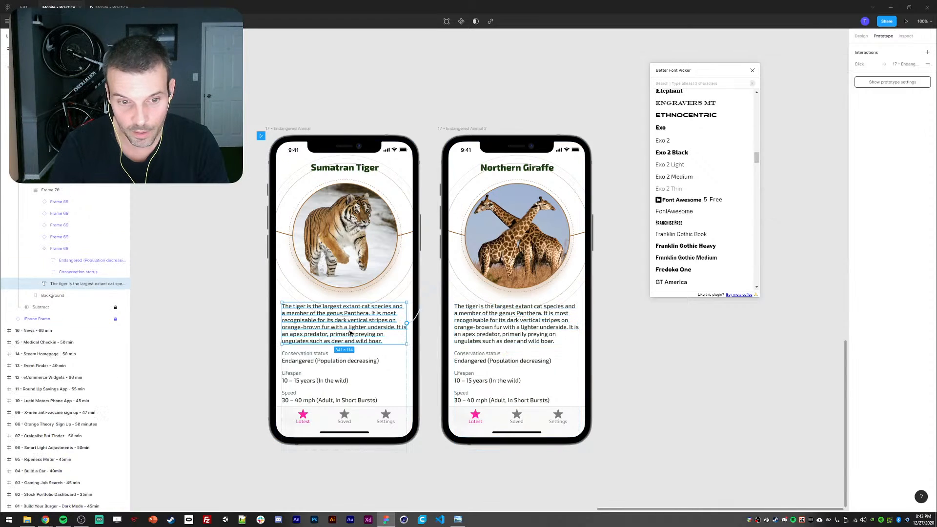
{"action": "left_click", "coordinate": [897, 65]}
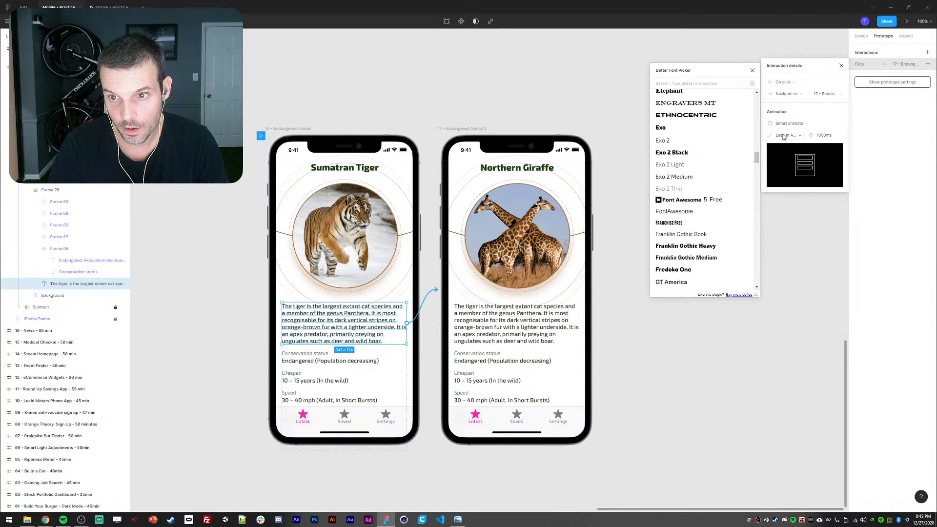
{"action": "left_click", "coordinate": [784, 137]}
{"action": "left_click", "coordinate": [784, 181]}
{"action": "left_click", "coordinate": [789, 195]}
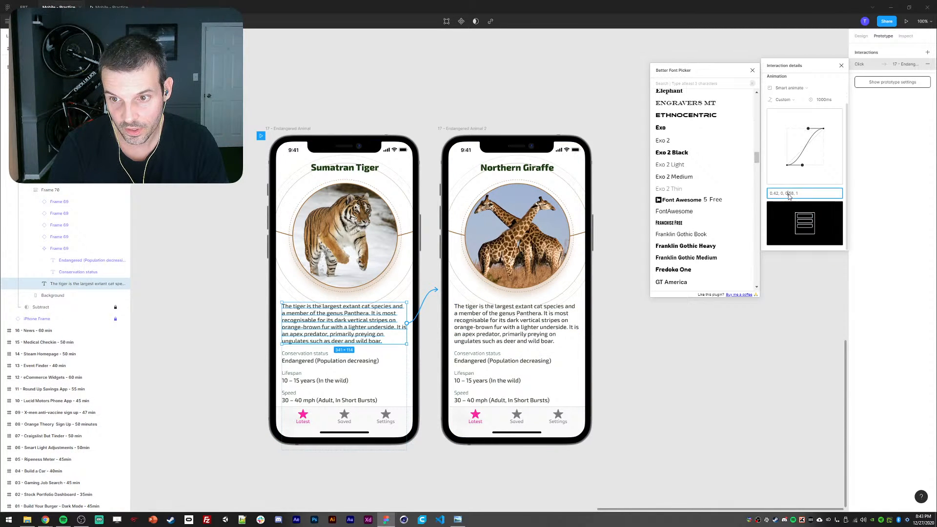
{"action": "key", "text": "Return"}
- Test the transitions between giraffe and tiger repeatedly in the prototype preview and return to the design file
{"action": "left_click", "coordinate": [112, 6]}
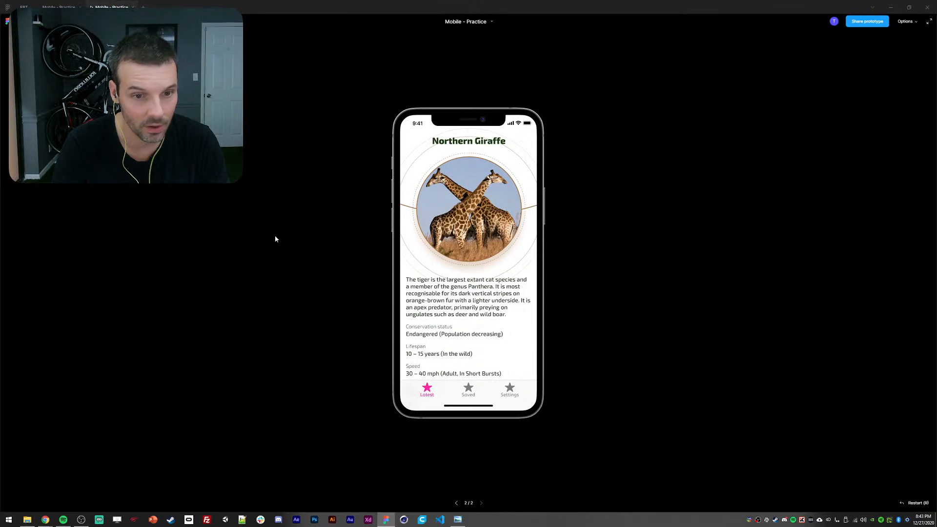
{"action": "left_click", "coordinate": [465, 300]}
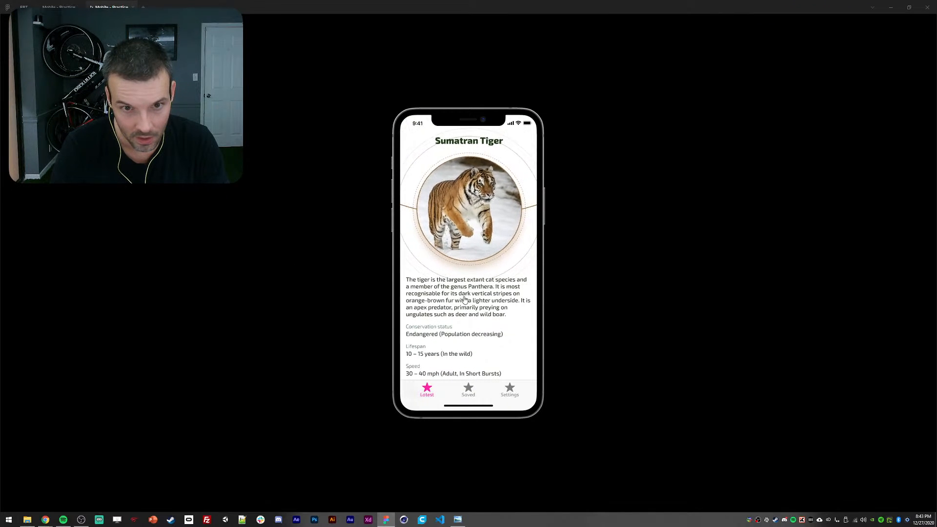
{"action": "left_click", "coordinate": [465, 300]}
{"action": "left_click", "coordinate": [464, 300]}
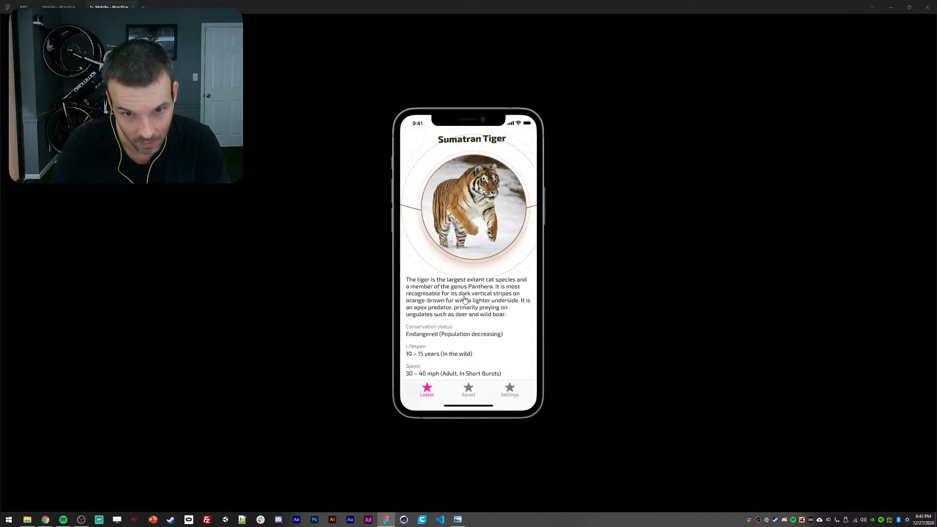
{"action": "left_click", "coordinate": [465, 300]}
{"action": "left_click", "coordinate": [465, 300]}
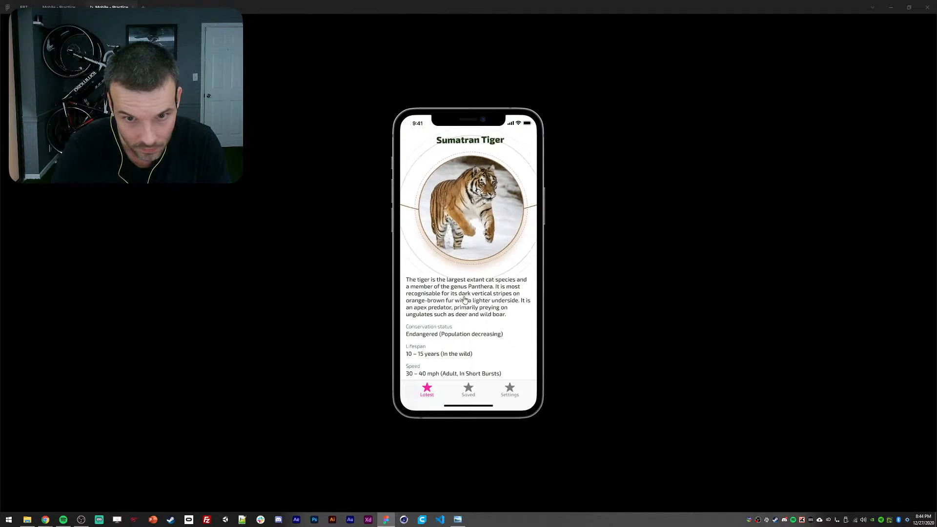
{"action": "left_click", "coordinate": [465, 300]}
{"action": "left_click", "coordinate": [465, 299]}
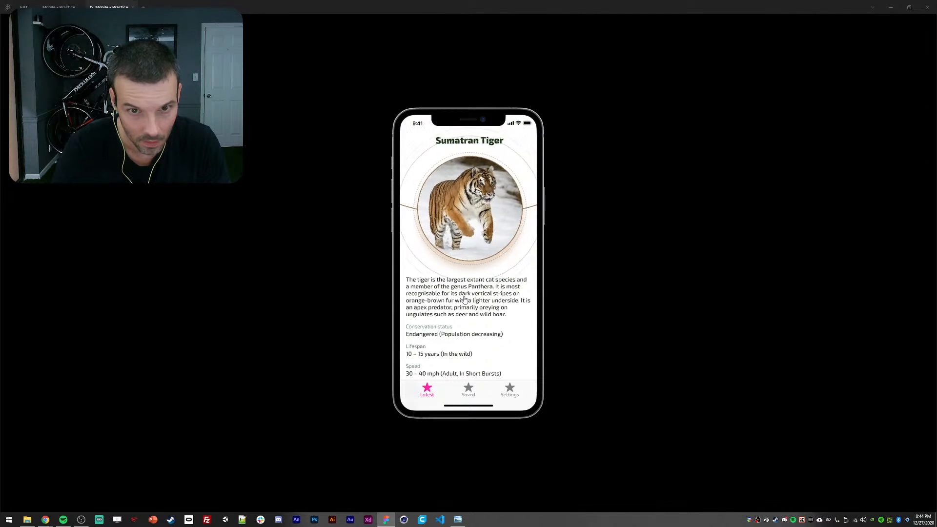
{"action": "left_click", "coordinate": [465, 300]}
{"action": "left_click", "coordinate": [464, 299]}
{"action": "left_click", "coordinate": [465, 300]}
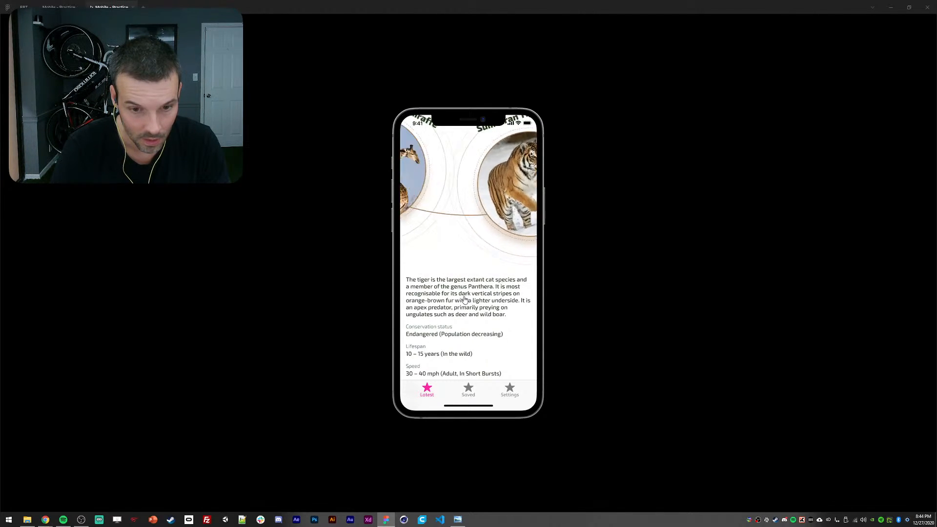
{"action": "left_click", "coordinate": [464, 299]}
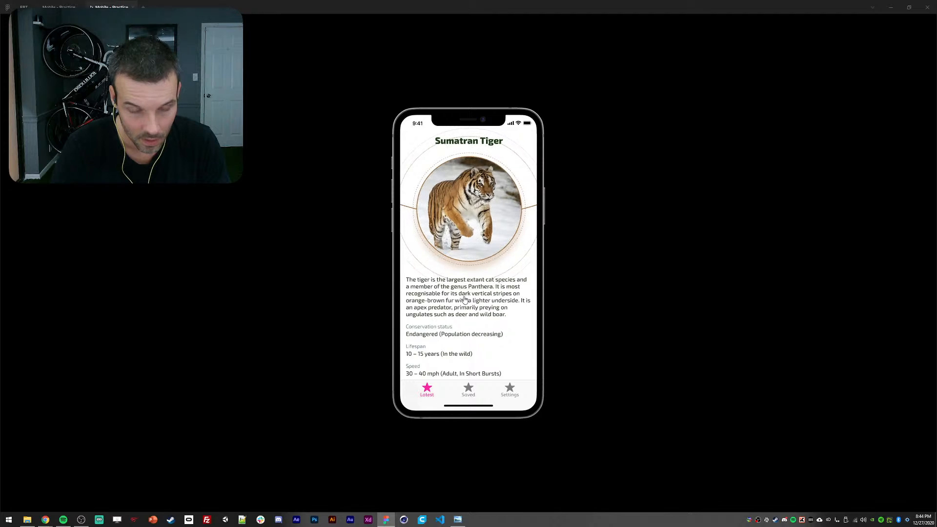
{"action": "left_click", "coordinate": [465, 299]}
{"action": "left_click", "coordinate": [70, 7]}
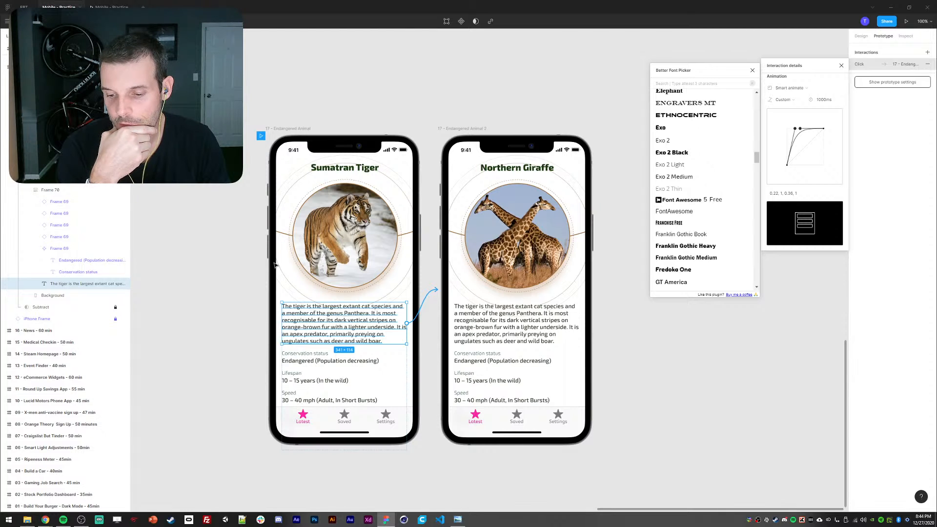
- Close the Better Font Picker plugin and collapse the Tiger layer group in the tiger frame's content
{"action": "left_click_drag", "start_coordinate": [507, 248], "coordinate": [507, 226]}
{"action": "double_click", "coordinate": [346, 207]}
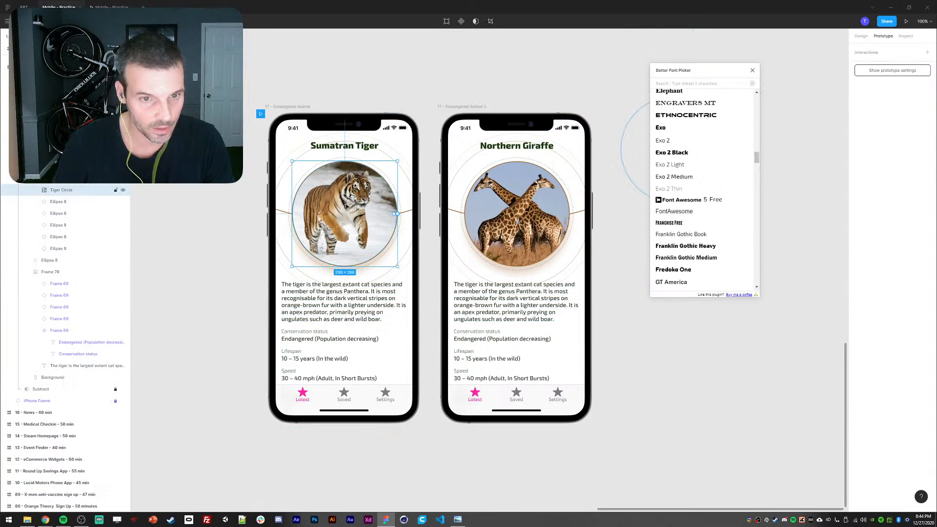
{"action": "left_click", "coordinate": [754, 71]}
{"action": "double_click", "coordinate": [518, 220]}
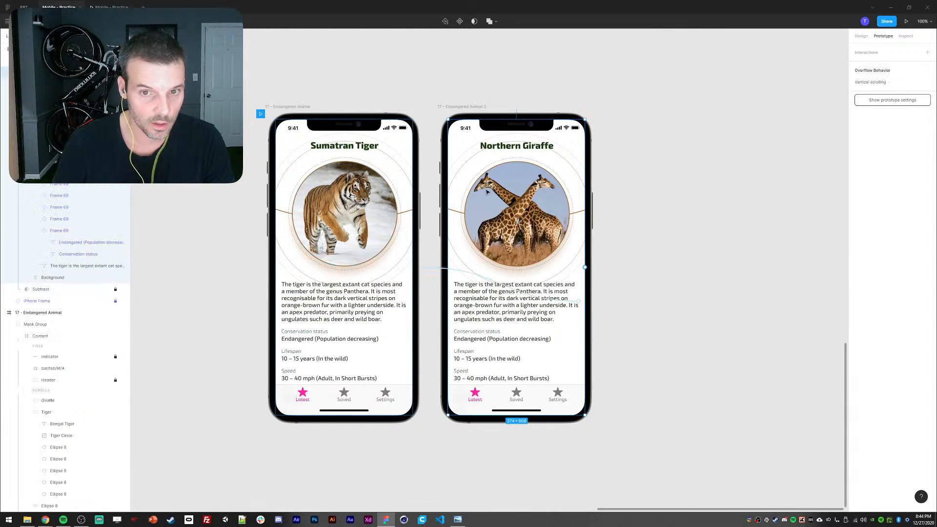
{"action": "double_click", "coordinate": [341, 205]}
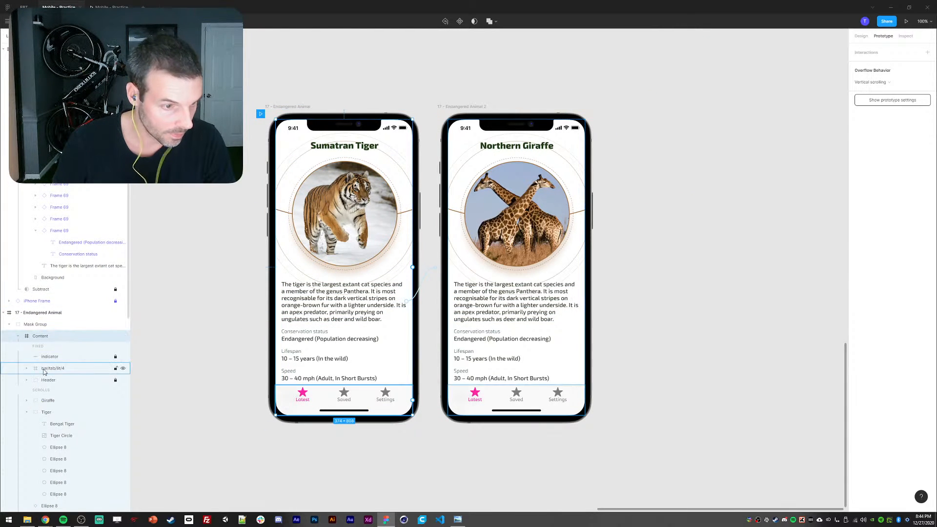
{"action": "scroll", "coordinate": [46, 392], "scroll_direction": "down", "scroll_amount": 2}
{"action": "left_click", "coordinate": [28, 316]}
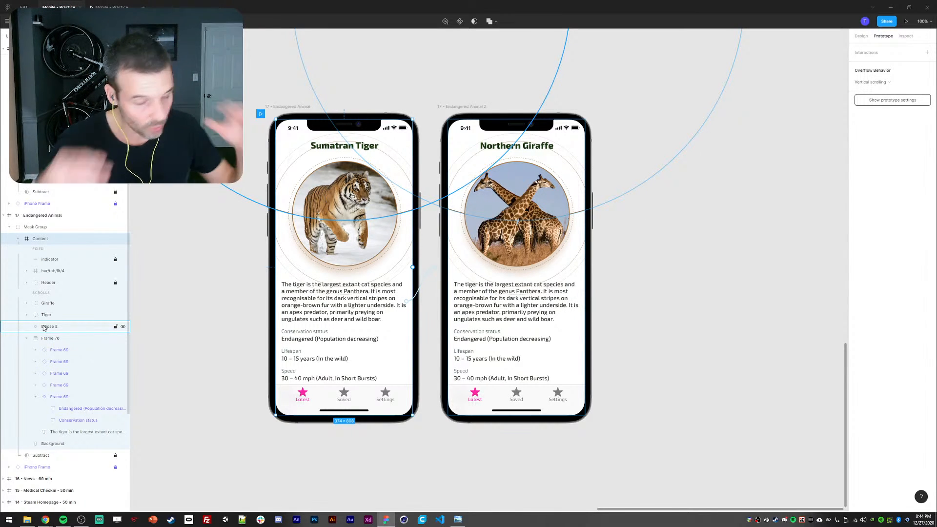
- Move the Giraffe, Tiger and Ellipse 8 layers out of the tiger phone onto the empty canvas beside the phones
{"action": "left_click", "coordinate": [52, 304]}
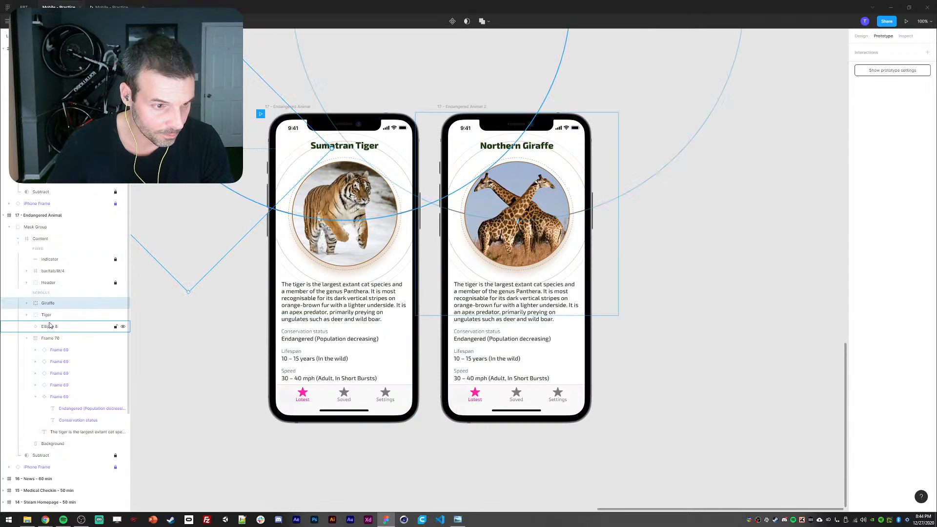
{"action": "left_click", "coordinate": [50, 326], "text": "shift"}
{"action": "left_click_drag", "start_coordinate": [330, 238], "coordinate": [340, 261]}
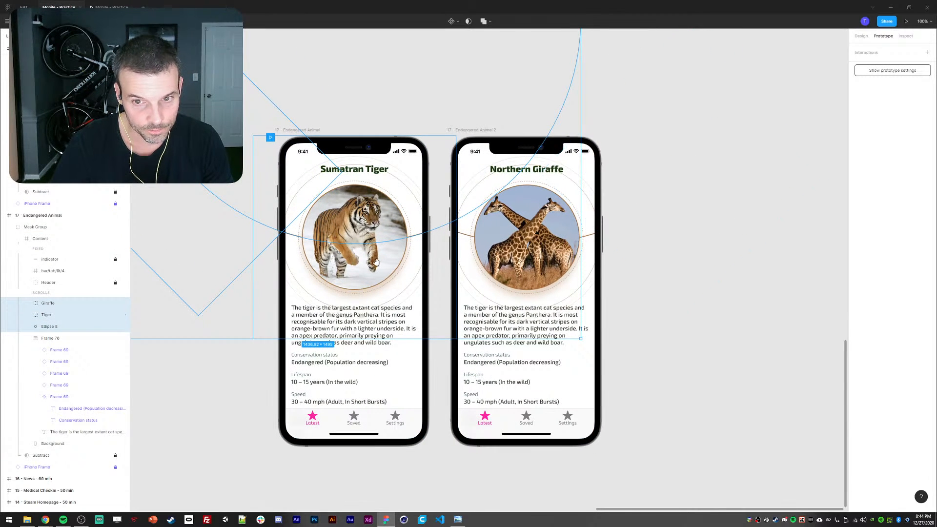
{"action": "scroll", "coordinate": [341, 261], "scroll_direction": "down", "scroll_amount": 2}
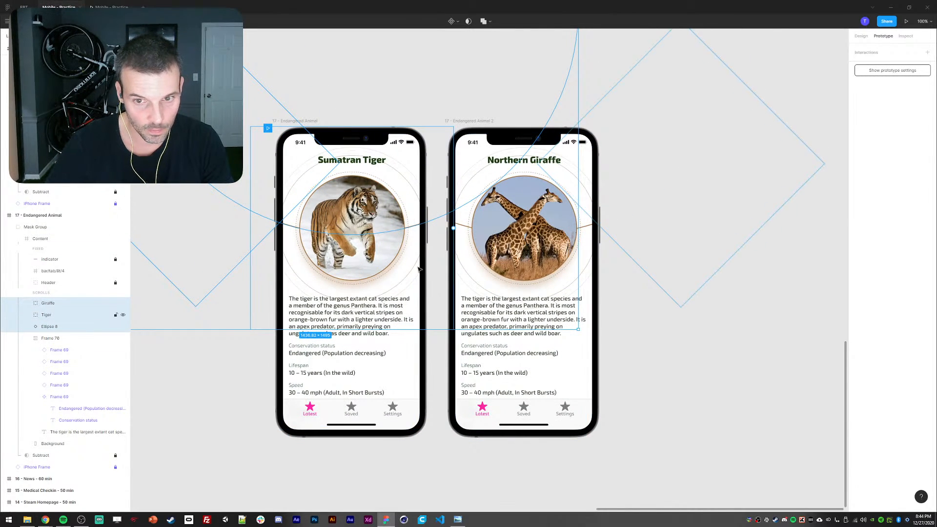
{"action": "scroll", "coordinate": [419, 269], "scroll_direction": "down", "scroll_amount": 2}
{"action": "scroll", "coordinate": [419, 269], "scroll_direction": "right", "scroll_amount": 3}
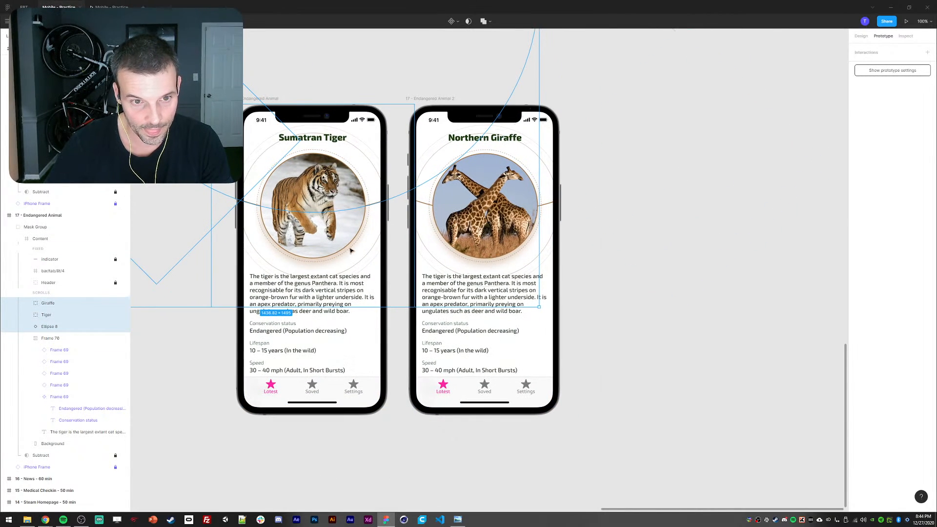
{"action": "left_click", "coordinate": [27, 339]}
{"action": "left_click_drag", "start_coordinate": [311, 237], "coordinate": [805, 384]}
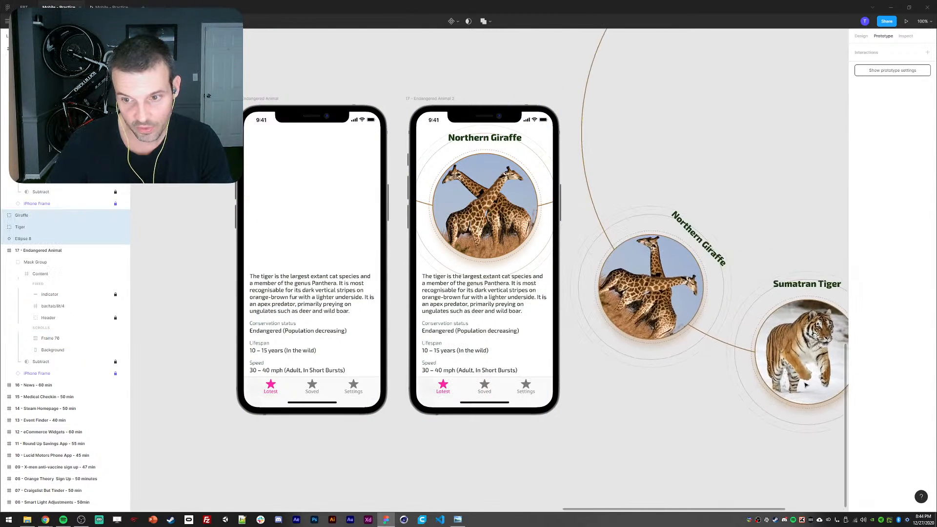
{"action": "left_click_drag", "start_coordinate": [761, 294], "coordinate": [629, 263]}
{"action": "key", "text": "ctrl+minus"}
{"action": "left_click_drag", "start_coordinate": [524, 335], "coordinate": [499, 332]}
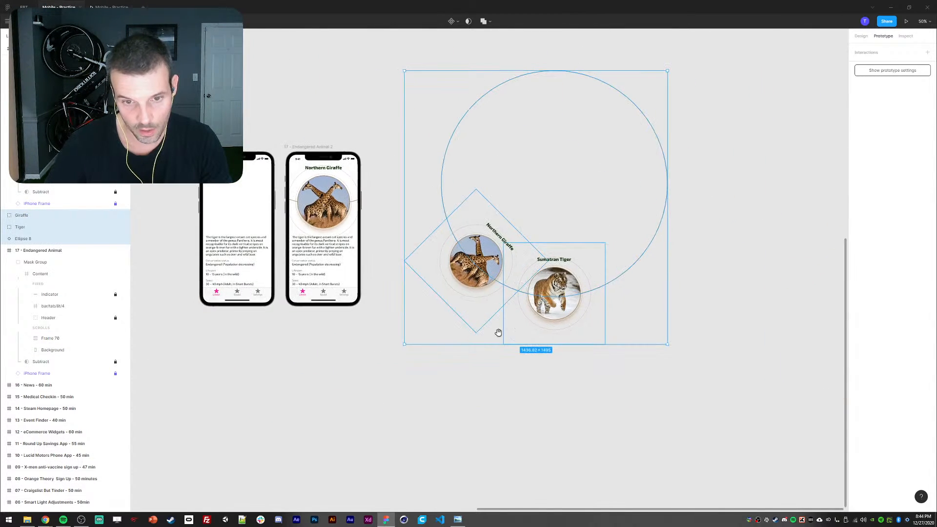
- Group the Giraffe, Tiger and Ellipse 8 layers on the canvas and name the group Rotate Group
{"action": "left_click", "coordinate": [456, 295]}
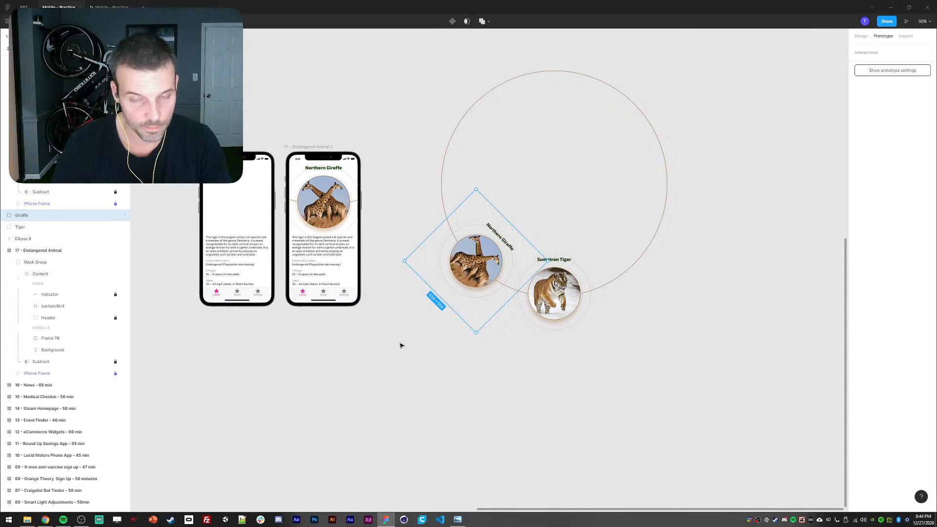
{"action": "left_click", "coordinate": [20, 227], "text": "shift"}
{"action": "left_click", "coordinate": [23, 239], "text": "shift"}
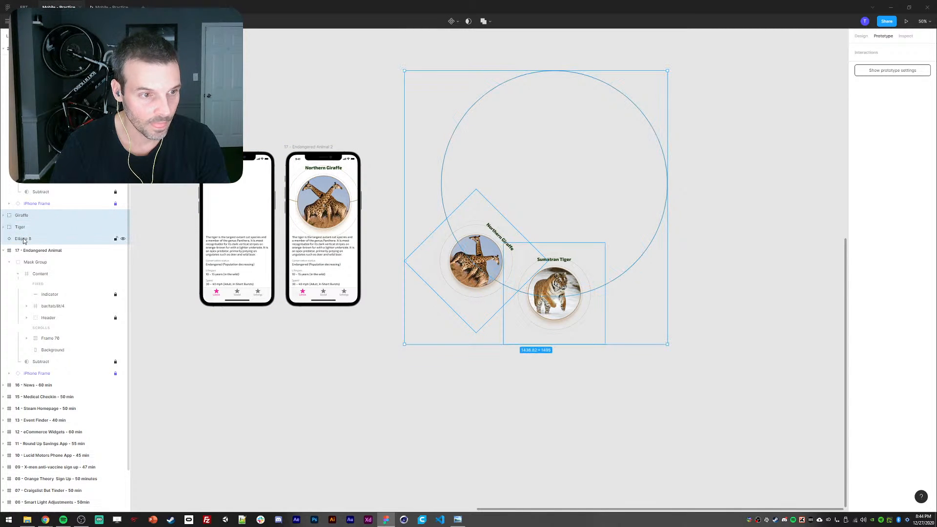
{"action": "key", "text": "ctrl+g"}
{"action": "left_click", "coordinate": [4, 217]}
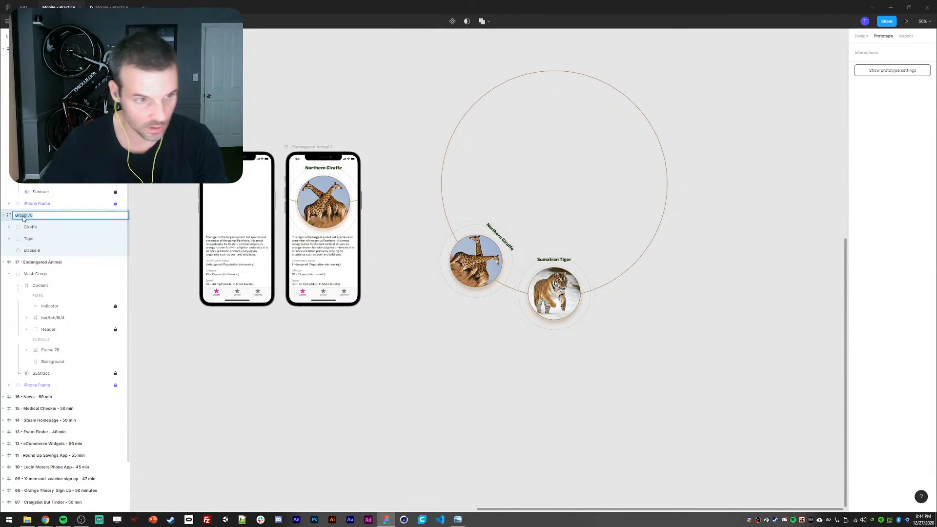
{"action": "double_click", "coordinate": [23, 216]}
{"action": "type", "text": "Roa"}
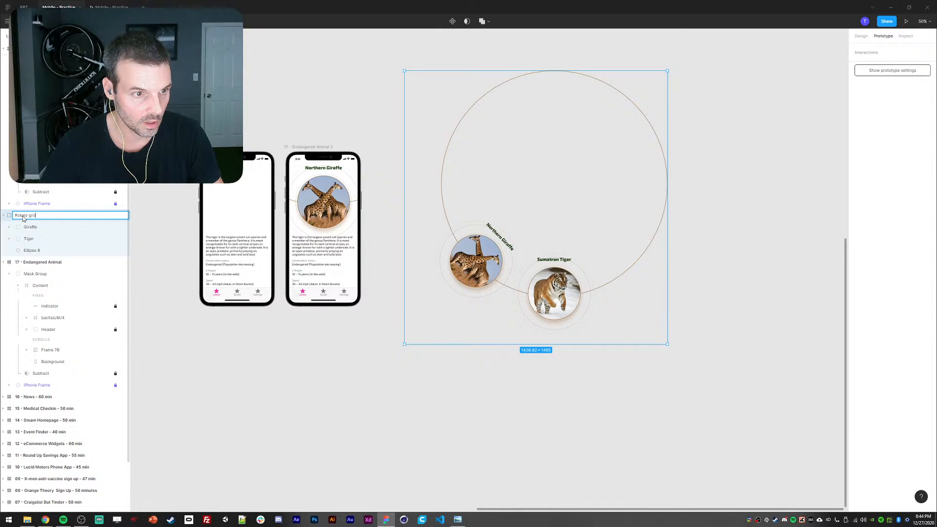
{"action": "key", "text": "BackSpace"}
{"action": "key", "text": "BackSpace"}
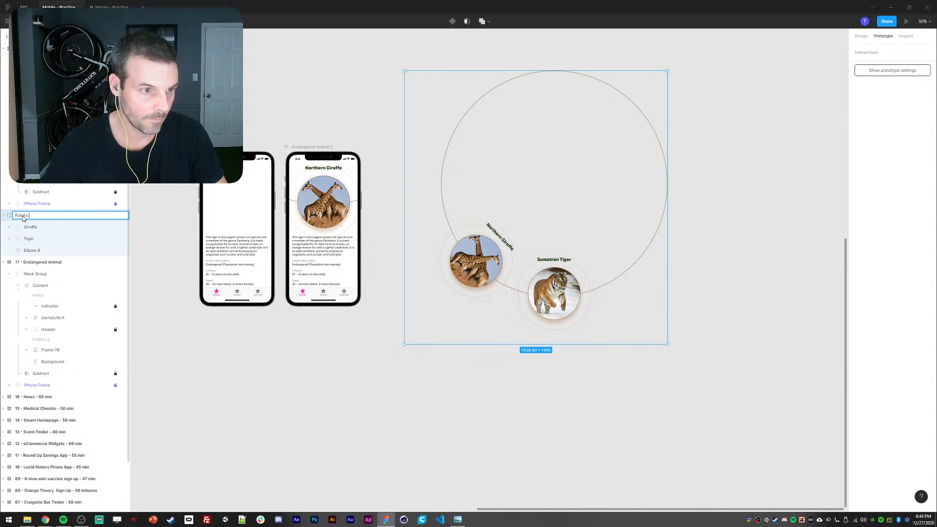
{"action": "type", "text": "Group"}
{"action": "key", "text": "Return"}
- Duplicate the Giraffe group inside Rotate Group as a copy named 1 and try to rotate the copy
{"action": "left_click", "coordinate": [29, 227]}
{"action": "key", "text": "ctrl+plus"}
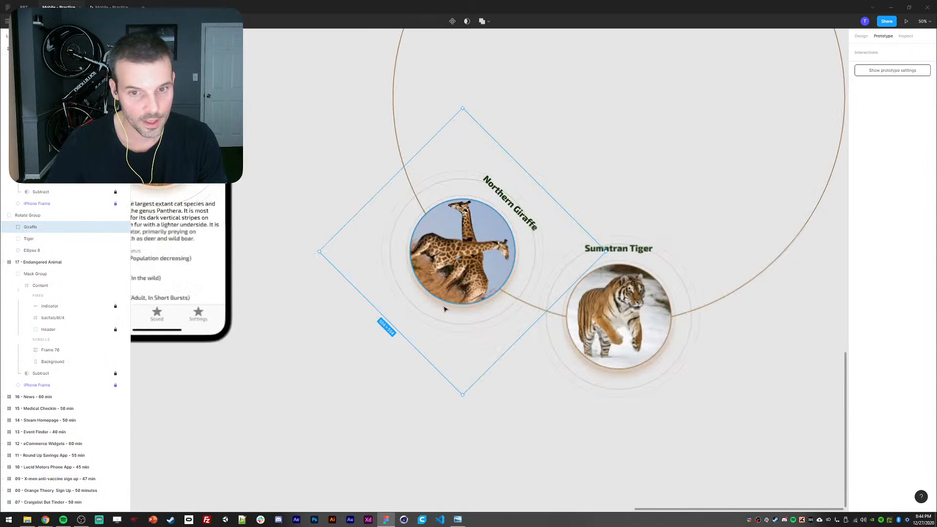
{"action": "left_click", "coordinate": [10, 228]}
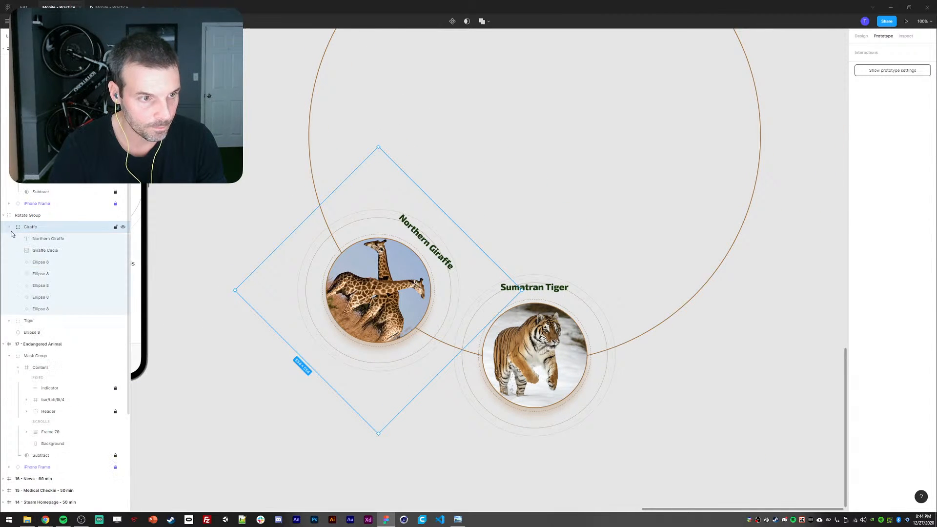
{"action": "left_click_drag", "start_coordinate": [276, 174], "coordinate": [305, 192]}
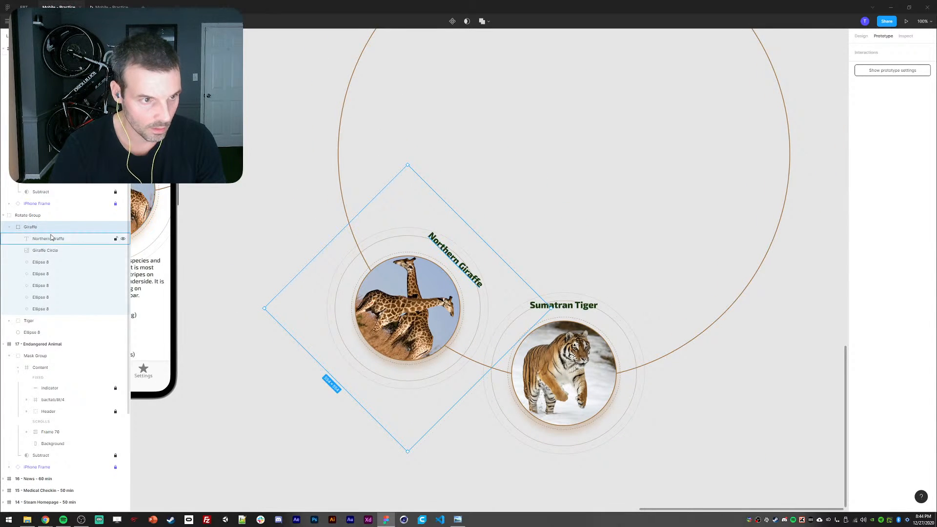
{"action": "key", "text": "ctrl+d"}
{"action": "double_click", "coordinate": [33, 232]}
{"action": "type", "text": "1"}
{"action": "key", "text": "Return"}
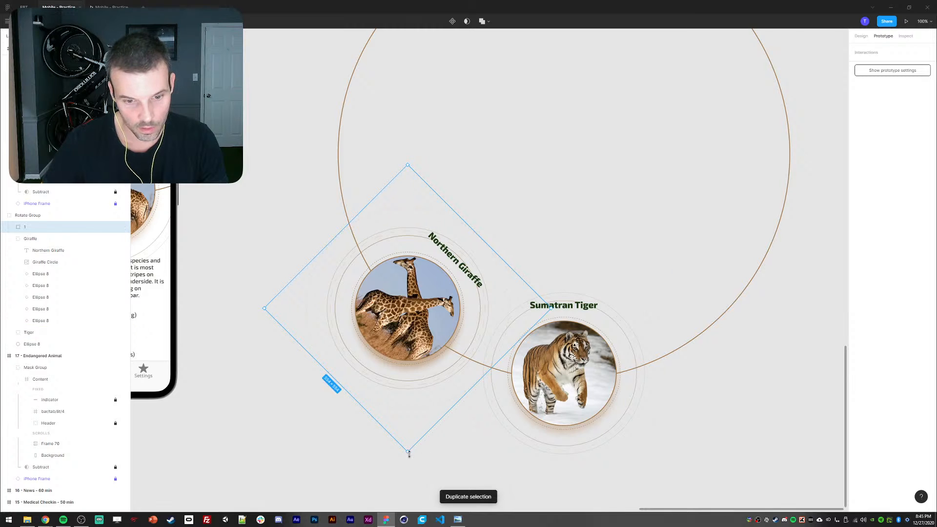
{"action": "left_click_drag", "start_coordinate": [410, 457], "coordinate": [331, 401]}
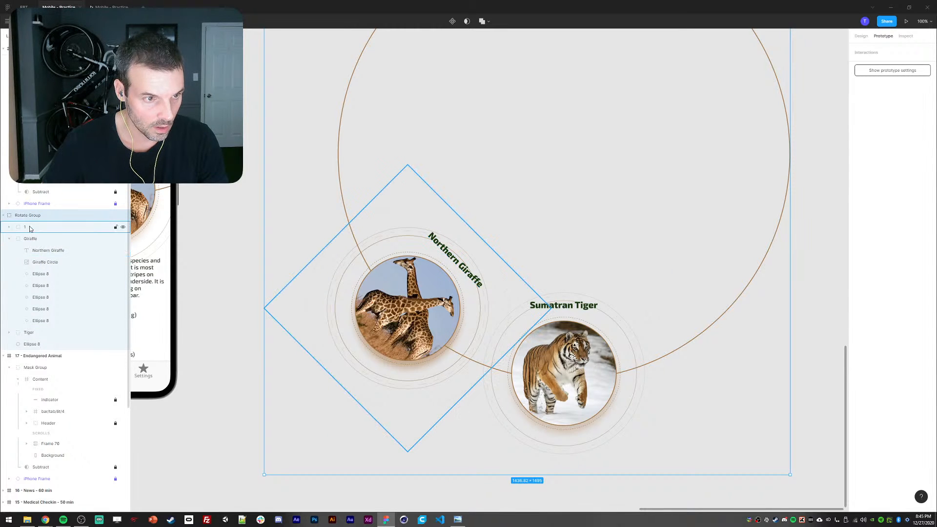
- Rename the copied giraffe group inside Rotate Group as Animal3
{"action": "left_click", "coordinate": [29, 228]}
{"action": "double_click", "coordinate": [26, 230]}
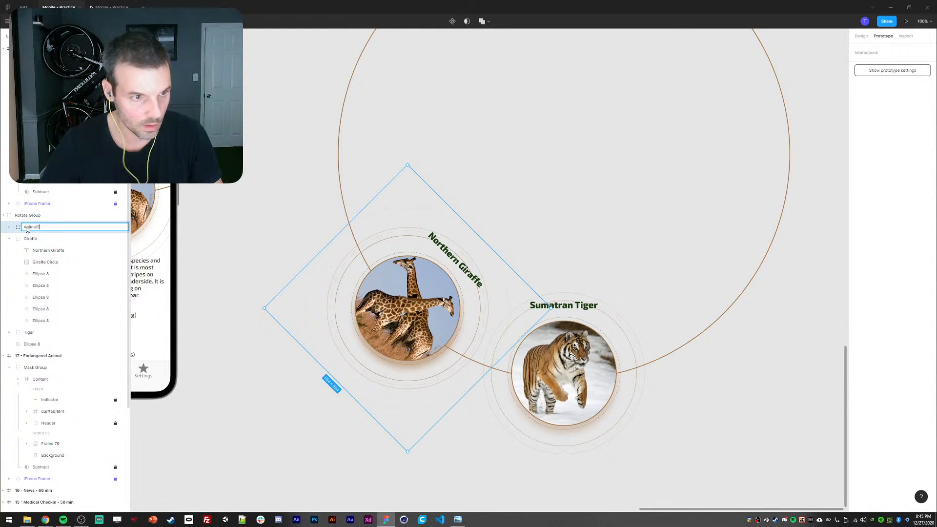
{"action": "type", "text": "Animal3"}
{"action": "key", "text": "Return"}
- Rotate Animal3 until its label runs vertically and move it onto the ring's left side, above the original giraffe
{"action": "left_click_drag", "start_coordinate": [407, 457], "coordinate": [321, 395]}
{"action": "left_click_drag", "start_coordinate": [378, 332], "coordinate": [354, 170]}
{"action": "left_click_drag", "start_coordinate": [498, 158], "coordinate": [469, 156]}
{"action": "left_click_drag", "start_coordinate": [303, 168], "coordinate": [304, 169]}
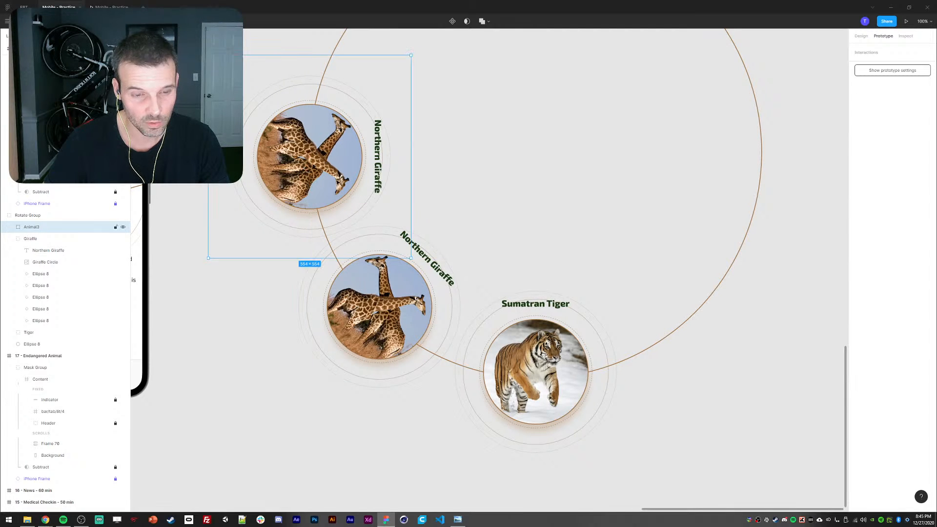
{"action": "left_click_drag", "start_coordinate": [567, 187], "coordinate": [558, 206]}
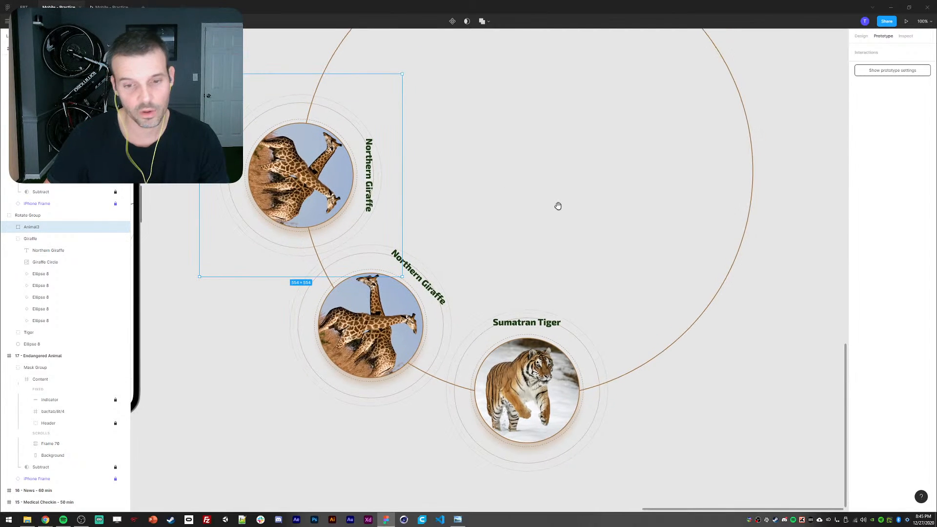
- Duplicate the large ring ellipse and enlarge the copy about its centre so it surrounds the animal circles
{"action": "left_click", "coordinate": [716, 303]}
{"action": "key", "text": "ctrl+d"}
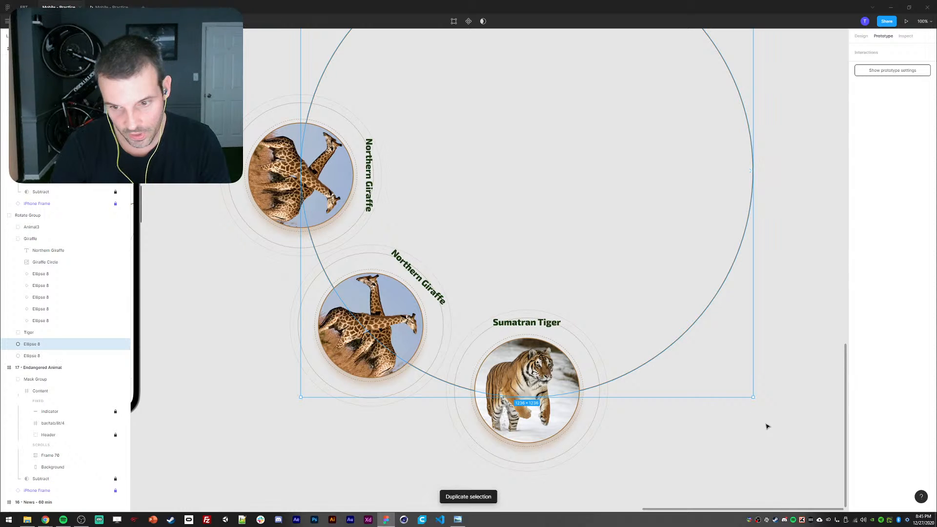
{"action": "left_click_drag", "start_coordinate": [753, 398], "coordinate": [827, 472]}
{"action": "left_click", "coordinate": [220, 223]}
{"action": "left_click_drag", "start_coordinate": [219, 223], "coordinate": [224, 237]}
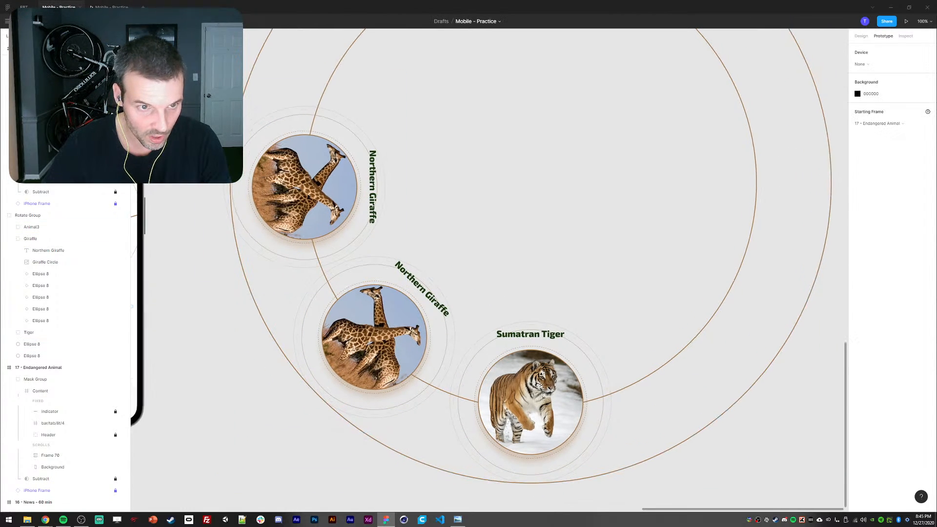
- Shift Animal3 slightly sideways so its circles fit just inside the new outer ring
{"action": "left_click", "coordinate": [333, 198]}
{"action": "double_click", "coordinate": [333, 199]}
{"action": "left_click_drag", "start_coordinate": [333, 198], "coordinate": [347, 200]}
{"action": "key", "text": "Left"}
{"action": "key", "text": "Left"}
{"action": "key", "text": "Left"}
{"action": "key", "text": "Left"}
{"action": "key", "text": "Left"}
{"action": "key", "text": "Left"}
{"action": "key", "text": "Left"}
{"action": "key", "text": "Left"}
{"action": "key", "text": "Left"}
{"action": "key", "text": "Left"}
{"action": "key", "text": "Left"}
{"action": "key", "text": "Left"}
{"action": "key", "text": "Left"}
{"action": "key", "text": "Left"}
{"action": "key", "text": "Left"}
{"action": "key", "text": "Left"}
{"action": "key", "text": "Left"}
{"action": "key", "text": "Left"}
{"action": "key", "text": "Left"}
{"action": "key", "text": "Left"}
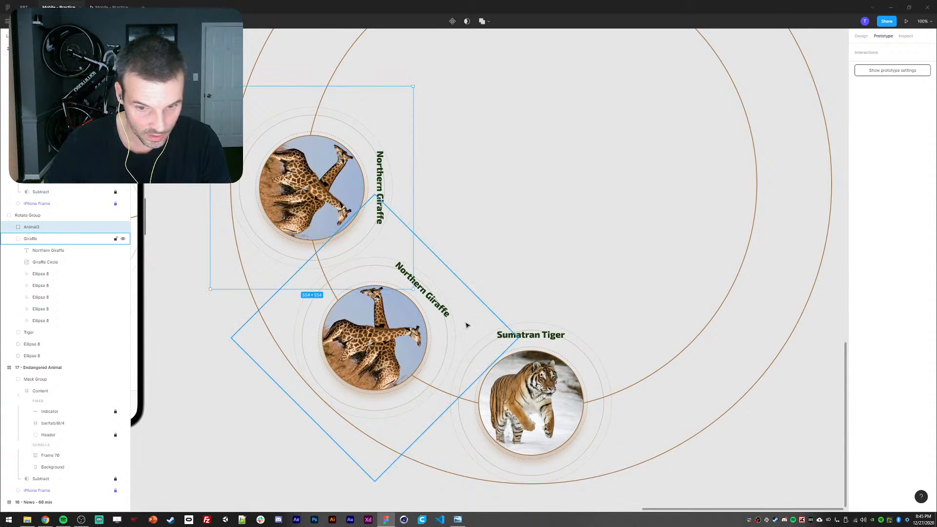
{"action": "left_click_drag", "start_coordinate": [447, 204], "coordinate": [400, 253]}
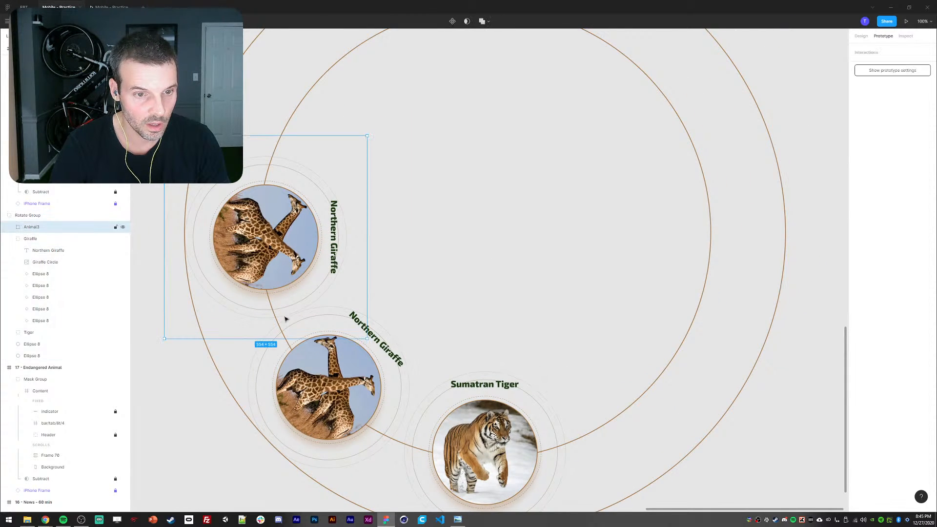
- Collapse the Giraffe group, then duplicate Animal3 and Giraffe together and put both copies first in Rotate Group
{"action": "left_click", "coordinate": [7, 241], "text": "shift"}
{"action": "left_click", "coordinate": [8, 240]}
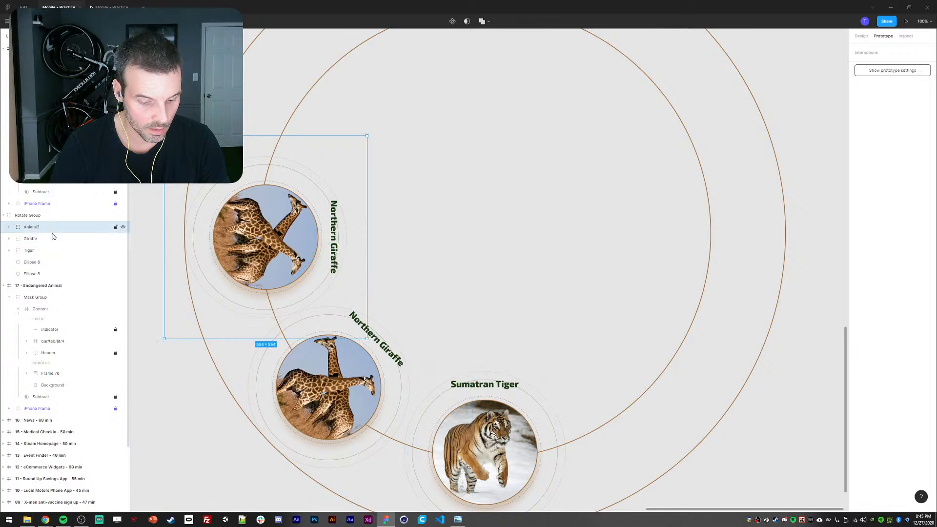
{"action": "key", "text": "ctrl+d"}
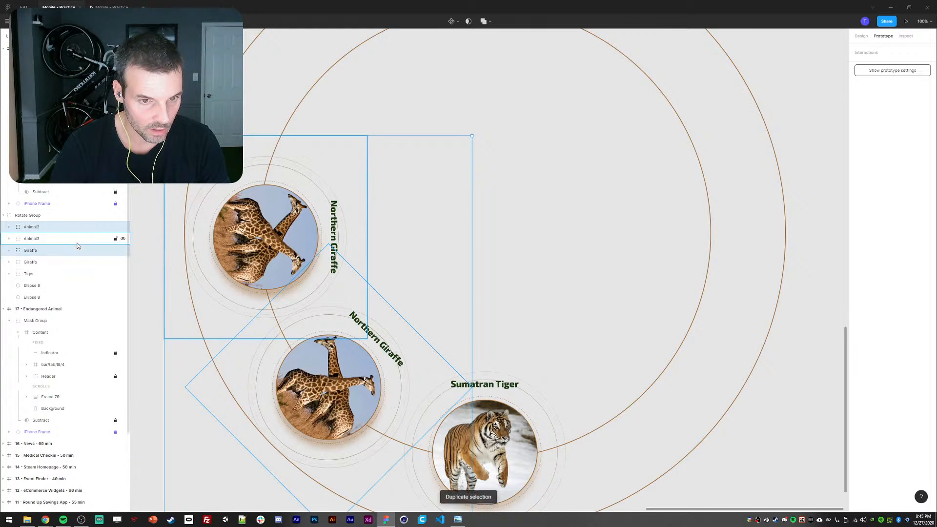
{"action": "left_click_drag", "start_coordinate": [52, 223], "coordinate": [53, 223]}
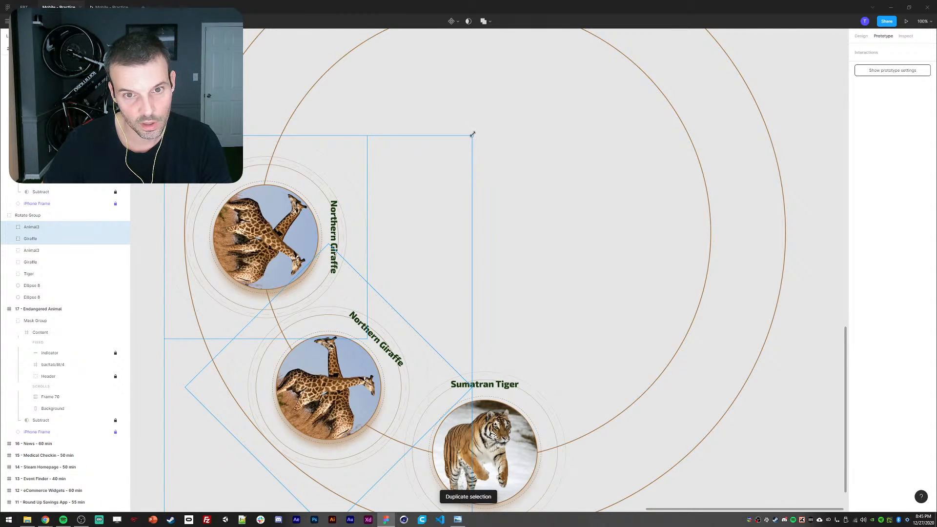
- Rotate the two copied giraffe groups together by a quarter turn and move them onto the ring's upper arc
{"action": "left_click_drag", "start_coordinate": [473, 135], "coordinate": [511, 470]}
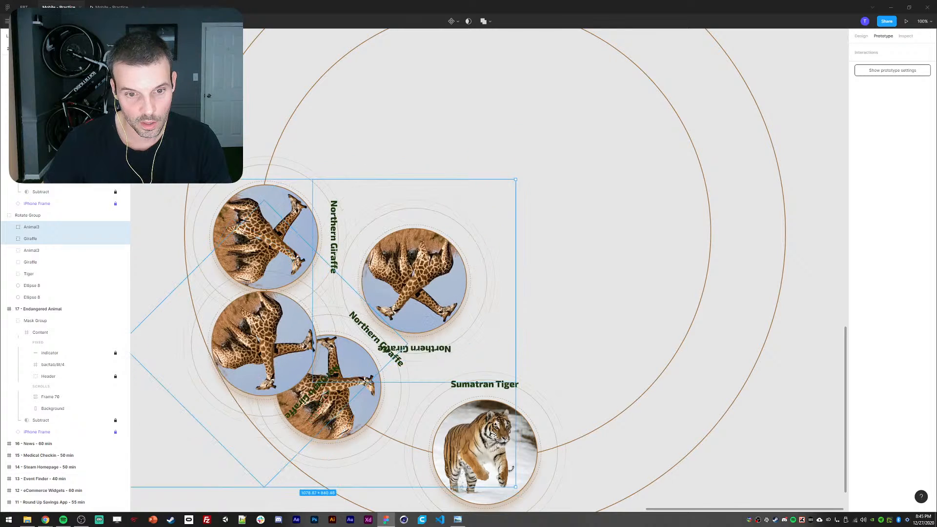
{"action": "left_click_drag", "start_coordinate": [550, 147], "coordinate": [500, 224]}
{"action": "left_click_drag", "start_coordinate": [361, 347], "coordinate": [502, 190]}
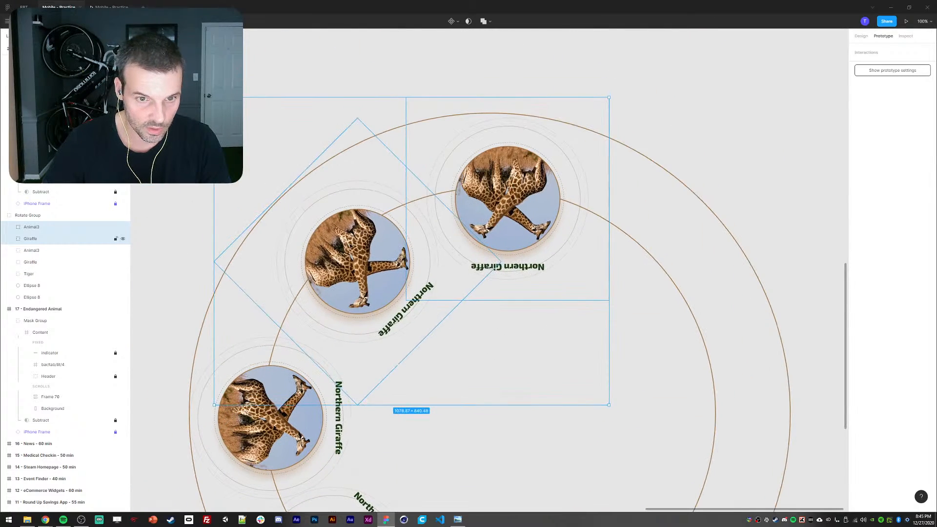
- Fine-tune the position of the two copies so their circles fit inside the upper part of the outer ring
{"action": "left_click_drag", "start_coordinate": [350, 246], "coordinate": [327, 251]}
{"action": "key", "text": "Right"}
{"action": "key", "text": "Right"}
{"action": "key", "text": "Right"}
{"action": "key", "text": "Right"}
{"action": "key", "text": "Right"}
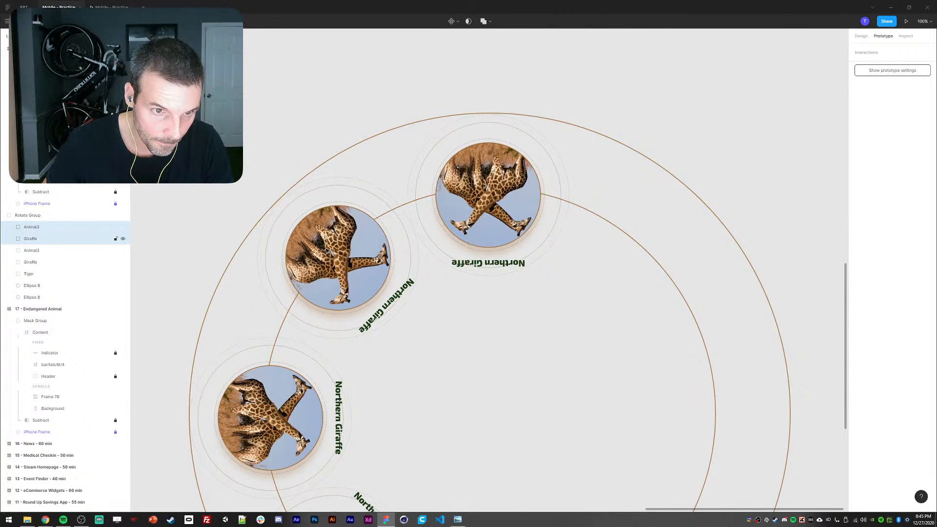
{"action": "key", "text": "Up"}
{"action": "key", "text": "Up"}
{"action": "left_click", "coordinate": [211, 204]}
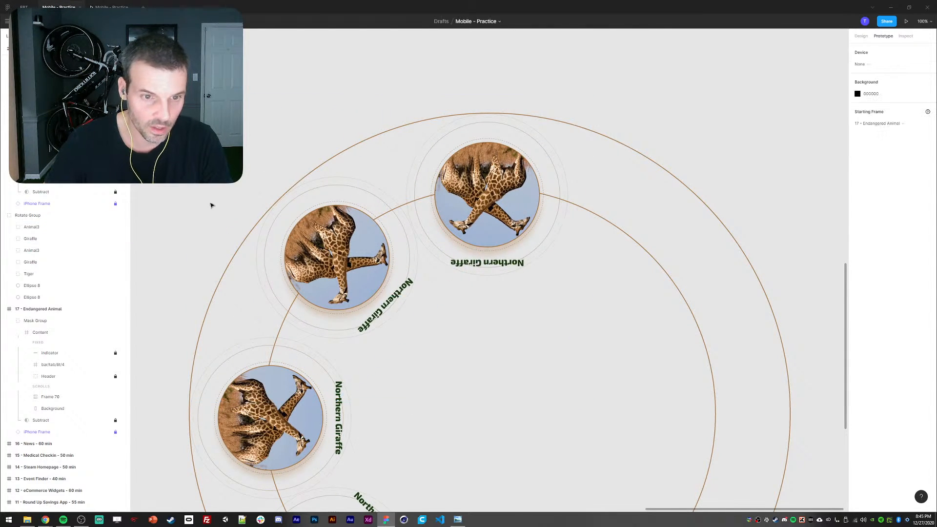
{"action": "left_click_drag", "start_coordinate": [211, 204], "coordinate": [259, 169]}
- Rename the copied Giraffe group as Animal 4 and the copied Animal3 group as Animal5
{"action": "left_click", "coordinate": [32, 243]}
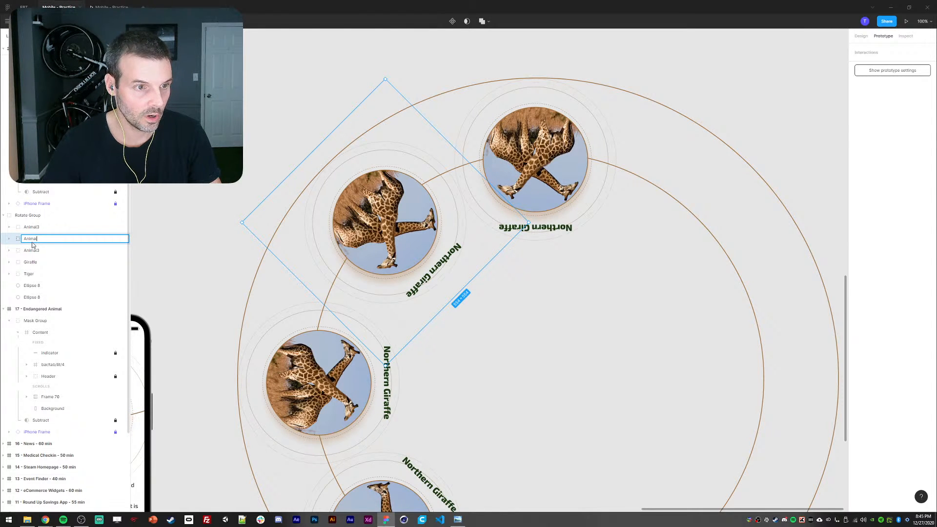
{"action": "key", "text": "Return"}
{"action": "left_click", "coordinate": [28, 219]}
{"action": "double_click", "coordinate": [34, 226]}
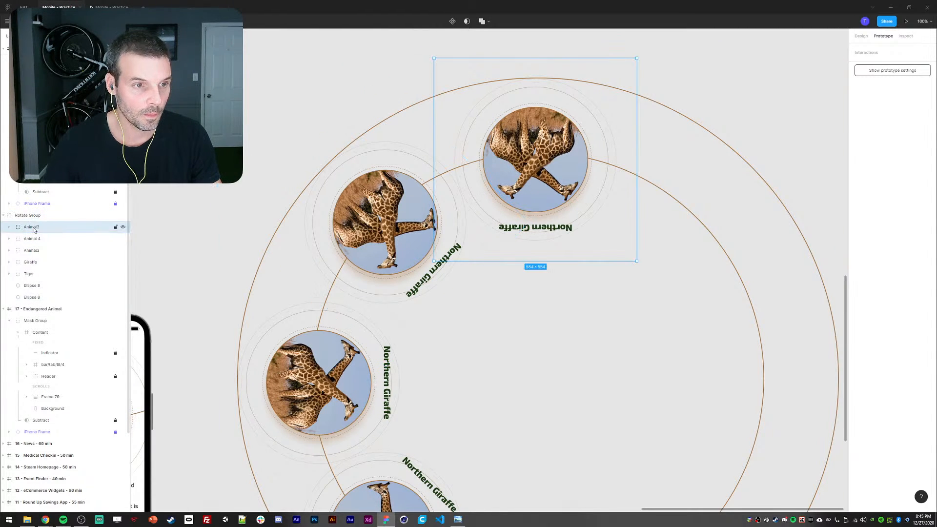
{"action": "key", "text": "Right"}
{"action": "key", "text": "BackSpace"}
{"action": "type", "text": "5"}
{"action": "key", "text": "Return"}
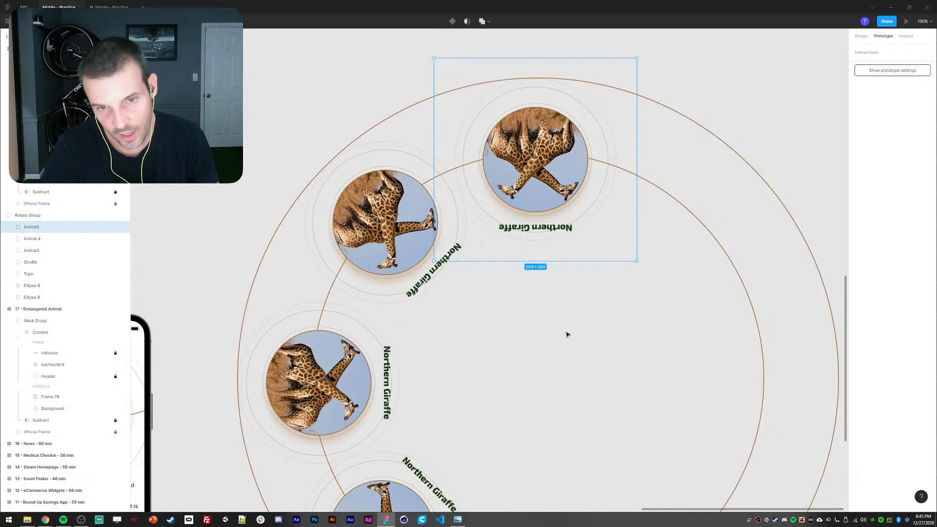
- Delete the giraffe pictures from the Animal 4, Animal5 and Animal3 groups
{"action": "scroll", "coordinate": [567, 333], "scroll_direction": "down", "scroll_amount": 4}
{"action": "scroll", "coordinate": [567, 333], "scroll_direction": "right", "scroll_amount": 2}
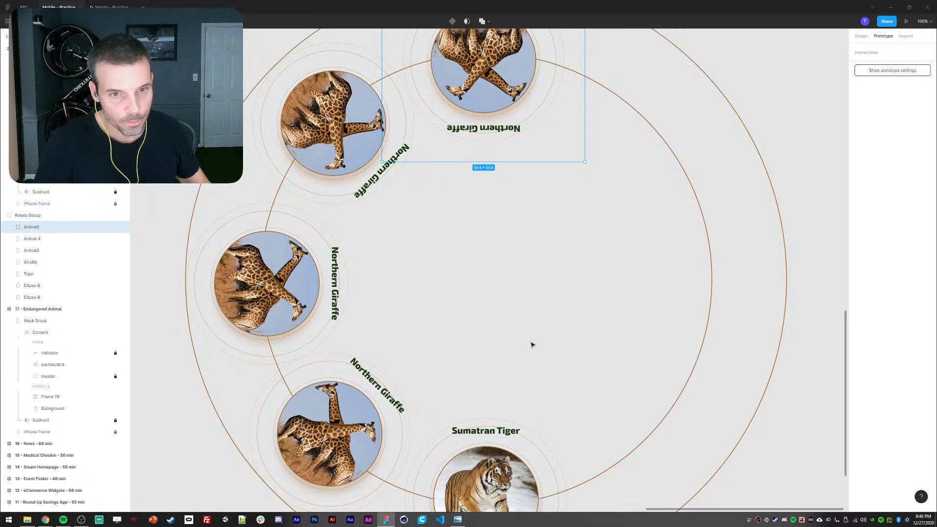
{"action": "left_click", "coordinate": [240, 108]}
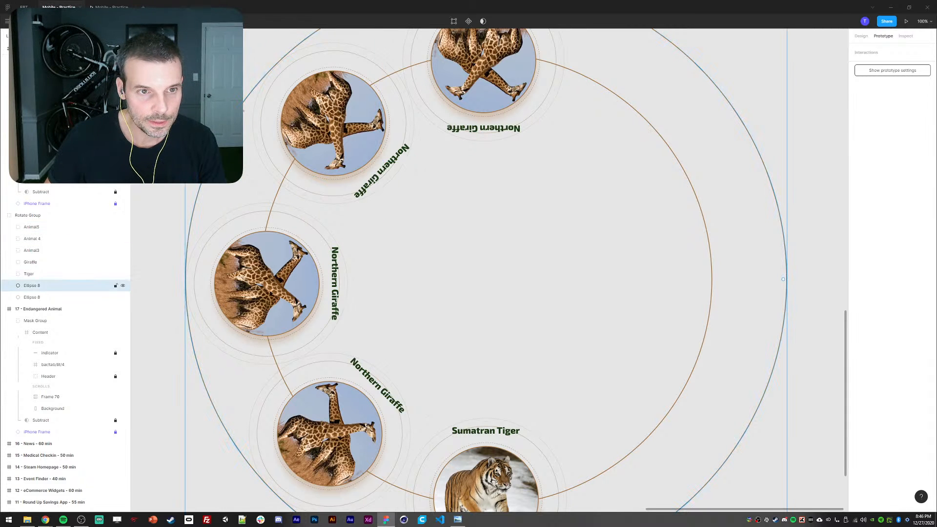
{"action": "left_click", "coordinate": [299, 120], "text": "ctrl"}
{"action": "left_click", "coordinate": [450, 73], "text": "ctrl+shift"}
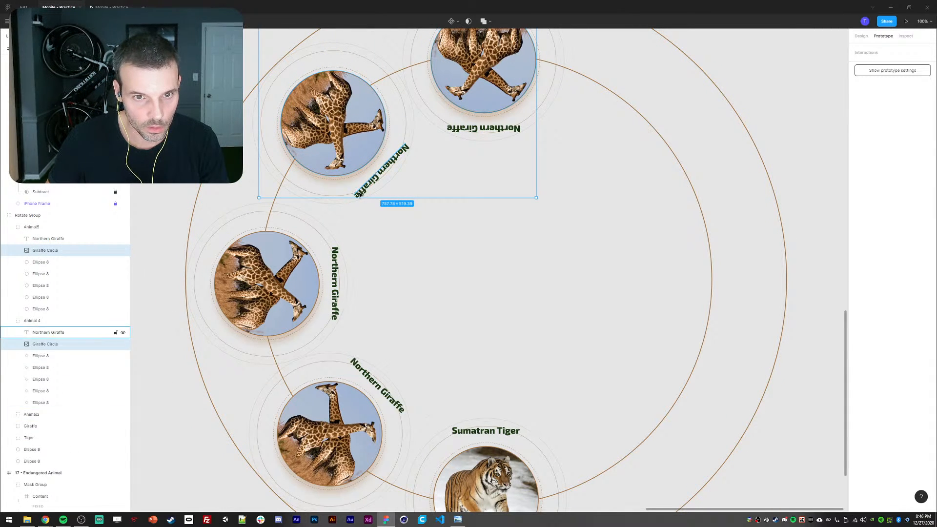
{"action": "key", "text": "Delete"}
{"action": "left_click", "coordinate": [292, 248], "text": "ctrl"}
{"action": "key", "text": "Delete"}
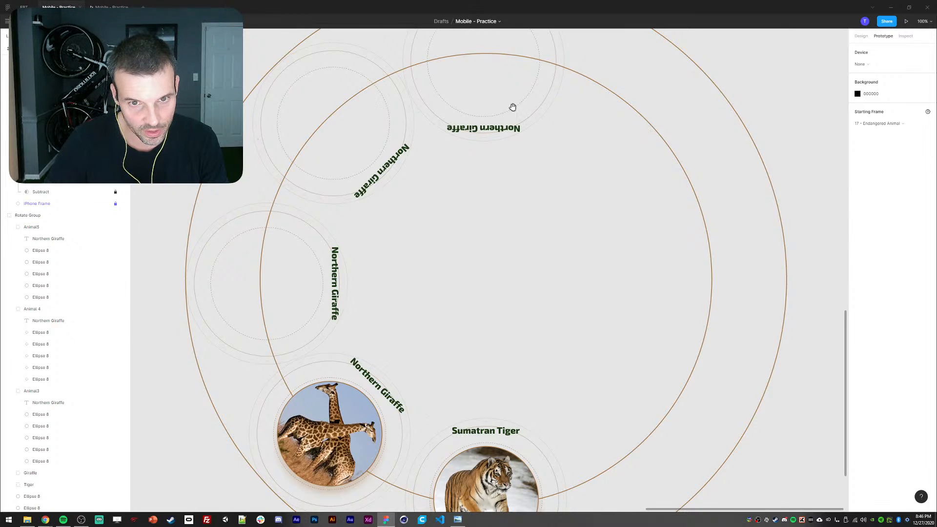
- Delete the Northern Giraffe labels from the Animal5, Animal 4 and Animal3 groups
{"action": "scroll", "coordinate": [484, 141], "scroll_direction": "up", "scroll_amount": 1}
{"action": "left_click", "coordinate": [484, 142], "text": "ctrl"}
{"action": "left_click", "coordinate": [372, 180], "text": "ctrl+shift"}
{"action": "left_click", "coordinate": [325, 293], "text": "ctrl+shift"}
{"action": "key", "text": "Delete"}
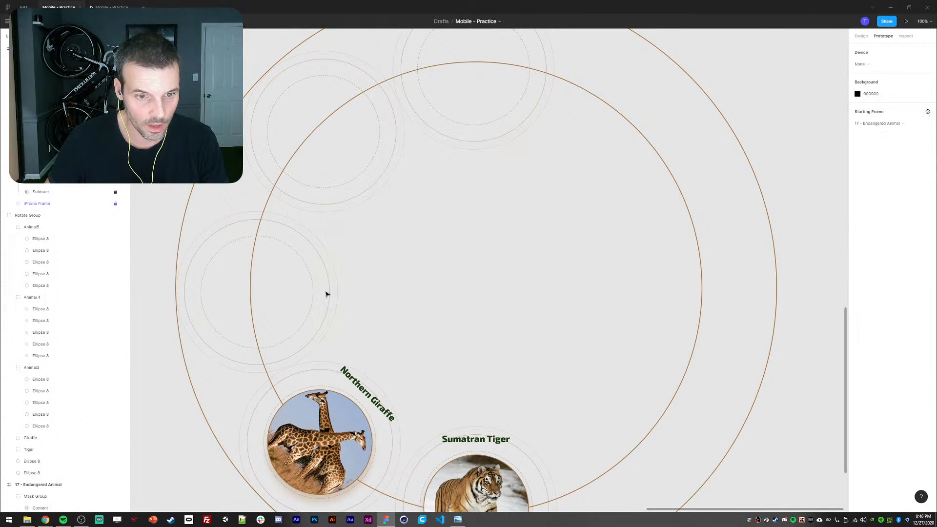
- Delete the largest faint ellipse from the Animal3 group
{"action": "left_click_drag", "start_coordinate": [282, 286], "coordinate": [335, 295]}
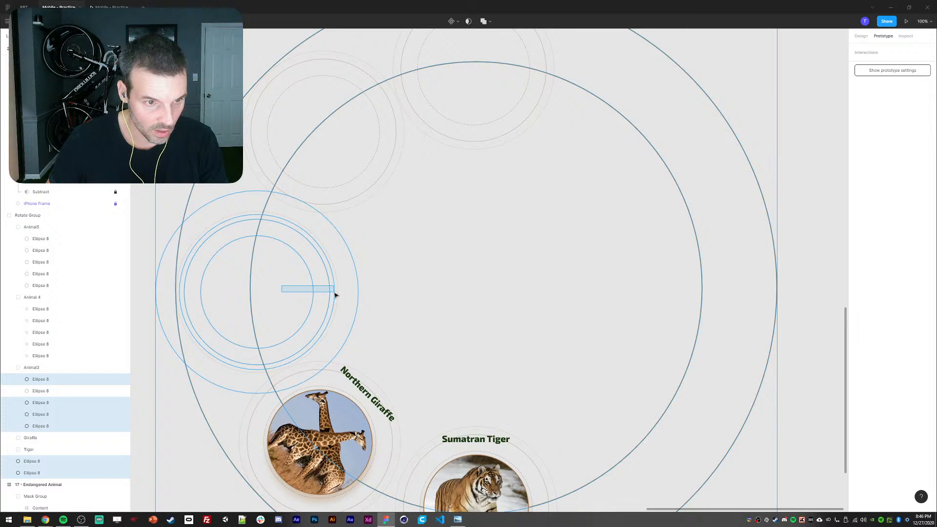
{"action": "left_click_drag", "start_coordinate": [137, 251], "coordinate": [169, 302]}
{"action": "key", "text": "Delete"}
{"action": "left_click_drag", "start_coordinate": [266, 53], "coordinate": [245, 79]}
{"action": "key", "text": "Delete"}
{"action": "scroll", "coordinate": [382, 117], "scroll_direction": "up", "scroll_amount": 2}
{"action": "key", "text": "ctrl+z"}
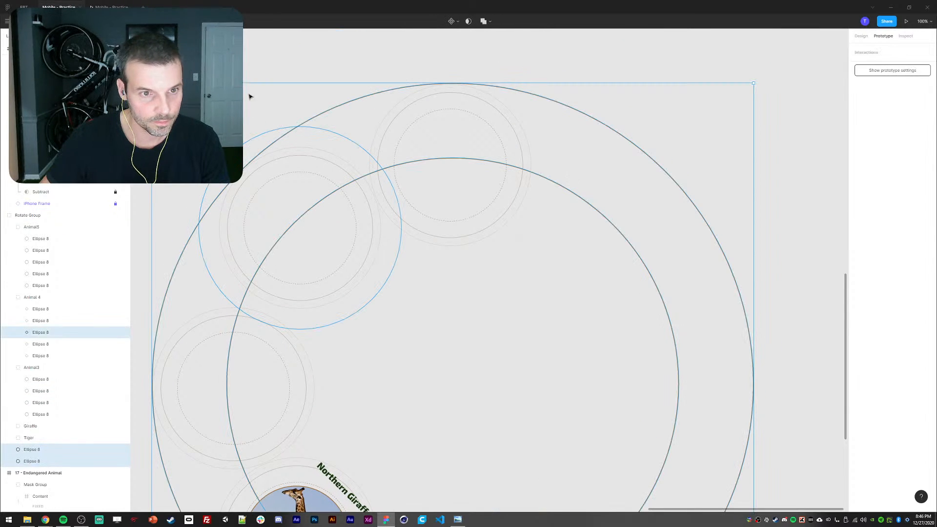
{"action": "key", "text": "Delete"}
{"action": "key", "text": "ctrl+z"}
- Delete the largest faint ellipse from both the Animal 4 and Animal5 groups
{"action": "left_click_drag", "start_coordinate": [256, 109], "coordinate": [230, 163]}
{"action": "left_click", "coordinate": [229, 127]}
{"action": "left_click", "coordinate": [228, 157], "text": "ctrl"}
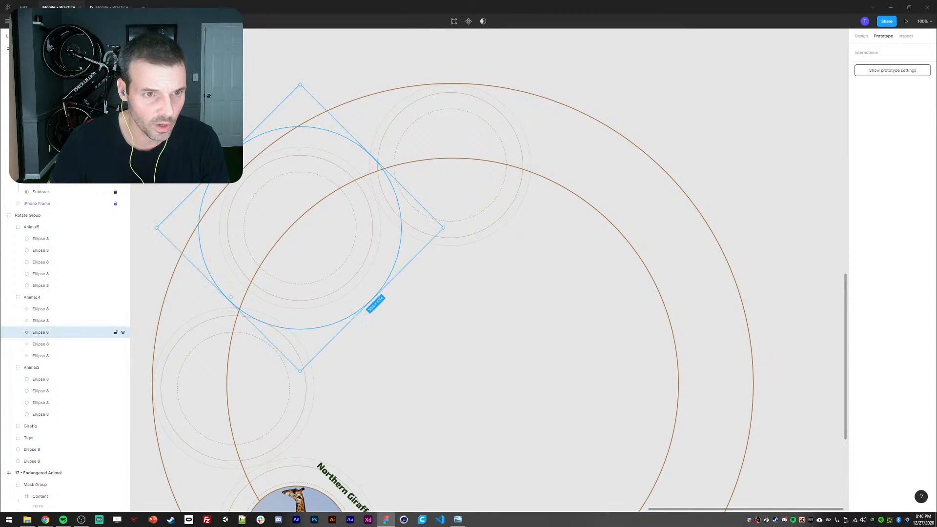
{"action": "key", "text": "Delete"}
{"action": "left_click", "coordinate": [442, 69]}
{"action": "key", "text": "Delete"}
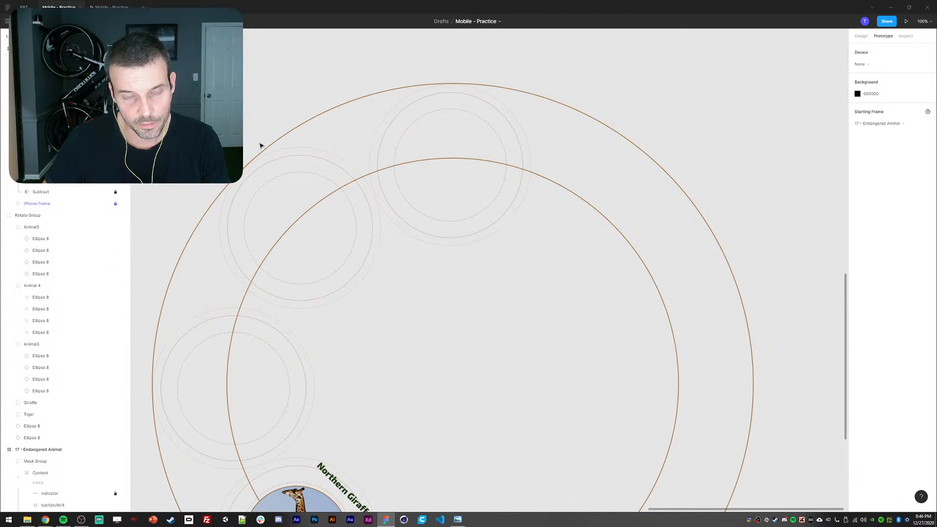
- Align the vertical centres of the Animal3 group and the two large rings
{"action": "left_click_drag", "start_coordinate": [234, 162], "coordinate": [263, 112]}
{"action": "left_click_drag", "start_coordinate": [385, 282], "coordinate": [401, 200]}
{"action": "left_click", "coordinate": [318, 287]}
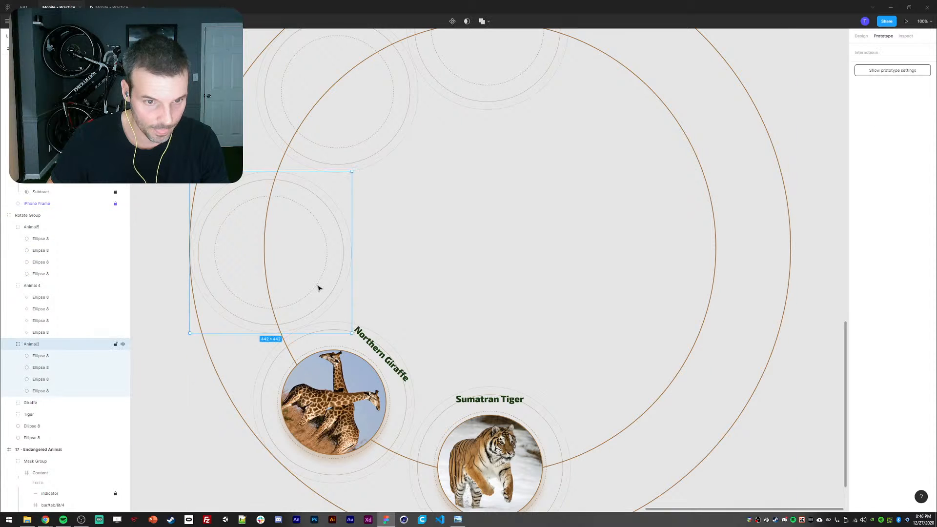
{"action": "left_click", "coordinate": [281, 167], "text": "shift"}
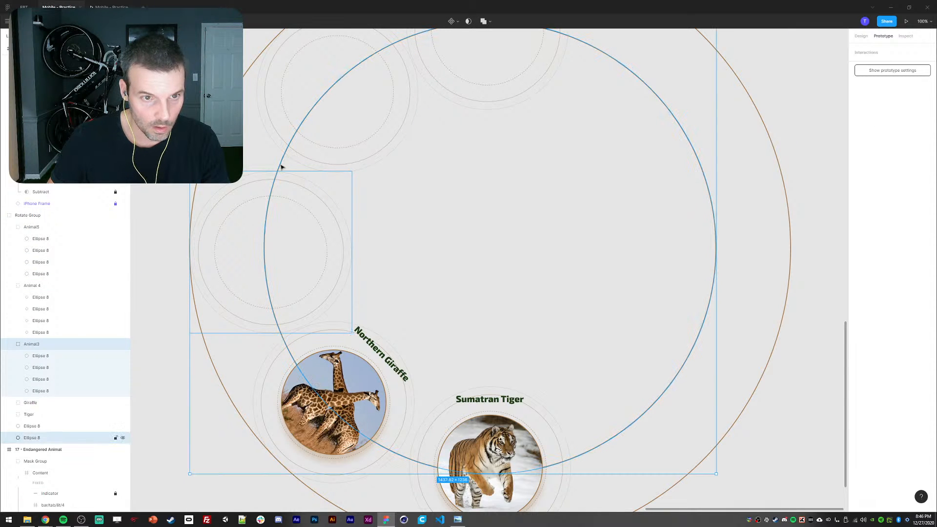
{"action": "left_click", "coordinate": [207, 146], "text": "shift"}
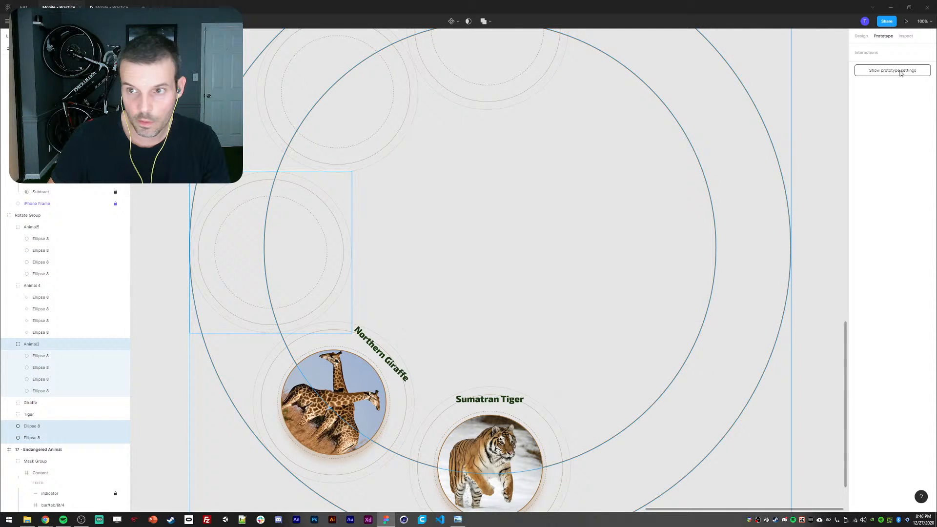
{"action": "left_click", "coordinate": [862, 36]}
{"action": "left_click", "coordinate": [905, 50]}
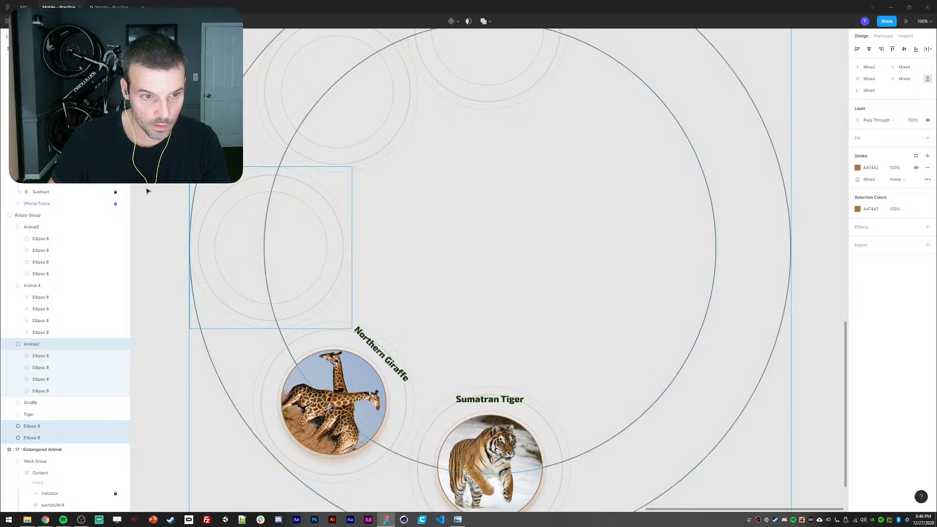
{"action": "left_click", "coordinate": [498, 219]}
{"action": "left_click_drag", "start_coordinate": [498, 220], "coordinate": [488, 254]}
- Align the horizontal centres of the Animal5 group and the two large rings
{"action": "scroll", "coordinate": [375, 145], "scroll_direction": "up", "scroll_amount": 5}
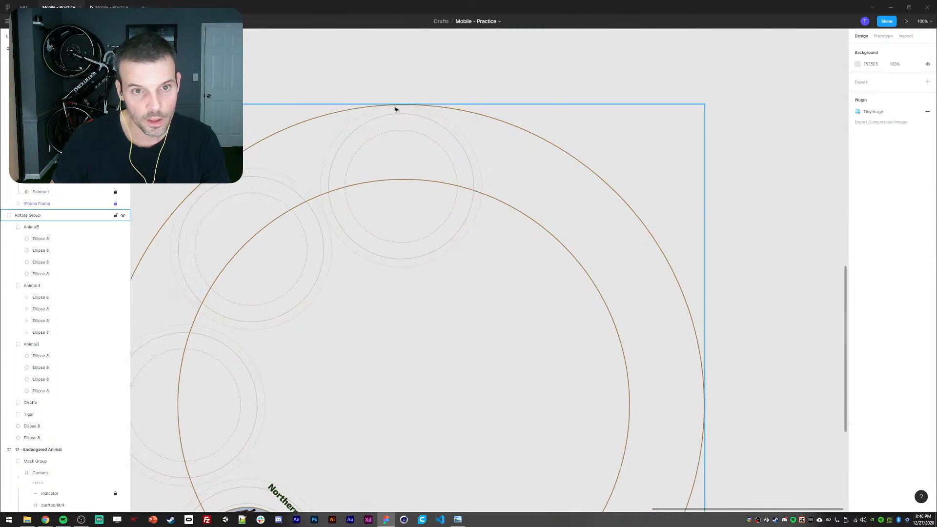
{"action": "double_click", "coordinate": [397, 114]}
{"action": "left_click_drag", "start_coordinate": [510, 108], "coordinate": [525, 240]}
{"action": "left_click", "coordinate": [869, 49]}
{"action": "left_click", "coordinate": [339, 61]}
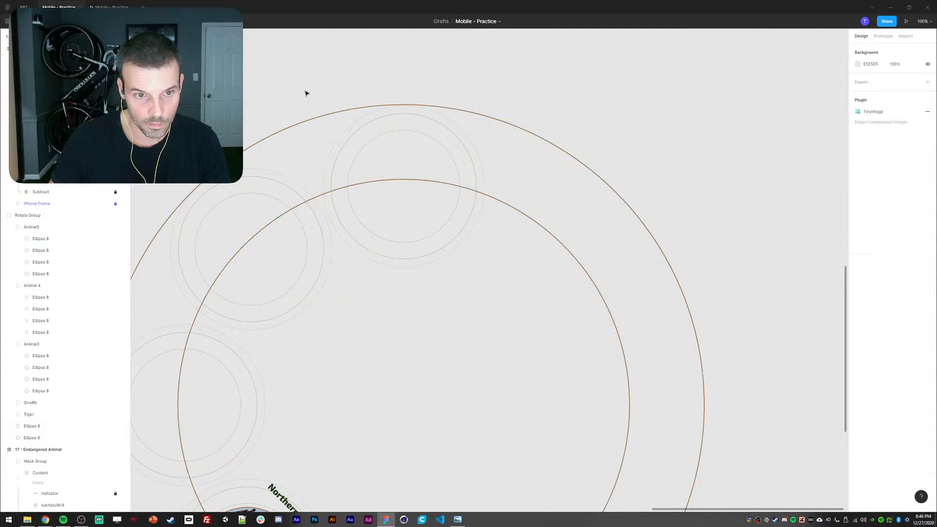
{"action": "left_click_drag", "start_coordinate": [280, 115], "coordinate": [302, 46]}
{"action": "left_click_drag", "start_coordinate": [277, 93], "coordinate": [312, 137]}
{"action": "left_click_drag", "start_coordinate": [227, 214], "coordinate": [243, 148]}
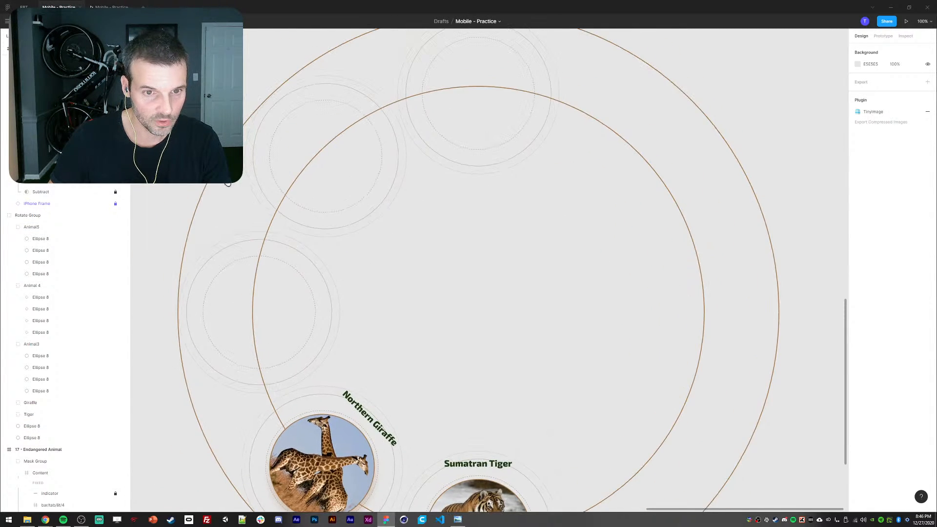
{"action": "left_click_drag", "start_coordinate": [321, 338], "coordinate": [312, 251]}
{"action": "left_click_drag", "start_coordinate": [376, 247], "coordinate": [347, 341]}
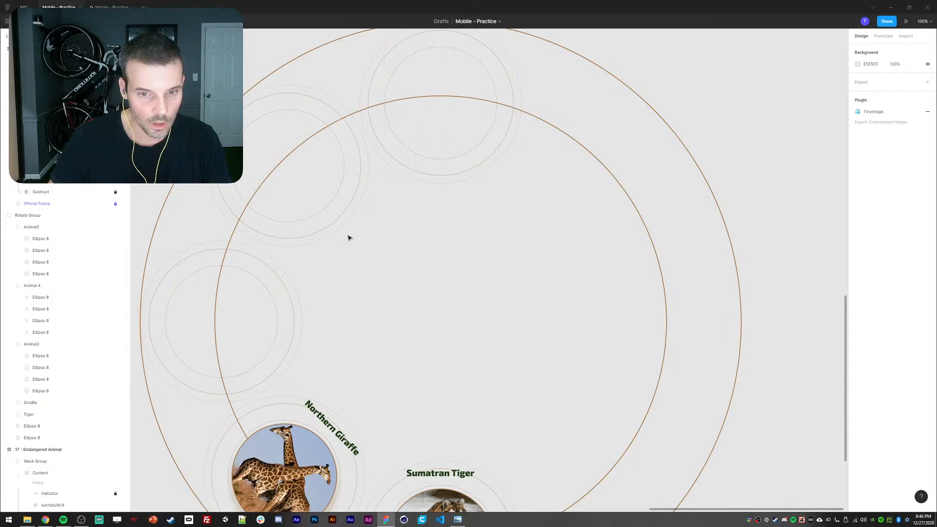
{"action": "left_click_drag", "start_coordinate": [349, 238], "coordinate": [339, 210]}
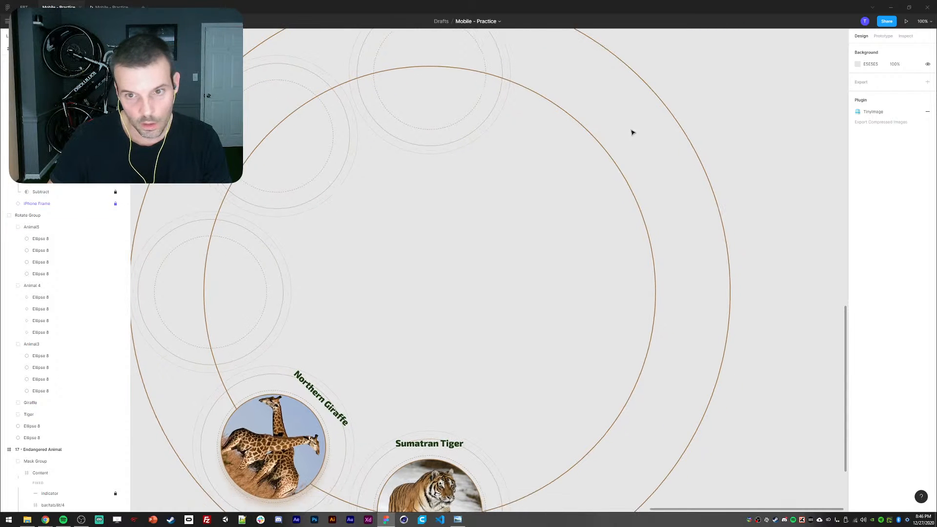
- Duplicate the Animal3, Animal 4 and Animal5 groups, rotate the copies 135° clockwise together, and place them on the opposite side of the ring
{"action": "double_click", "coordinate": [252, 236]}
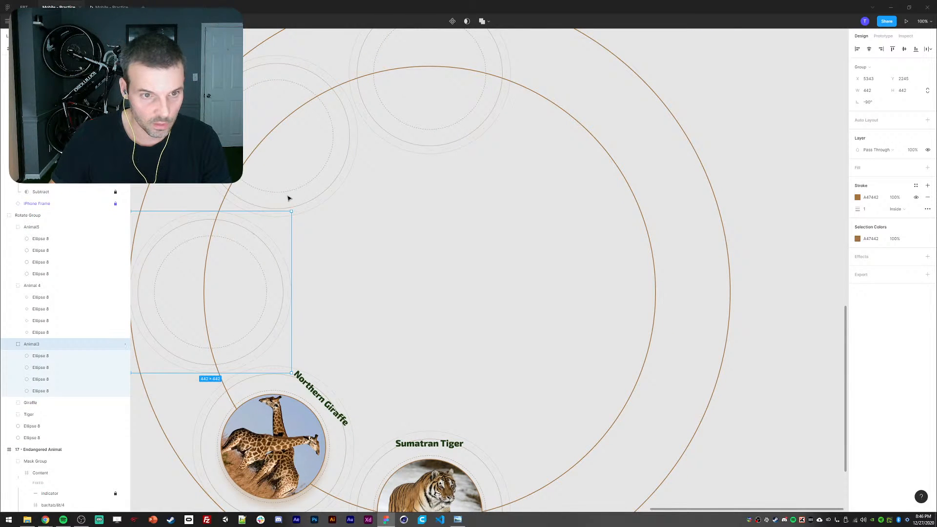
{"action": "left_click", "coordinate": [302, 191], "text": "shift"}
{"action": "left_click", "coordinate": [413, 142], "text": "shift"}
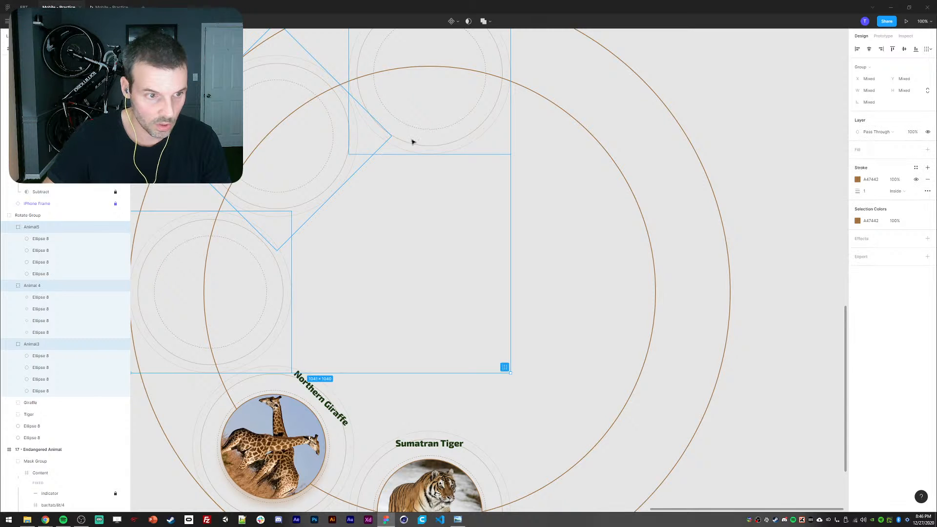
{"action": "key", "text": "ctrl+d"}
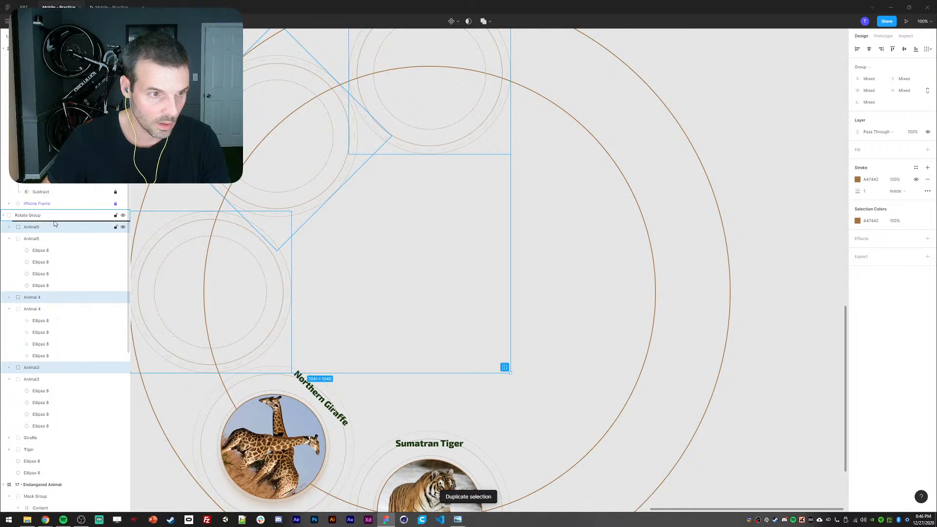
{"action": "left_click_drag", "start_coordinate": [55, 224], "coordinate": [55, 224]}
{"action": "left_click_drag", "start_coordinate": [514, 374], "coordinate": [189, 177]}
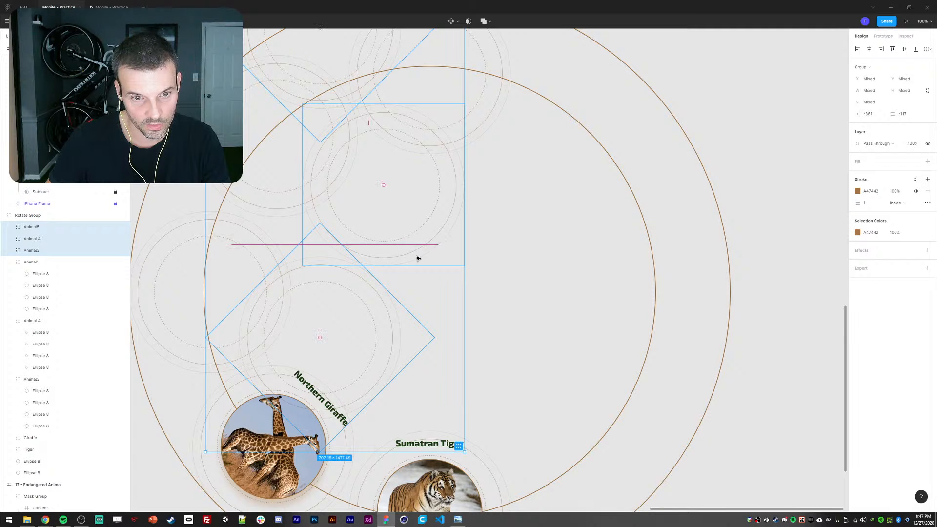
{"action": "left_click_drag", "start_coordinate": [432, 237], "coordinate": [685, 341]}
{"action": "left_click_drag", "start_coordinate": [482, 364], "coordinate": [455, 254]}
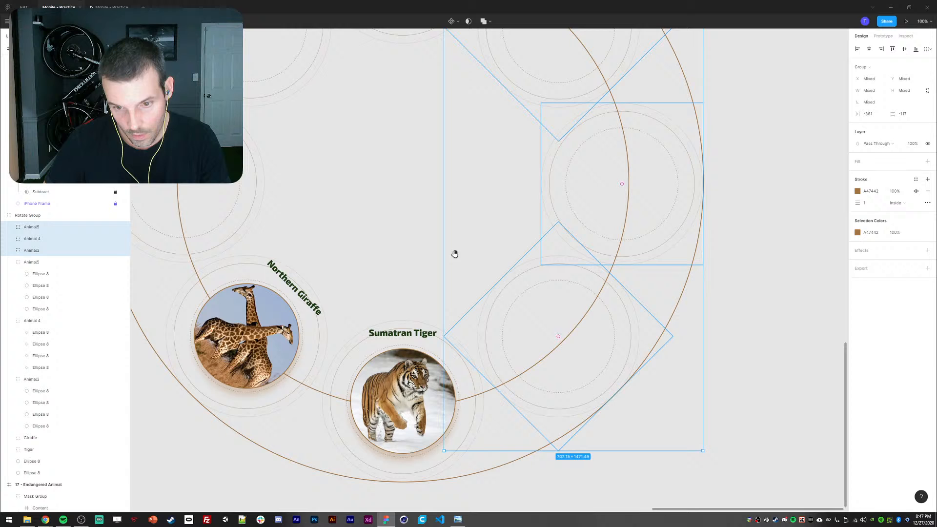
{"action": "left_click", "coordinate": [396, 196]}
- Delete the larger outer ring from the Rotate Group, keeping the inner ring that passes through the animal circles
{"action": "scroll", "coordinate": [397, 196], "scroll_direction": "up", "scroll_amount": 4}
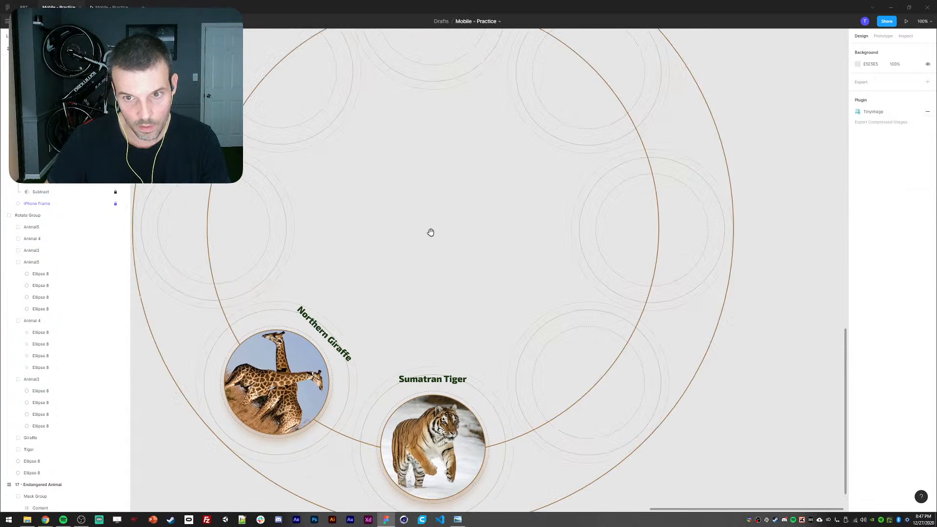
{"action": "left_click", "coordinate": [347, 55]}
{"action": "key", "text": "Delete"}
{"action": "scroll", "coordinate": [144, 272], "scroll_direction": "down", "scroll_amount": 3}
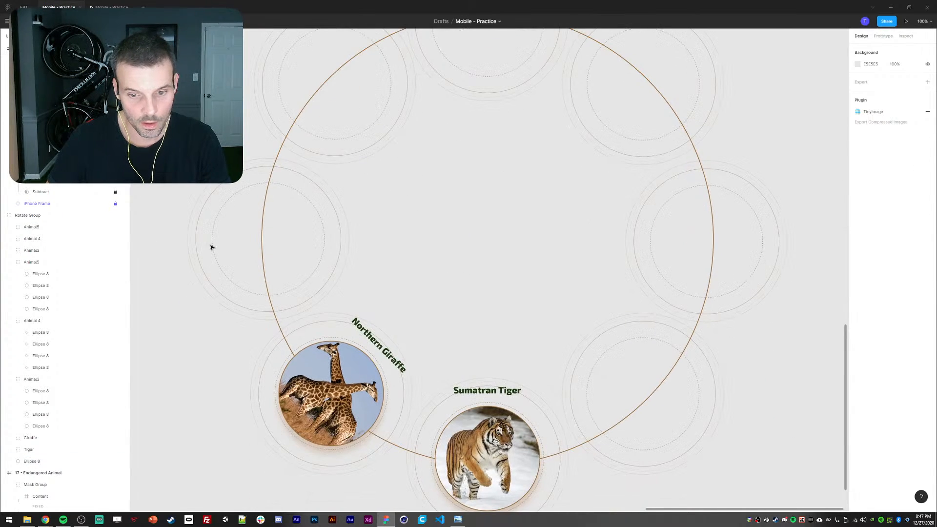
{"action": "key", "text": "ctrl+minus"}
{"action": "scroll", "coordinate": [279, 370], "scroll_direction": "down", "scroll_amount": 2}
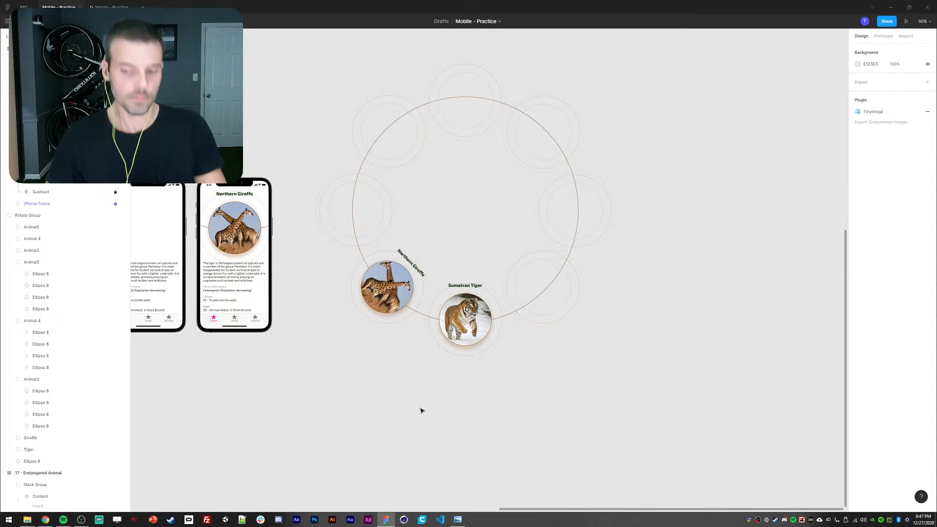
{"action": "key", "text": "ctrl+plus"}
{"action": "left_click_drag", "start_coordinate": [351, 367], "coordinate": [396, 321]}
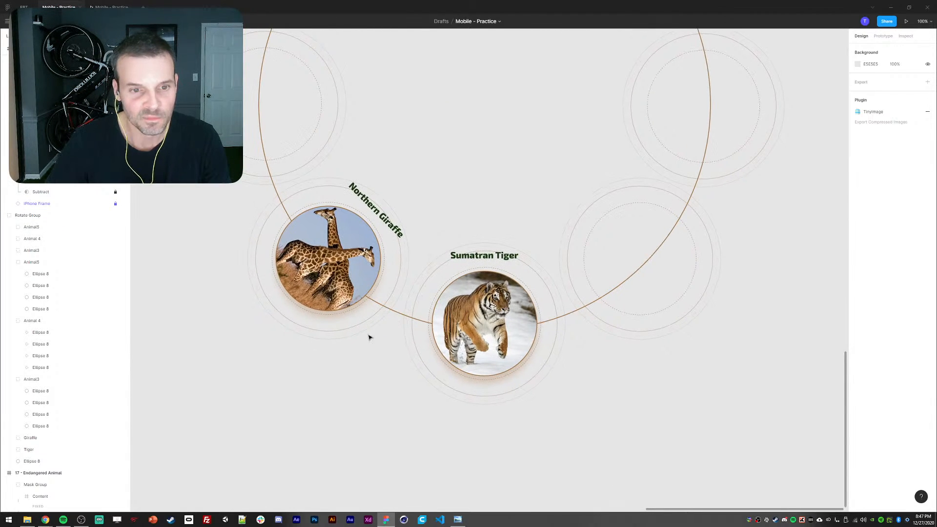
{"action": "left_click_drag", "start_coordinate": [392, 255], "coordinate": [391, 294]}
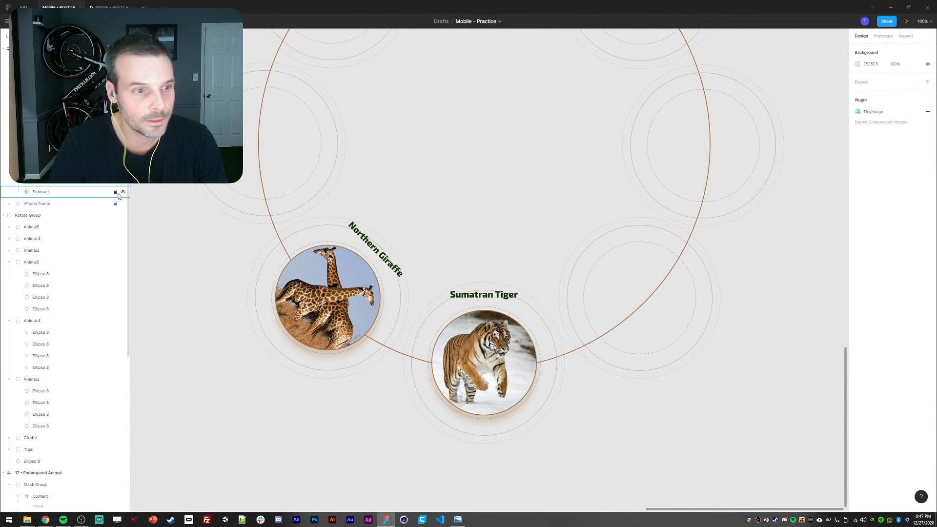
- Collapse the expanded Animal 4 and Animal5 layers and rename the three duplicated groups Animal6, Animal 7 and Animal 8
{"action": "left_click", "coordinate": [9, 321]}
{"action": "left_click", "coordinate": [8, 263]}
{"action": "left_click", "coordinate": [33, 251]}
{"action": "double_click", "coordinate": [32, 250]}
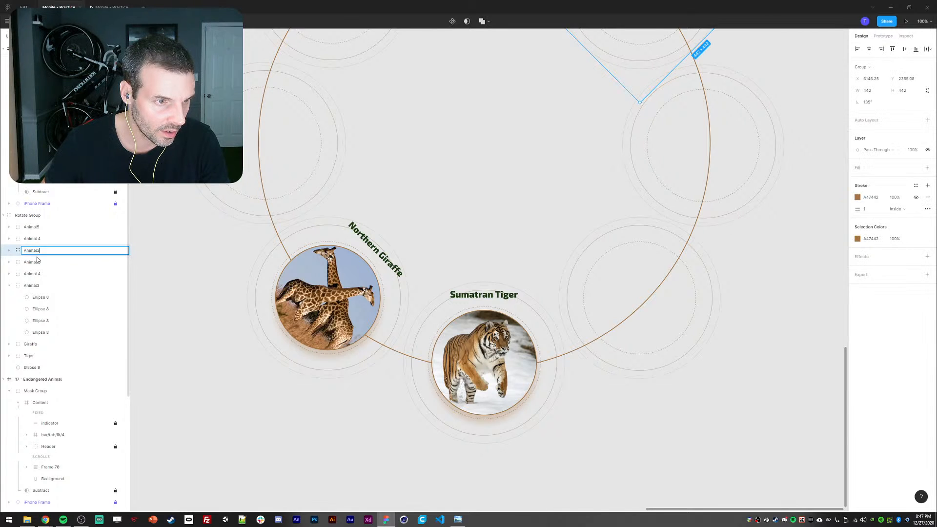
{"action": "type", "text": "6"}
{"action": "double_click", "coordinate": [38, 241]}
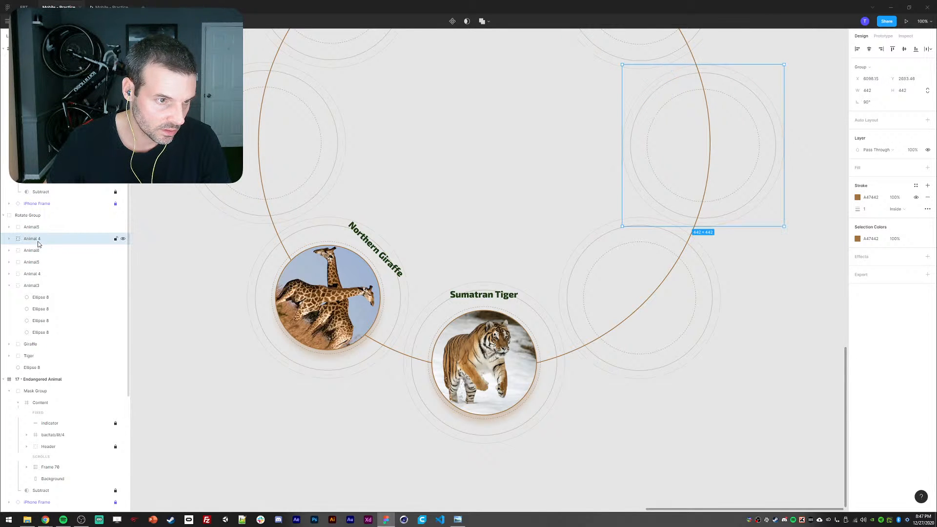
{"action": "key", "text": "Return"}
{"action": "double_click", "coordinate": [37, 229]}
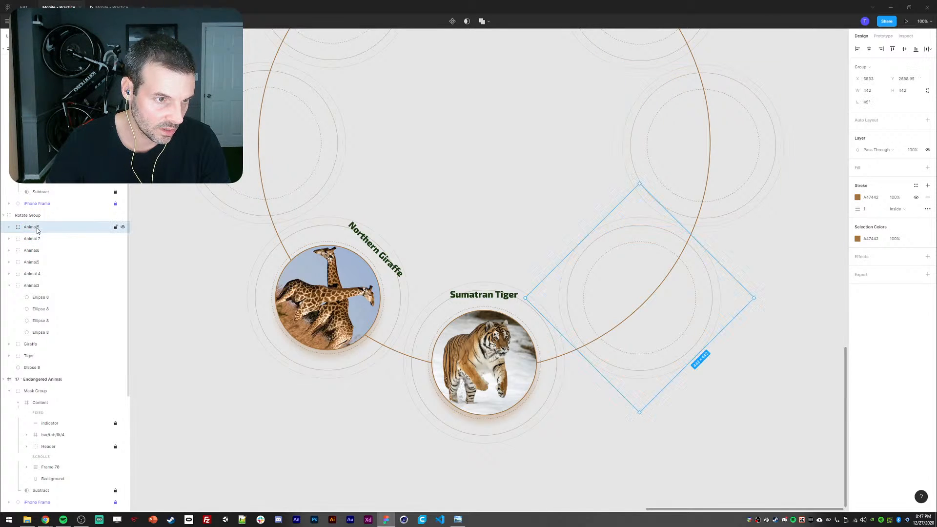
{"action": "key", "text": "BackSpace"}
{"action": "left_click", "coordinate": [37, 250]}
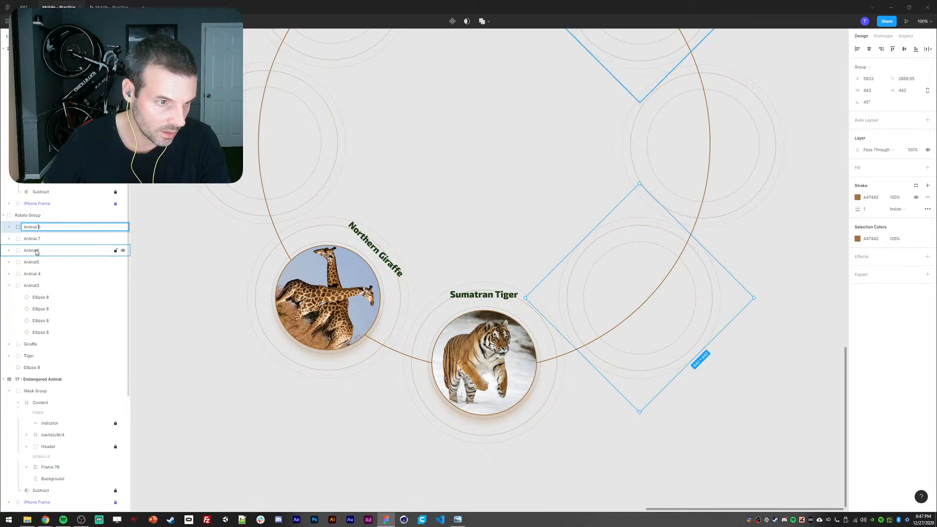
- Insert the missing space in the remaining group names so they read Animal 6, Animal 5 and Animal 3
{"action": "double_click", "coordinate": [39, 252]}
{"action": "double_click", "coordinate": [36, 264]}
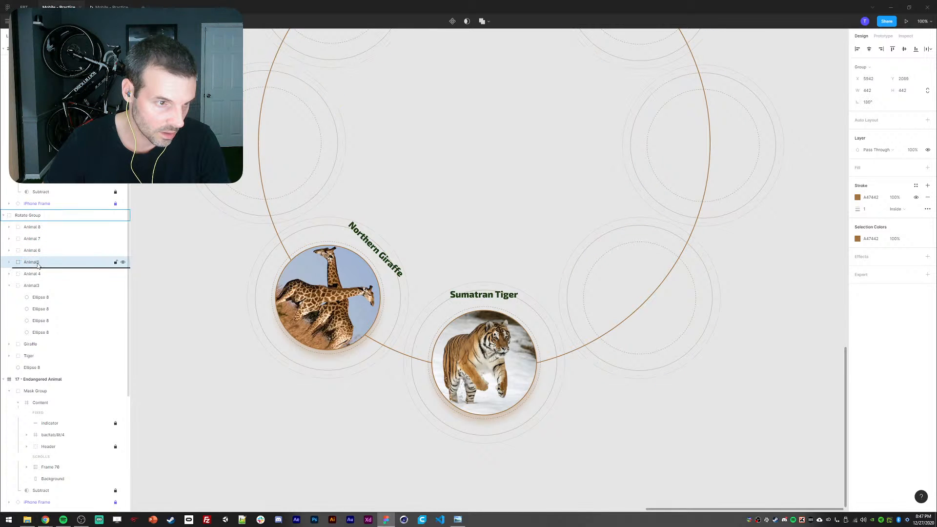
{"action": "left_click", "coordinate": [37, 287]}
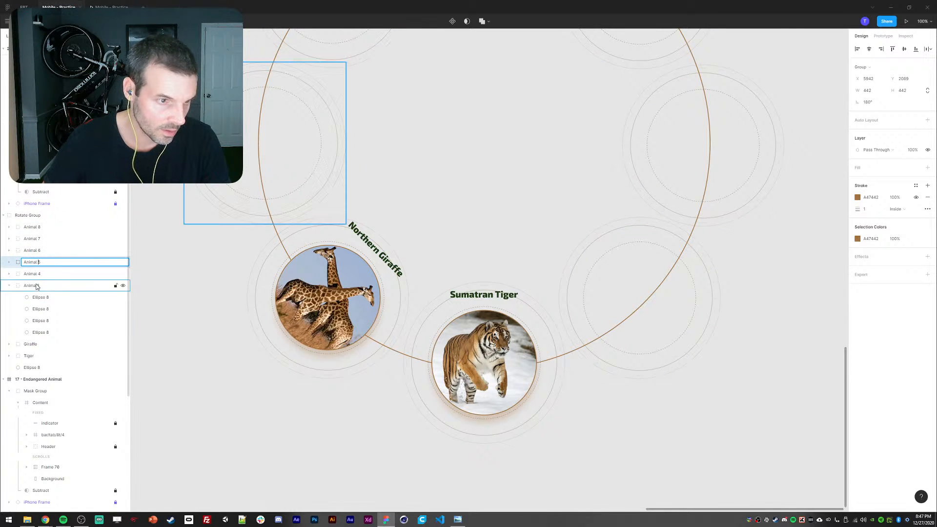
{"action": "key", "text": "Return"}
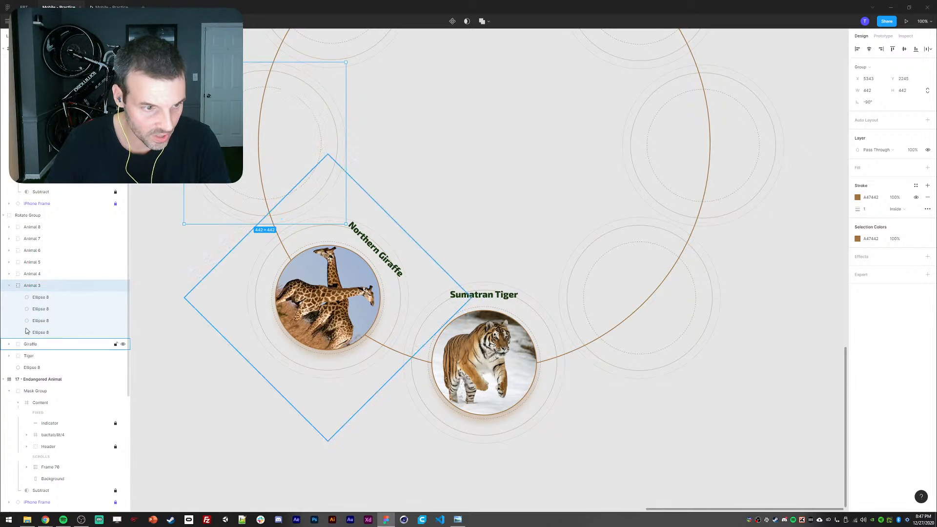
{"action": "key", "text": "minus"}
{"action": "left_click", "coordinate": [397, 374]}
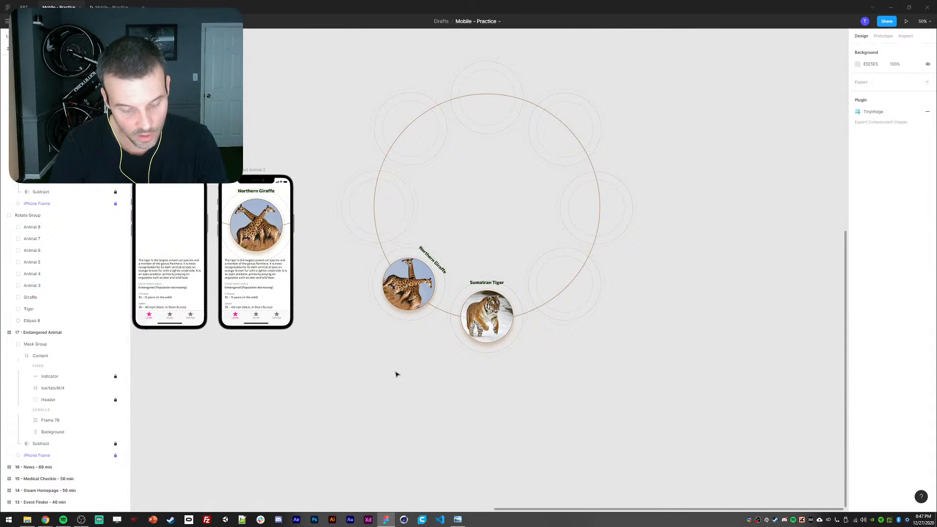
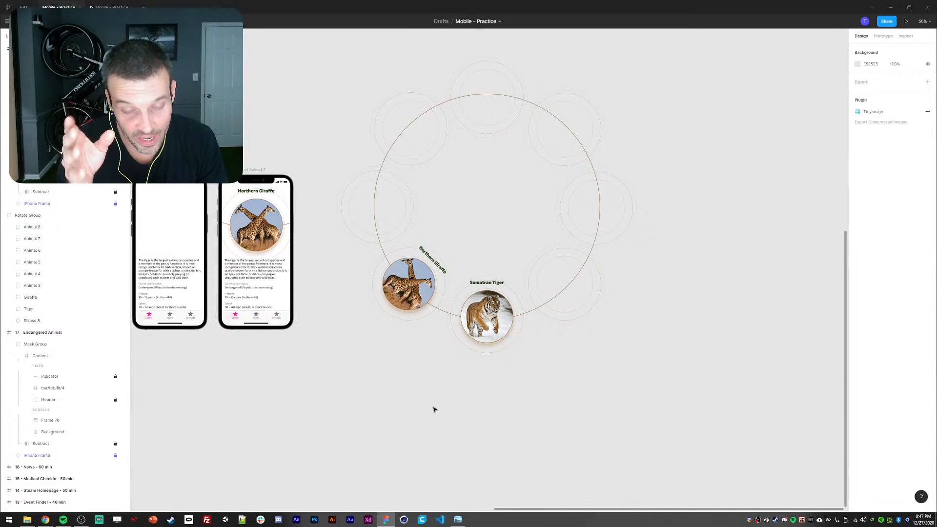
- Cut the whole Rotate Group from the canvas and paste it into Frame 70 of the 17 - Endangered Animal screen
{"action": "left_click", "coordinate": [31, 227]}
{"action": "left_click", "coordinate": [17, 215]}
{"action": "left_click", "coordinate": [4, 216]}
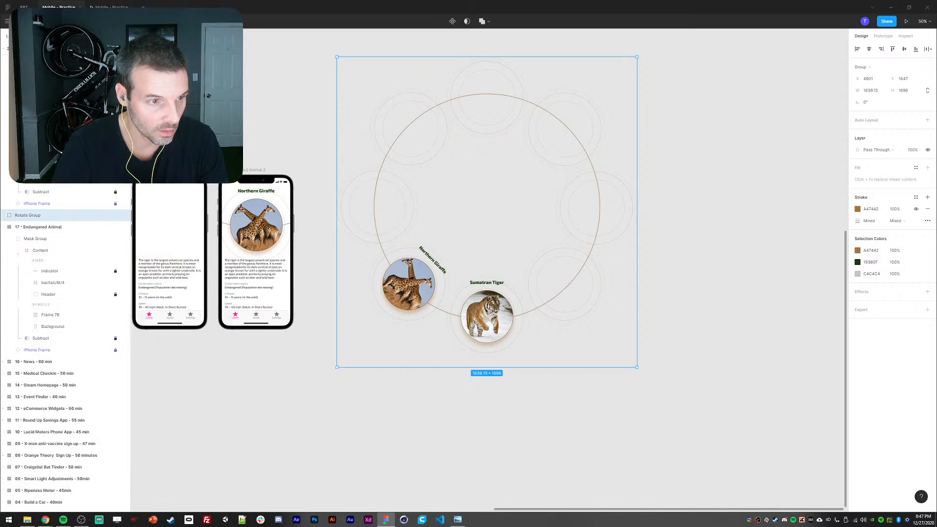
{"action": "left_click_drag", "start_coordinate": [192, 274], "coordinate": [233, 258]}
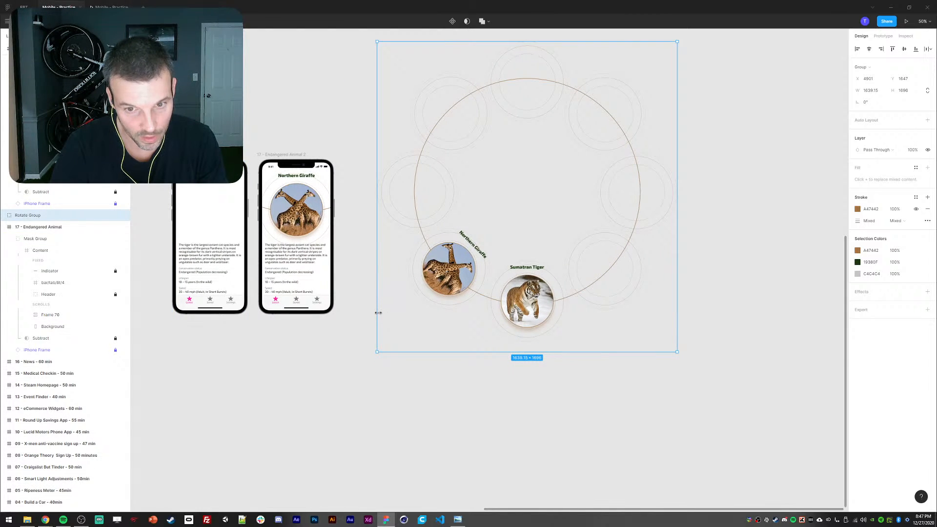
{"action": "key", "text": "Delete"}
{"action": "left_click", "coordinate": [204, 252]}
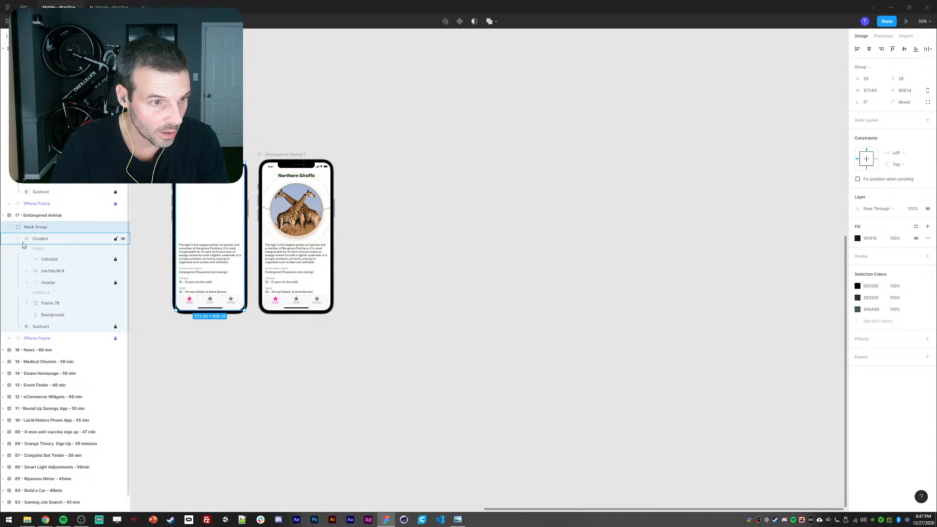
{"action": "left_click", "coordinate": [49, 304]}
{"action": "key", "text": "ctrl+v"}
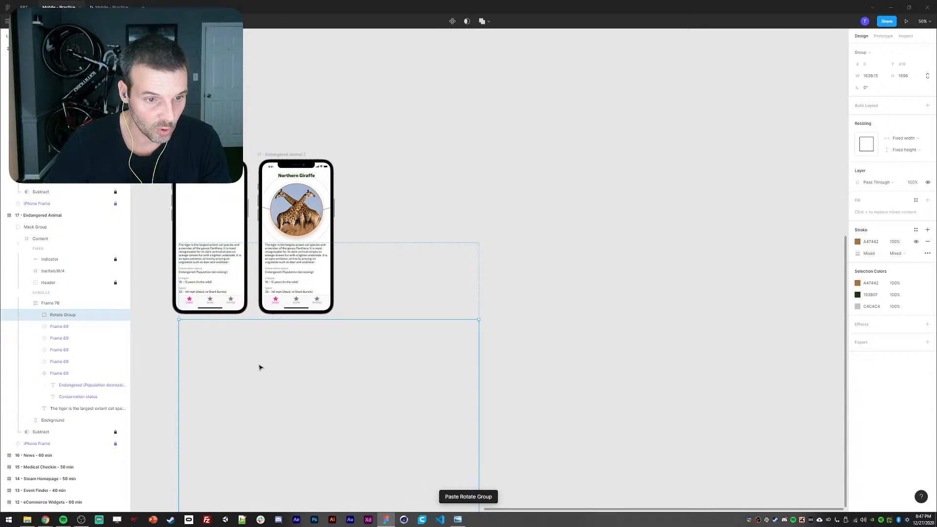
- Move the Rotate Group out of Frame 70 to just above it in the Content frame, with X and Y set to 0
{"action": "left_click_drag", "start_coordinate": [250, 356], "coordinate": [360, 368]}
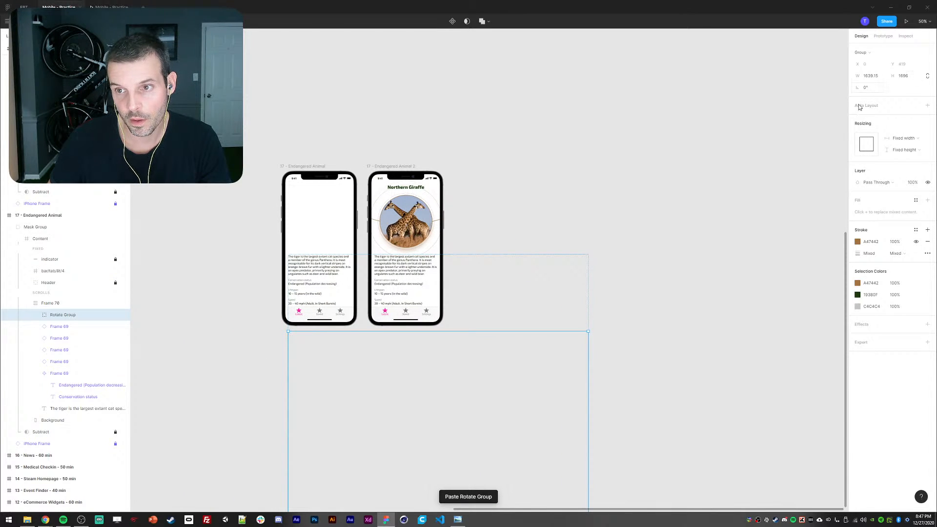
{"action": "left_click_drag", "start_coordinate": [53, 297], "coordinate": [52, 298]}
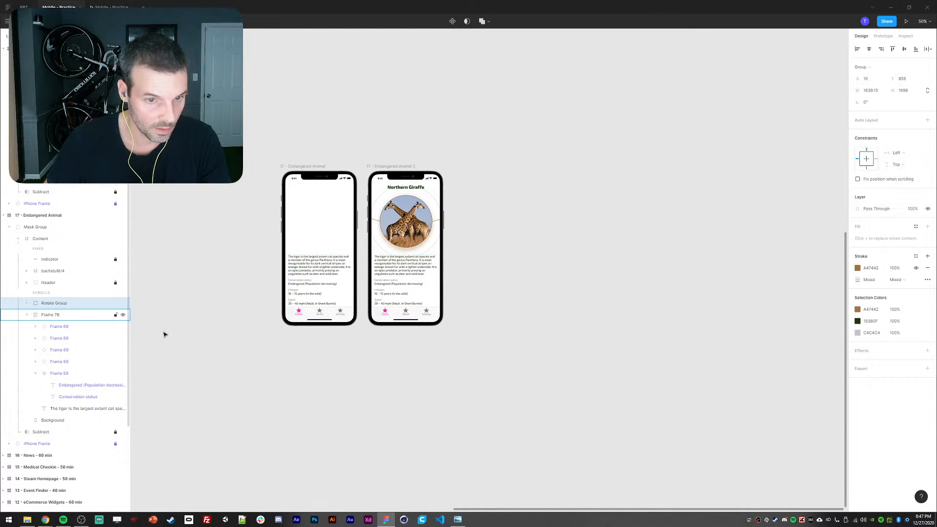
{"action": "type", "text": "0"}
{"action": "key", "text": "Return"}
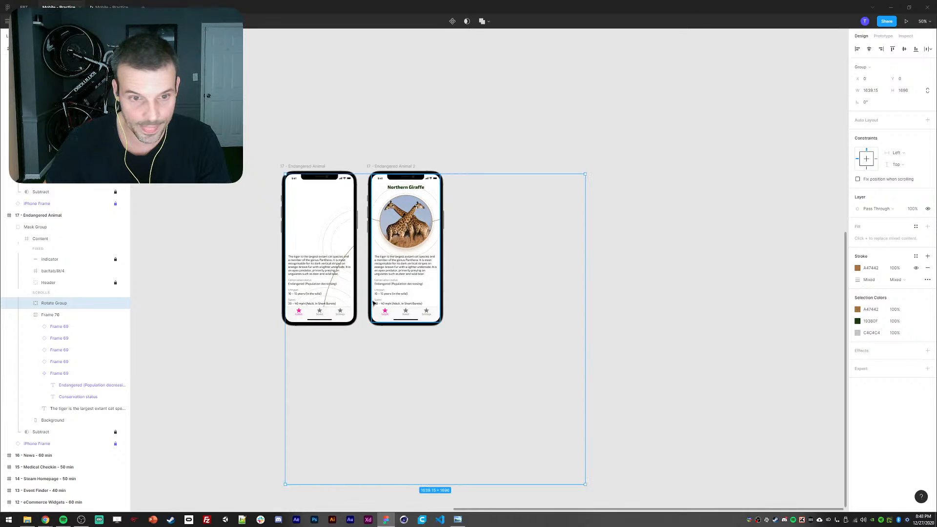
- Reposition the Rotate Group at about X -634, Y -1157 so the Sumatran Tiger sits centred above the first phone's description text
{"action": "left_click_drag", "start_coordinate": [252, 146], "coordinate": [315, 240]}
{"action": "left_click_drag", "start_coordinate": [375, 333], "coordinate": [333, 281]}
{"action": "key", "text": "shift+0"}
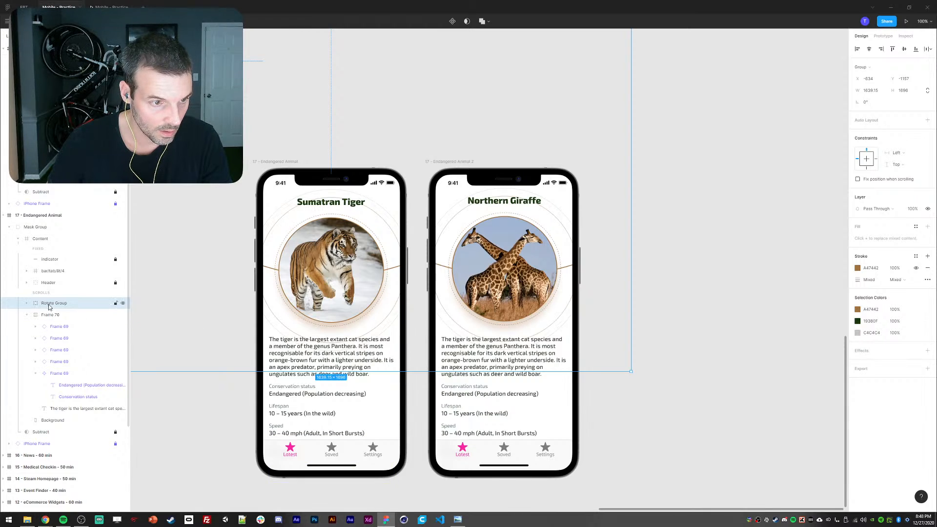
- Nudge the first phone's Rotate Group to X -635, Y -1159 to line the tiger up with the giraffe screen
{"action": "left_click_drag", "start_coordinate": [171, 448], "coordinate": [546, 324]}
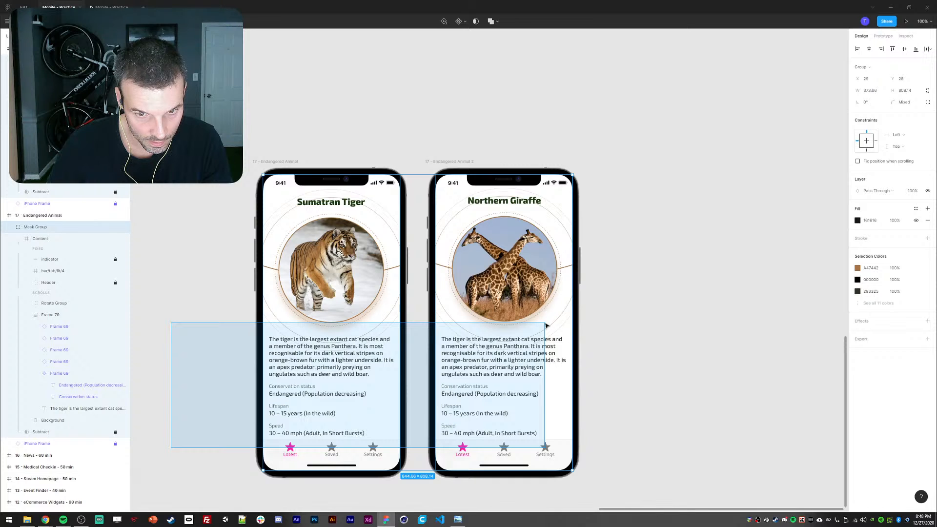
{"action": "left_click_drag", "start_coordinate": [547, 326], "coordinate": [545, 326]}
{"action": "left_click", "coordinate": [419, 320]}
{"action": "double_click", "coordinate": [325, 297]}
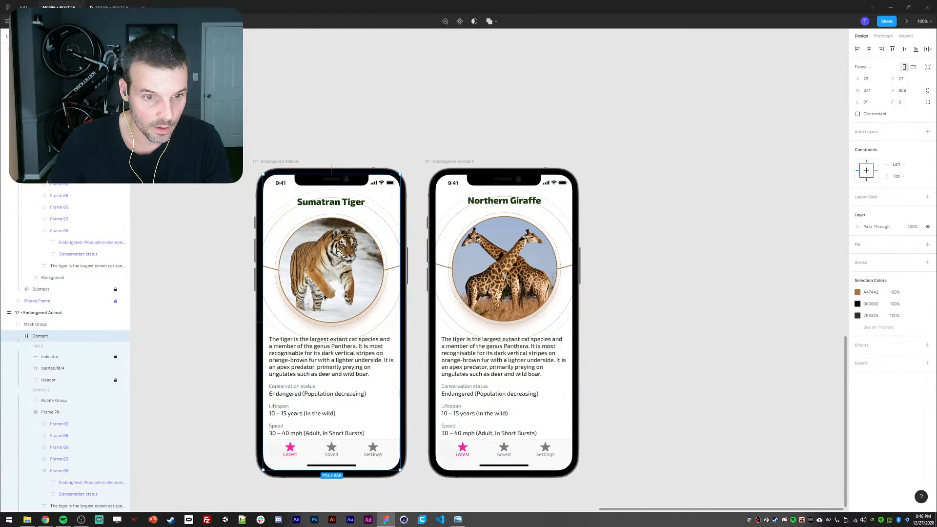
{"action": "double_click", "coordinate": [325, 297]}
{"action": "key", "text": "Up"}
{"action": "key", "text": "Up"}
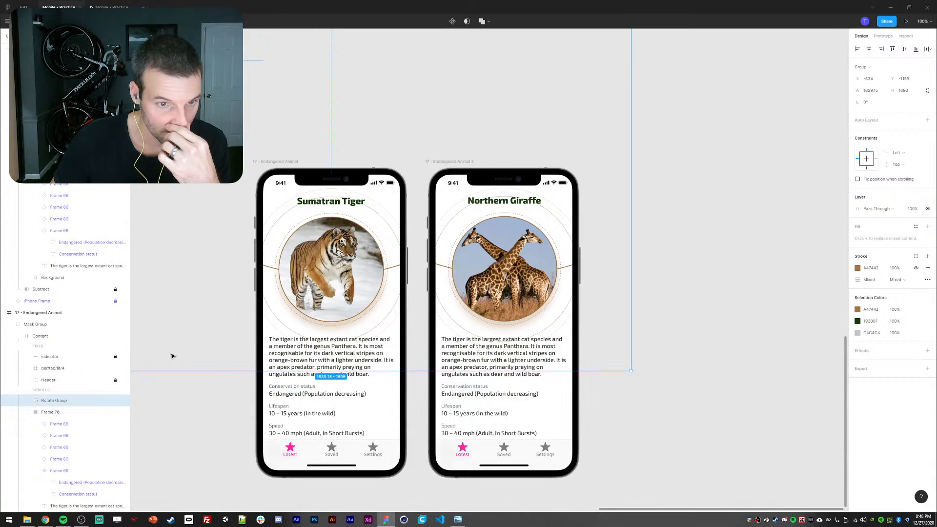
{"action": "key", "text": "Left"}
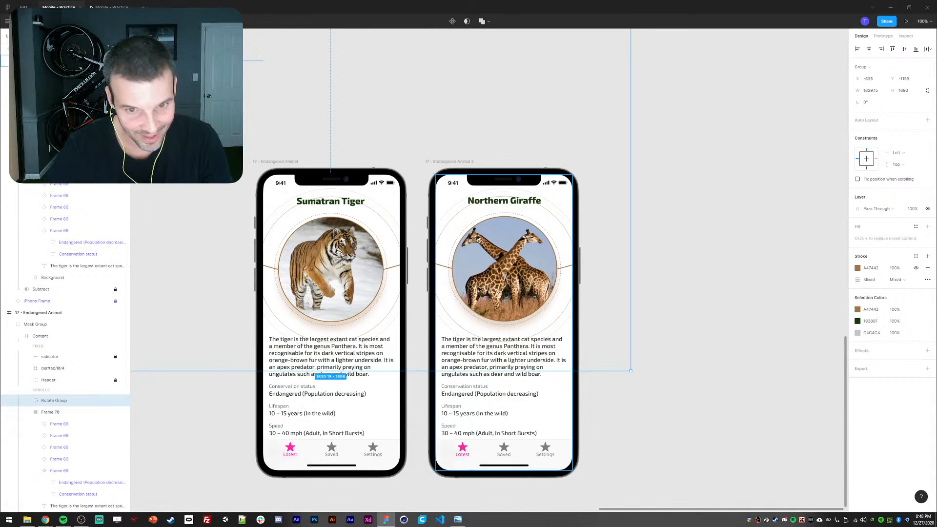
- Delete the giraffe circle group and the other two ring graphics layers from the 17 - Endangered Animal 2 screen
{"action": "left_click", "coordinate": [44, 337]}
{"action": "double_click", "coordinate": [482, 277]}
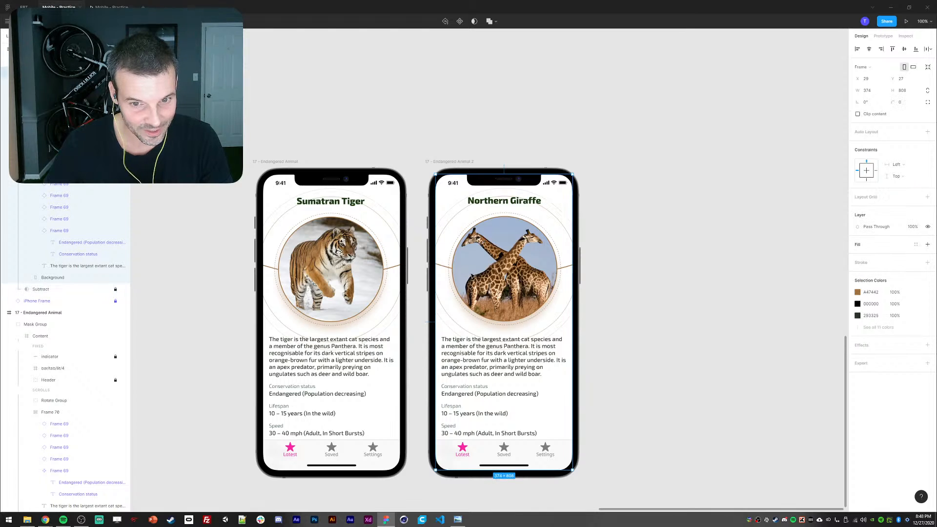
{"action": "double_click", "coordinate": [483, 275]}
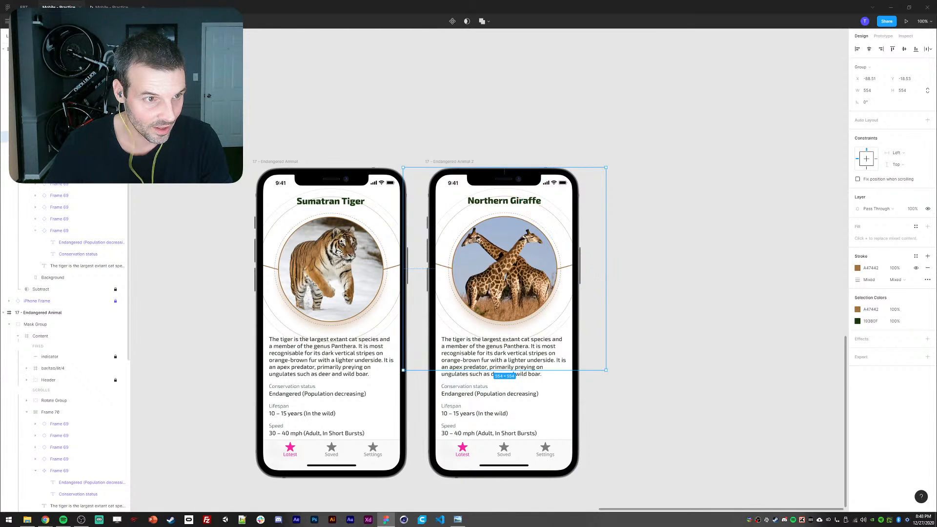
{"action": "key", "text": "Delete"}
{"action": "left_click", "coordinate": [54, 149]}
{"action": "left_click", "coordinate": [54, 136]}
{"action": "left_click", "coordinate": [54, 148], "text": "shift"}
{"action": "key", "text": "Delete"}
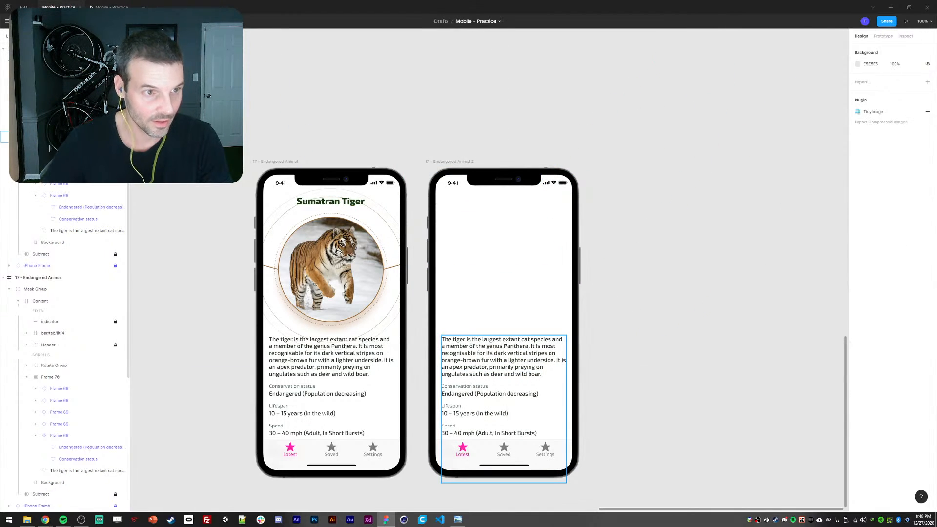
- Paste the Rotate Group into the second phone's Content frame, just above Frame 70, with X and Y set to 0
{"action": "left_click", "coordinate": [53, 137]}
{"action": "scroll", "coordinate": [65, 341], "scroll_direction": "down", "scroll_amount": 4}
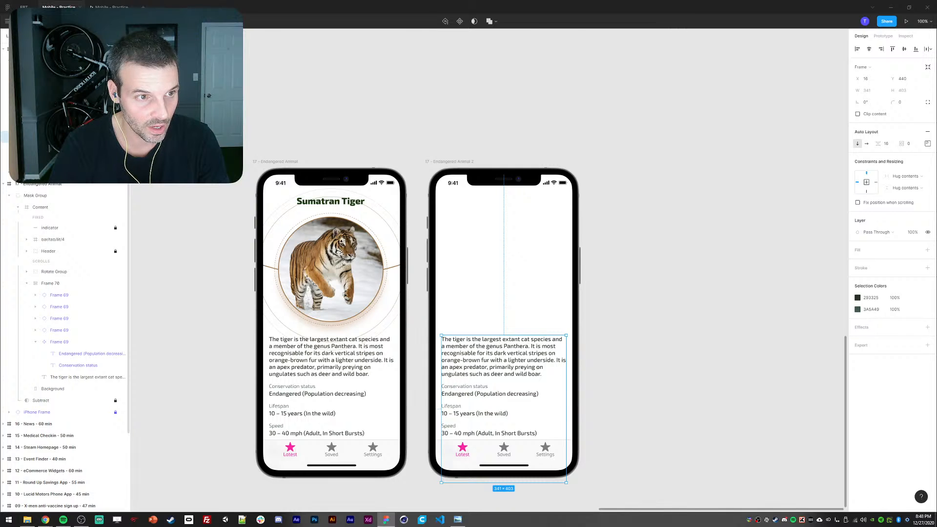
{"action": "key", "text": "ctrl+v"}
{"action": "left_click_drag", "start_coordinate": [54, 148], "coordinate": [54, 131]}
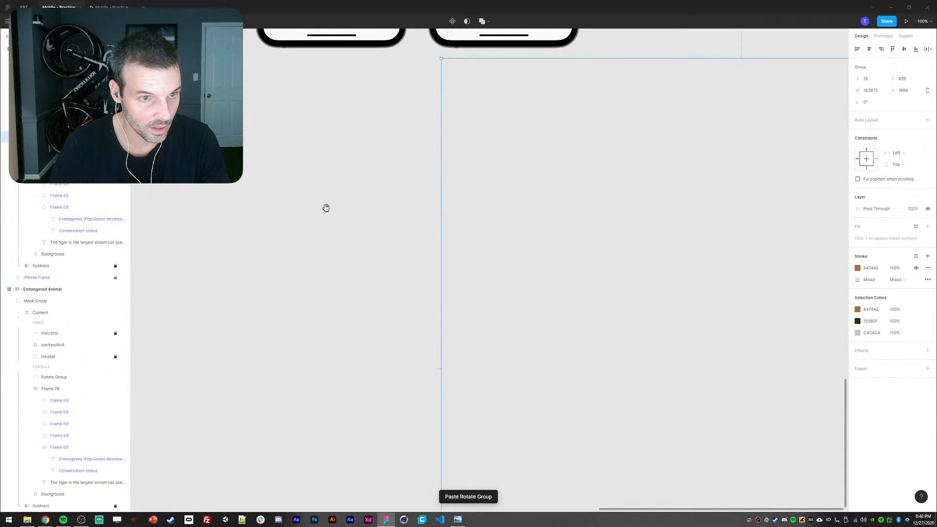
{"action": "left_click_drag", "start_coordinate": [326, 207], "coordinate": [433, 324]}
{"action": "left_click", "coordinate": [903, 78]}
{"action": "type", "text": "0"}
{"action": "key", "text": "Return"}
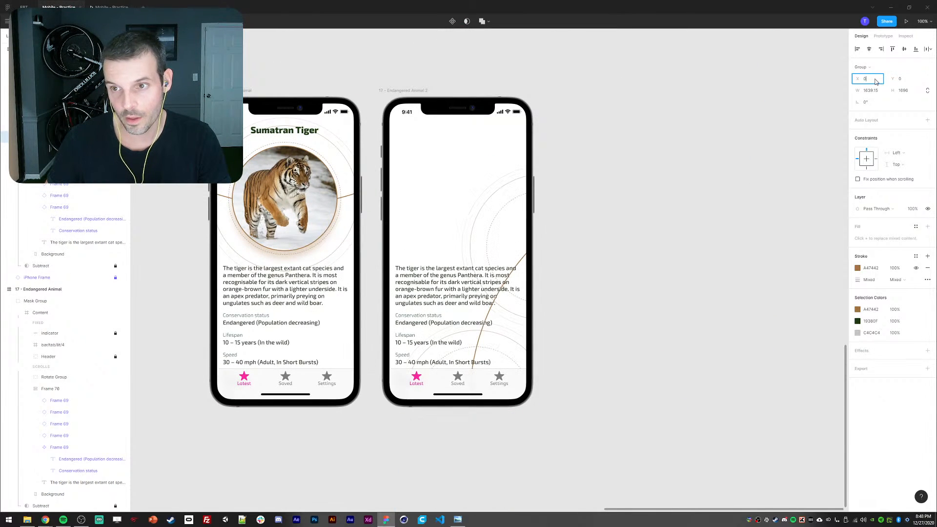
- Set the second phone's Rotate Group roughly in place at X -600, Y -1200
{"action": "left_click", "coordinate": [302, 226]}
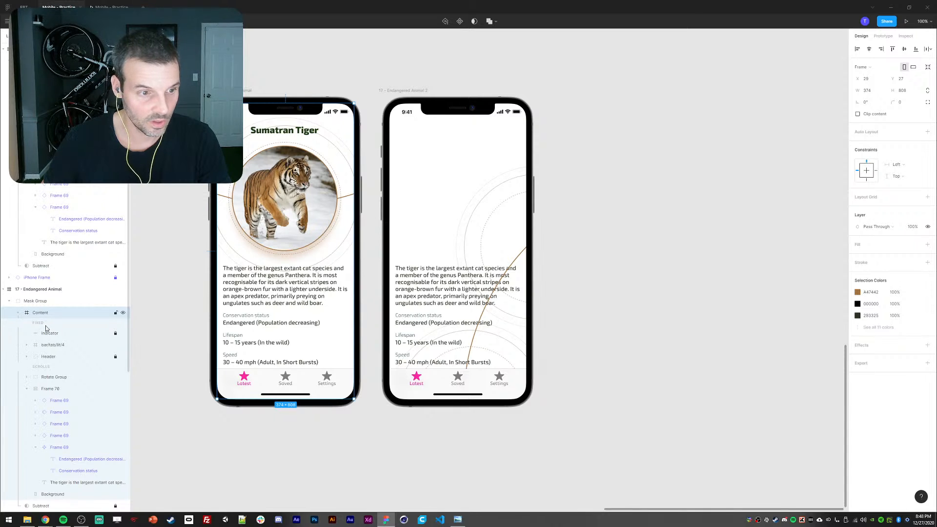
{"action": "left_click", "coordinate": [51, 378]}
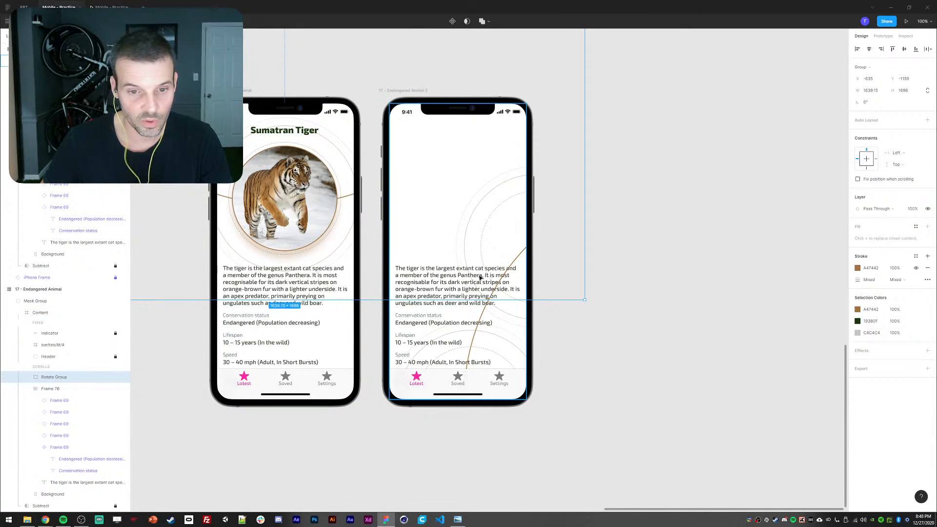
{"action": "left_click", "coordinate": [433, 333]}
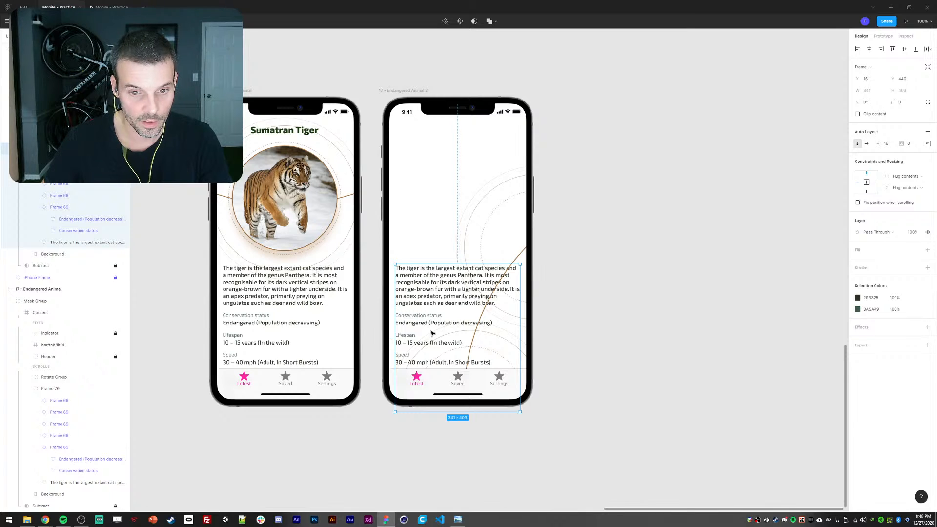
{"action": "left_click", "coordinate": [484, 243]}
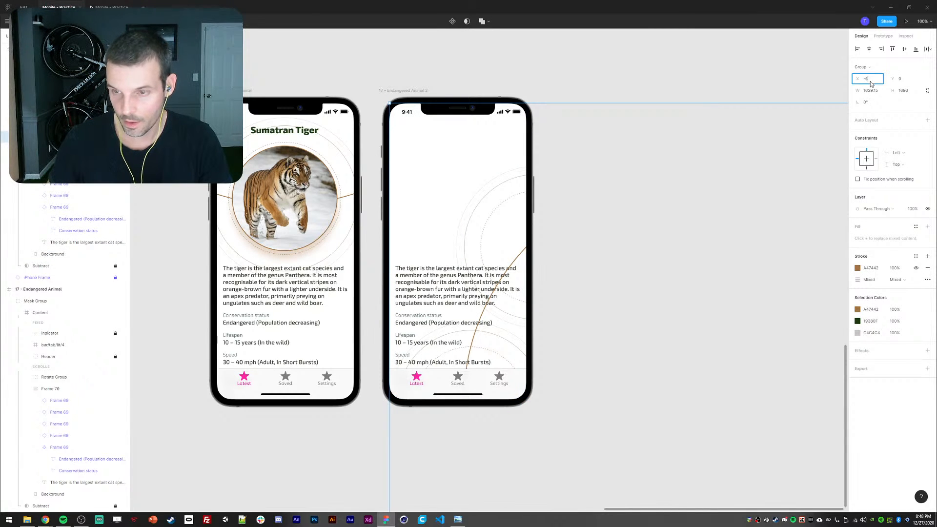
{"action": "left_click", "coordinate": [901, 79]}
{"action": "type", "text": "-1200"}
{"action": "key", "text": "Return"}
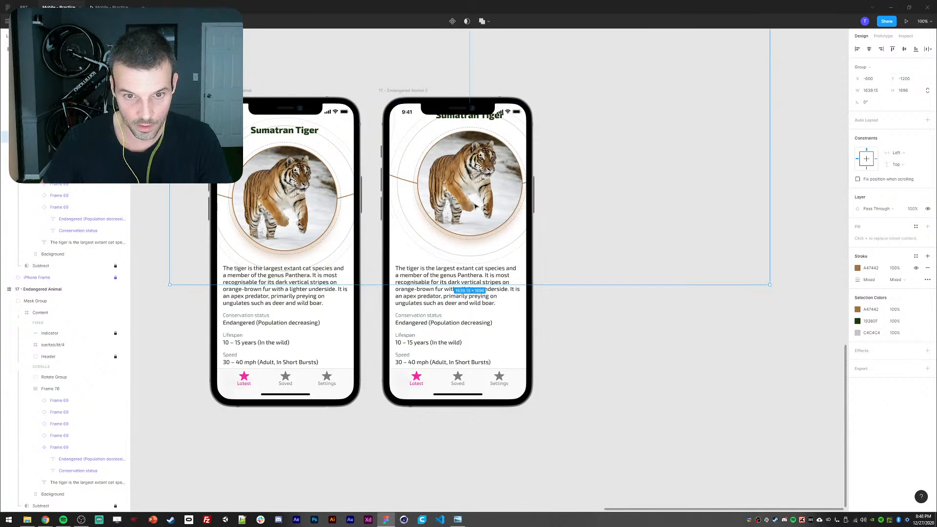
- Reposition the second phone's Rotate Group, rotate it to 45°, and centre the Northern Giraffe above the description text
{"action": "left_click_drag", "start_coordinate": [477, 203], "coordinate": [462, 229]}
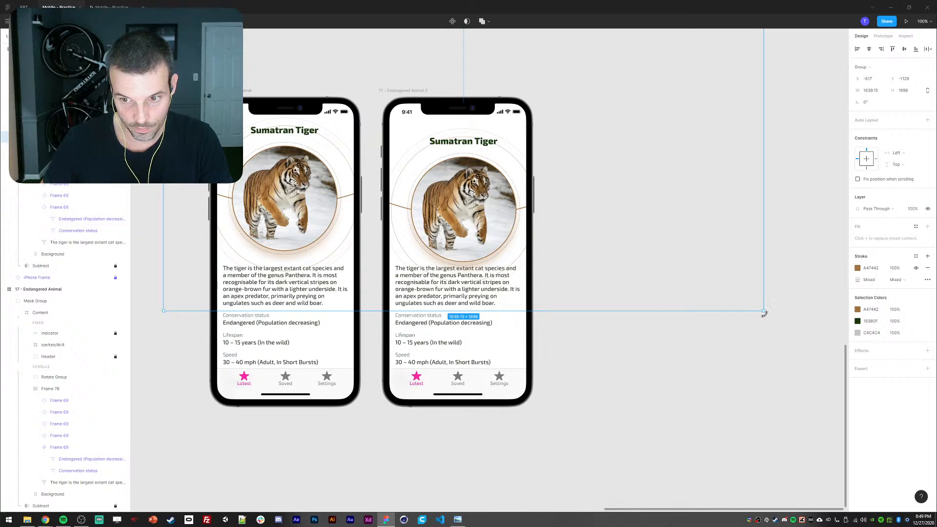
{"action": "left_click_drag", "start_coordinate": [761, 314], "coordinate": [810, 21]}
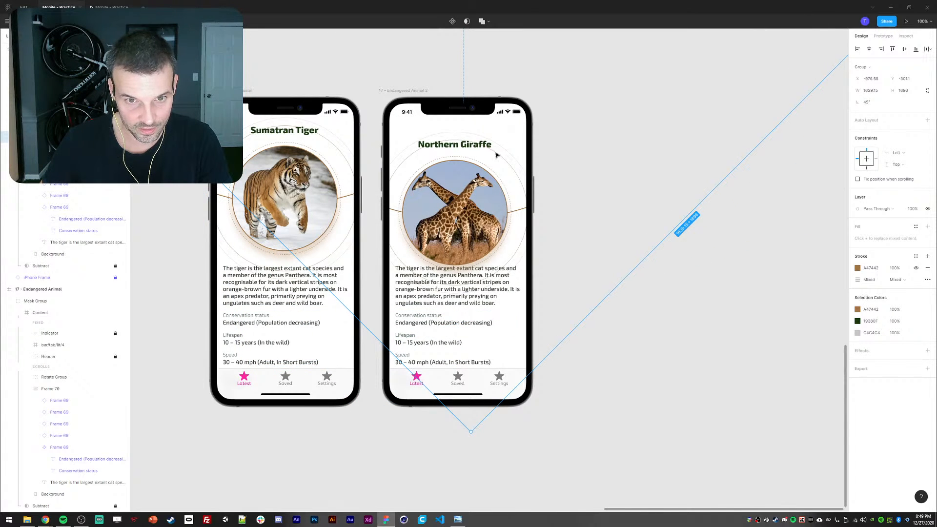
{"action": "left_click_drag", "start_coordinate": [429, 226], "coordinate": [434, 211]}
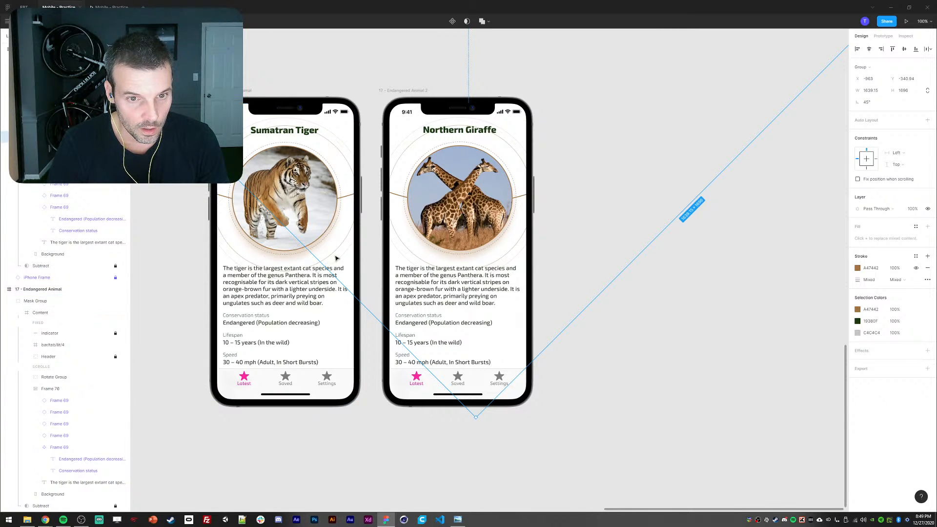
- Undo the 45° rotation and realignment of the second phone's Rotate Group
{"action": "key", "text": "ctrl+z"}
{"action": "key", "text": "ctrl+z"}
{"action": "key", "text": "ctrl+z"}
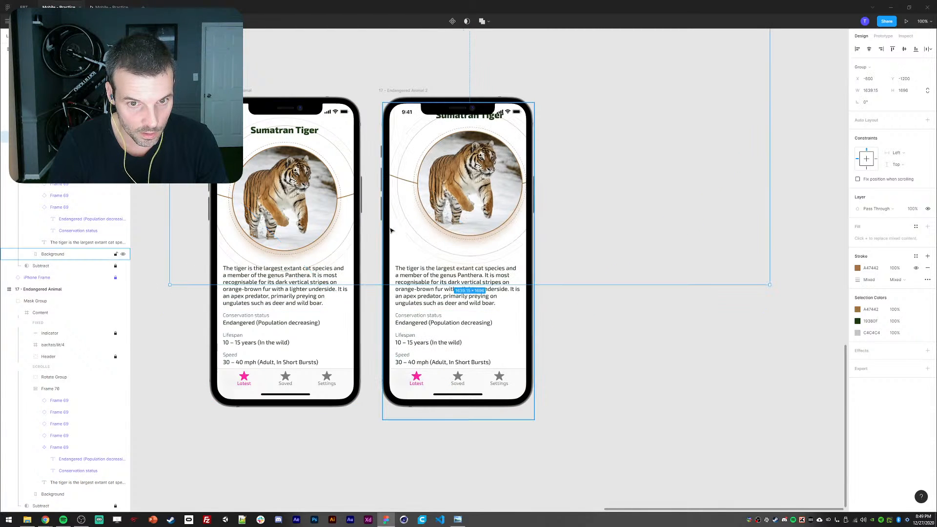
{"action": "key", "text": "ctrl+z"}
{"action": "key", "text": "ctrl+z"}
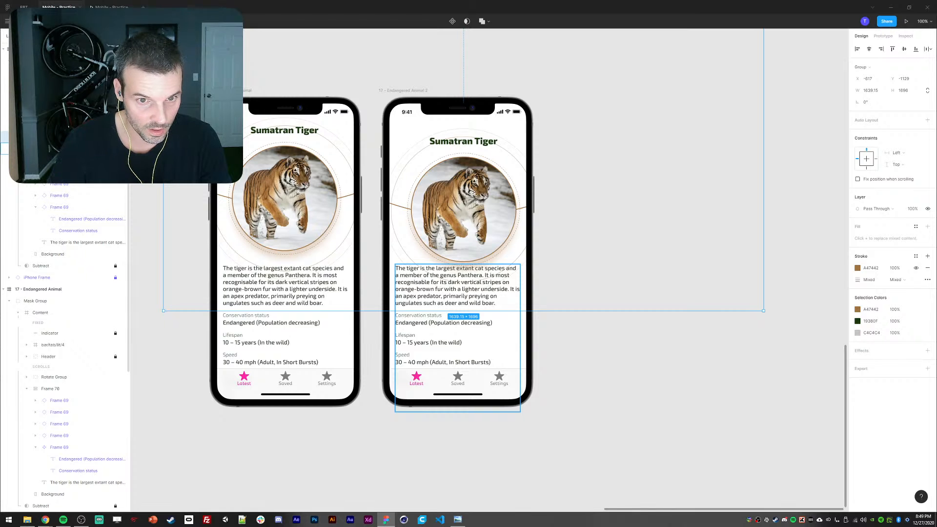
- Match the second phone's Rotate Group to the first phone's position by setting X to -635 and Y to -1159
{"action": "double_click", "coordinate": [254, 197]}
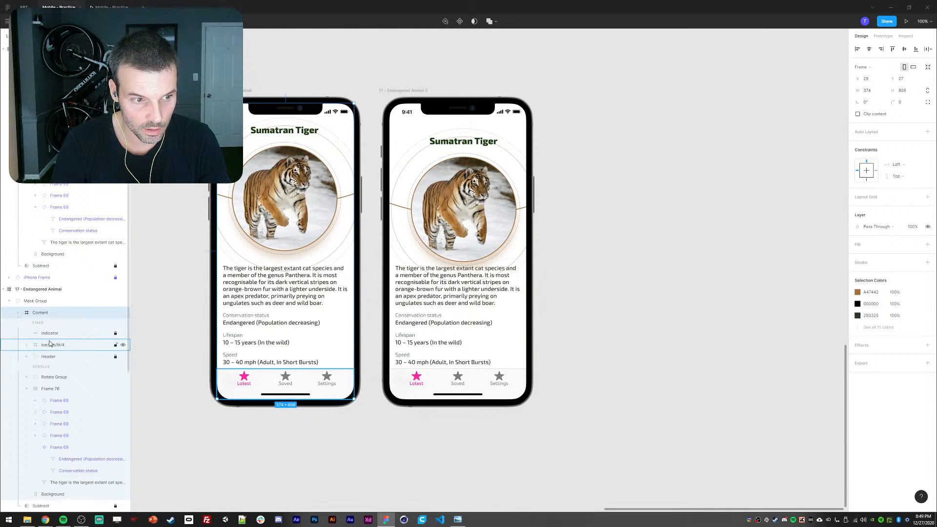
{"action": "left_click", "coordinate": [46, 377]}
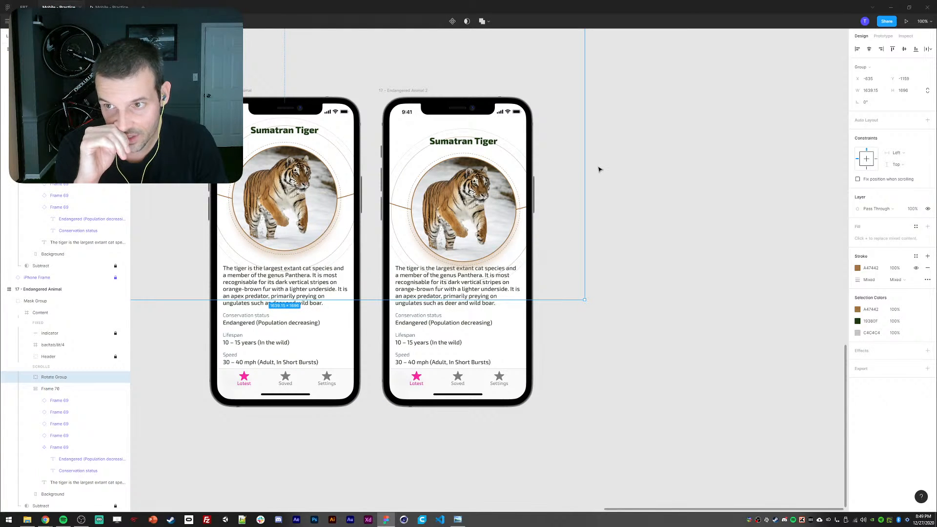
{"action": "left_click", "coordinate": [457, 240]}
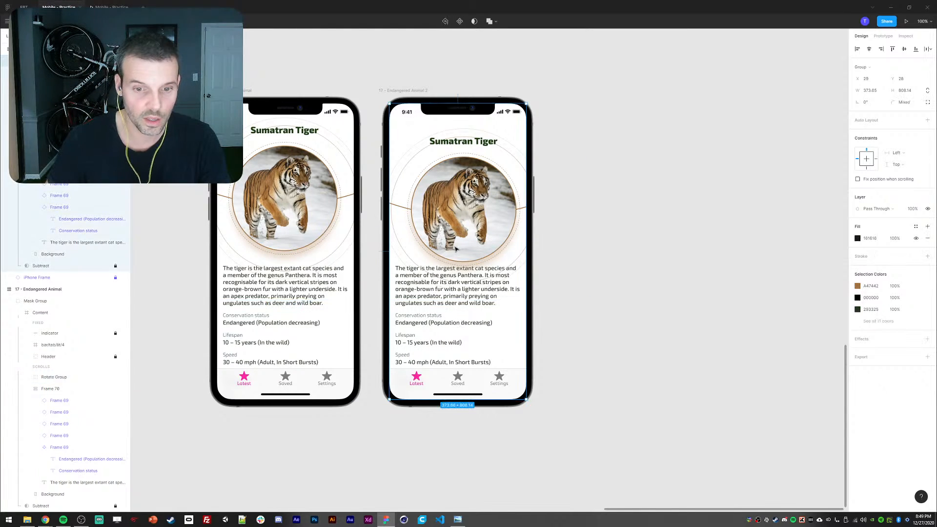
{"action": "double_click", "coordinate": [457, 239]}
{"action": "double_click", "coordinate": [456, 239]}
{"action": "double_click", "coordinate": [457, 239]}
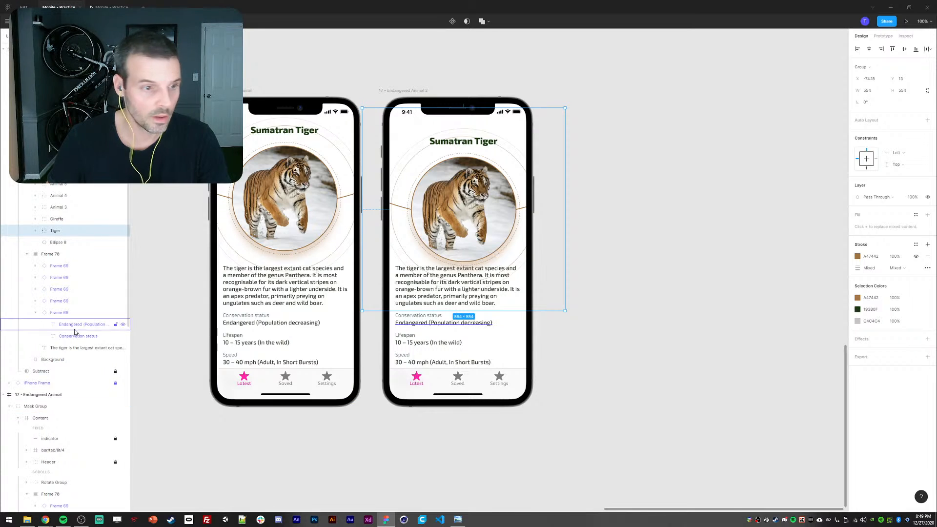
{"action": "left_click", "coordinate": [63, 136]}
{"action": "left_click", "coordinate": [868, 80]}
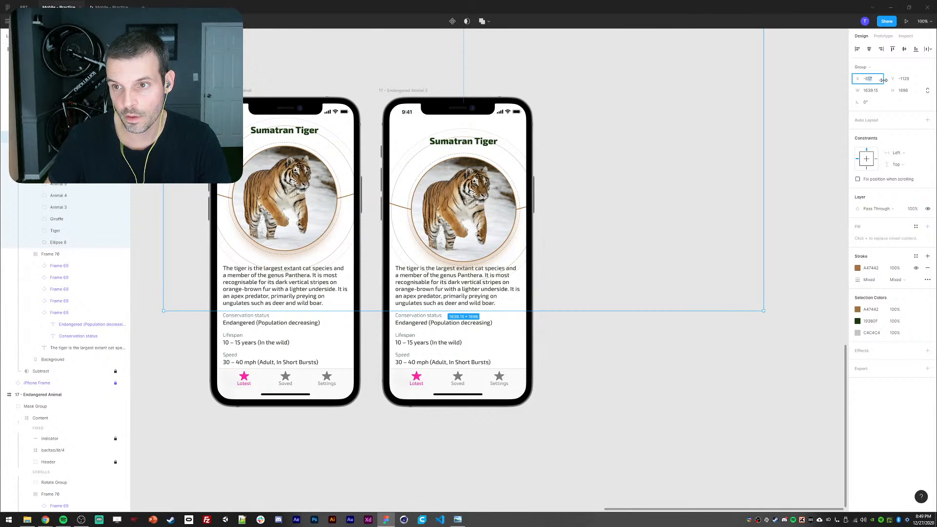
{"action": "type", "text": "-635"}
{"action": "key", "text": "Return"}
{"action": "type", "text": "-11"}
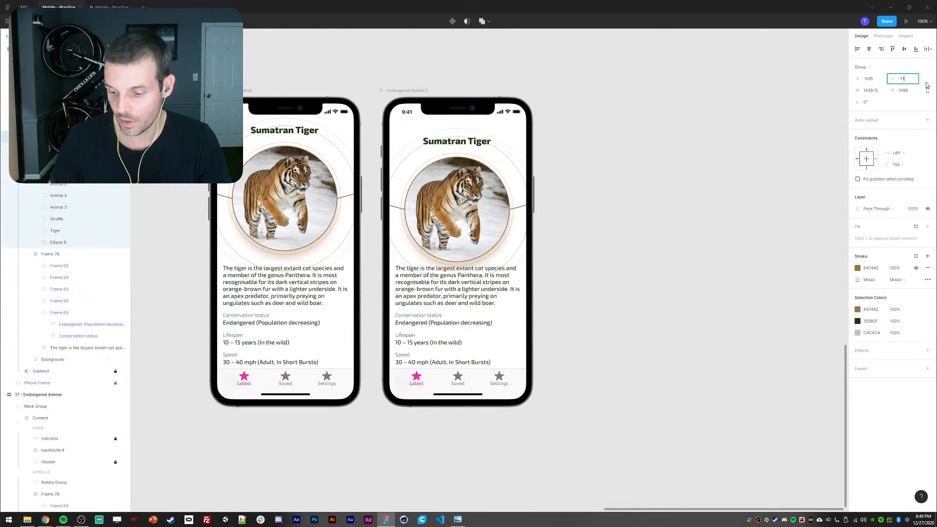
{"action": "type", "text": "59"}
{"action": "key", "text": "Return"}
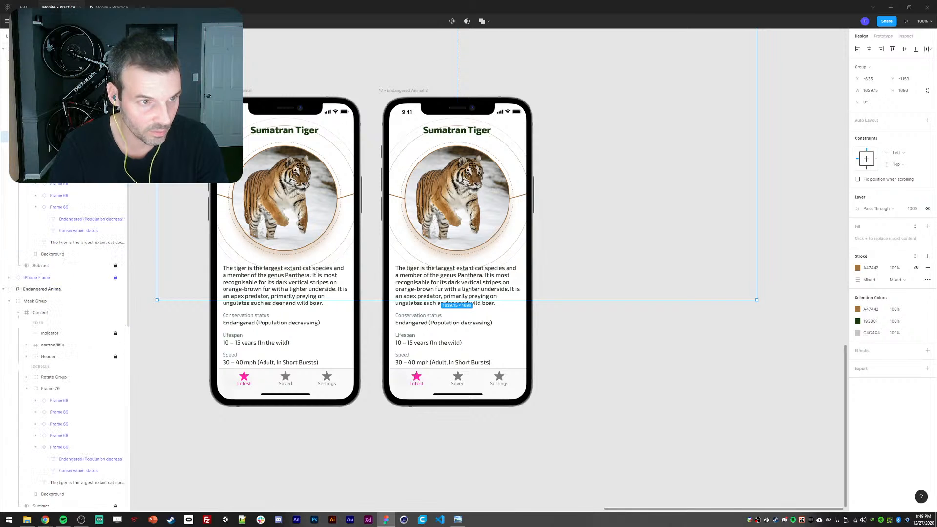
- Duplicate the second phone's Rotate Group, rotate the copy to 45°, and nudge it until the giraffe circle exactly covers the tiger circle
{"action": "key", "text": "ctrl+d"}
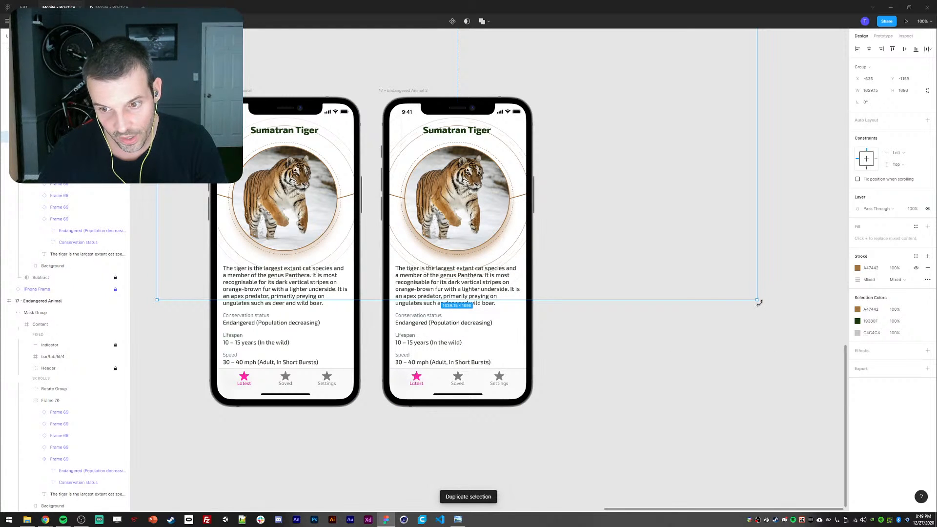
{"action": "left_click_drag", "start_coordinate": [759, 302], "coordinate": [883, 4]}
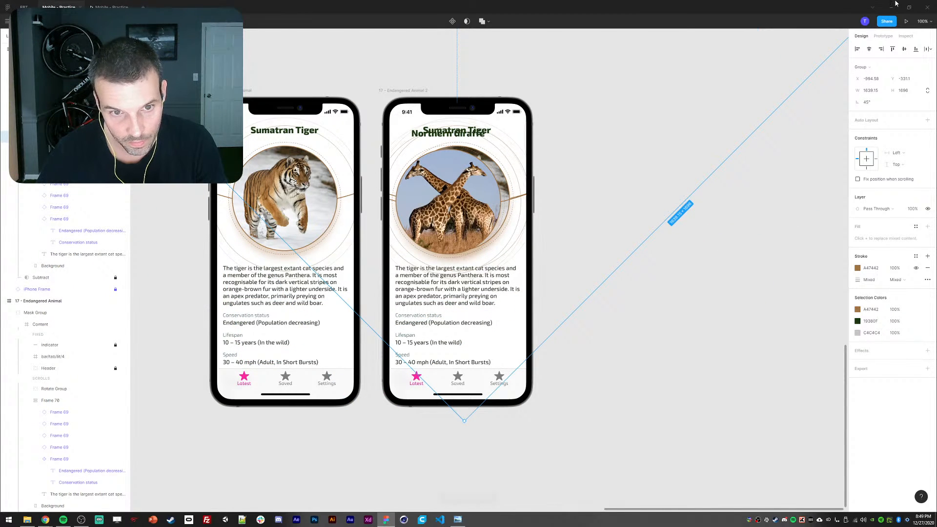
{"action": "key", "text": "shift+Right"}
{"action": "key", "text": "shift+Right"}
{"action": "key", "text": "shift+Up"}
{"action": "key", "text": "Right"}
{"action": "key", "text": "Right"}
{"action": "key", "text": "Right"}
{"action": "key", "text": "Right"}
{"action": "key", "text": "Down"}
{"action": "key", "text": "Down"}
{"action": "key", "text": "Down"}
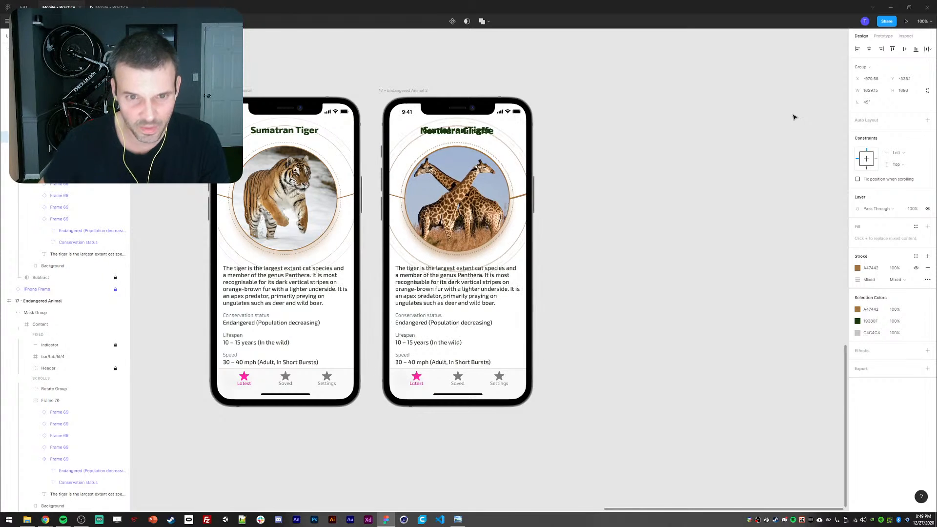
{"action": "key", "text": "Up"}
{"action": "key", "text": "Up"}
- Delete the unrotated Rotate Group from the second phone, keeping the copy that shows the giraffe
{"action": "left_click", "coordinate": [53, 148]}
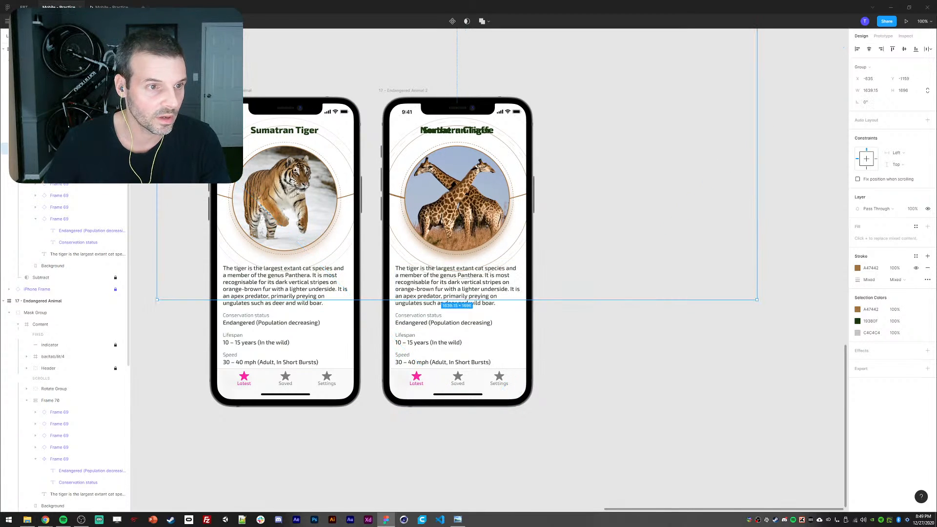
{"action": "key", "text": "Delete"}
{"action": "left_click_drag", "start_coordinate": [289, 93], "coordinate": [327, 124]}
- Test the rotating transition between the Sumatran Tiger and Northern Giraffe screens repeatedly in the prototype preview
{"action": "left_click", "coordinate": [110, 7]}
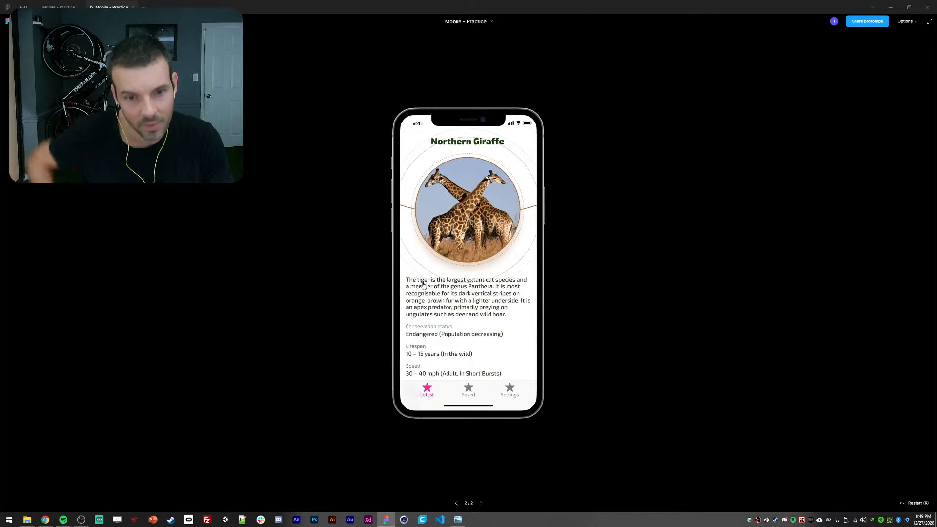
{"action": "left_click", "coordinate": [442, 299]}
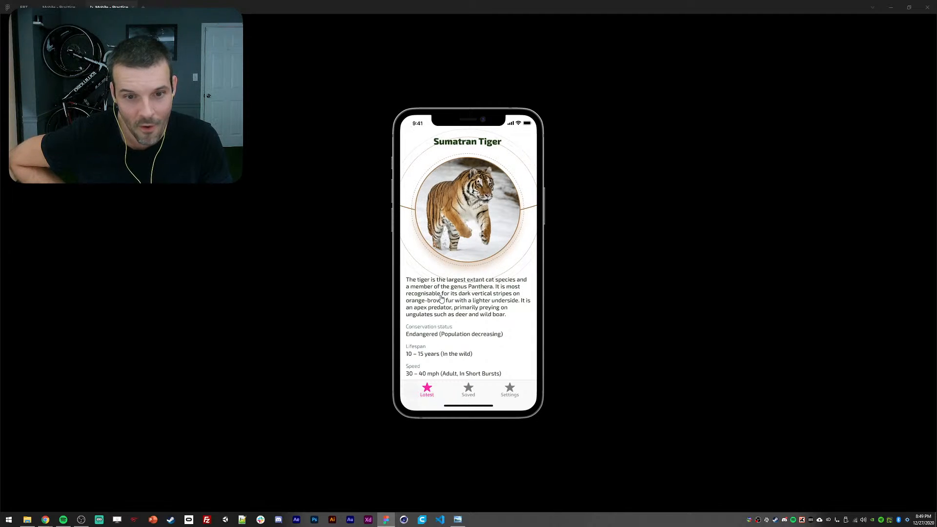
{"action": "left_click", "coordinate": [442, 301]}
{"action": "left_click", "coordinate": [442, 305]}
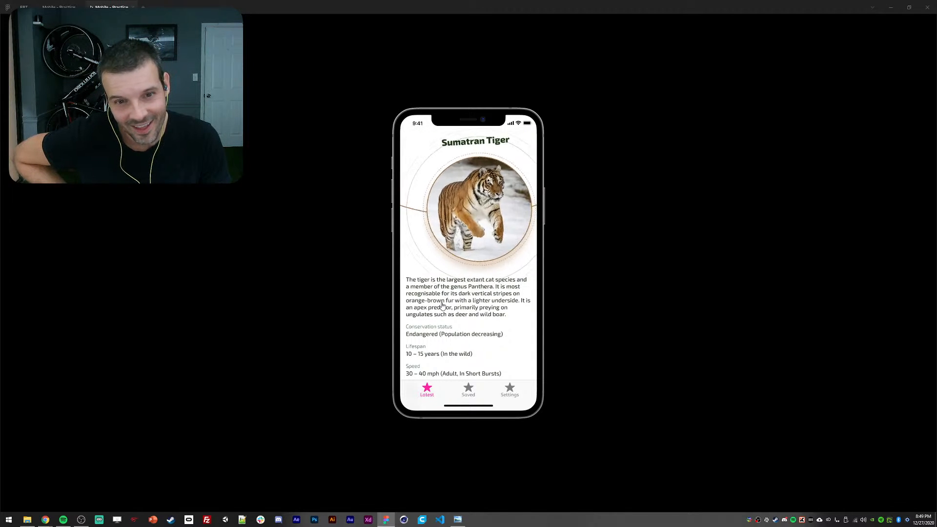
{"action": "left_click", "coordinate": [443, 305]}
{"action": "left_click", "coordinate": [442, 305]}
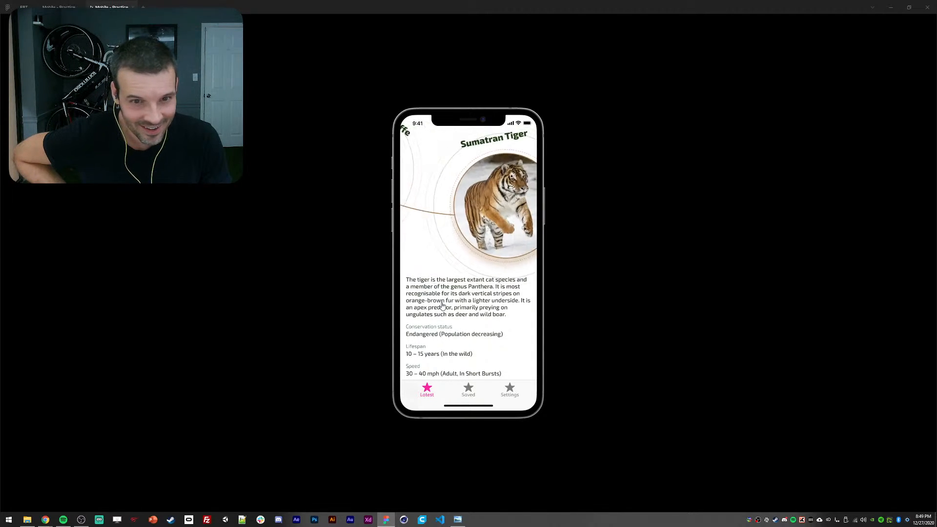
{"action": "left_click", "coordinate": [442, 305]}
{"action": "left_click", "coordinate": [442, 305]}
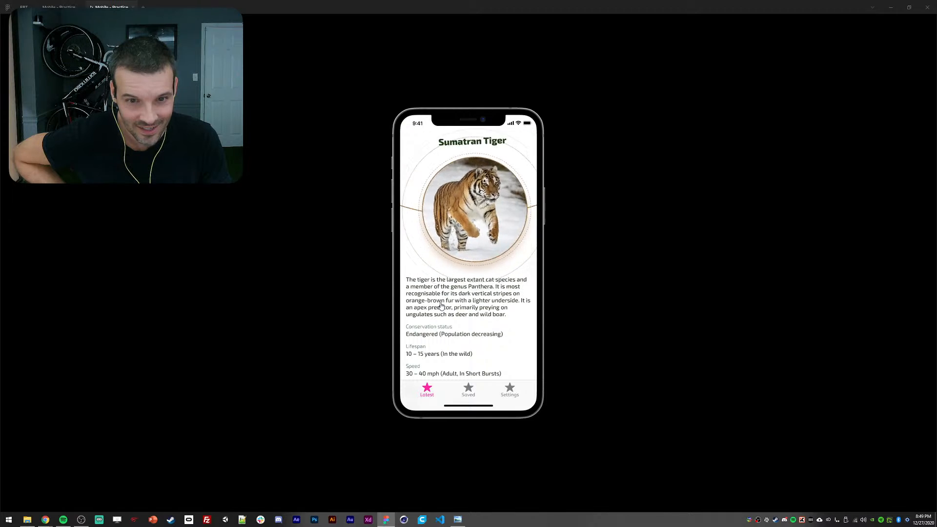
{"action": "left_click", "coordinate": [443, 305]}
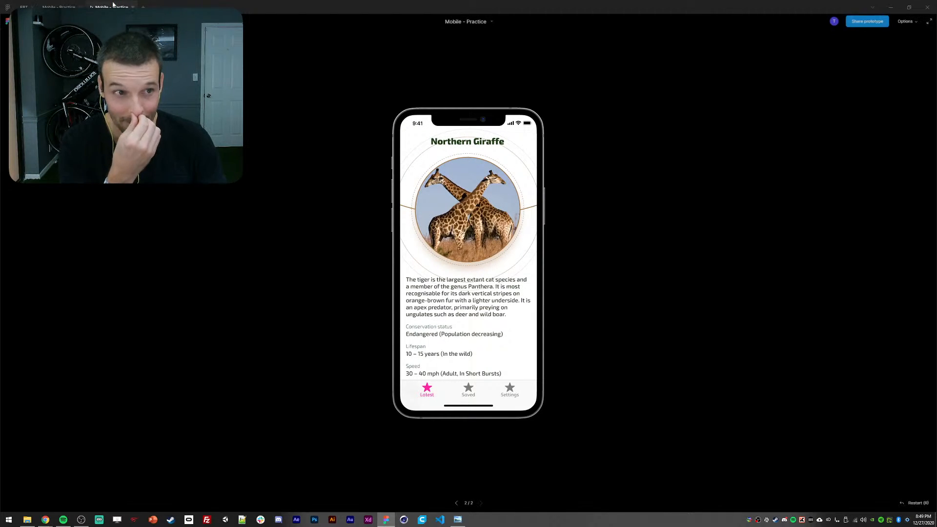
- Change the interaction trigger on the first phone's tiger description text to On drag
{"action": "left_click", "coordinate": [59, 7]}
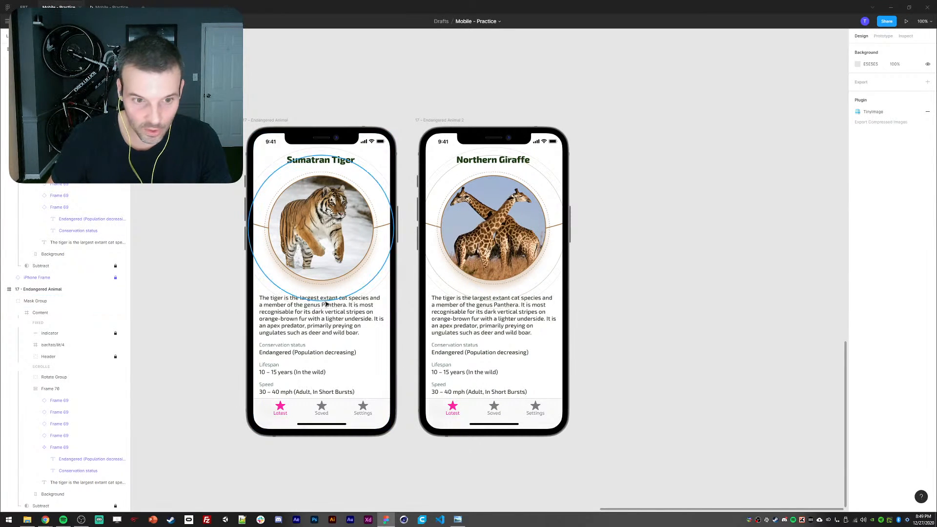
{"action": "left_click", "coordinate": [314, 323], "text": "ctrl"}
{"action": "left_click", "coordinate": [885, 36]}
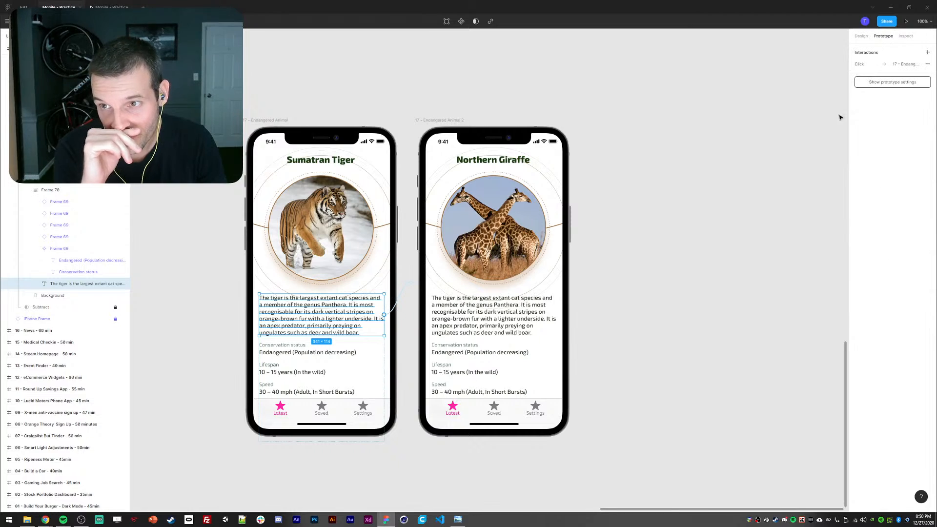
{"action": "left_click", "coordinate": [903, 64]}
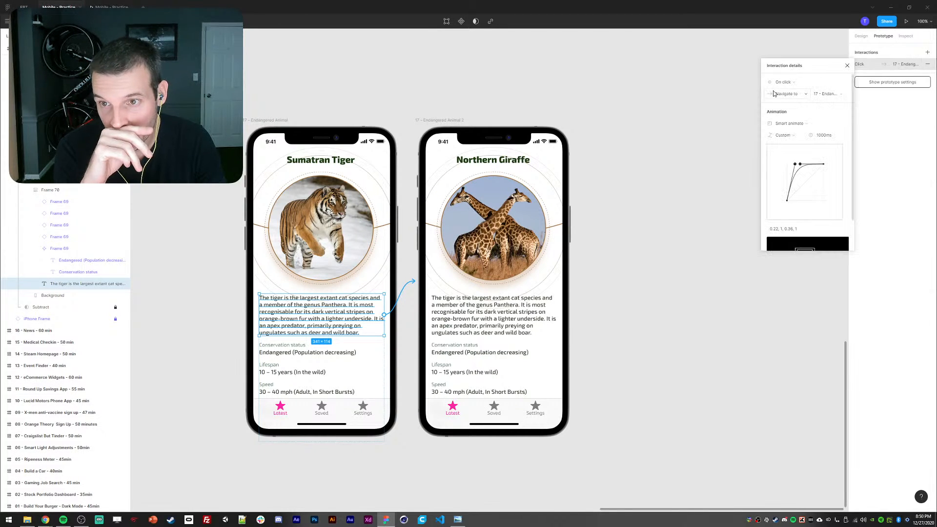
{"action": "left_click", "coordinate": [781, 81]}
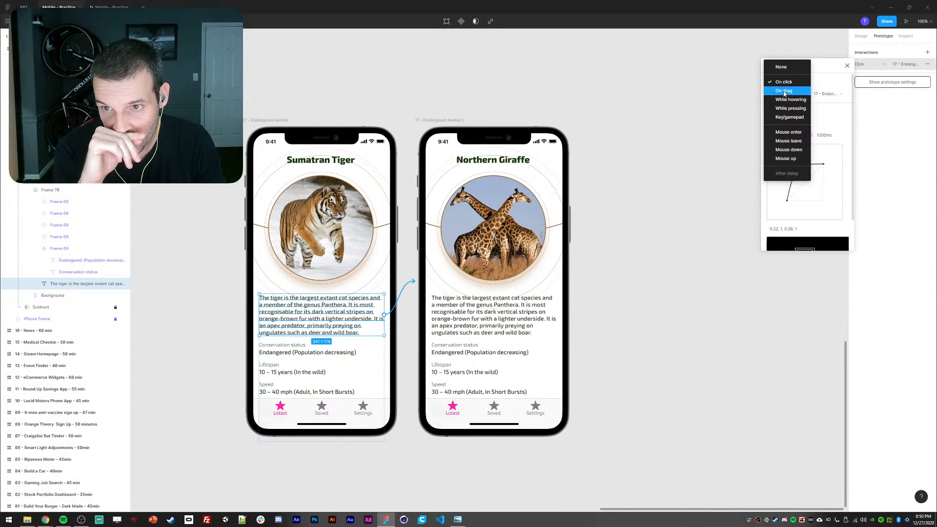
{"action": "left_click", "coordinate": [784, 91]}
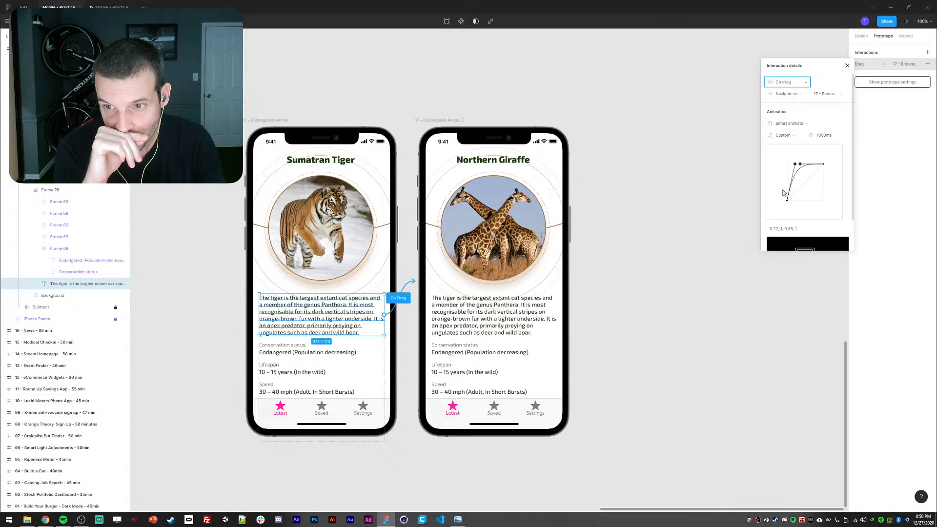
- Change the interaction trigger on the second phone's description text to On drag
{"action": "left_click", "coordinate": [502, 318]}
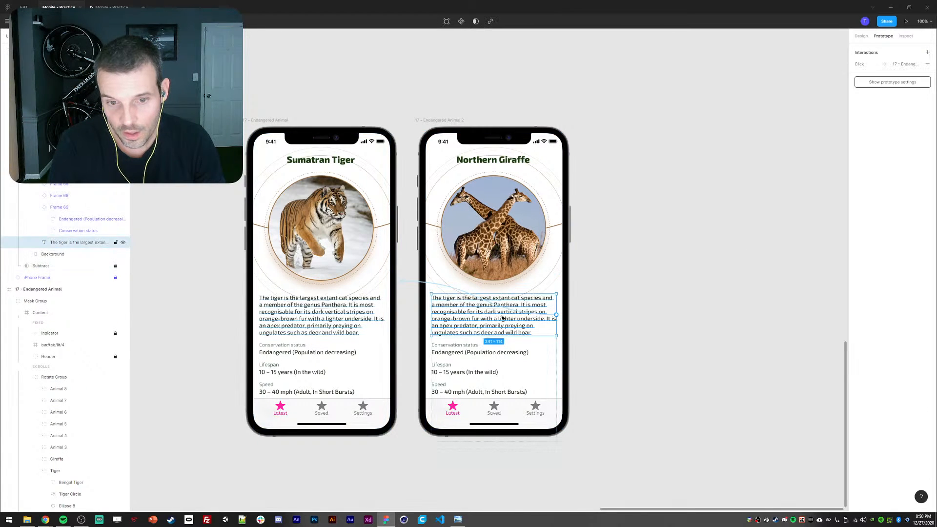
{"action": "left_click", "coordinate": [874, 64]}
{"action": "left_click", "coordinate": [784, 83]}
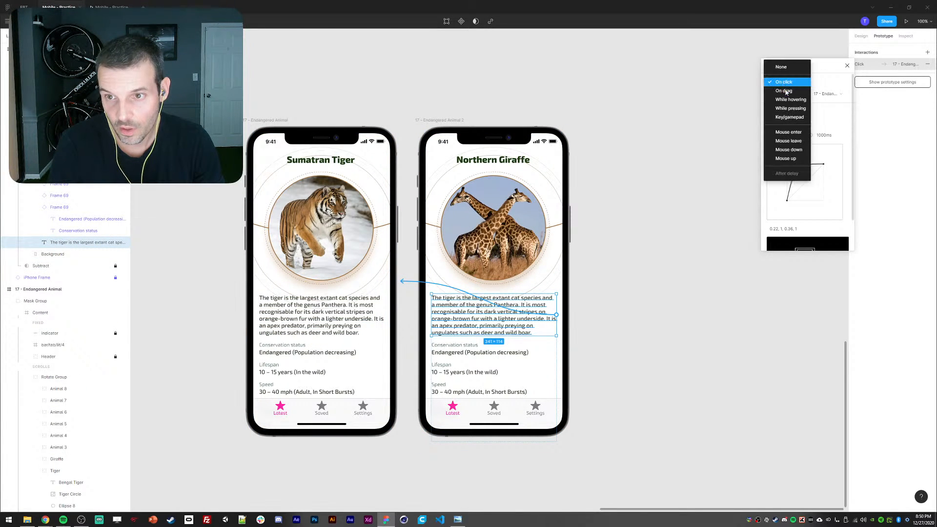
{"action": "left_click", "coordinate": [784, 91]}
{"action": "left_click", "coordinate": [301, 119]}
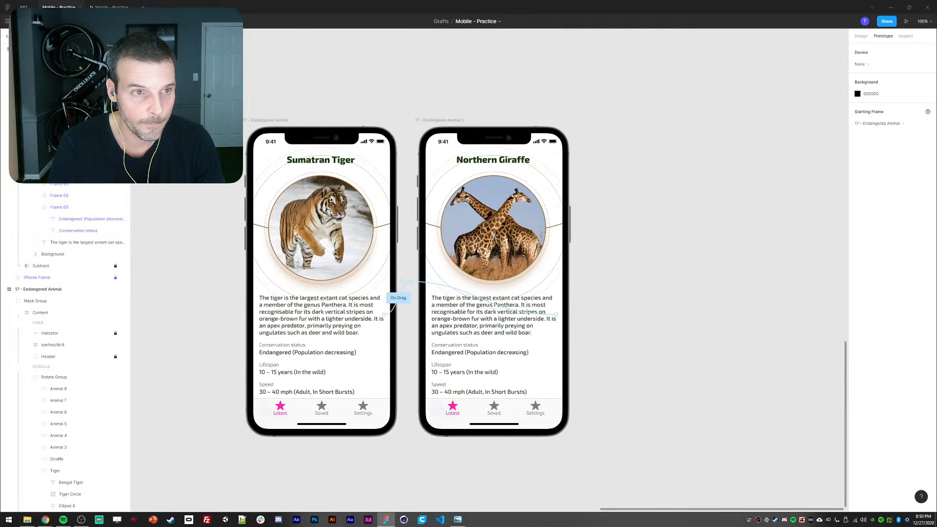
- Try to paste the first phone's description interaction onto the tiger circle, and undo the pasted text
{"action": "left_click", "coordinate": [318, 323]}
{"action": "right_click", "coordinate": [318, 325]}
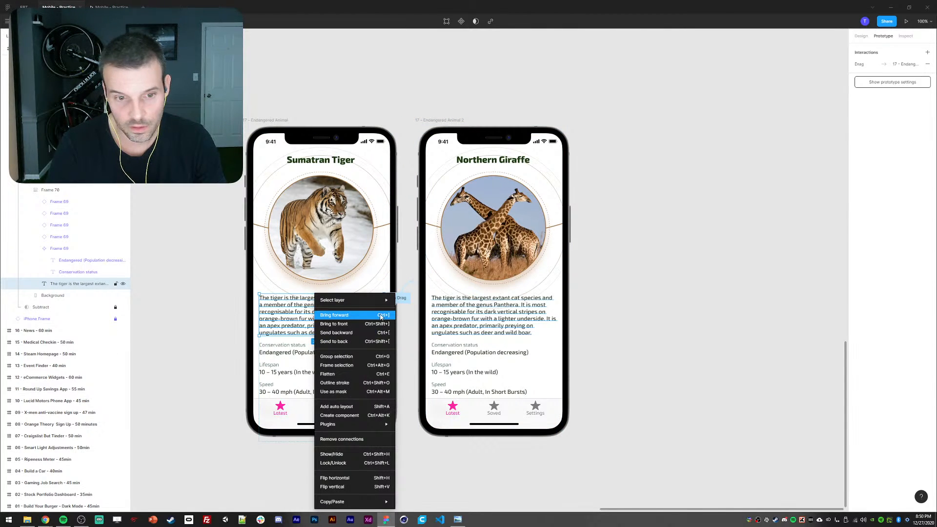
{"action": "left_click", "coordinate": [886, 63]}
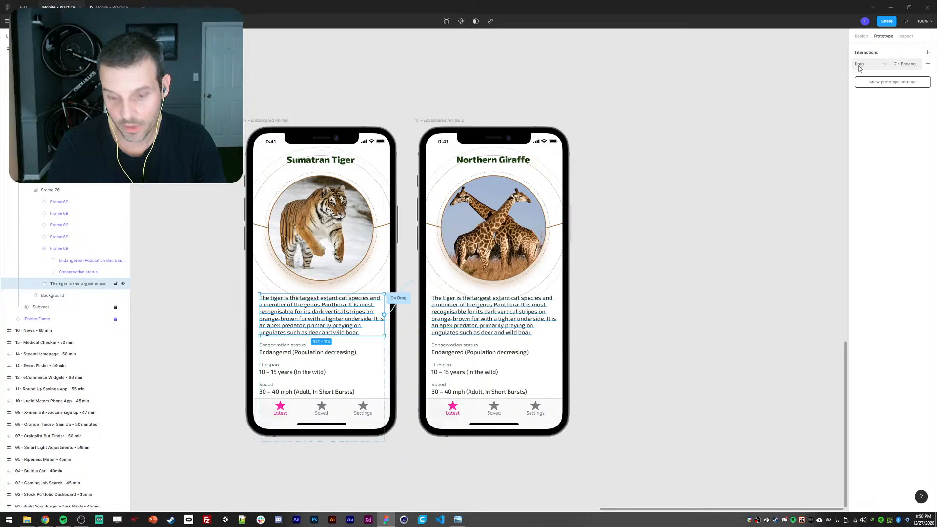
{"action": "left_click", "coordinate": [860, 66]}
{"action": "left_click", "coordinate": [848, 66]}
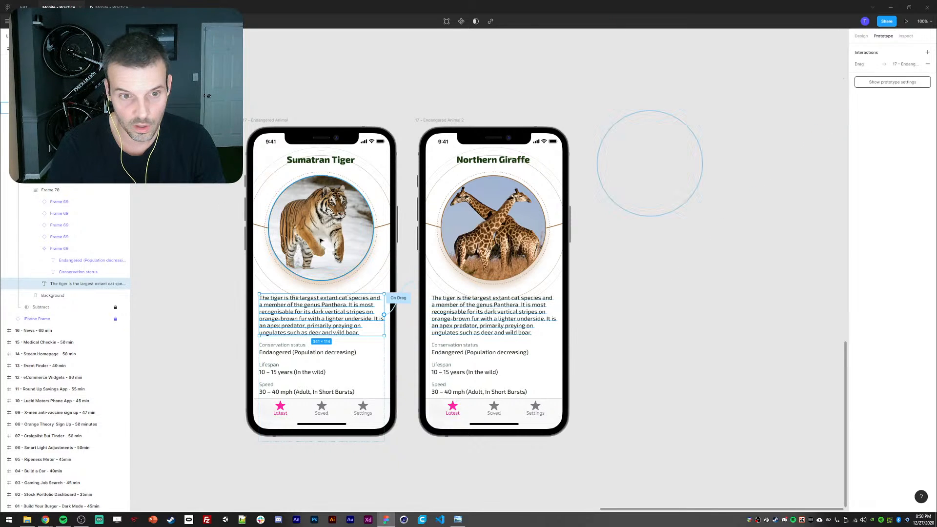
{"action": "left_click", "coordinate": [366, 226]}
{"action": "key", "text": "ctrl+v"}
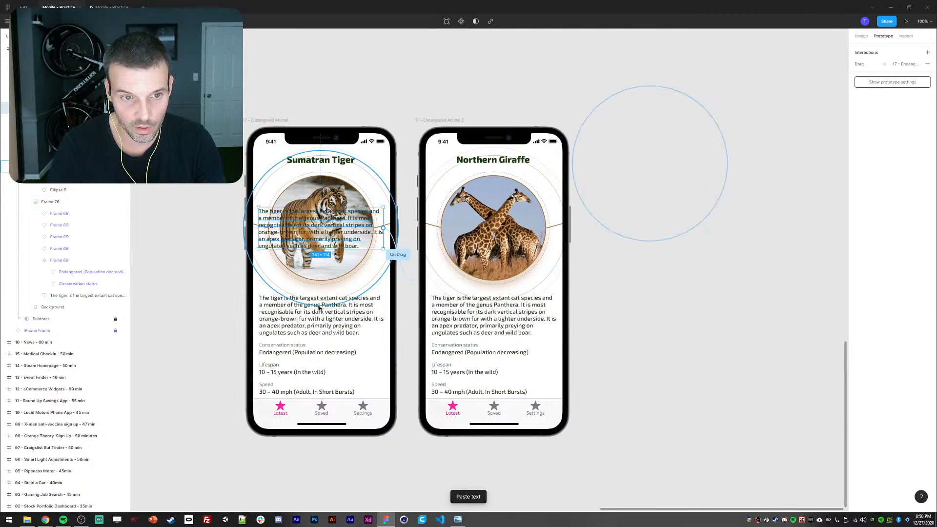
{"action": "key", "text": "ctrl+z"}
{"action": "left_click", "coordinate": [317, 334]}
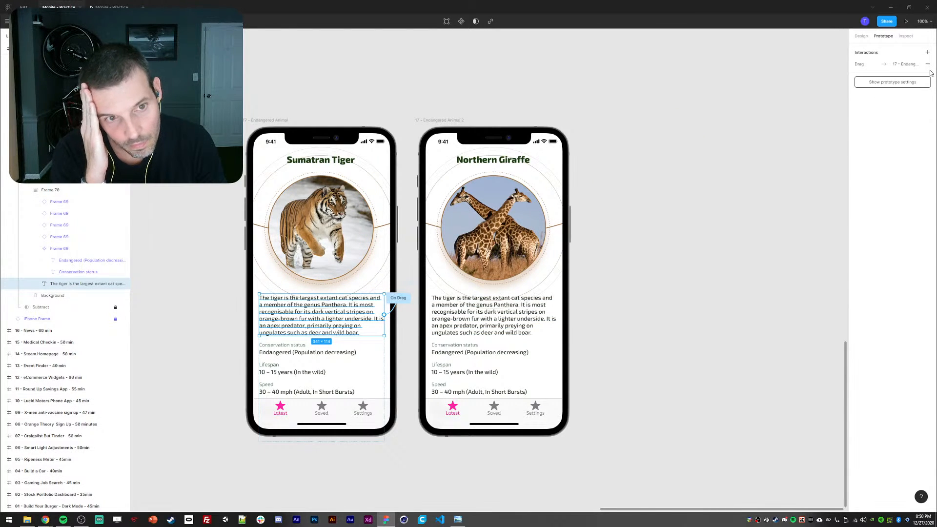
- Test dragging the description text on the Northern Giraffe screen in the prototype preview
{"action": "left_click", "coordinate": [115, 7]}
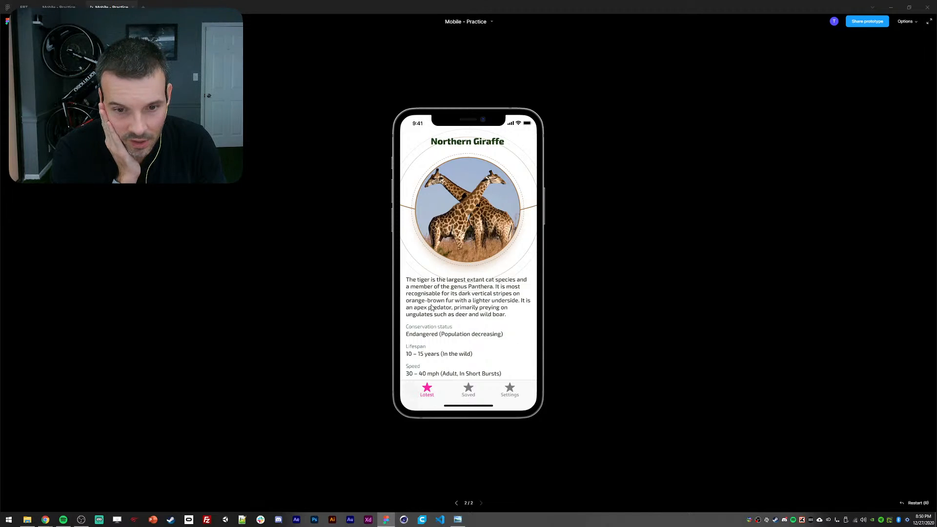
{"action": "left_click_drag", "start_coordinate": [432, 307], "coordinate": [461, 304]}
{"action": "left_click", "coordinate": [70, 7]}
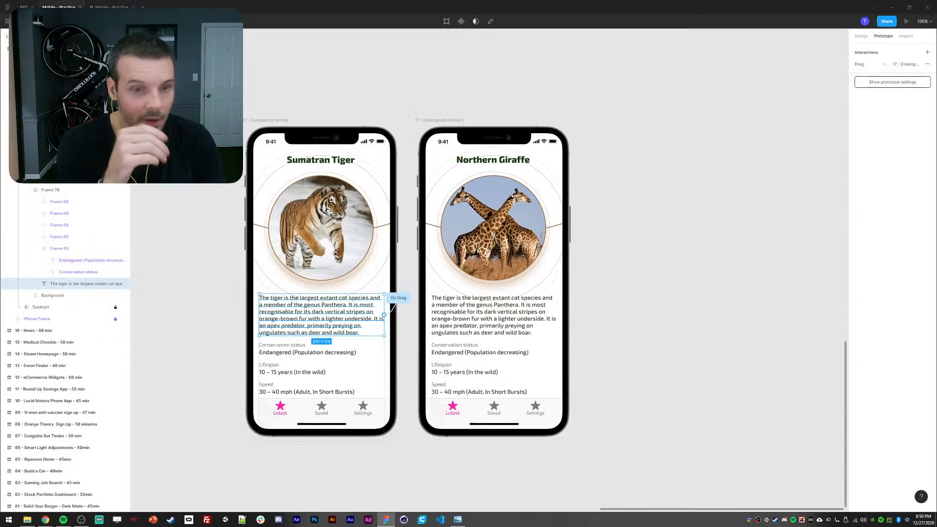
- Review the trigger and animation options of the first phone's description interaction and try the Scroll to action
{"action": "left_click", "coordinate": [859, 64]}
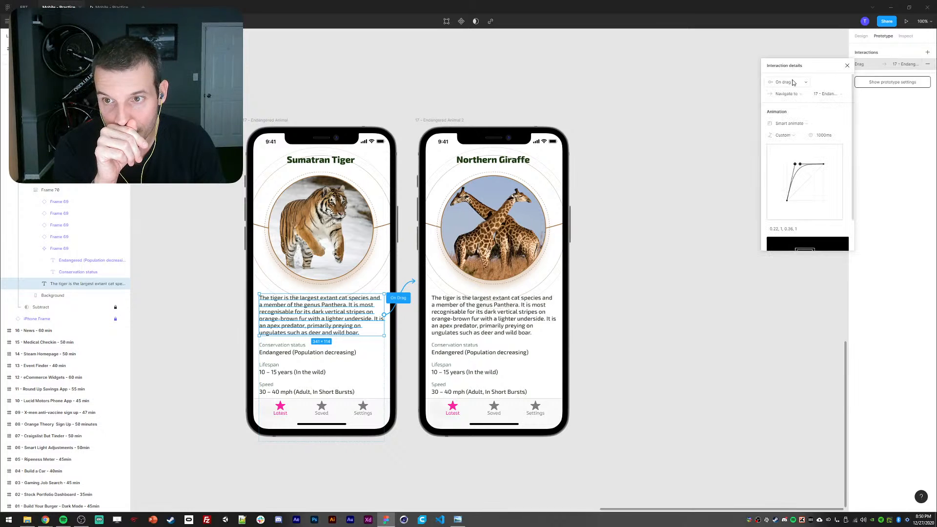
{"action": "left_click", "coordinate": [787, 83]}
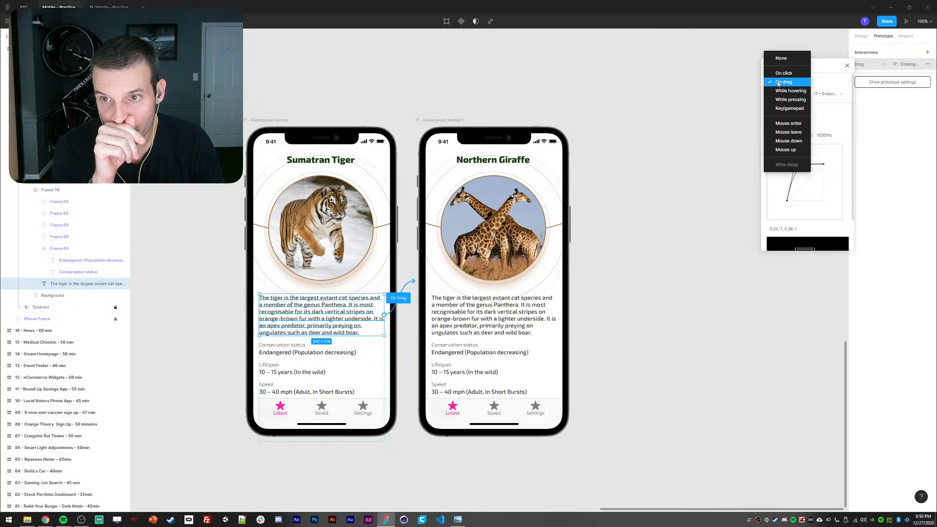
{"action": "left_click", "coordinate": [706, 111]}
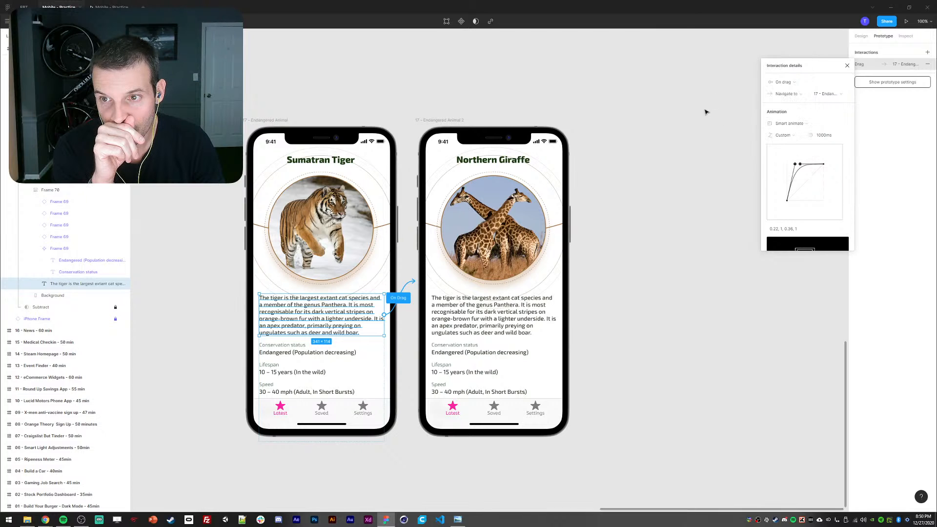
{"action": "left_click", "coordinate": [782, 125]}
{"action": "left_click", "coordinate": [704, 153]}
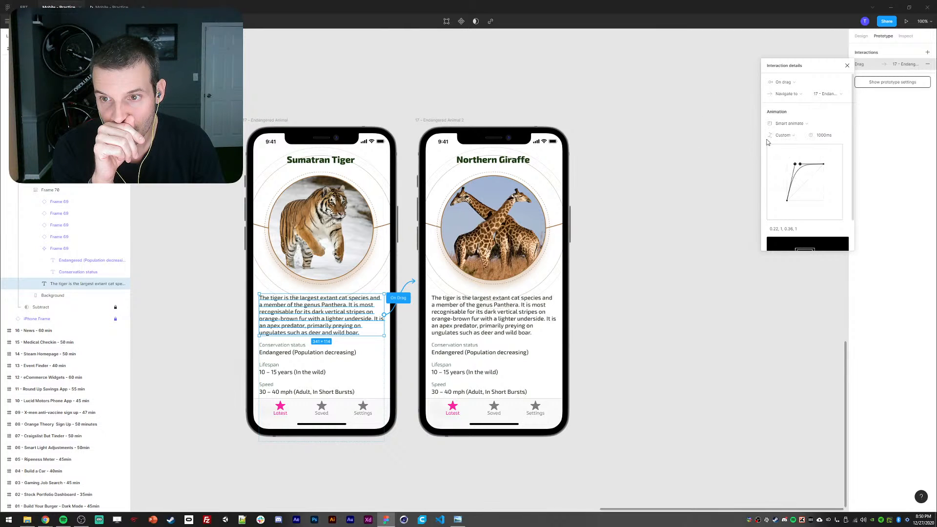
{"action": "left_click", "coordinate": [784, 95]}
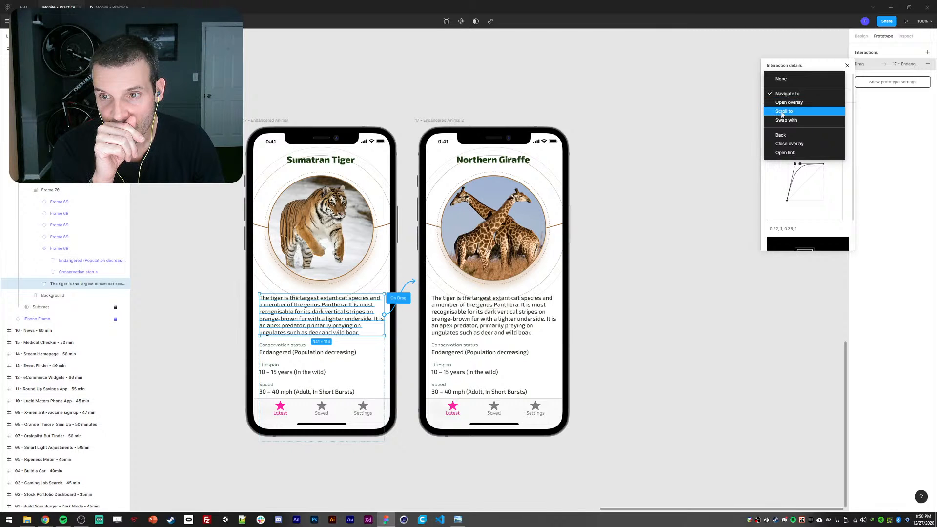
{"action": "left_click", "coordinate": [782, 113]}
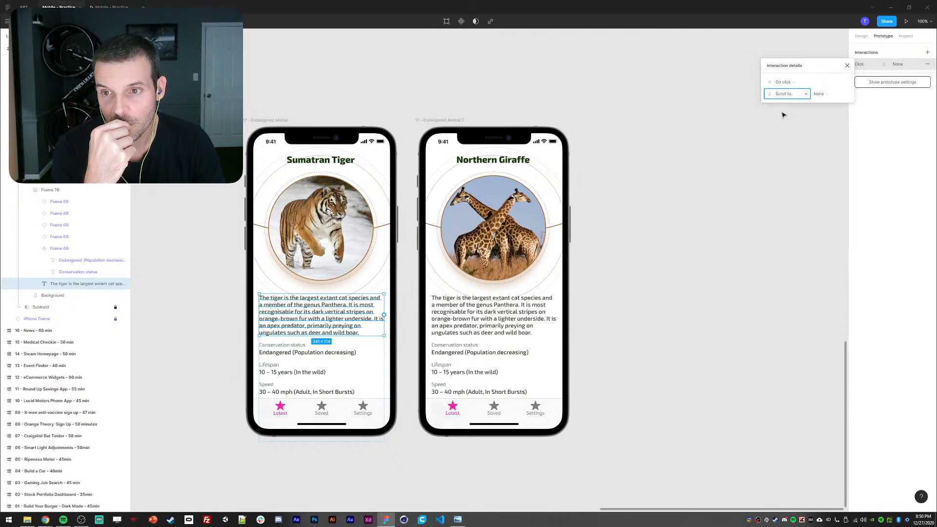
{"action": "left_click", "coordinate": [824, 95]}
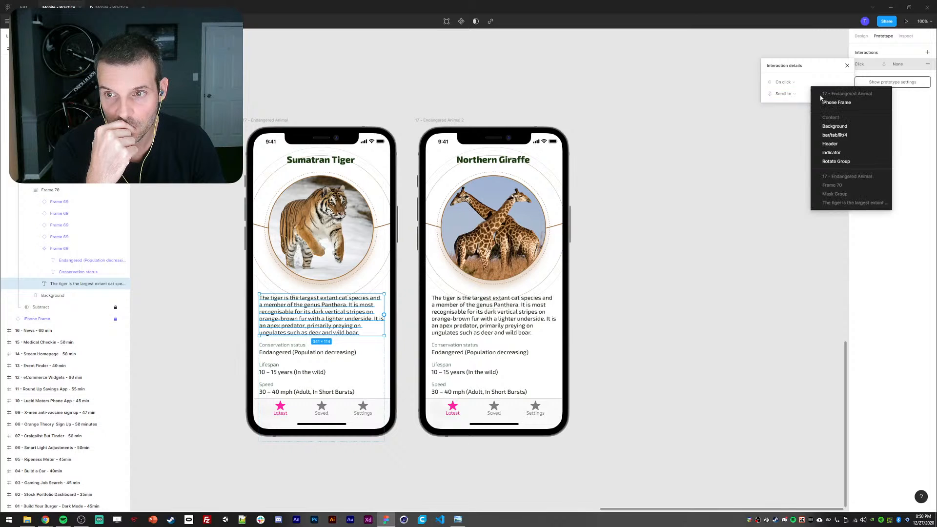
{"action": "left_click", "coordinate": [771, 97]}
{"action": "left_click", "coordinate": [782, 95]}
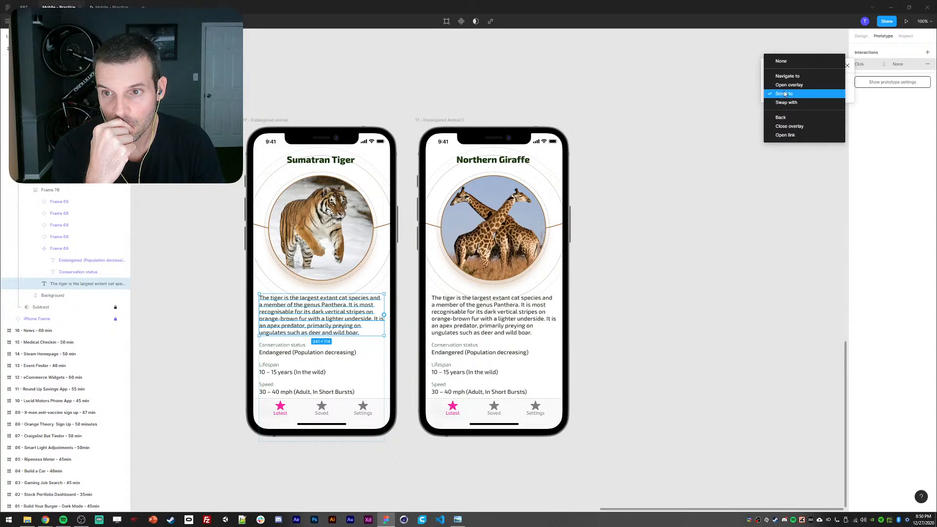
- Set the first phone's description interaction to swap with 17 - Endangered Animal 2 using Smart animate
{"action": "left_click", "coordinate": [784, 103]}
{"action": "left_click", "coordinate": [816, 93]}
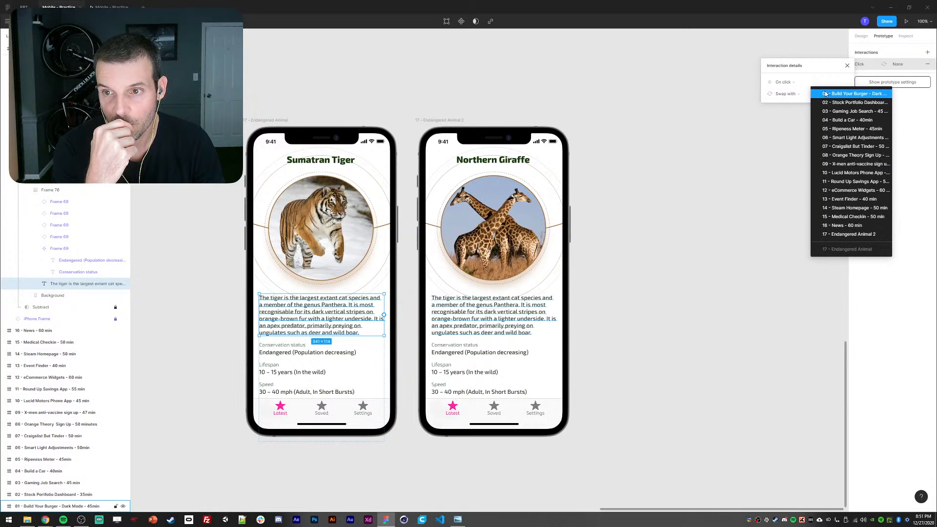
{"action": "left_click", "coordinate": [835, 234]}
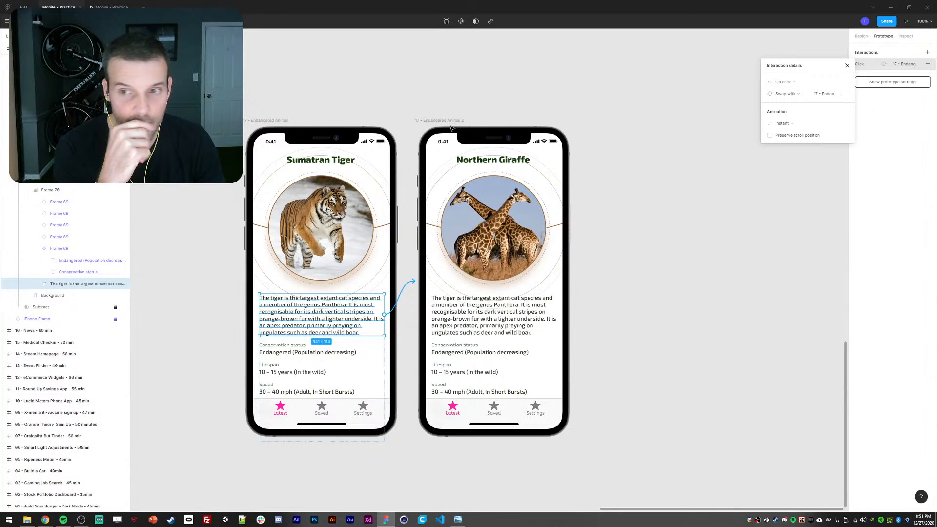
{"action": "left_click", "coordinate": [788, 125]}
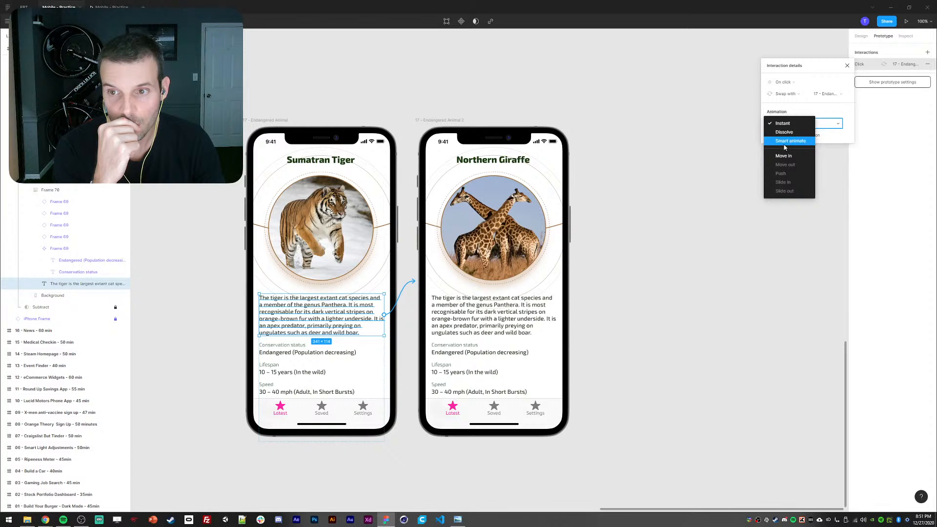
{"action": "left_click", "coordinate": [786, 141]}
- Test the swap transition between the tiger and giraffe screens in the prototype preview, both by clicking and dragging
{"action": "left_click", "coordinate": [112, 7]}
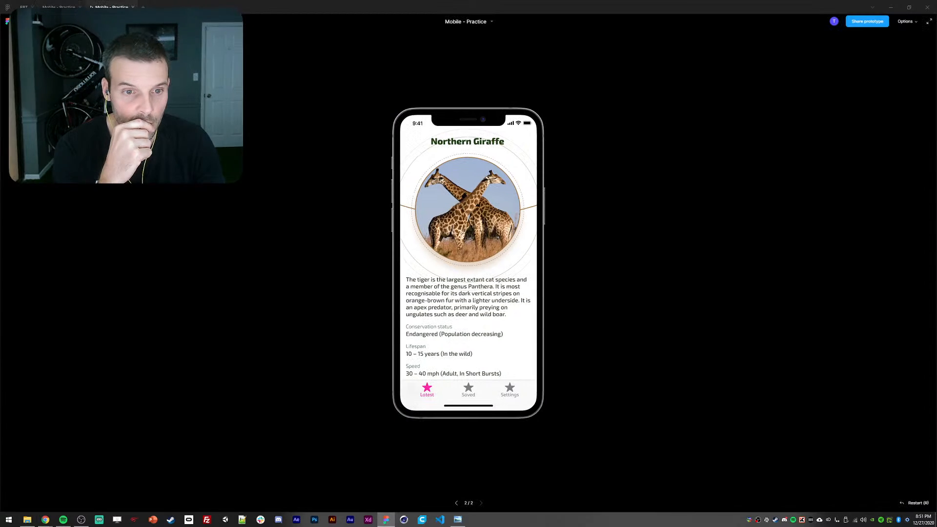
{"action": "left_click", "coordinate": [461, 301]}
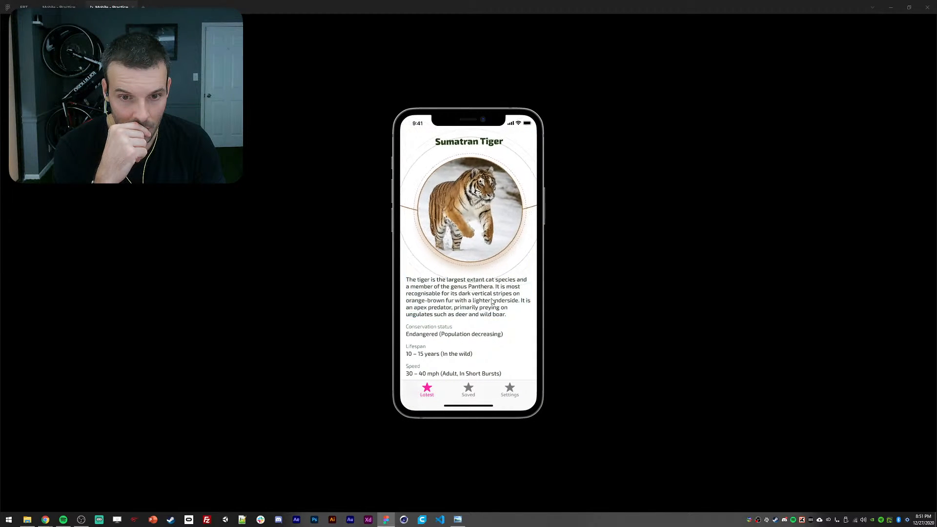
{"action": "left_click_drag", "start_coordinate": [418, 284], "coordinate": [456, 223]}
{"action": "left_click_drag", "start_coordinate": [443, 309], "coordinate": [455, 275]}
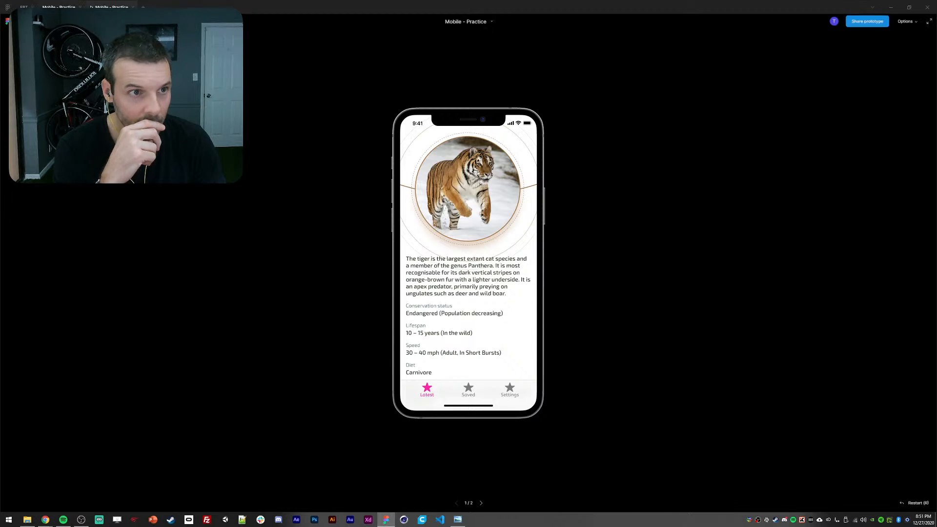
{"action": "left_click", "coordinate": [59, 7]}
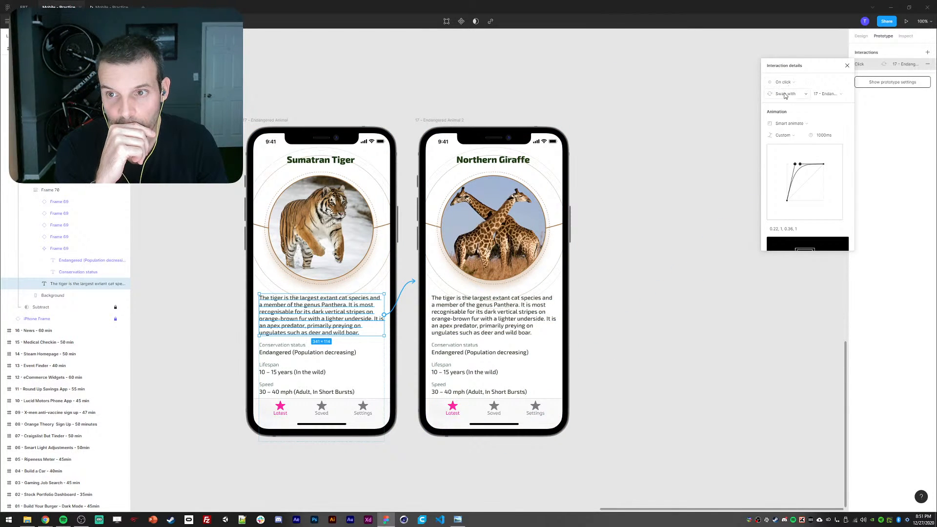
{"action": "left_click", "coordinate": [113, 6]}
{"action": "left_click", "coordinate": [454, 282]}
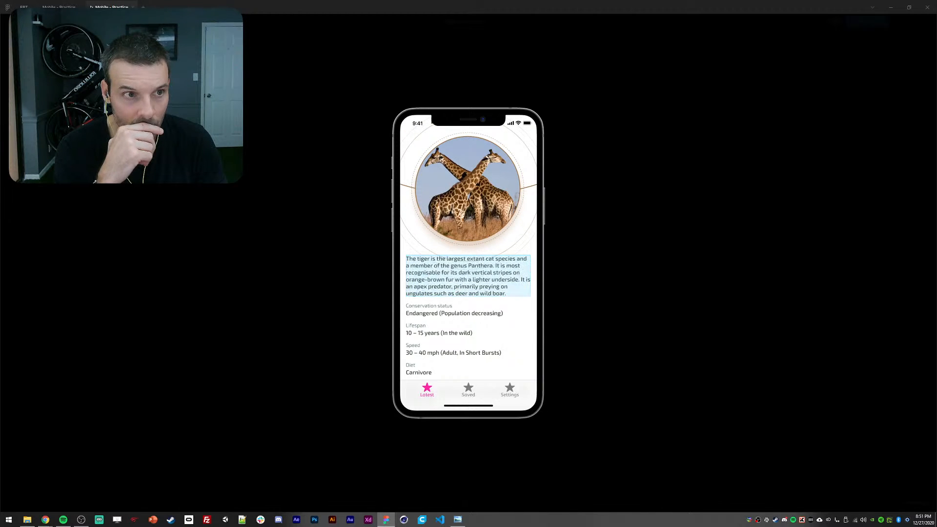
{"action": "left_click", "coordinate": [60, 7]}
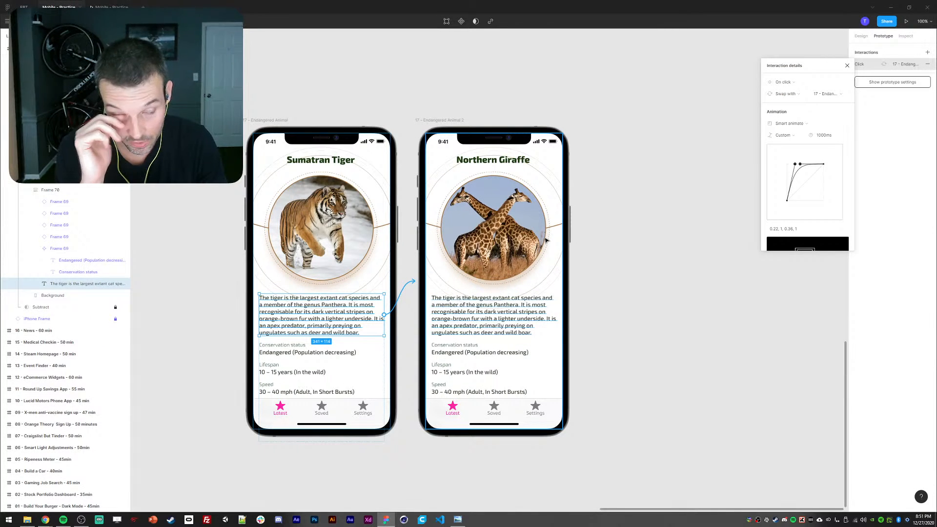
{"action": "left_click", "coordinate": [785, 83]}
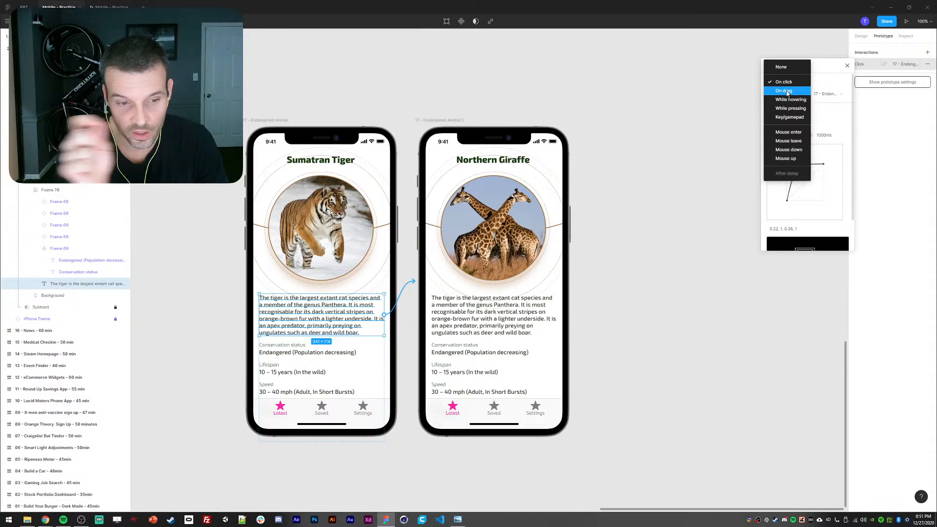
{"action": "left_click", "coordinate": [680, 218]}
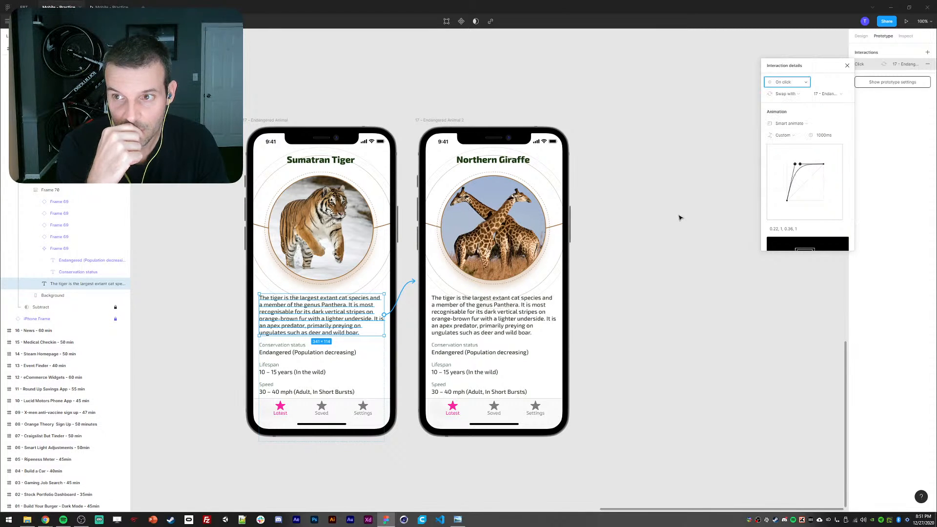
{"action": "left_click", "coordinate": [784, 82]}
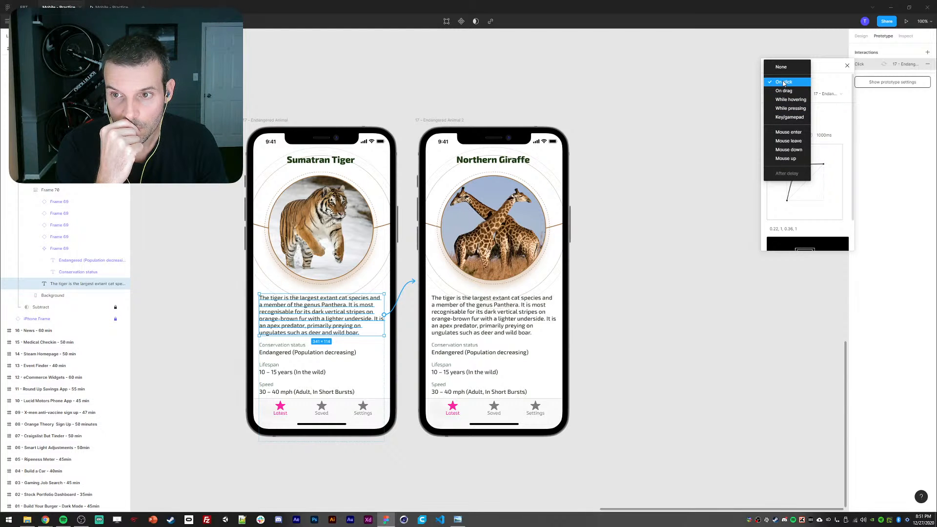
{"action": "left_click", "coordinate": [783, 82]}
{"action": "left_click", "coordinate": [727, 223]}
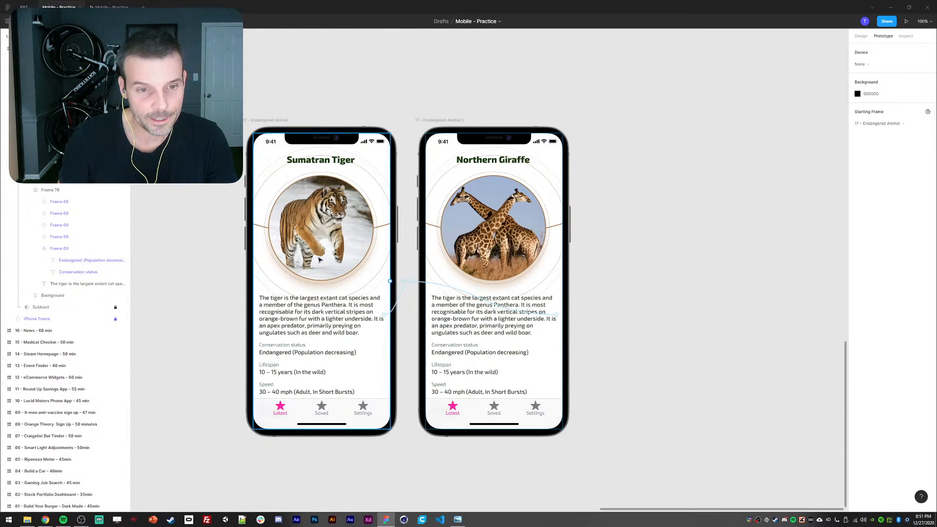
- Remove the click and drag interactions from the description texts on both phones
{"action": "left_click", "coordinate": [324, 225], "text": "ctrl"}
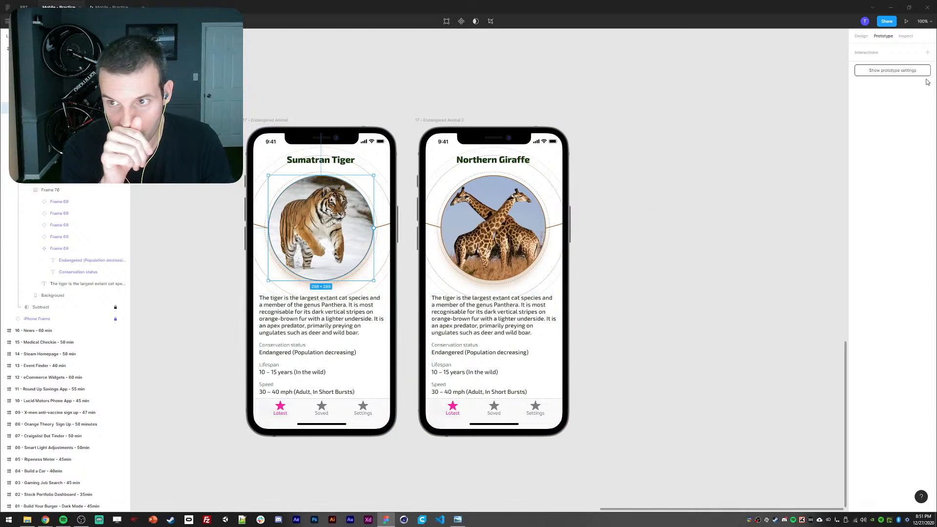
{"action": "left_click", "coordinate": [314, 325]}
{"action": "left_click_drag", "start_coordinate": [384, 315], "coordinate": [469, 315]}
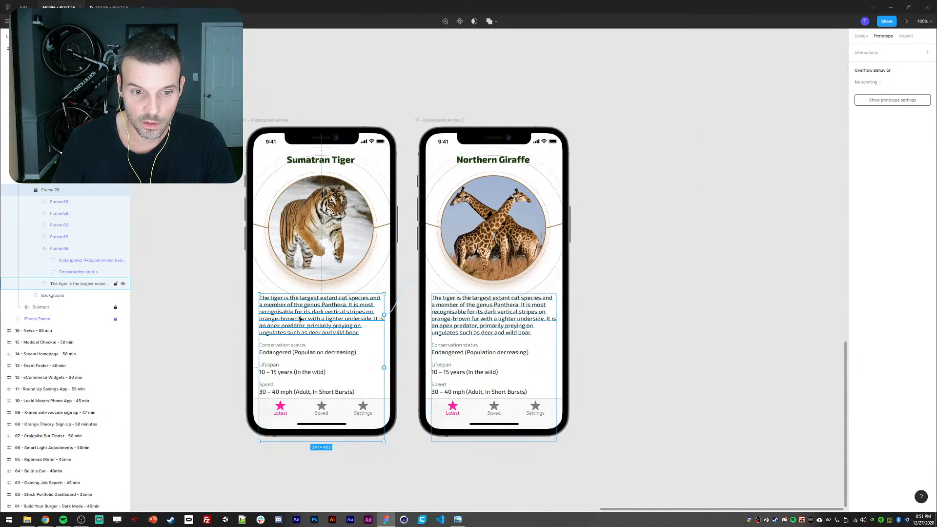
{"action": "left_click", "coordinate": [445, 330], "text": "shift"}
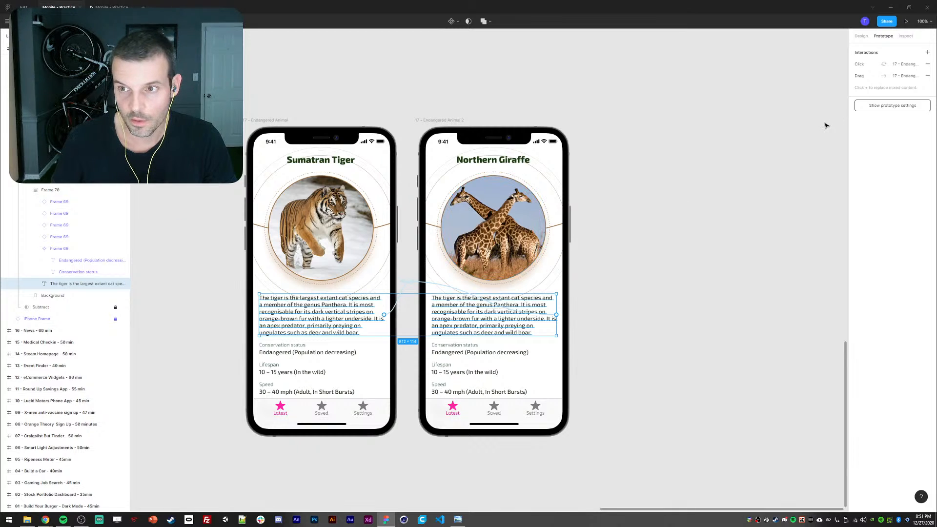
{"action": "left_click", "coordinate": [928, 64]}
{"action": "left_click", "coordinate": [928, 64]}
- Add an interaction to the first phone's tiger circle and try the Scroll to action
{"action": "left_click", "coordinate": [343, 228]}
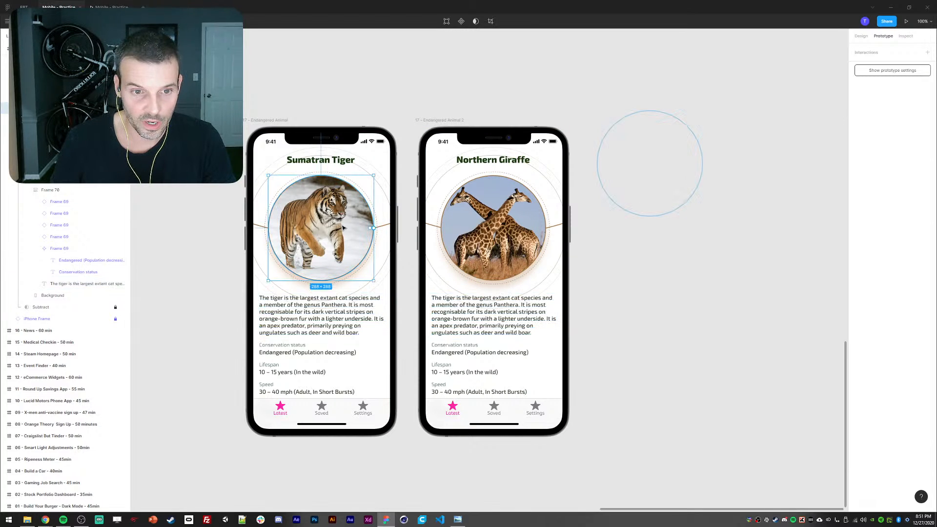
{"action": "left_click", "coordinate": [928, 53]}
{"action": "left_click", "coordinate": [868, 67]}
{"action": "left_click", "coordinate": [781, 82]}
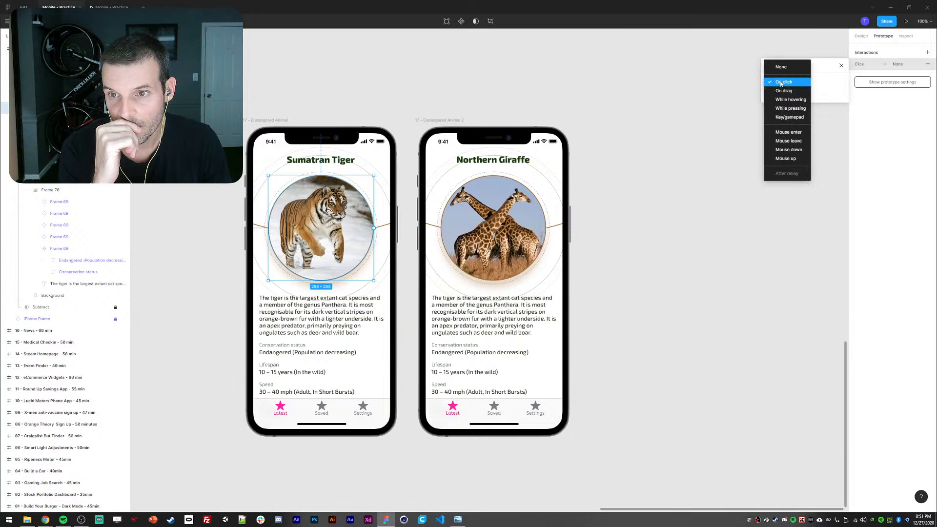
{"action": "left_click", "coordinate": [780, 91]}
{"action": "left_click", "coordinate": [785, 94]}
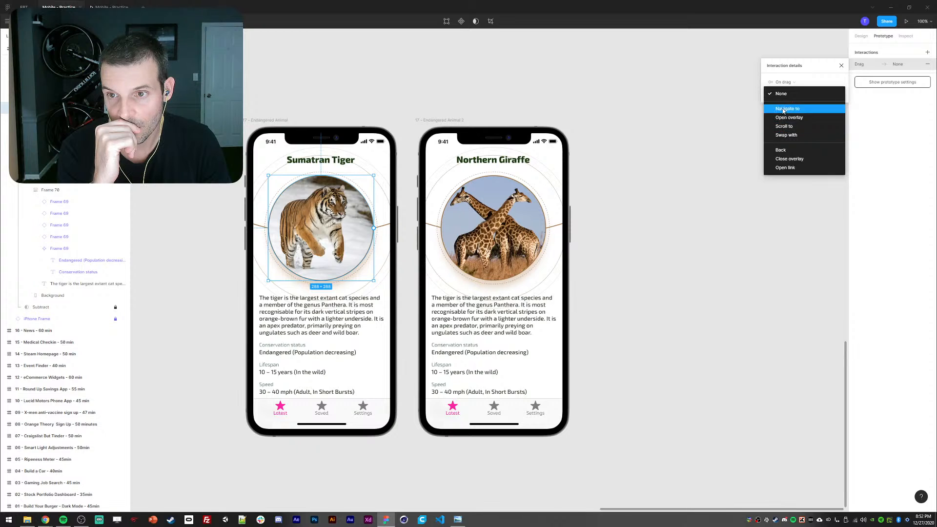
{"action": "left_click", "coordinate": [783, 126]}
{"action": "left_click", "coordinate": [822, 96]}
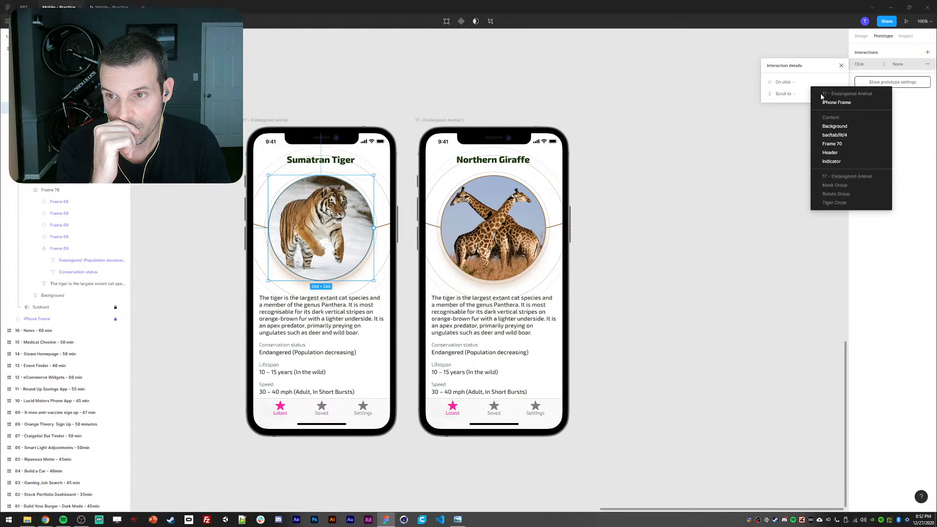
- Make the tiger circle's interaction navigate to 17 - Endangered Animal 2 using Smart animate over 1000 ms
{"action": "left_click", "coordinate": [783, 95]}
{"action": "left_click", "coordinate": [783, 94]}
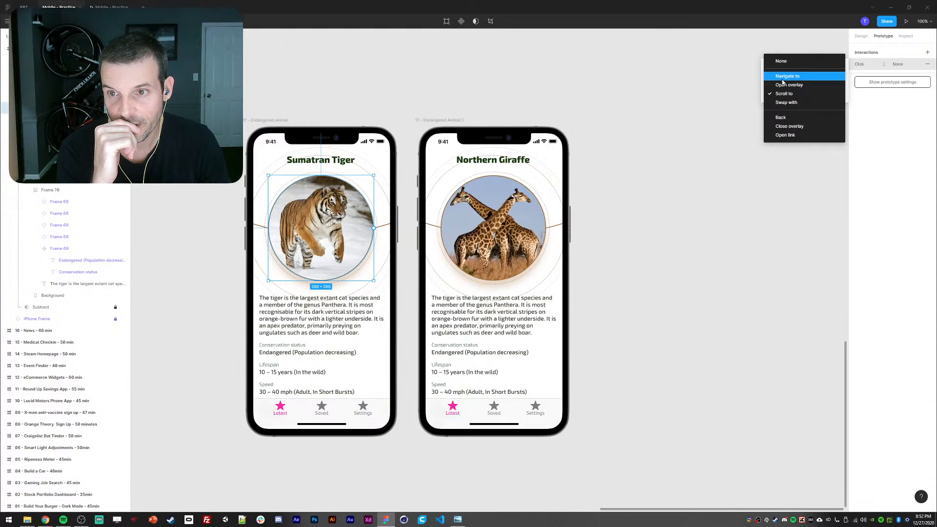
{"action": "left_click", "coordinate": [783, 80]}
{"action": "left_click", "coordinate": [820, 95]}
{"action": "left_click", "coordinate": [839, 238]}
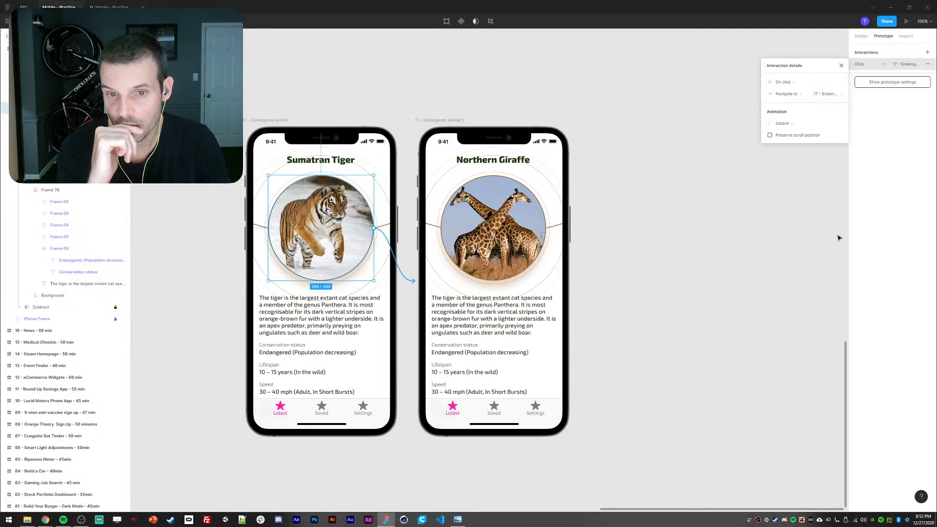
{"action": "left_click", "coordinate": [790, 124]}
{"action": "left_click", "coordinate": [787, 145]}
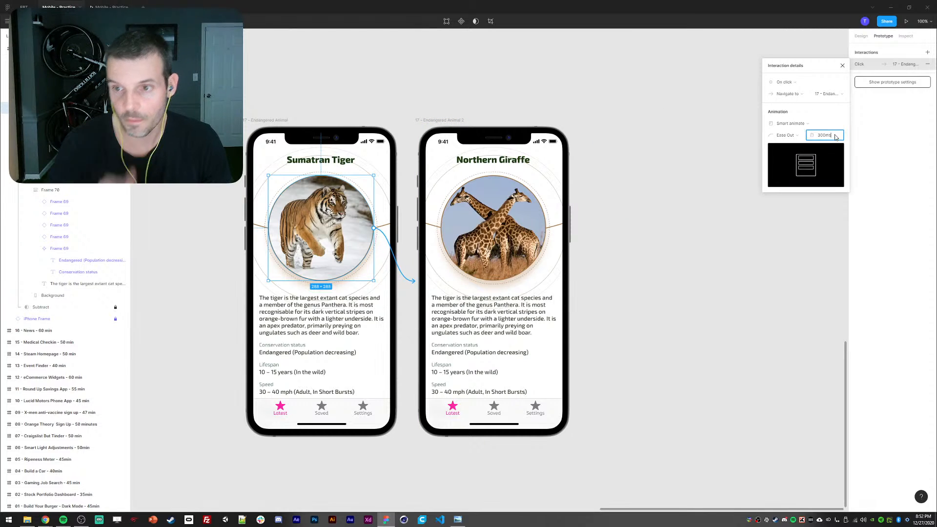
{"action": "type", "text": "1000"}
{"action": "key", "text": "Return"}
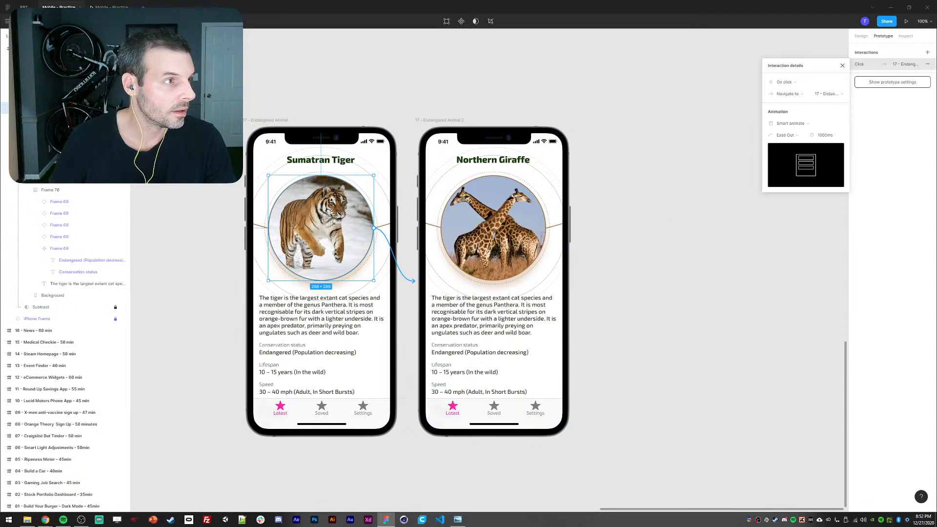
- Copy the easeOutQuint curve from easings.net in Chrome and apply 0.22, 1, 0.36, 1 as the tiger interaction's custom easing in Figma
{"action": "left_click", "coordinate": [45, 520]}
{"action": "left_click", "coordinate": [130, 492]}
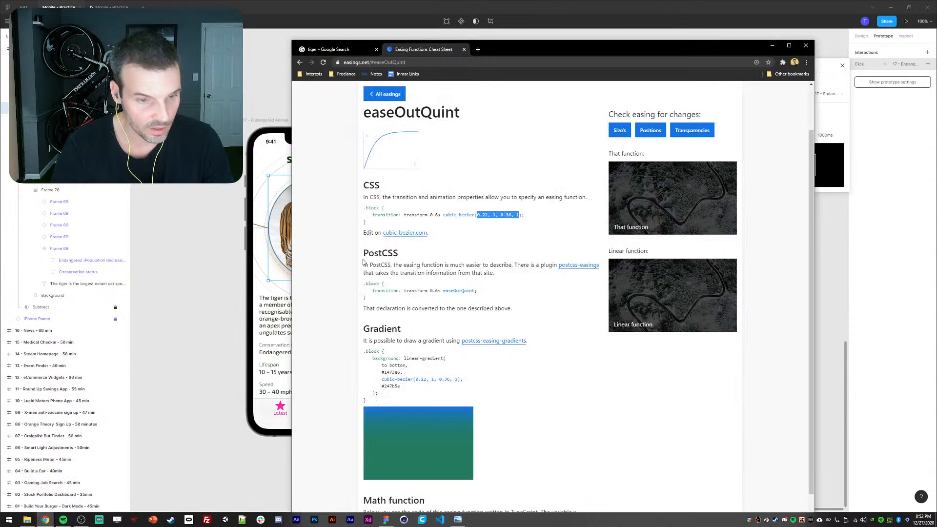
{"action": "left_click", "coordinate": [531, 9]}
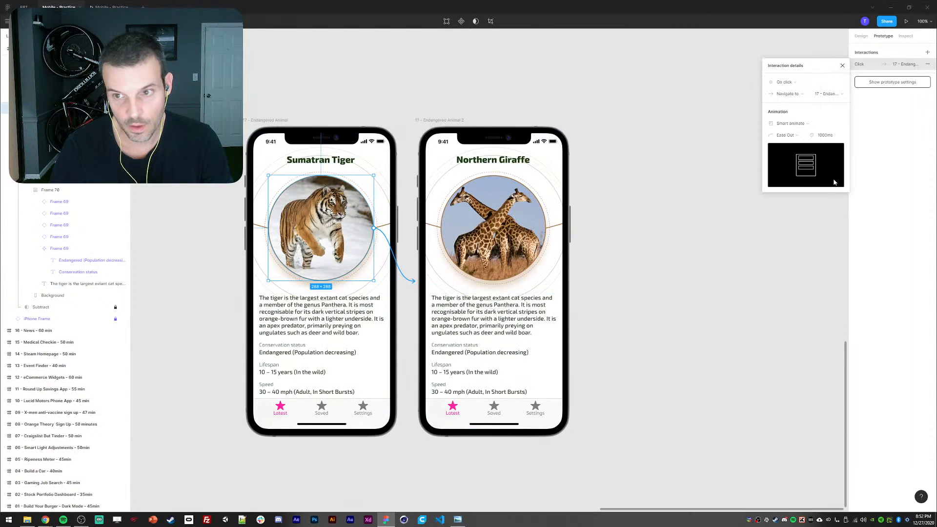
{"action": "left_click", "coordinate": [787, 136]}
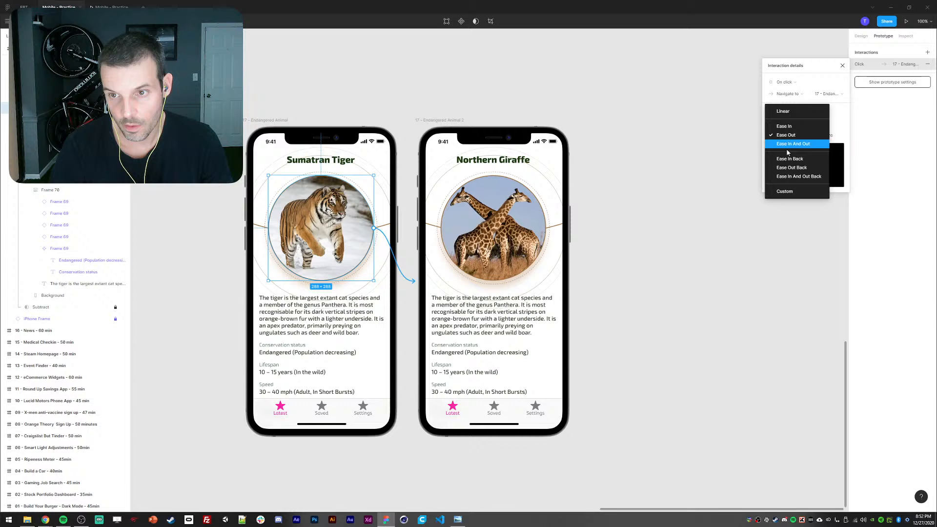
{"action": "left_click", "coordinate": [786, 192]}
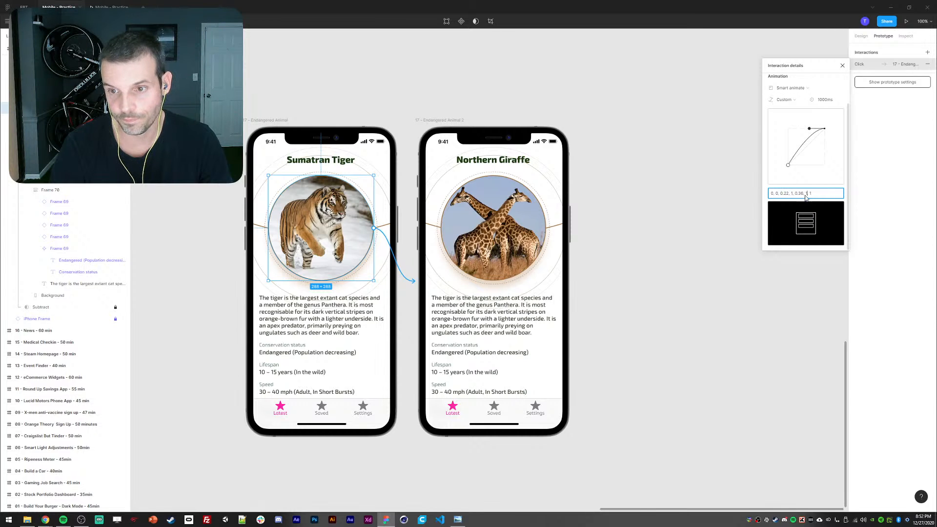
{"action": "key", "text": "Return"}
- Set the tiger interaction's easing to Linear and its trigger to On drag
{"action": "left_click", "coordinate": [783, 100]}
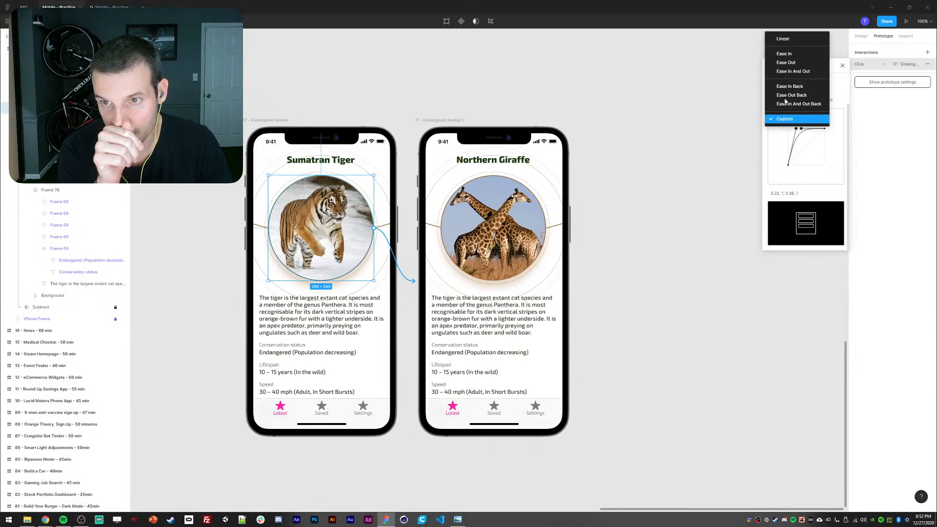
{"action": "left_click", "coordinate": [726, 143]}
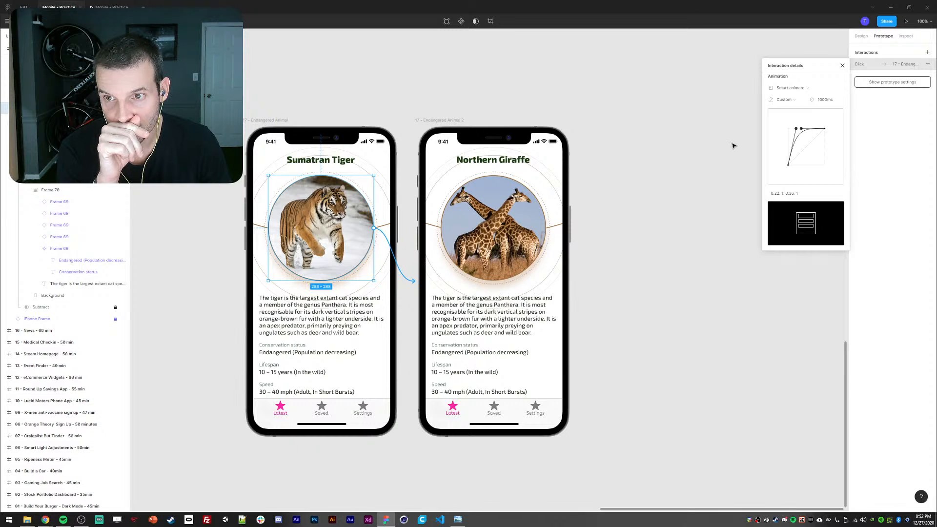
{"action": "left_click", "coordinate": [785, 100]}
{"action": "left_click", "coordinate": [786, 48]}
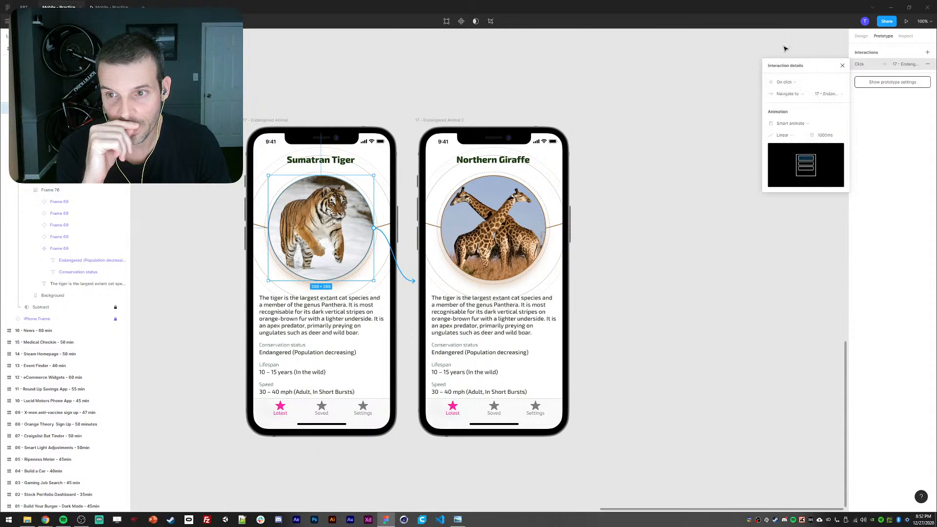
{"action": "left_click", "coordinate": [784, 84]}
{"action": "left_click", "coordinate": [785, 91]}
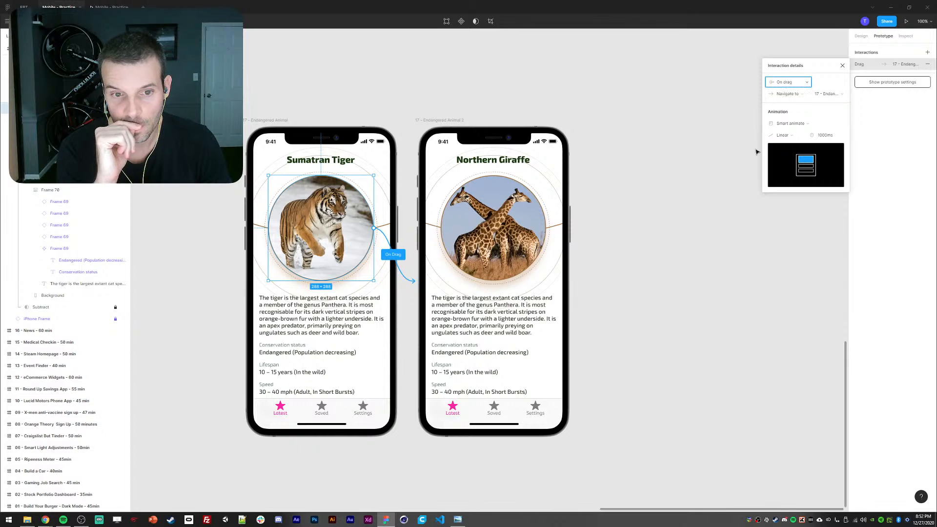
- Restart the prototype preview and test the tiger screen's drag and scroll behavior
{"action": "left_click", "coordinate": [112, 7]}
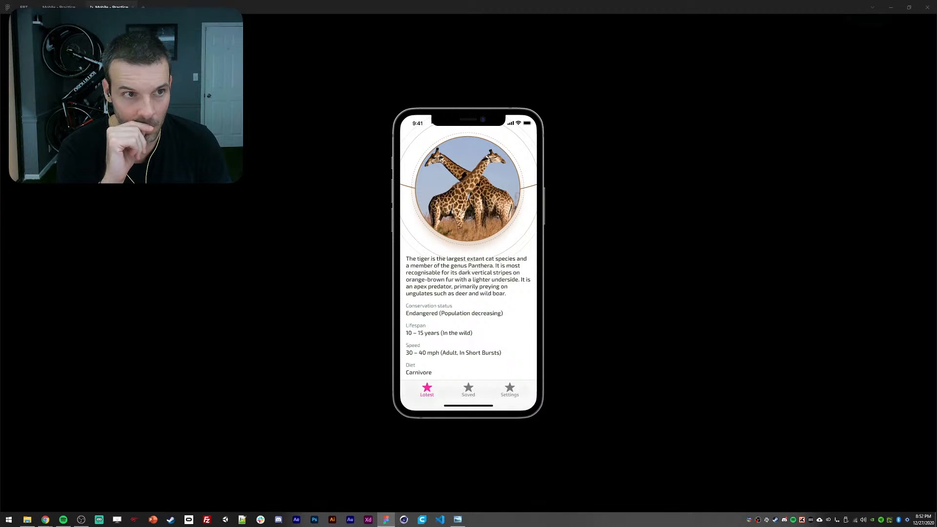
{"action": "left_click", "coordinate": [916, 507]}
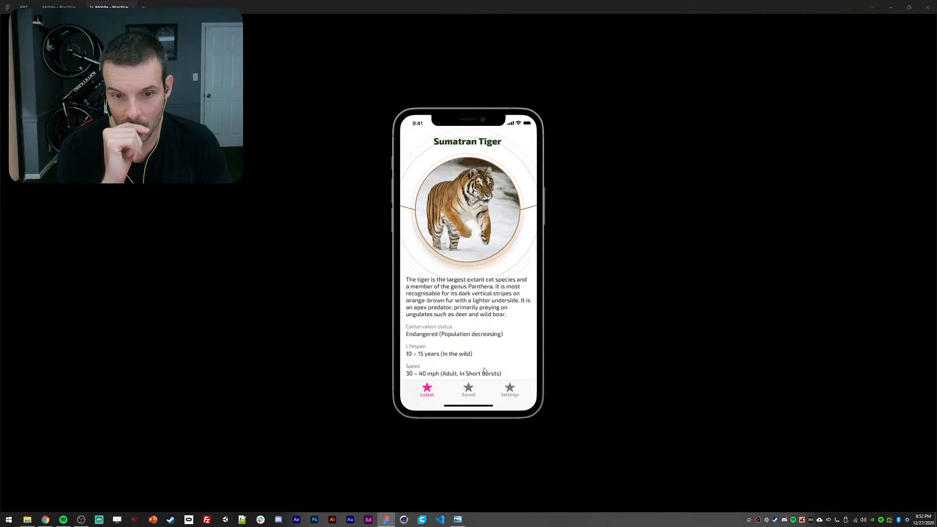
{"action": "left_click_drag", "start_coordinate": [451, 307], "coordinate": [453, 288]}
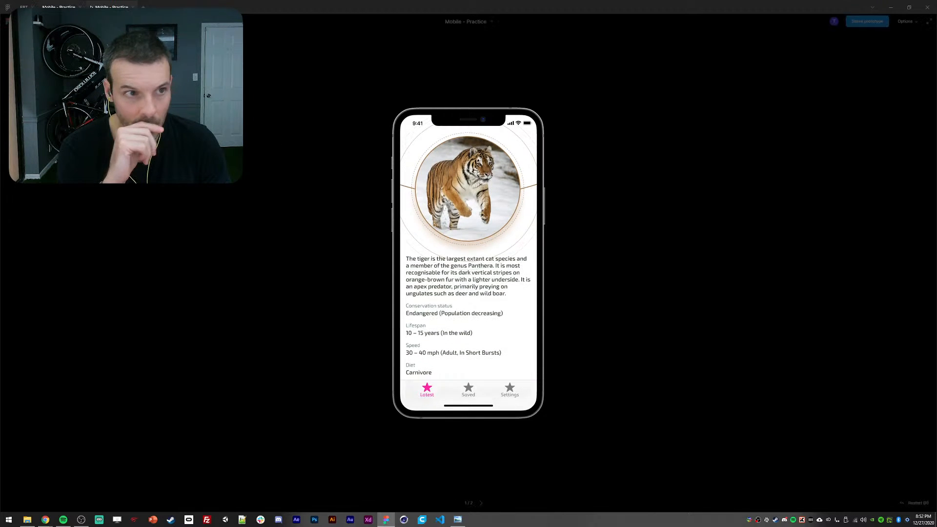
{"action": "left_click", "coordinate": [58, 7]}
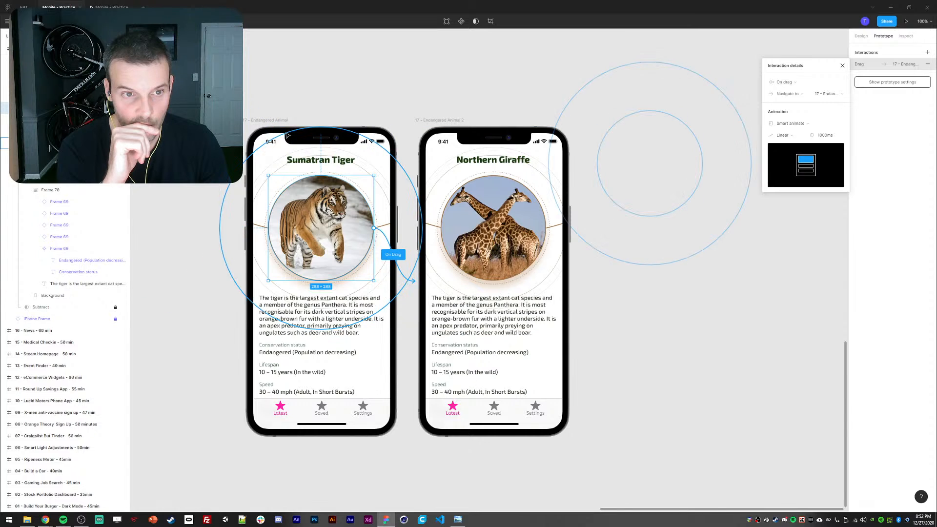
{"action": "left_click", "coordinate": [112, 8]}
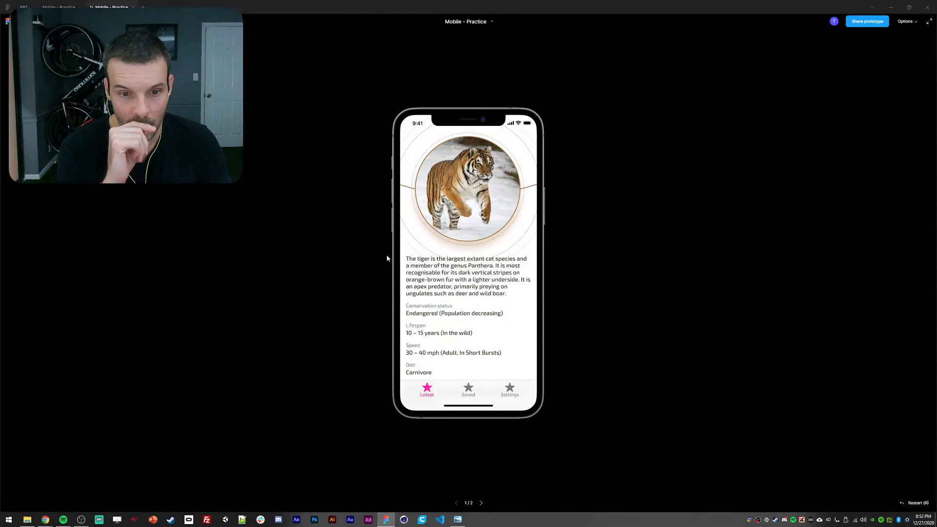
{"action": "left_click", "coordinate": [498, 284]}
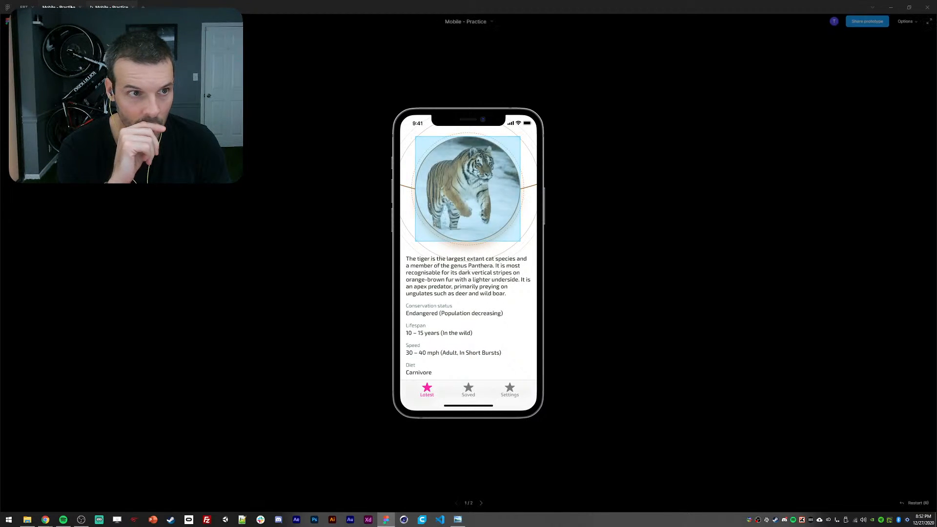
{"action": "left_click", "coordinate": [58, 7]}
- Set the overflow behavior of the Content frames on both phones to No scrolling
{"action": "left_click", "coordinate": [545, 72]}
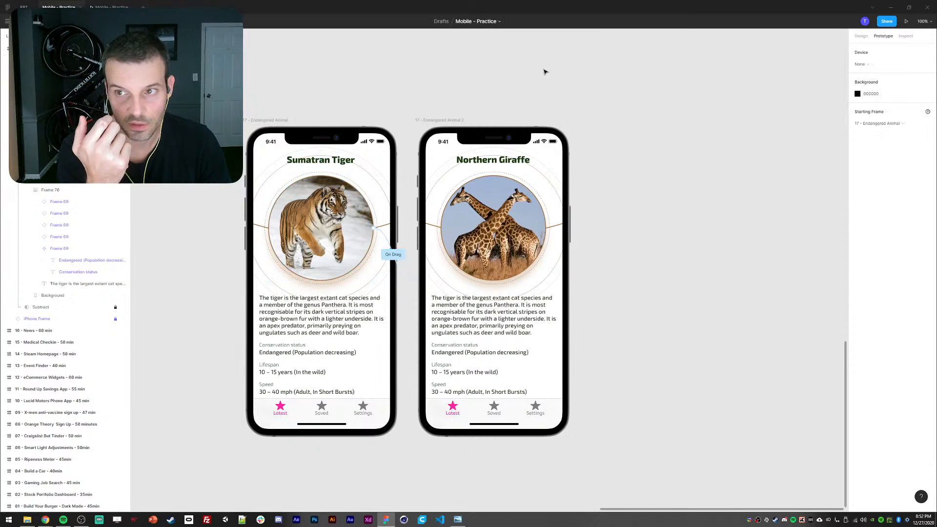
{"action": "left_click", "coordinate": [286, 120]}
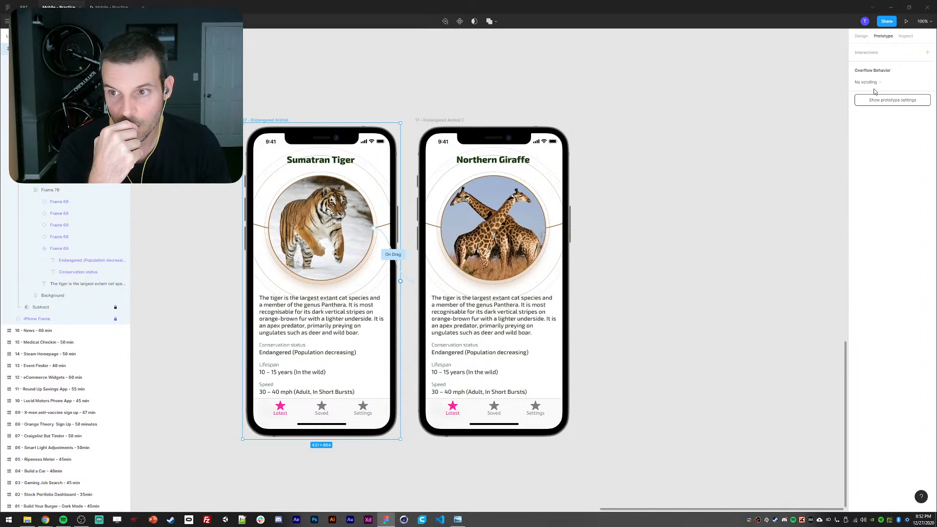
{"action": "left_click", "coordinate": [446, 119]}
{"action": "double_click", "coordinate": [275, 273]}
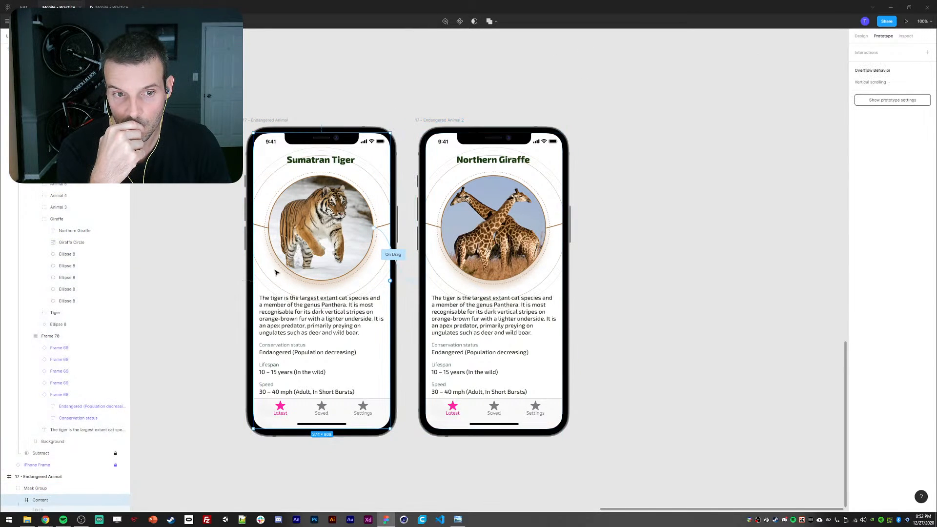
{"action": "left_click", "coordinate": [873, 82]}
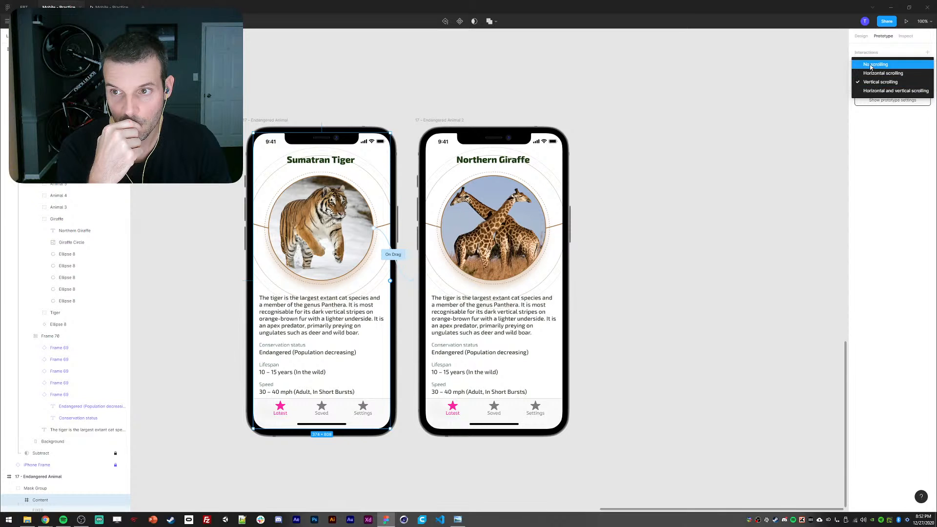
{"action": "left_click", "coordinate": [872, 64]}
{"action": "double_click", "coordinate": [549, 209]}
{"action": "left_click", "coordinate": [871, 82]}
{"action": "left_click", "coordinate": [868, 65]}
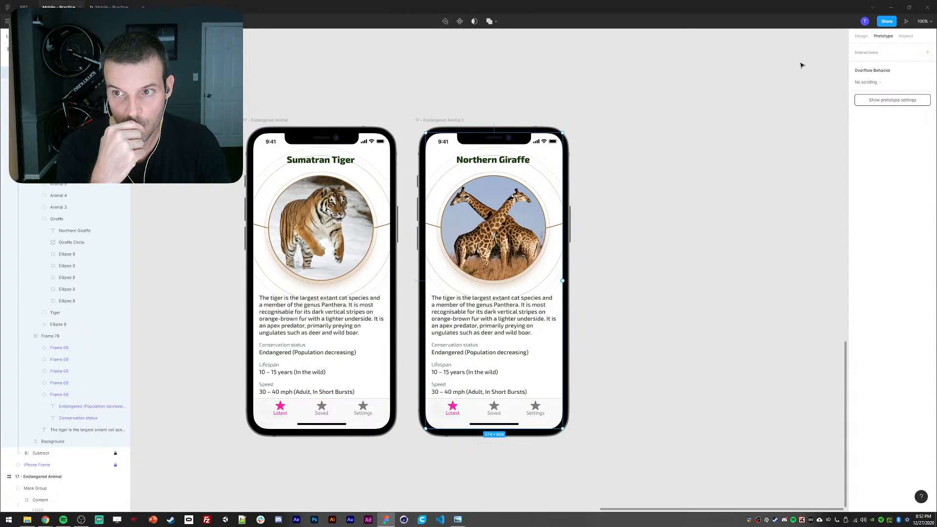
- Test the drag transition on the tiger image in the prototype preview
{"action": "left_click", "coordinate": [111, 7]}
{"action": "mouse_move", "coordinate": [460, 215]}
{"action": "left_mouse_down"}
{"action": "mouse_move", "coordinate": [508, 209]}
{"action": "mouse_move", "coordinate": [447, 204]}
{"action": "left_mouse_up"}
{"action": "left_click", "coordinate": [59, 8]}
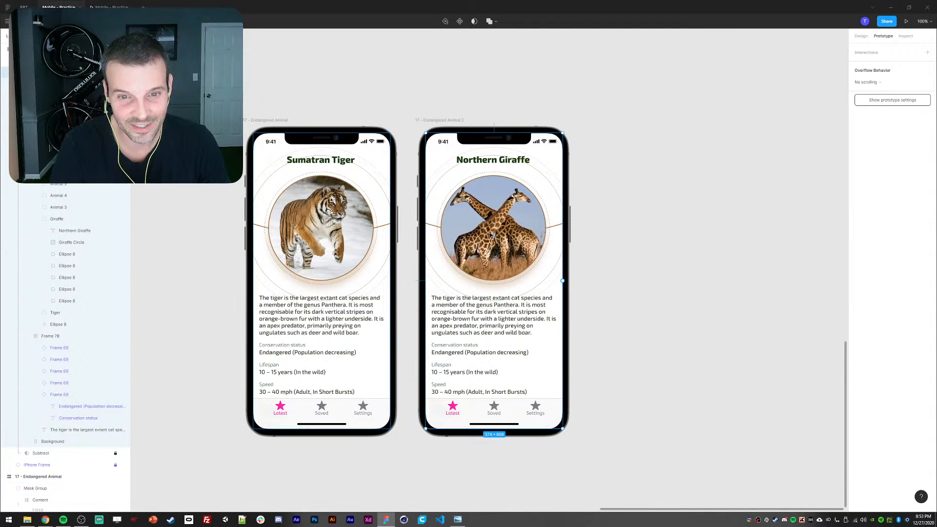
- Add an On drag interaction to the second phone's giraffe circle that navigates to 17 - Endangered Animal
{"action": "left_click", "coordinate": [489, 232], "text": "ctrl"}
{"action": "left_click", "coordinate": [326, 229], "text": "ctrl"}
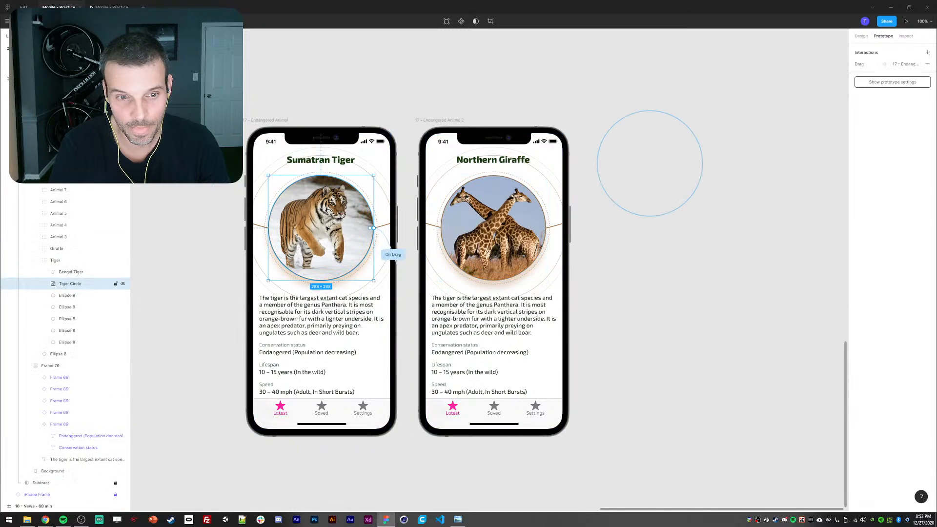
{"action": "left_click", "coordinate": [484, 232], "text": "ctrl"}
{"action": "left_click", "coordinate": [927, 52]}
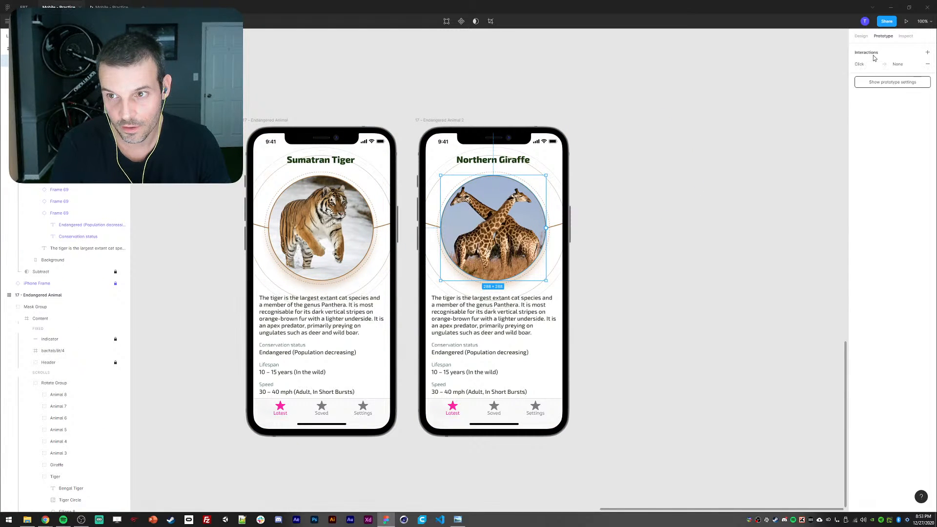
{"action": "left_click", "coordinate": [871, 64]}
{"action": "left_click", "coordinate": [785, 84]}
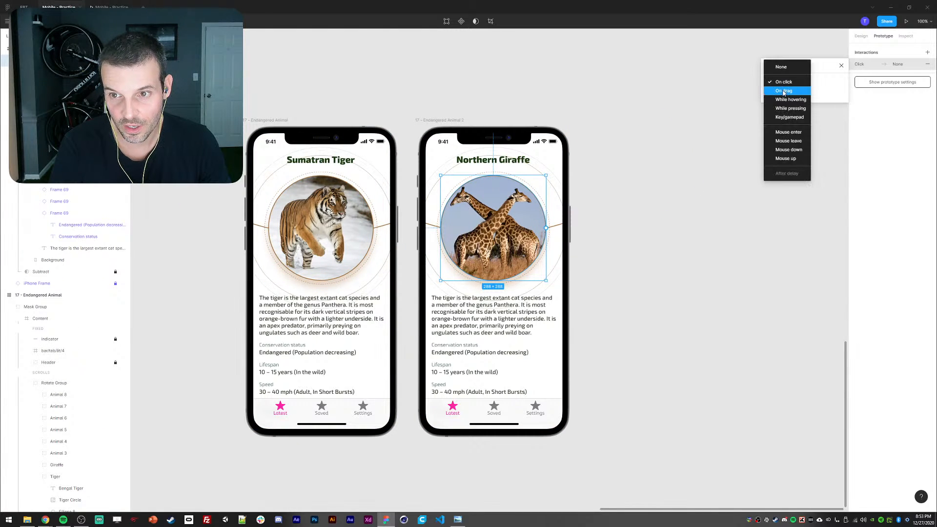
{"action": "left_click", "coordinate": [784, 92]}
{"action": "left_click", "coordinate": [781, 93]}
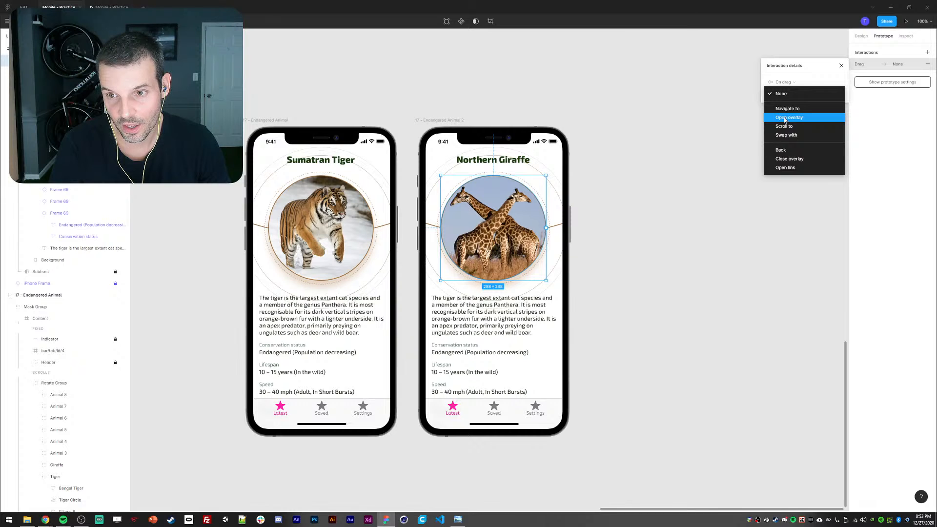
{"action": "left_click", "coordinate": [786, 110]}
{"action": "left_click", "coordinate": [819, 95]}
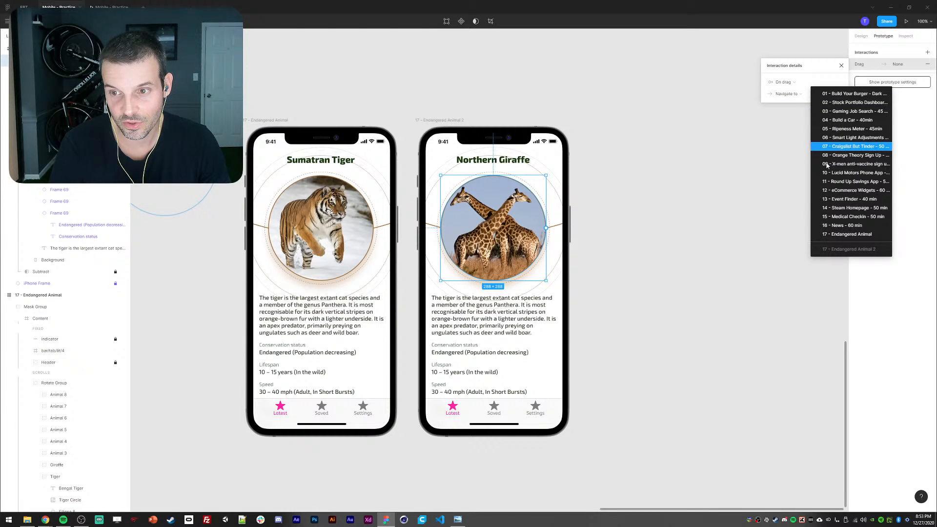
{"action": "left_click", "coordinate": [835, 230]}
- Set the giraffe circle's drag transition to Linear easing with a duration of 1000 ms
{"action": "left_click", "coordinate": [786, 134]}
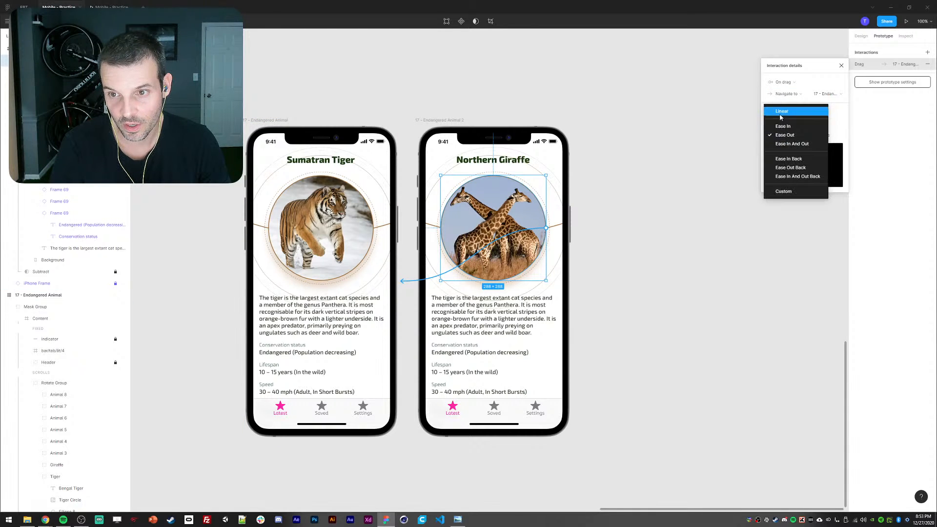
{"action": "left_click", "coordinate": [780, 116]}
{"action": "type", "text": "1000"}
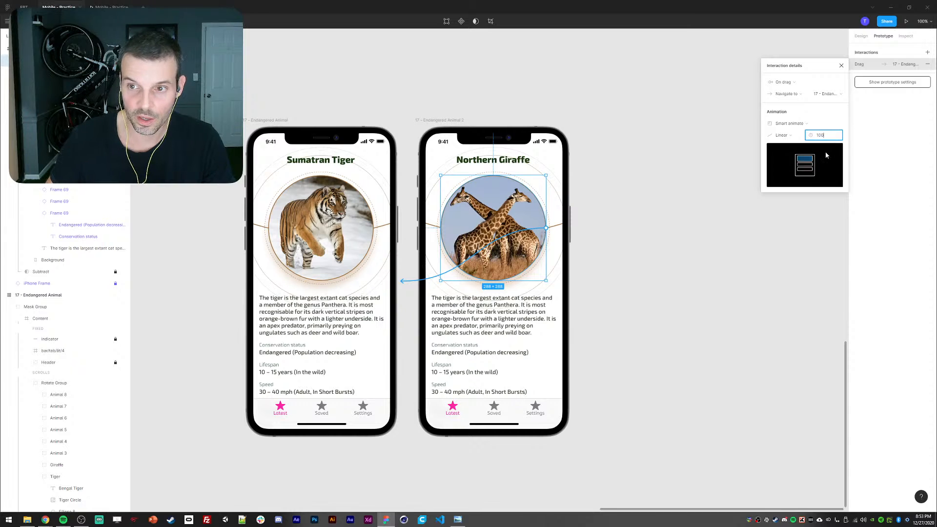
{"action": "key", "text": "Return"}
- Test dragging between the tiger and giraffe circles in both directions in the prototype preview
{"action": "left_click", "coordinate": [112, 7]}
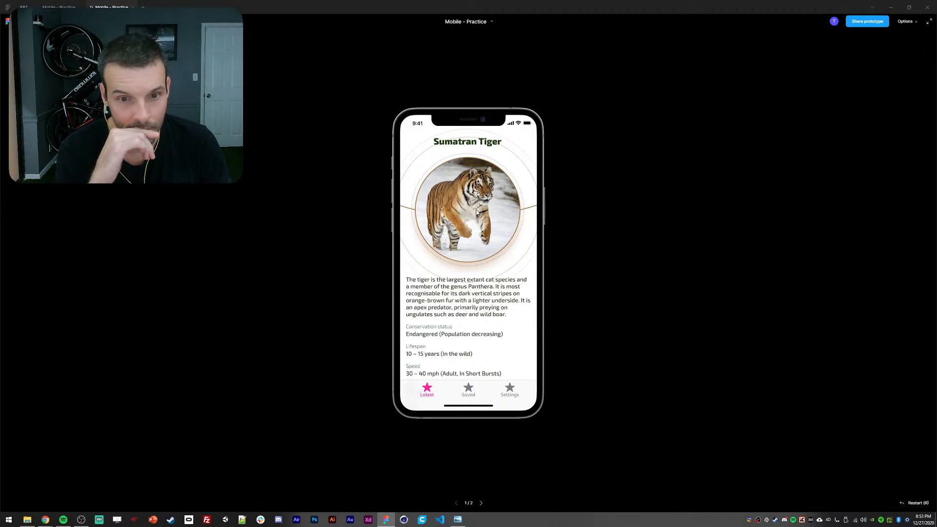
{"action": "left_click_drag", "start_coordinate": [476, 212], "coordinate": [588, 197]}
{"action": "mouse_move", "coordinate": [521, 228]}
{"action": "left_mouse_down"}
{"action": "mouse_move", "coordinate": [380, 227]}
{"action": "mouse_move", "coordinate": [550, 235]}
{"action": "mouse_move", "coordinate": [379, 217]}
{"action": "mouse_move", "coordinate": [532, 220]}
{"action": "left_mouse_up"}
{"action": "left_click_drag", "start_coordinate": [433, 211], "coordinate": [410, 211]}
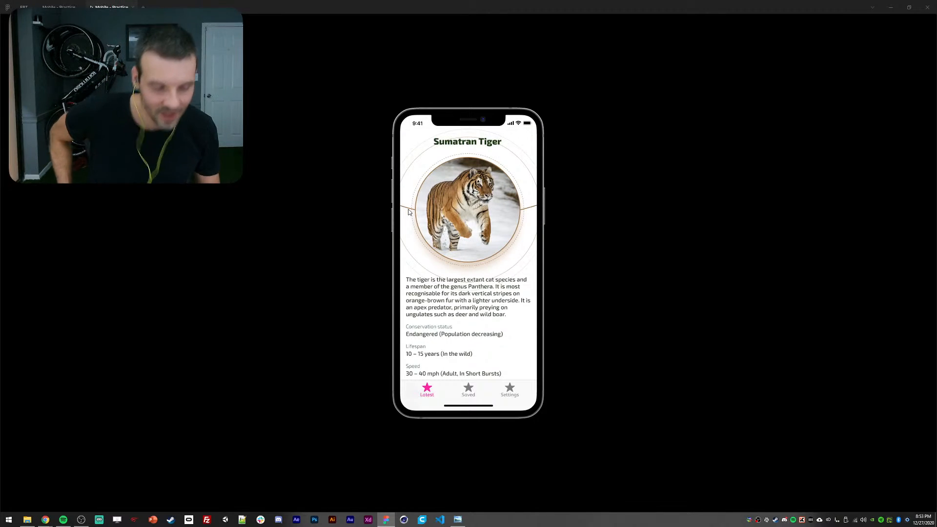
- Change the giraffe circle's drag transition easing to Ease In And Out and test the tiger drag in the prototype preview
{"action": "left_click", "coordinate": [58, 6]}
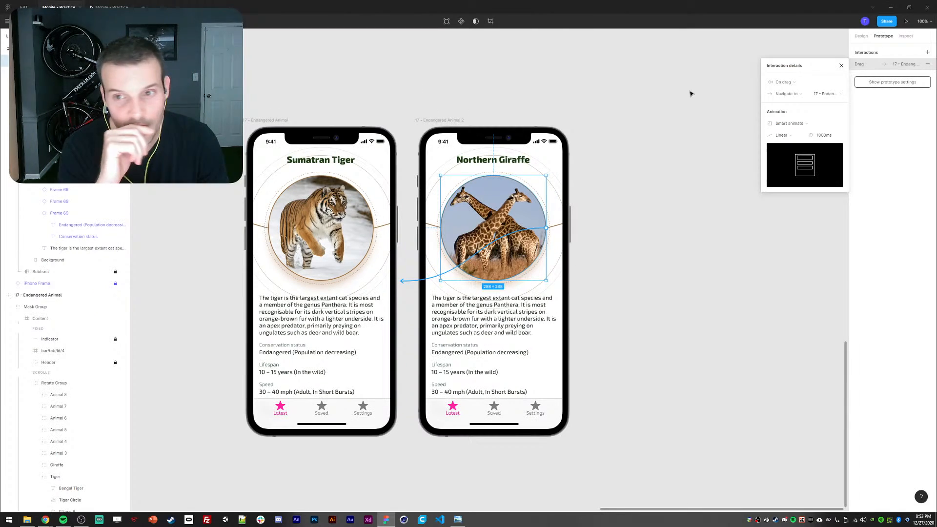
{"action": "left_click", "coordinate": [782, 134]}
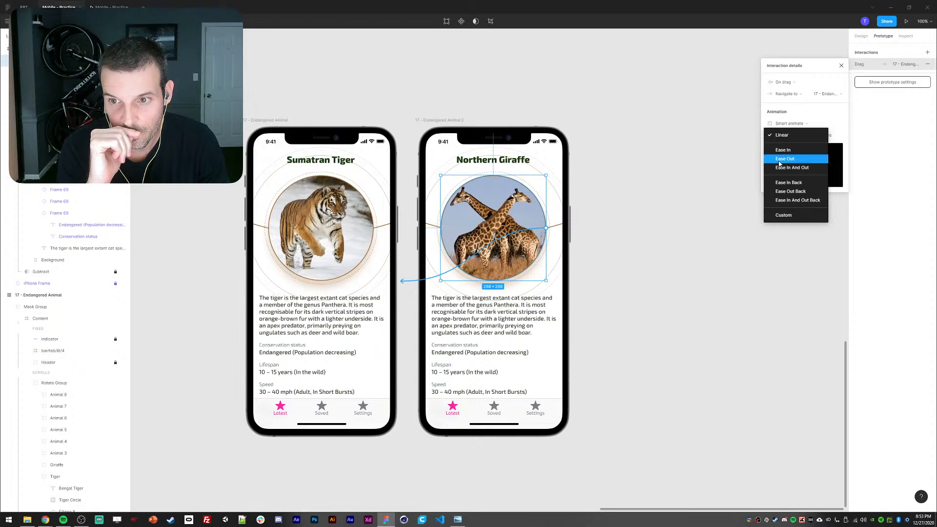
{"action": "left_click", "coordinate": [791, 167]}
{"action": "left_click", "coordinate": [111, 7]}
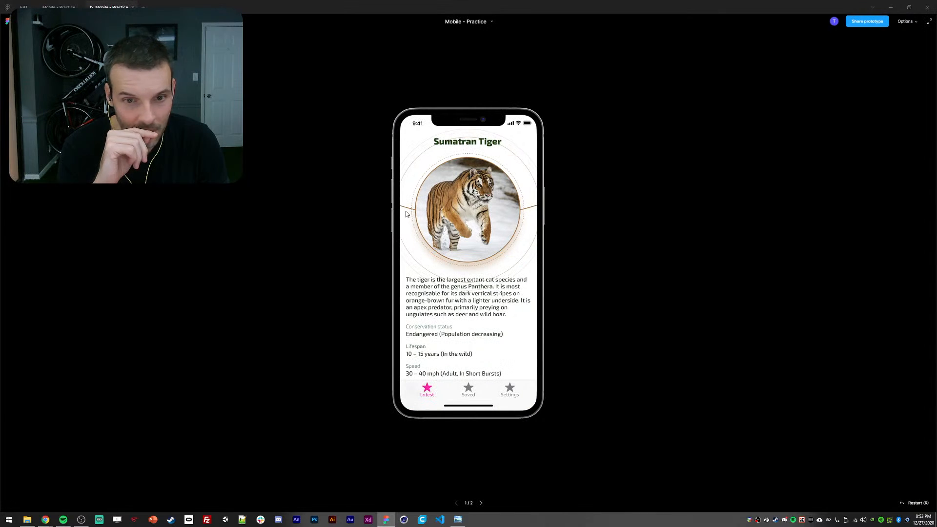
{"action": "left_click_drag", "start_coordinate": [426, 213], "coordinate": [461, 216]}
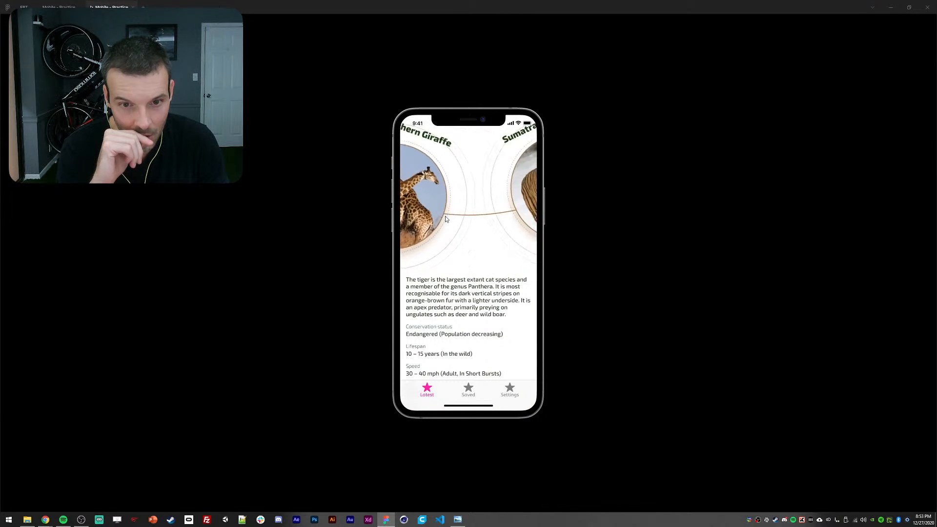
- Set the giraffe circle's drag interaction easing to a custom curve of 0.22, 1, 0.36, 1
{"action": "left_click", "coordinate": [59, 7]}
{"action": "left_click", "coordinate": [786, 135]}
{"action": "left_click", "coordinate": [790, 184]}
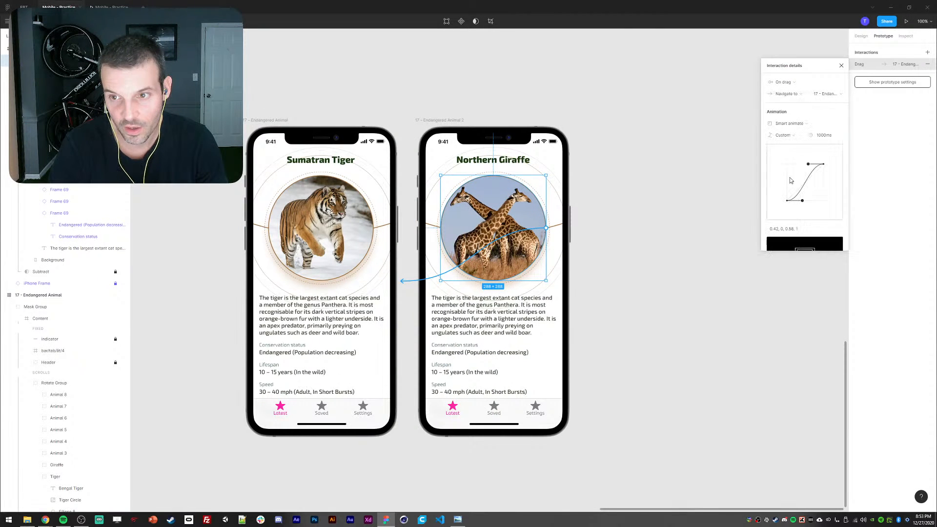
{"action": "type", "text": "0.22, 1, 0.36, 1"}
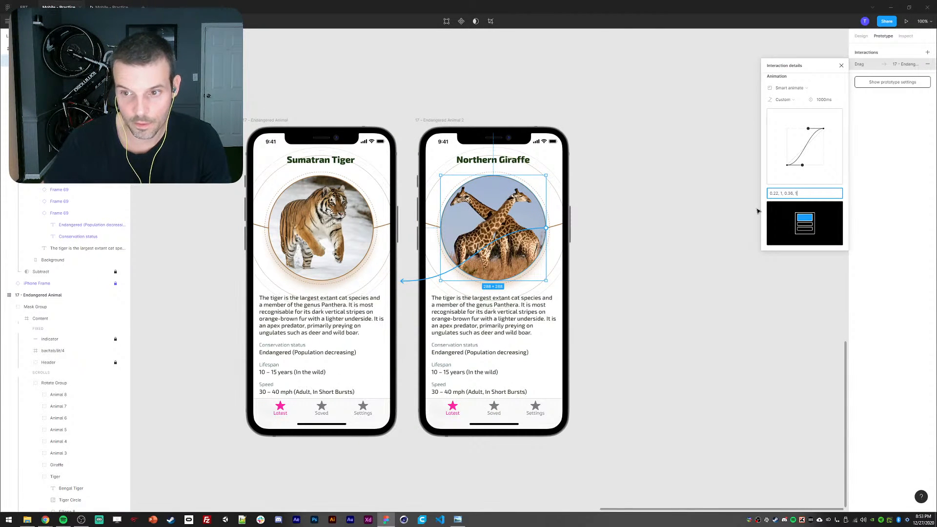
- Change the tiger circle's drag interaction from linear to a custom easing curve of 0.22, 1, 0.36, 1
{"action": "left_click", "coordinate": [331, 232]}
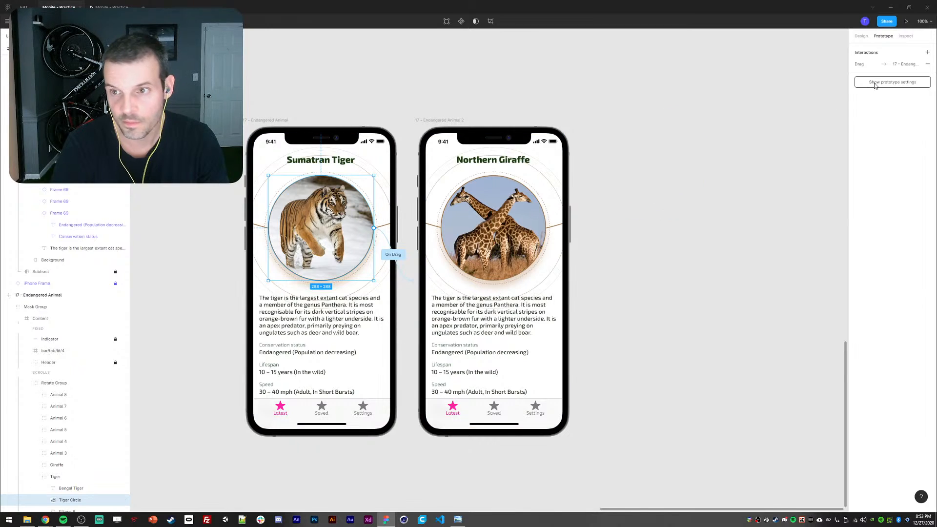
{"action": "left_click", "coordinate": [882, 66]}
{"action": "left_click", "coordinate": [780, 135]}
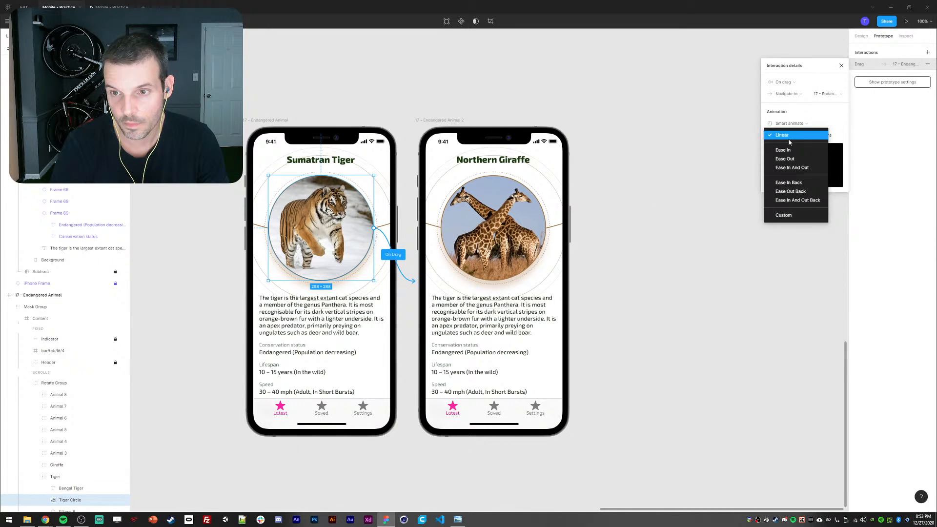
{"action": "left_click", "coordinate": [781, 215]}
{"action": "scroll", "coordinate": [786, 191], "scroll_direction": "down", "scroll_amount": 1}
{"action": "left_click", "coordinate": [785, 193]}
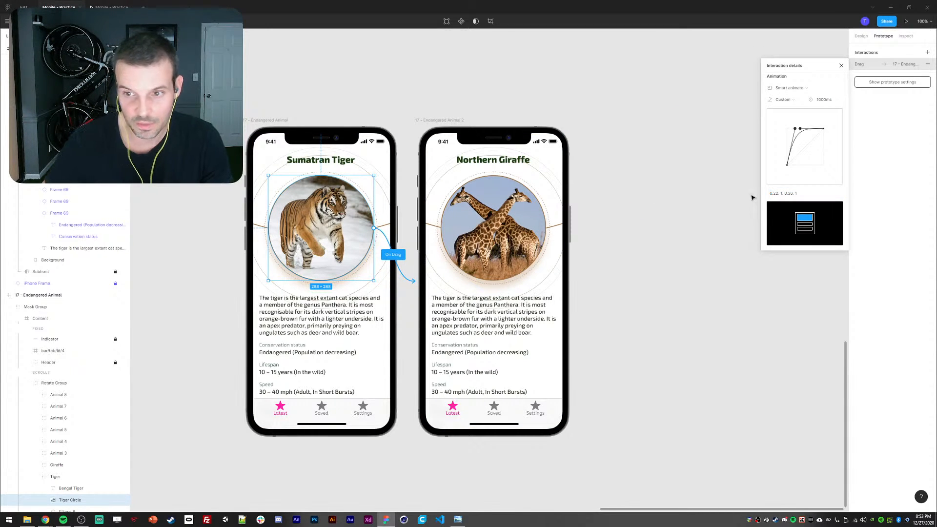
- Test the drag transition from the giraffe image in the prototype preview and return to the design file
{"action": "left_click", "coordinate": [112, 6]}
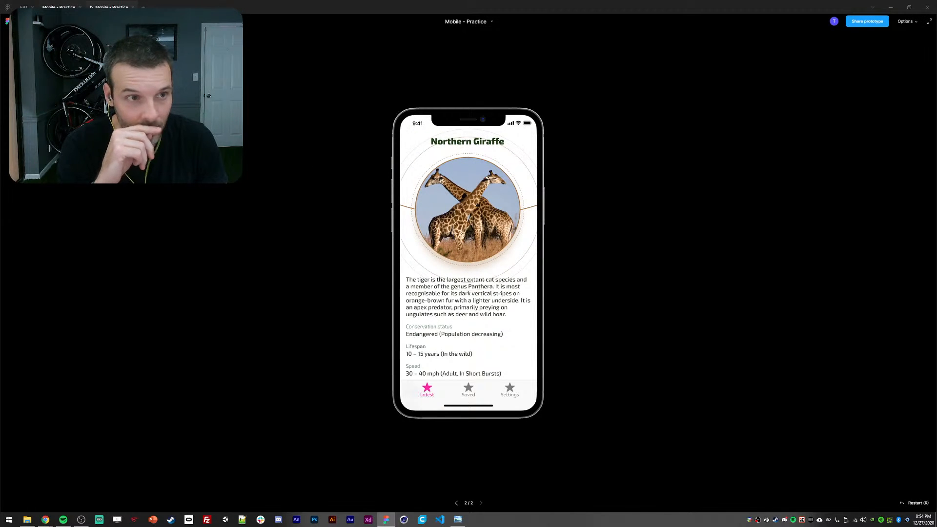
{"action": "left_click_drag", "start_coordinate": [491, 234], "coordinate": [376, 227]}
{"action": "left_click", "coordinate": [72, 5]}
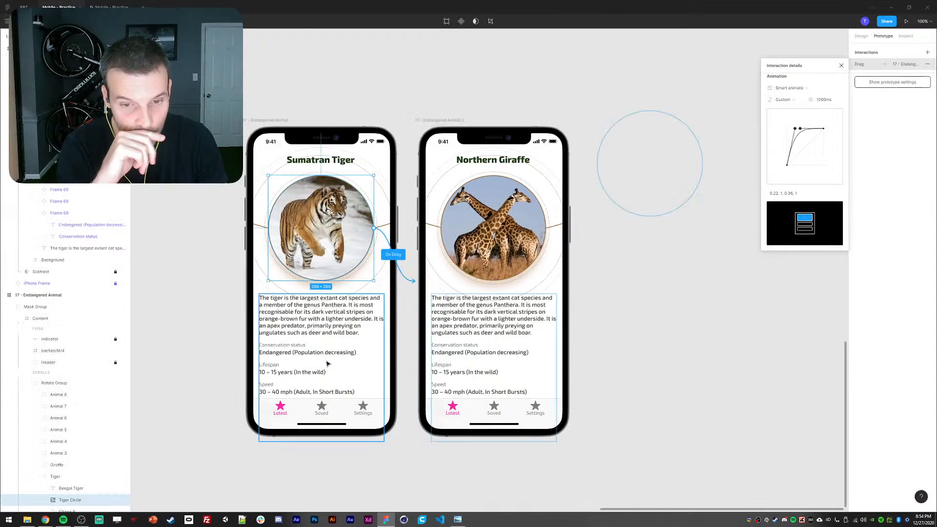
{"action": "left_click_drag", "start_coordinate": [328, 364], "coordinate": [338, 325]}
{"action": "left_click", "coordinate": [141, 486]}
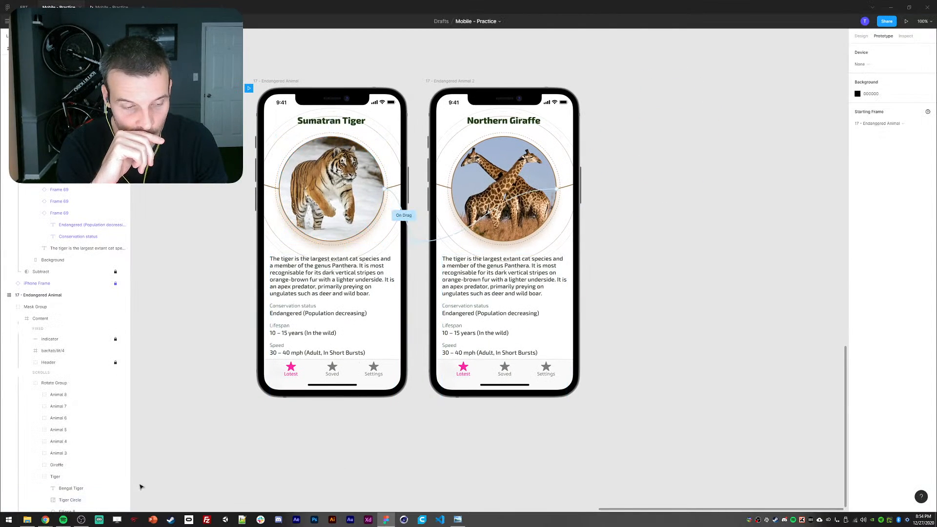
{"action": "left_click", "coordinate": [506, 255]}
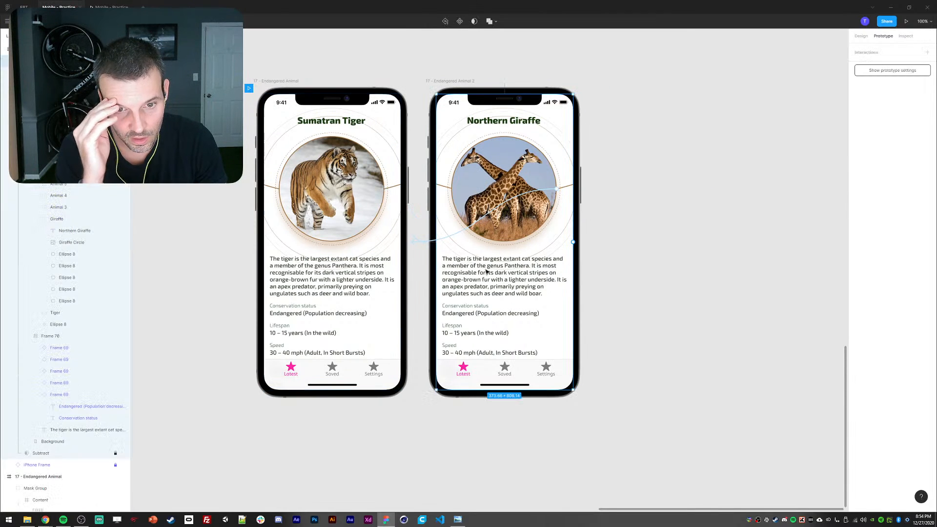
{"action": "left_click", "coordinate": [471, 298]}
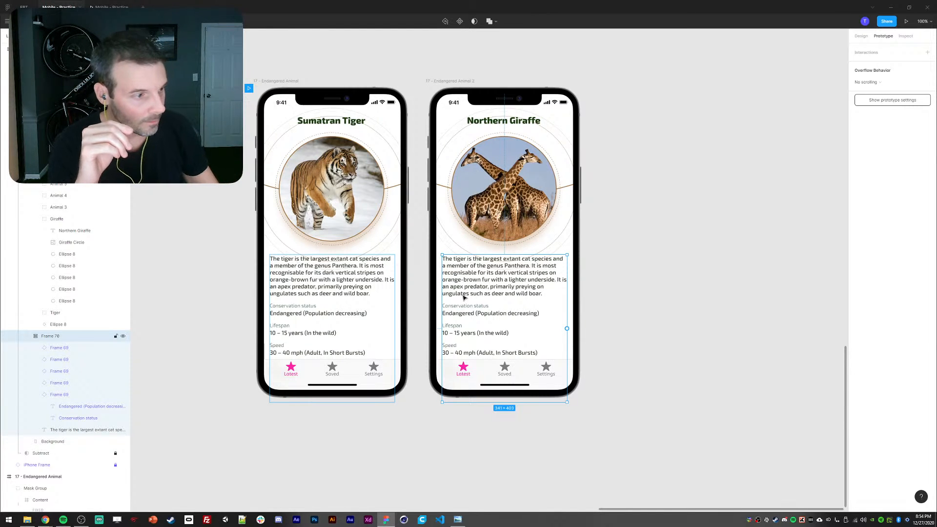
{"action": "left_click", "coordinate": [379, 446]}
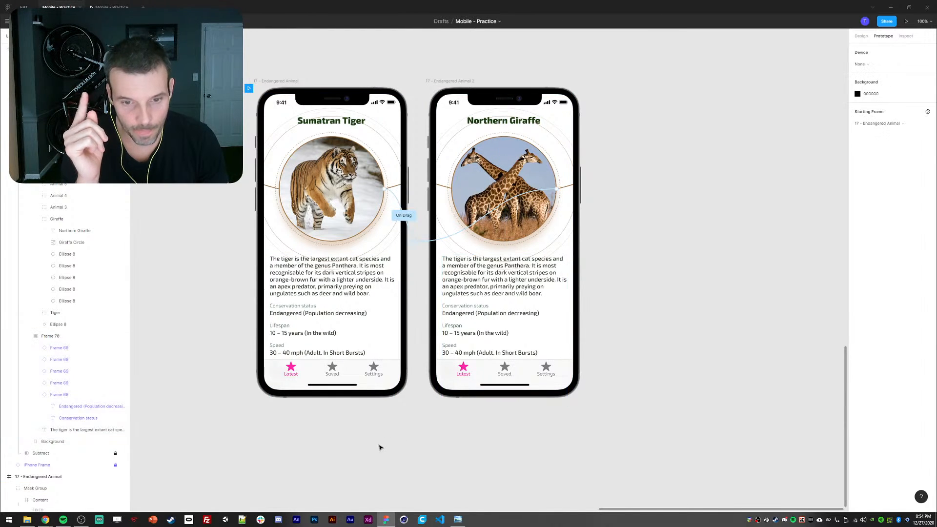
{"action": "left_click_drag", "start_coordinate": [379, 446], "coordinate": [395, 442]}
- Switch to Chrome, return to the earlier Google results for giraffe, and move the browser window off the design
{"action": "left_click", "coordinate": [46, 523]}
{"action": "left_click", "coordinate": [137, 485]}
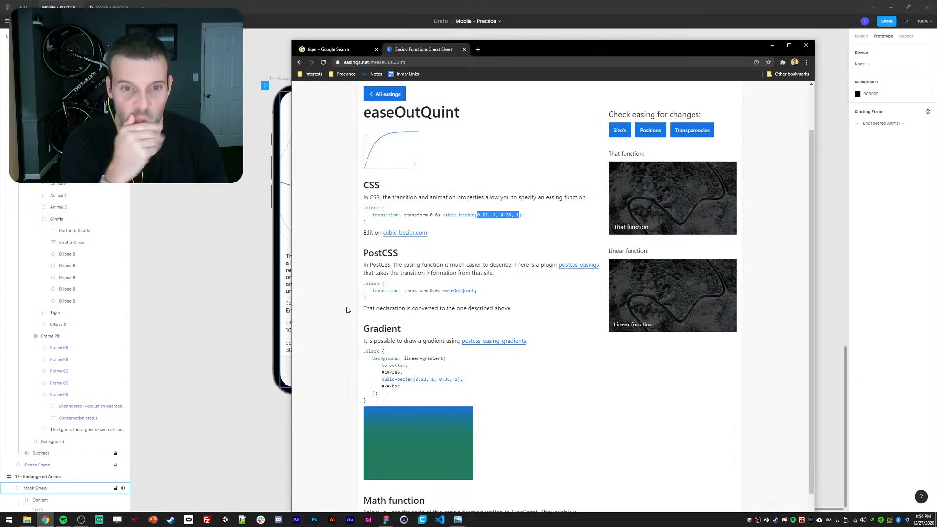
{"action": "key", "text": "ctrl+Tab"}
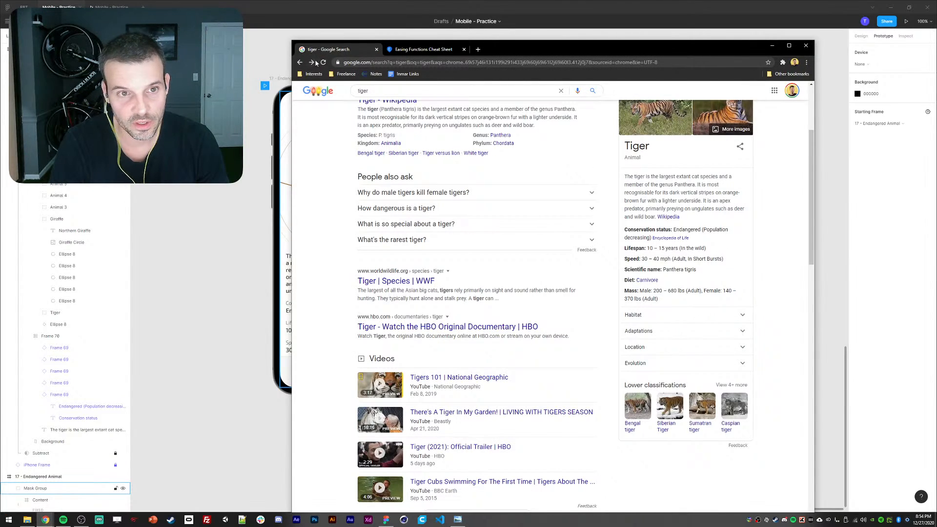
{"action": "right_click", "coordinate": [312, 63]}
{"action": "left_click", "coordinate": [326, 107]}
{"action": "scroll", "coordinate": [473, 293], "scroll_direction": "down", "scroll_amount": 3}
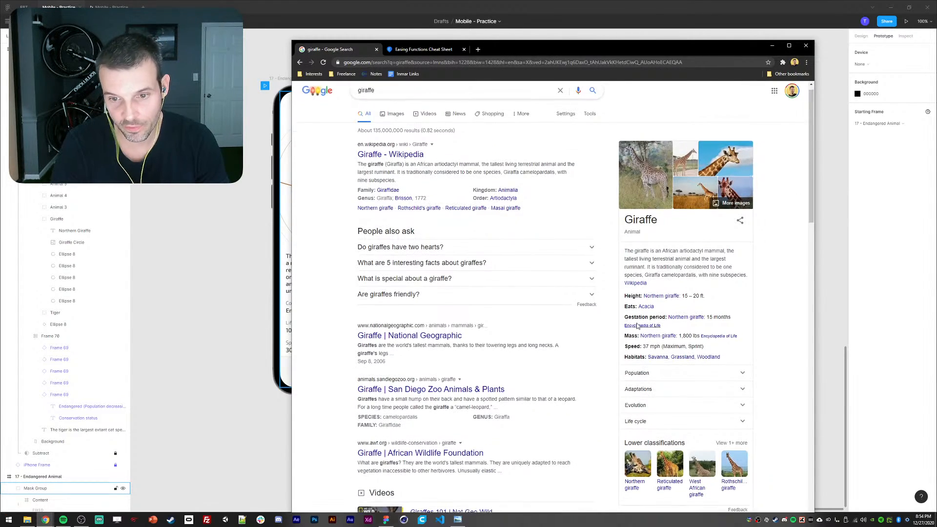
{"action": "left_click_drag", "start_coordinate": [586, 49], "coordinate": [0, 42]}
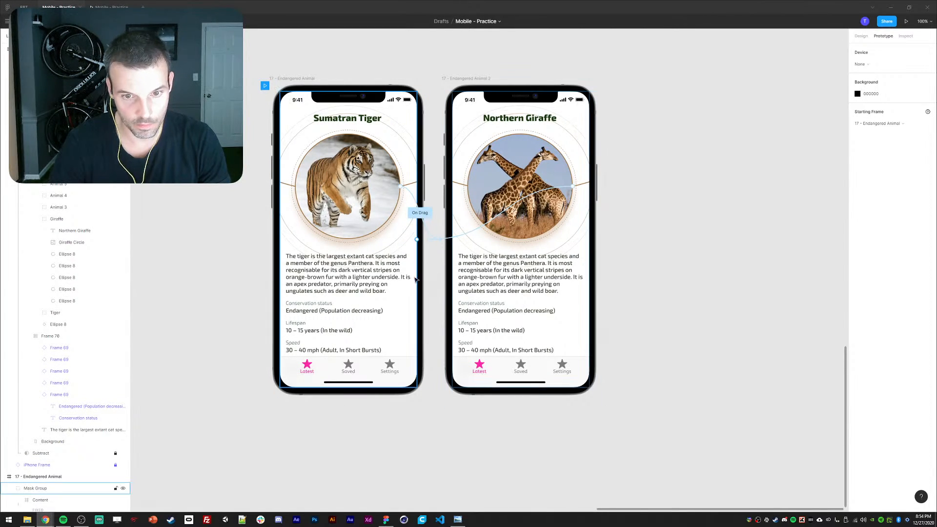
- Replace the Northern Giraffe screen's description with the paragraph from the search results beginning "The giraffe is an African artiodactyl mammal"
{"action": "left_click", "coordinate": [471, 274], "text": "ctrl"}
{"action": "left_click", "coordinate": [469, 291], "text": "ctrl"}
{"action": "type", "text": "The giraffe is an African artiodactyl mammal, the tallest living terrestrial animal and the largest ruminant. It is traditionally considered to be one species, Giraffa camelopardalis, with nine subspecies."}
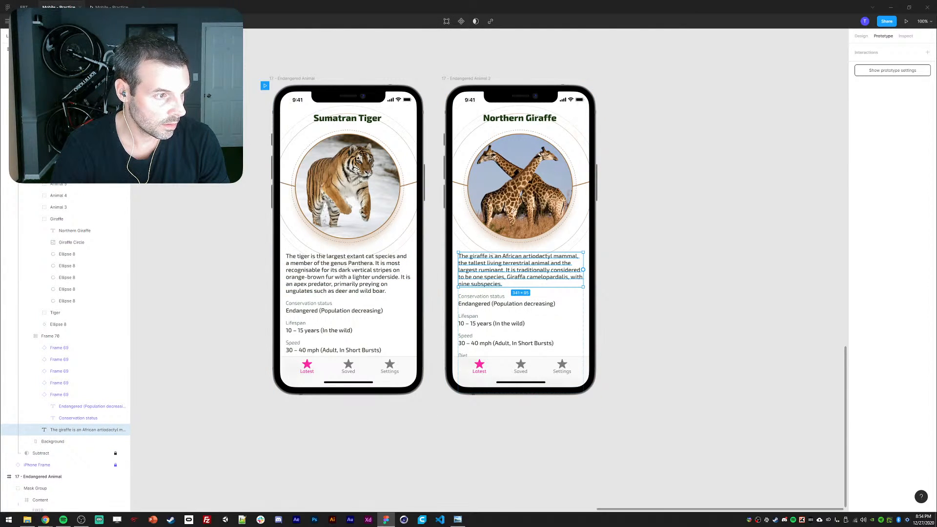
- Set the Speed value on the Northern Giraffe screen to "37 mph (Maximum, Sprint)"
{"action": "left_click", "coordinate": [509, 307], "text": "ctrl"}
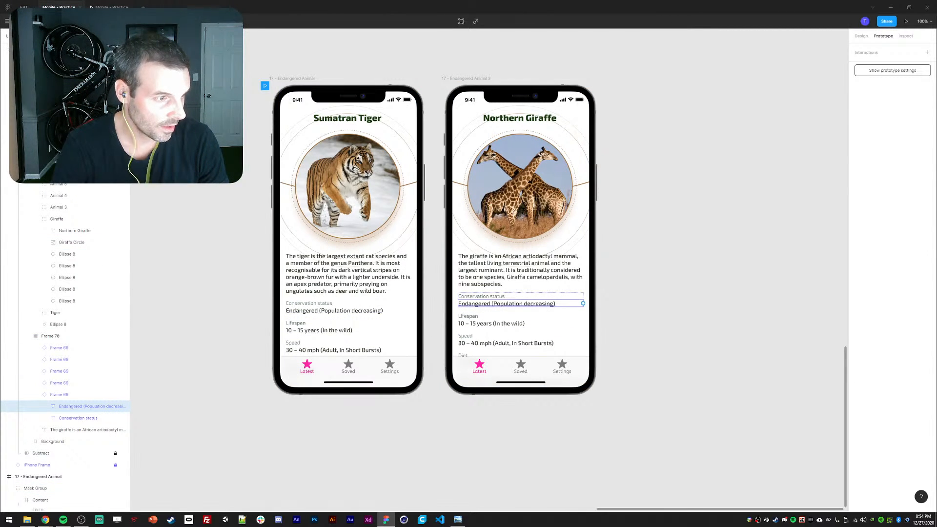
{"action": "key", "text": "Escape"}
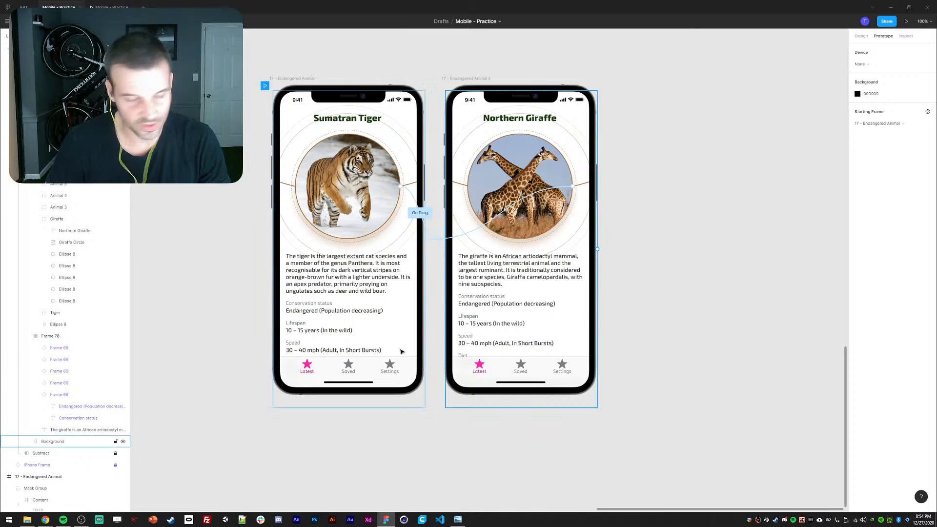
{"action": "key", "text": "alt+Tab"}
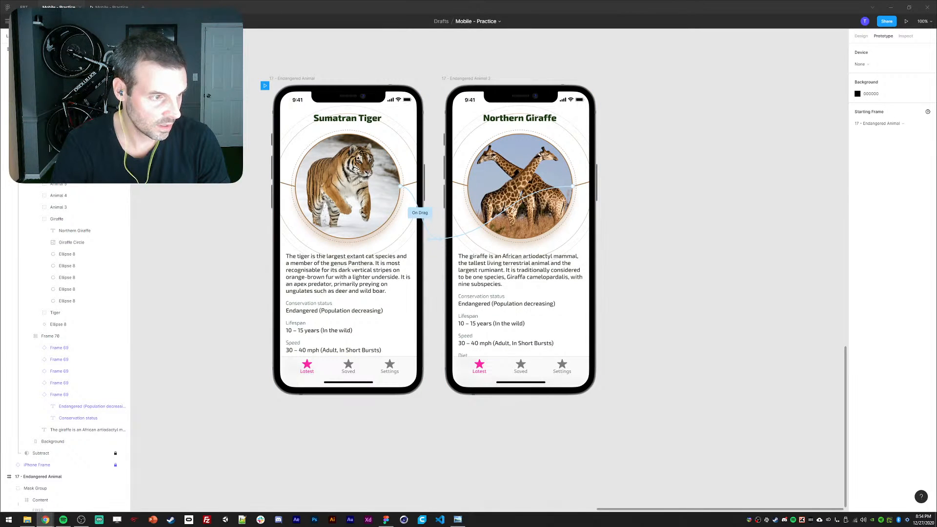
{"action": "left_click", "coordinate": [478, 348]}
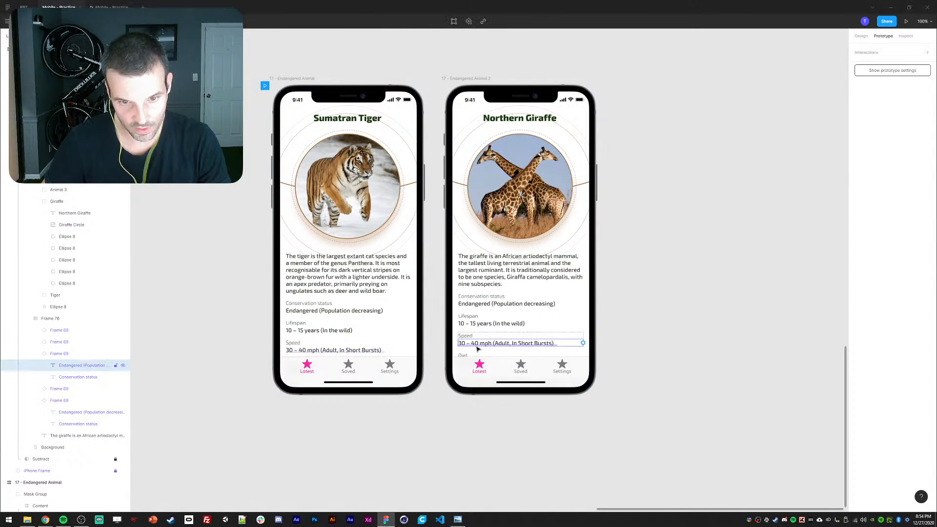
{"action": "type", "text": "37 mph (Maximum, Sprint)"}
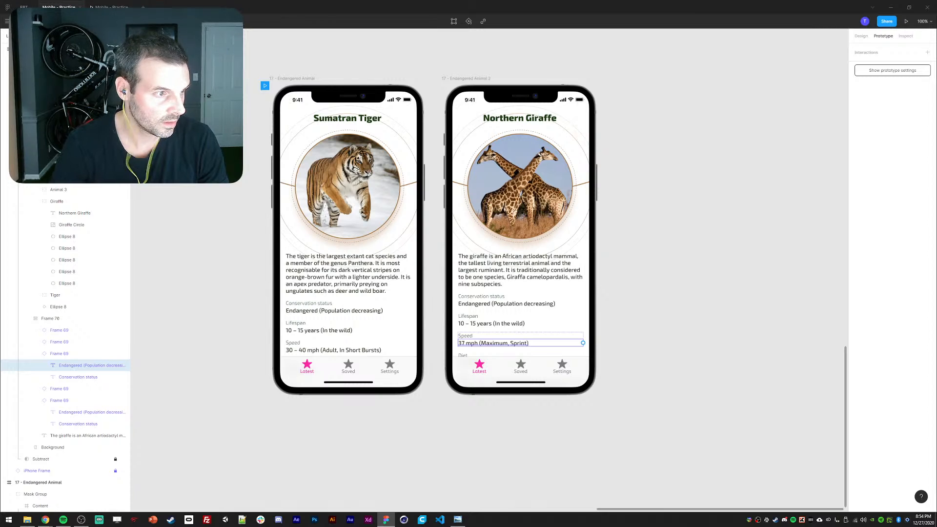
- Change the giraffe screen's Lifespan label to "Height" and its value to "Northern giraffe: 15 – 20 ft."
{"action": "left_click", "coordinate": [474, 319]}
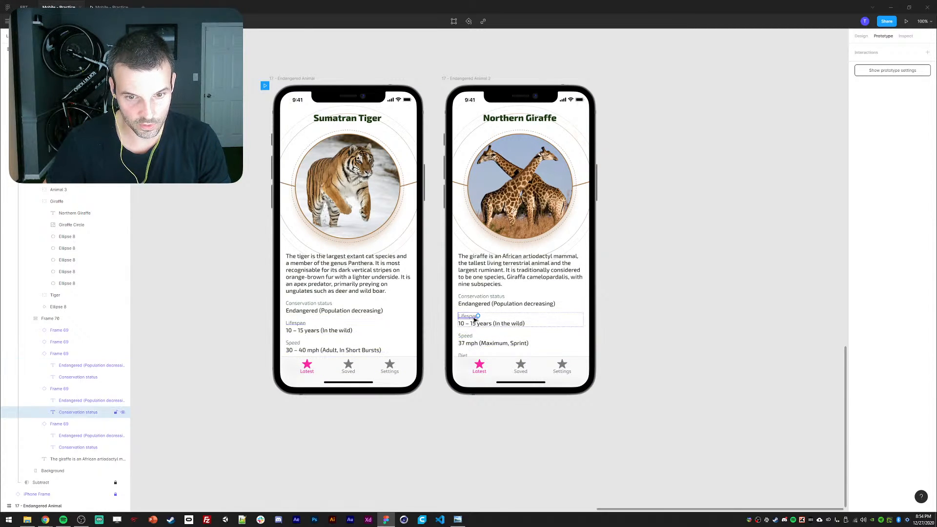
{"action": "type", "text": "Heigh"}
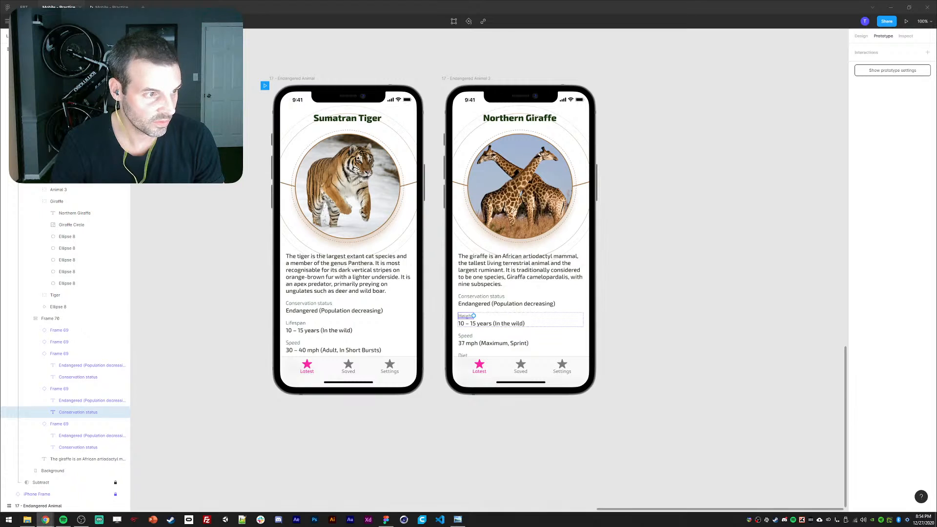
{"action": "type", "text": "t"}
{"action": "double_click", "coordinate": [500, 322]}
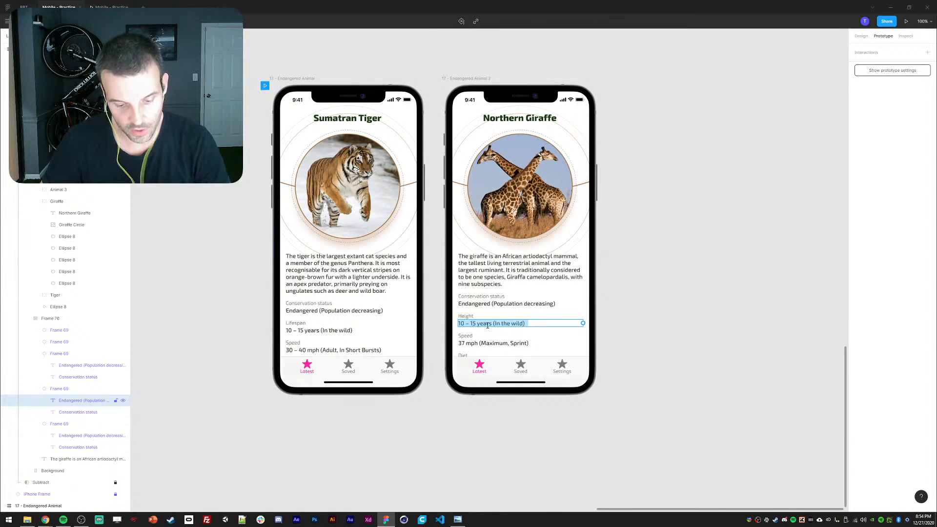
{"action": "type", "text": "Northern giraffe: 15 – 20 ft."}
{"action": "left_click", "coordinate": [508, 446]}
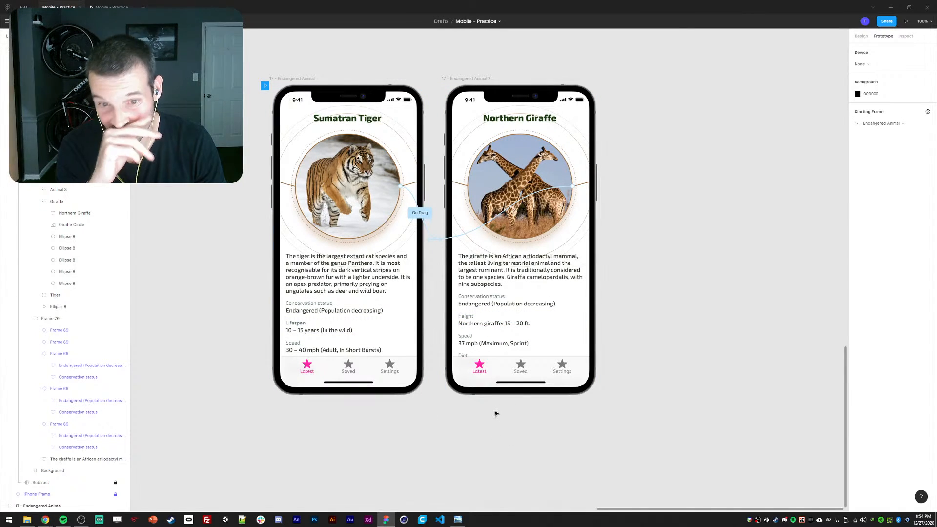
- Rename the text frames on the tiger and giraffe screens "Tiger Info" and "Giraffe Info"
{"action": "scroll", "coordinate": [381, 449], "scroll_direction": "left", "scroll_amount": 1}
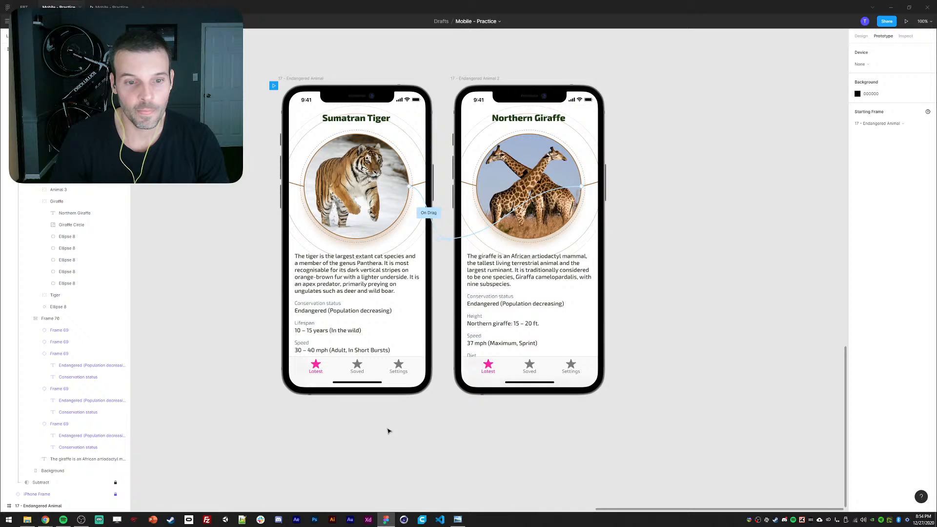
{"action": "left_click", "coordinate": [327, 288]}
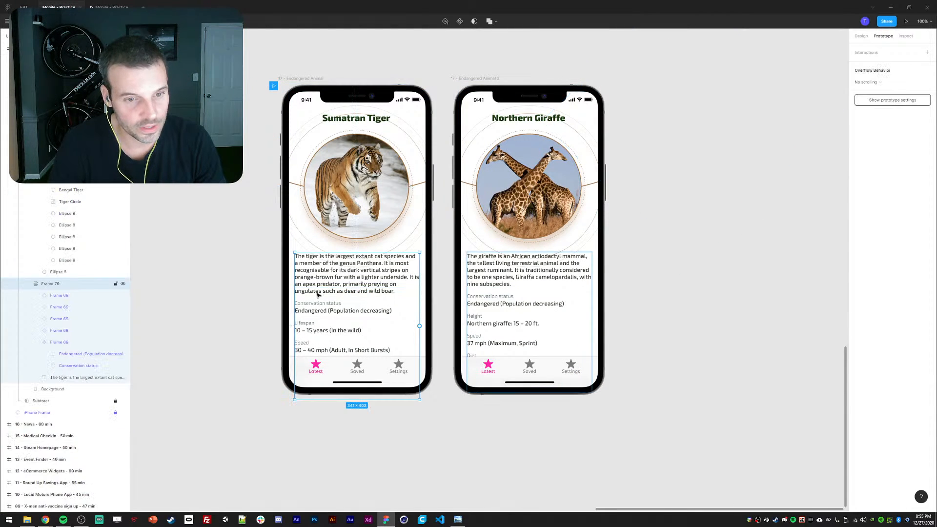
{"action": "left_click", "coordinate": [35, 342]}
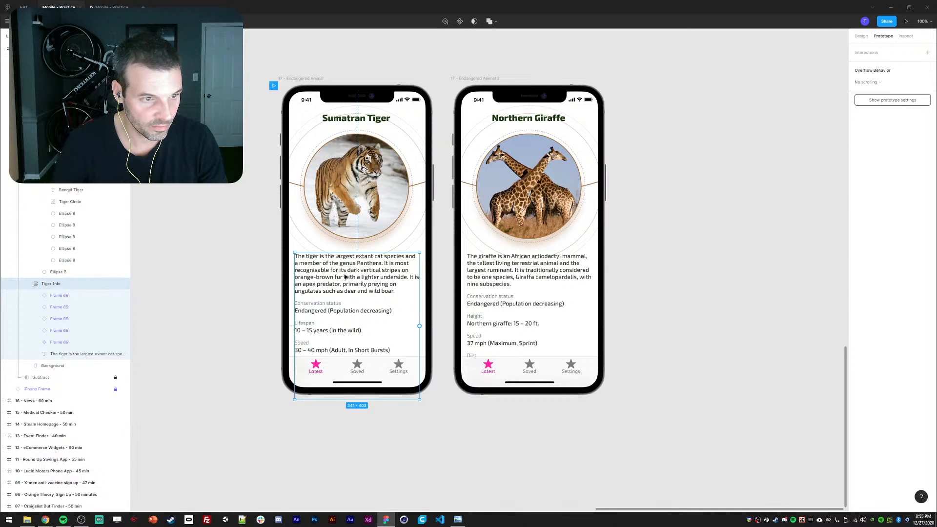
{"action": "double_click", "coordinate": [488, 283]}
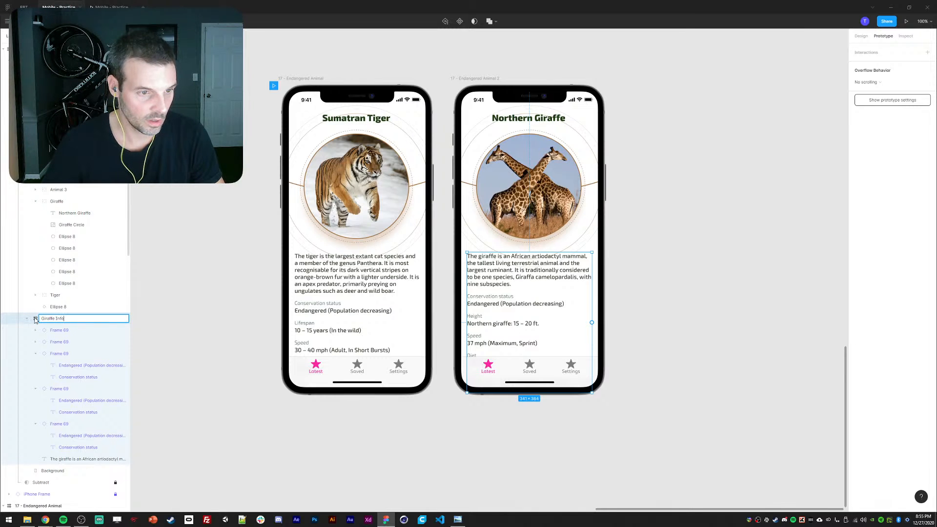
- Cut the Giraffe Info frame from the Northern Giraffe screen
{"action": "left_click", "coordinate": [27, 318]}
{"action": "key", "text": "Delete"}
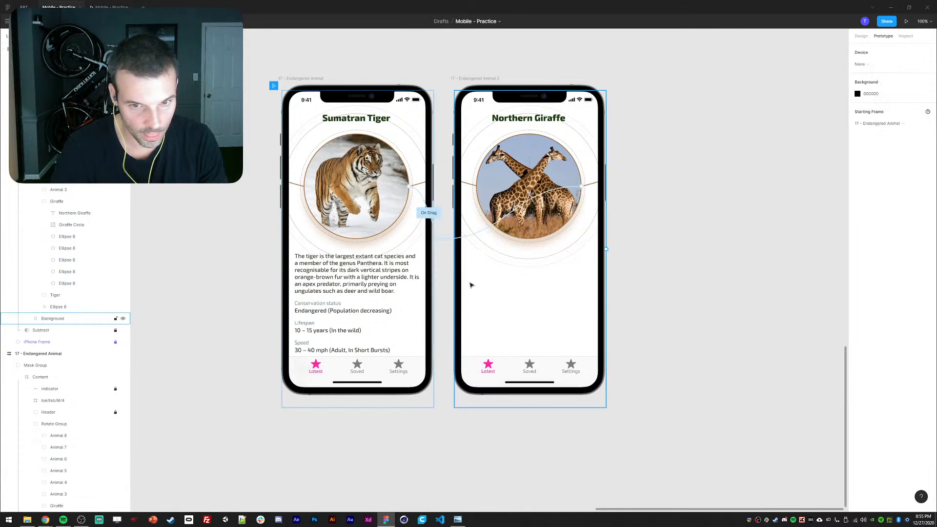
- Try to paste the Giraffe Info frame with Tiger Info selected on the Sumatran Tiger screen and move it out of that frame
{"action": "left_click", "coordinate": [338, 280]}
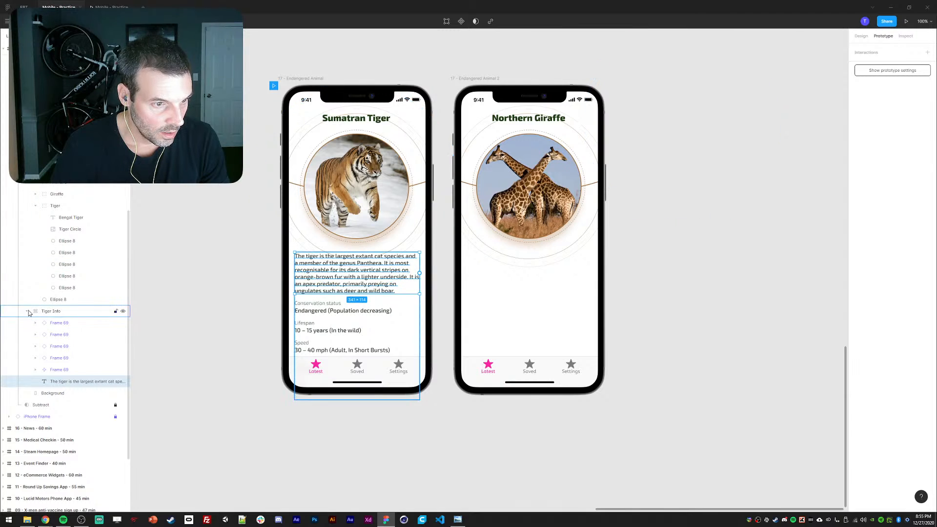
{"action": "left_click", "coordinate": [51, 311]}
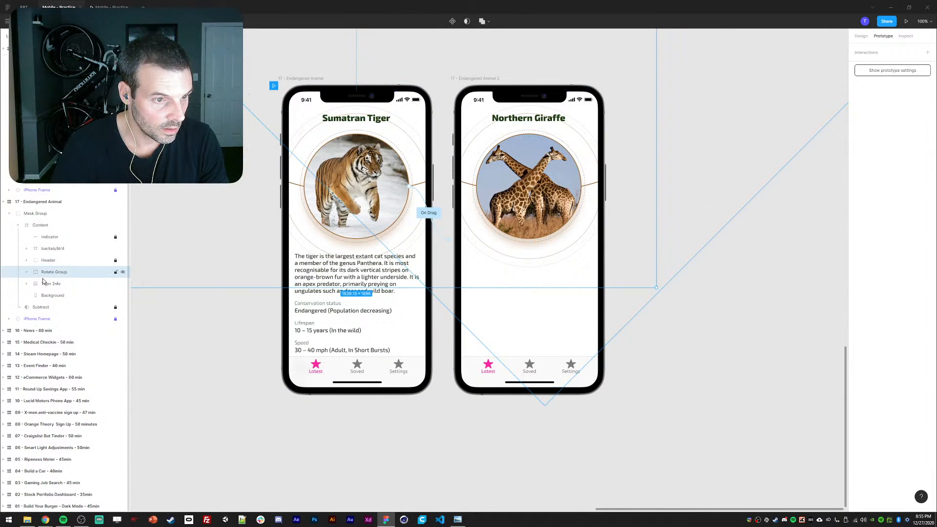
{"action": "key", "text": "ctrl+v"}
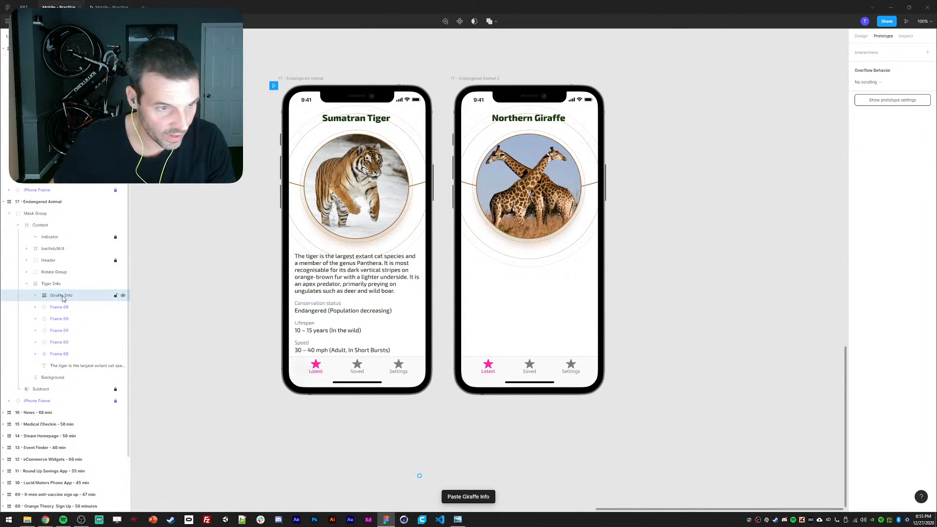
{"action": "left_click_drag", "start_coordinate": [55, 297], "coordinate": [50, 282]}
{"action": "key", "text": "ctrl+z"}
{"action": "key", "text": "ctrl+z"}
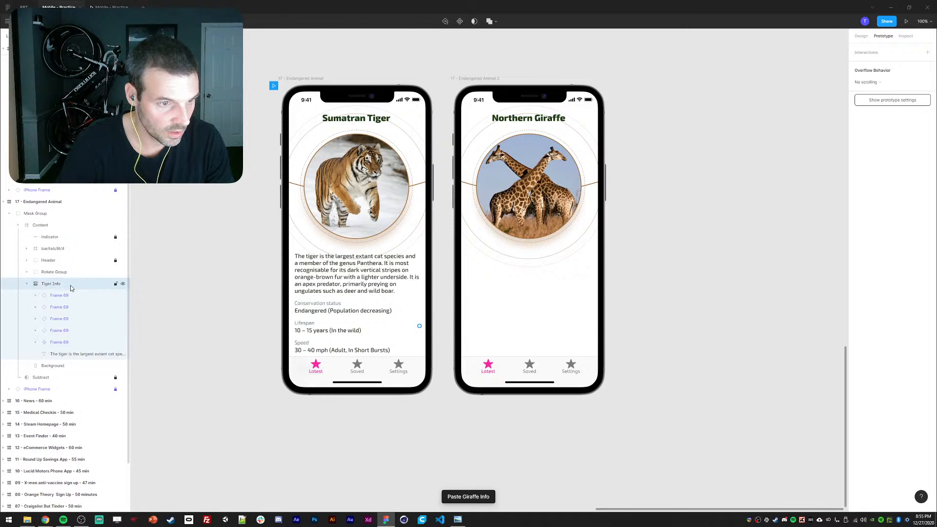
- Paste the Giraffe Info frame into the Sumatran Tiger screen's Content frame, directly above Rotate Group
{"action": "left_click", "coordinate": [42, 235]}
{"action": "key", "text": "ctrl+v"}
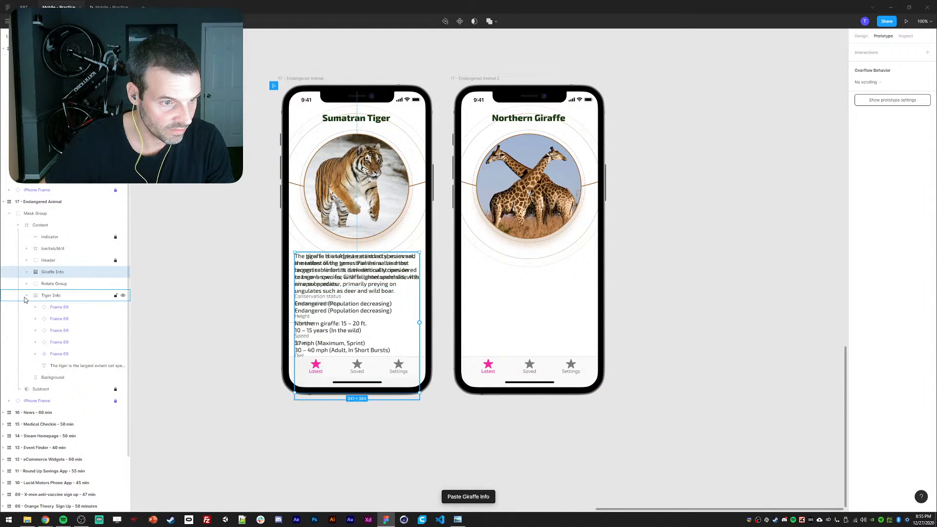
- Shift the Giraffe Info frame horizontally on the Sumatran Tiger screen until it sits at X -48
{"action": "left_click", "coordinate": [26, 296]}
{"action": "key", "text": "shift+Left"}
{"action": "key", "text": "shift+Left"}
{"action": "key", "text": "shift+Left"}
{"action": "key", "text": "shift+Left"}
{"action": "key", "text": "shift+Left"}
{"action": "key", "text": "shift+Left"}
{"action": "key", "text": "shift+Left"}
{"action": "key", "text": "shift+Left"}
{"action": "key", "text": "shift+Left"}
{"action": "key", "text": "shift+Left"}
{"action": "key", "text": "shift+Left"}
{"action": "key", "text": "shift+Left"}
{"action": "key", "text": "shift+Left"}
{"action": "key", "text": "shift+Left"}
{"action": "key", "text": "shift+Left"}
{"action": "key", "text": "shift+Left"}
{"action": "key", "text": "shift+Left"}
{"action": "key", "text": "shift+Left"}
{"action": "key", "text": "shift+Left"}
{"action": "key", "text": "shift+Left"}
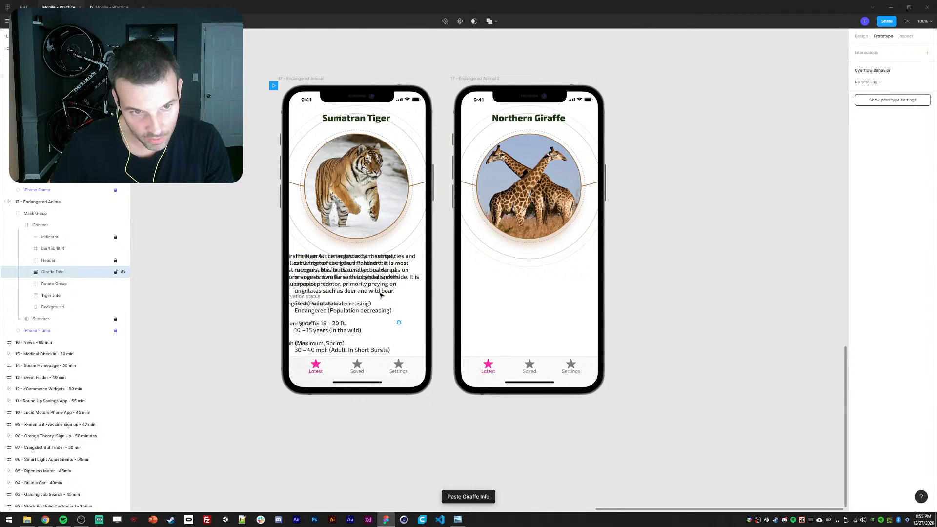
{"action": "key", "text": "shift+Left"}
{"action": "key", "text": "shift+Left"}
{"action": "key", "text": "shift+Left"}
{"action": "key", "text": "shift+Right"}
{"action": "key", "text": "shift+Right"}
{"action": "key", "text": "shift+Right"}
{"action": "key", "text": "shift+Right"}
{"action": "key", "text": "shift+Right"}
{"action": "key", "text": "shift+Right"}
{"action": "key", "text": "shift+Right"}
{"action": "key", "text": "shift+Right"}
{"action": "key", "text": "shift+Right"}
{"action": "key", "text": "shift+Right"}
{"action": "key", "text": "shift+Right"}
{"action": "key", "text": "shift+Right"}
{"action": "key", "text": "shift+Right"}
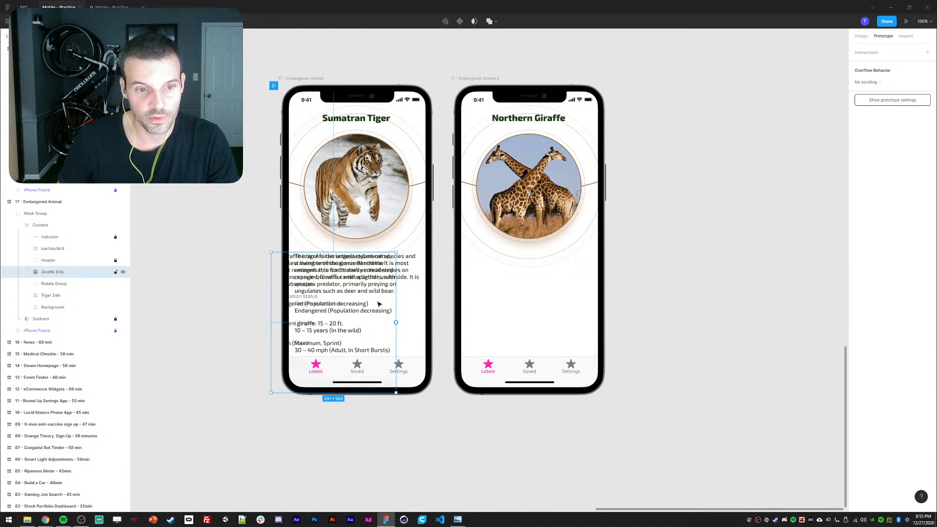
- Set the Giraffe Info frame's opacity to 0% on the Sumatran Tiger screen
{"action": "left_click", "coordinate": [863, 37]}
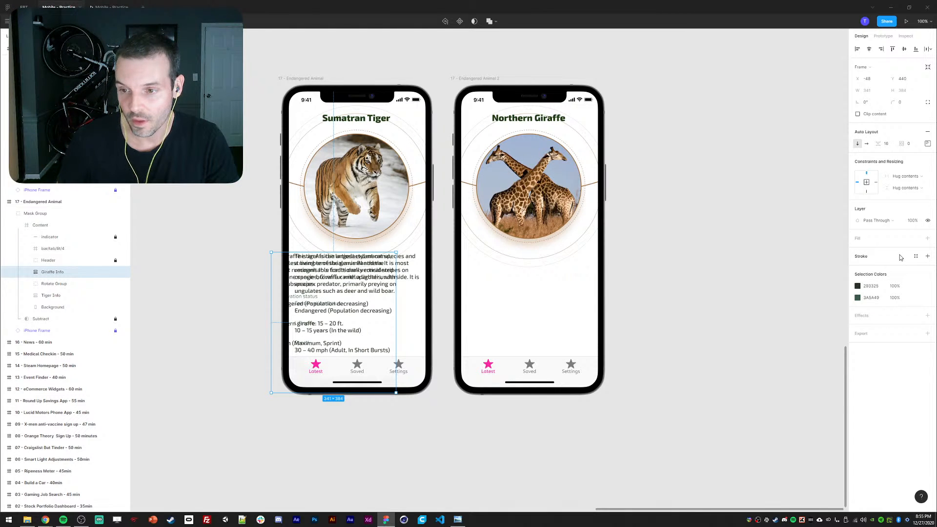
{"action": "key", "text": "0"}
{"action": "key", "text": "0"}
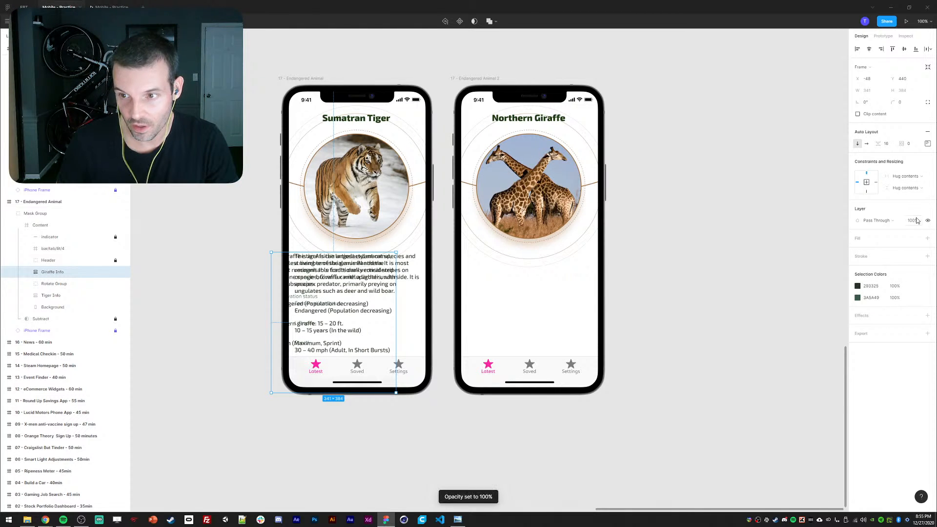
- Move the Giraffe Info layer below Rotate Group, directly above Tiger Info, and copy both info frames
{"action": "scroll", "coordinate": [110, 275], "scroll_direction": "up", "scroll_amount": 1}
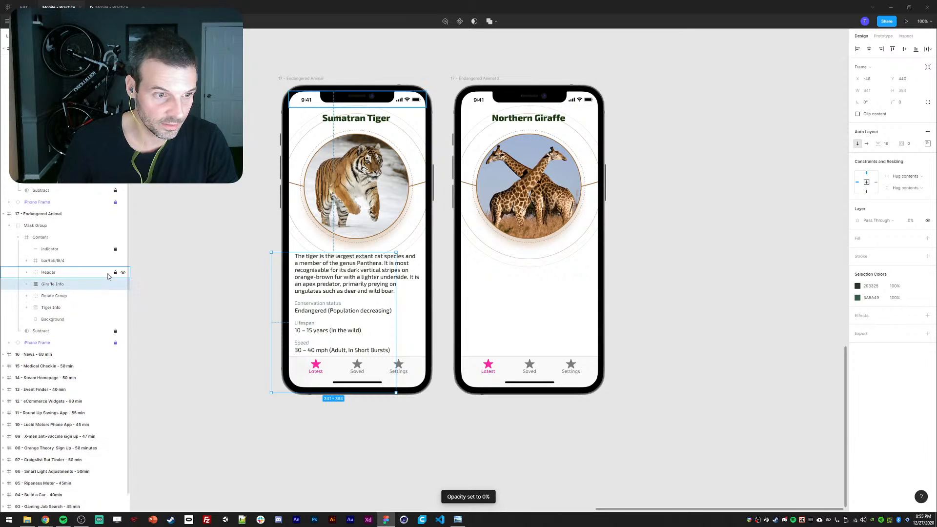
{"action": "left_click_drag", "start_coordinate": [50, 299], "coordinate": [51, 315]}
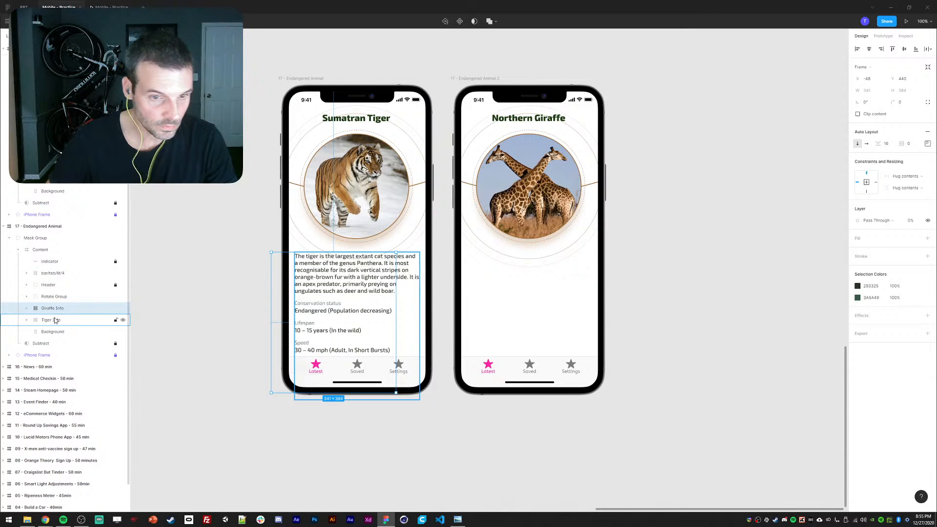
{"action": "left_click", "coordinate": [53, 321], "text": "shift"}
{"action": "key", "text": "ctrl+c"}
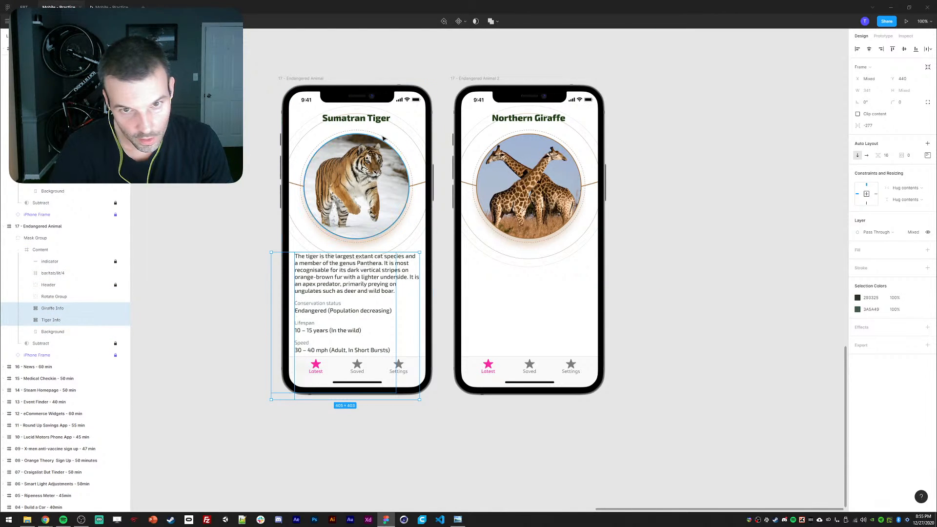
- Try to paste both info frames onto the Northern Giraffe screen's outer frame and move them into place
{"action": "left_click", "coordinate": [504, 295]}
{"action": "key", "text": "ctrl+v"}
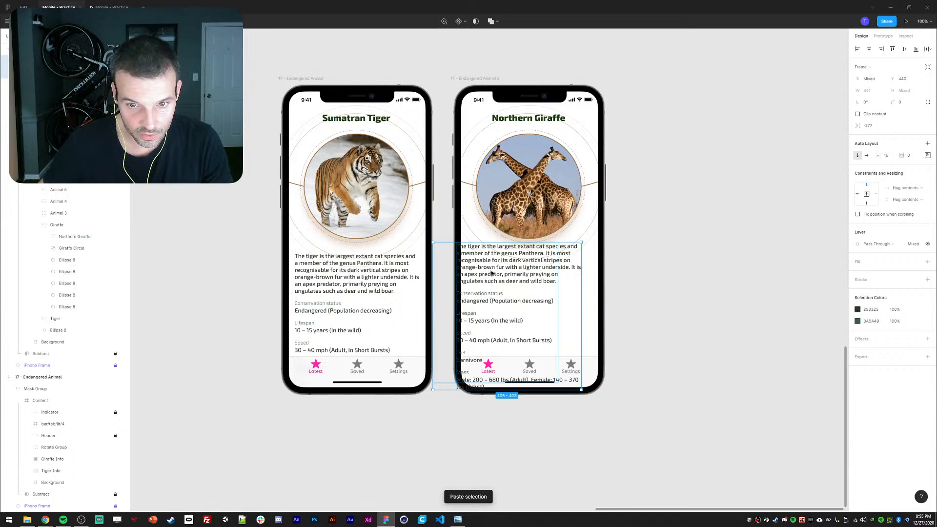
{"action": "left_click_drag", "start_coordinate": [495, 274], "coordinate": [508, 287]}
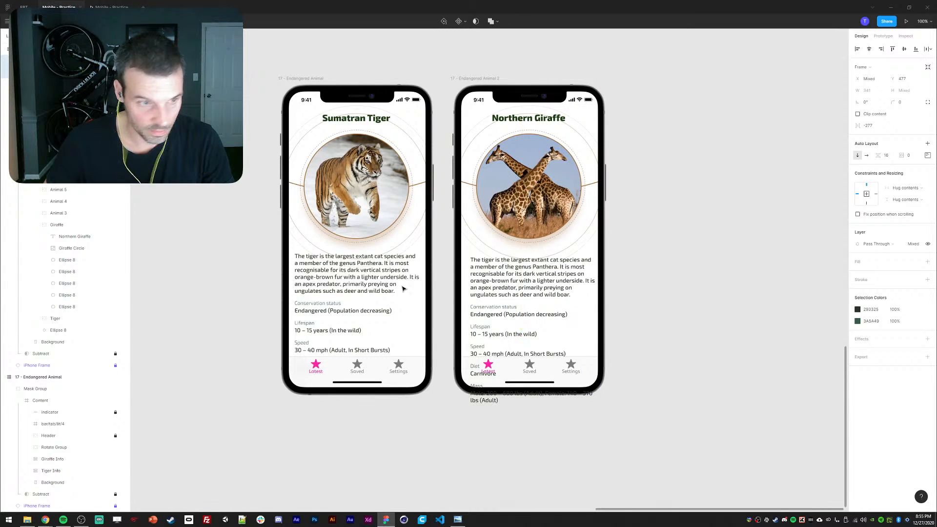
{"action": "key", "text": "ctrl+z"}
{"action": "key", "text": "ctrl+z"}
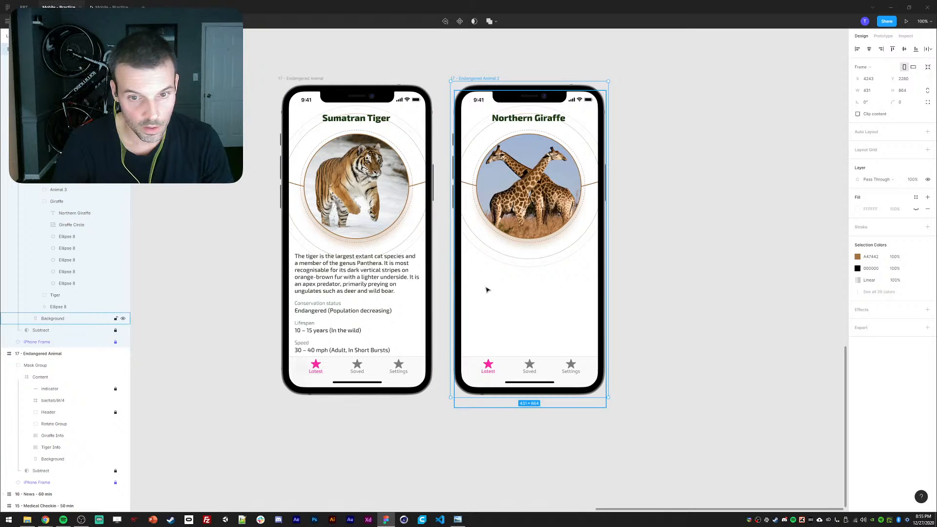
- Paste both info frames inside the Northern Giraffe screen's Content frame, next to its Rotate Group
{"action": "double_click", "coordinate": [503, 326]}
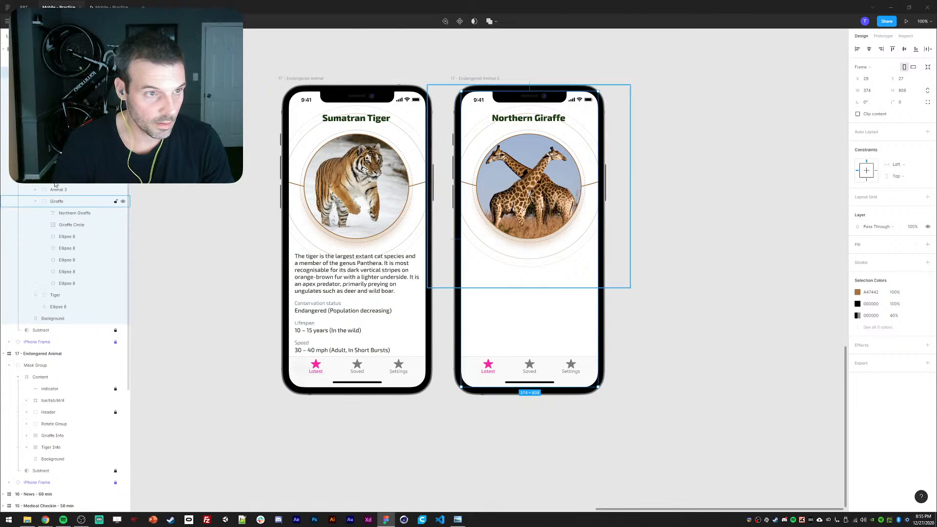
{"action": "left_click", "coordinate": [26, 119]}
{"action": "left_click", "coordinate": [54, 119]}
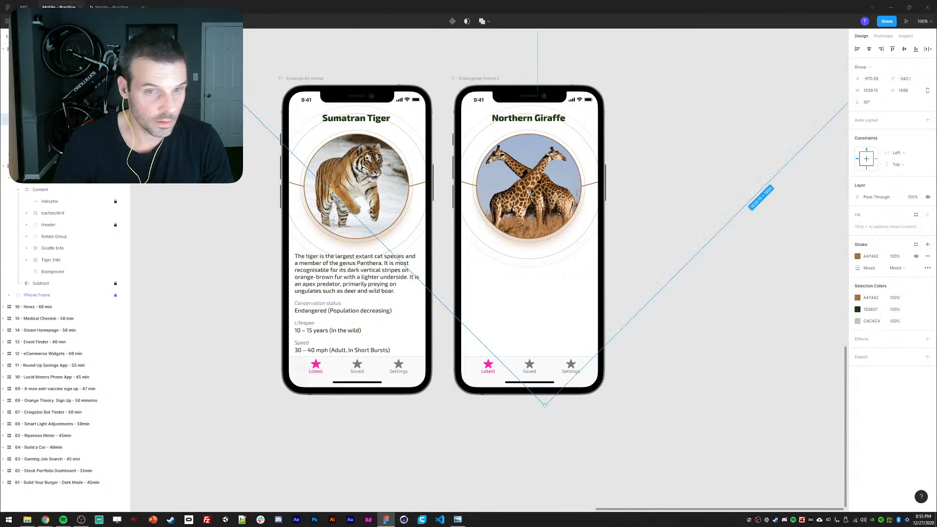
{"action": "key", "text": "ctrl+v"}
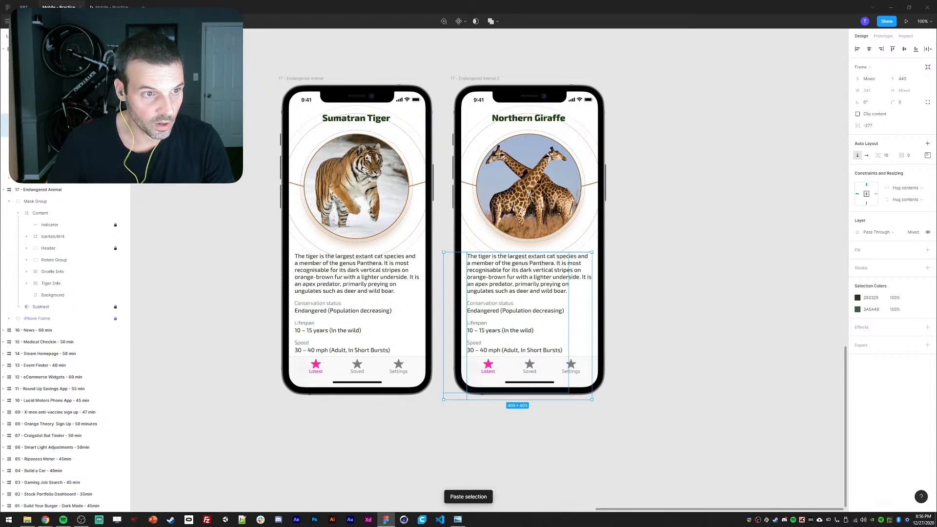
- On the Northern Giraffe screen, set Giraffe Info to 100% opacity at X 16 and Tiger Info to 0% opacity at X 48
{"action": "key", "text": "0"}
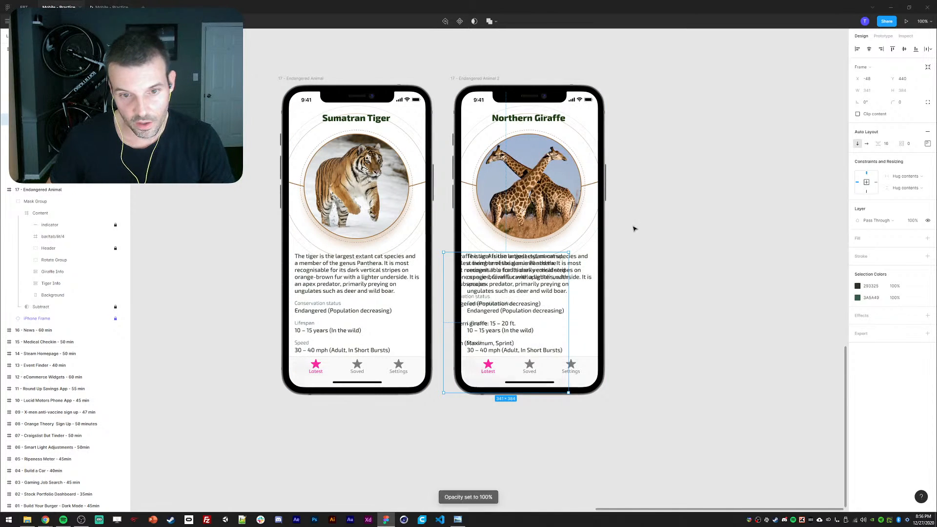
{"action": "left_click_drag", "start_coordinate": [481, 299], "coordinate": [512, 299]}
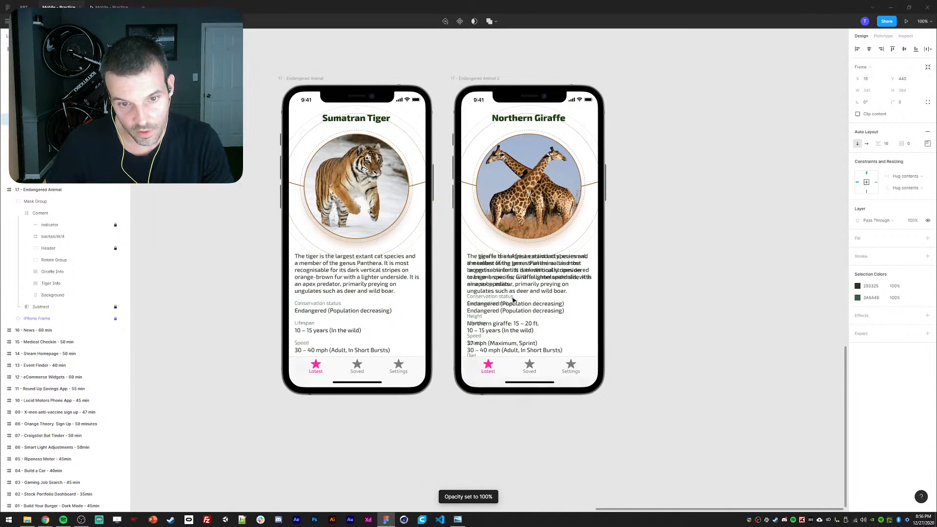
{"action": "key", "text": "0"}
{"action": "key", "text": "0"}
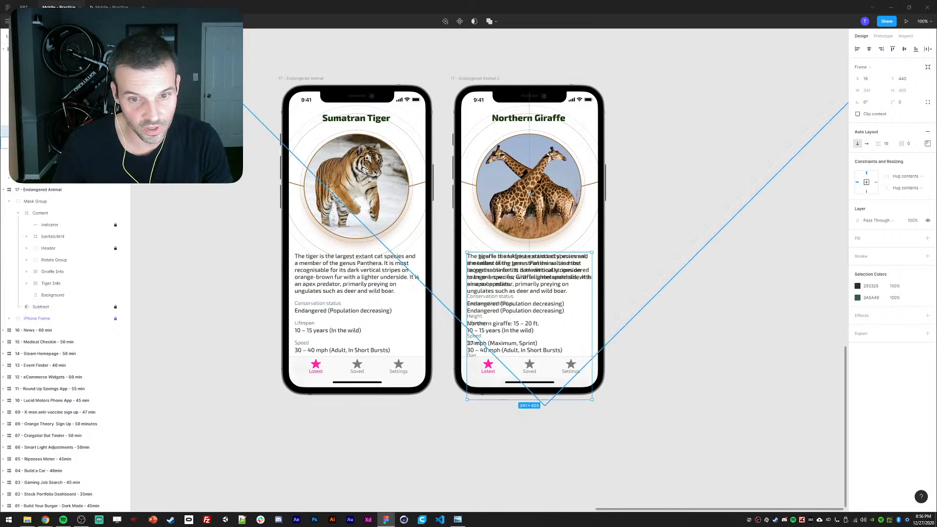
{"action": "left_click_drag", "start_coordinate": [518, 277], "coordinate": [529, 277]}
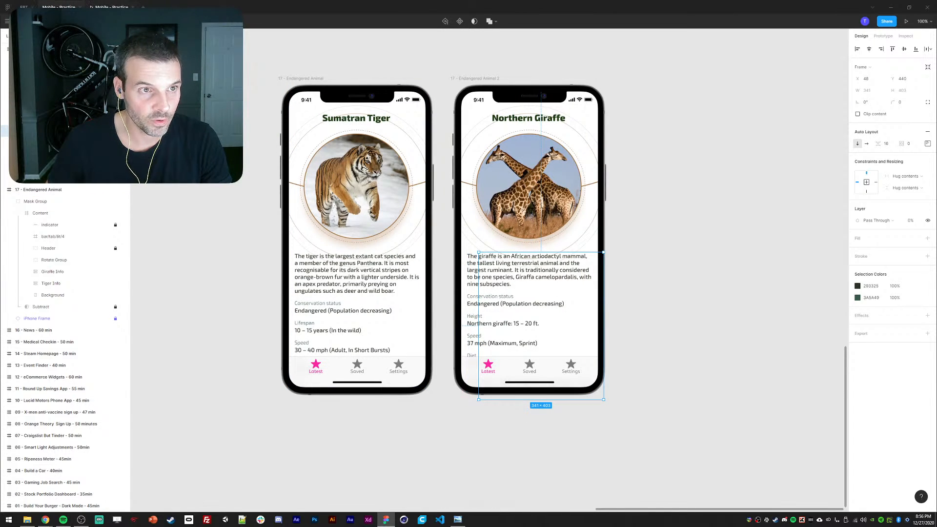
- Test the drag transition between the giraffe and tiger screens repeatedly in the running prototype, checking how the info texts animate
{"action": "left_click", "coordinate": [112, 8]}
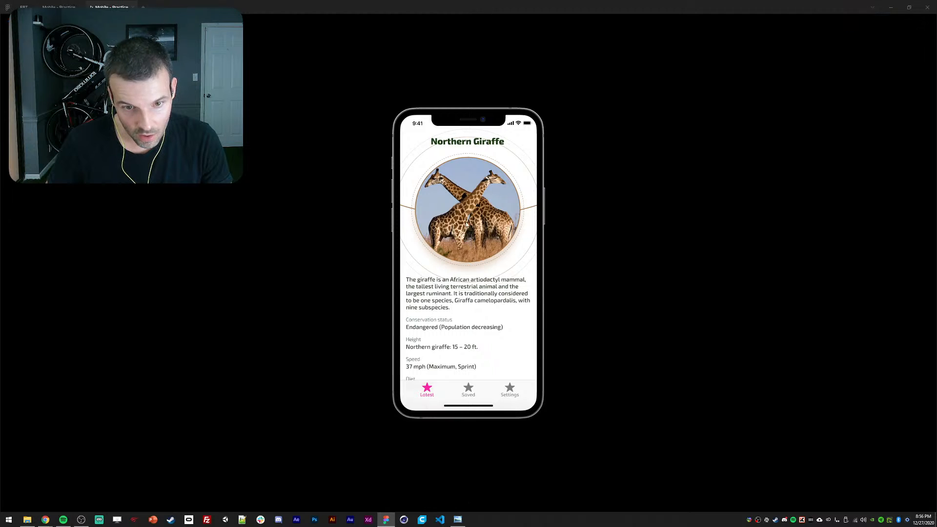
{"action": "left_click", "coordinate": [494, 222]}
{"action": "left_click_drag", "start_coordinate": [433, 223], "coordinate": [630, 204]}
{"action": "left_click_drag", "start_coordinate": [512, 210], "coordinate": [371, 226]}
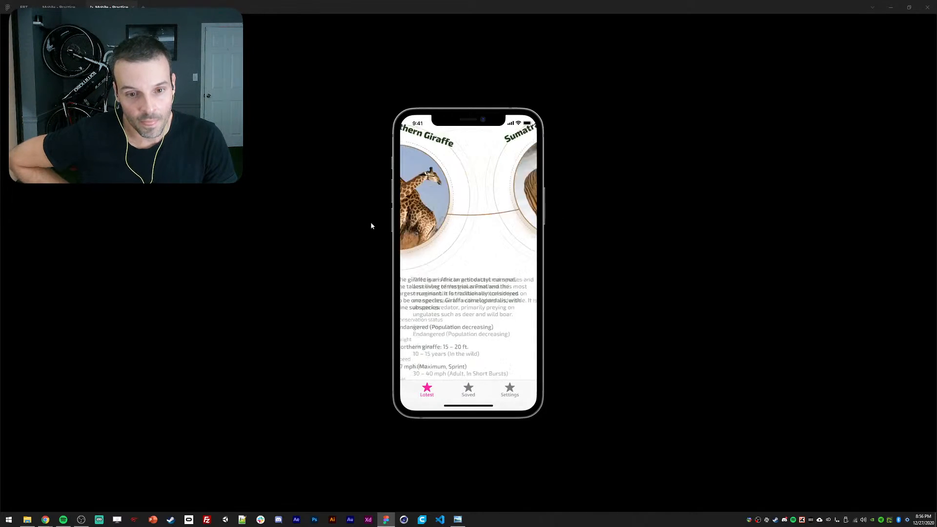
{"action": "left_click_drag", "start_coordinate": [510, 226], "coordinate": [321, 203]}
{"action": "left_click_drag", "start_coordinate": [430, 227], "coordinate": [609, 210]}
{"action": "left_click_drag", "start_coordinate": [510, 224], "coordinate": [307, 229]}
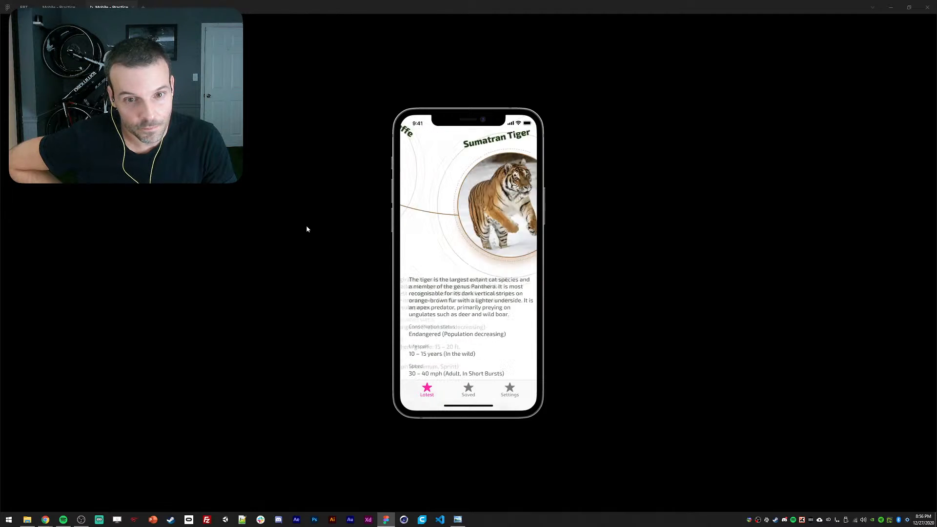
- Set the overflow behavior of the Northern Giraffe screen's Content frame to Vertical scrolling
{"action": "left_click", "coordinate": [59, 6]}
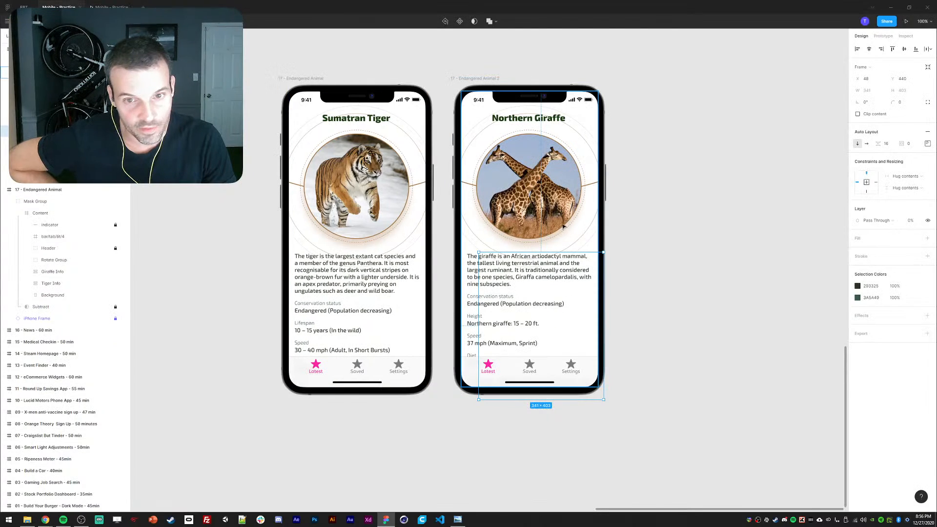
{"action": "left_click", "coordinate": [494, 213]}
{"action": "left_click", "coordinate": [883, 36]}
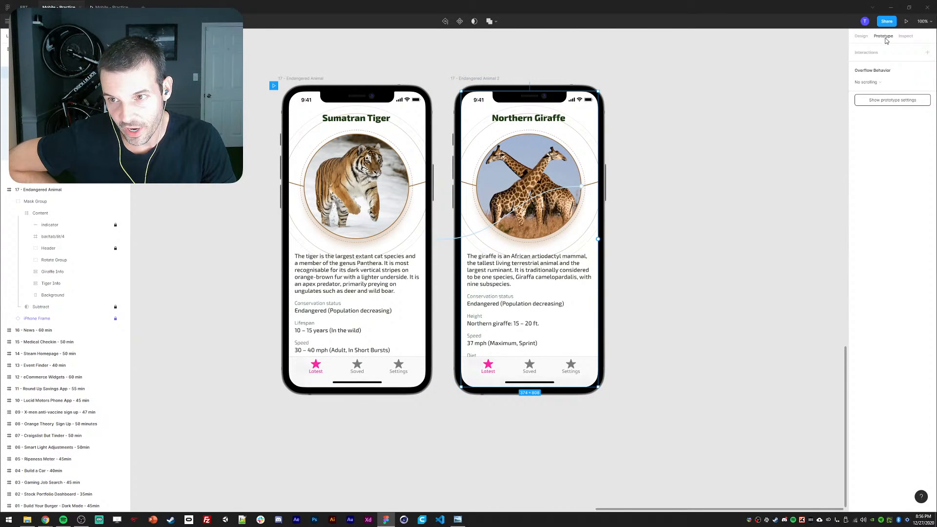
{"action": "left_click", "coordinate": [867, 85]}
{"action": "left_click", "coordinate": [870, 99]}
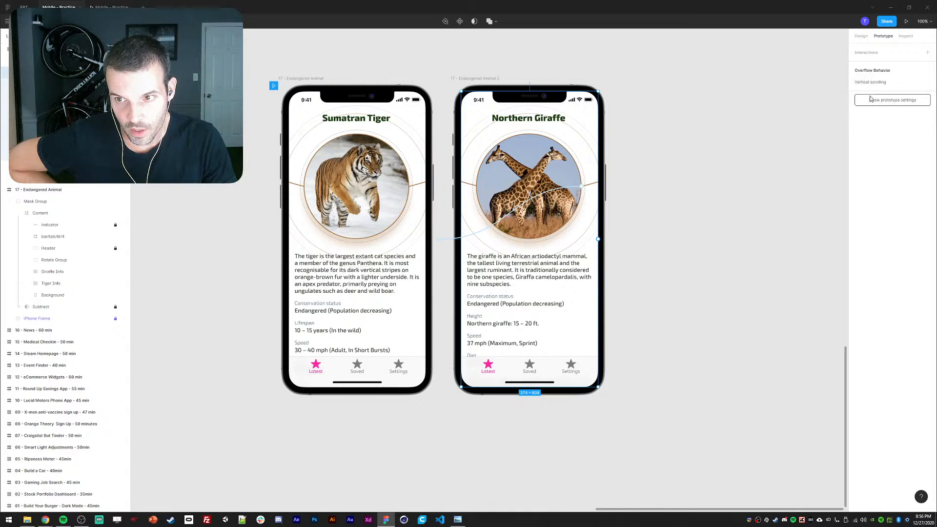
- Test vertical scrolling and dragging on the Northern Giraffe screen in the running prototype
{"action": "left_click", "coordinate": [119, 6]}
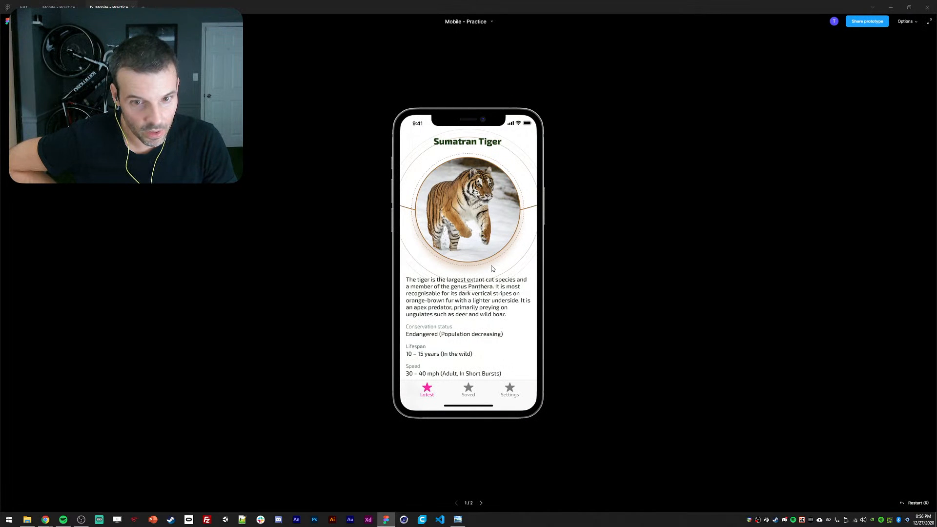
{"action": "left_click", "coordinate": [456, 296]}
{"action": "left_click", "coordinate": [422, 231]}
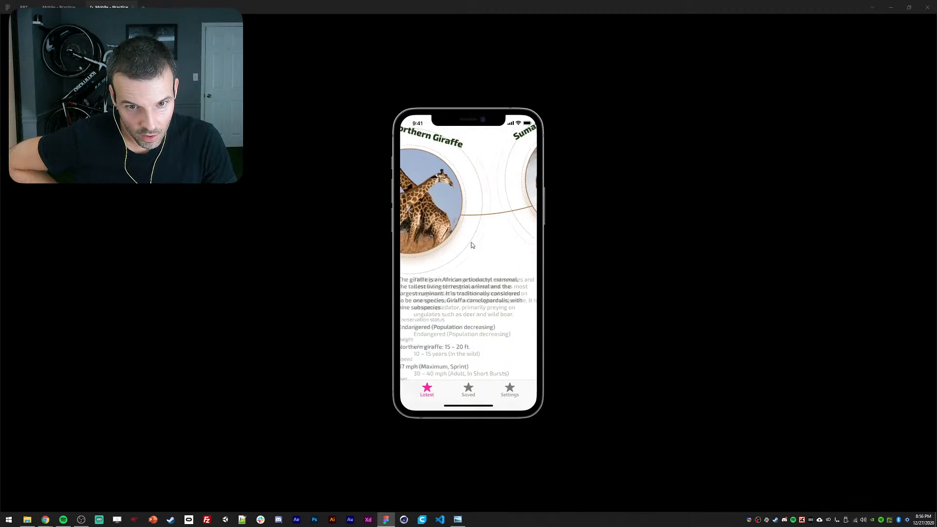
{"action": "scroll", "coordinate": [438, 271], "scroll_direction": "down", "scroll_amount": 1}
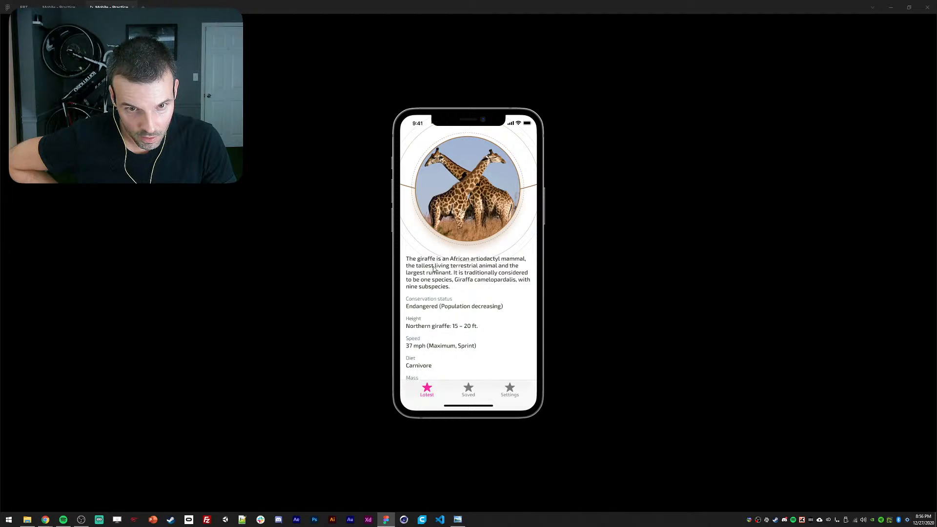
{"action": "scroll", "coordinate": [434, 268], "scroll_direction": "up", "scroll_amount": 3}
{"action": "scroll", "coordinate": [424, 209], "scroll_direction": "down", "scroll_amount": 3}
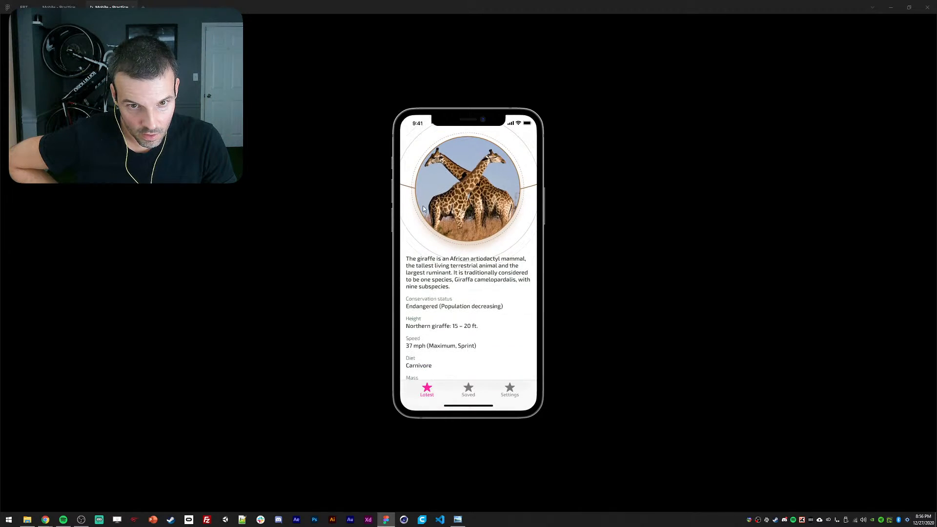
{"action": "left_click_drag", "start_coordinate": [456, 197], "coordinate": [401, 200]}
{"action": "mouse_move", "coordinate": [449, 259]}
{"action": "left_mouse_down"}
{"action": "mouse_move", "coordinate": [453, 323]}
{"action": "mouse_move", "coordinate": [447, 246]}
{"action": "left_mouse_up"}
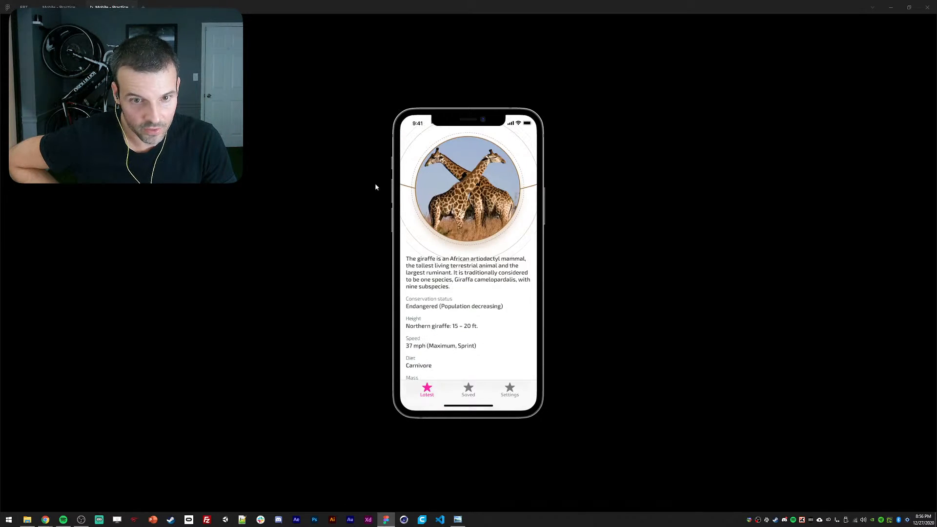
- Set the Northern Giraffe Content frame's overflow behavior back to No scrolling
{"action": "left_click", "coordinate": [58, 6]}
{"action": "left_click", "coordinate": [867, 83]}
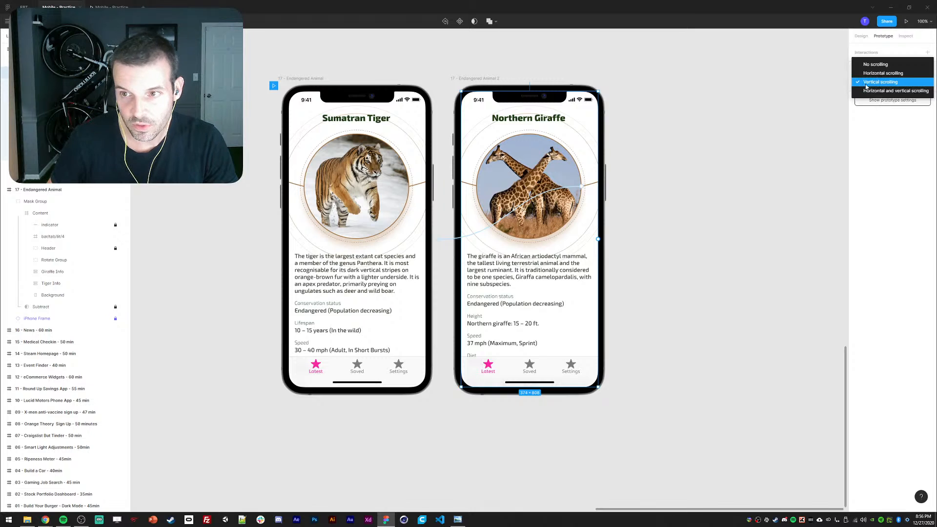
{"action": "left_click", "coordinate": [875, 64]}
- Try to nudge the Northern Giraffe screen's Content frame upward and undo the move
{"action": "left_click", "coordinate": [503, 283]}
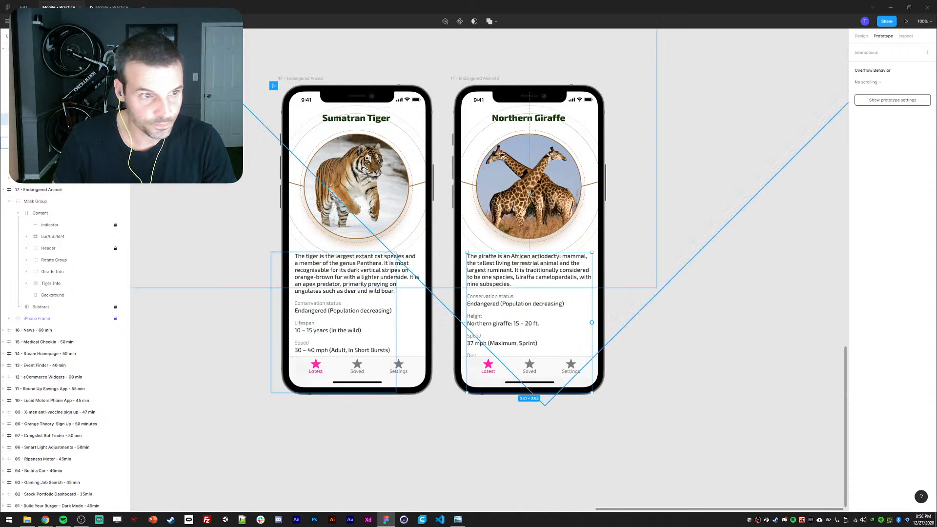
{"action": "left_click", "coordinate": [40, 72]}
{"action": "key", "text": "shift+Up"}
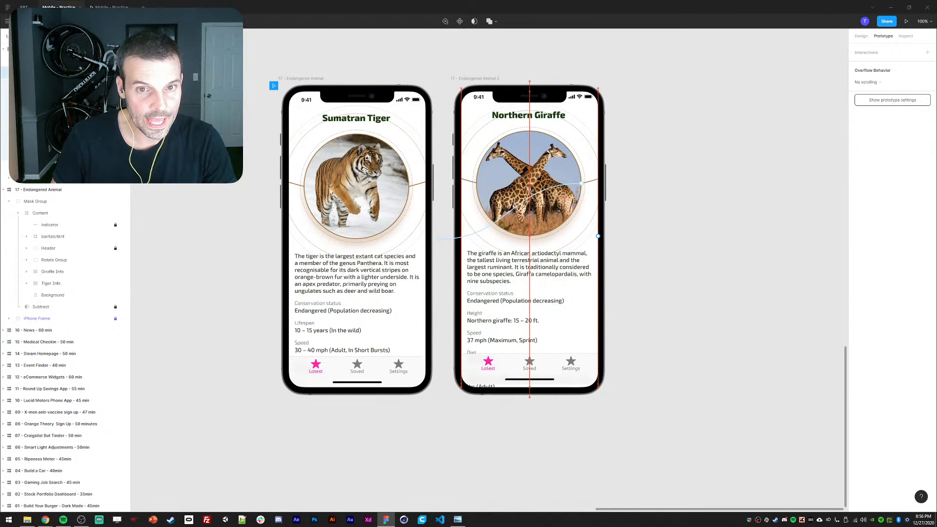
{"action": "key", "text": "ctrl+z"}
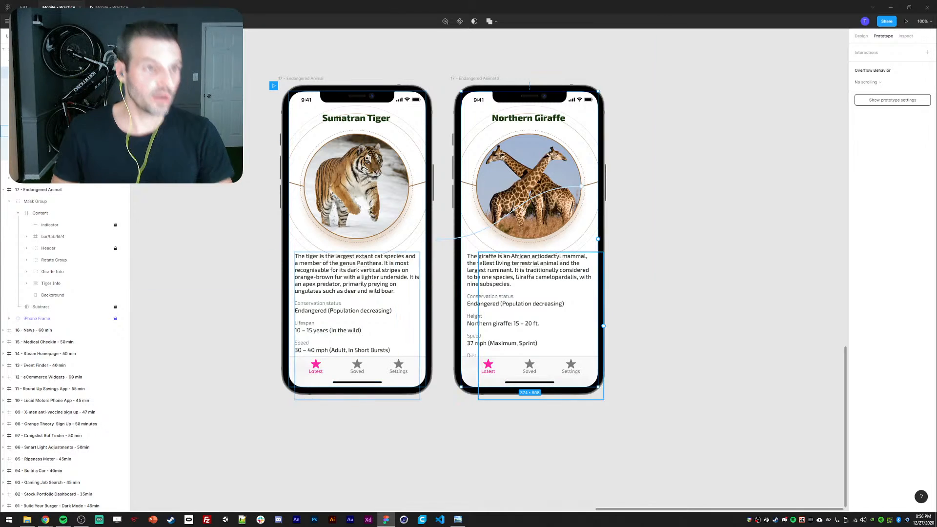
- Examine the design and prototype settings of the Northern Giraffe screen's Indicator, tab bar and Header layers
{"action": "left_click", "coordinate": [50, 84]}
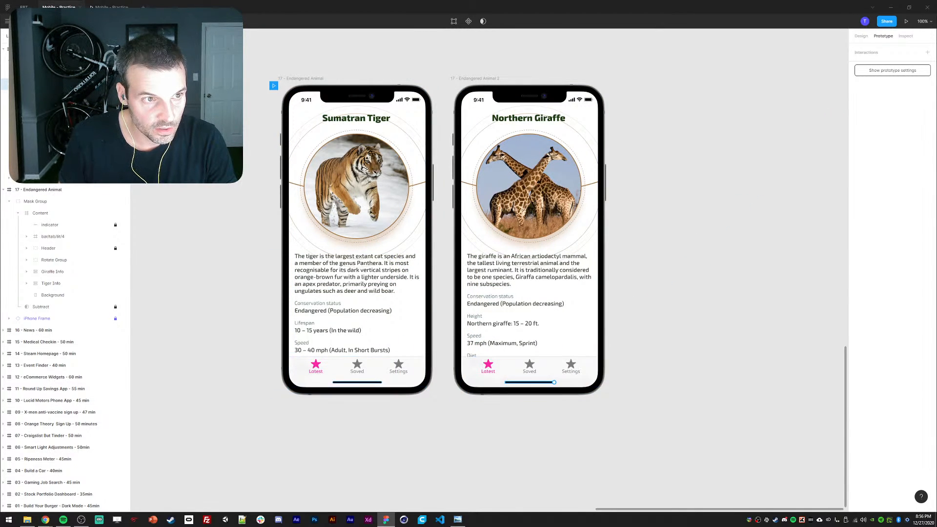
{"action": "left_click", "coordinate": [52, 96], "text": "shift"}
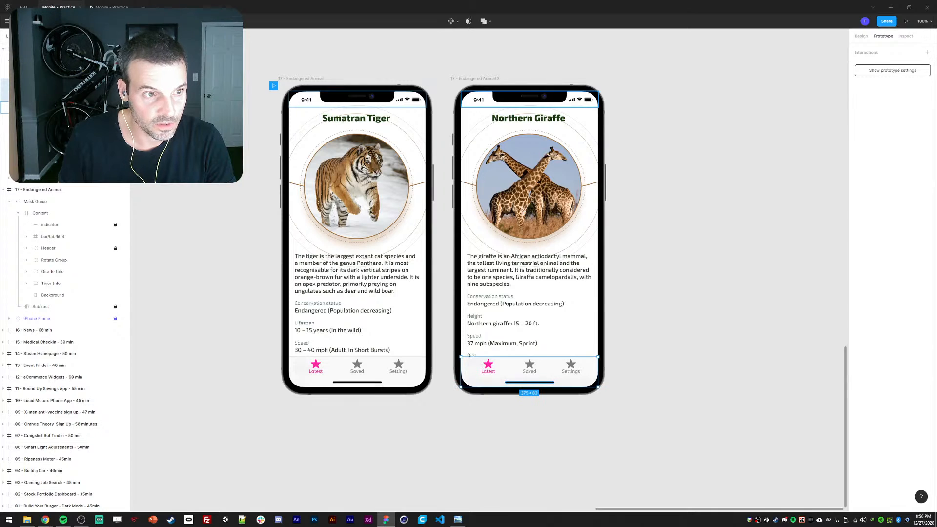
{"action": "left_click", "coordinate": [50, 107], "text": "shift"}
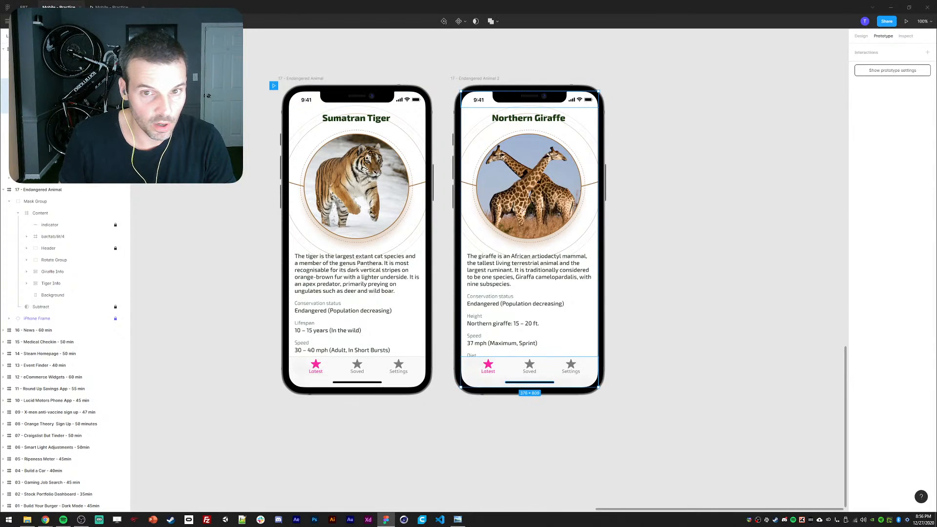
{"action": "left_click", "coordinate": [862, 35]}
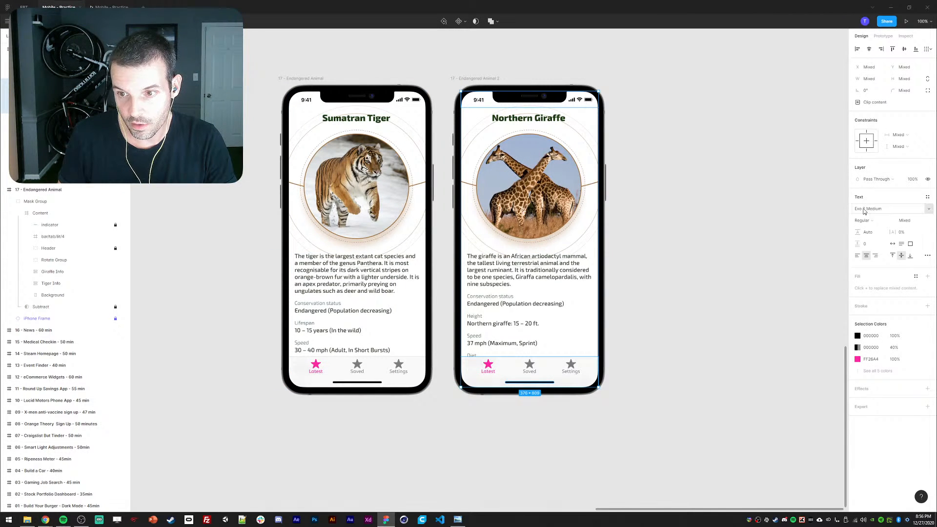
{"action": "left_click", "coordinate": [883, 37]}
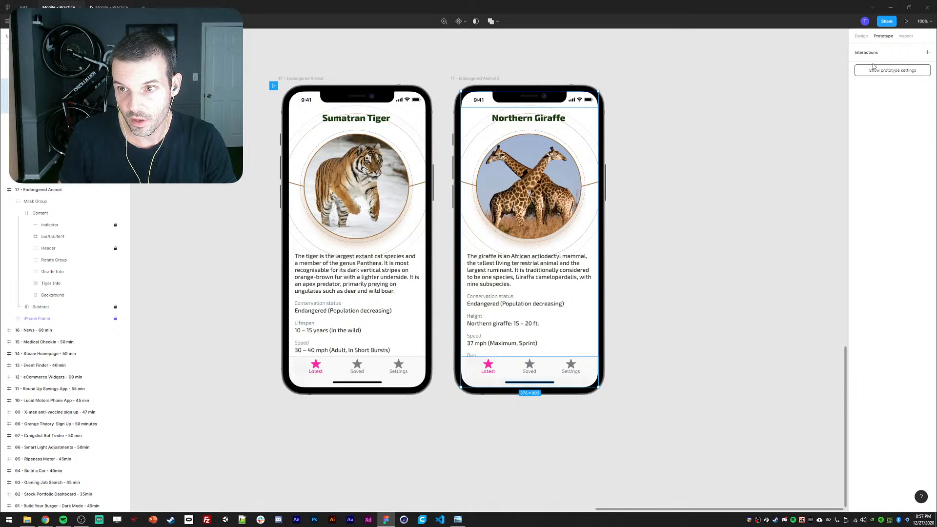
{"action": "left_click", "coordinate": [863, 37]}
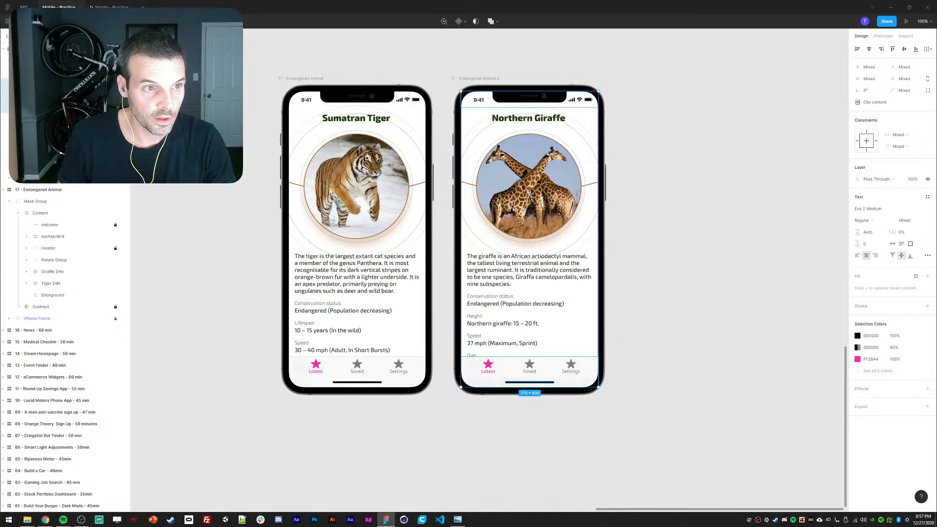
{"action": "left_click", "coordinate": [50, 85]}
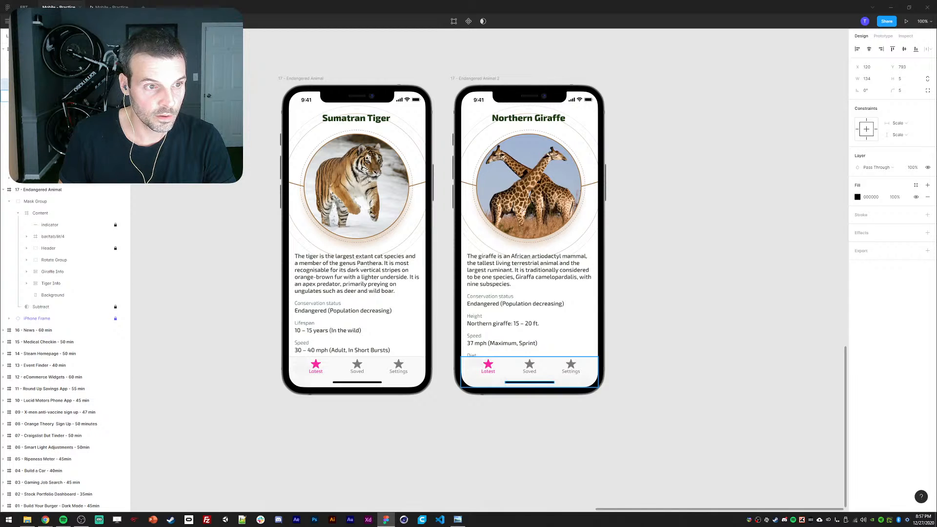
{"action": "left_click", "coordinate": [53, 96]}
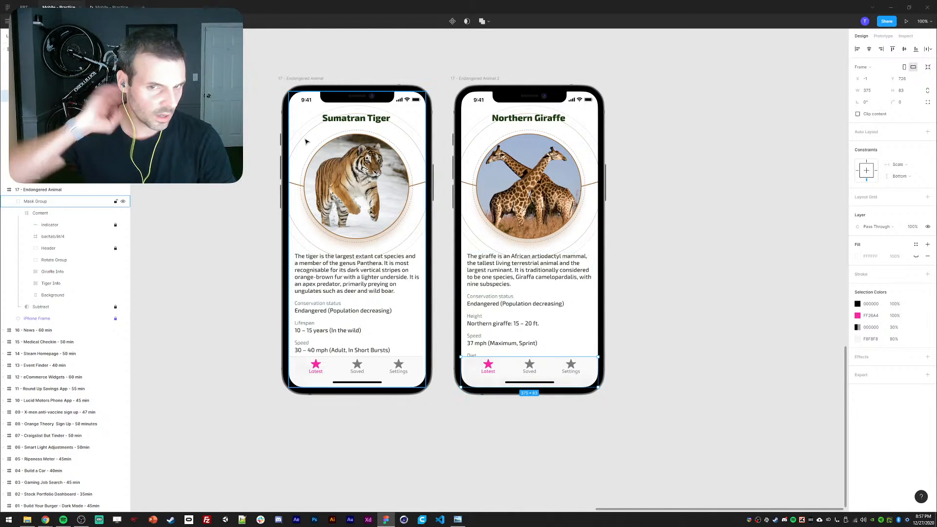
- Set the overflow behavior of the Northern Giraffe screen's Content frame to Vertical scrolling and return to its design properties
{"action": "left_click", "coordinate": [49, 73]}
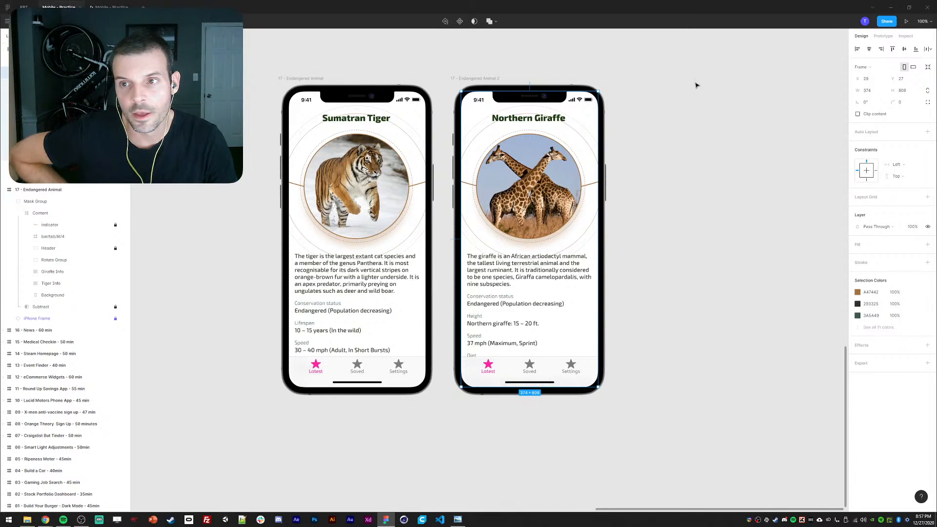
{"action": "left_click", "coordinate": [882, 36]}
{"action": "left_click", "coordinate": [875, 87]}
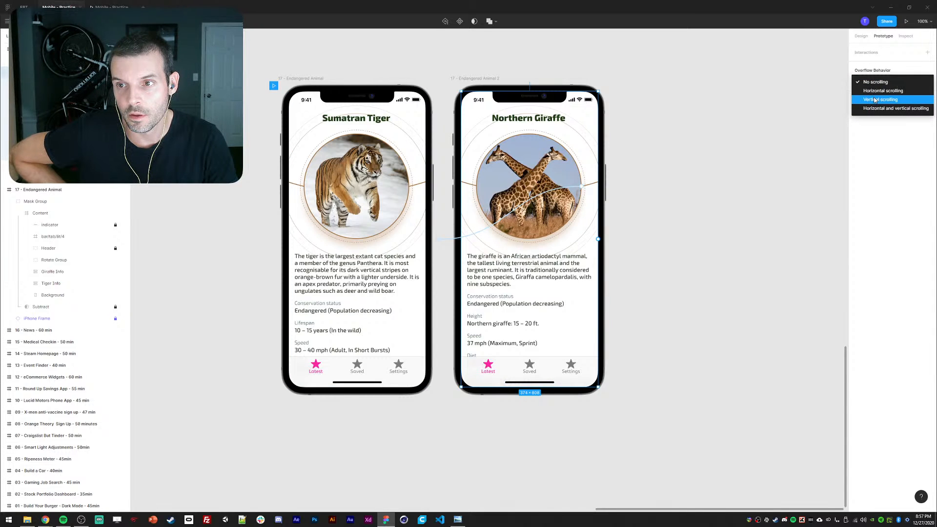
{"action": "left_click", "coordinate": [875, 94]}
{"action": "left_click", "coordinate": [862, 37]}
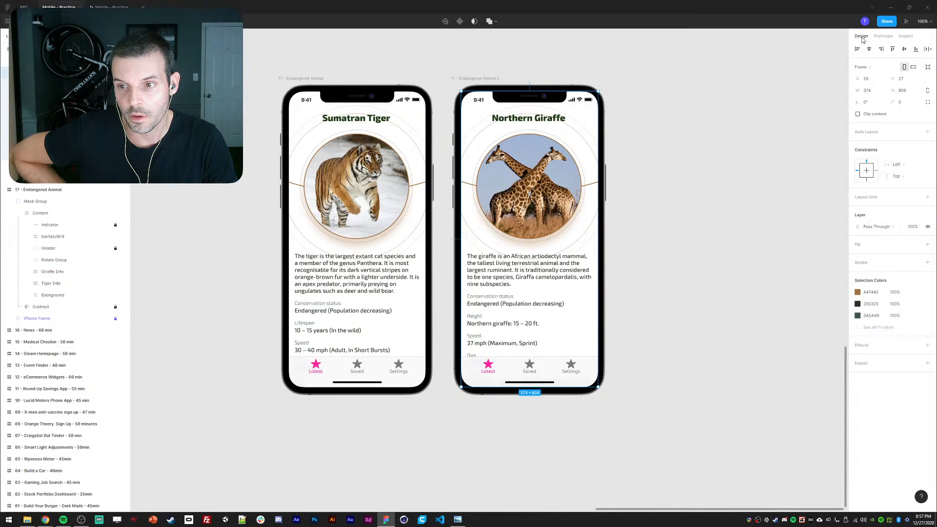
- Check the fixed-position scrolling setting of the Northern Giraffe screen's Indicator, tab bar and Header
{"action": "left_click", "coordinate": [48, 84]}
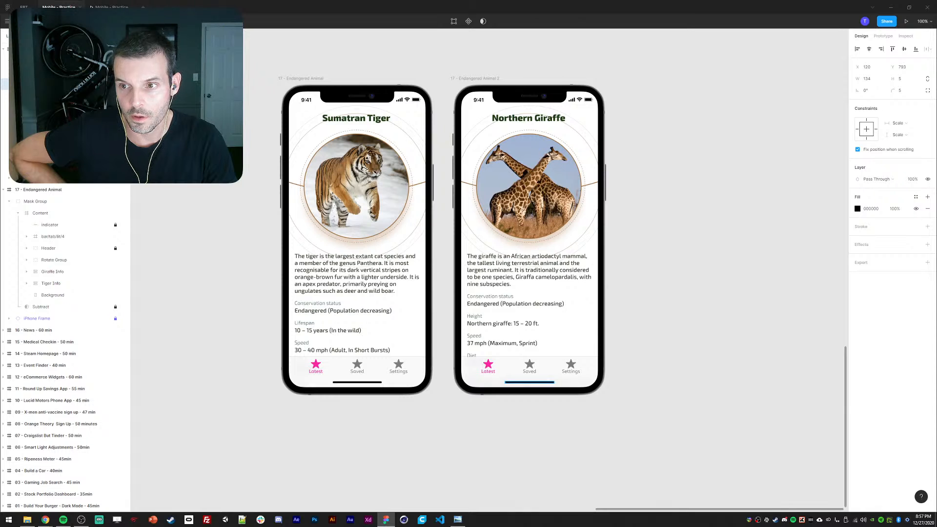
{"action": "left_click", "coordinate": [49, 96]}
{"action": "left_click", "coordinate": [48, 108]}
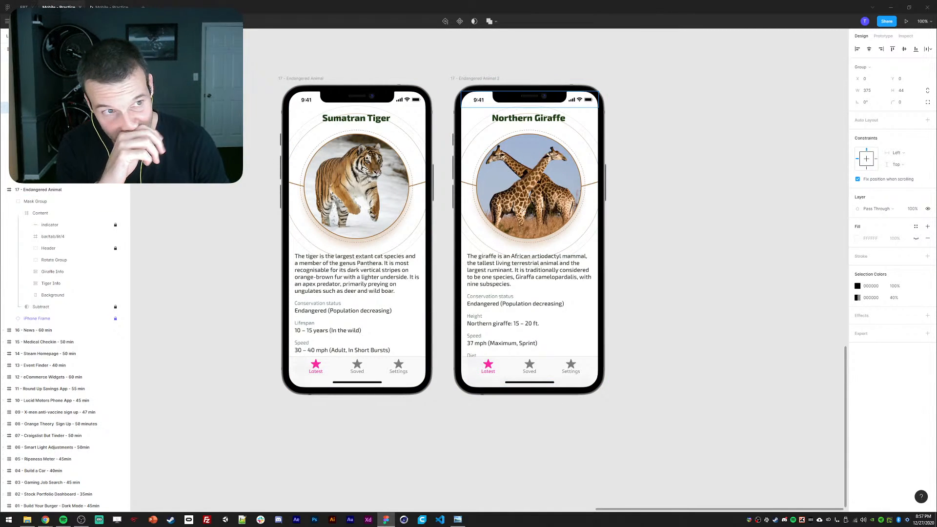
- Test vertical scrolling on the giraffe screen in the running prototype and return to the design file
{"action": "left_click", "coordinate": [117, 5]}
{"action": "scroll", "coordinate": [445, 279], "scroll_direction": "down", "scroll_amount": 1}
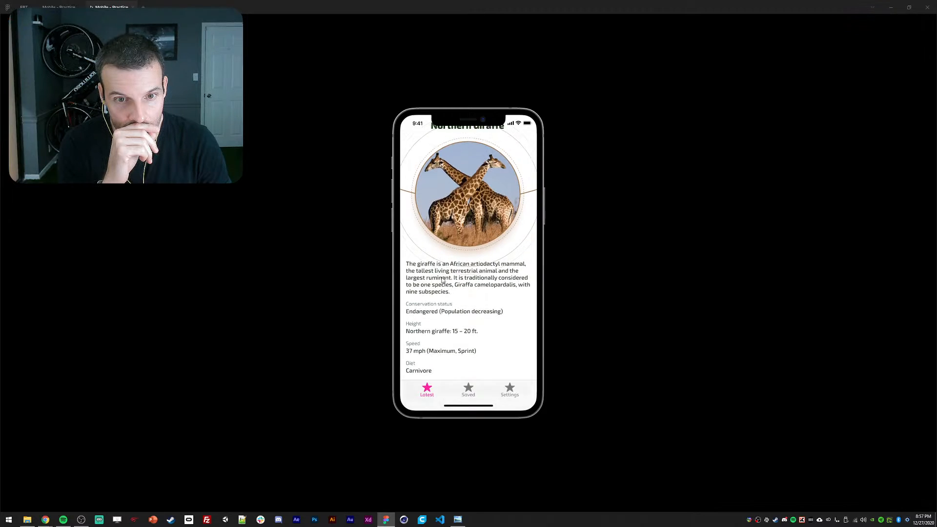
{"action": "scroll", "coordinate": [446, 280], "scroll_direction": "up", "scroll_amount": 1}
{"action": "scroll", "coordinate": [446, 280], "scroll_direction": "down", "scroll_amount": 2}
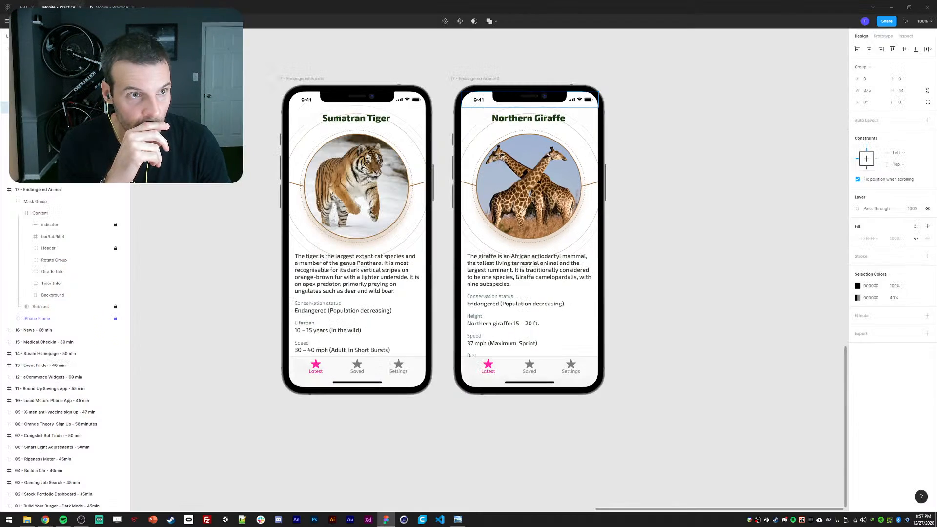
{"action": "left_click", "coordinate": [59, 7]}
- Try fixing the Northern Giraffe screen's Background rectangle in position when scrolling, and undo the change
{"action": "left_click", "coordinate": [458, 249]}
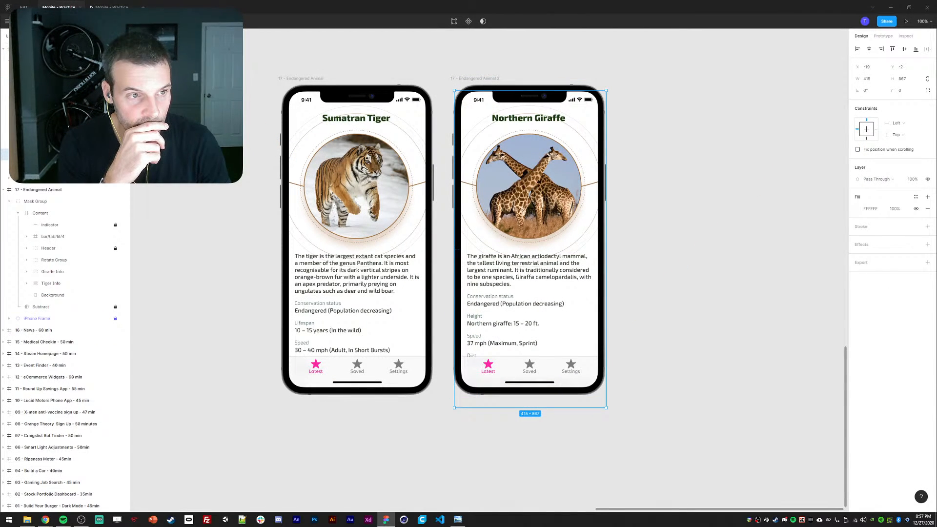
{"action": "left_click", "coordinate": [858, 150]}
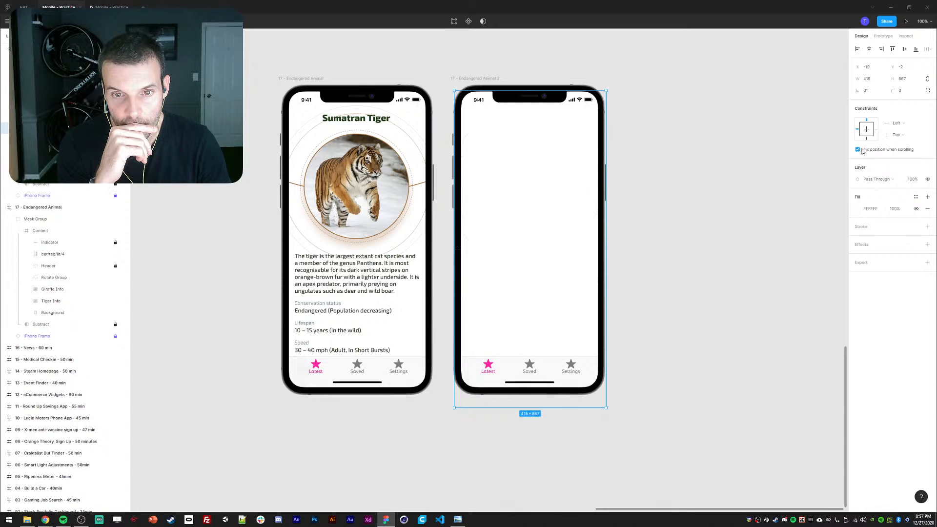
{"action": "key", "text": "ctrl+z"}
{"action": "key", "text": "ctrl+z"}
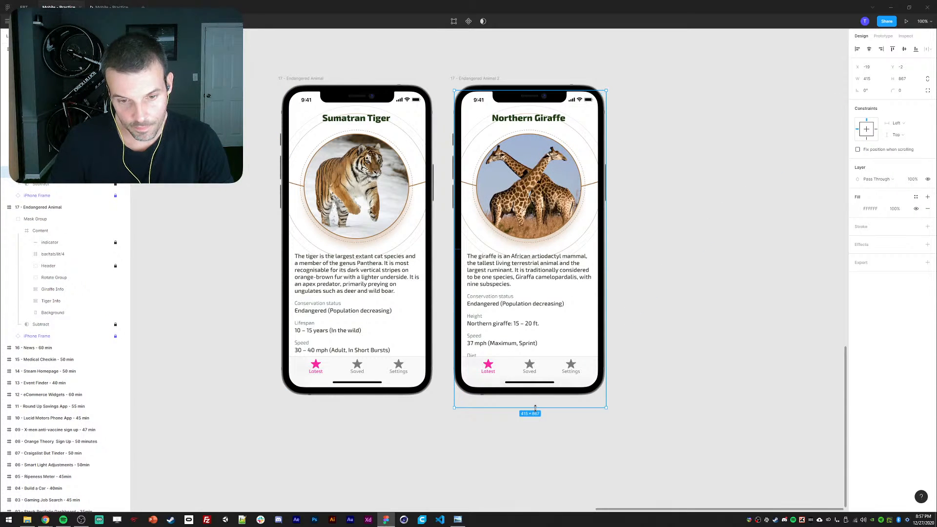
- Scroll the giraffe screen up and down in the prototype to its limits, and switch back to the design file
{"action": "left_click", "coordinate": [110, 7]}
{"action": "scroll", "coordinate": [437, 282], "scroll_direction": "up", "scroll_amount": 3}
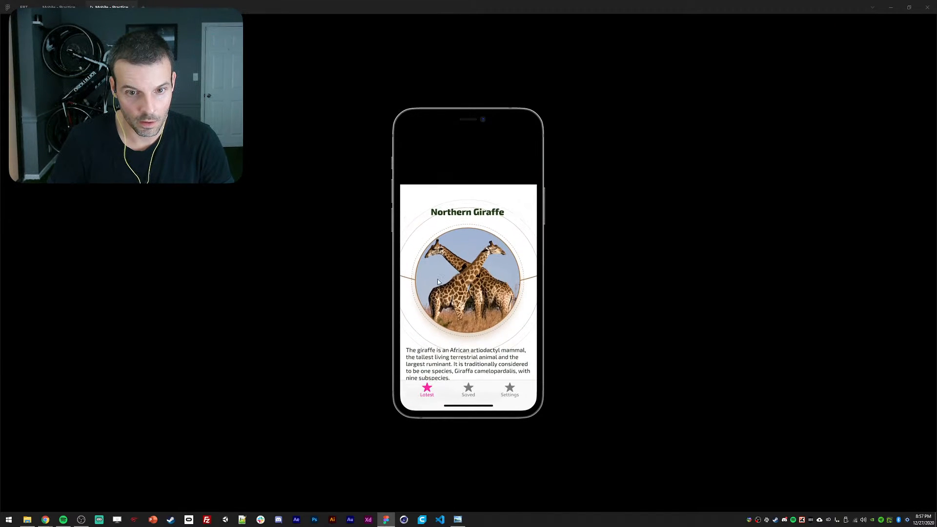
{"action": "scroll", "coordinate": [439, 317], "scroll_direction": "down", "scroll_amount": 5}
{"action": "left_click", "coordinate": [58, 7]}
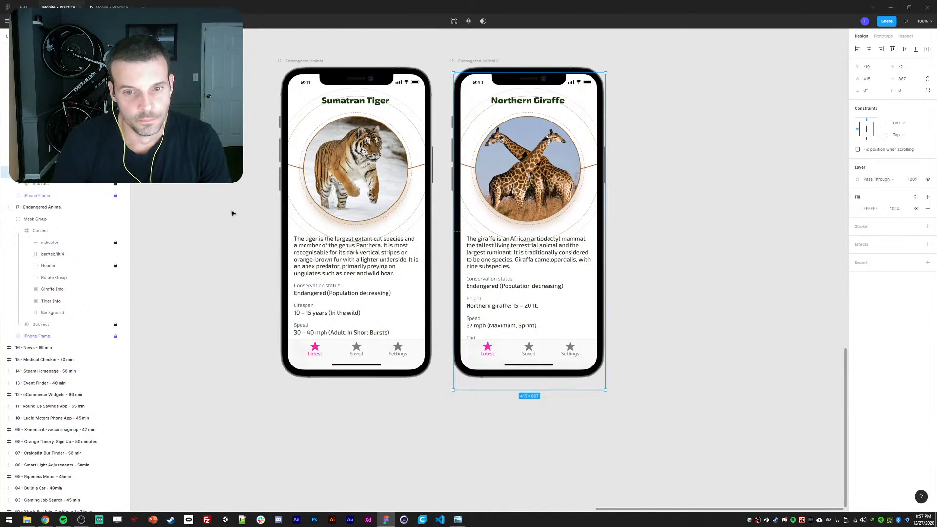
- Return the overflow behavior of the Northern Giraffe Content frame to No scrolling
{"action": "left_click_drag", "start_coordinate": [233, 196], "coordinate": [237, 195]}
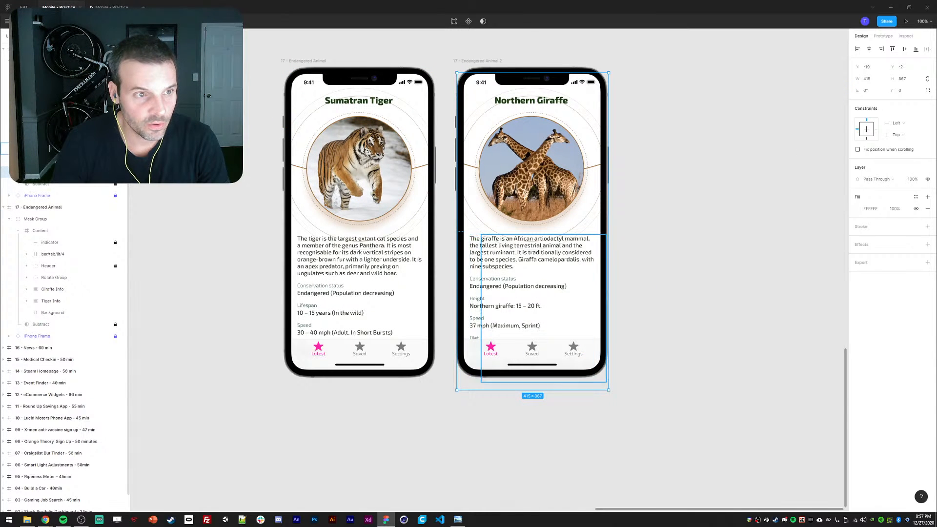
{"action": "left_click", "coordinate": [40, 72]}
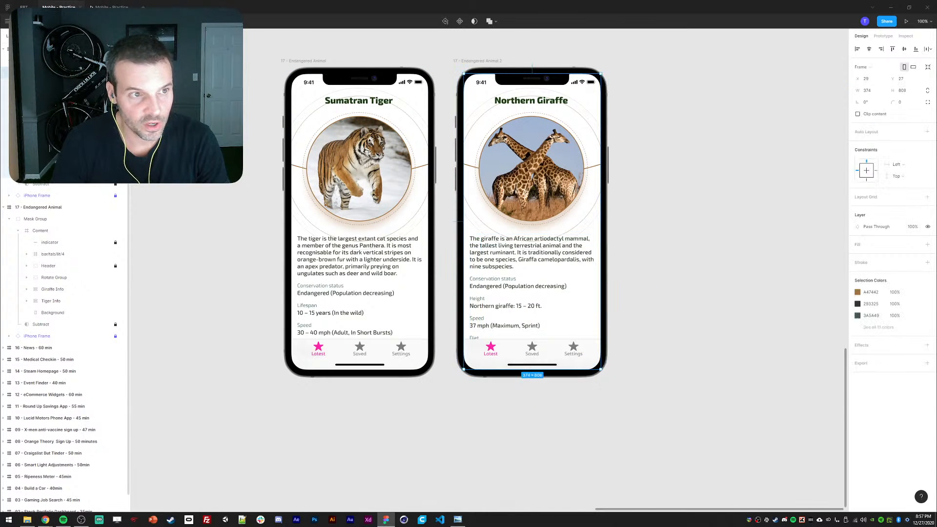
{"action": "left_click", "coordinate": [884, 35]}
{"action": "left_click", "coordinate": [867, 82]}
{"action": "left_click", "coordinate": [871, 64]}
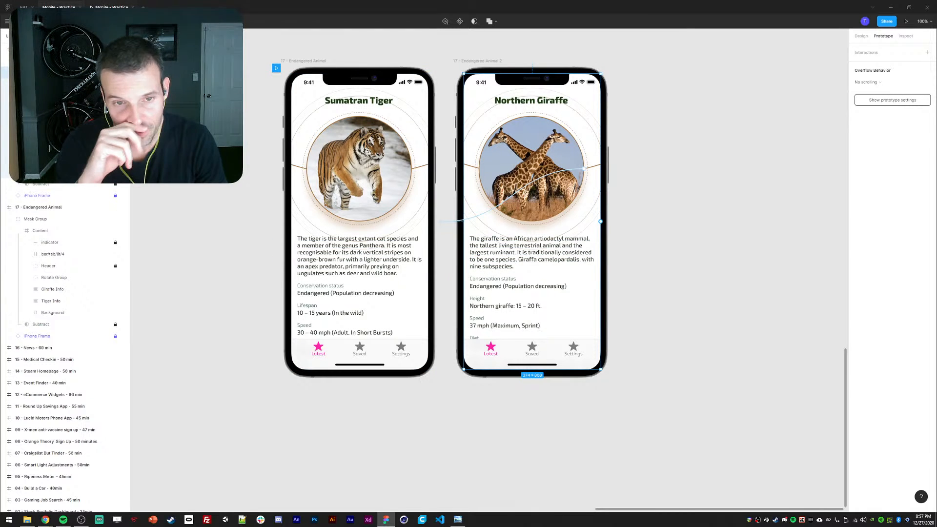
- Test the drag transition on the giraffe screen in the running prototype, and return to the design file with nothing selected
{"action": "key", "text": "ctrl+alt+Return"}
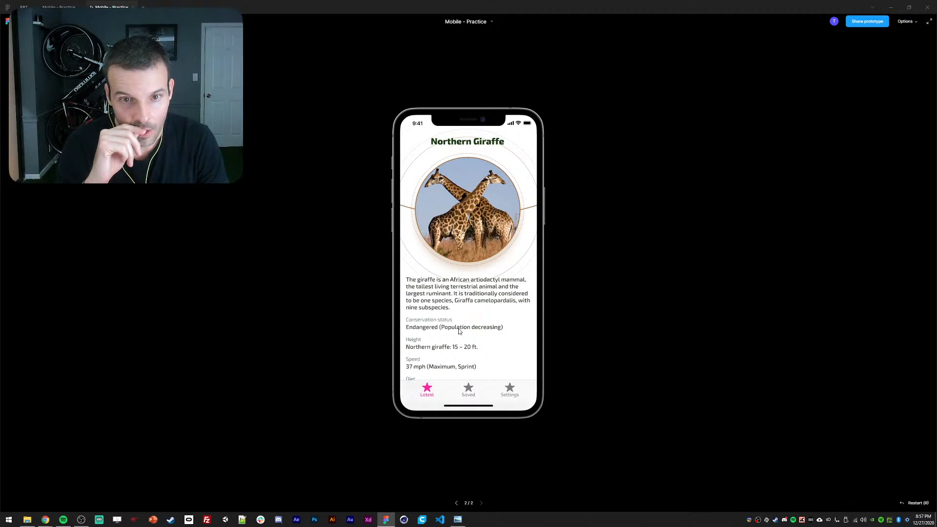
{"action": "left_click", "coordinate": [432, 209]}
{"action": "left_click_drag", "start_coordinate": [425, 210], "coordinate": [640, 183]}
{"action": "left_click_drag", "start_coordinate": [494, 200], "coordinate": [527, 199]}
{"action": "left_click", "coordinate": [59, 7]}
{"action": "left_click", "coordinate": [231, 221]}
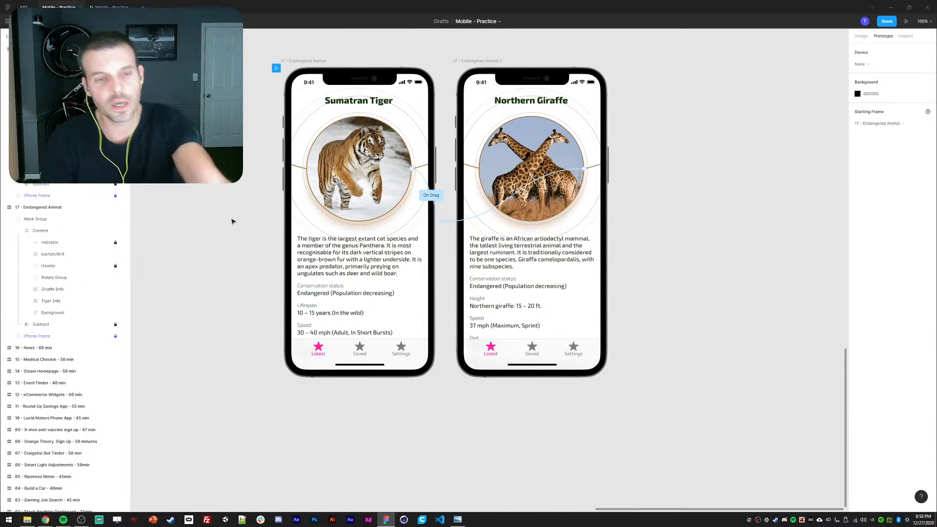
{"action": "left_click_drag", "start_coordinate": [227, 218], "coordinate": [245, 232]}
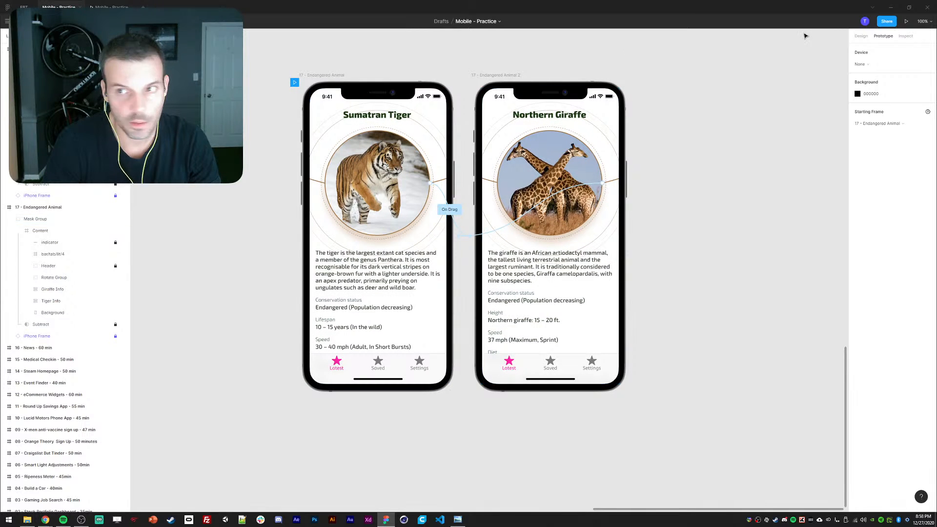
{"action": "left_click", "coordinate": [862, 36]}
{"action": "left_click_drag", "start_coordinate": [249, 145], "coordinate": [248, 160]}
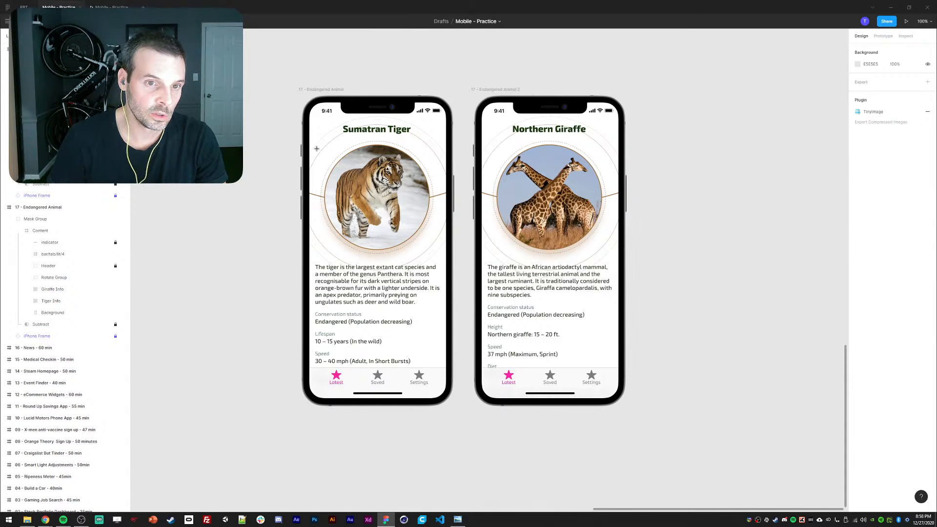
{"action": "left_click_drag", "start_coordinate": [306, 137], "coordinate": [328, 160]}
{"action": "key", "text": "Delete"}
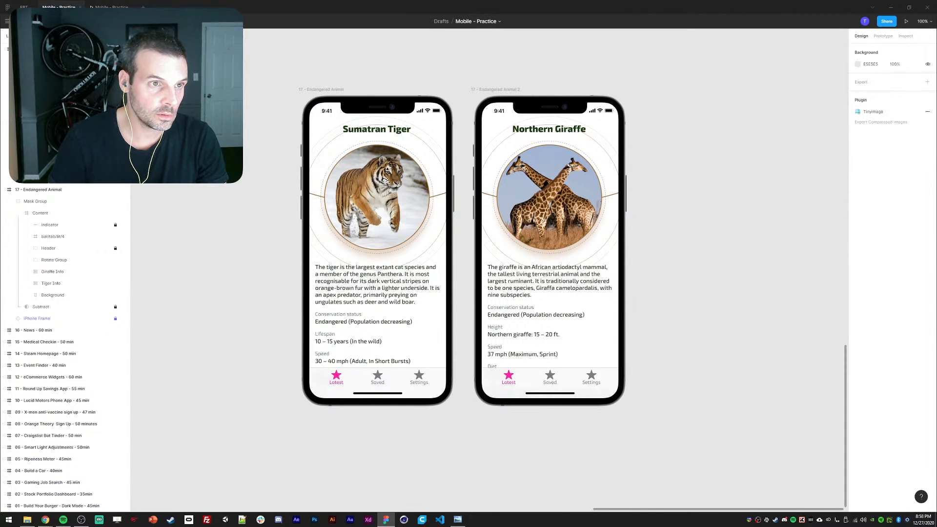
- Draw a grey triangle about 55 × 30 over the ring line beside the tiger photo, rotate it to 90° and nudge it into place
{"action": "left_click_drag", "start_coordinate": [315, 148], "coordinate": [332, 164]}
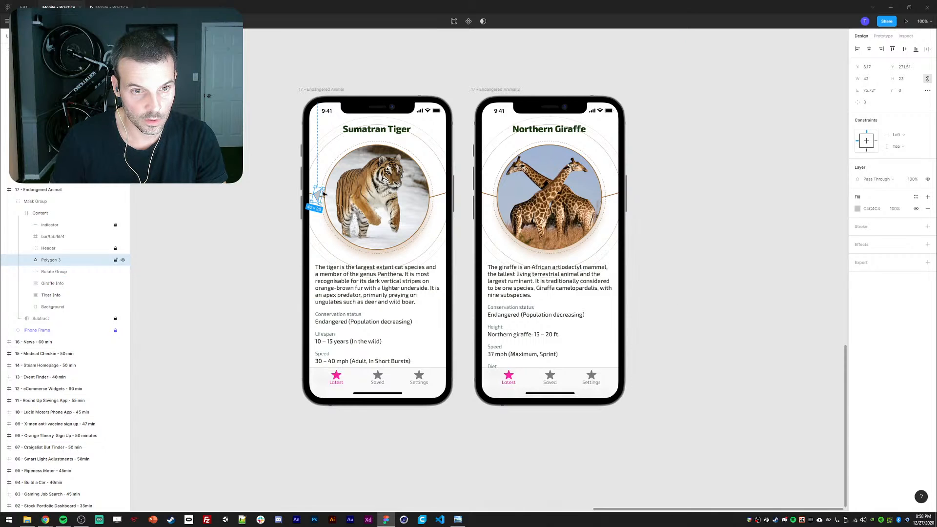
{"action": "left_click_drag", "start_coordinate": [323, 194], "coordinate": [322, 197]}
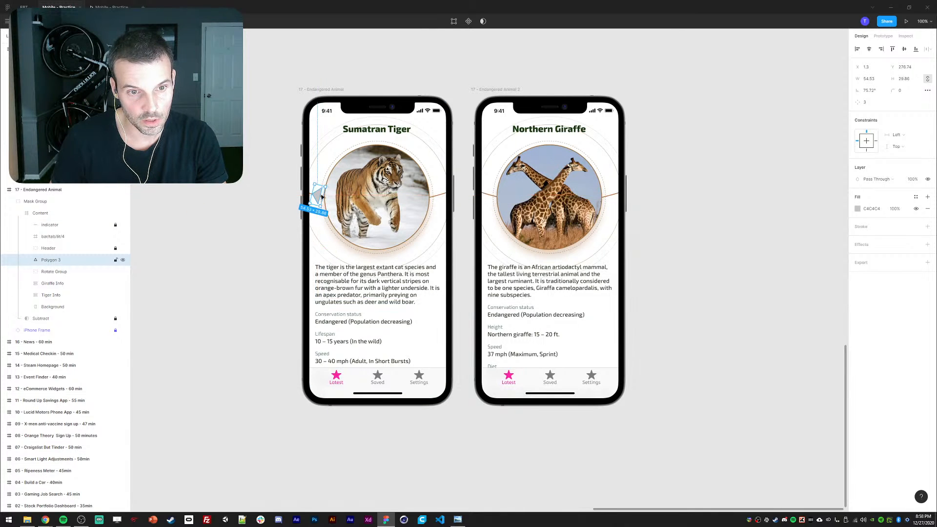
{"action": "key", "text": "shift+Right"}
{"action": "key", "text": "Right"}
{"action": "key", "text": "Right"}
{"action": "key", "text": "Right"}
{"action": "key", "text": "Right"}
{"action": "key", "text": "Right"}
{"action": "key", "text": "Right"}
{"action": "key", "text": "Right"}
{"action": "key", "text": "Down"}
{"action": "key", "text": "Down"}
{"action": "key", "text": "Down"}
{"action": "key", "text": "Down"}
{"action": "key", "text": "Down"}
{"action": "key", "text": "Down"}
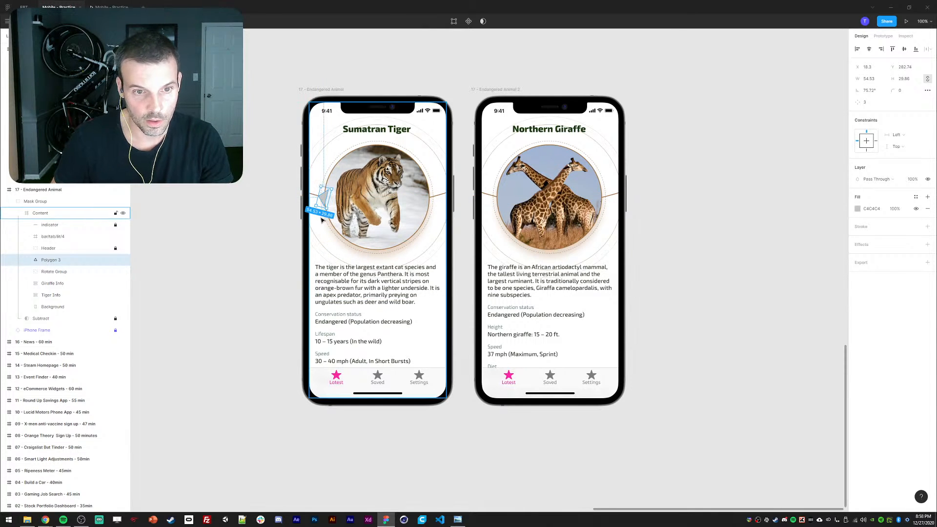
{"action": "key", "text": "Left"}
{"action": "key", "text": "Left"}
{"action": "key", "text": "Left"}
{"action": "key", "text": "Left"}
{"action": "key", "text": "Left"}
{"action": "key", "text": "Left"}
{"action": "key", "text": "Left"}
{"action": "key", "text": "Left"}
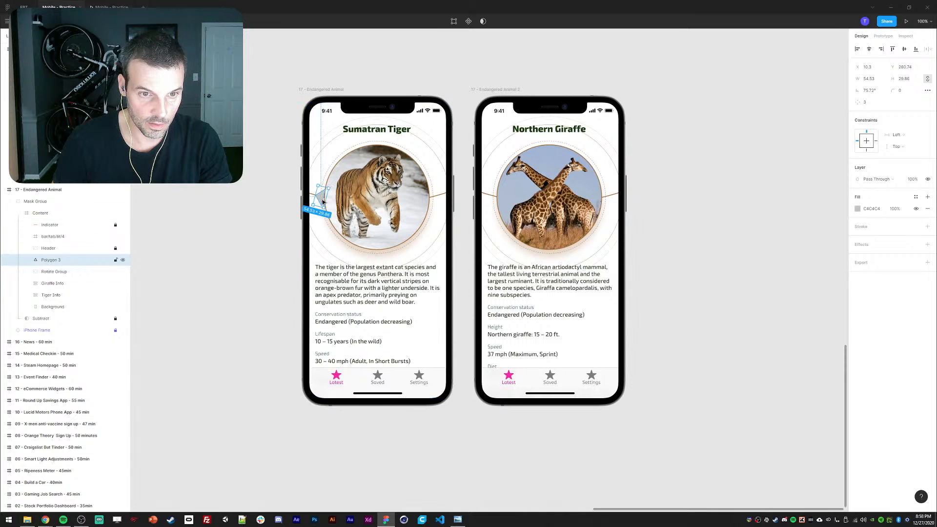
{"action": "key", "text": "Up"}
{"action": "key", "text": "Up"}
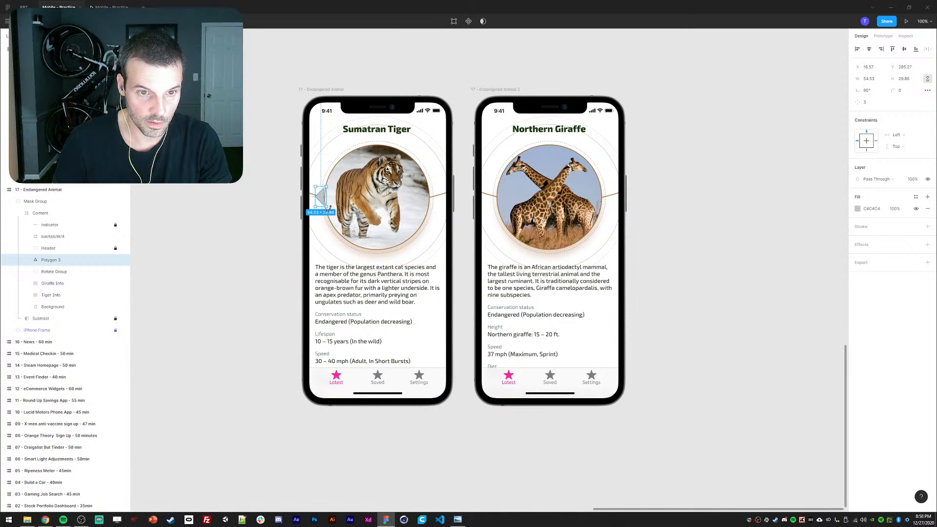
- Move the triangle down across the tiger photo and delete it
{"action": "left_click_drag", "start_coordinate": [337, 219], "coordinate": [372, 239]}
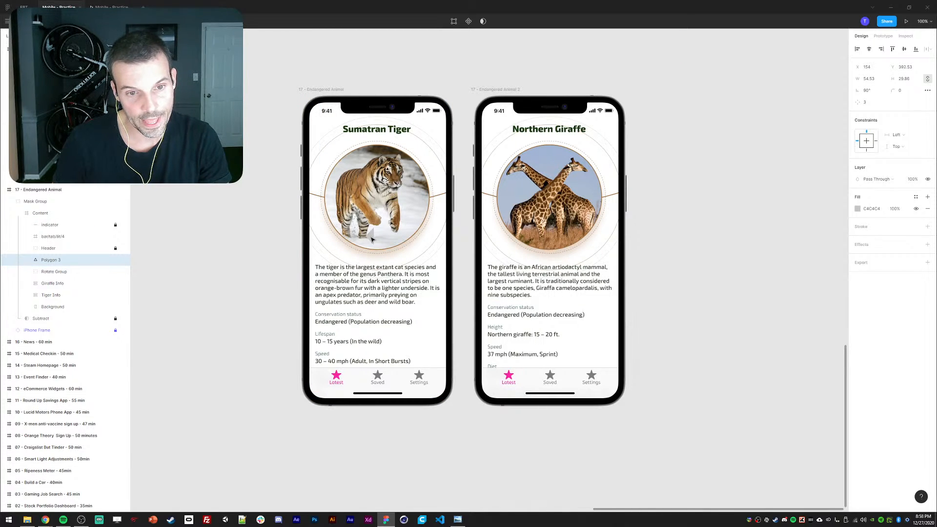
{"action": "key", "text": "Delete"}
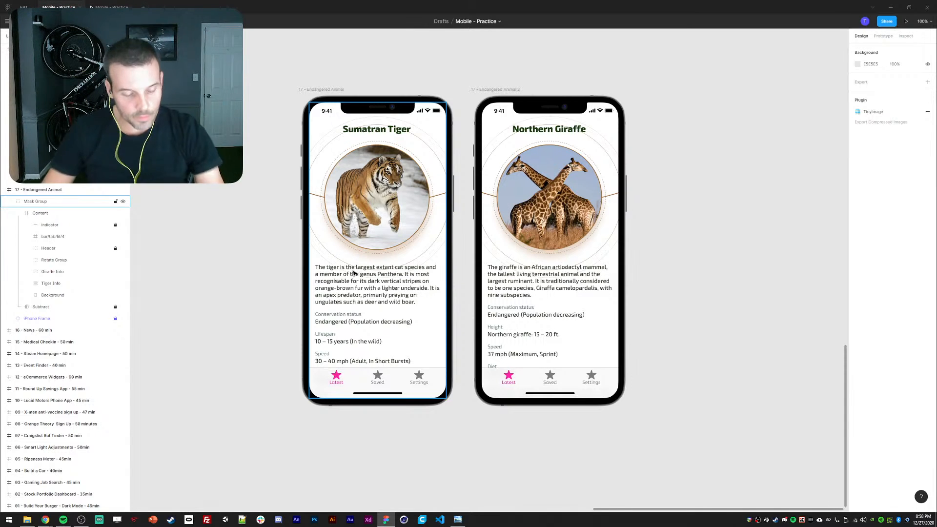
- Select the Tiger Info frame on the tiger screen and collapse the Giraffe Info and Tiger Info layers
{"action": "left_click", "coordinate": [341, 290]}
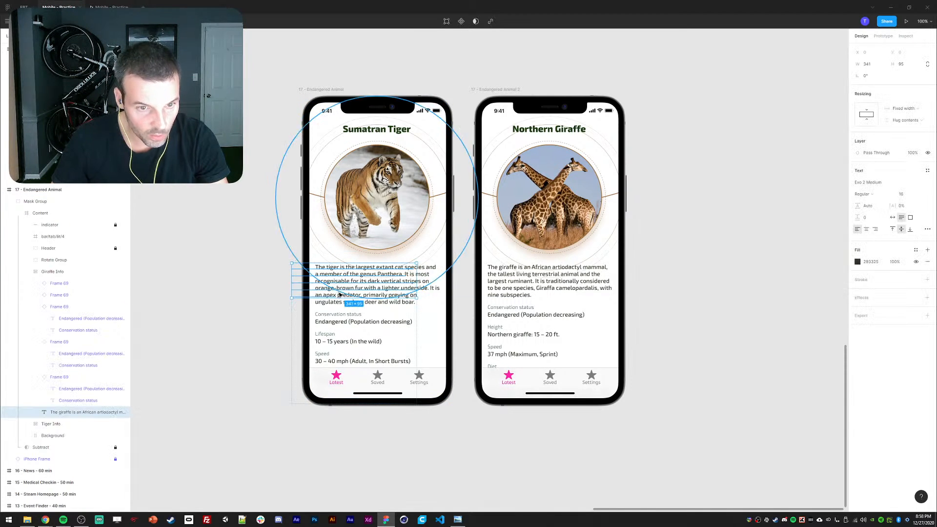
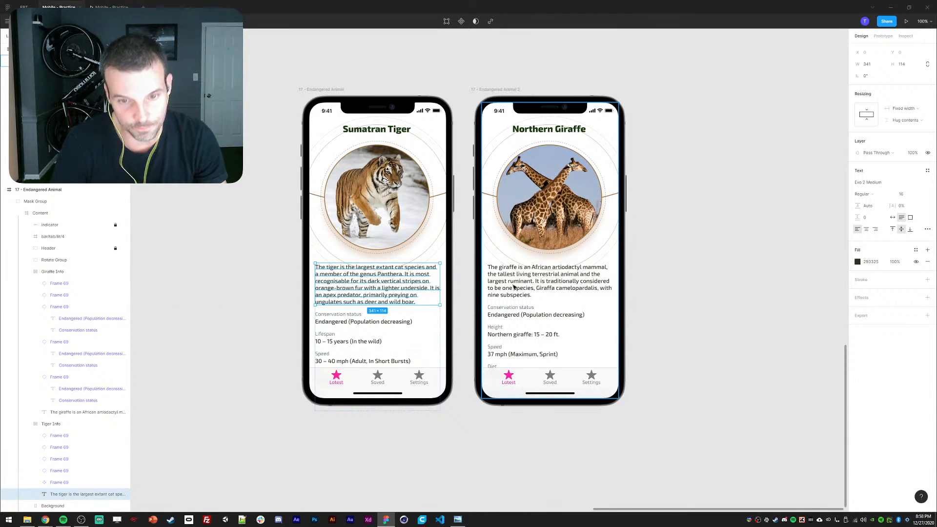
{"action": "key", "text": "Escape"}
{"action": "double_click", "coordinate": [346, 289]}
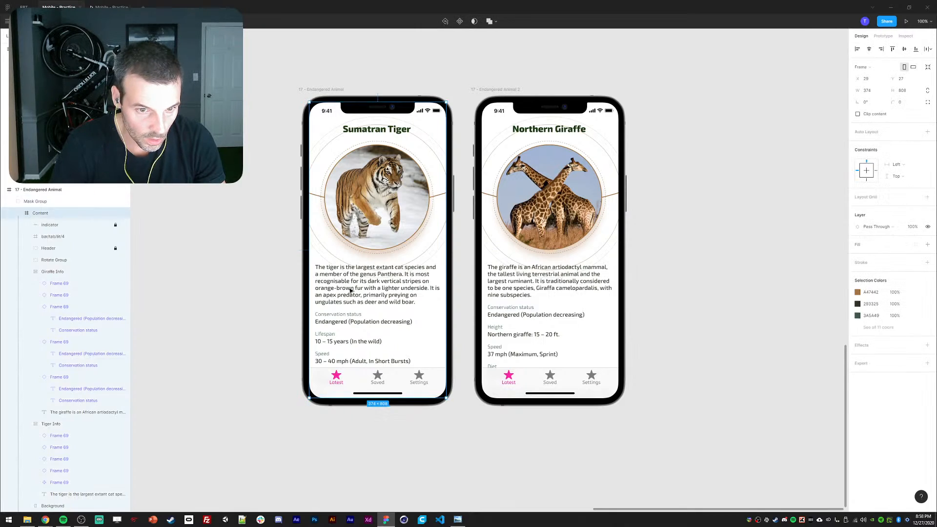
{"action": "double_click", "coordinate": [345, 289]}
{"action": "double_click", "coordinate": [346, 289]}
{"action": "left_click", "coordinate": [421, 289]}
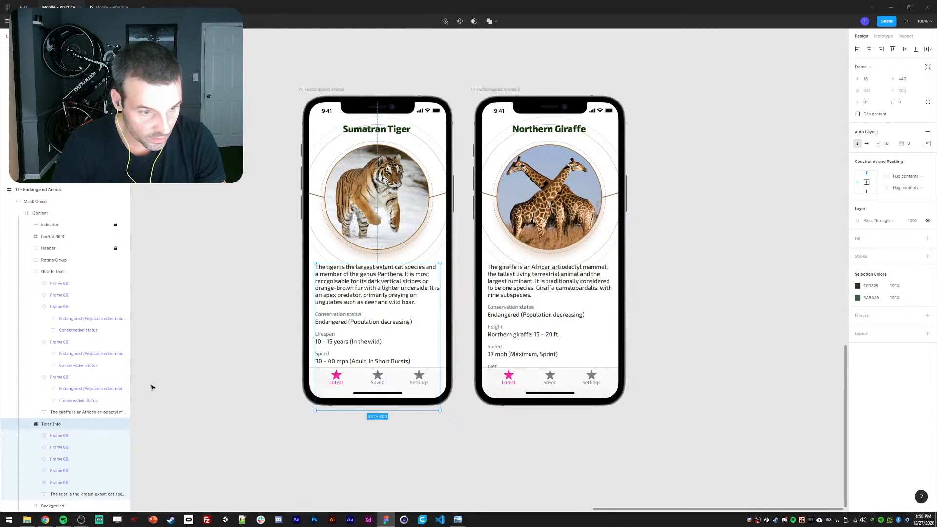
{"action": "left_click", "coordinate": [27, 272]}
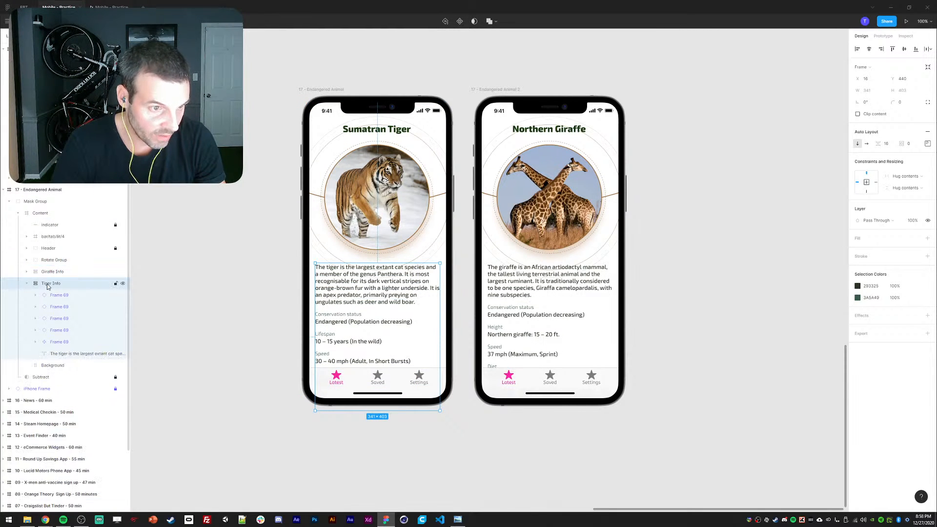
{"action": "left_click", "coordinate": [27, 284]}
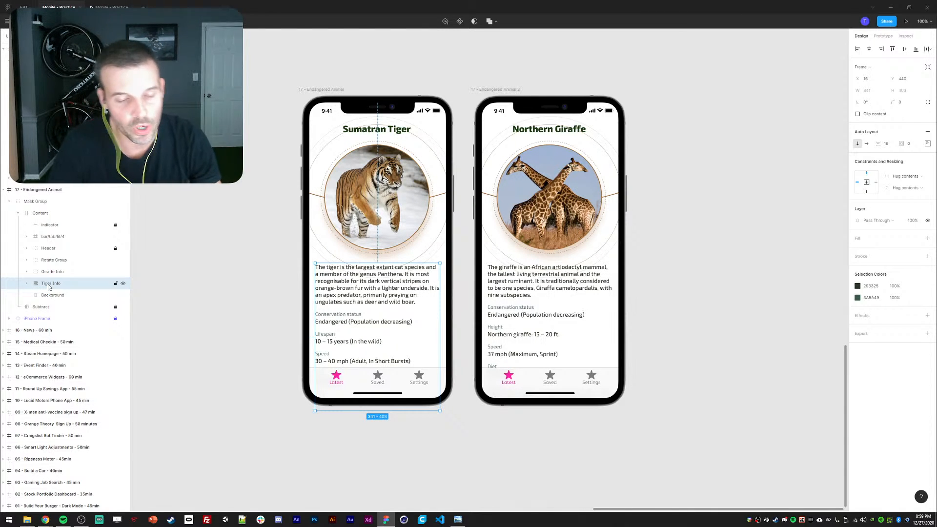
- Turn the Tiger Info and Giraffe Info frames of the tiger screen into components
{"action": "right_click", "coordinate": [39, 283]}
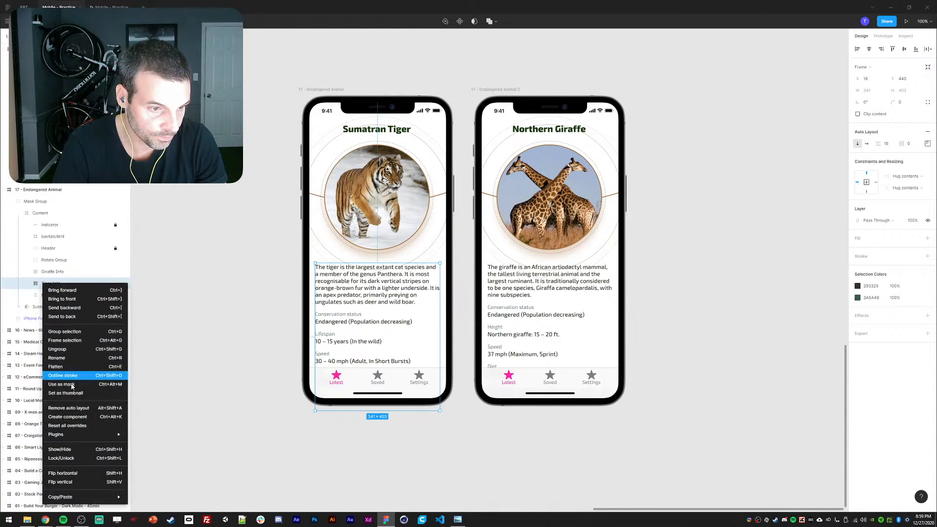
{"action": "left_click", "coordinate": [71, 417]}
{"action": "right_click", "coordinate": [53, 287]}
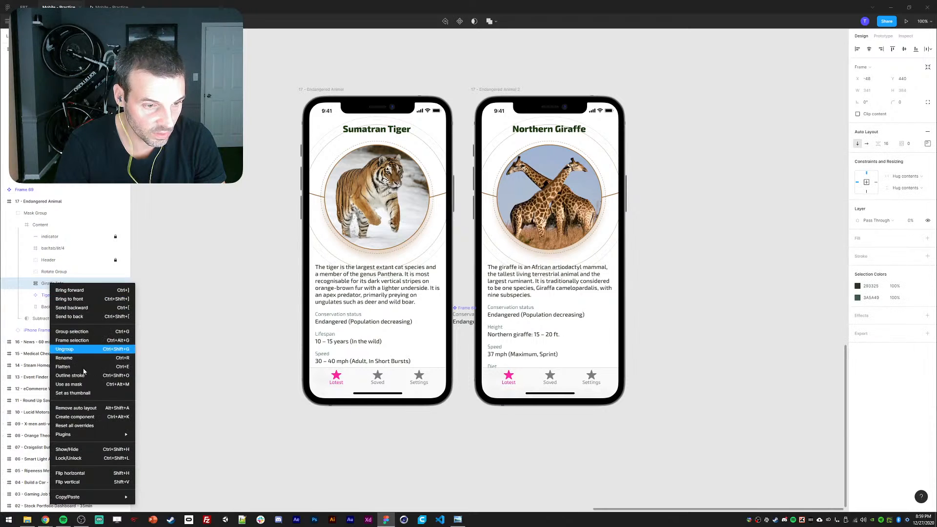
{"action": "left_click", "coordinate": [71, 417]}
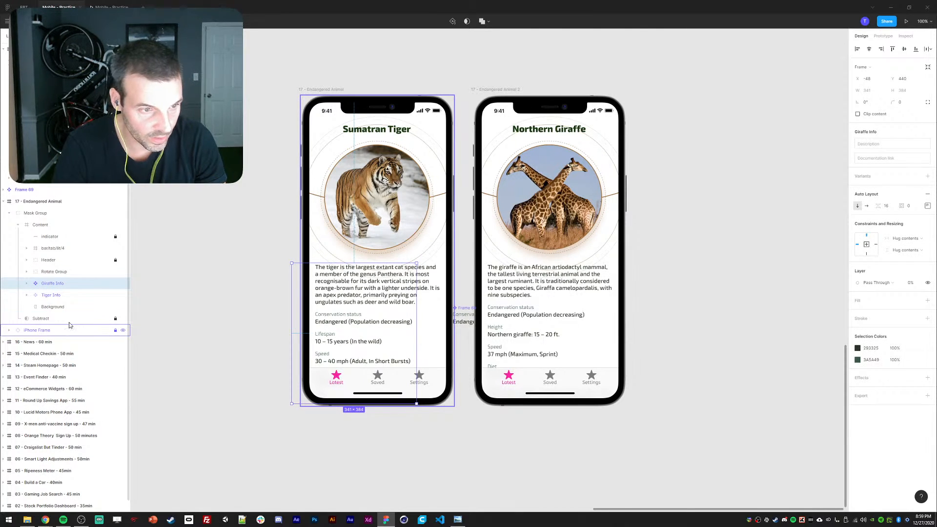
- Copy both info components and move the Frame 69 component onto the empty canvas beside the giraffe screen
{"action": "left_click", "coordinate": [49, 296], "text": "shift"}
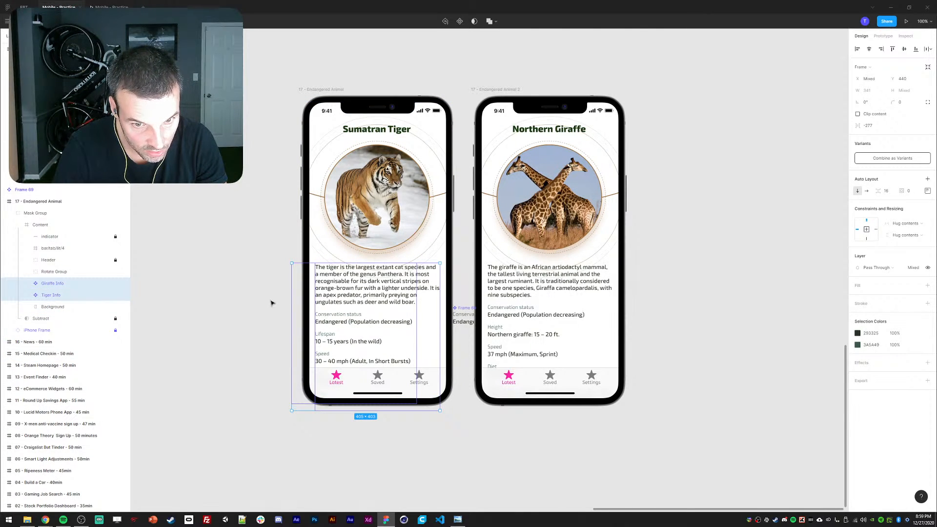
{"action": "left_click_drag", "start_coordinate": [459, 315], "coordinate": [692, 273]}
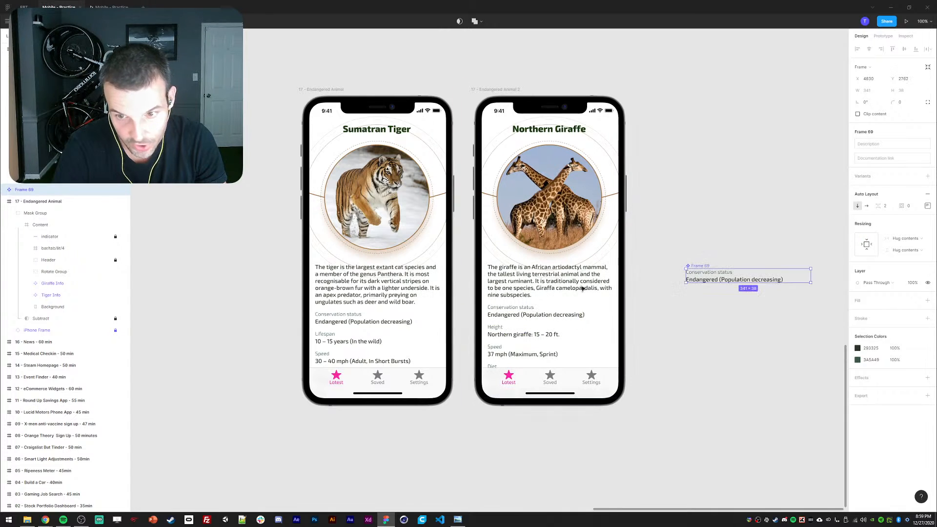
- Try pasting the copied info components into the old info frames on the giraffe screen, and undo the paste
{"action": "left_click", "coordinate": [513, 282]}
{"action": "double_click", "coordinate": [512, 282]}
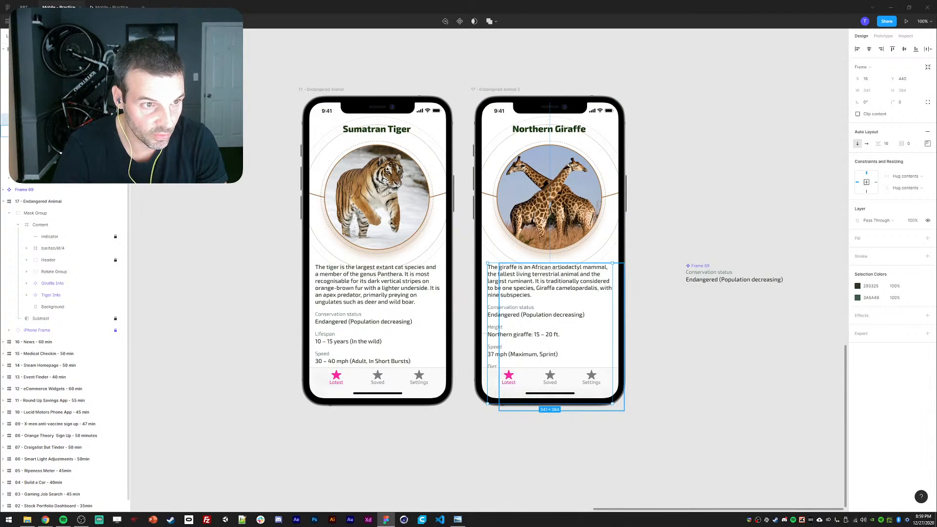
{"action": "left_click", "coordinate": [52, 120]}
{"action": "right_click", "coordinate": [52, 119]}
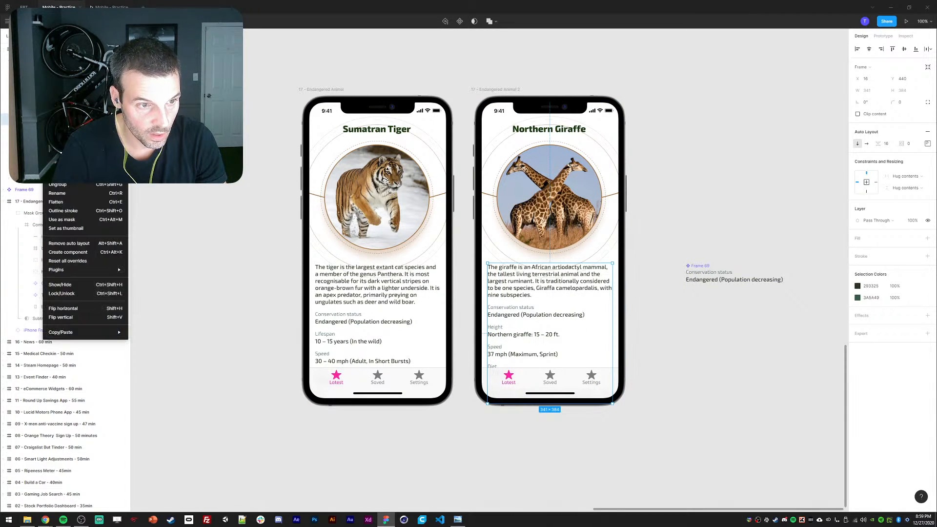
{"action": "key", "text": "Escape"}
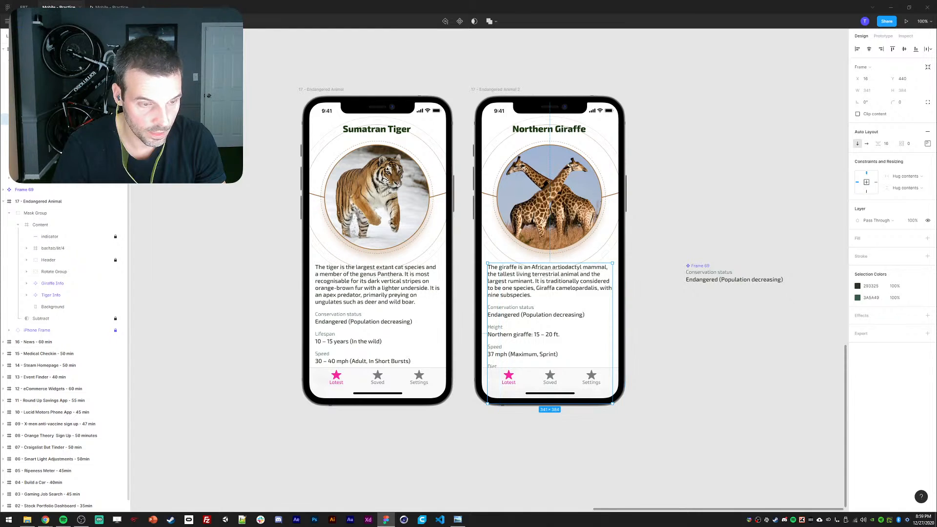
{"action": "key", "text": "ctrl+v"}
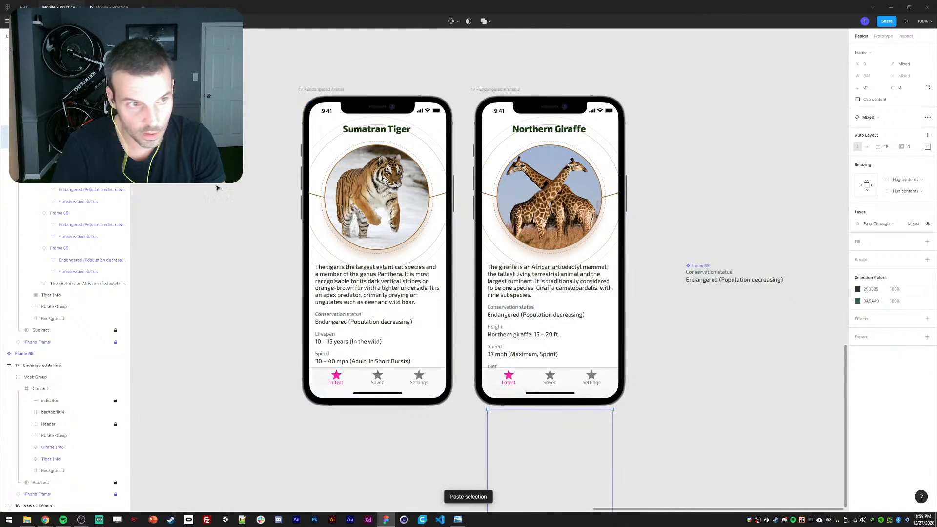
{"action": "left_click", "coordinate": [35, 178]}
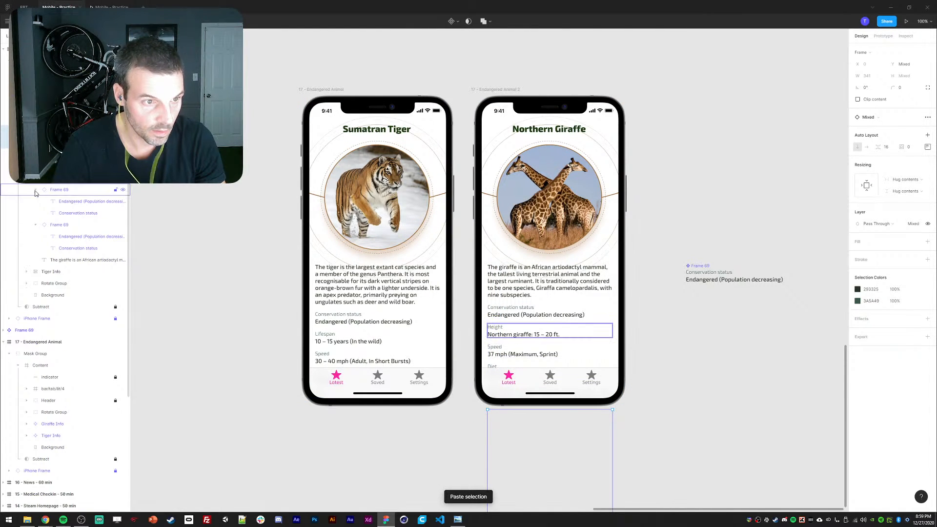
{"action": "left_click", "coordinate": [36, 190]}
{"action": "left_click", "coordinate": [36, 202]}
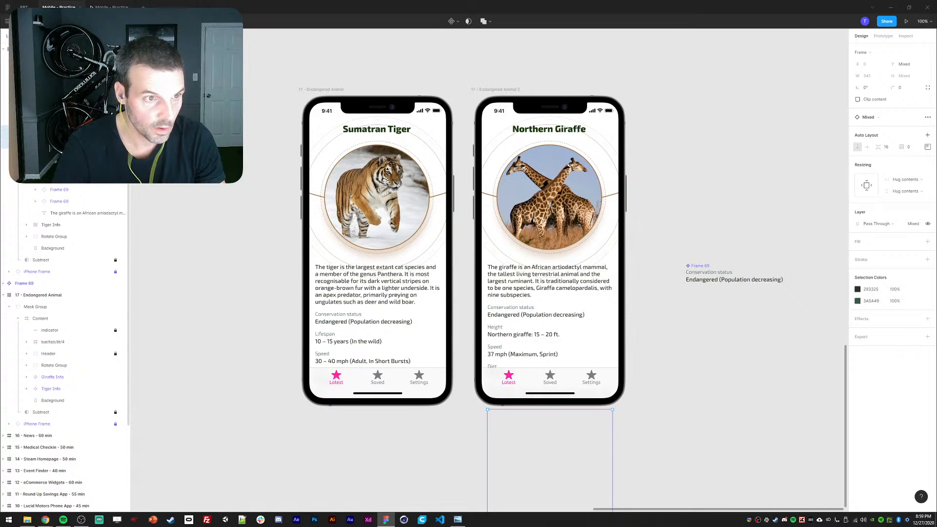
{"action": "key", "text": "ctrl+z"}
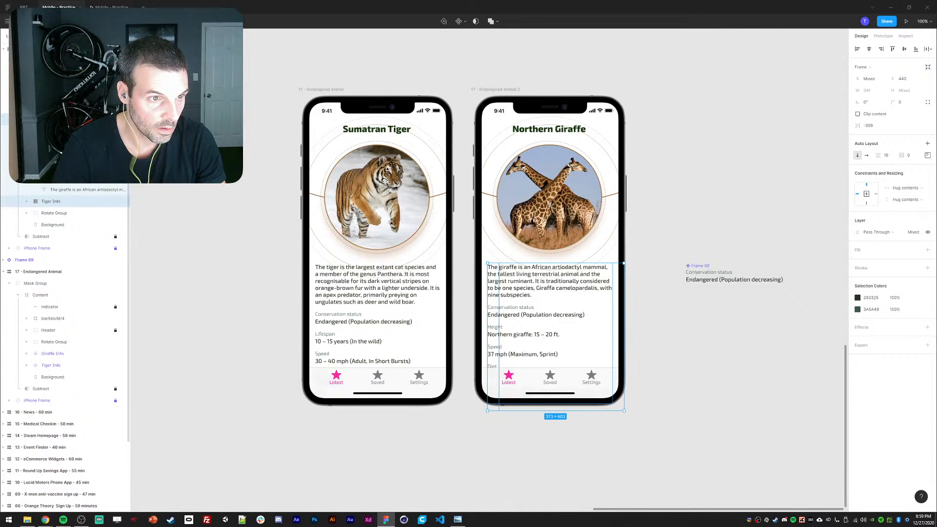
- Paste the copied Giraffe Info and Tiger Info instances into the giraffe screen's Content frame and remove the old info frames
{"action": "key", "text": "ctrl+v"}
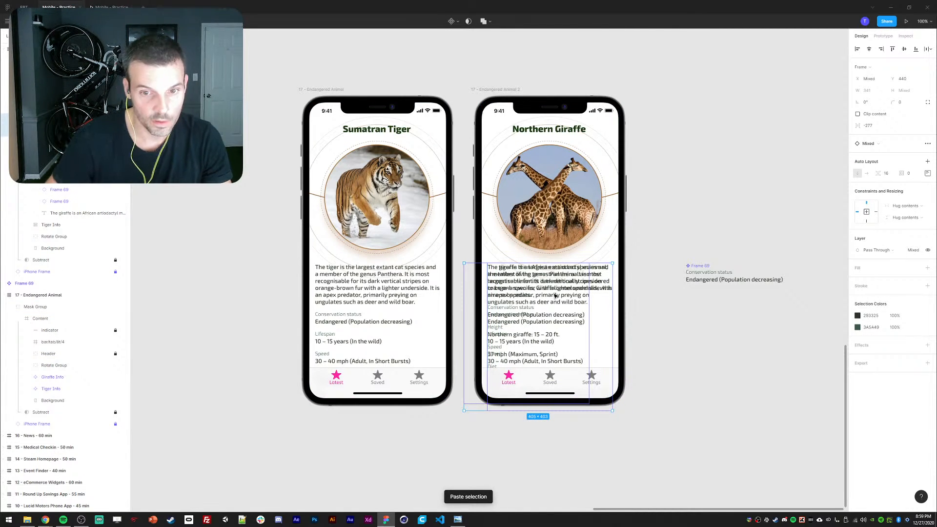
{"action": "key", "text": "ctrl+z"}
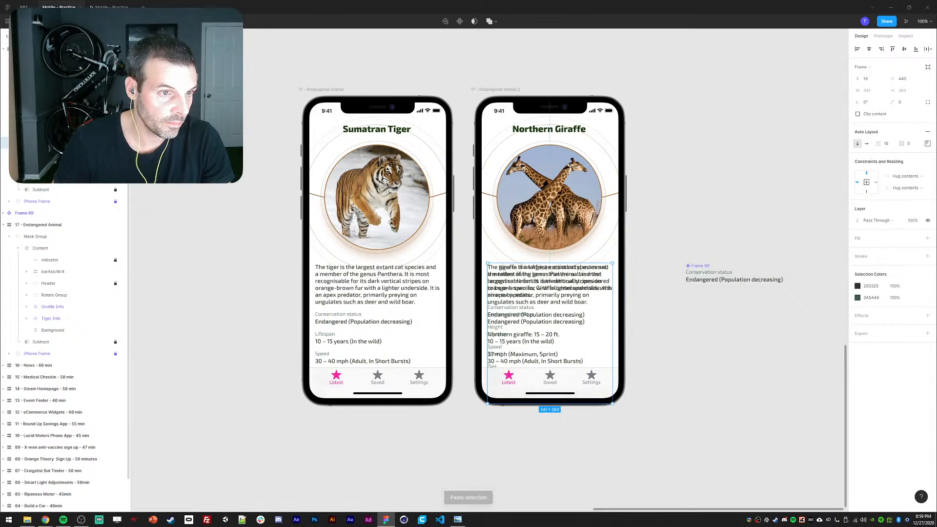
{"action": "key", "text": "ctrl+z"}
{"action": "key", "text": "ctrl+z"}
- Shift the pasted Giraffe Info and Tiger Info instances on the giraffe screen to the right together
{"action": "left_click", "coordinate": [51, 131]}
{"action": "left_click", "coordinate": [52, 119], "text": "shift"}
{"action": "key", "text": "shift+Right"}
{"action": "key", "text": "shift+Right"}
{"action": "key", "text": "shift+Right"}
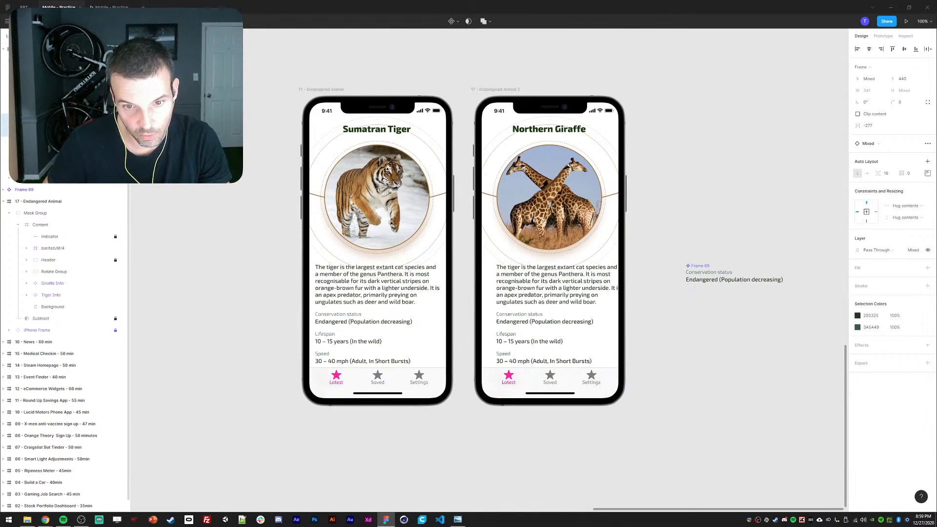
{"action": "key", "text": "shift+Right"}
- Set the opacity of the Giraffe Info instance on the giraffe screen to 100%
{"action": "left_click", "coordinate": [50, 131]}
{"action": "left_click", "coordinate": [52, 119]}
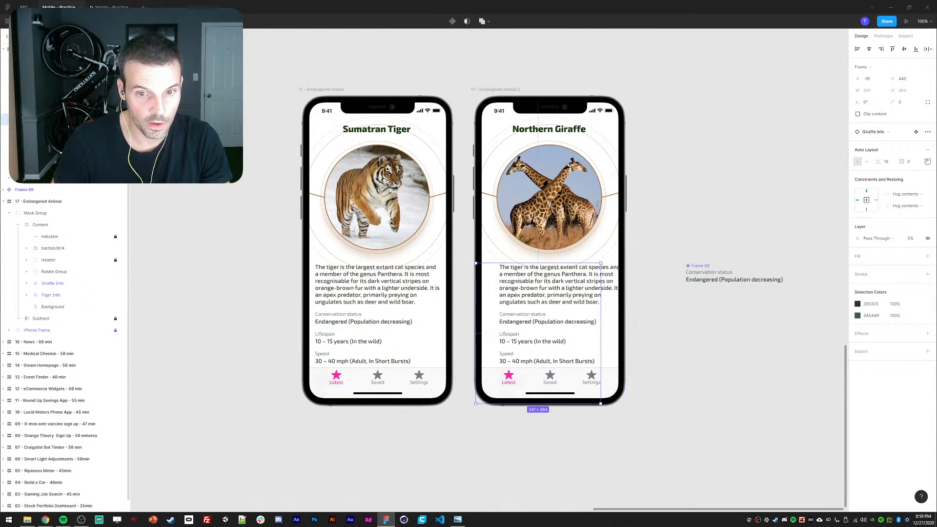
{"action": "key", "text": "0"}
{"action": "key", "text": "0"}
{"action": "key", "text": "0"}
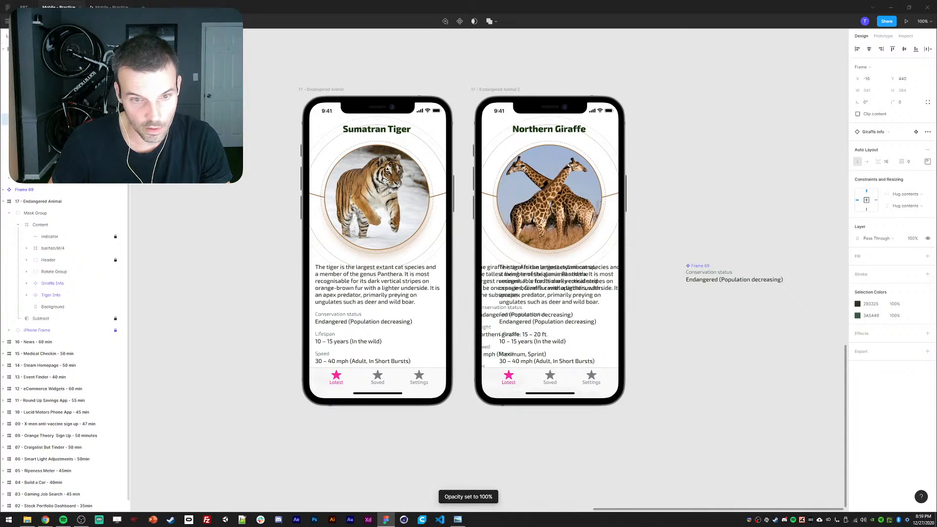
- Move both info instances farther right until the giraffe text sits inside the giraffe screen's side margins
{"action": "left_click", "coordinate": [51, 131], "text": "shift"}
{"action": "key", "text": "shift+Right"}
{"action": "key", "text": "shift+Right"}
{"action": "key", "text": "shift+Right"}
{"action": "key", "text": "shift+Right"}
{"action": "key", "text": "shift+Right"}
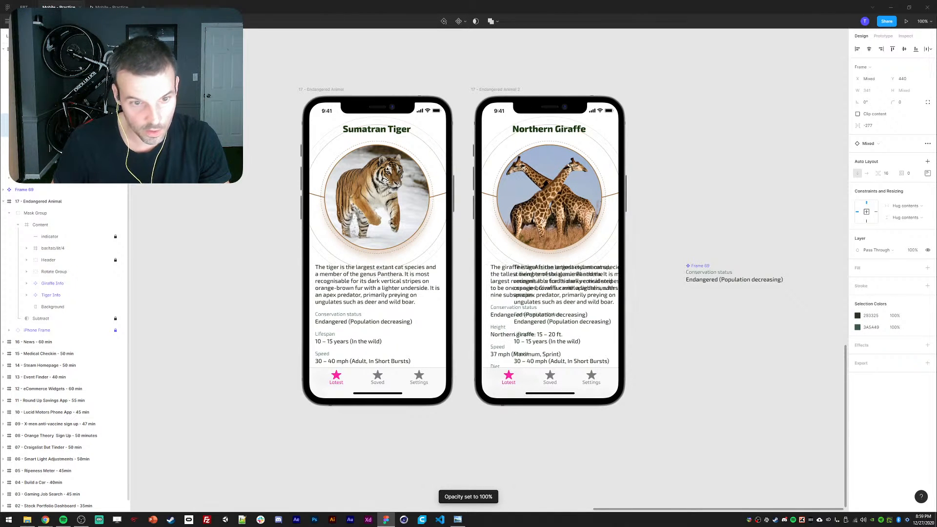
- Set the opacity of the Tiger Info instance on the giraffe screen to 0% and clear the selection
{"action": "left_click", "coordinate": [51, 131]}
{"action": "key", "text": "0"}
{"action": "key", "text": "0"}
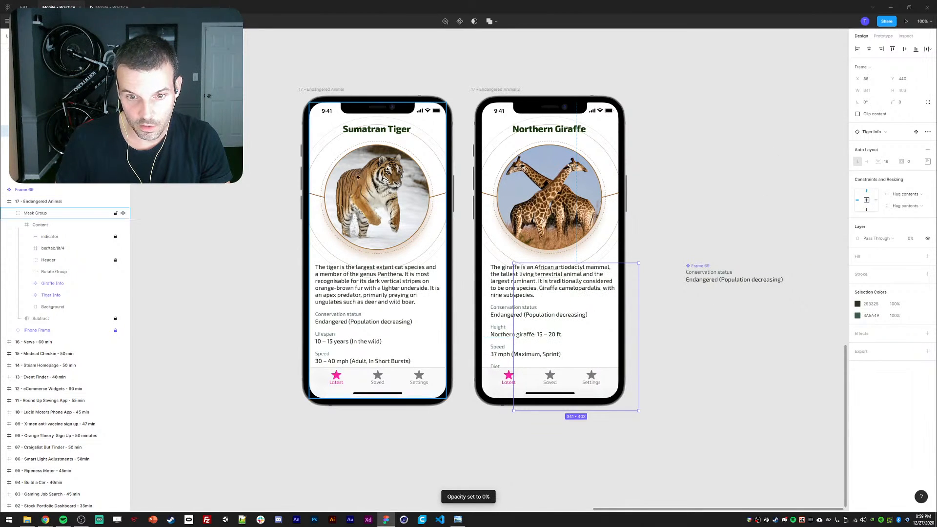
{"action": "left_click", "coordinate": [262, 205]}
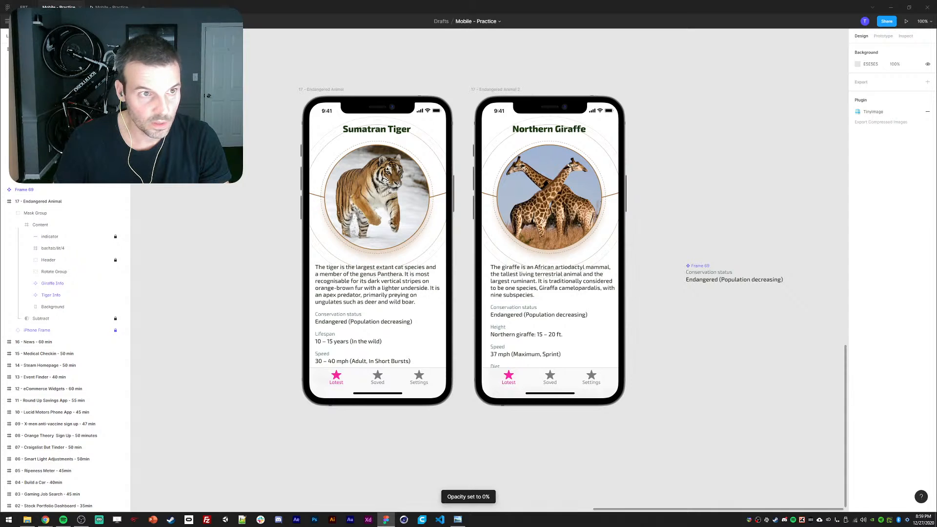
- Test the drag transition between the tiger and giraffe screens in the running prototype, and return to the design file
{"action": "left_click", "coordinate": [112, 7]}
{"action": "left_click_drag", "start_coordinate": [503, 215], "coordinate": [371, 185]}
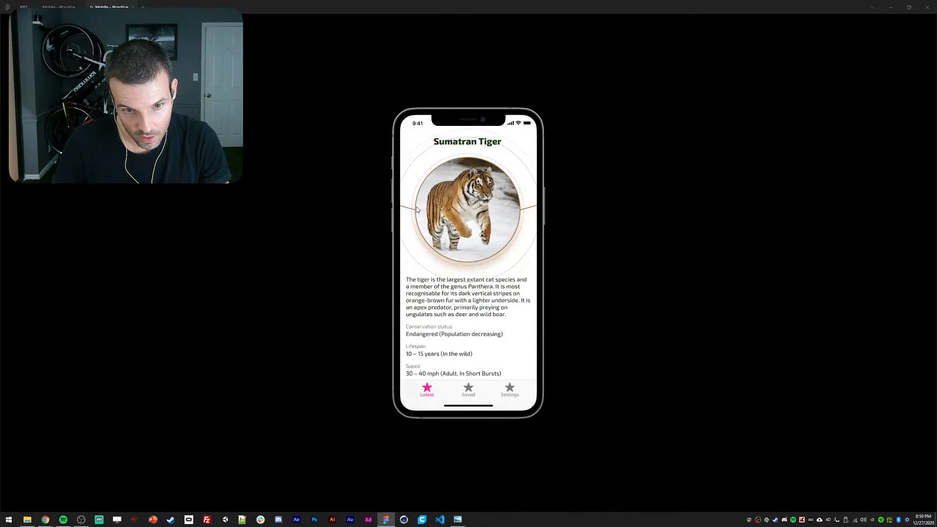
{"action": "left_click_drag", "start_coordinate": [416, 208], "coordinate": [634, 232]}
{"action": "left_click_drag", "start_coordinate": [513, 219], "coordinate": [613, 212]}
{"action": "left_click", "coordinate": [59, 8]}
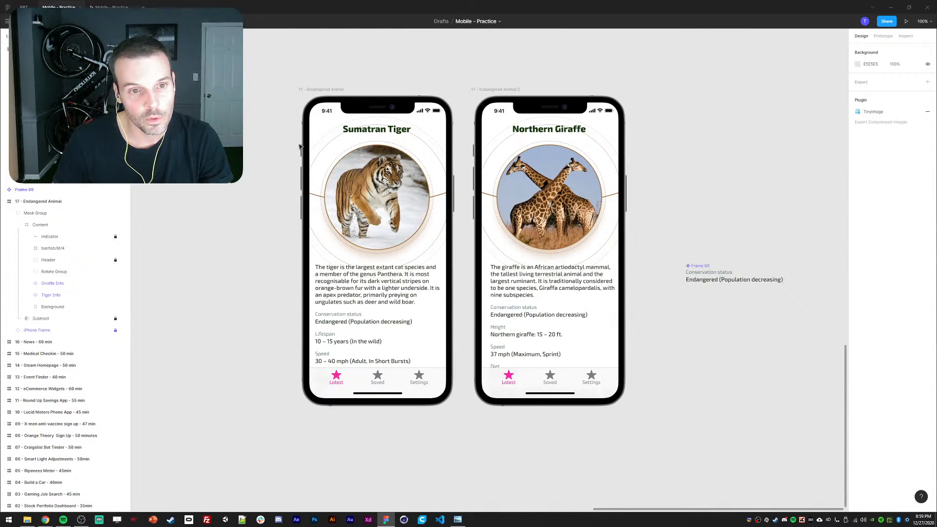
- Fill the tiger screen's Background with the pale snow grey EBECEE sampled from the tiger photo
{"action": "left_click", "coordinate": [54, 306]}
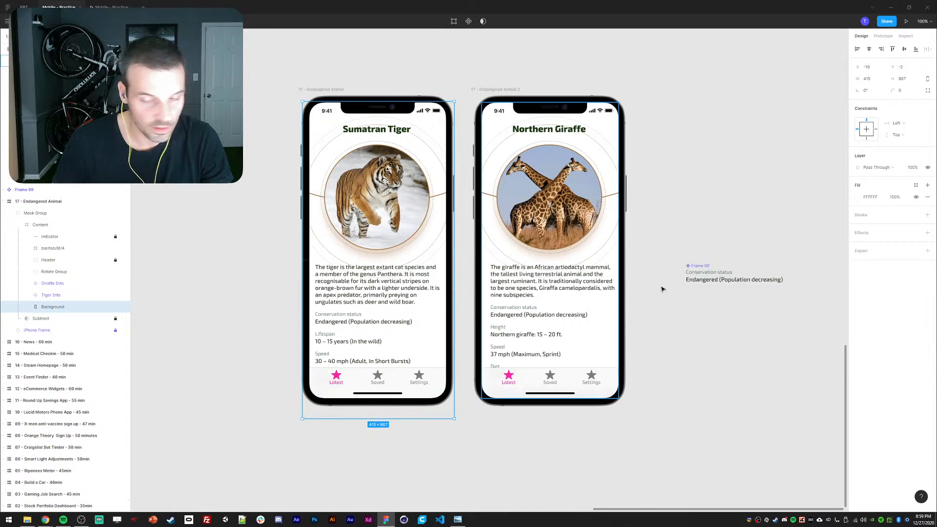
{"action": "left_click", "coordinate": [858, 197]}
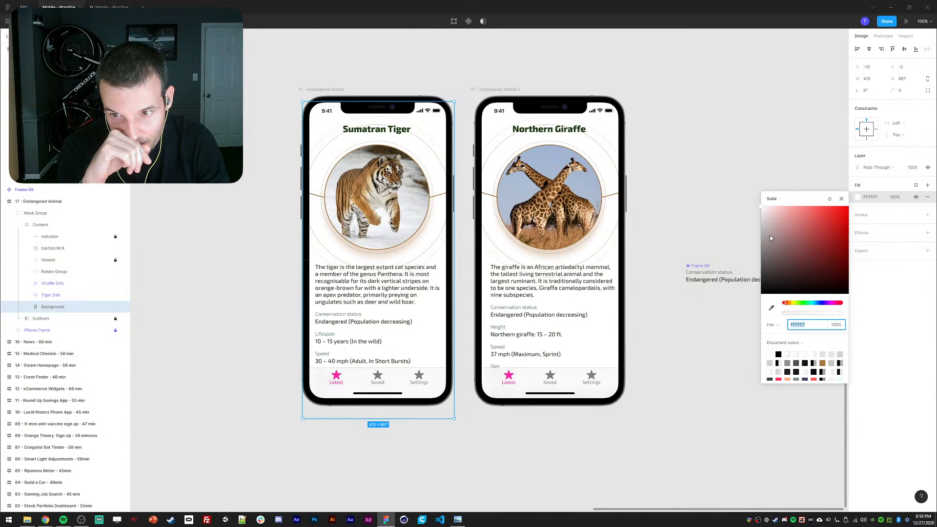
{"action": "left_click", "coordinate": [772, 309]}
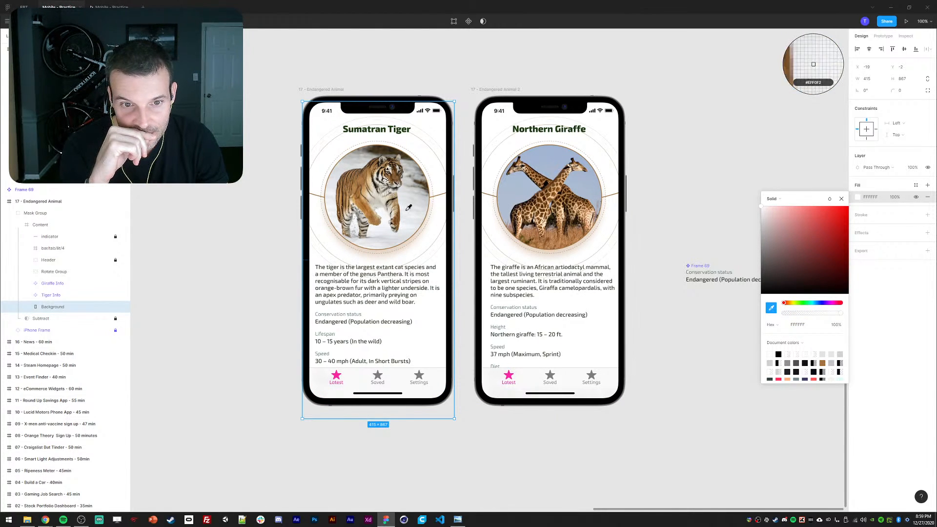
{"action": "left_click", "coordinate": [405, 252]}
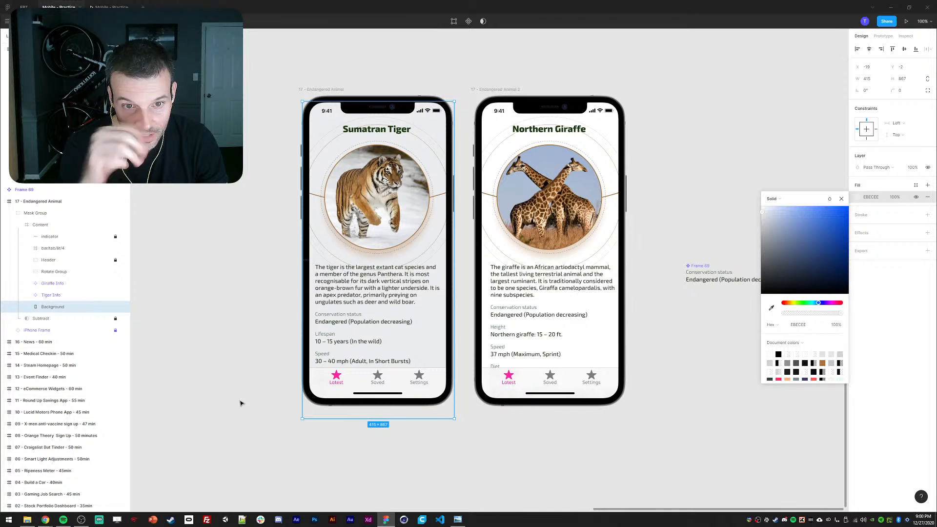
{"action": "left_click", "coordinate": [249, 272]}
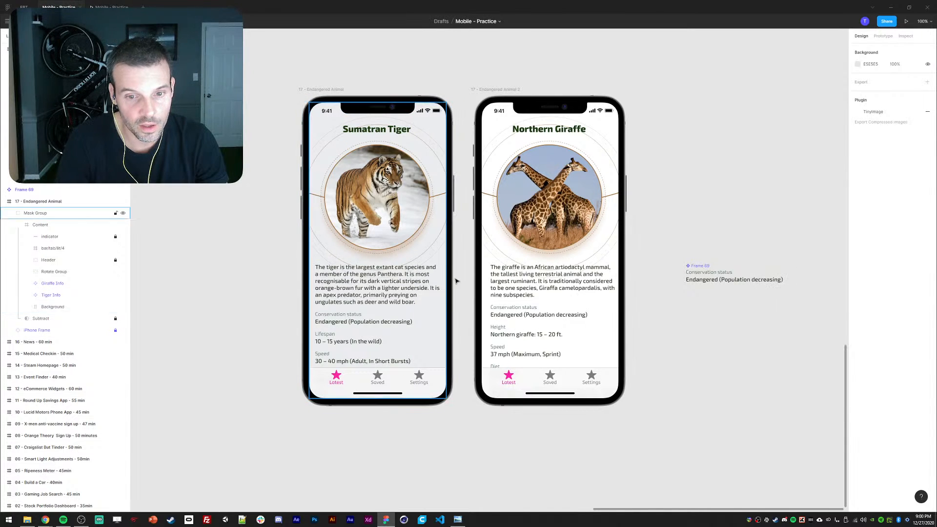
- Fill the giraffe screen's Background with the sky blue AABBD0 sampled from the giraffe photo
{"action": "left_click", "coordinate": [622, 234]}
{"action": "left_click", "coordinate": [861, 197]}
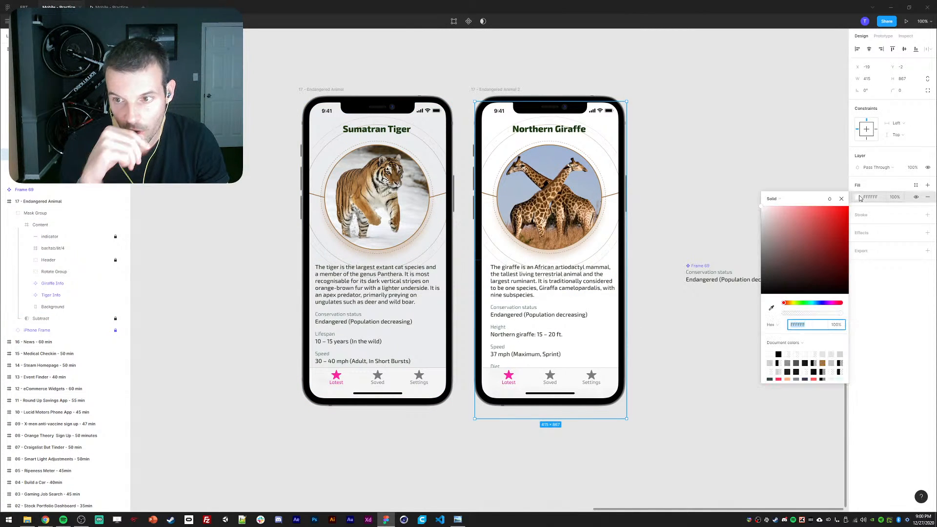
{"action": "left_click", "coordinate": [771, 308]}
{"action": "left_click", "coordinate": [584, 181]}
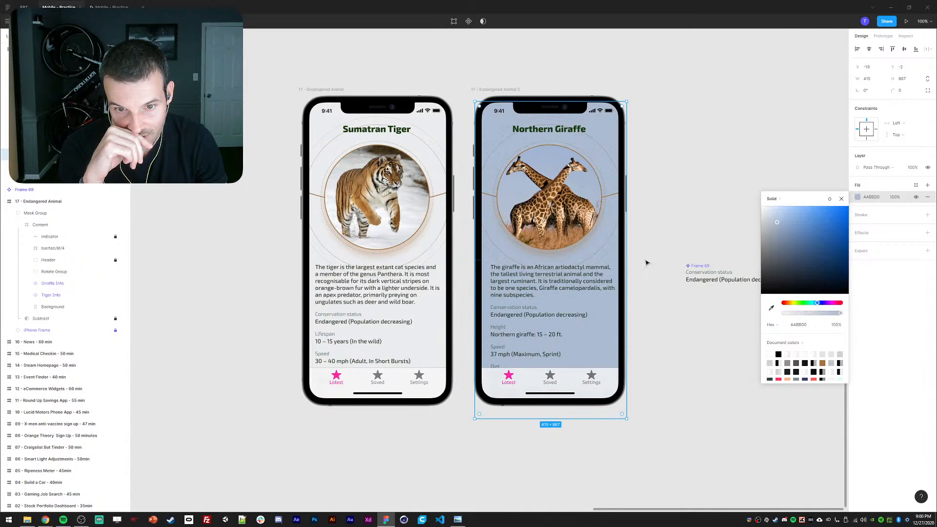
- Lighten the giraffe screen's Background fill to the pale grey-blue D1D7DE and clear the selection
{"action": "left_click_drag", "start_coordinate": [817, 314], "coordinate": [843, 313]}
{"action": "left_click_drag", "start_coordinate": [774, 218], "coordinate": [766, 220]}
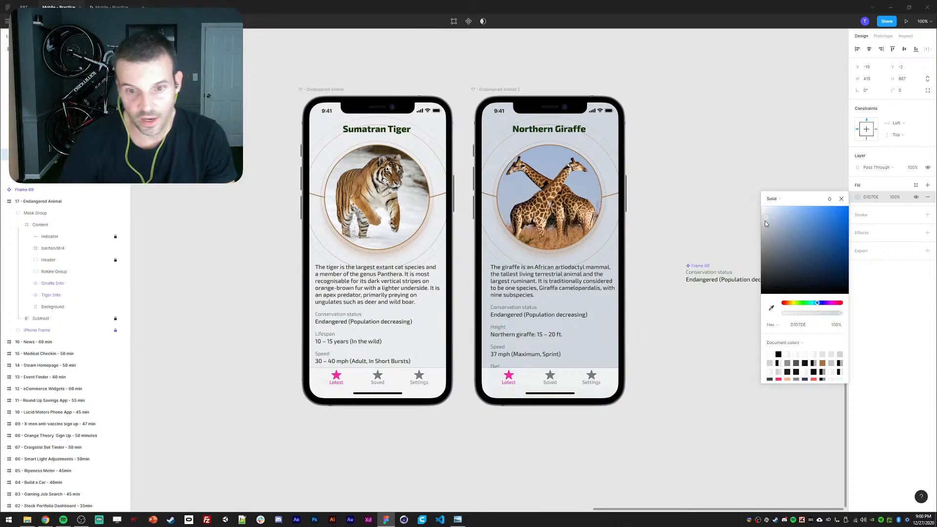
{"action": "left_click", "coordinate": [223, 294]}
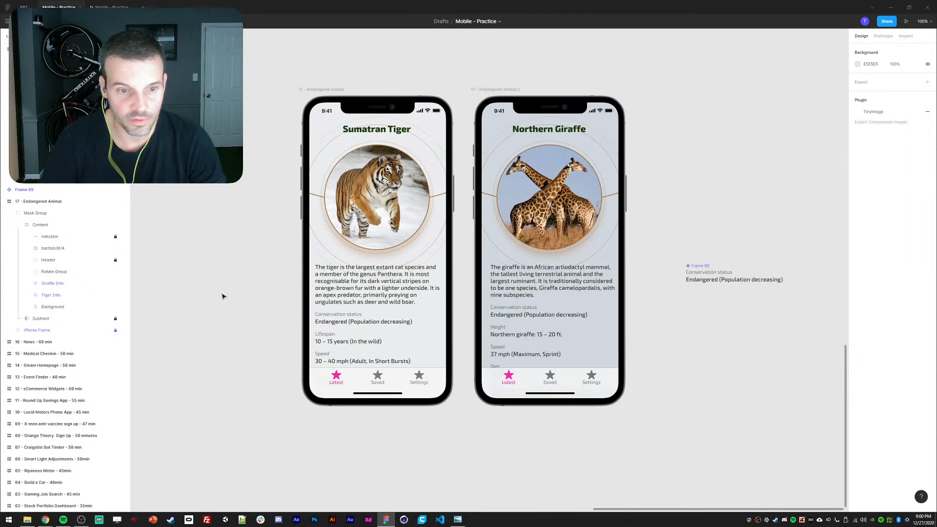
- Move the Tiger Info component on the tiger screen to X 32 and Y 432
{"action": "left_click", "coordinate": [333, 317], "text": "ctrl"}
{"action": "left_click", "coordinate": [414, 286], "text": "ctrl"}
{"action": "left_click", "coordinate": [427, 282], "text": "ctrl"}
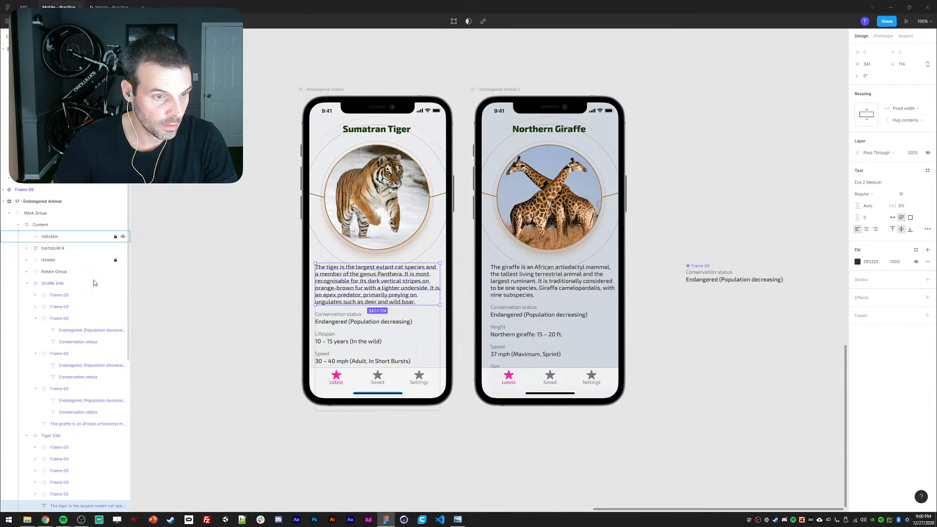
{"action": "scroll", "coordinate": [88, 342], "scroll_direction": "down", "scroll_amount": 2}
{"action": "left_click", "coordinate": [52, 338]}
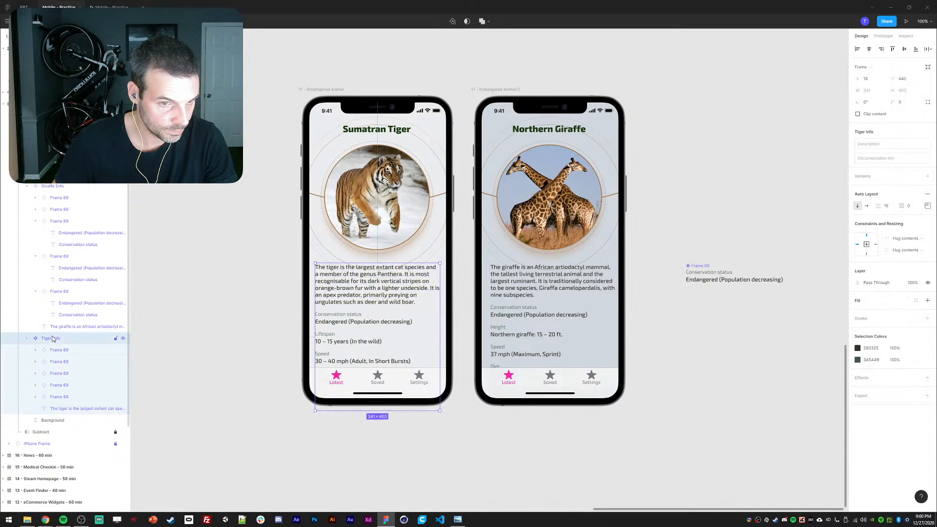
{"action": "key", "text": "shift+Right"}
{"action": "key", "text": "shift+Right"}
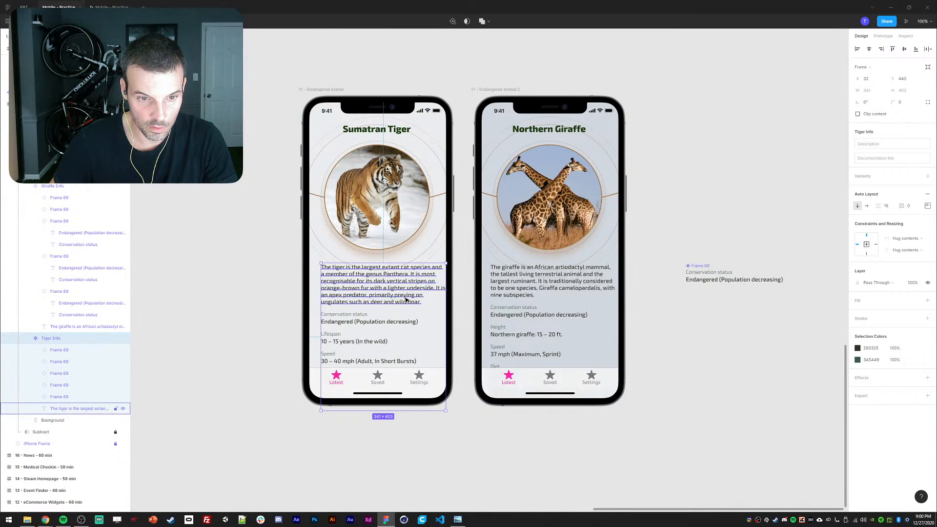
{"action": "key", "text": "shift+Down"}
{"action": "key", "text": "shift+Down"}
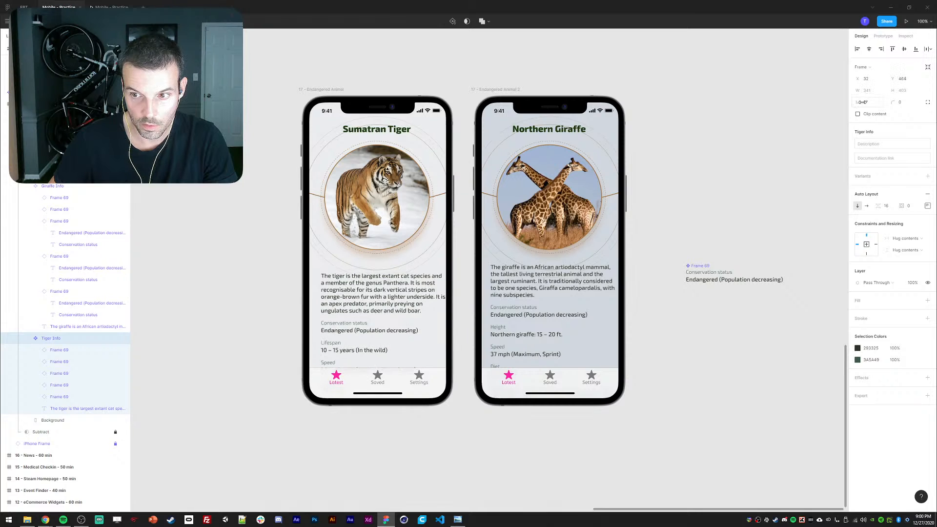
{"action": "key", "text": "shift+Up"}
{"action": "key", "text": "shift+Up"}
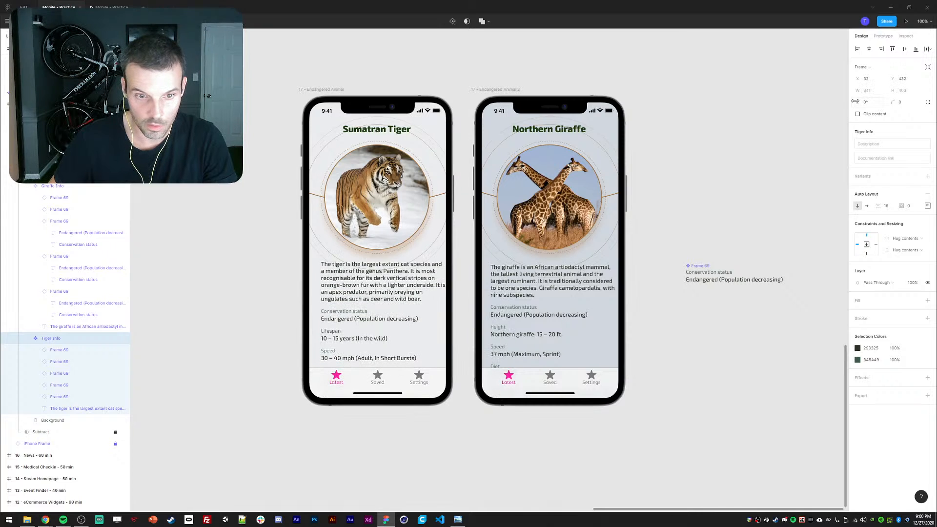
- Set the width of the tiger description paragraph inside Tiger Info to 309
{"action": "left_click", "coordinate": [59, 409]}
{"action": "left_click", "coordinate": [877, 67]}
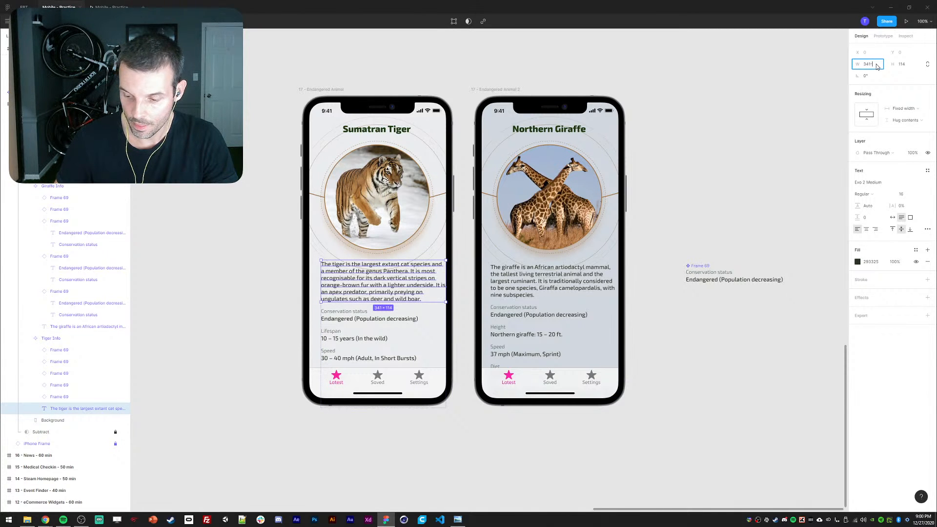
{"action": "key", "text": "Return"}
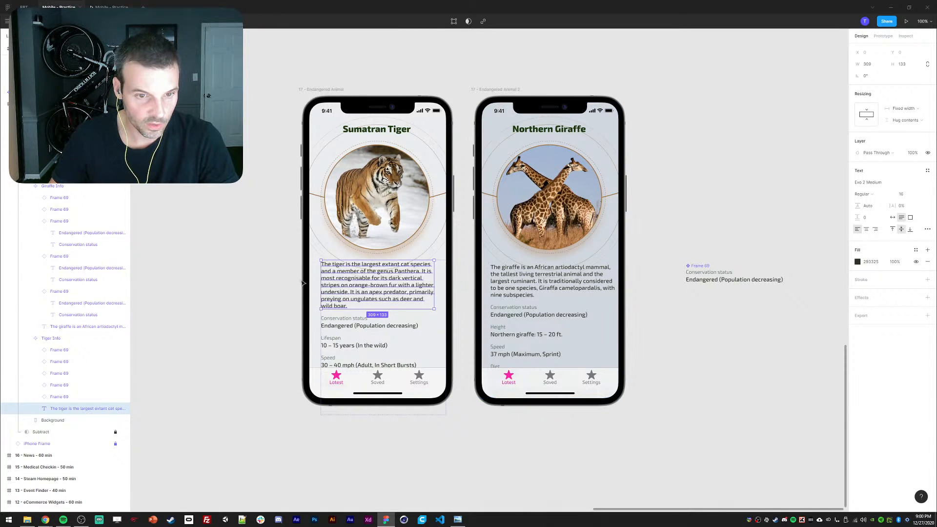
- Move the hidden Giraffe Info component on the tiger screen to Y 432 and set its description paragraph's width to 309
{"action": "left_click", "coordinate": [315, 283]}
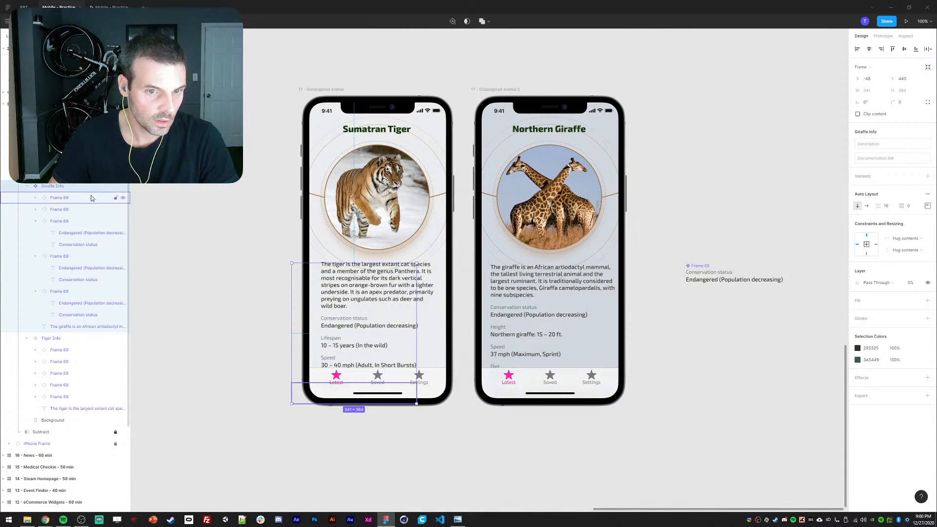
{"action": "key", "text": "shift+Up"}
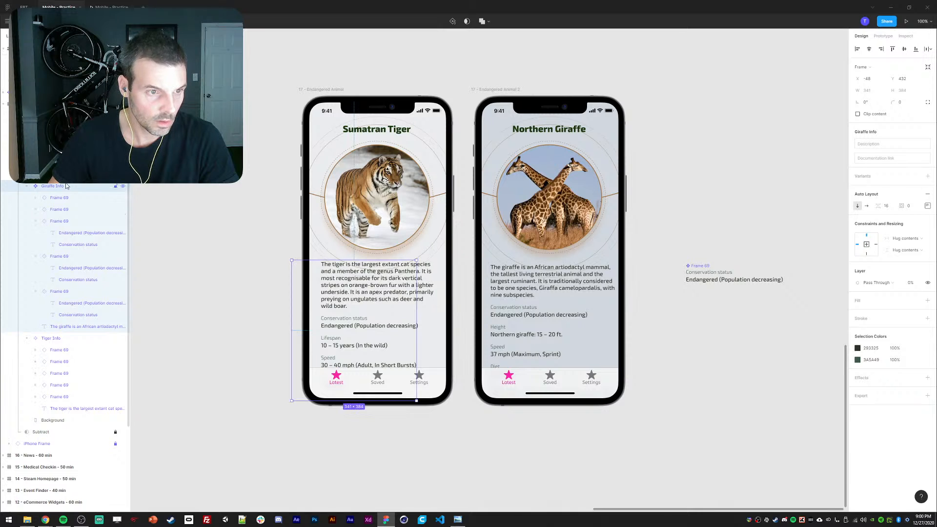
{"action": "left_click", "coordinate": [67, 329]}
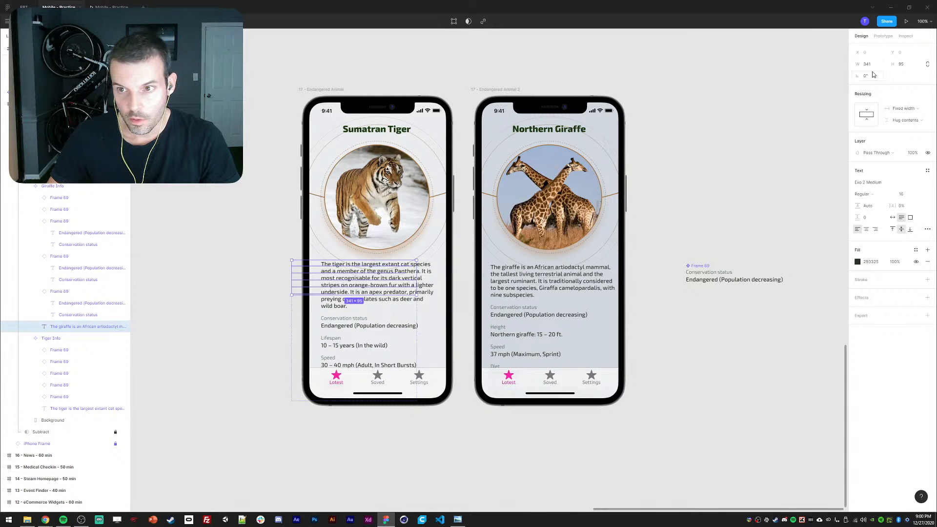
{"action": "left_click", "coordinate": [420, 285], "text": "ctrl"}
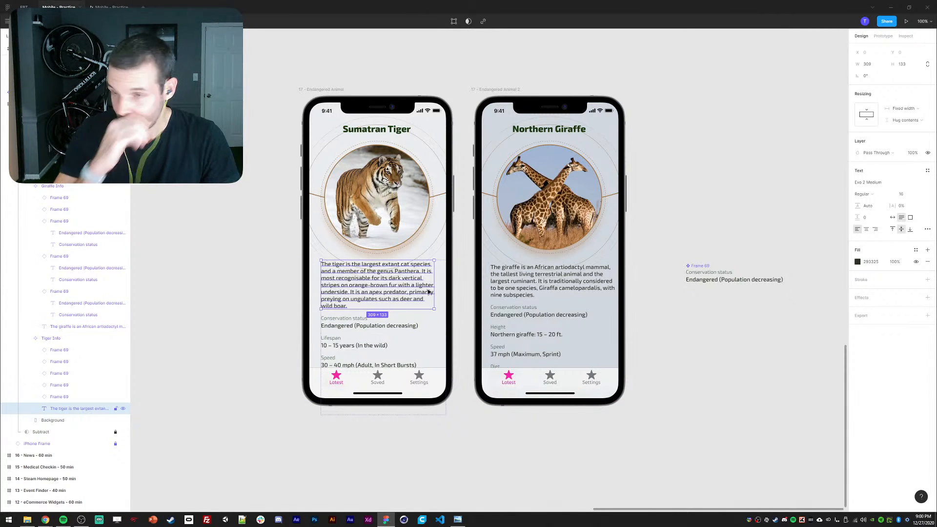
{"action": "left_click", "coordinate": [314, 292], "text": "ctrl"}
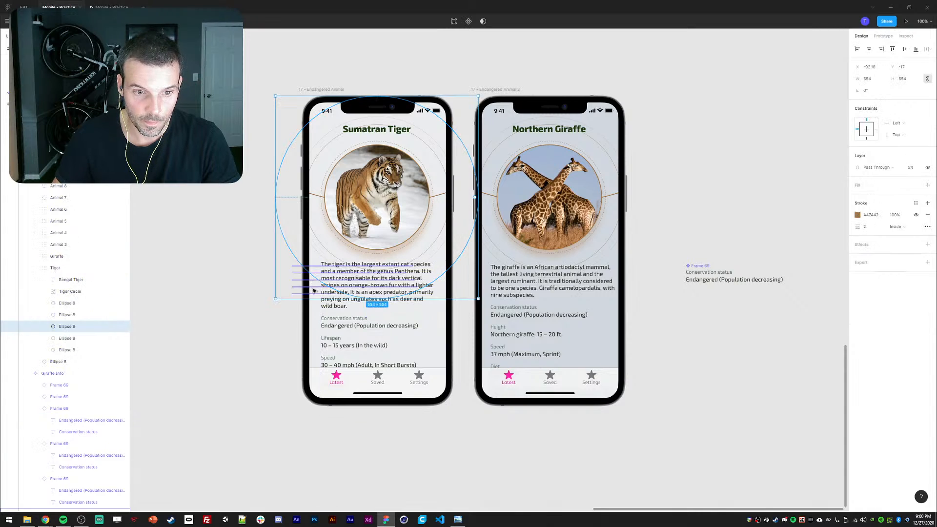
{"action": "left_click", "coordinate": [314, 292], "text": "ctrl"}
{"action": "key", "text": "Return"}
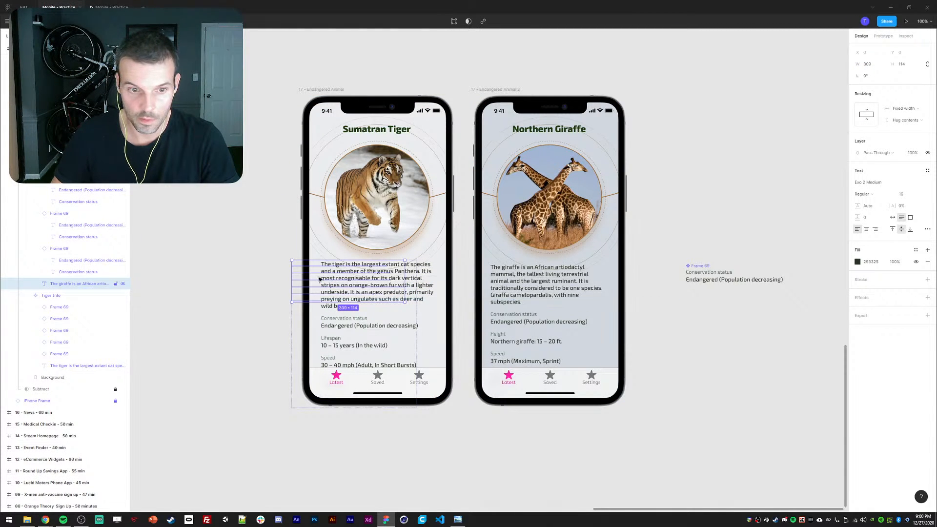
{"action": "key", "text": "Escape"}
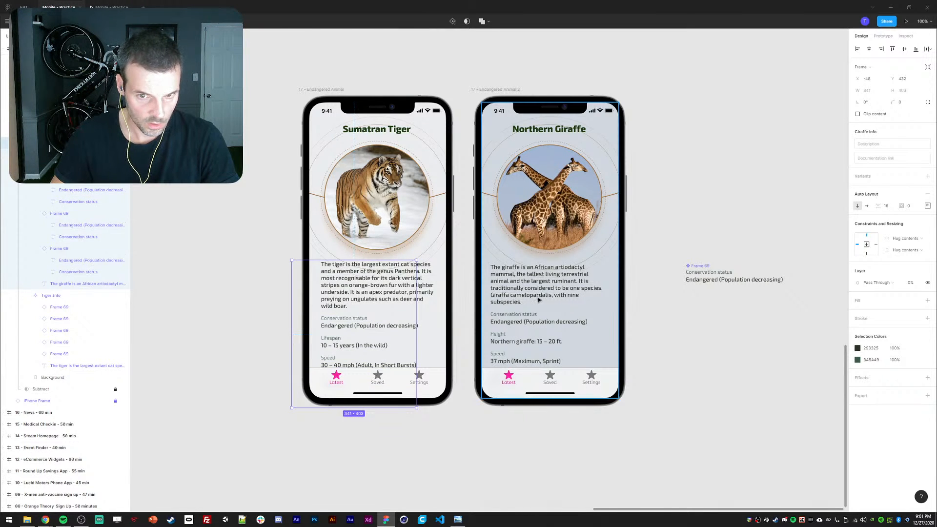
- Move the Giraffe Info instance on the giraffe screen to X 40 and clear the selection
{"action": "left_click", "coordinate": [527, 288]}
{"action": "double_click", "coordinate": [513, 282]}
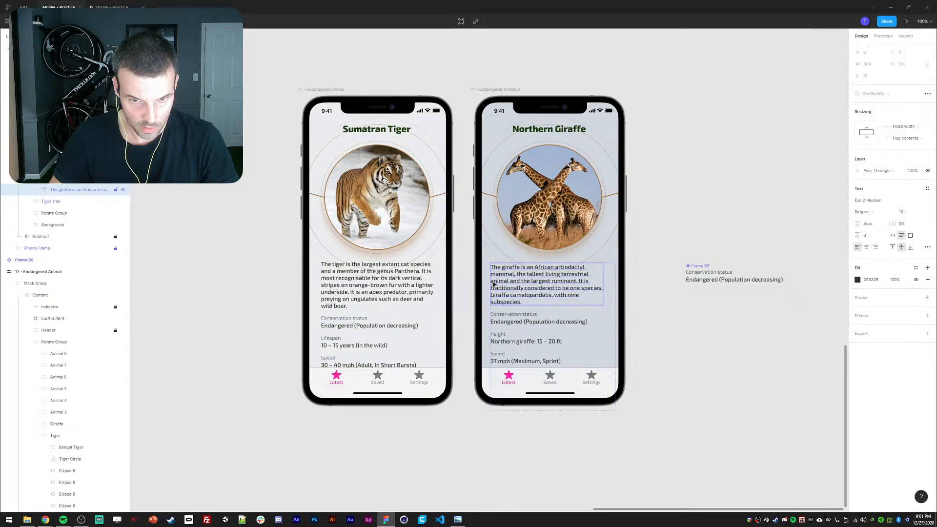
{"action": "left_click", "coordinate": [54, 108]}
{"action": "left_click", "coordinate": [54, 119]}
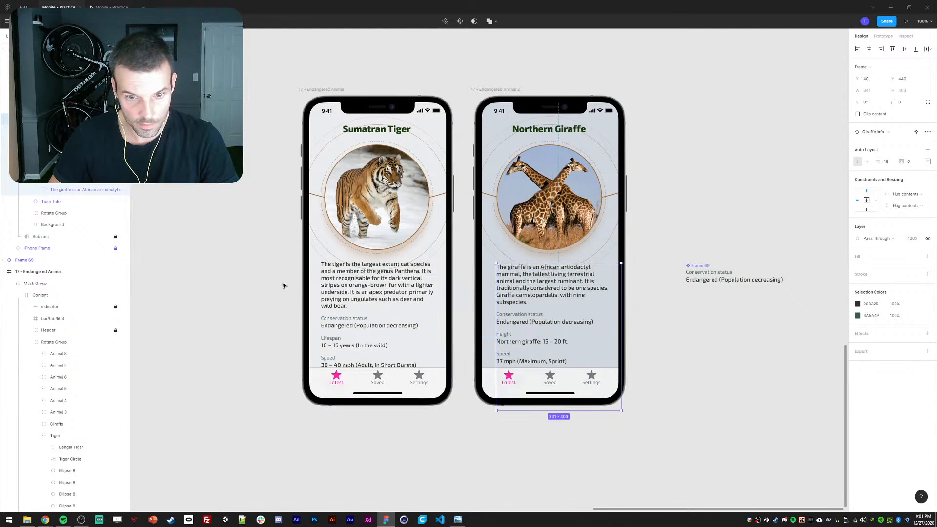
{"action": "left_click", "coordinate": [280, 304]}
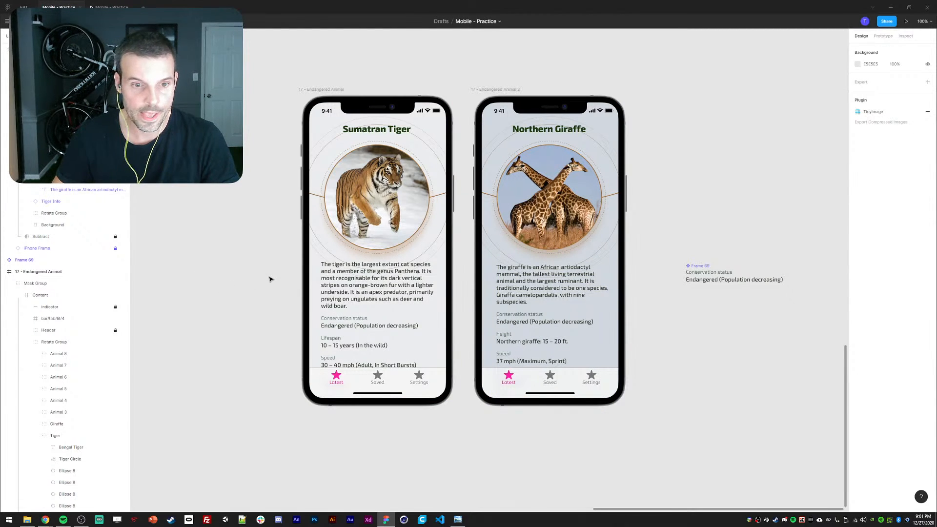
- Set the giraffe screen's Giraffe Info instance to X 32, matching the tiger screen's Tiger Info component
{"action": "double_click", "coordinate": [353, 287]}
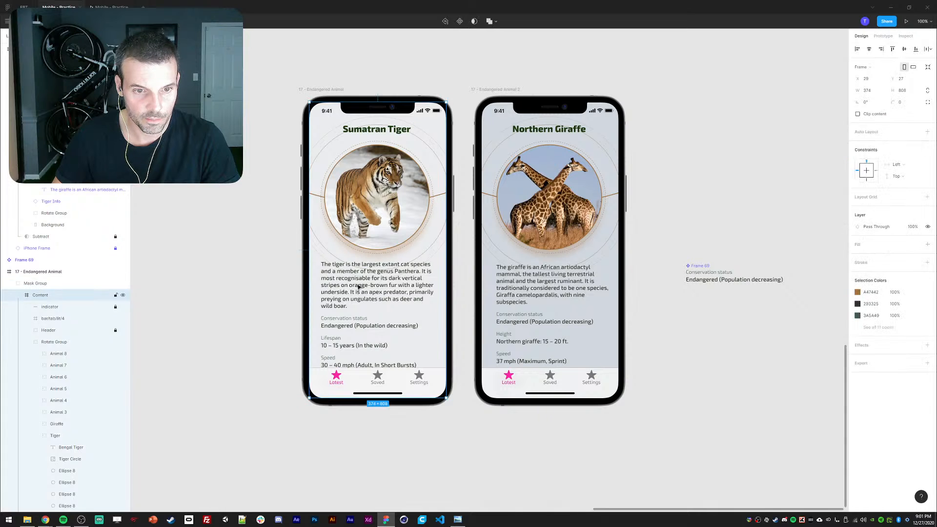
{"action": "double_click", "coordinate": [352, 287]}
{"action": "left_click", "coordinate": [352, 286]}
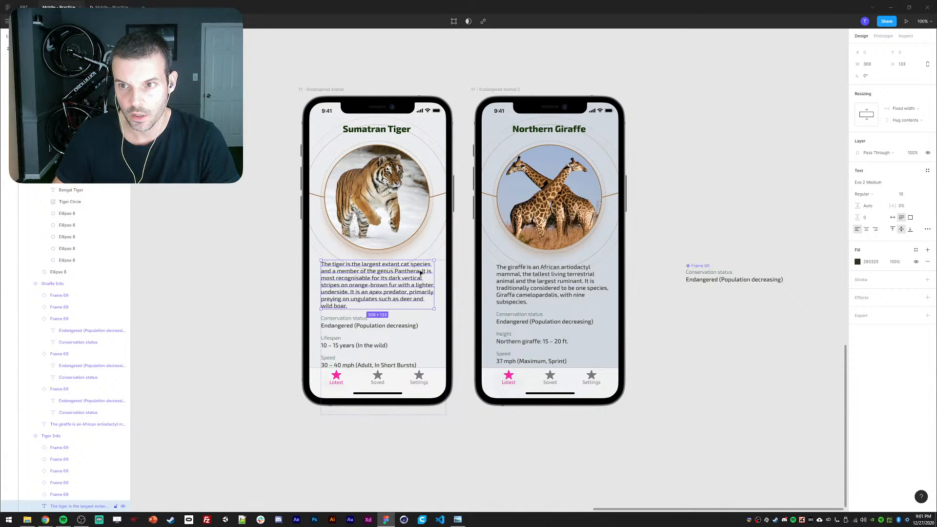
{"action": "left_click", "coordinate": [63, 283]}
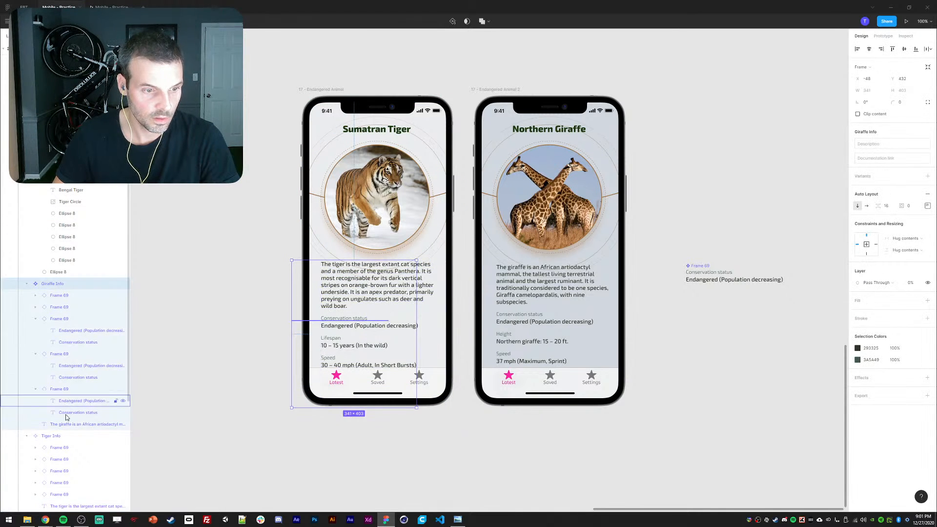
{"action": "left_click", "coordinate": [52, 437]}
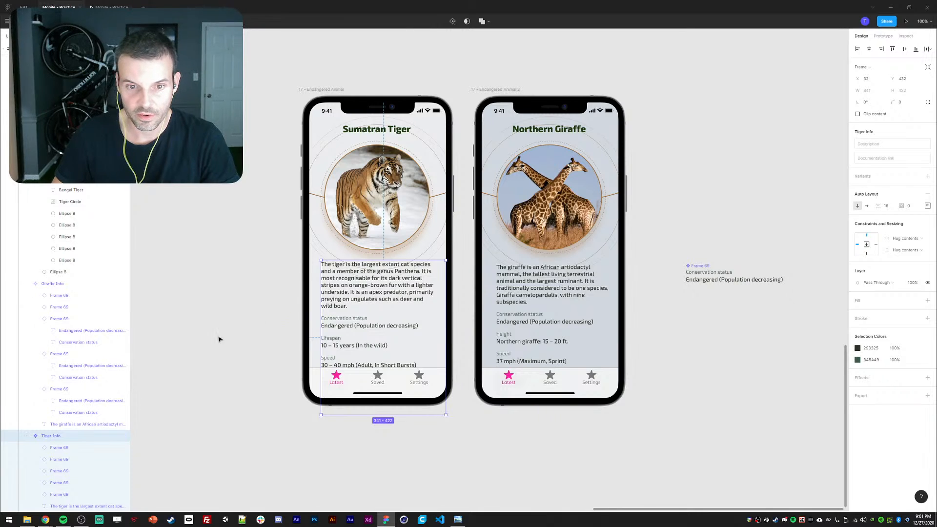
{"action": "left_click", "coordinate": [553, 290], "text": "ctrl"}
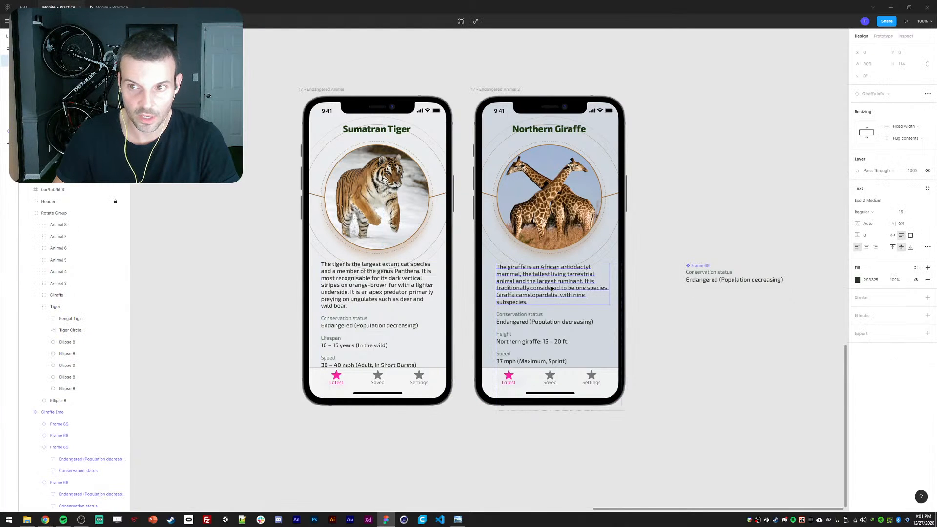
{"action": "scroll", "coordinate": [61, 142], "scroll_direction": "up", "scroll_amount": 3}
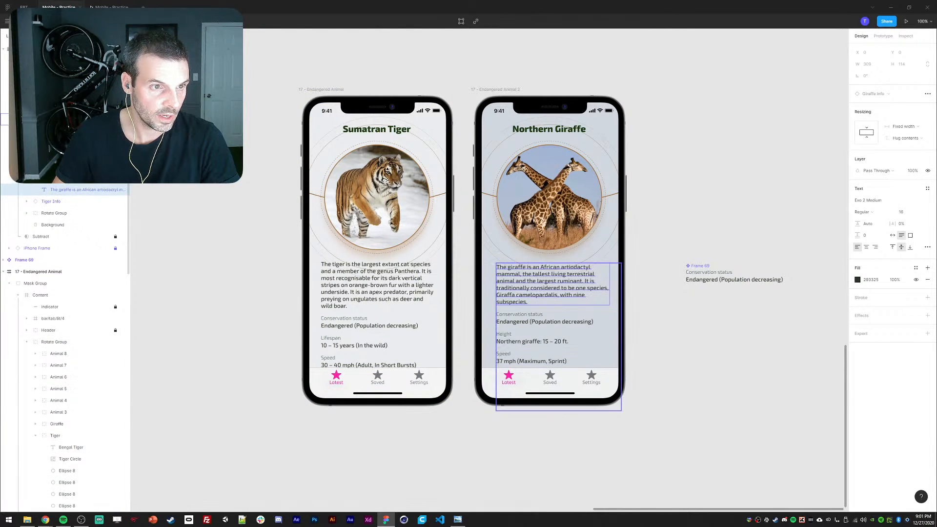
{"action": "left_click", "coordinate": [56, 120]}
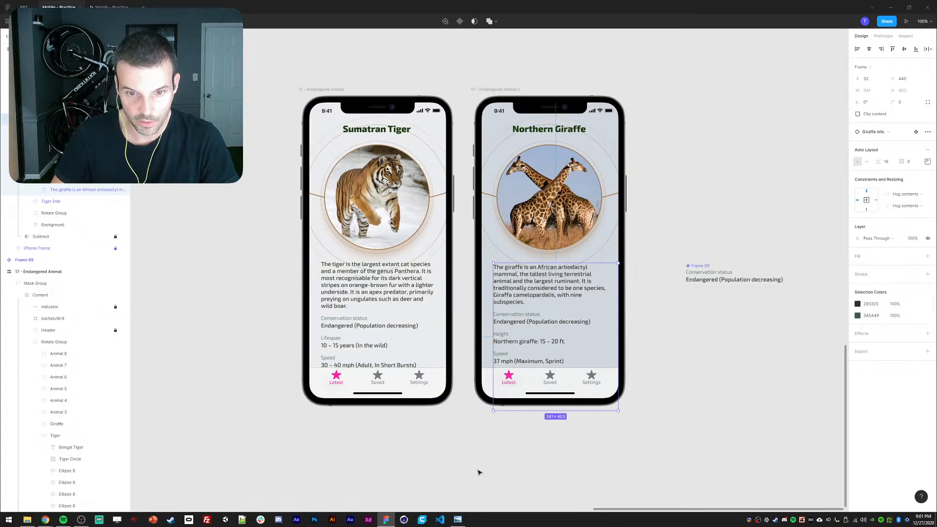
{"action": "left_click", "coordinate": [479, 471]}
{"action": "left_click", "coordinate": [536, 285], "text": "ctrl"}
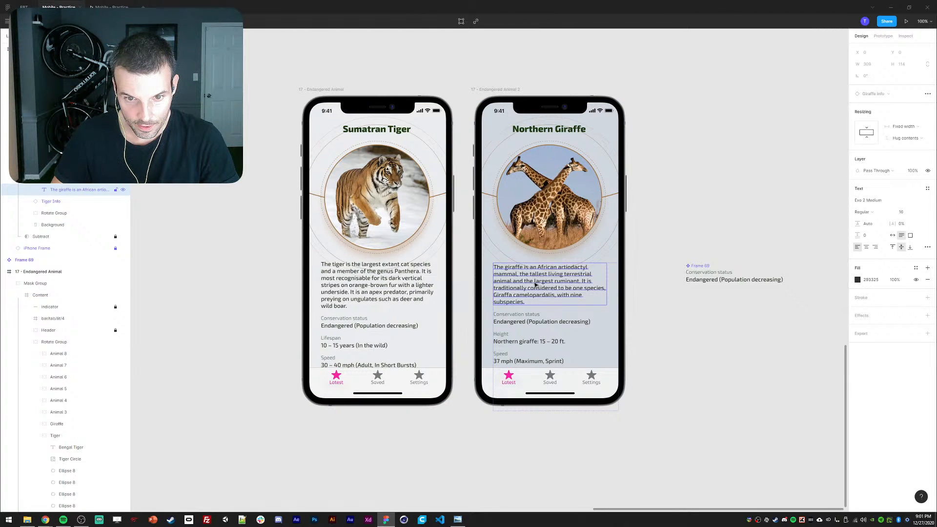
{"action": "left_click", "coordinate": [244, 394]}
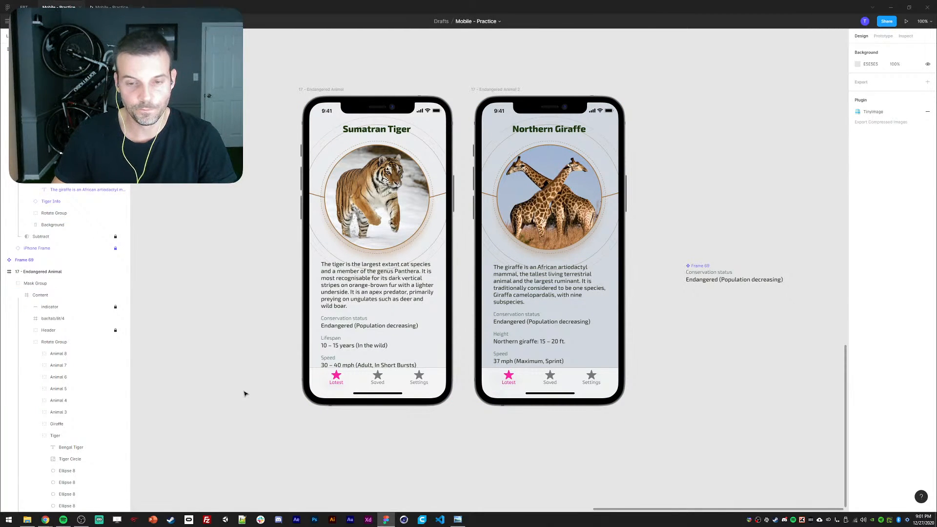
- Test the drag transition between the giraffe and tiger screens in the running prototype, and return to the design file
{"action": "left_click_drag", "start_coordinate": [238, 217], "coordinate": [229, 223]}
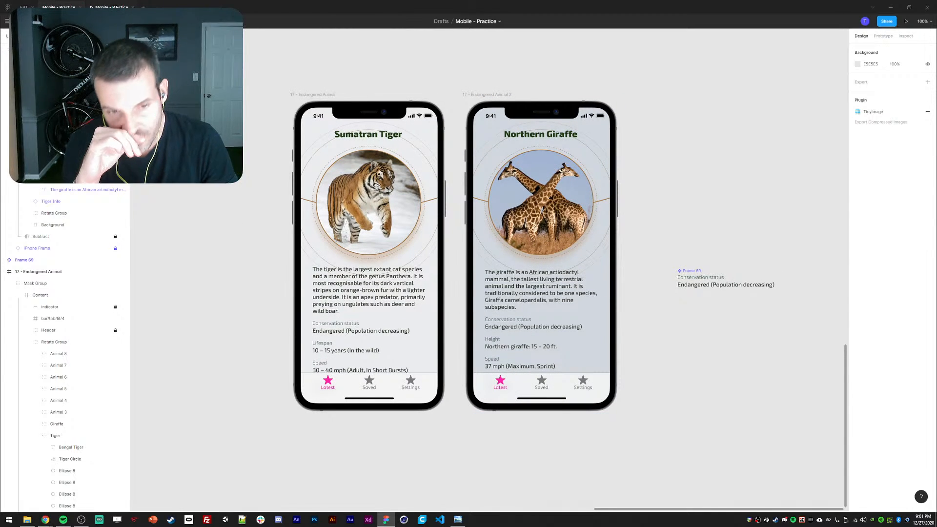
{"action": "left_click", "coordinate": [116, 7]}
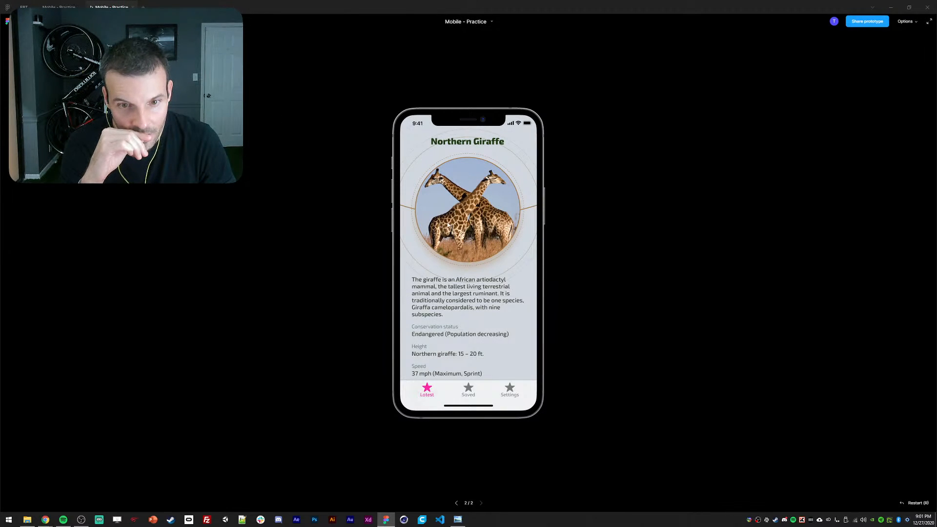
{"action": "left_click_drag", "start_coordinate": [466, 258], "coordinate": [334, 214]}
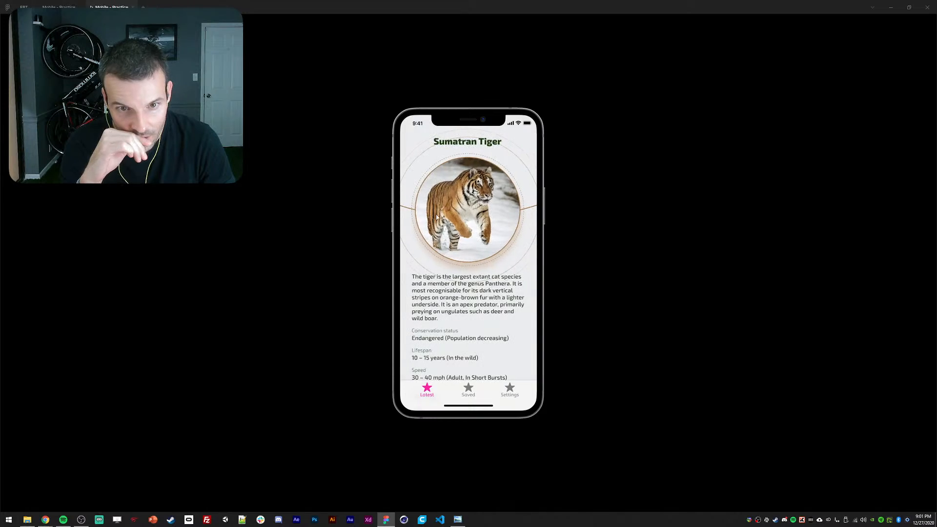
{"action": "left_click_drag", "start_coordinate": [459, 207], "coordinate": [522, 208]}
{"action": "left_click", "coordinate": [59, 7]}
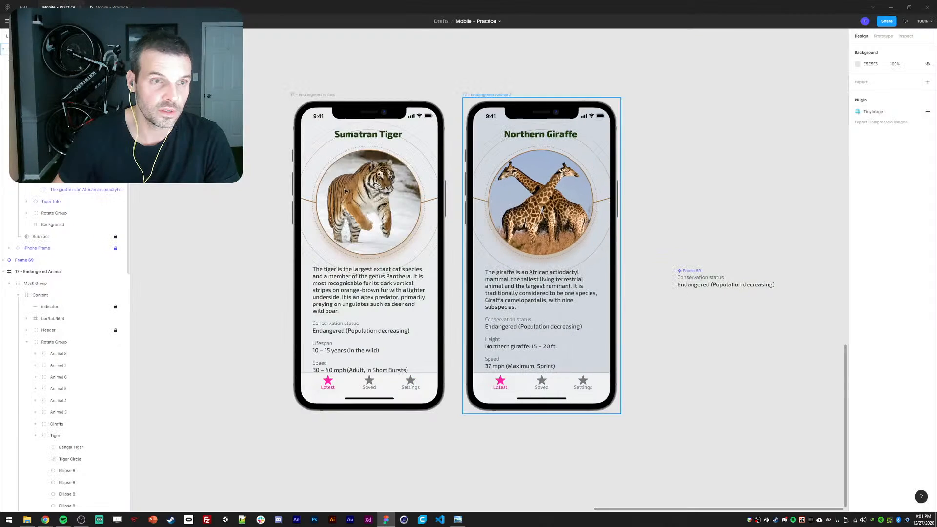
- Collapse the Giraffe Info and Tiger Info components on the tiger screen and select both to check their Y position
{"action": "left_click", "coordinate": [363, 296]}
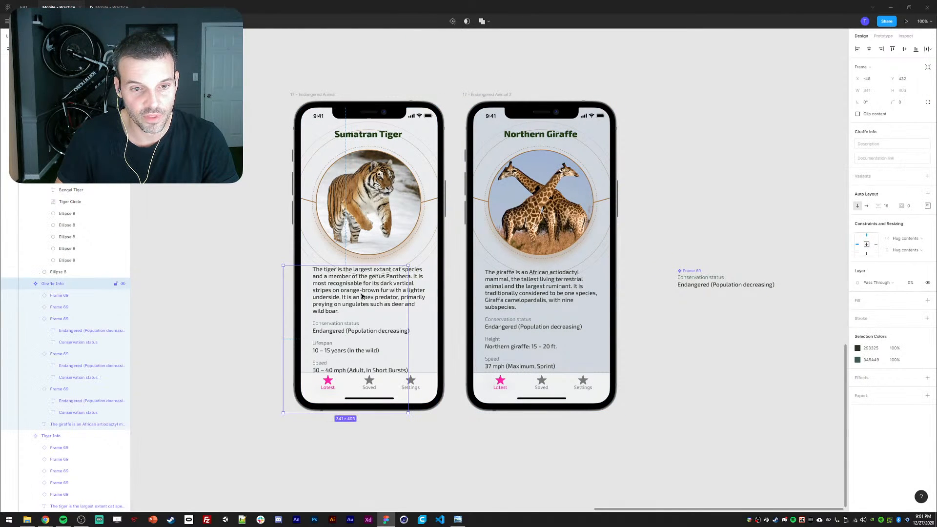
{"action": "left_click", "coordinate": [28, 284]}
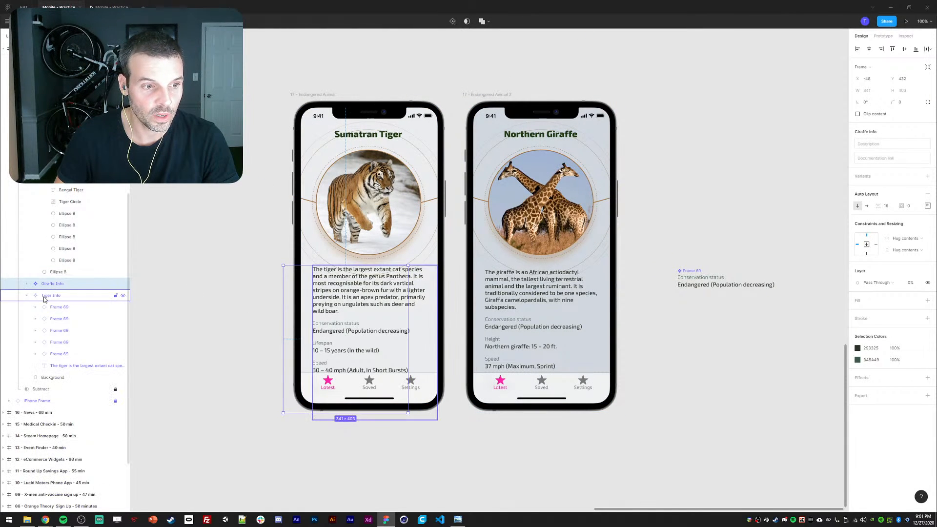
{"action": "left_click", "coordinate": [29, 298]}
{"action": "left_click", "coordinate": [28, 296]}
{"action": "left_click", "coordinate": [50, 285], "text": "shift"}
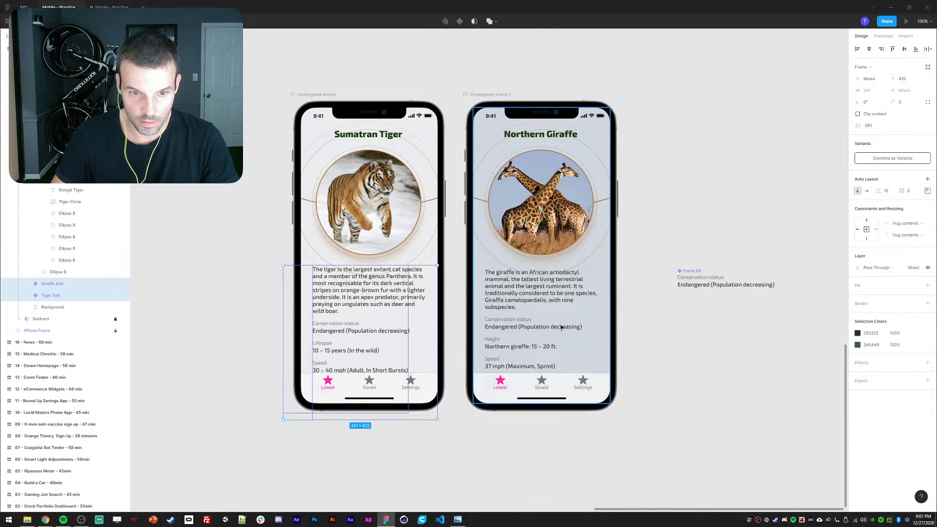
- Set the Y of both the Giraffe Info and Tiger Info instances on the giraffe screen to 432 and view the result in the running prototype
{"action": "left_click", "coordinate": [516, 295]}
{"action": "left_click", "coordinate": [28, 120]}
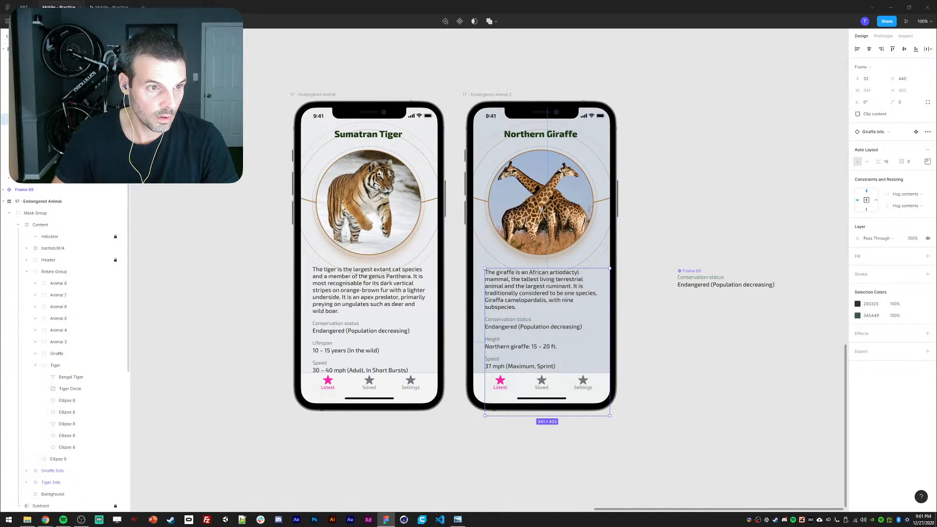
{"action": "left_click", "coordinate": [50, 130], "text": "shift"}
{"action": "left_click", "coordinate": [902, 79]}
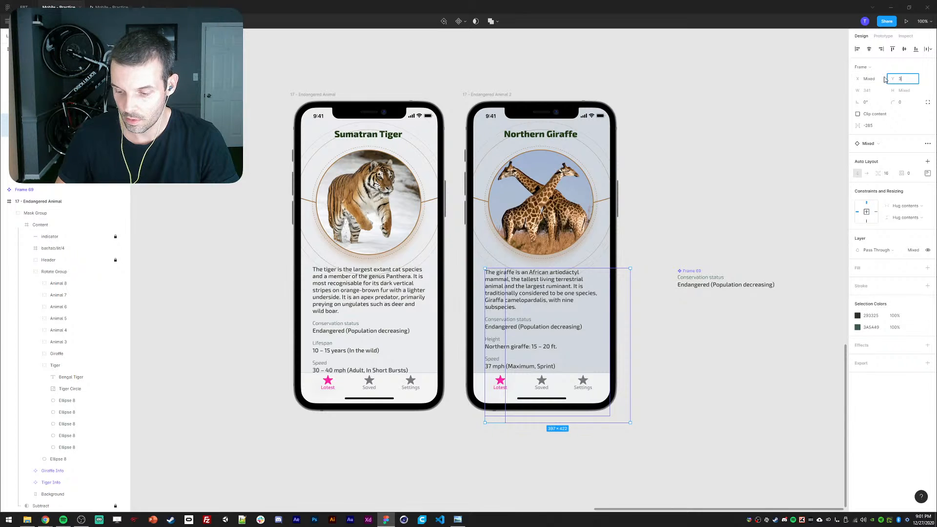
{"action": "type", "text": "432"}
{"action": "key", "text": "Return"}
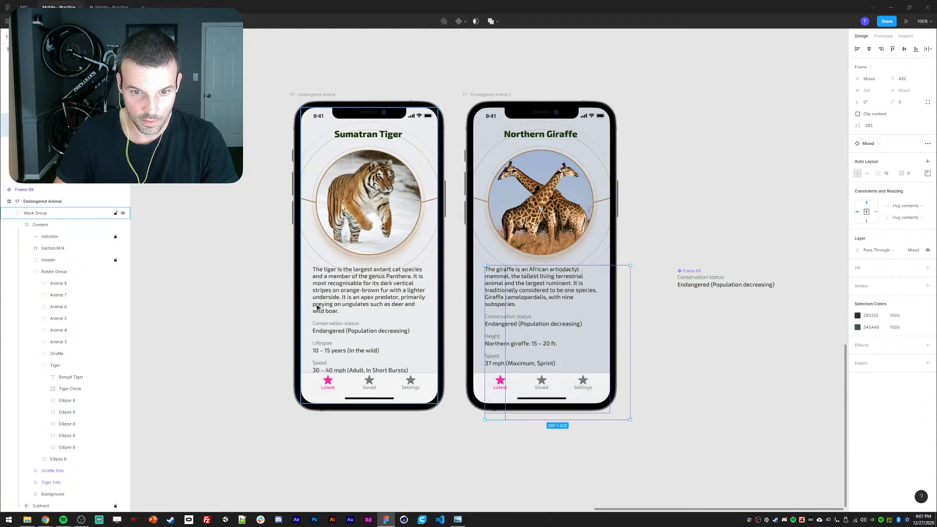
{"action": "left_click", "coordinate": [112, 7]}
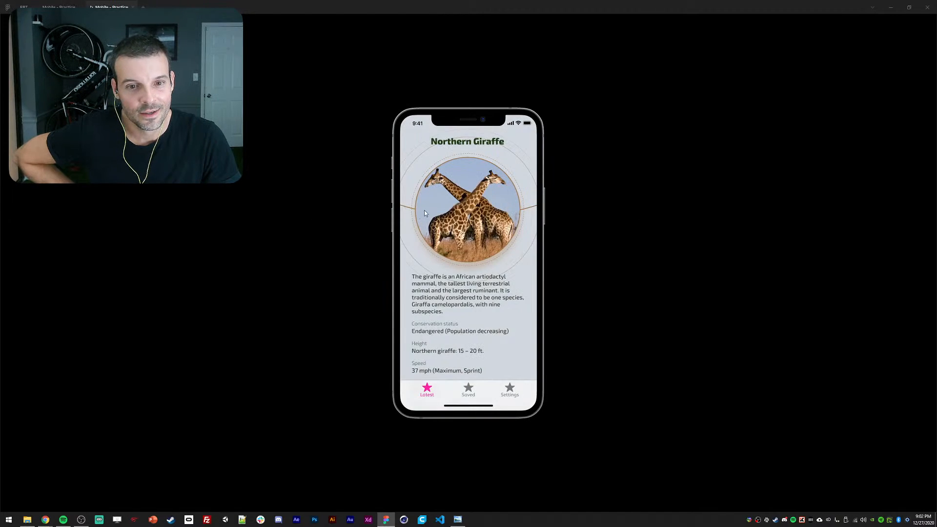
{"action": "key", "text": "ctrl+shift+Tab"}
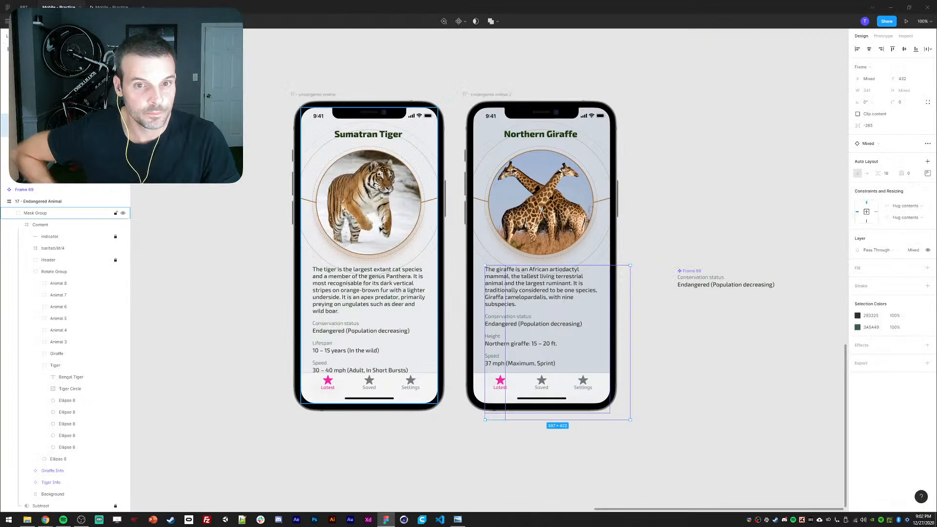
{"action": "left_click", "coordinate": [230, 207]}
{"action": "left_click", "coordinate": [377, 134], "text": "ctrl"}
{"action": "left_click", "coordinate": [513, 134], "text": "ctrl+shift"}
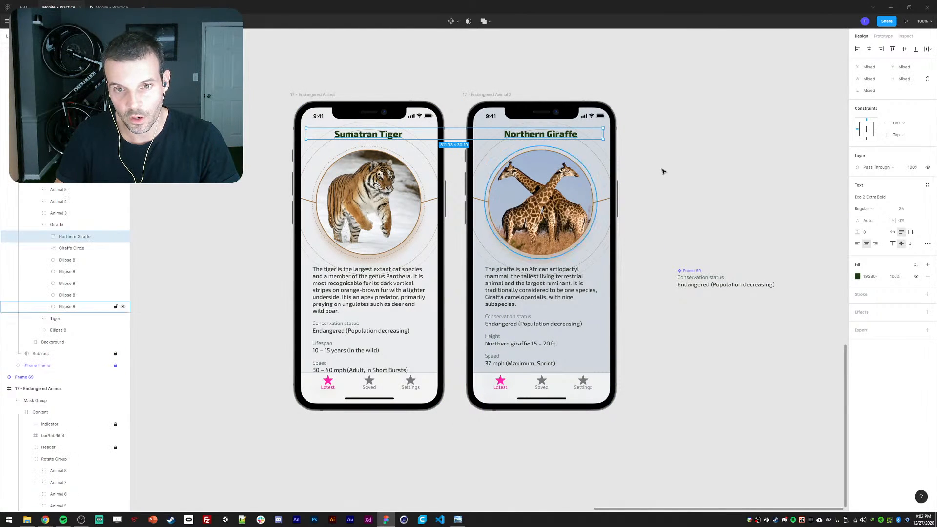
{"action": "left_click", "coordinate": [665, 172]}
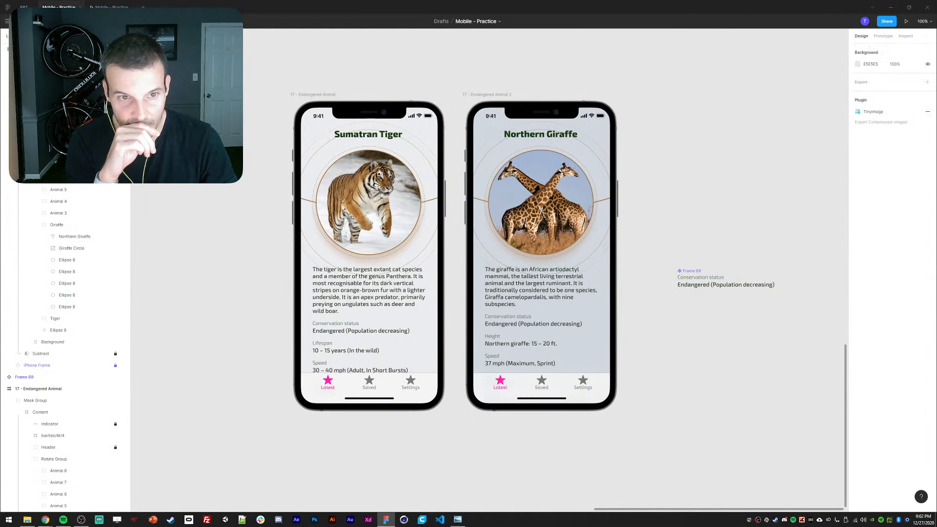
{"action": "left_click", "coordinate": [350, 139], "text": "ctrl"}
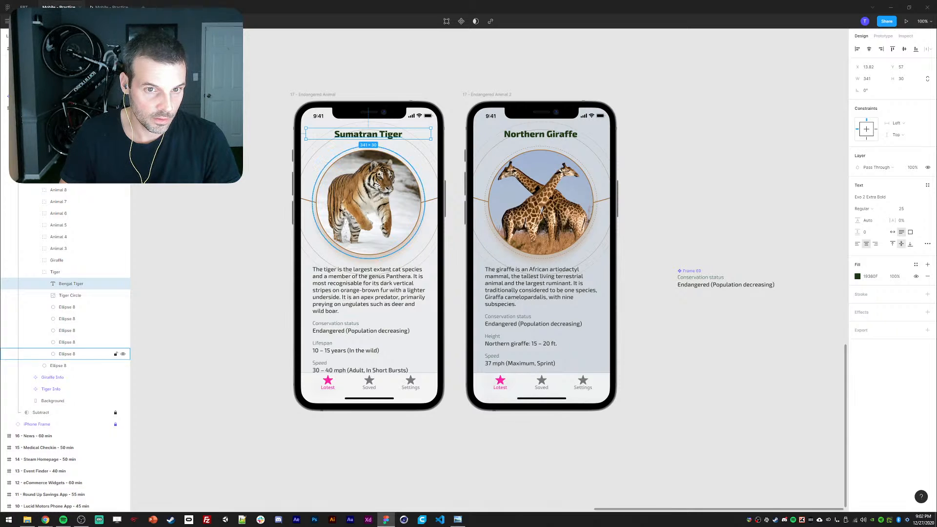
{"action": "key", "text": "minus"}
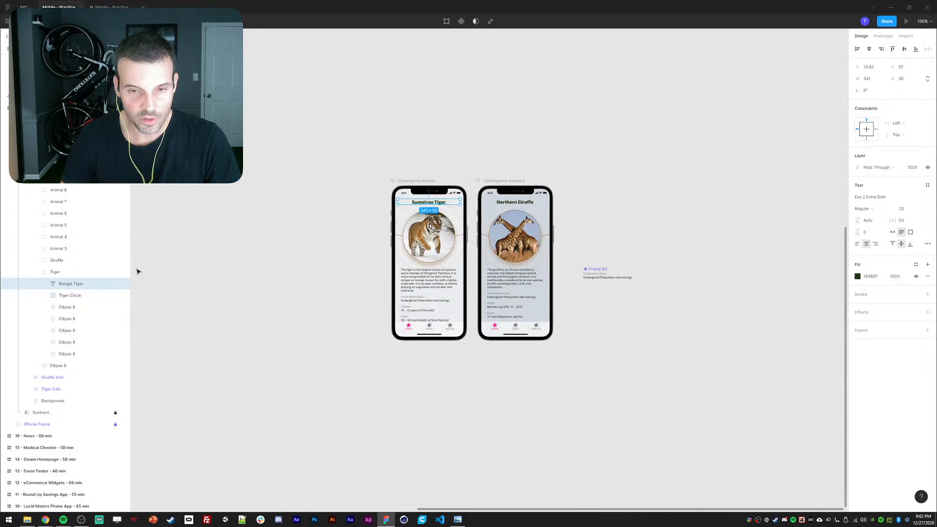
{"action": "key", "text": "plus"}
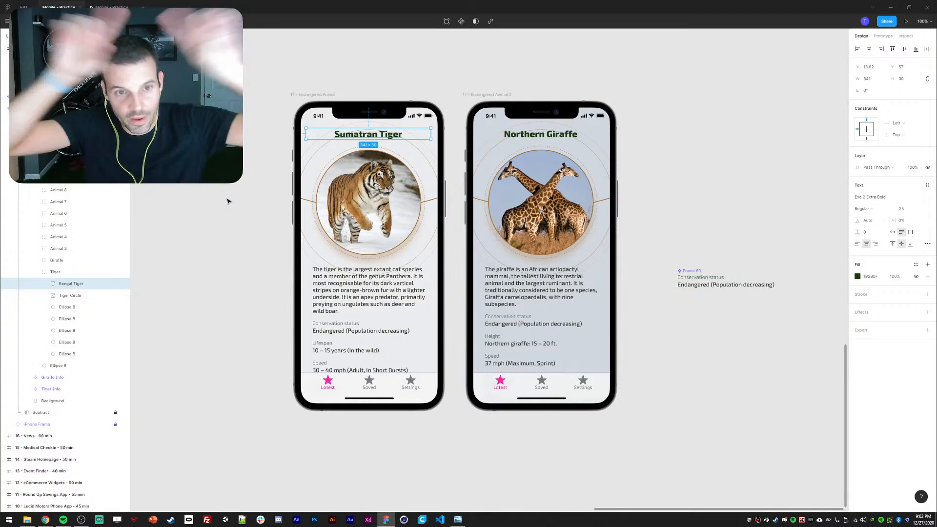
{"action": "left_click", "coordinate": [236, 223]}
- Change the fill of the Sumatran Tiger and Northern Giraffe titles to neutral dark grey 3A3A3A
{"action": "left_click", "coordinate": [361, 137], "text": "ctrl"}
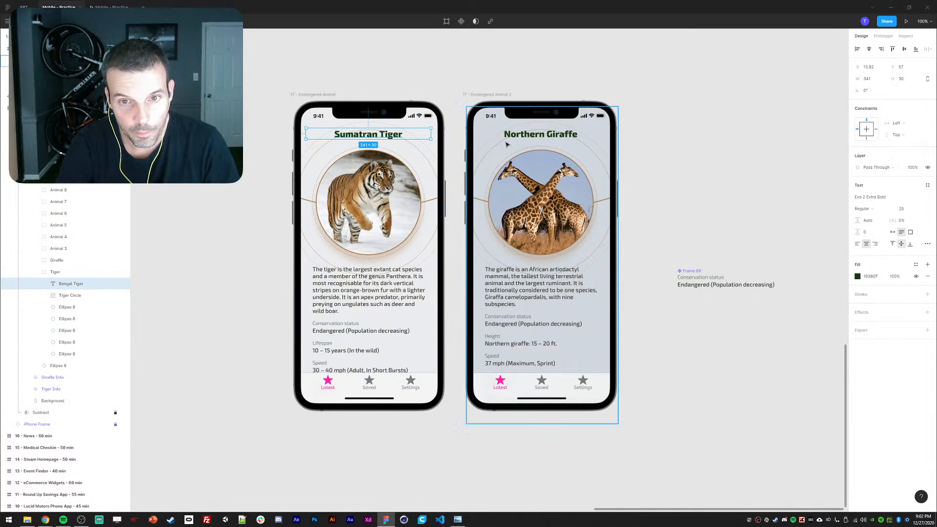
{"action": "left_click", "coordinate": [534, 139], "text": "ctrl+shift"}
{"action": "left_click", "coordinate": [858, 277]}
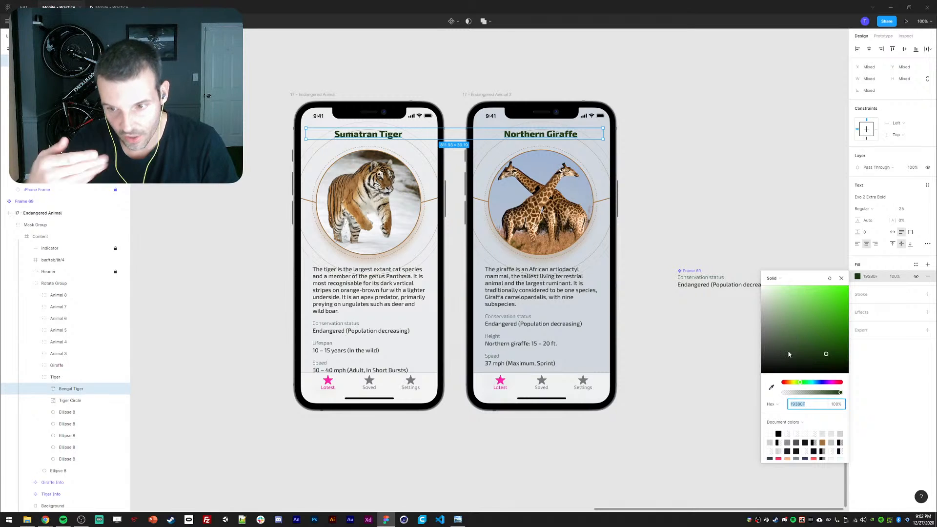
{"action": "left_click_drag", "start_coordinate": [788, 352], "coordinate": [760, 358]}
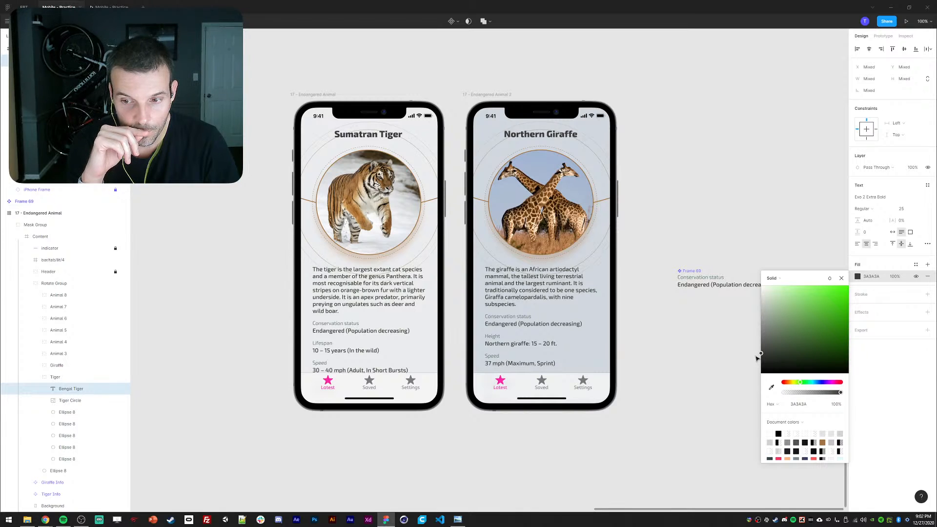
{"action": "left_click", "coordinate": [235, 280]}
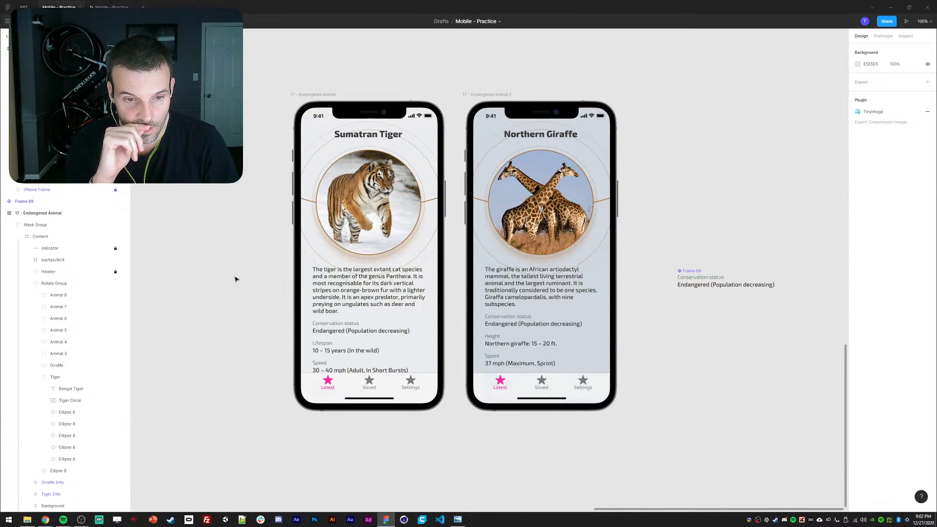
- Try neutral greys on the Tiger Info conservation status instance: 3E3E3E for the value text and 757575 for the label
{"action": "left_click", "coordinate": [337, 304], "text": "ctrl"}
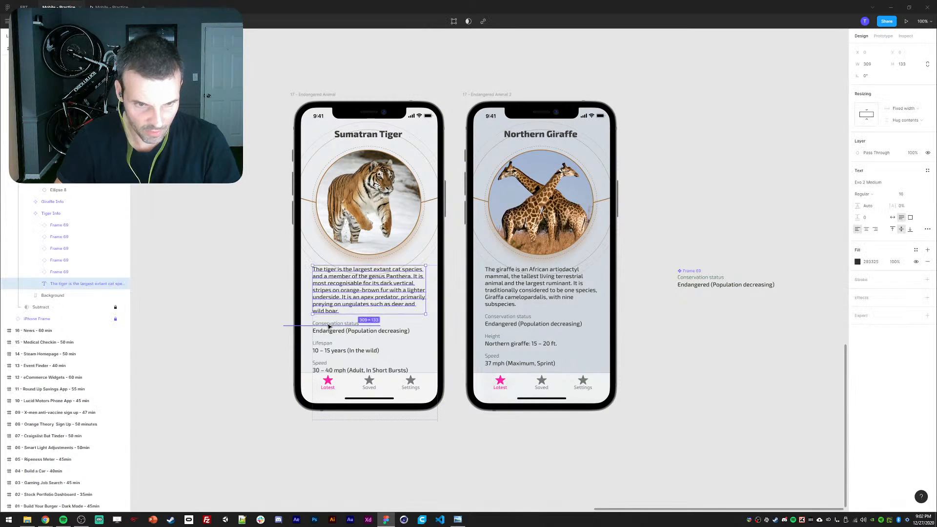
{"action": "left_click", "coordinate": [35, 272]}
{"action": "left_click", "coordinate": [59, 284]}
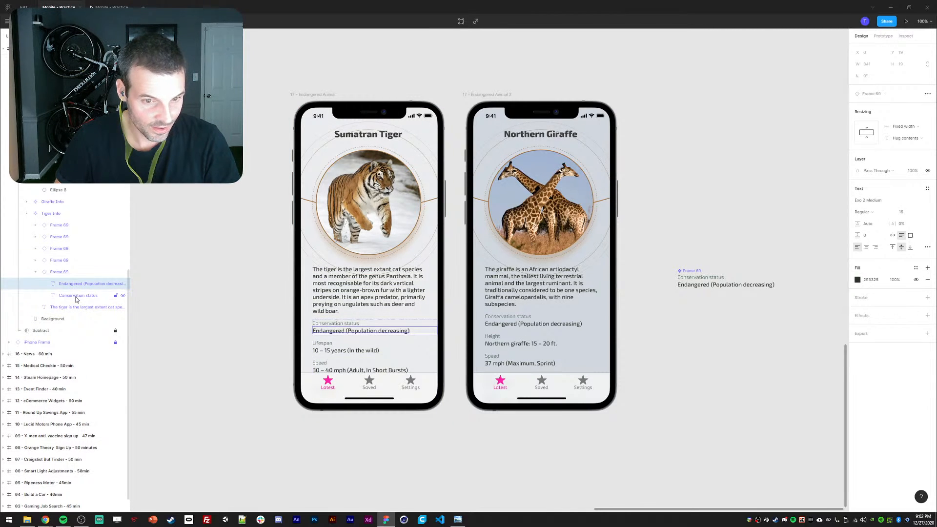
{"action": "left_click", "coordinate": [76, 296], "text": "shift"}
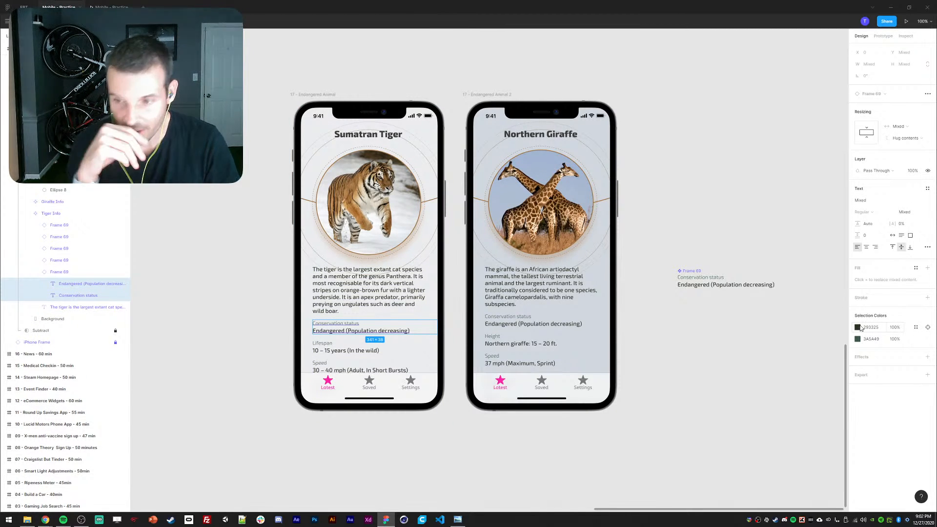
{"action": "left_click", "coordinate": [858, 328]}
{"action": "left_click_drag", "start_coordinate": [774, 400], "coordinate": [755, 405]}
{"action": "left_click", "coordinate": [857, 339]}
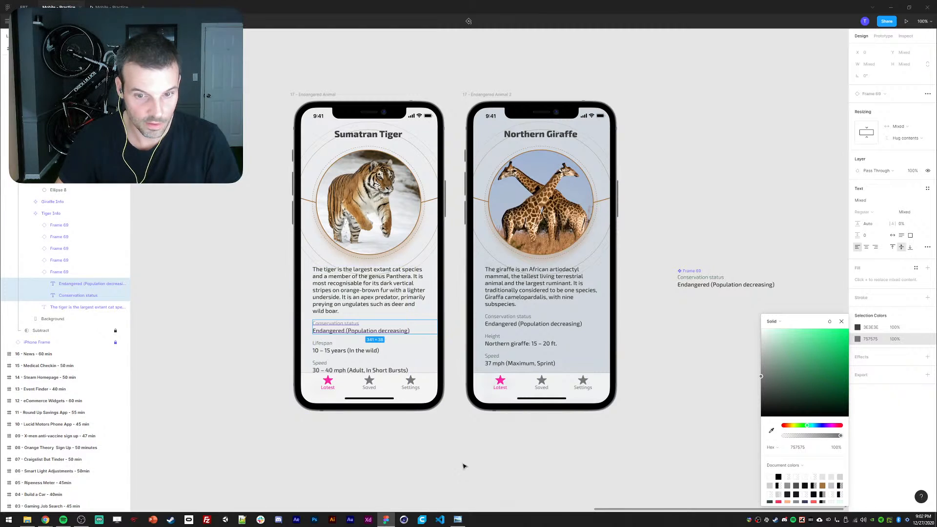
{"action": "left_click", "coordinate": [496, 458]}
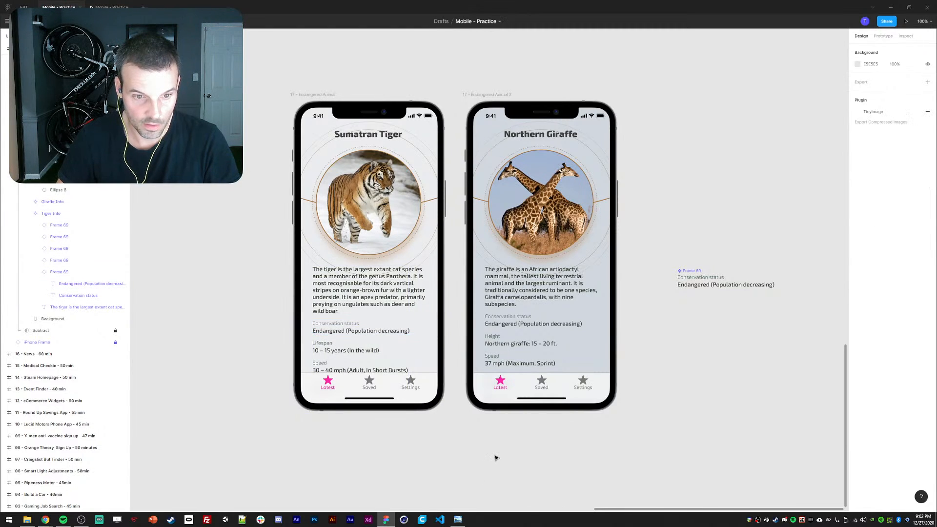
- Undo the colour overrides on the Tiger Info conservation status texts and go to that instance's main component
{"action": "left_click", "coordinate": [346, 327]}
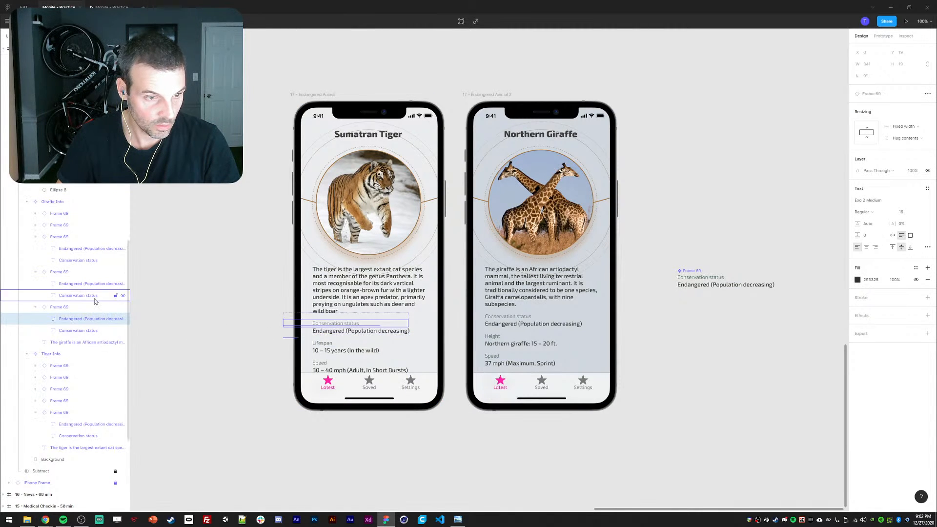
{"action": "left_click", "coordinate": [58, 306]}
{"action": "right_click", "coordinate": [60, 308]}
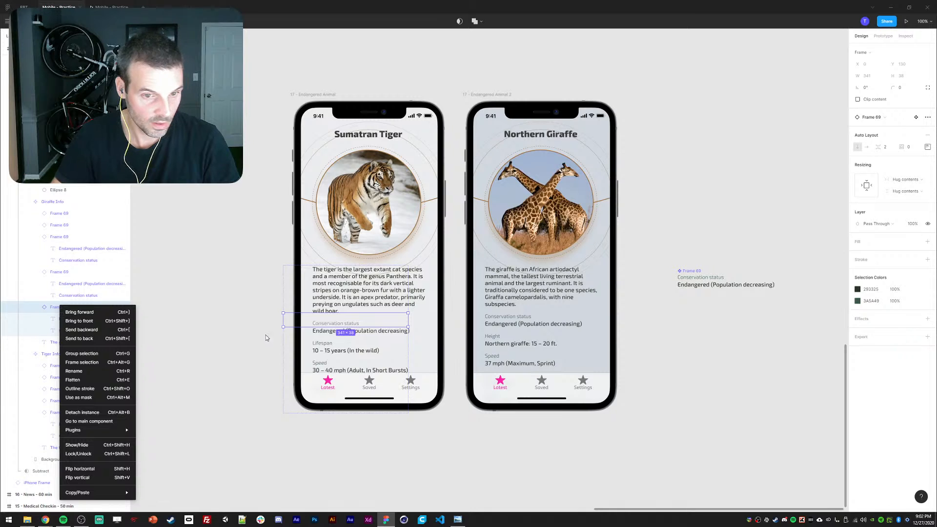
{"action": "key", "text": "Escape"}
{"action": "key", "text": "Return"}
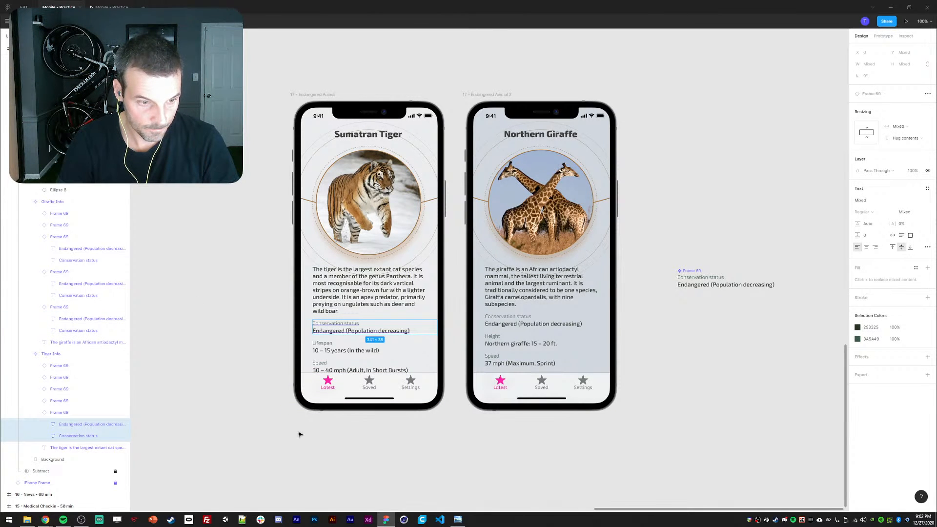
{"action": "right_click", "coordinate": [61, 413]}
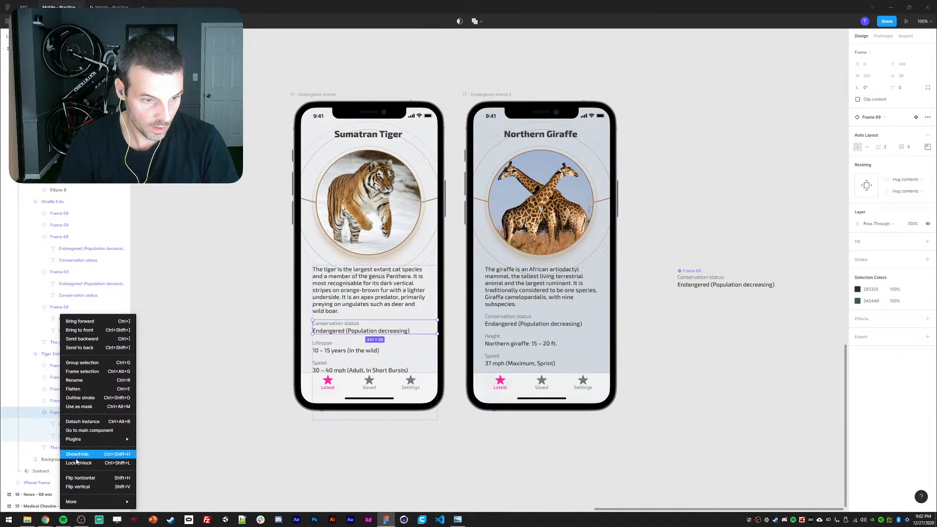
{"action": "left_click", "coordinate": [105, 431]}
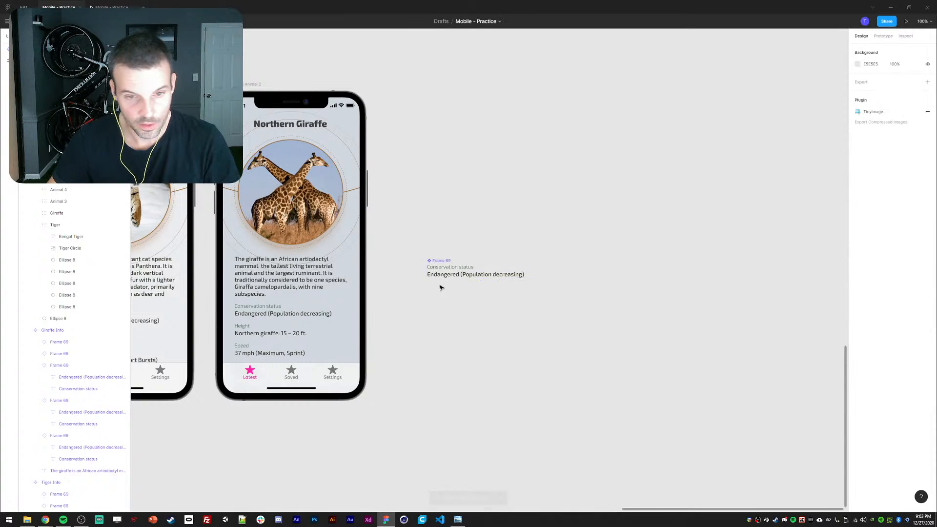
- Recolour the main component's texts, giving the Conservation status label a grey 888888 fill and the value text a neutral dark grey
{"action": "left_click", "coordinate": [451, 268]}
{"action": "left_click", "coordinate": [858, 262]}
{"action": "left_click_drag", "start_coordinate": [826, 304], "coordinate": [728, 318]}
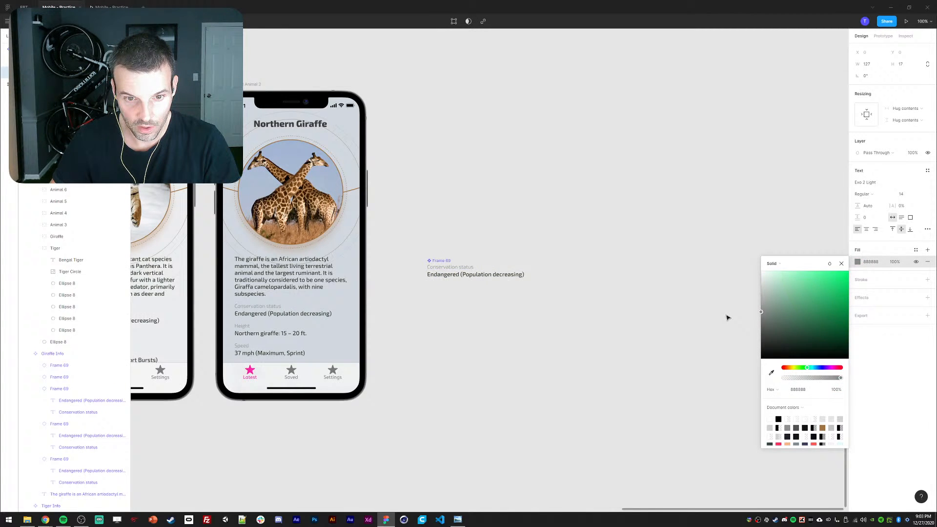
{"action": "left_click", "coordinate": [506, 277]}
{"action": "left_click", "coordinate": [857, 262]}
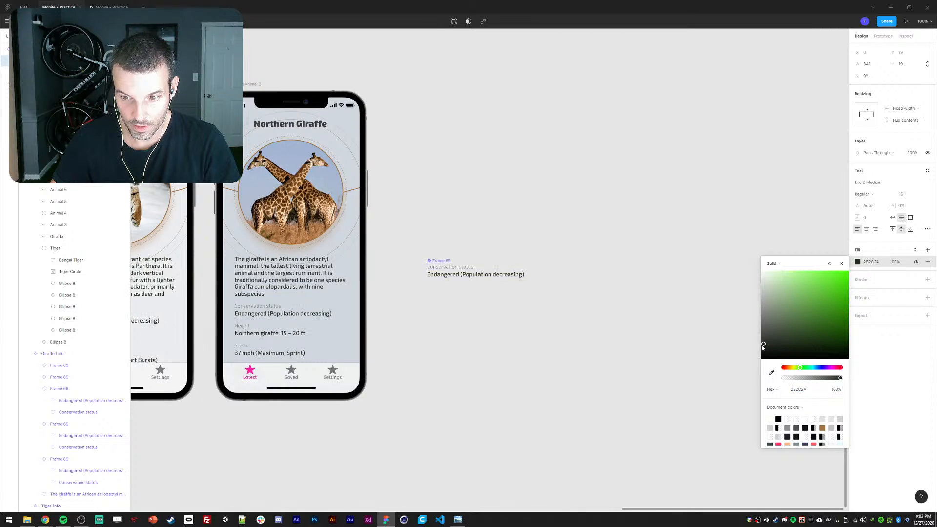
{"action": "left_click_drag", "start_coordinate": [759, 347], "coordinate": [757, 337]}
{"action": "left_click", "coordinate": [533, 367]}
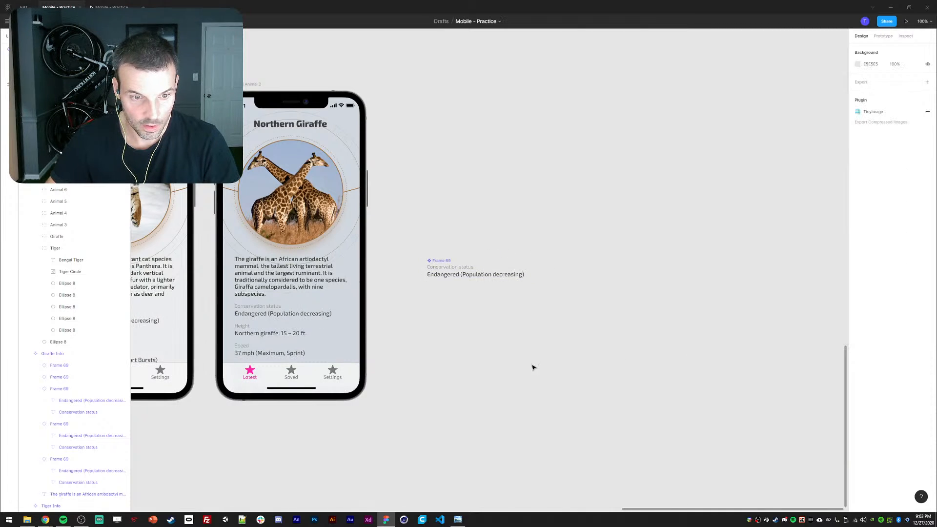
- Recolour the Latest star icon in the Sumatran Tiger screen's tab bar from pink to black
{"action": "left_click_drag", "start_coordinate": [545, 356], "coordinate": [764, 371]}
{"action": "left_click_drag", "start_coordinate": [208, 260], "coordinate": [212, 259]}
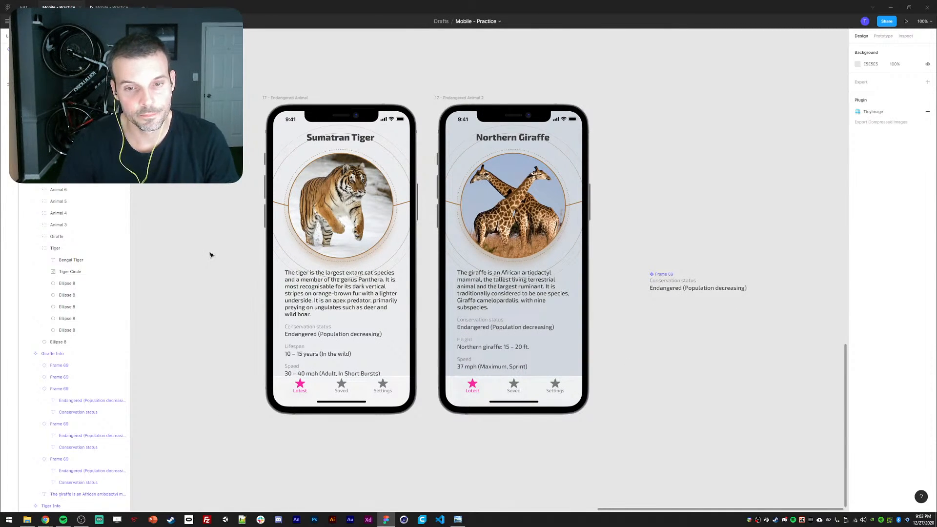
{"action": "left_click_drag", "start_coordinate": [207, 210], "coordinate": [207, 202]}
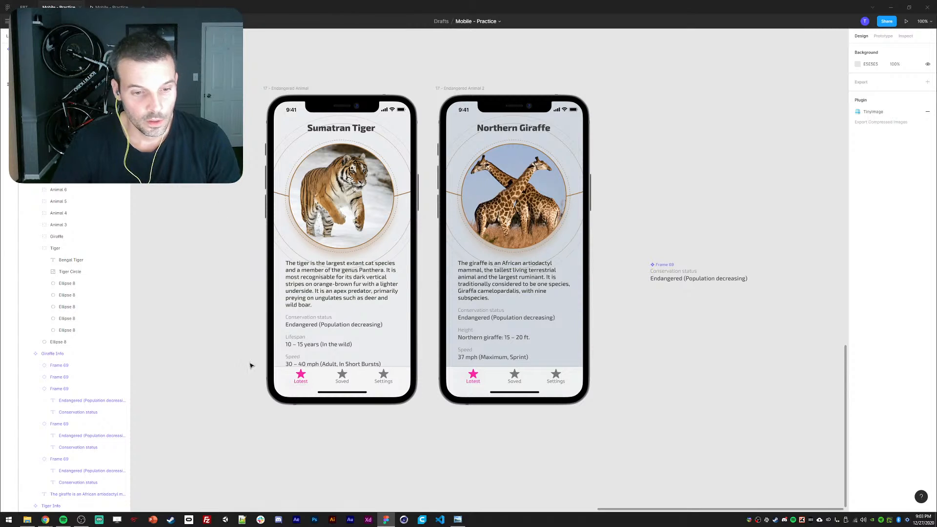
{"action": "scroll", "coordinate": [299, 381], "scroll_direction": "down", "scroll_amount": 1}
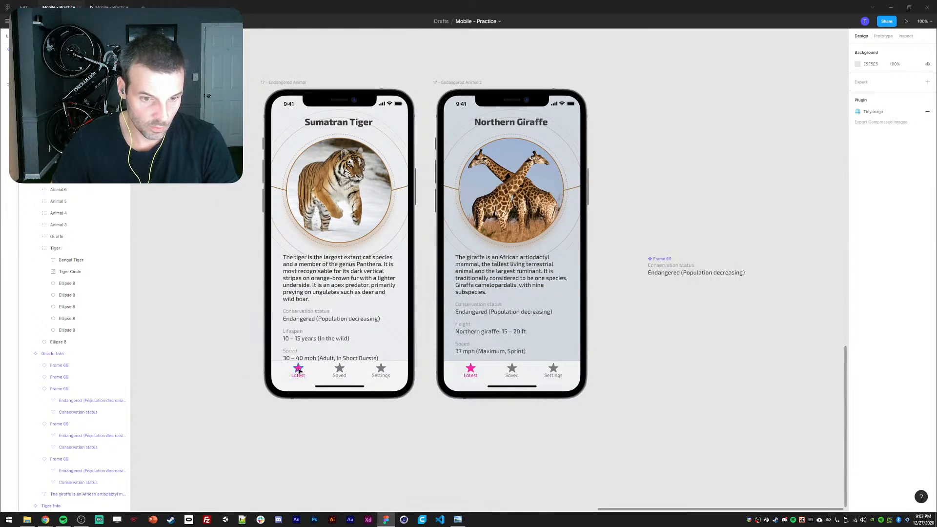
{"action": "left_click", "coordinate": [299, 371], "text": "ctrl"}
{"action": "left_click", "coordinate": [857, 197]}
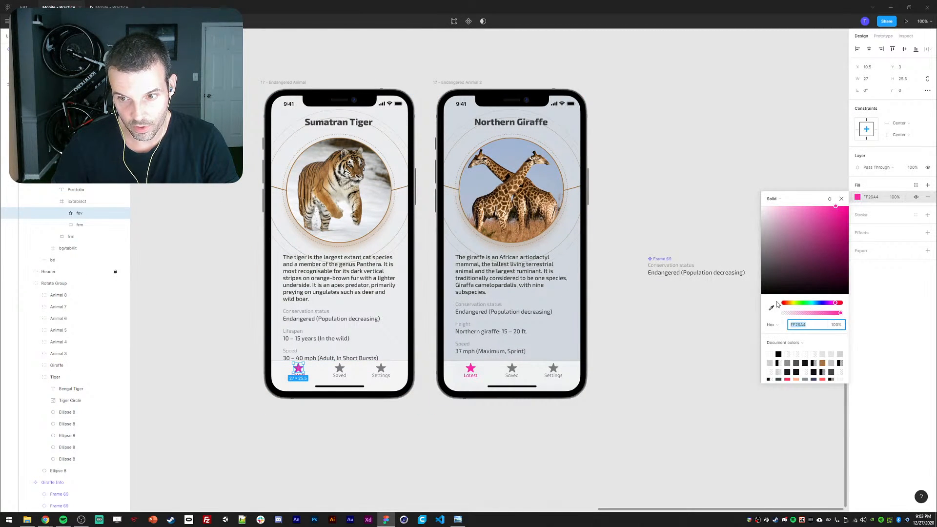
{"action": "left_click", "coordinate": [772, 266]}
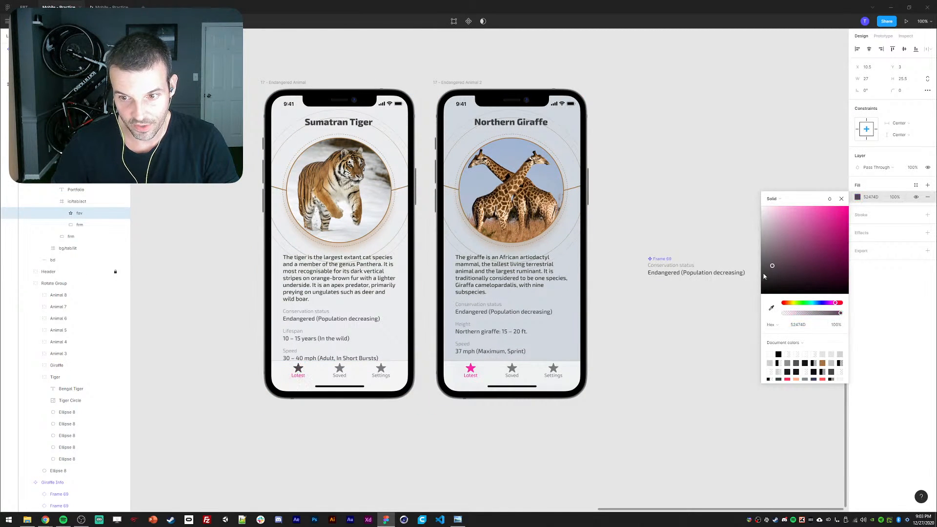
{"action": "left_click", "coordinate": [248, 397]}
- Rename the Latest tab label on the Sumatran Tiger screen to Wildlife and give it a black fill
{"action": "left_click", "coordinate": [300, 376], "text": "ctrl"}
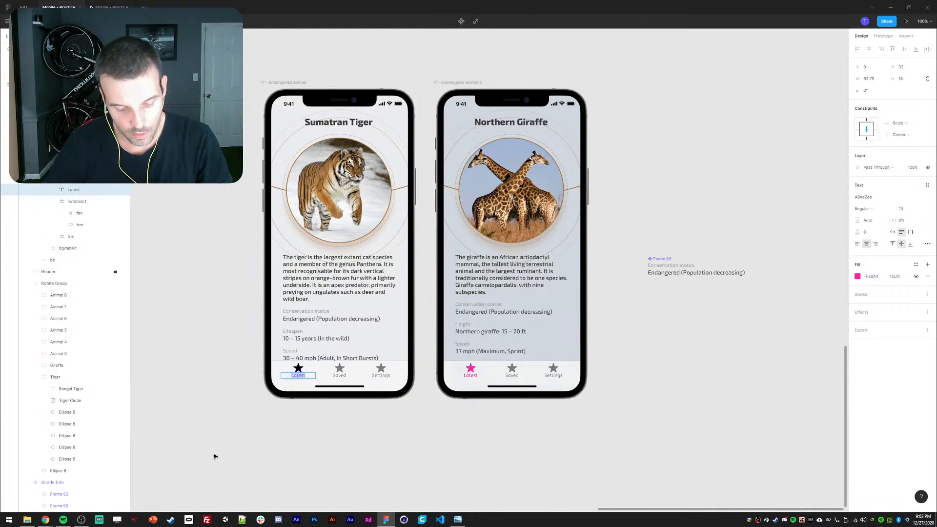
{"action": "type", "text": "Wildlife"}
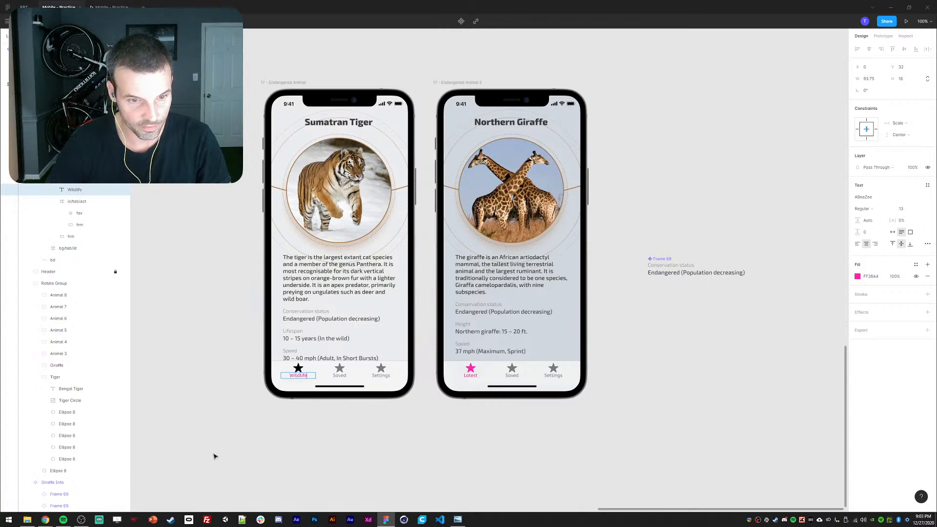
{"action": "key", "text": "Escape"}
{"action": "left_click", "coordinate": [858, 277]}
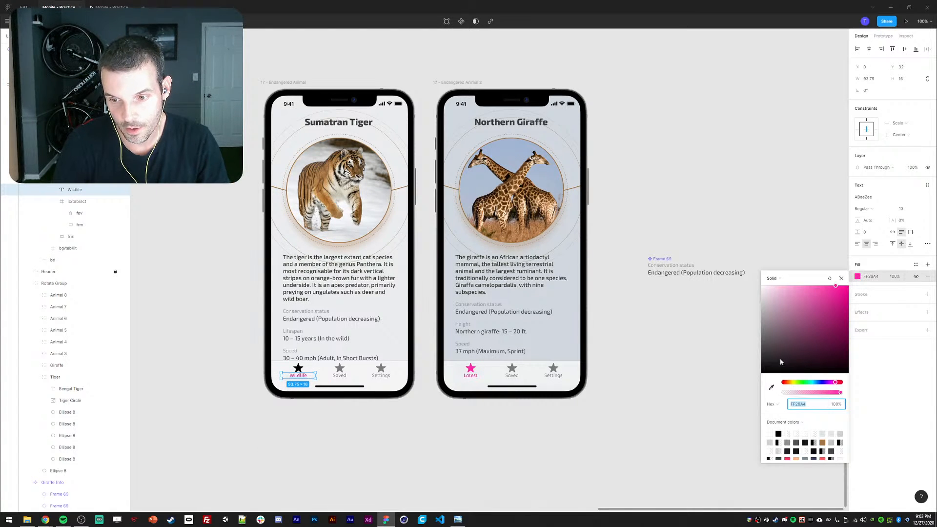
{"action": "left_click_drag", "start_coordinate": [782, 362], "coordinate": [491, 448]}
{"action": "left_click", "coordinate": [491, 448]}
- Rename the tiger screen's remaining tab labels, changing Saved to Support and Settings to Store
{"action": "double_click", "coordinate": [349, 377]}
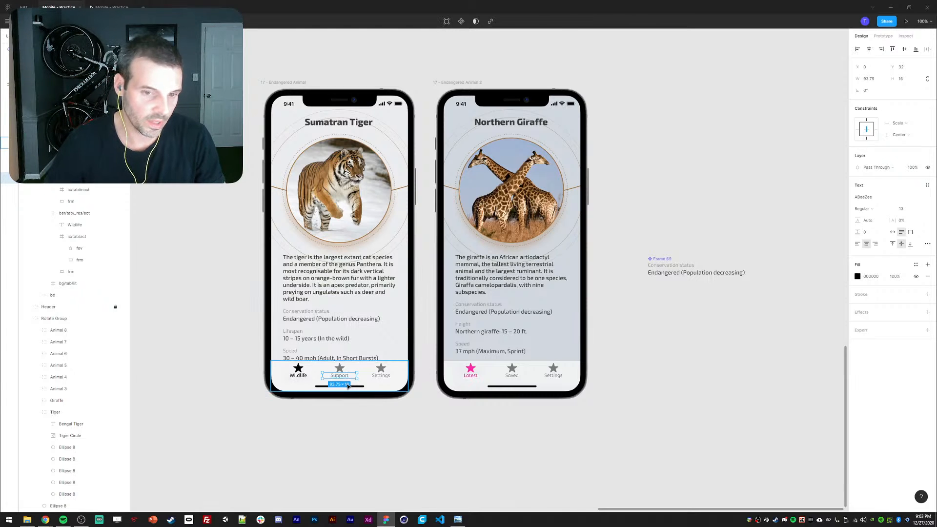
{"action": "left_click", "coordinate": [368, 459]}
{"action": "double_click", "coordinate": [383, 376]}
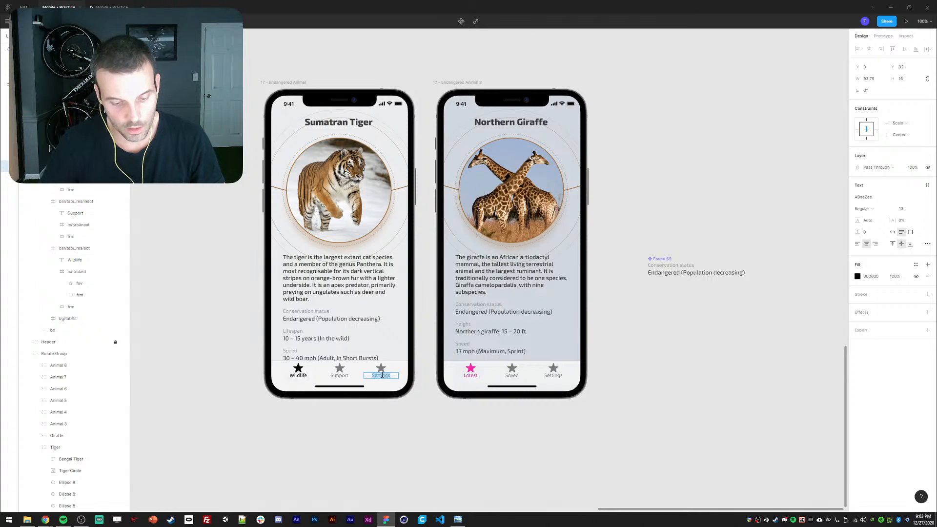
{"action": "type", "text": "Store"}
{"action": "key", "text": "Escape"}
{"action": "left_click", "coordinate": [236, 345]}
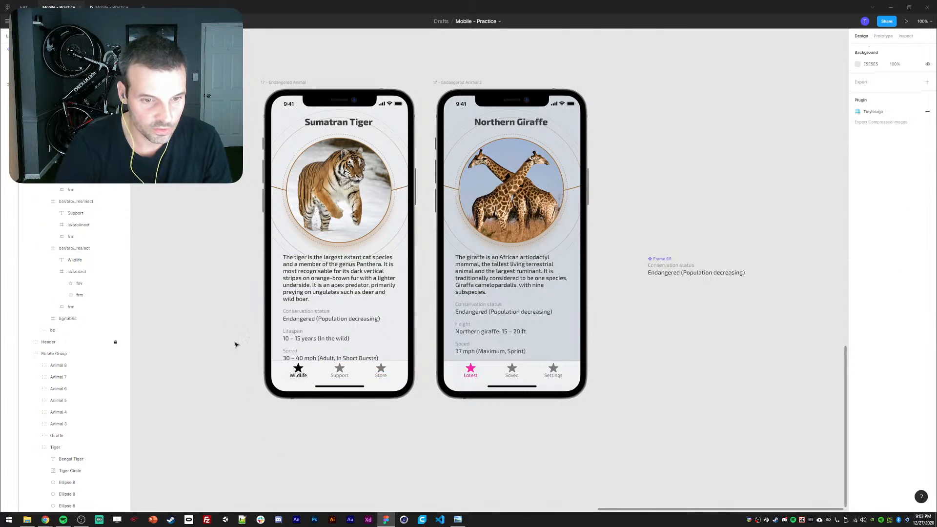
- Switch to Chrome and search Google for images of endangered animals
{"action": "left_click_drag", "start_coordinate": [211, 264], "coordinate": [213, 268]}
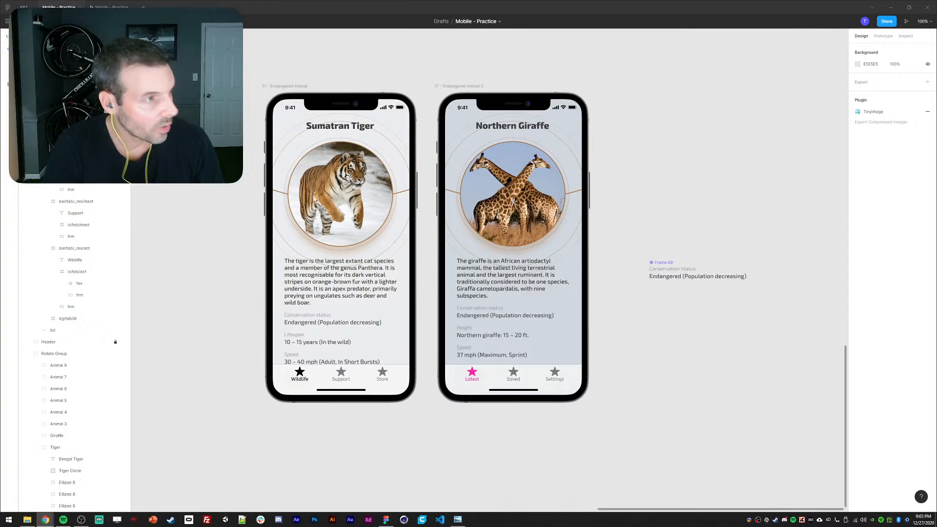
{"action": "left_click_drag", "start_coordinate": [211, 264], "coordinate": [225, 266]}
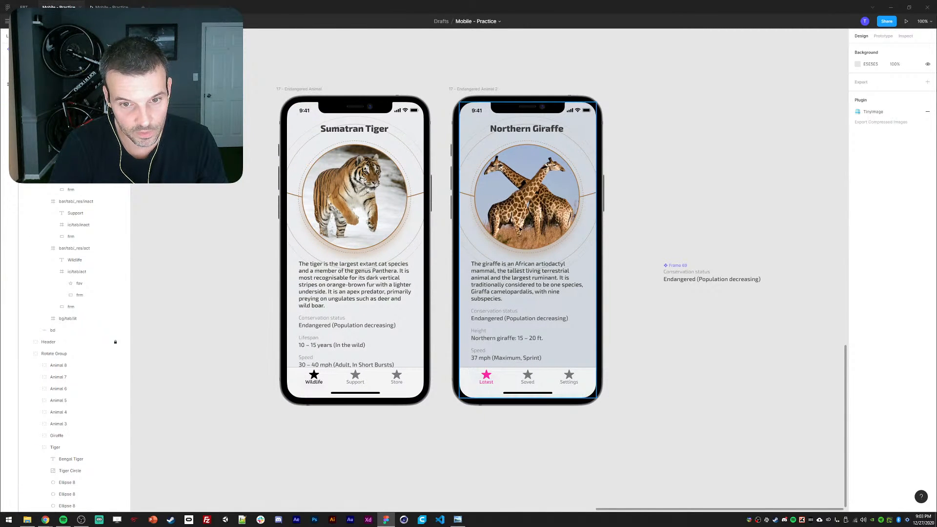
{"action": "left_click", "coordinate": [522, 212], "text": "ctrl"}
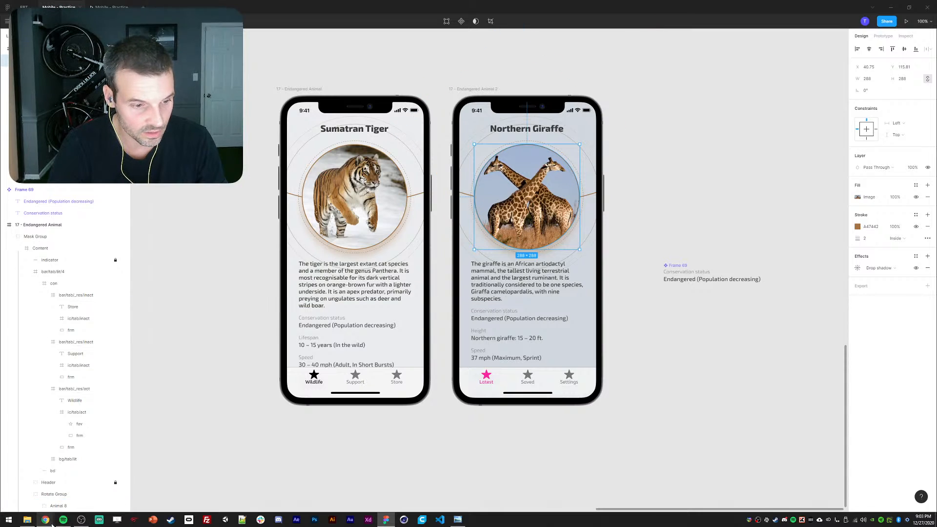
{"action": "mouse_move", "coordinate": [45, 520]}
{"action": "left_click", "coordinate": [141, 485]}
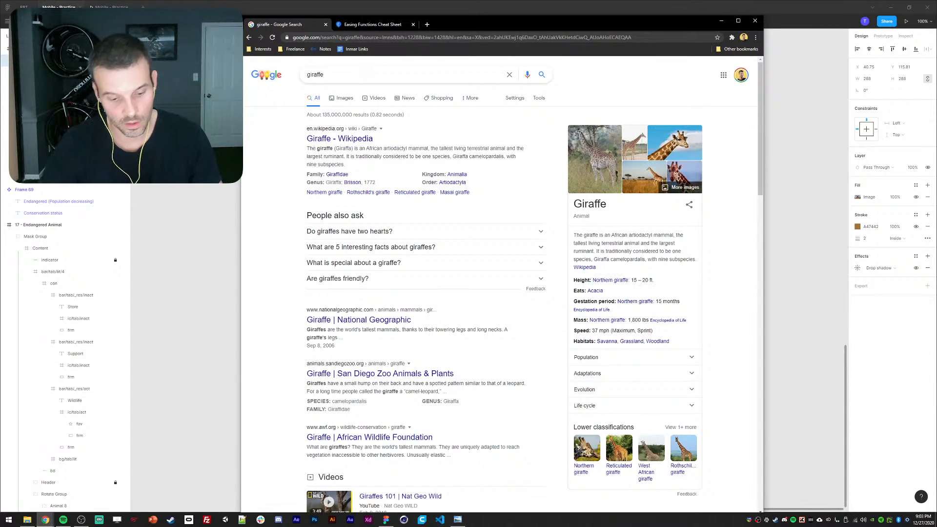
{"action": "key", "text": "ctrl+a"}
{"action": "left_click", "coordinate": [322, 184]}
{"action": "left_click_drag", "start_coordinate": [336, 76], "coordinate": [273, 75]}
{"action": "type", "text": "endangered animal"}
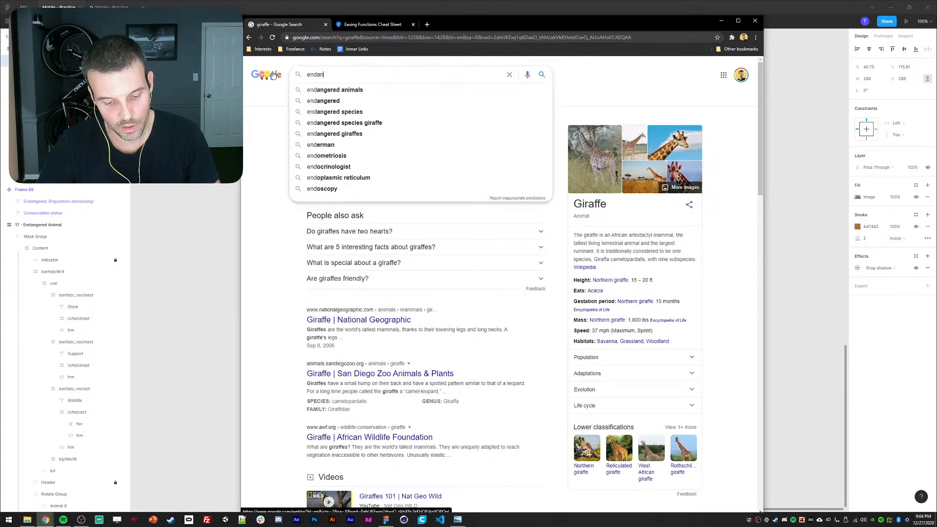
{"action": "type", "text": "s"}
{"action": "key", "text": "Return"}
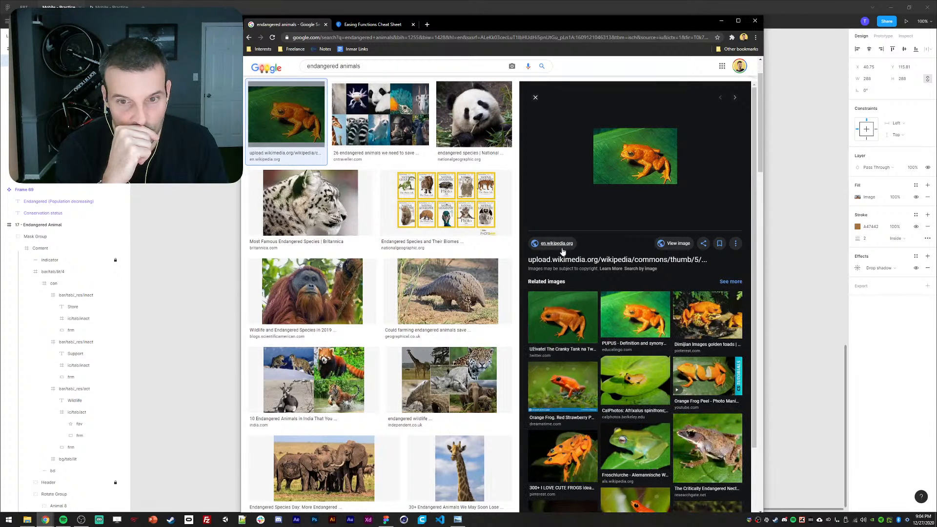
- Examine the orange frog pictures from the image results at full size
{"action": "left_click", "coordinate": [675, 244]}
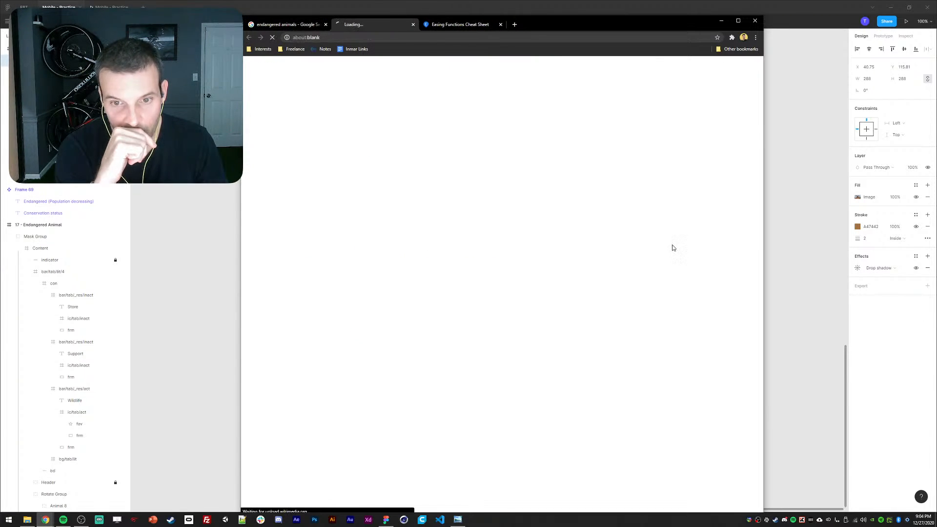
{"action": "left_click", "coordinate": [413, 24]}
{"action": "left_click", "coordinate": [624, 277]}
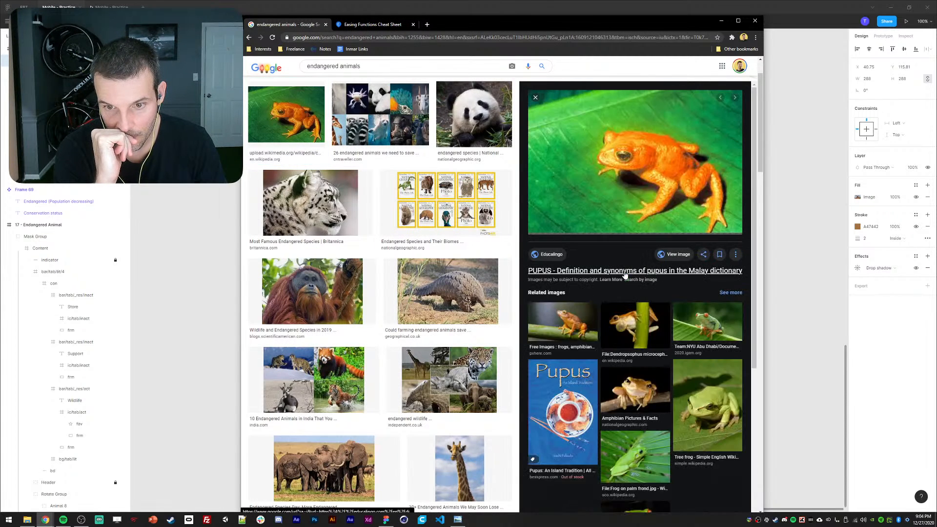
{"action": "left_click", "coordinate": [677, 255]}
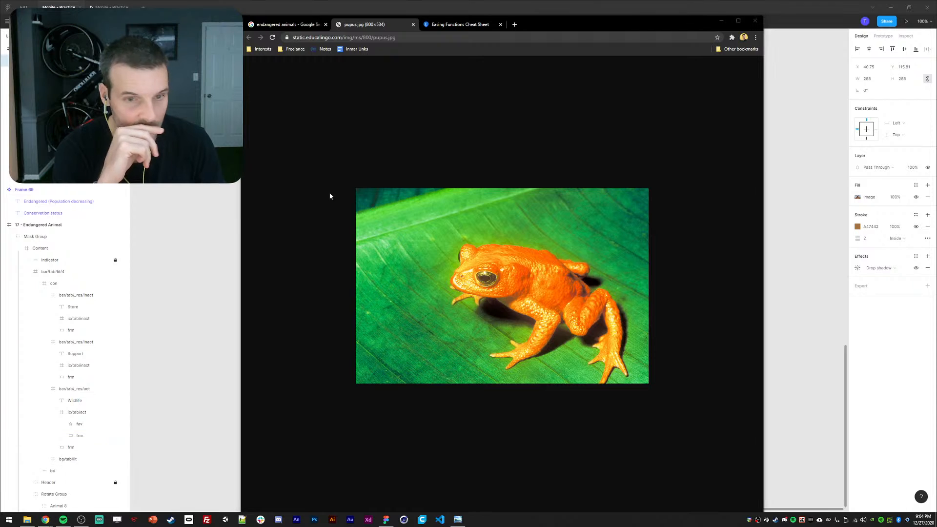
{"action": "left_click", "coordinate": [413, 24]}
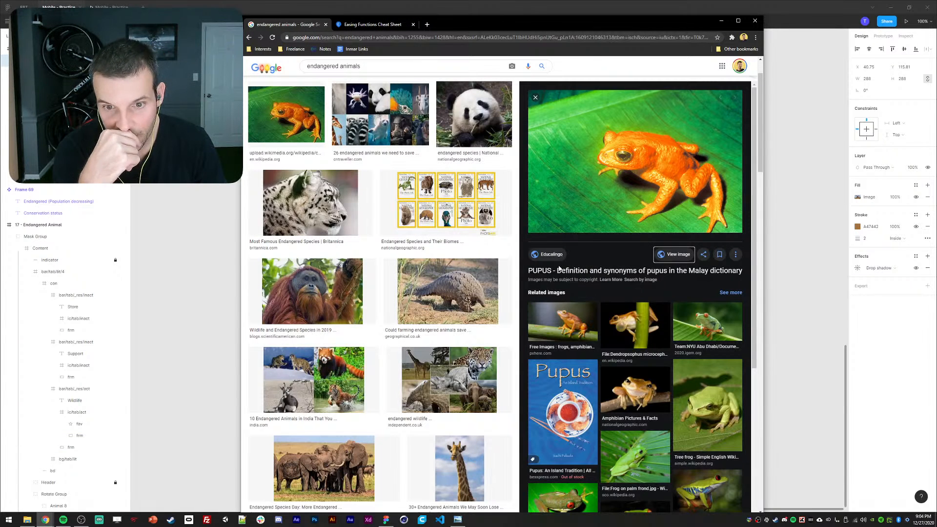
- Find the red-eyed tree frog photo among the related images, open it at full size and save it
{"action": "left_click", "coordinate": [560, 321]}
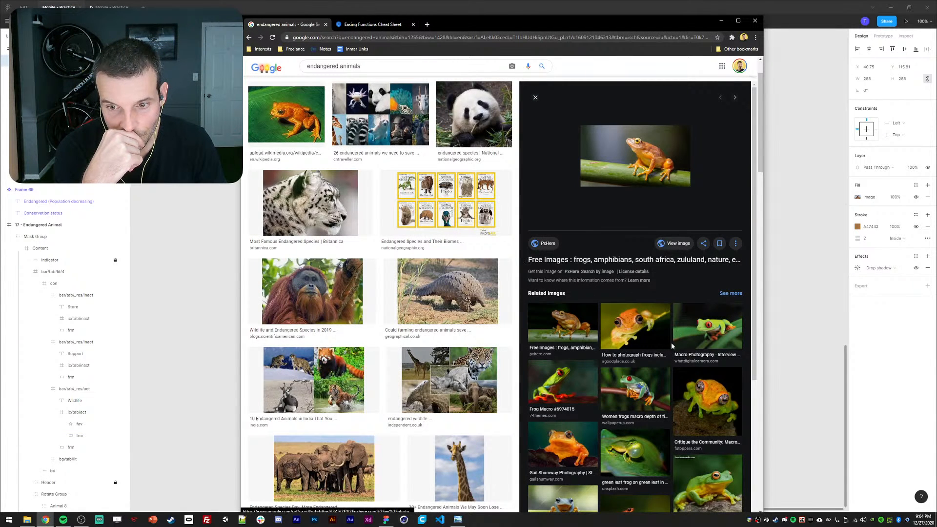
{"action": "left_click", "coordinate": [704, 331]}
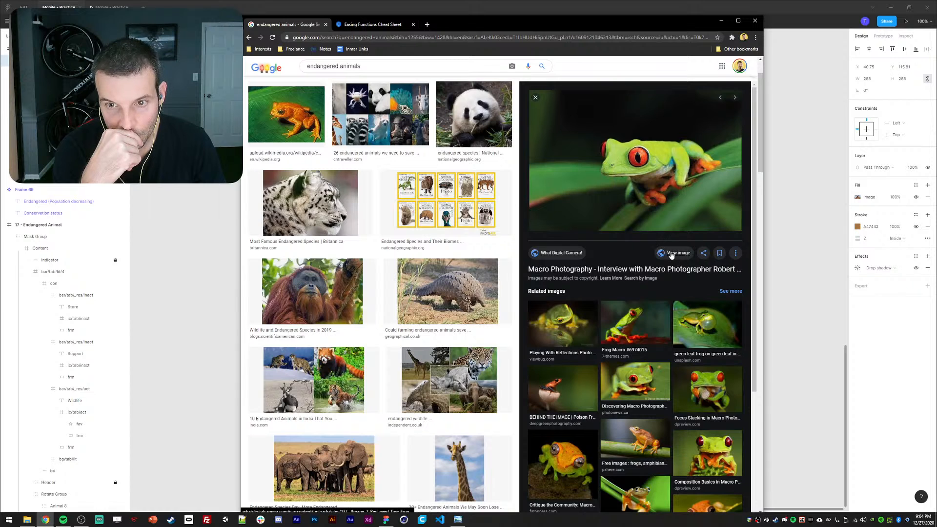
{"action": "left_click", "coordinate": [672, 253]}
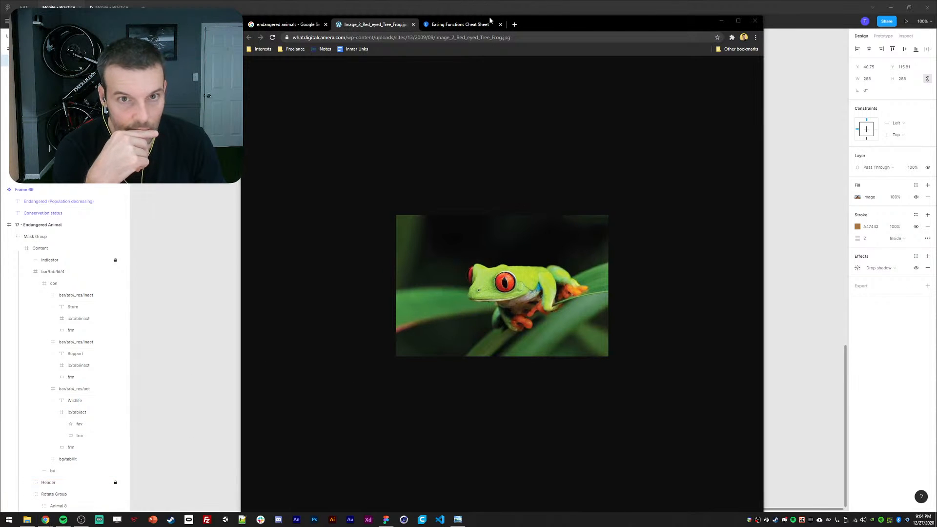
{"action": "left_click", "coordinate": [413, 24]}
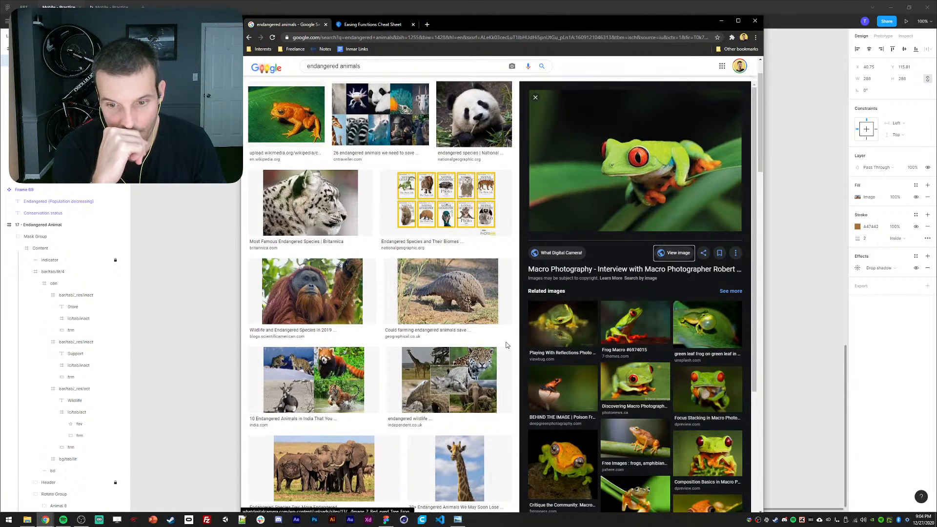
- Search for "endangered animals frog" and show the general web results
{"action": "scroll", "coordinate": [353, 74], "scroll_direction": "up", "scroll_amount": 2}
{"action": "type", "text": "frog"}
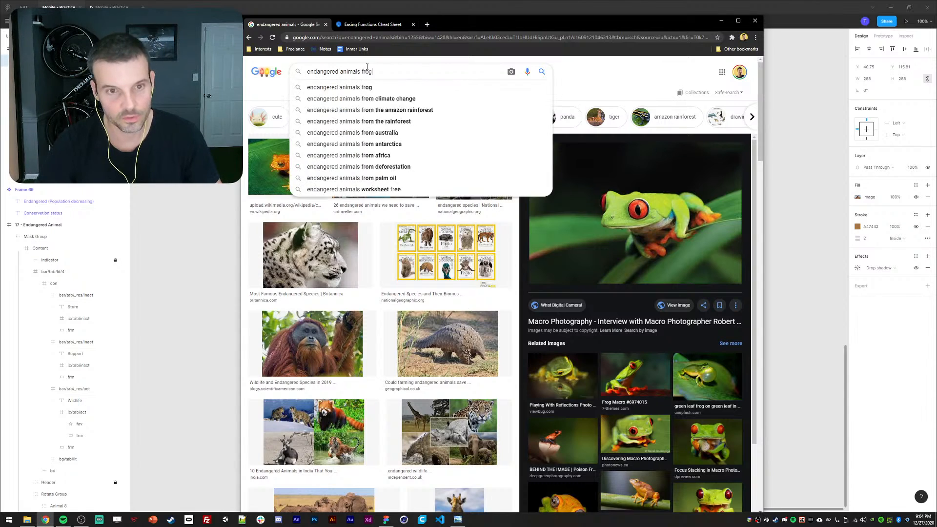
{"action": "key", "text": "Return"}
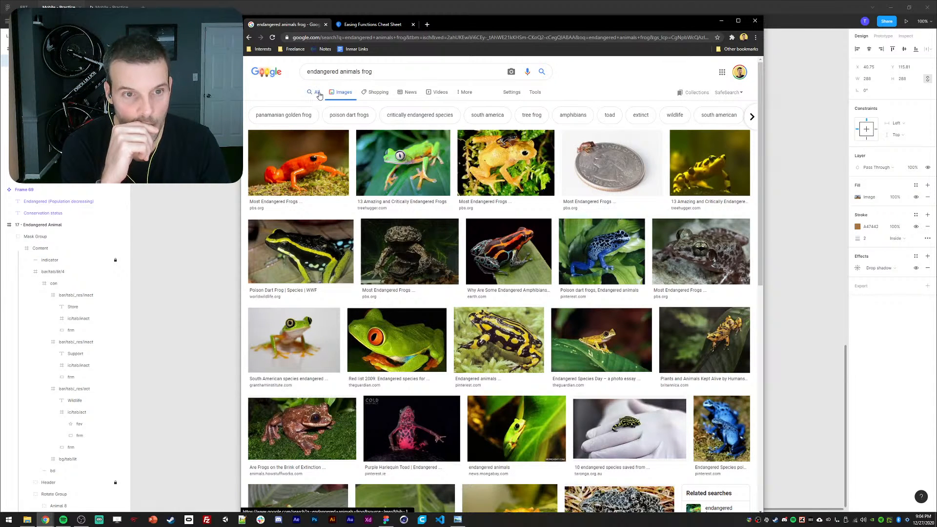
{"action": "left_click", "coordinate": [317, 93]}
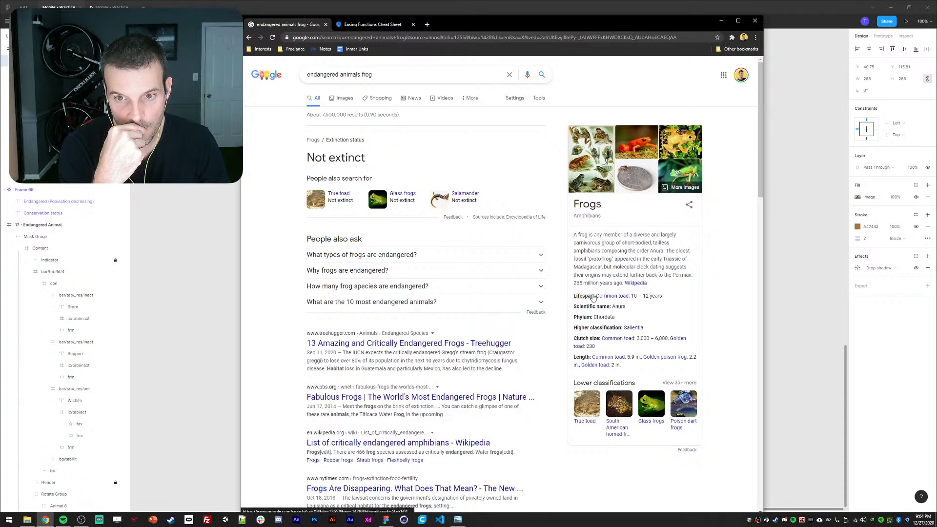
- Switch back to Figma and replace the giraffe circle's image fill with the red-eyed tree frog photo
{"action": "left_click", "coordinate": [224, 335]}
{"action": "left_click", "coordinate": [528, 205]}
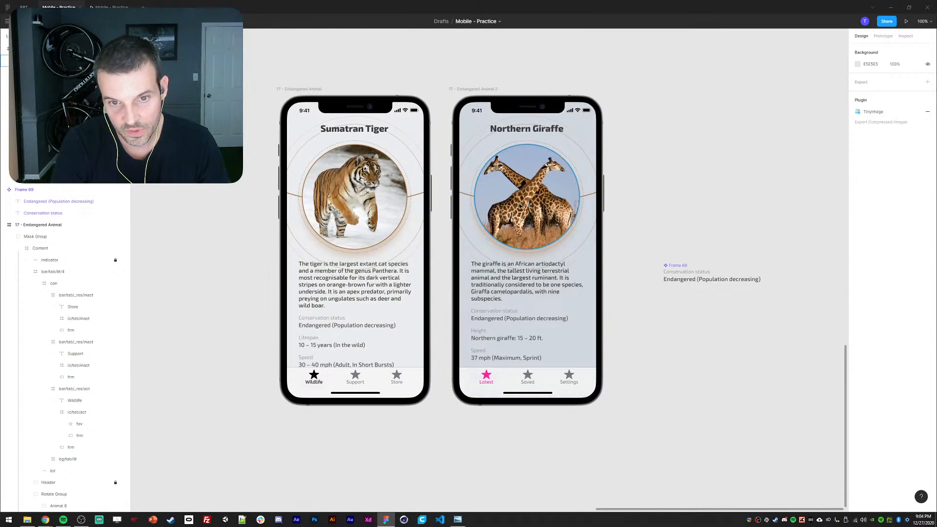
{"action": "left_click", "coordinate": [871, 227]}
{"action": "left_click", "coordinate": [859, 197]}
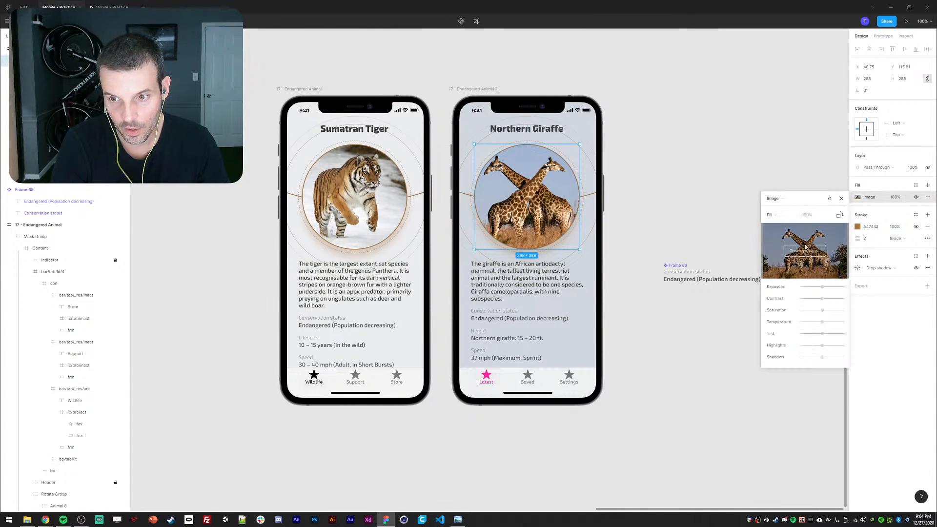
{"action": "left_click", "coordinate": [805, 250]}
{"action": "double_click", "coordinate": [453, 233]}
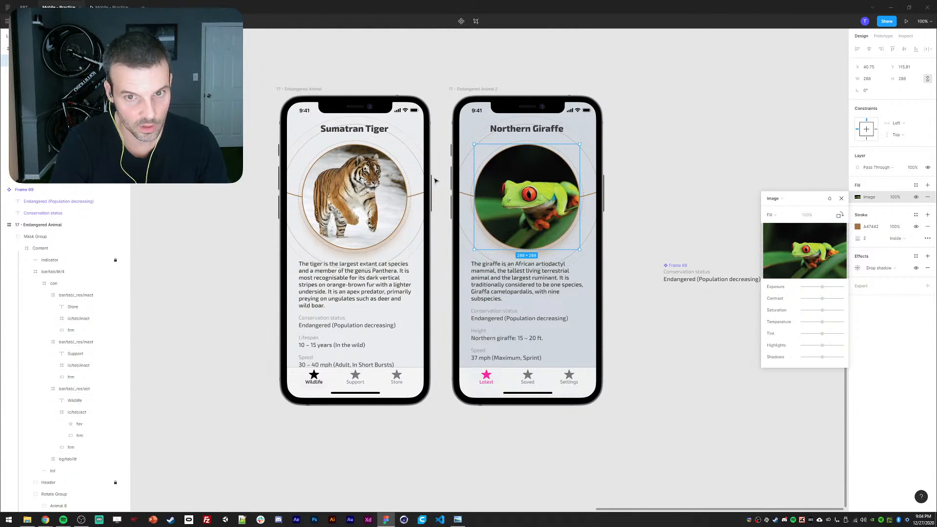
{"action": "left_click", "coordinate": [687, 134]}
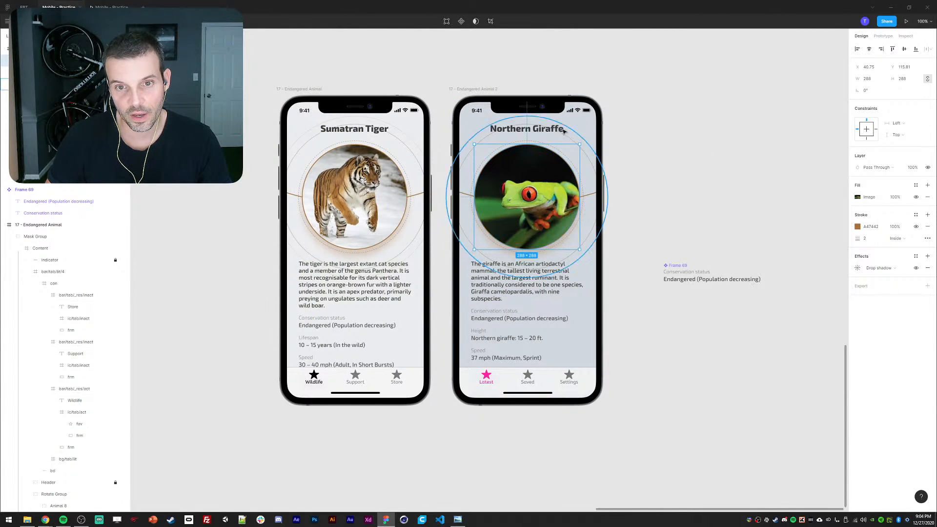
- Change the giraffe screen's title to "African Tree Frog" and colour it dark green 3C7C3C by sampling the frog photo
{"action": "double_click", "coordinate": [554, 129]}
{"action": "type", "text": "African Tree Frog"}
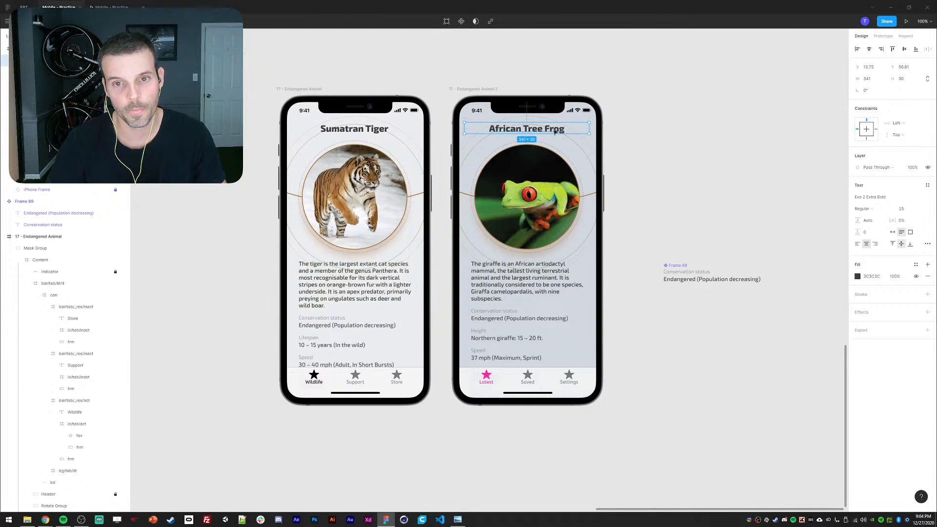
{"action": "left_click", "coordinate": [857, 277]}
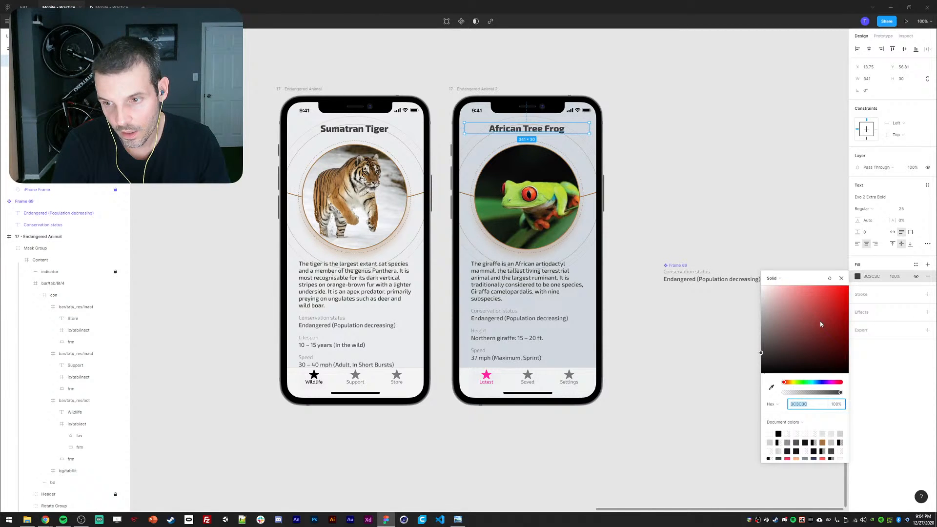
{"action": "left_click", "coordinate": [772, 389]}
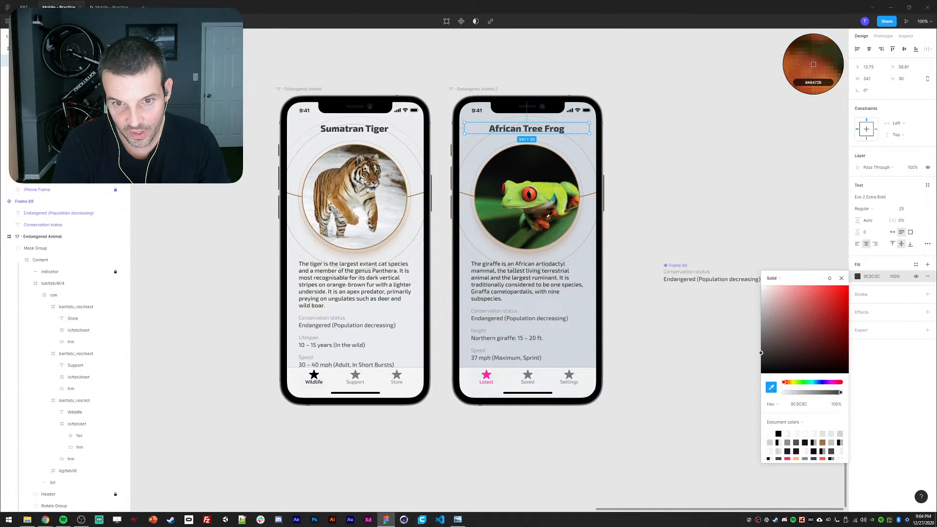
{"action": "left_click", "coordinate": [513, 201]}
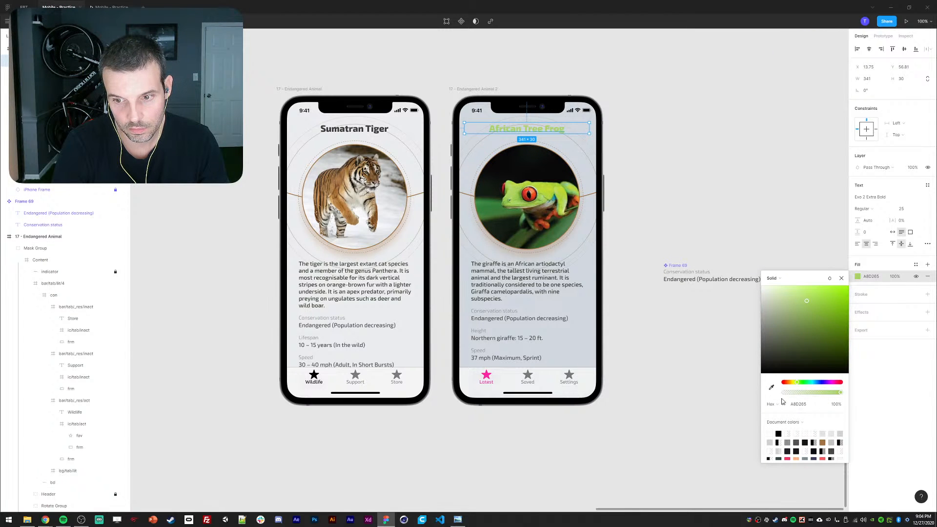
{"action": "left_click", "coordinate": [771, 387]}
{"action": "left_click", "coordinate": [493, 215]}
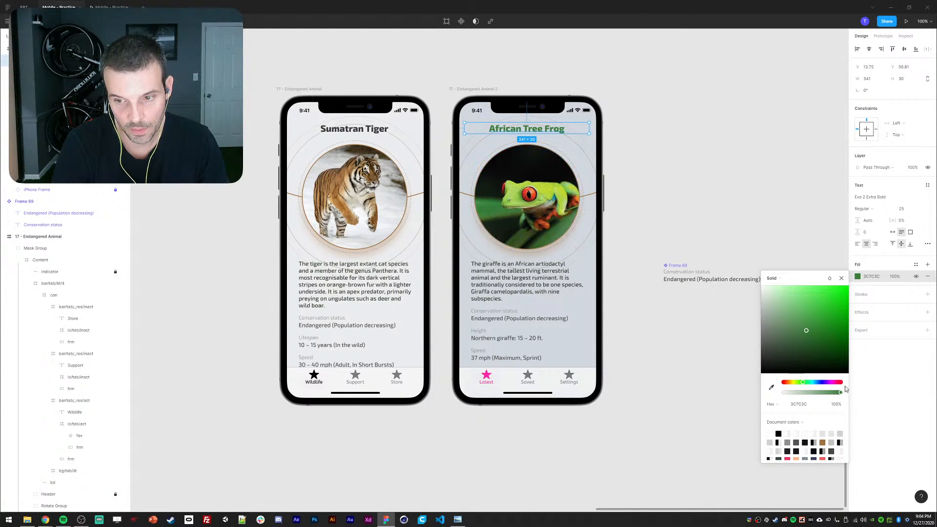
{"action": "left_click", "coordinate": [747, 172]}
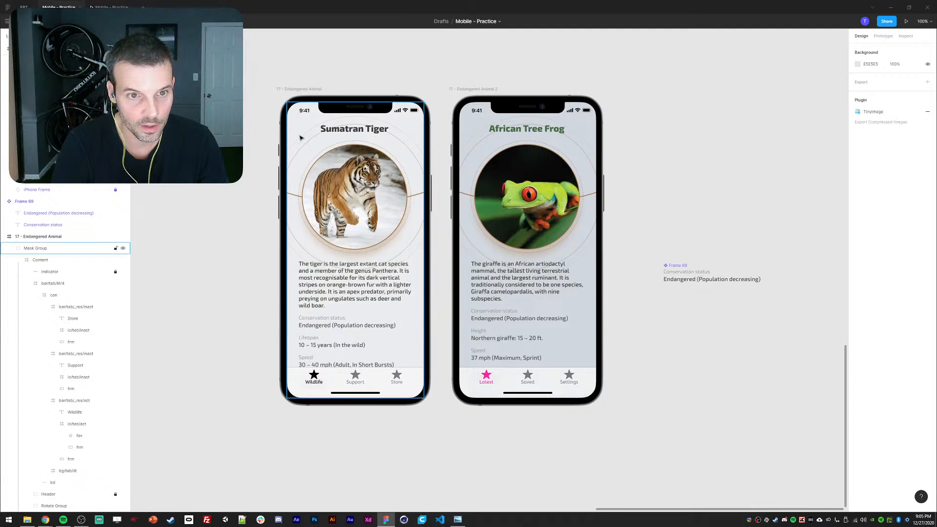
- Colour the Sumatran Tiger title dark brown by sampling a tone from the tiger photo and darkening it
{"action": "left_click", "coordinate": [342, 129]}
{"action": "left_click", "coordinate": [858, 277]}
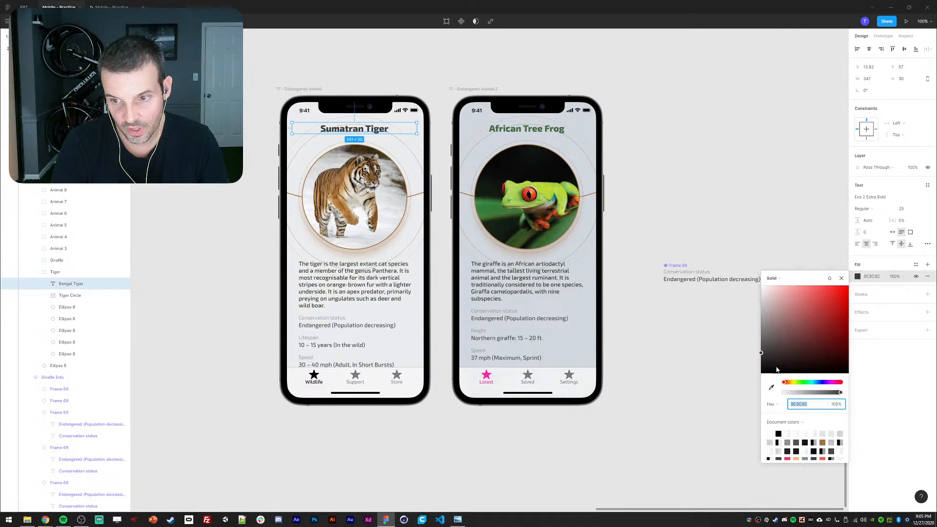
{"action": "left_click", "coordinate": [772, 387]}
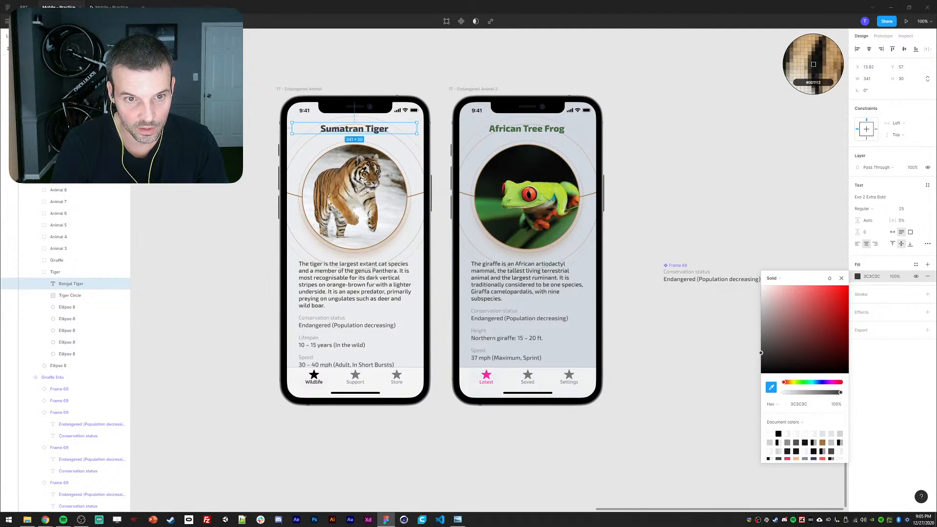
{"action": "left_click", "coordinate": [814, 64]}
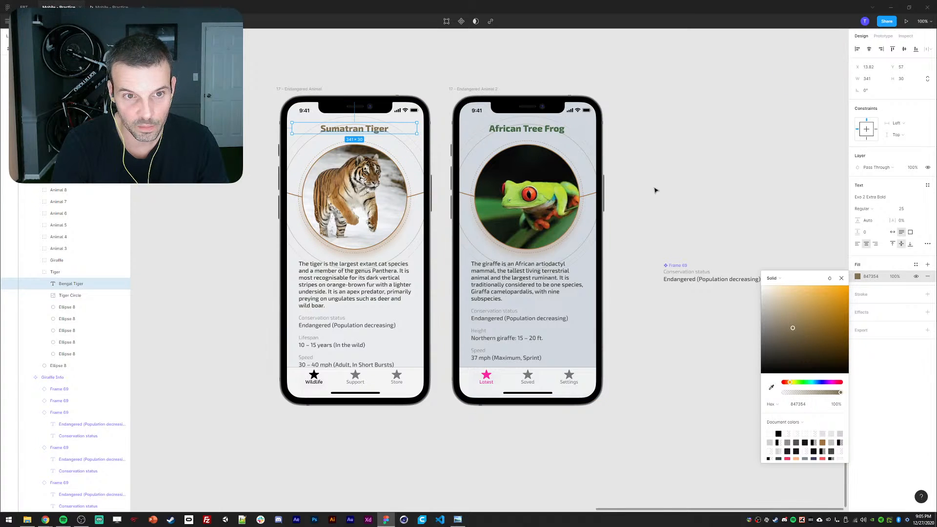
{"action": "left_click_drag", "start_coordinate": [787, 349], "coordinate": [784, 343]}
{"action": "left_click", "coordinate": [737, 188]}
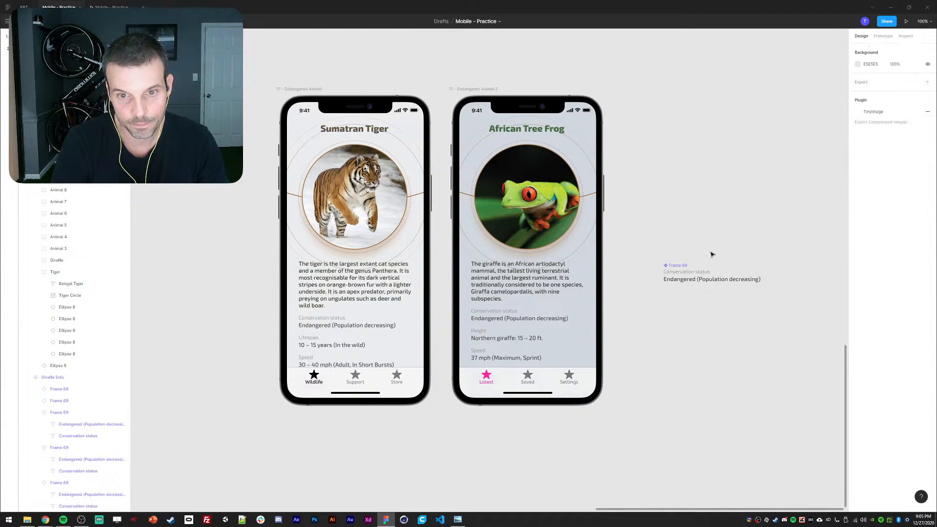
- Recolour the stroke of the frog photo circle with a green sampled from the frog
{"action": "left_click", "coordinate": [510, 146]}
{"action": "left_click", "coordinate": [859, 227]}
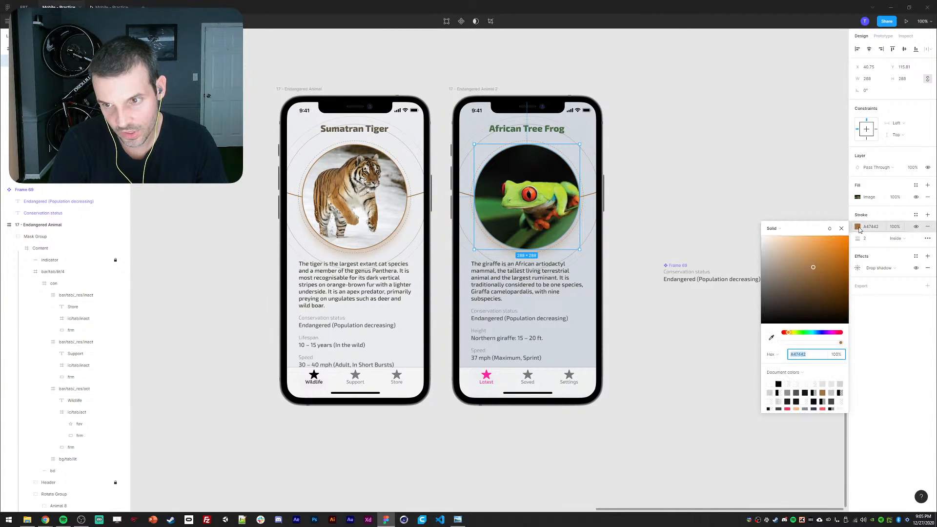
{"action": "left_click_drag", "start_coordinate": [791, 334], "coordinate": [806, 334]}
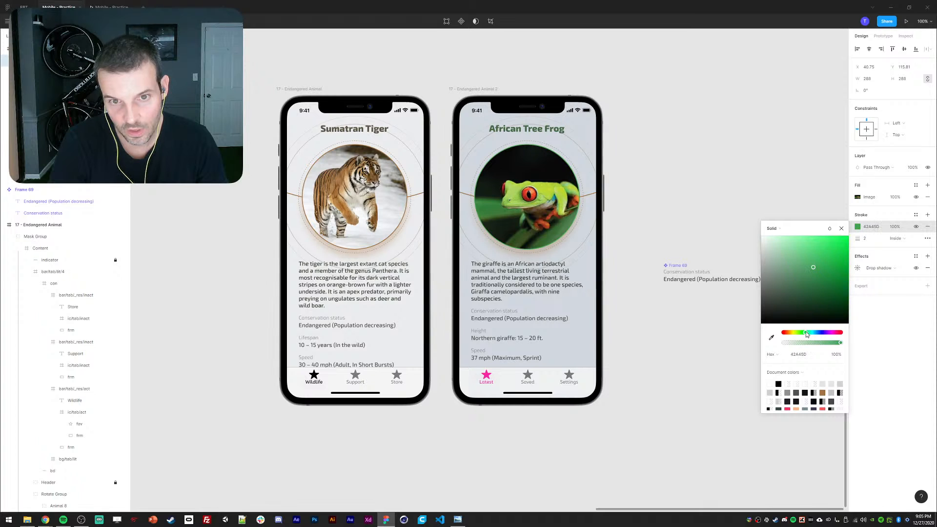
{"action": "left_click", "coordinate": [771, 338]}
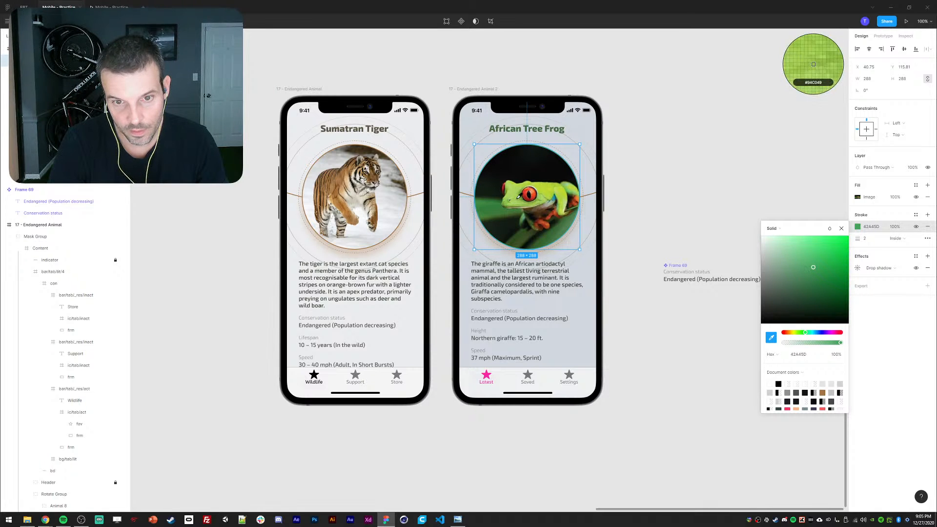
{"action": "left_click", "coordinate": [521, 195]}
{"action": "left_click", "coordinate": [702, 155]}
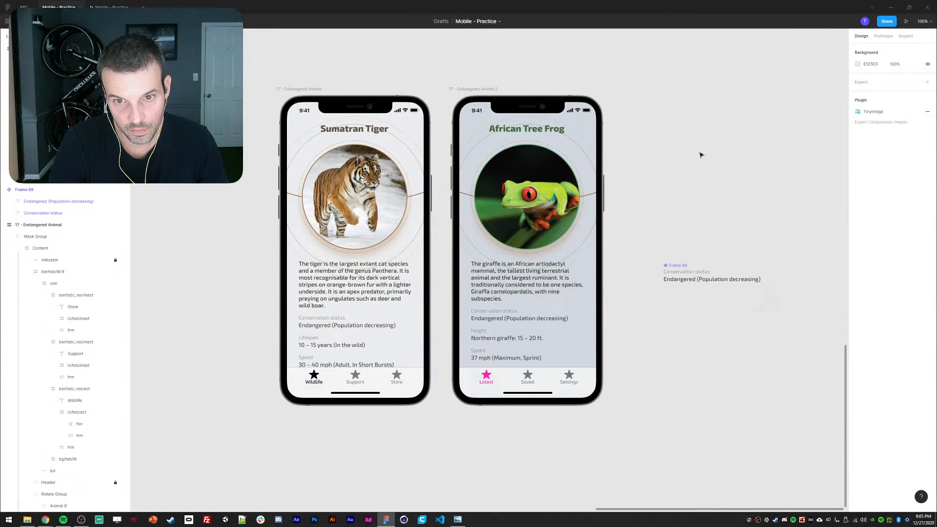
- Recolour the strokes of the thin concentric rings around the frog photo with a green from the document colours
{"action": "left_click", "coordinate": [529, 146]}
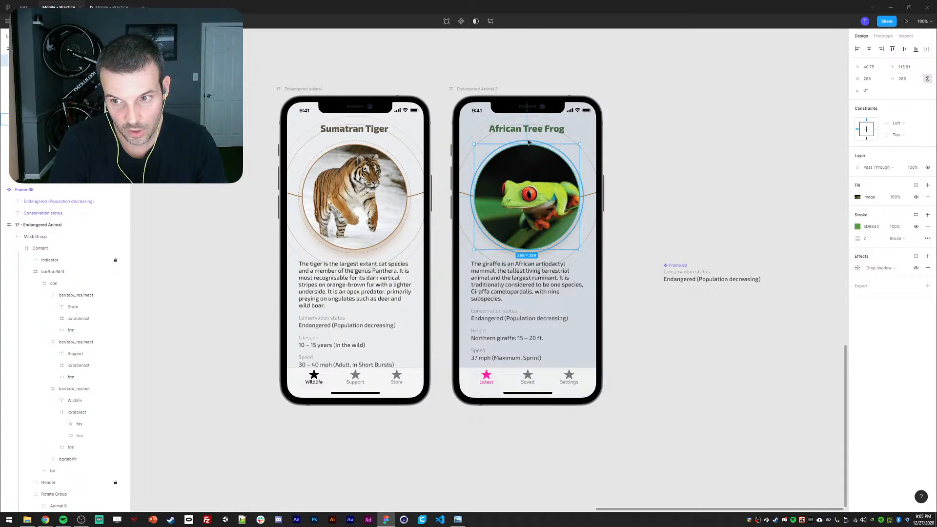
{"action": "left_click", "coordinate": [568, 141]}
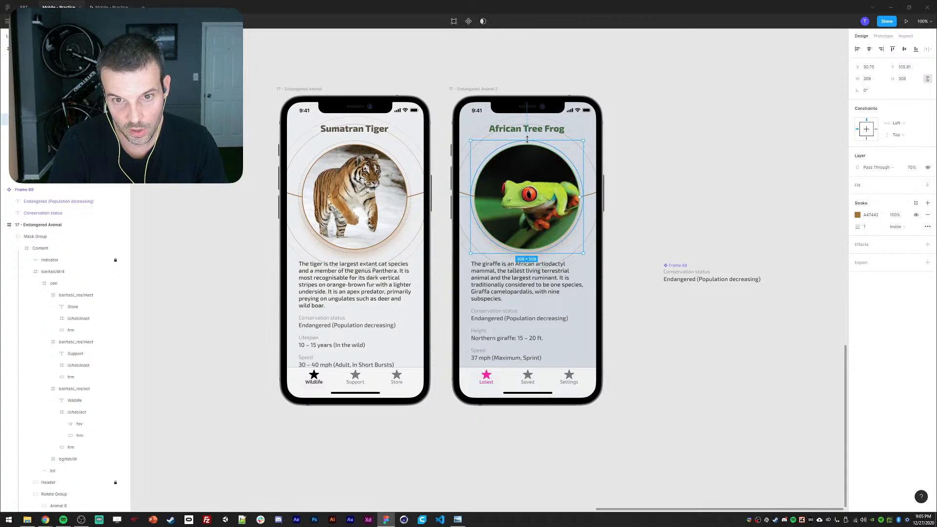
{"action": "left_click", "coordinate": [577, 135], "text": "shift"}
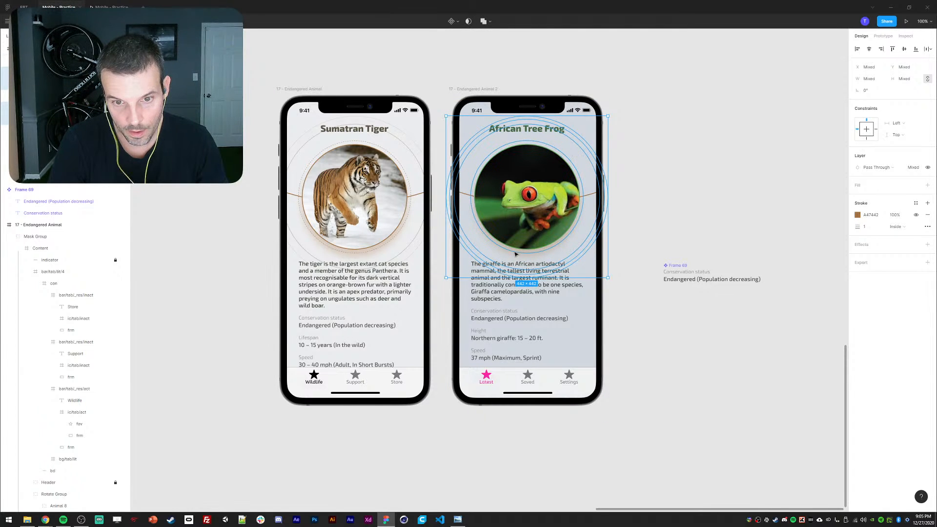
{"action": "left_click", "coordinate": [857, 216]}
{"action": "scroll", "coordinate": [804, 381], "scroll_direction": "down", "scroll_amount": 3}
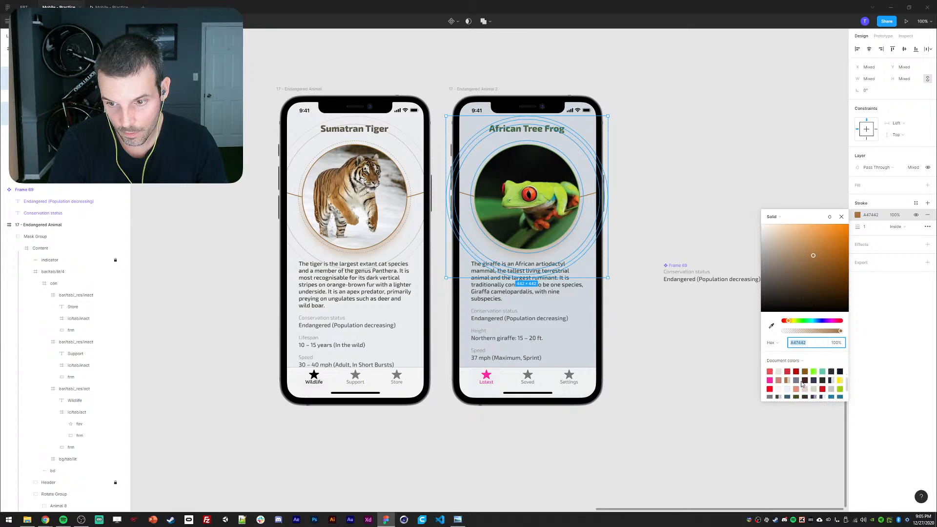
{"action": "left_click", "coordinate": [794, 384]}
{"action": "left_click", "coordinate": [681, 201]}
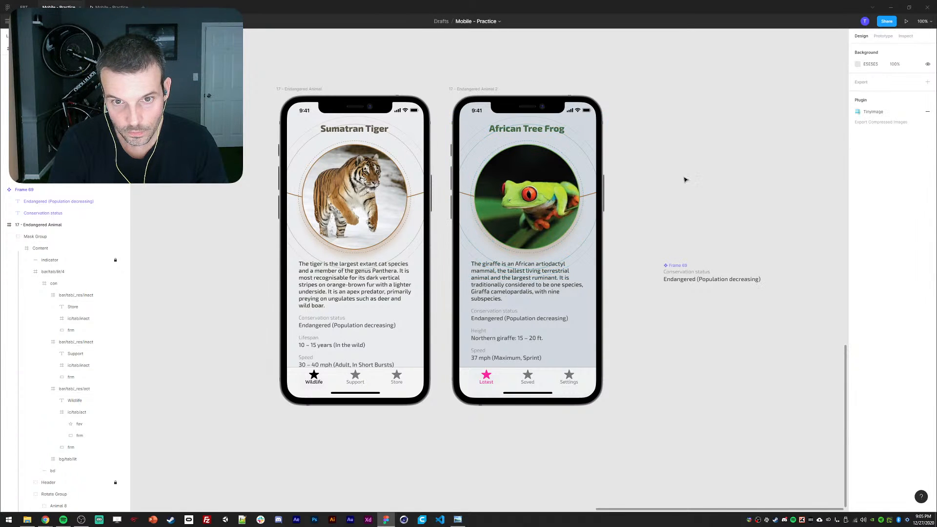
- Recolour the large arc line behind the frog photo with the dark green sampled from the African Tree Frog title
{"action": "left_click", "coordinate": [466, 196]}
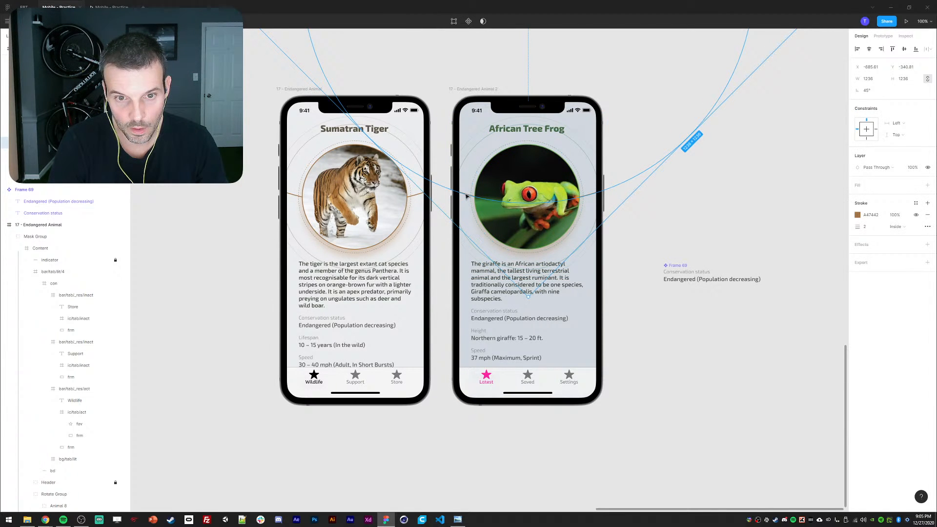
{"action": "left_click", "coordinate": [858, 215]}
{"action": "left_click", "coordinate": [772, 327]}
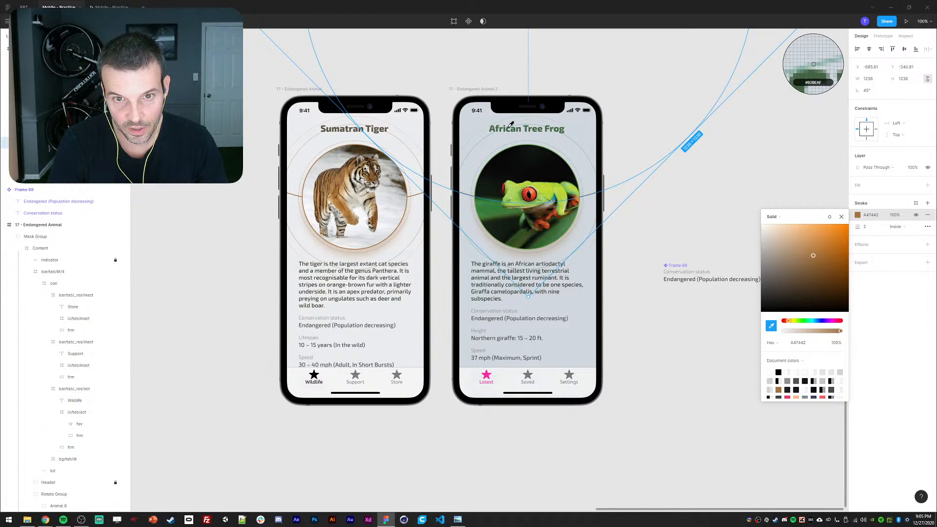
{"action": "left_click", "coordinate": [510, 128]}
{"action": "left_click", "coordinate": [725, 308]}
- Set the frog circle's drop shadow colour to dark olive green 5D643B at 50% opacity
{"action": "scroll", "coordinate": [586, 259], "scroll_direction": "down", "scroll_amount": 1}
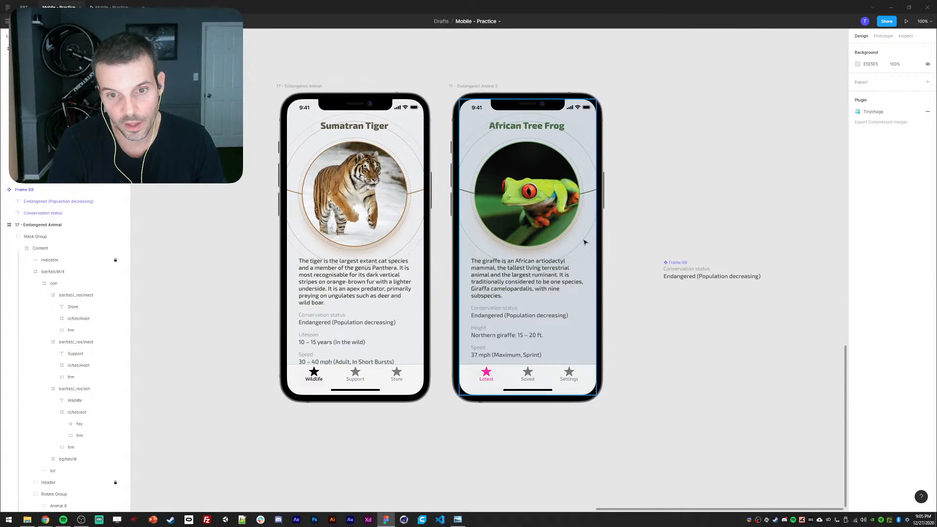
{"action": "left_click", "coordinate": [537, 243]}
{"action": "left_click", "coordinate": [858, 268]}
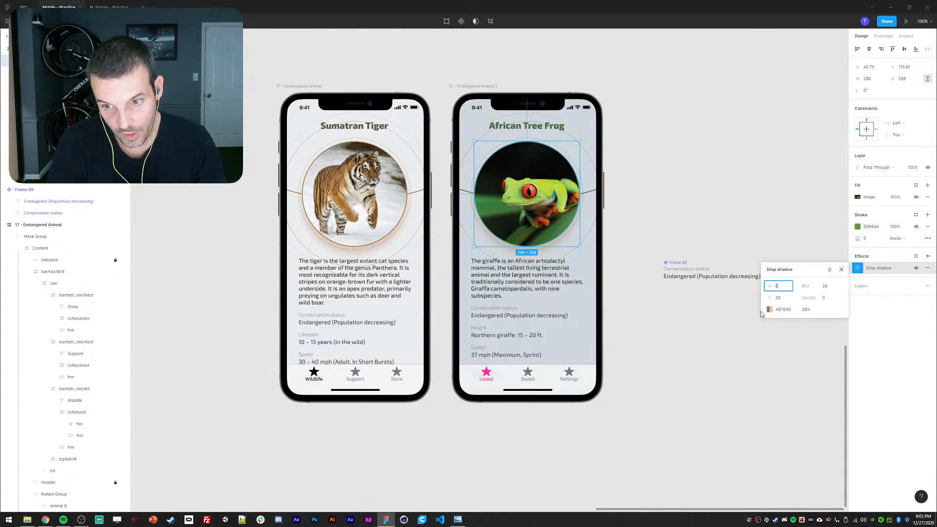
{"action": "left_click", "coordinate": [769, 311]}
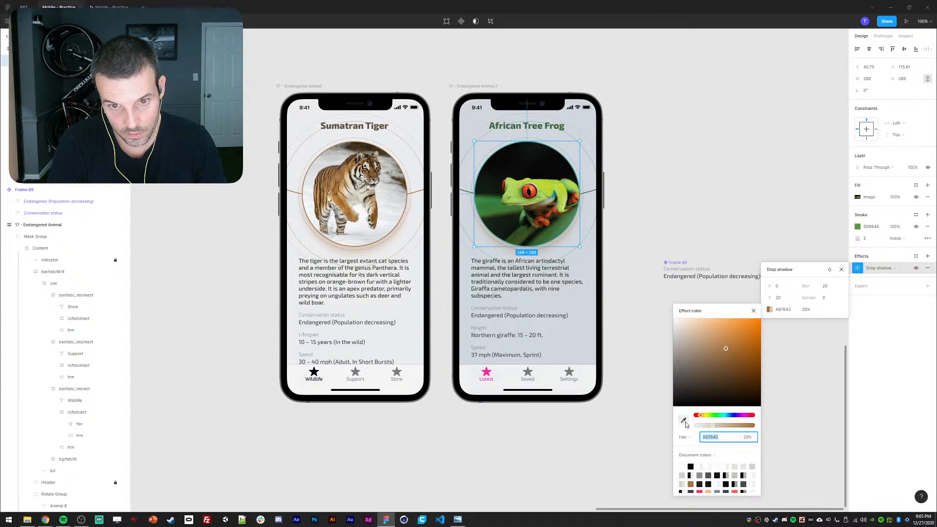
{"action": "left_click", "coordinate": [685, 424]}
{"action": "left_click", "coordinate": [548, 184]}
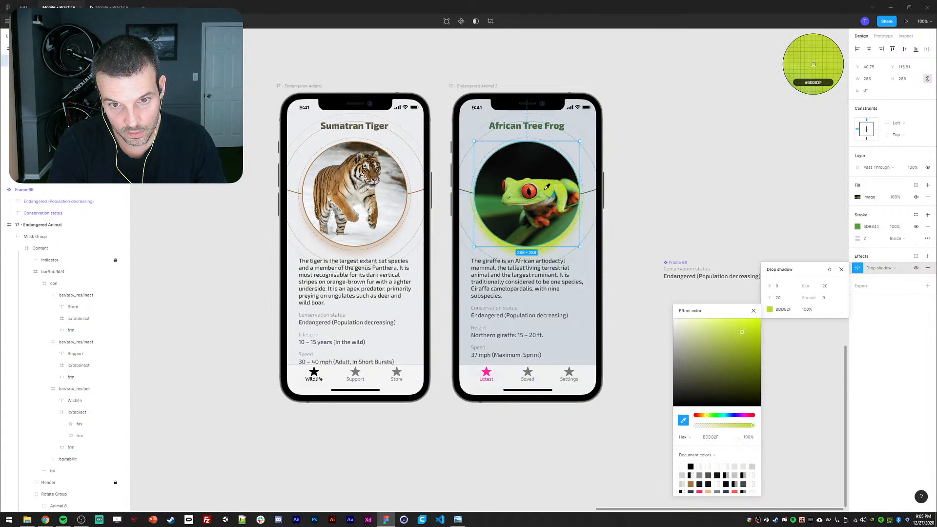
{"action": "left_click", "coordinate": [722, 425]}
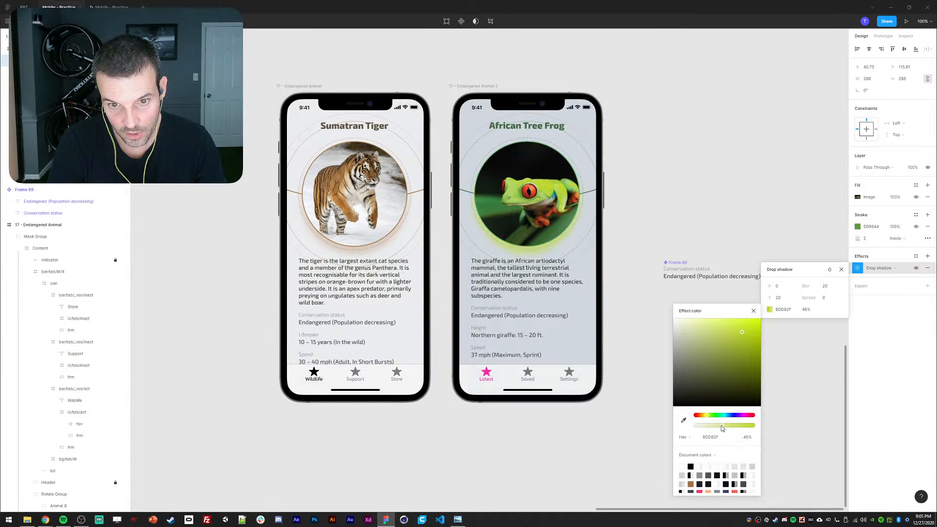
{"action": "left_click", "coordinate": [710, 372]}
{"action": "left_click", "coordinate": [725, 425]}
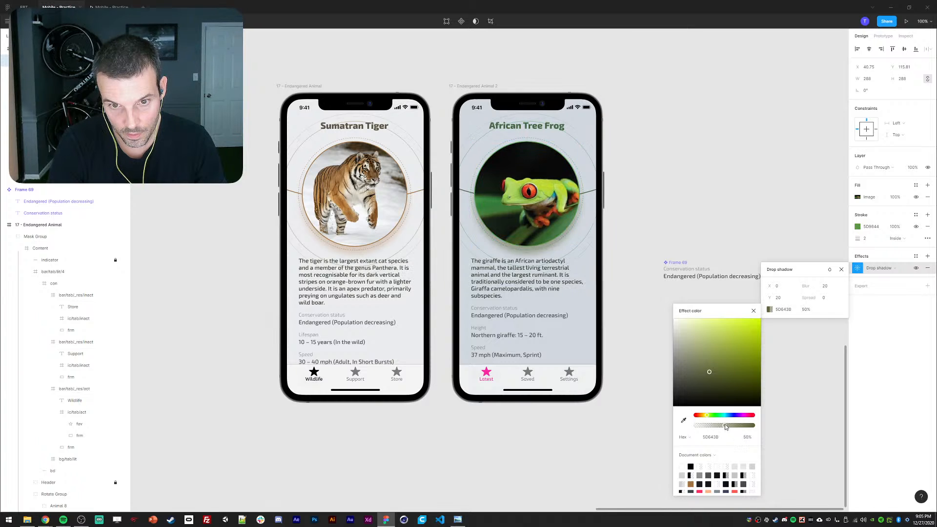
{"action": "left_click", "coordinate": [653, 162]}
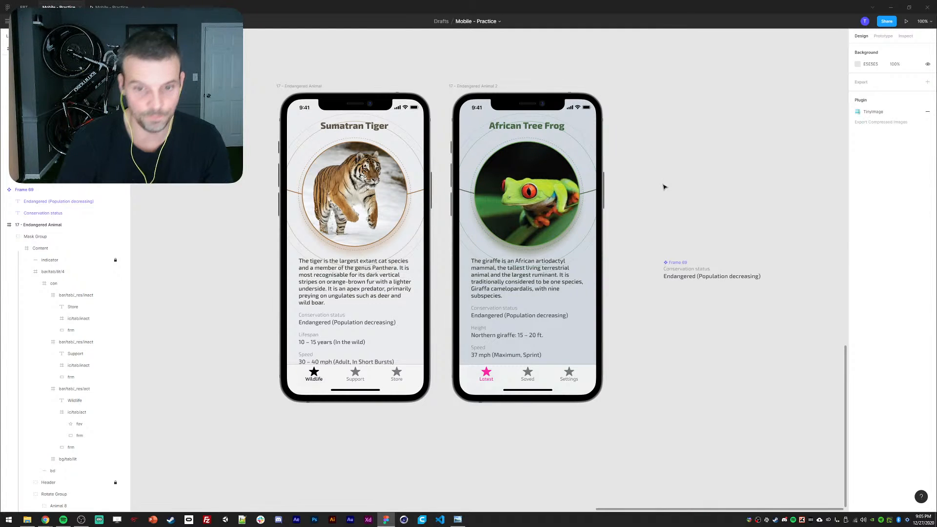
- Replace the word "giraffe" at the start of the frog screen's description with "African Tree Frog"
{"action": "double_click", "coordinate": [499, 273]}
{"action": "double_click", "coordinate": [491, 261]}
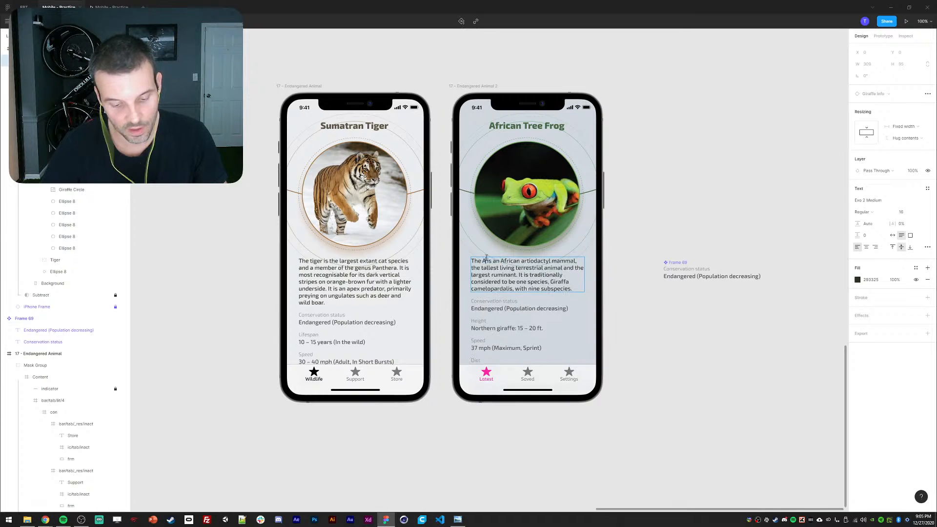
{"action": "type", "text": "African Tree Frog is an African"}
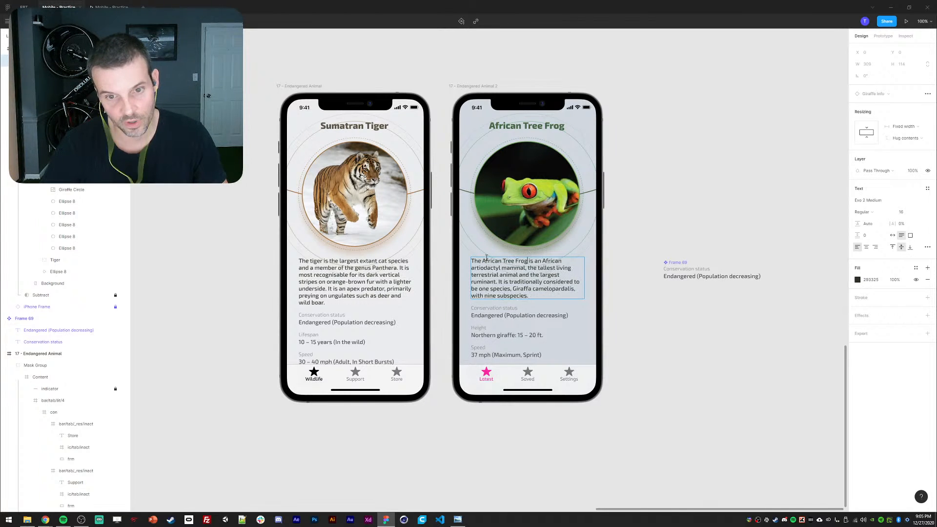
- Test the drag transition between the frog and tiger screens in the prototype preview, restart it and return to the design
{"action": "left_click", "coordinate": [110, 6]}
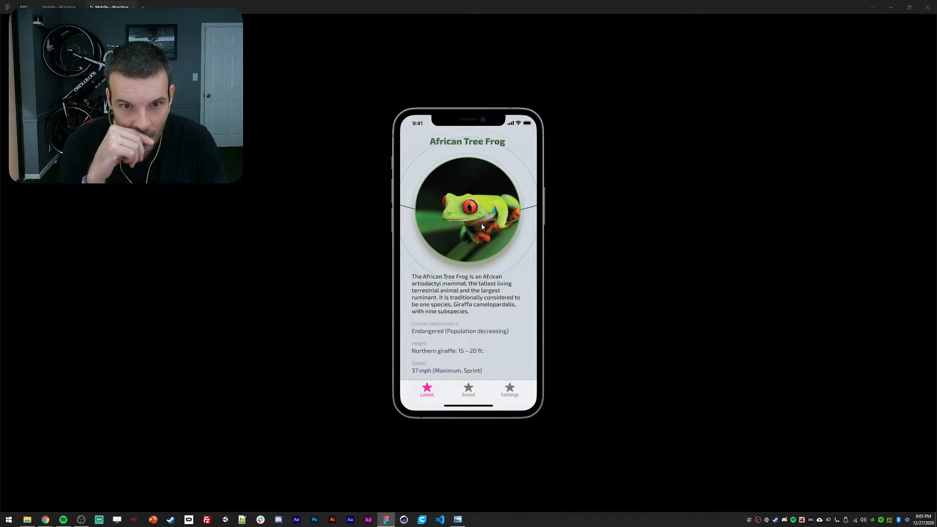
{"action": "left_click_drag", "start_coordinate": [482, 227], "coordinate": [369, 216]}
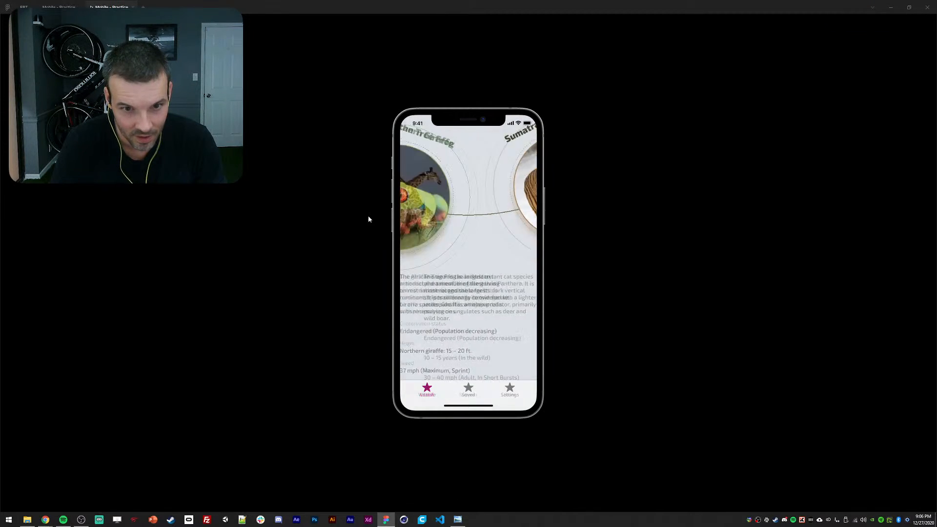
{"action": "key", "text": "r"}
{"action": "left_click", "coordinate": [59, 7]}
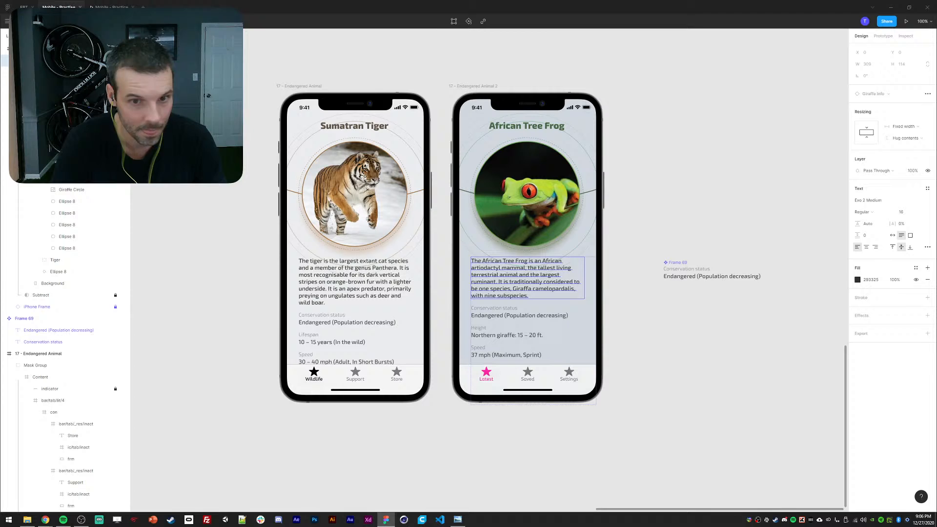
- Change the off-screen "Northern Giraffe" title in the tiger screen's Giraffe group to "African Tree Frog"
{"action": "left_click", "coordinate": [246, 161]}
{"action": "left_click", "coordinate": [345, 130], "text": "ctrl"}
{"action": "left_click_drag", "start_coordinate": [345, 130], "coordinate": [387, 130]}
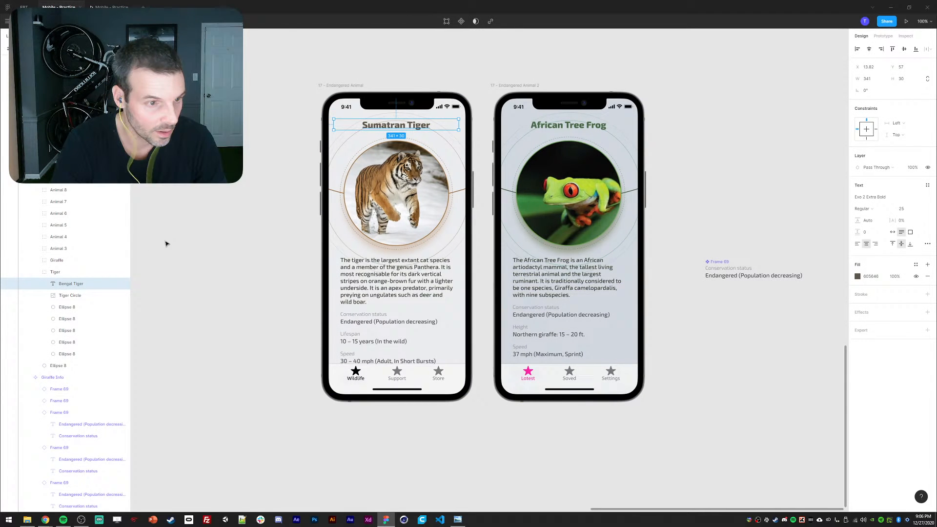
{"action": "left_click", "coordinate": [42, 273]}
{"action": "left_click", "coordinate": [36, 260]}
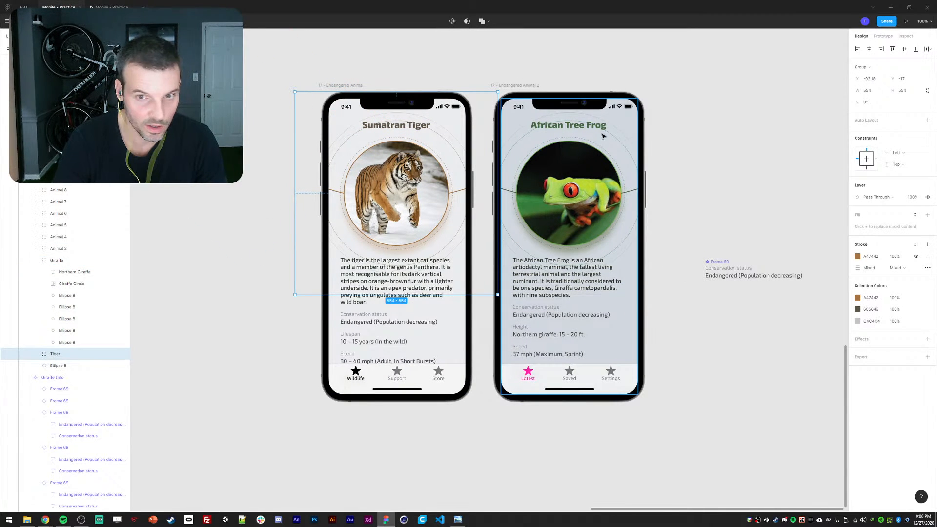
{"action": "left_click", "coordinate": [576, 126], "text": "ctrl"}
{"action": "key", "text": "Escape"}
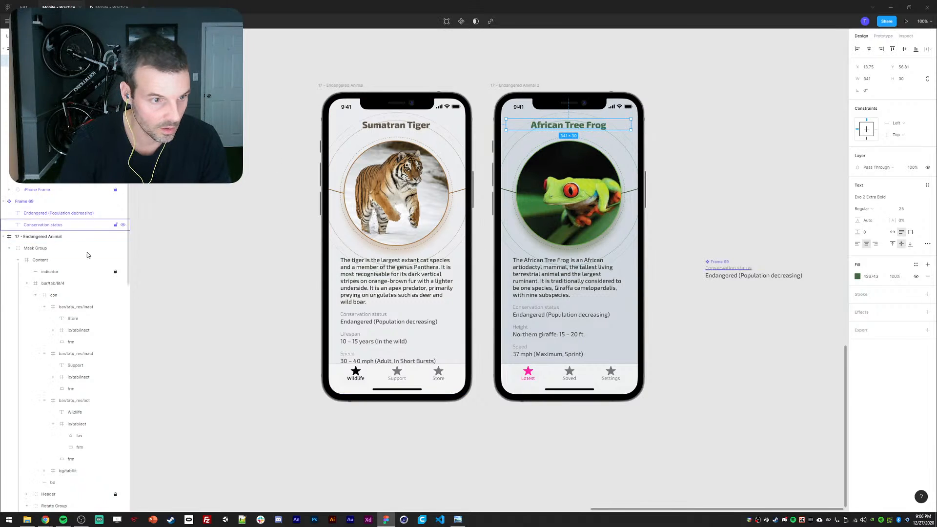
{"action": "left_click", "coordinate": [391, 133], "text": "ctrl"}
{"action": "left_click", "coordinate": [391, 128], "text": "ctrl"}
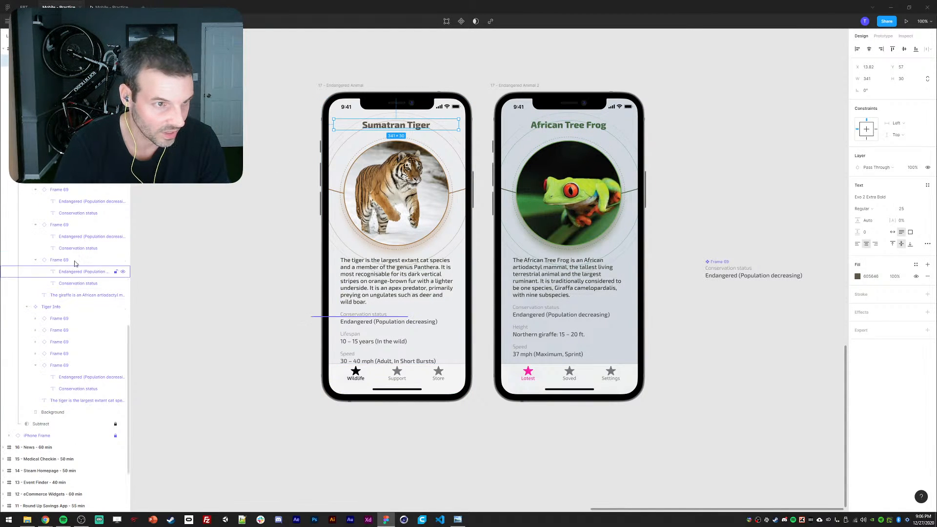
{"action": "scroll", "coordinate": [73, 269], "scroll_direction": "up", "scroll_amount": 3}
{"action": "scroll", "coordinate": [73, 170], "scroll_direction": "up", "scroll_amount": 2}
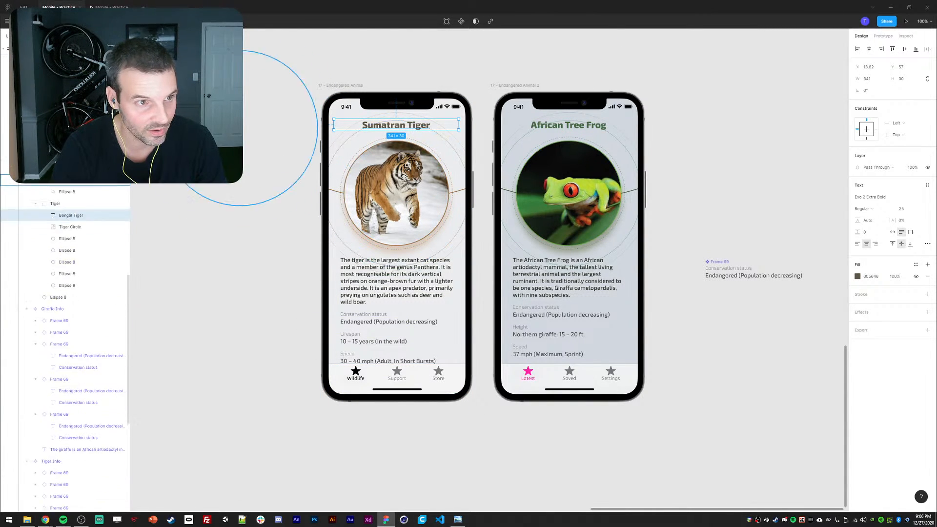
{"action": "left_click", "coordinate": [73, 162]}
{"action": "key", "text": "Return"}
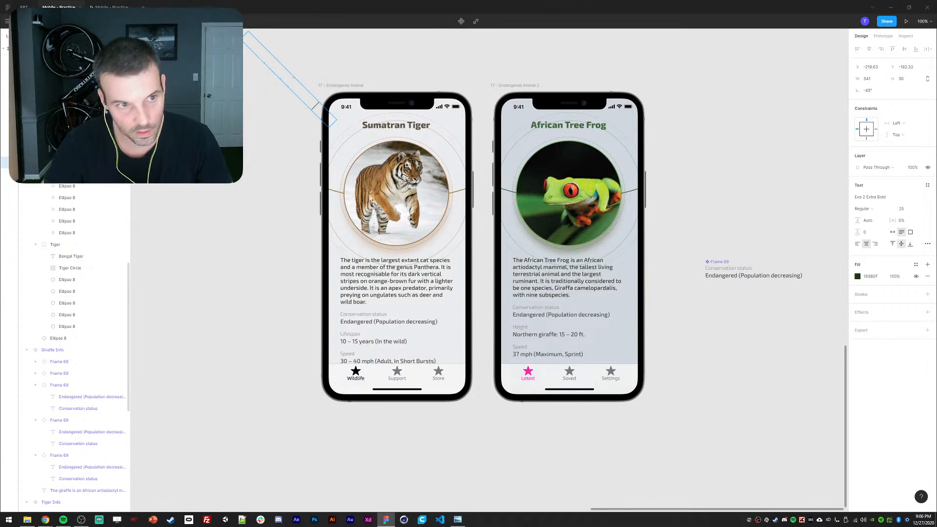
{"action": "key", "text": "Escape"}
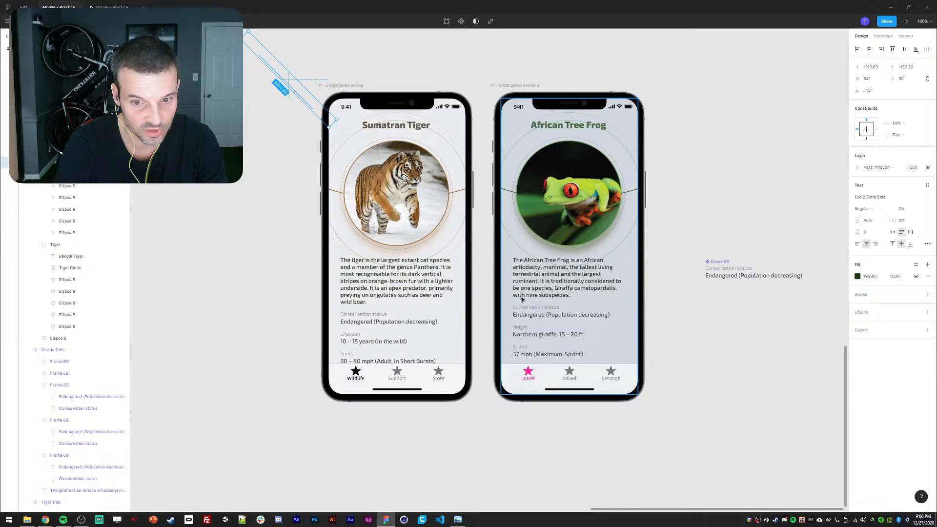
- Replace the tiger screen's off-screen giraffe circle image with Image_2_Red_eyed_Tree_Frog.webp and check the prototype preview
{"action": "left_click", "coordinate": [78, 175]}
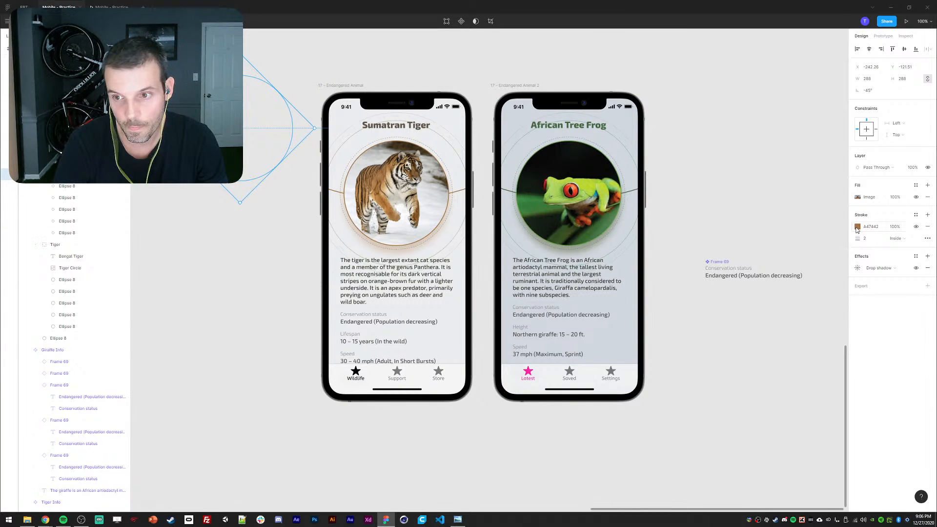
{"action": "left_click", "coordinate": [858, 197]}
{"action": "left_click", "coordinate": [805, 251]}
{"action": "left_click", "coordinate": [425, 214]}
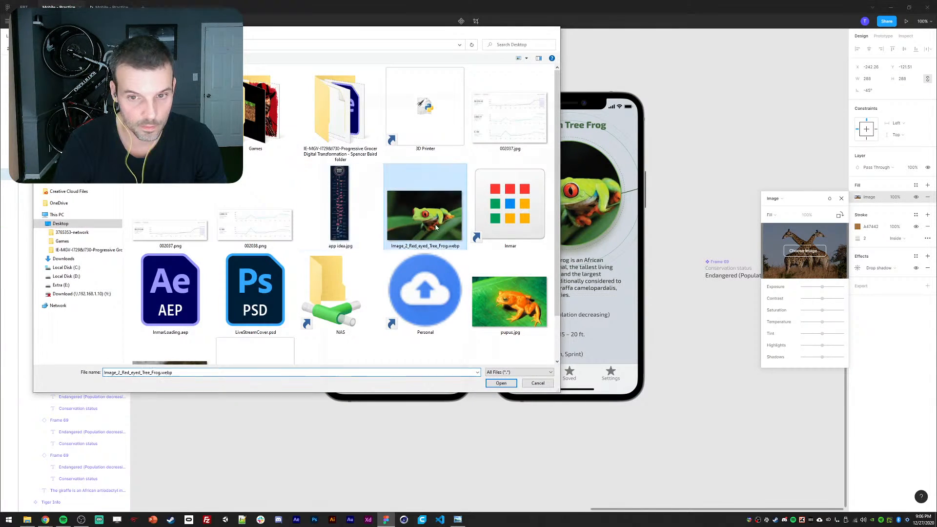
{"action": "double_click", "coordinate": [436, 228]}
{"action": "left_click", "coordinate": [94, 5]}
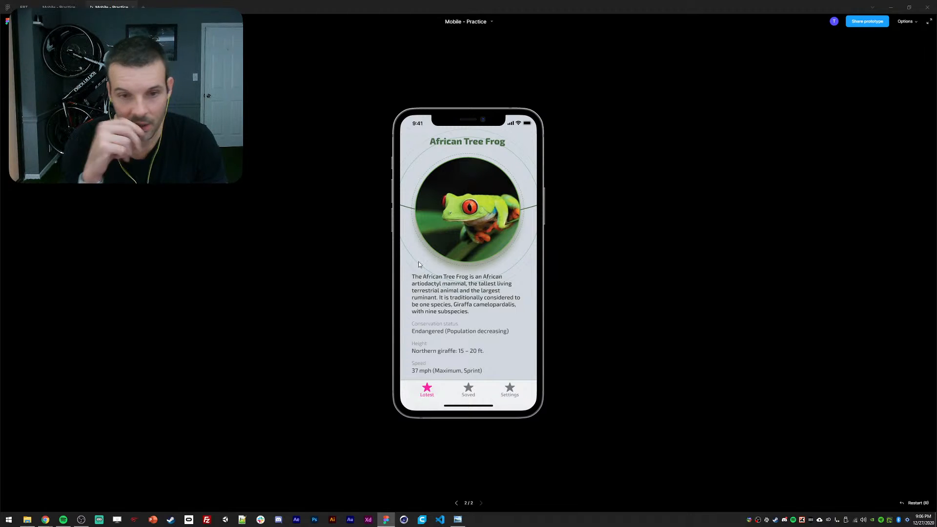
{"action": "left_click", "coordinate": [73, 7]}
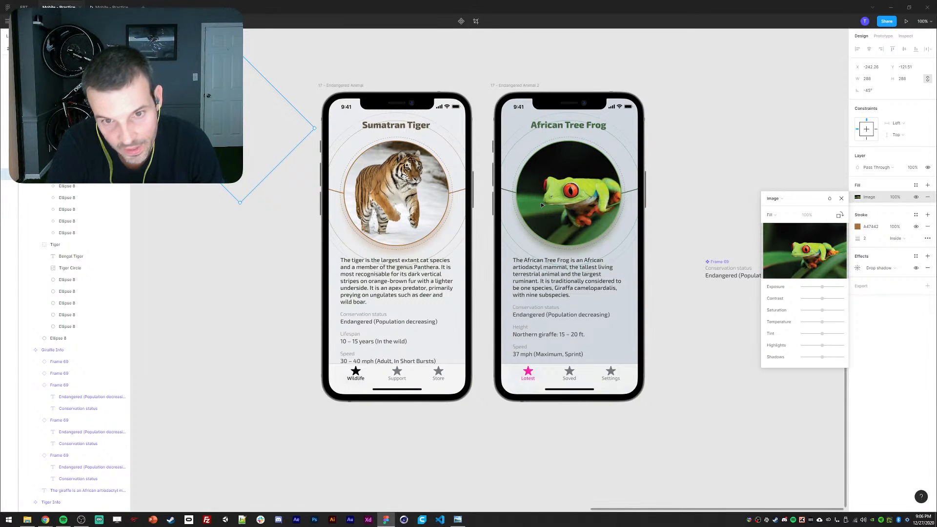
{"action": "left_click", "coordinate": [841, 199]}
{"action": "left_click", "coordinate": [728, 170]}
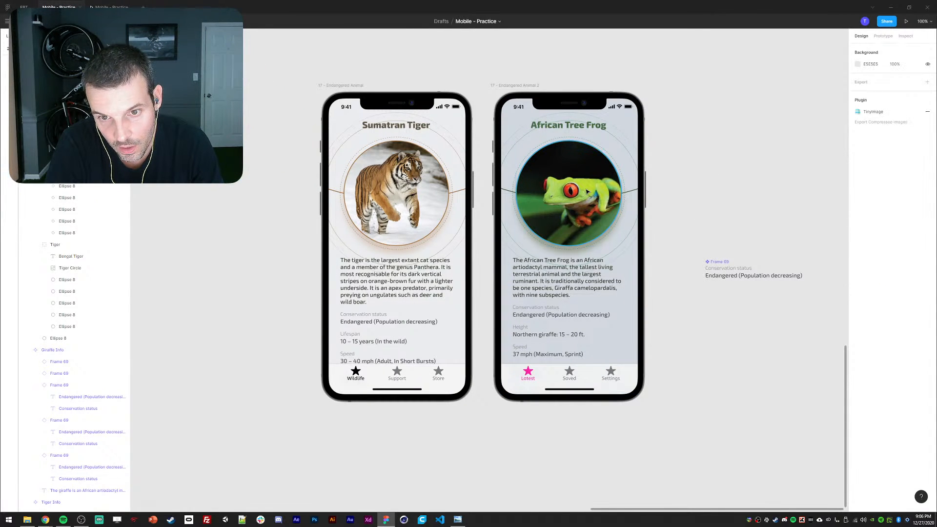
- Recolour the frog circle's outline with the dark green sampled from the arc line beside the photo
{"action": "left_click", "coordinate": [600, 180], "text": "ctrl"}
{"action": "left_click", "coordinate": [853, 227]}
{"action": "left_click", "coordinate": [858, 227]}
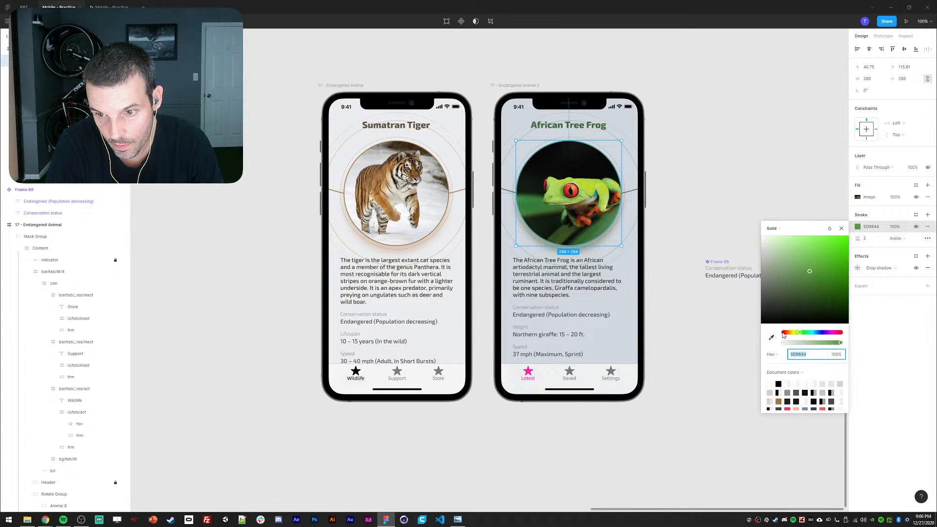
{"action": "left_click", "coordinate": [771, 337]}
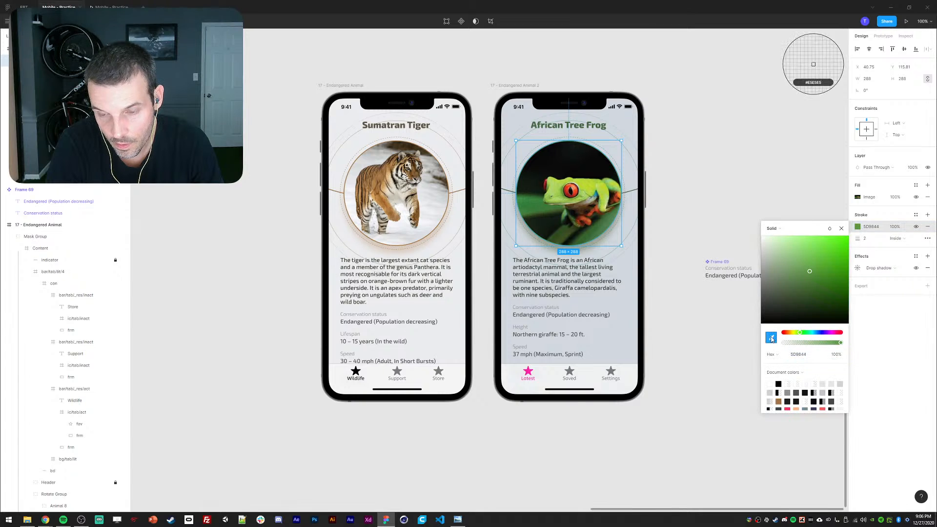
{"action": "left_click", "coordinate": [631, 191]}
{"action": "left_click", "coordinate": [750, 151]}
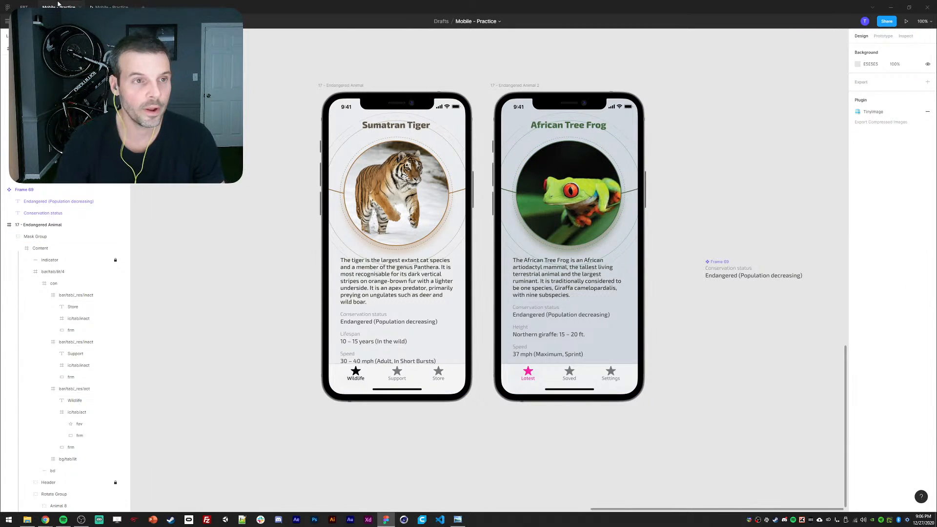
- Test the drag transition between the frog and tiger screens in the prototype preview and return to the design
{"action": "left_click", "coordinate": [111, 7]}
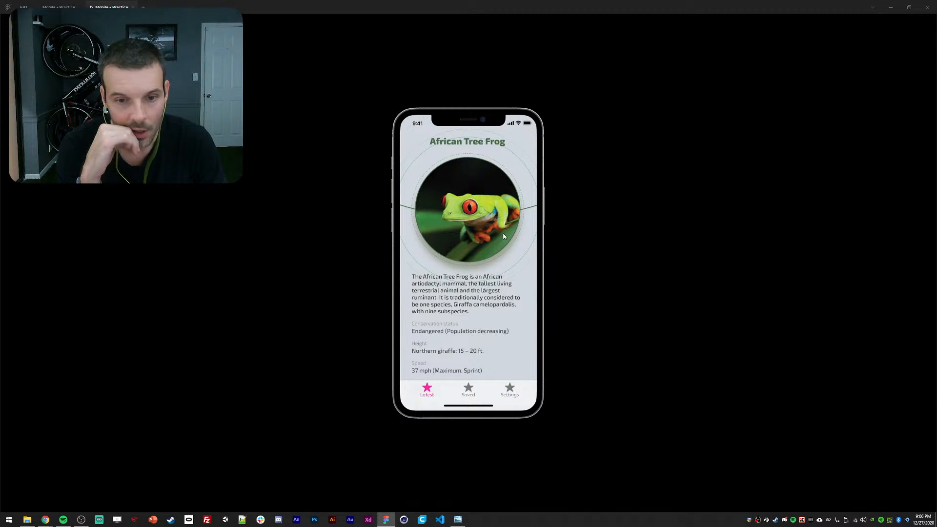
{"action": "left_click_drag", "start_coordinate": [504, 233], "coordinate": [380, 212]}
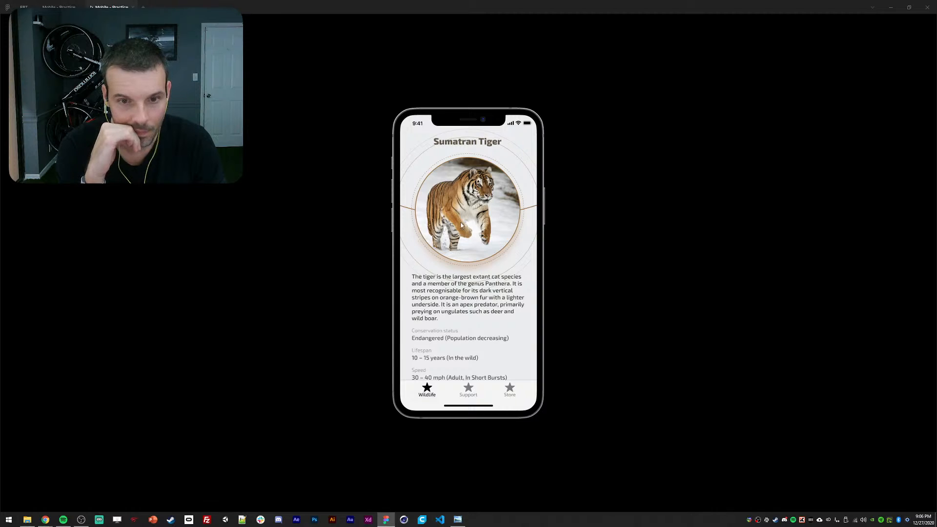
{"action": "left_click_drag", "start_coordinate": [462, 225], "coordinate": [481, 229]}
{"action": "left_click_drag", "start_coordinate": [483, 230], "coordinate": [354, 217]}
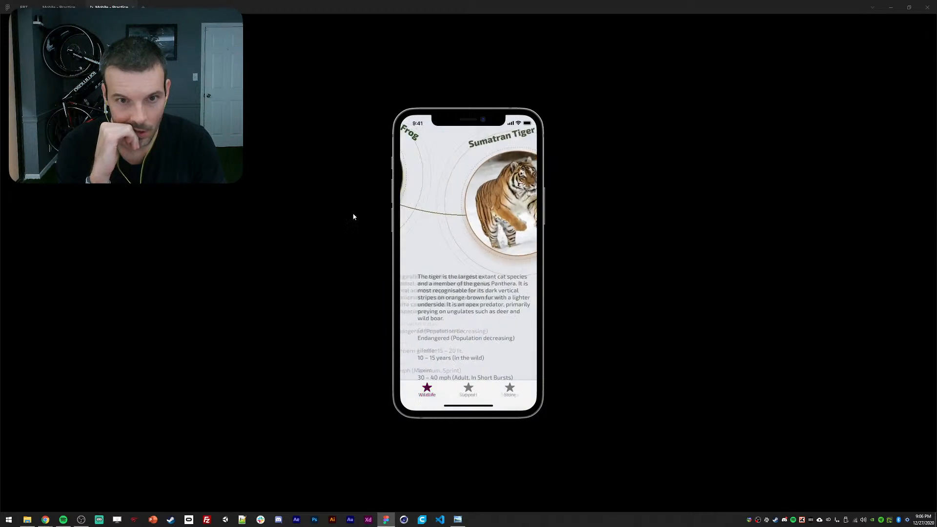
{"action": "left_click_drag", "start_coordinate": [415, 217], "coordinate": [574, 197]}
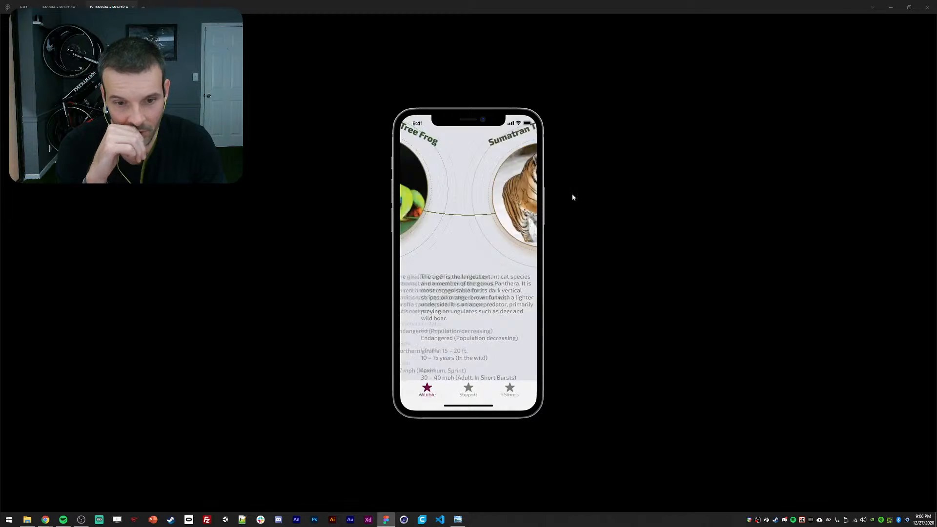
{"action": "left_click_drag", "start_coordinate": [448, 215], "coordinate": [383, 215]}
{"action": "left_click", "coordinate": [59, 6]}
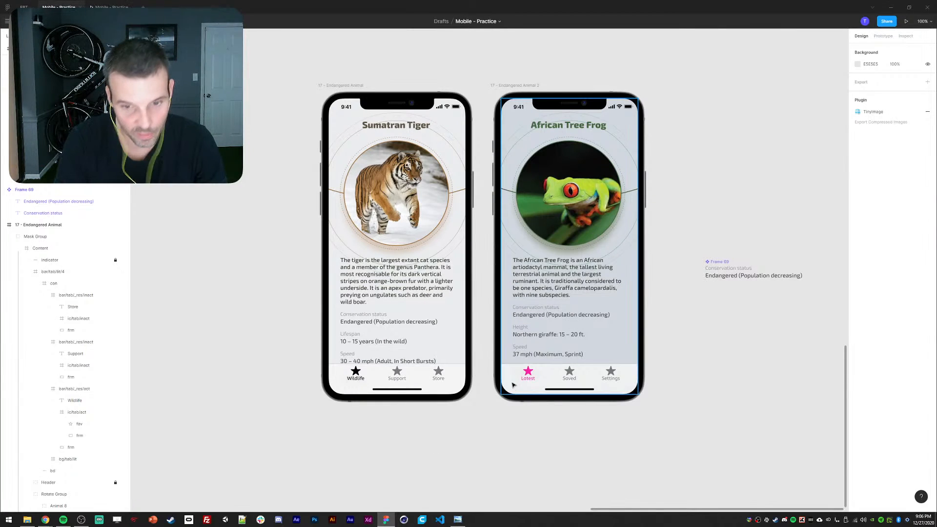
- Replace the frog screen's tab bar with a copy of the tiger screen's Wildlife, Support and Store bar
{"action": "left_click", "coordinate": [356, 376]}
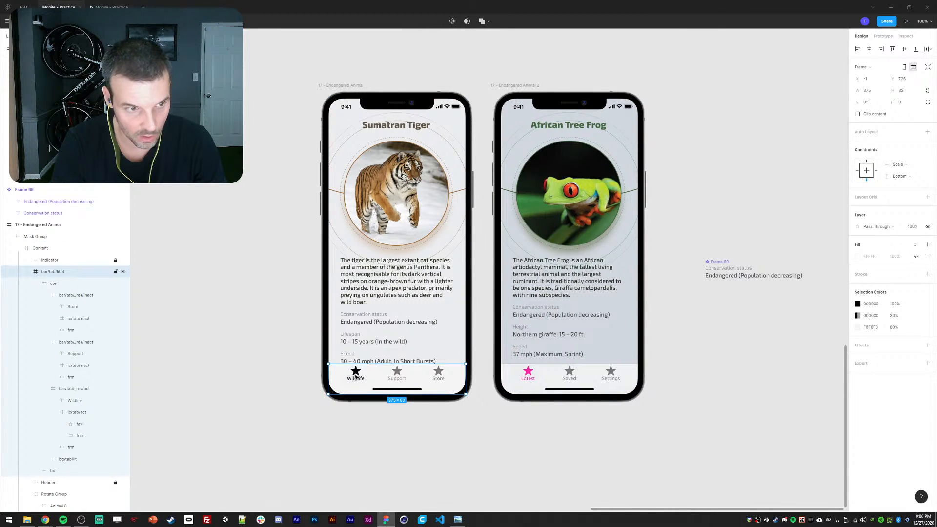
{"action": "left_click", "coordinate": [535, 380]}
{"action": "double_click", "coordinate": [534, 380]}
{"action": "key", "text": "Delete"}
{"action": "left_click", "coordinate": [537, 107]}
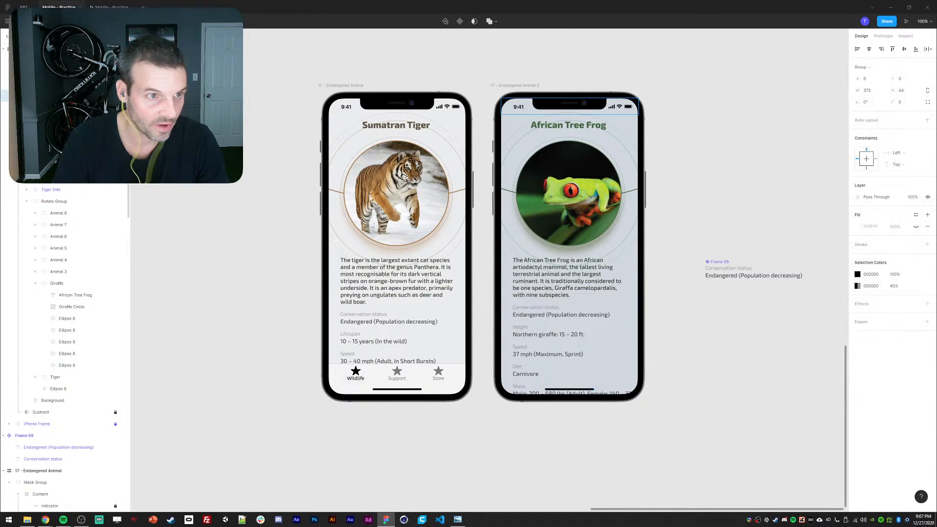
{"action": "key", "text": "ctrl+v"}
{"action": "left_click", "coordinate": [250, 237]}
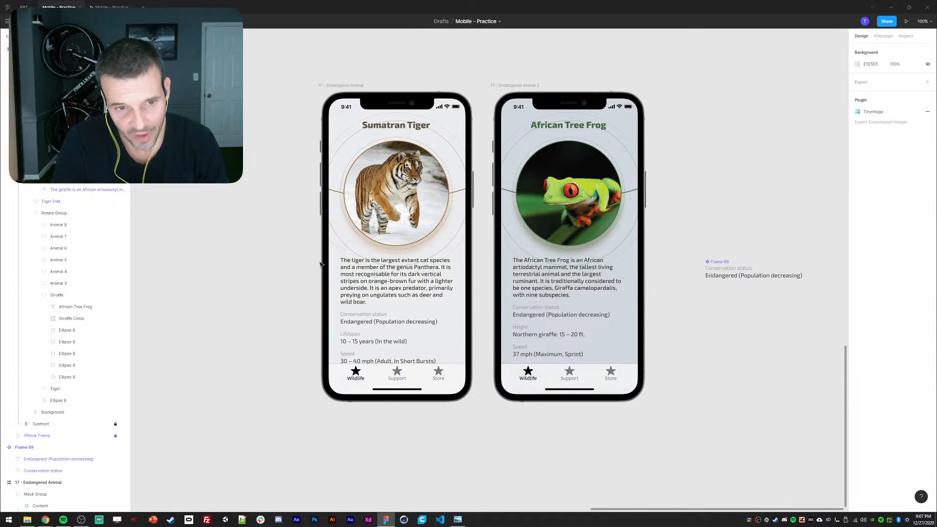
- Set the font of both animals' description paragraphs to Exo 2 Semi Bold
{"action": "left_click_drag", "start_coordinate": [292, 255], "coordinate": [276, 253]}
{"action": "left_click_drag", "start_coordinate": [670, 309], "coordinate": [659, 309]}
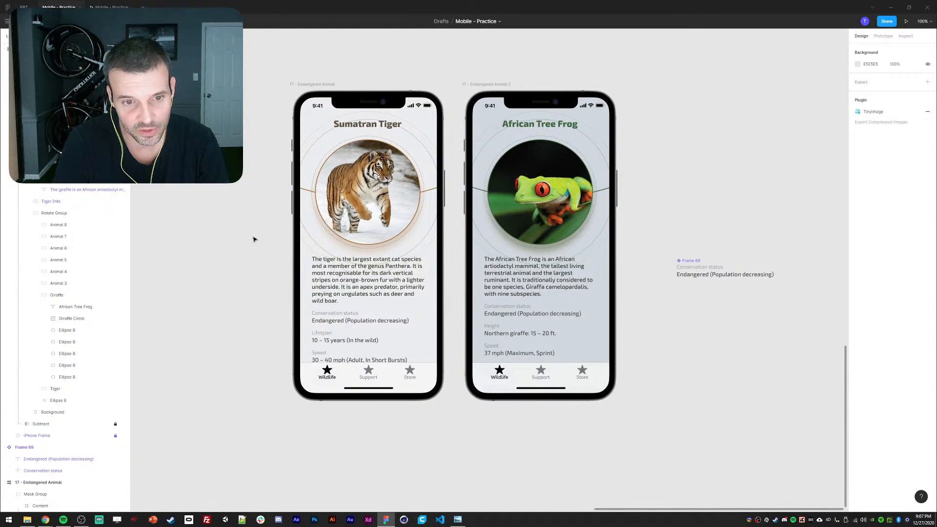
{"action": "double_click", "coordinate": [318, 274]}
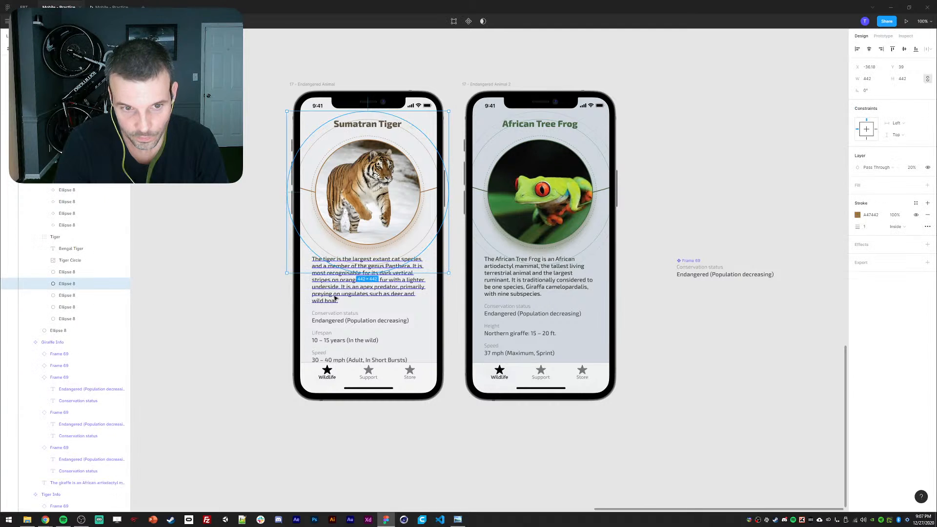
{"action": "left_click", "coordinate": [492, 290], "text": "shift"}
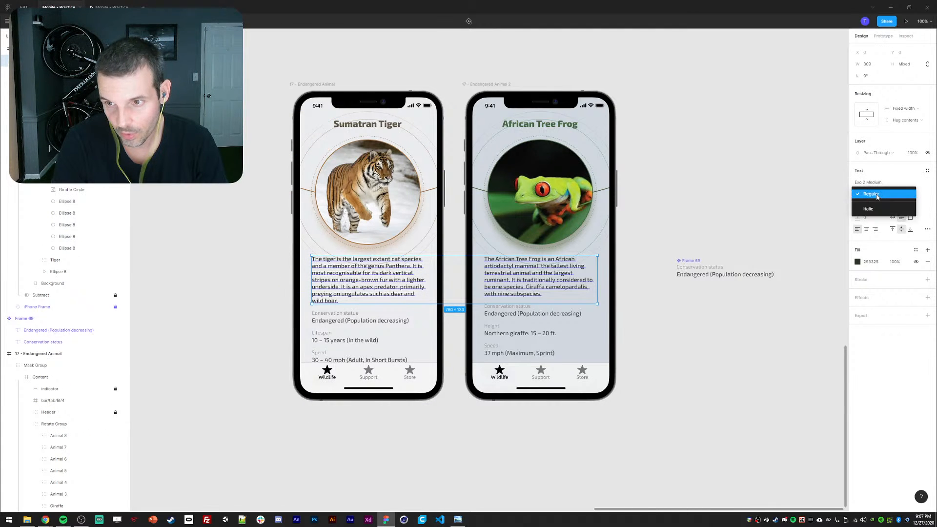
{"action": "left_click", "coordinate": [929, 182]}
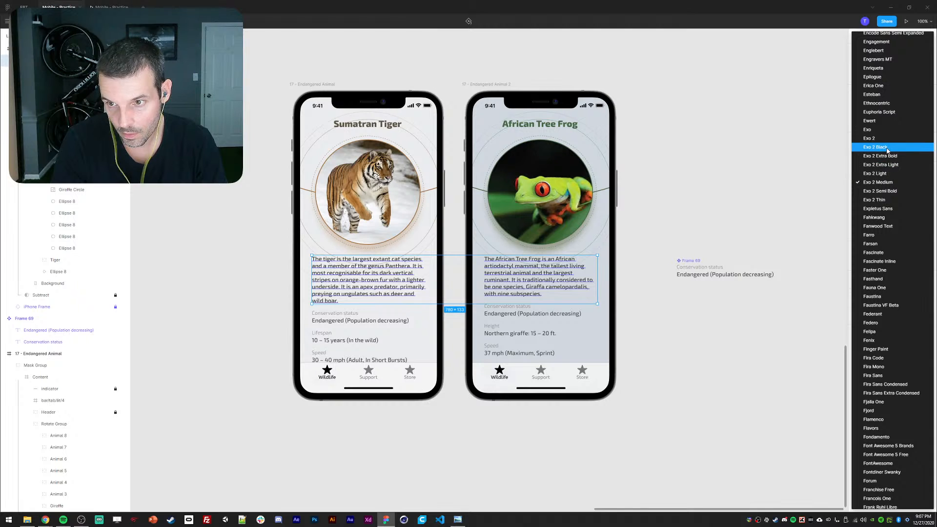
{"action": "left_click", "coordinate": [883, 191]}
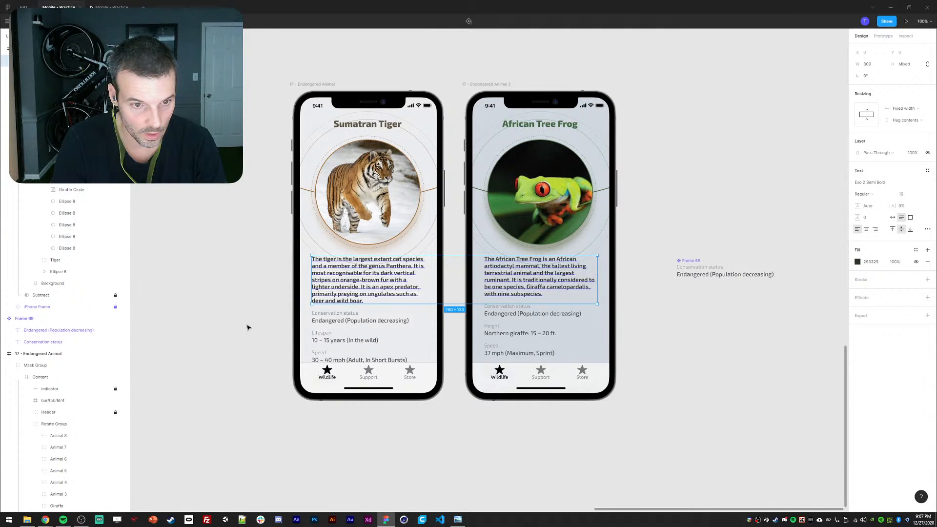
{"action": "left_click", "coordinate": [501, 290]}
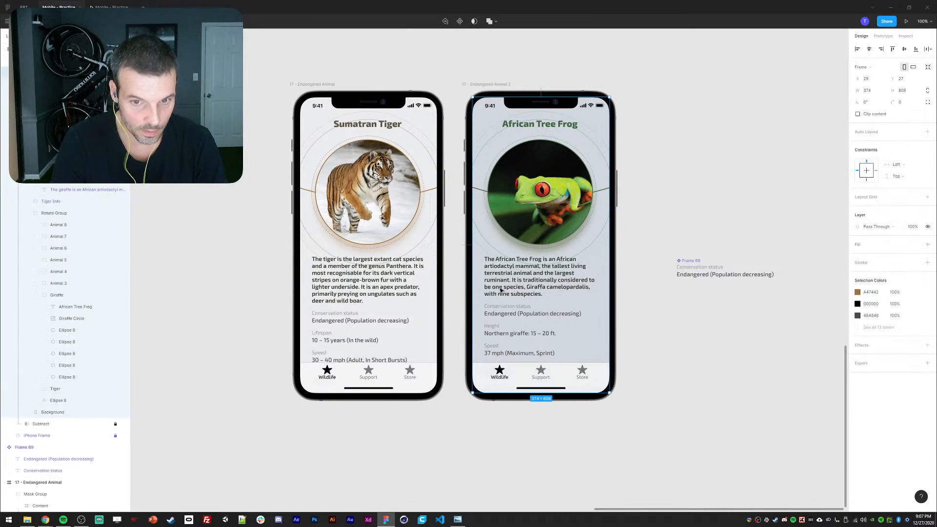
{"action": "key", "text": "Escape"}
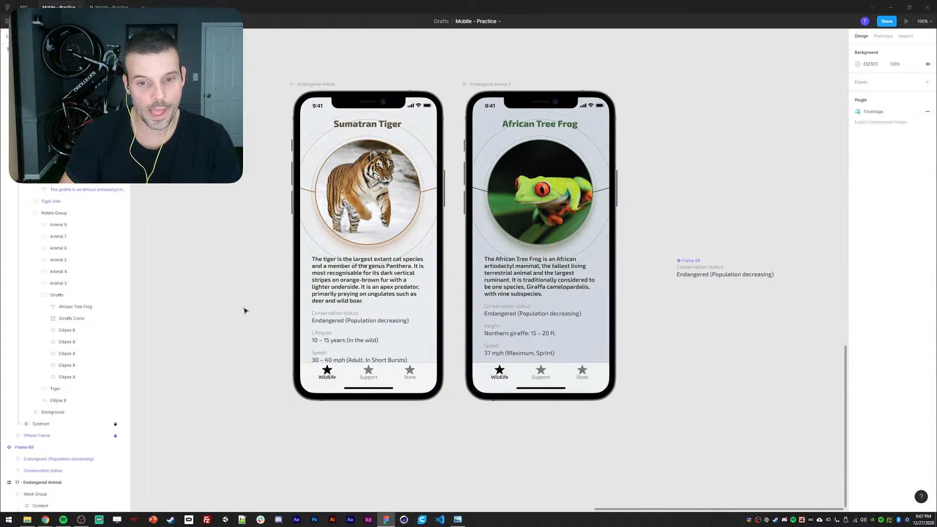
- Try to draw a horizontal divider between the tiger description and its conservation status, and undo it
{"action": "left_click", "coordinate": [342, 302], "text": "ctrl"}
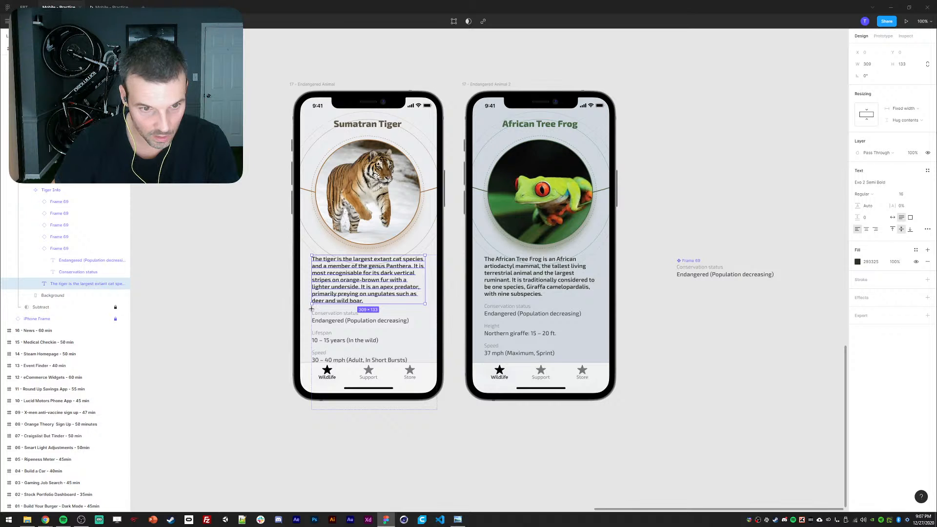
{"action": "left_click_drag", "start_coordinate": [311, 308], "coordinate": [395, 313]}
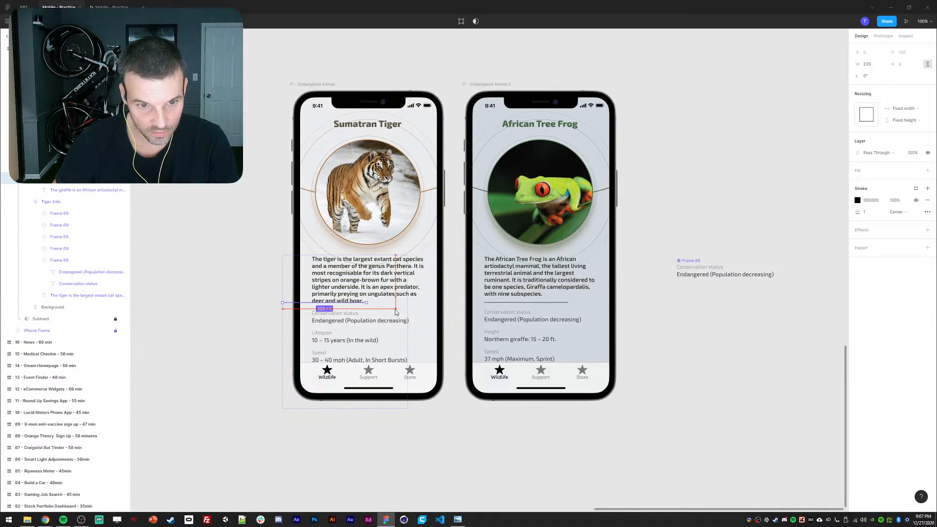
{"action": "key", "text": "ctrl+z"}
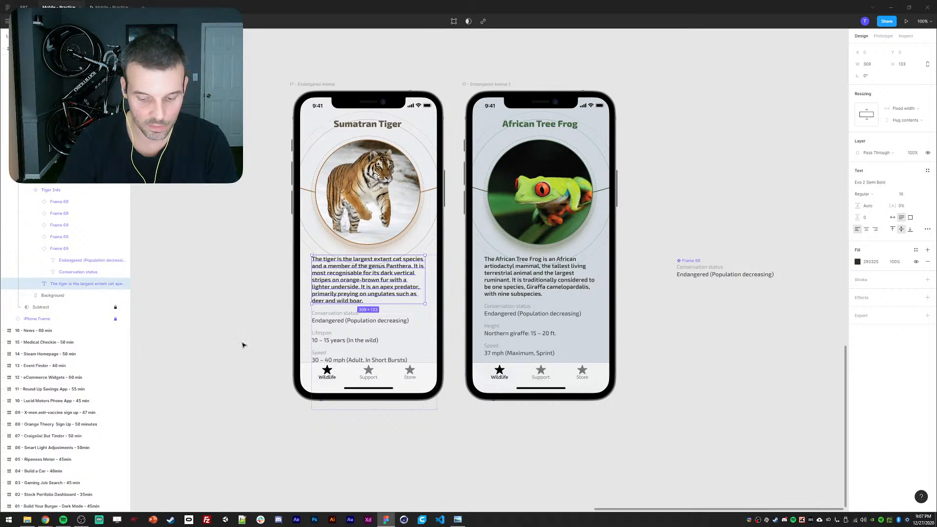
- Draw a horizontal divider line between the tiger description and its conservation status, and set its width to 64
{"action": "left_click", "coordinate": [35, 249]}
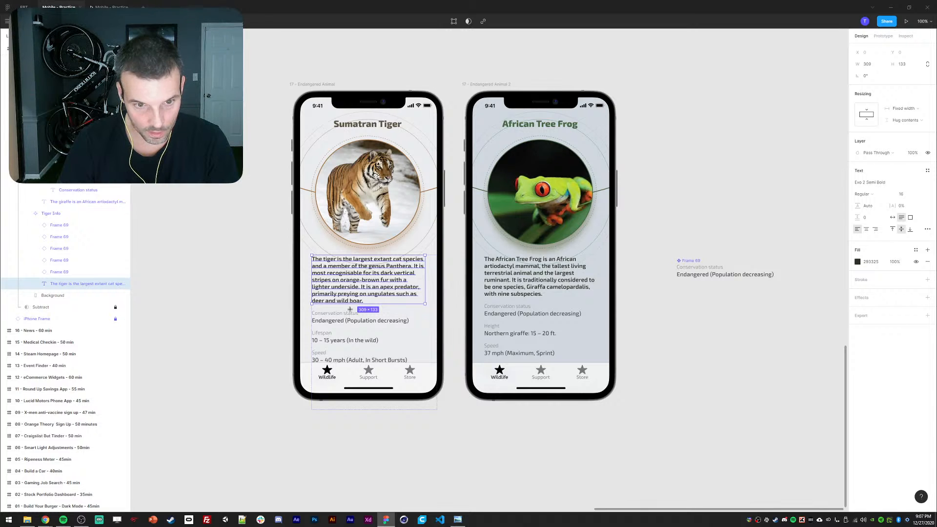
{"action": "left_click_drag", "start_coordinate": [282, 309], "coordinate": [396, 312]}
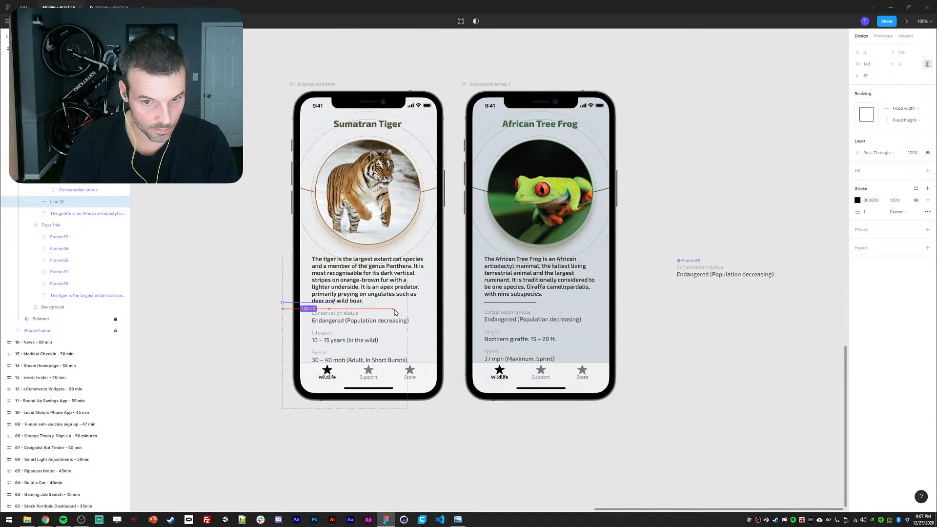
{"action": "left_click_drag", "start_coordinate": [54, 292], "coordinate": [55, 292]}
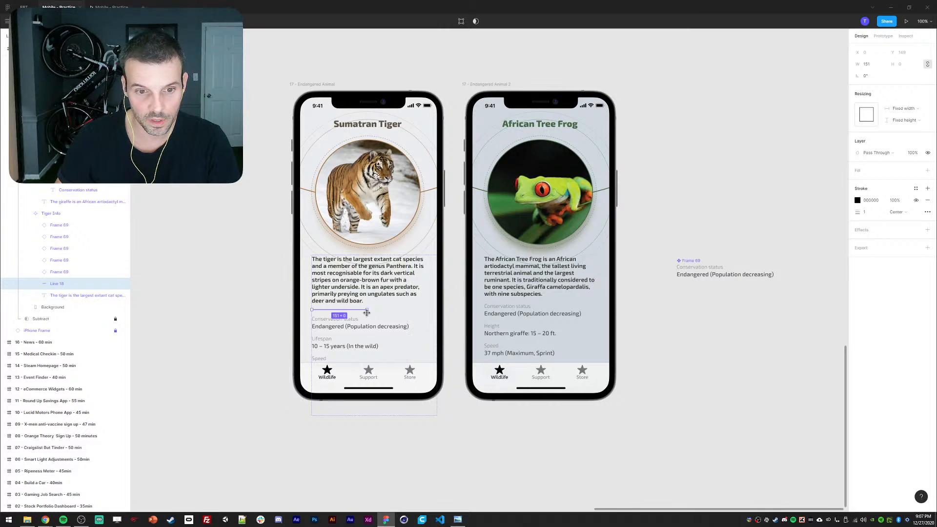
{"action": "type", "text": "64"}
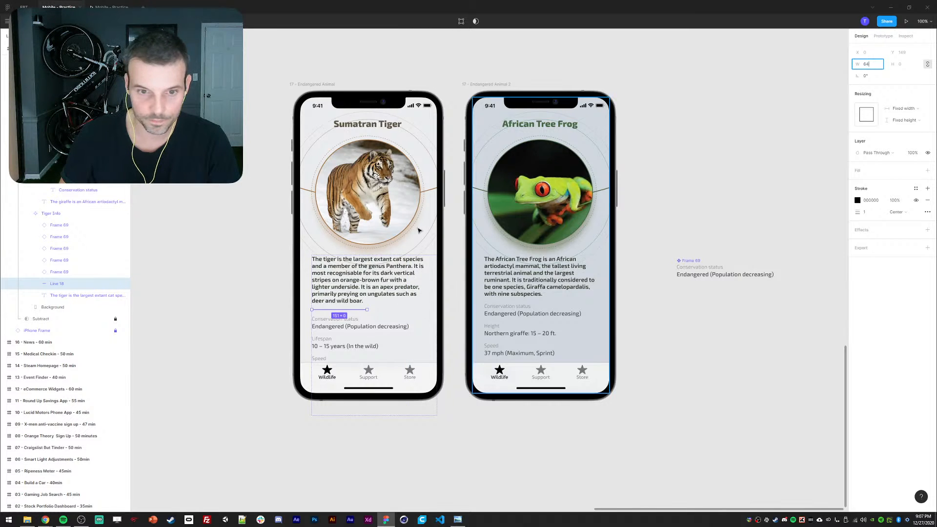
{"action": "key", "text": "Return"}
{"action": "left_click", "coordinate": [229, 373]}
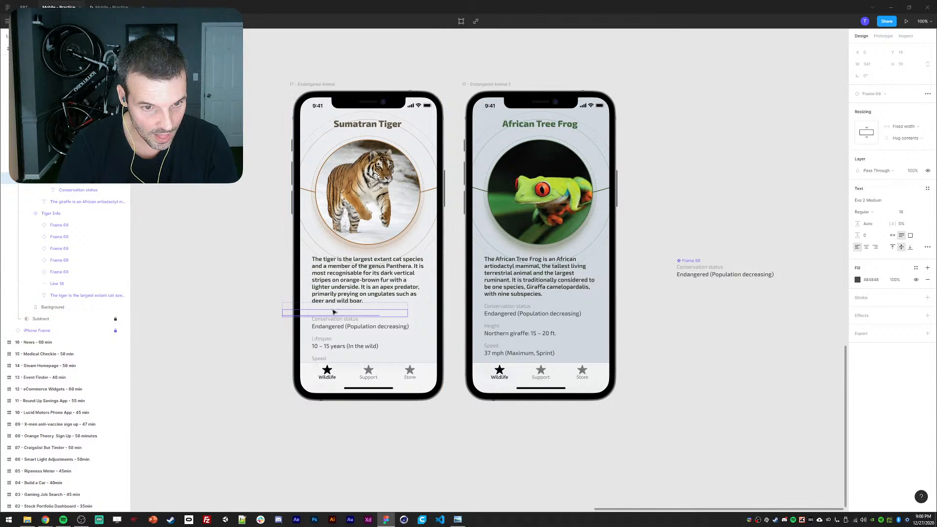
- Copy the tiger's divider line into the frog's info block, between the description paragraph and the conservation status
{"action": "left_click", "coordinate": [73, 295]}
{"action": "left_click", "coordinate": [56, 284]}
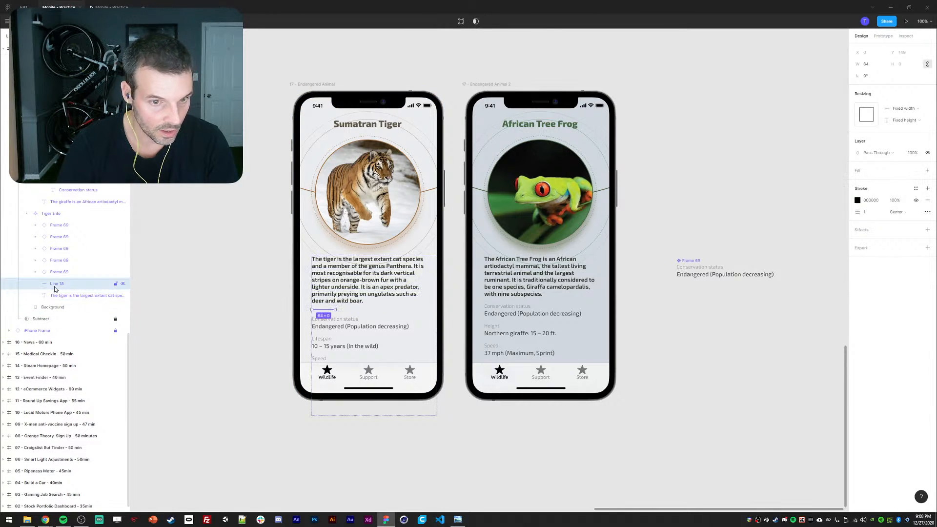
{"action": "scroll", "coordinate": [36, 214], "scroll_direction": "up", "scroll_amount": 3}
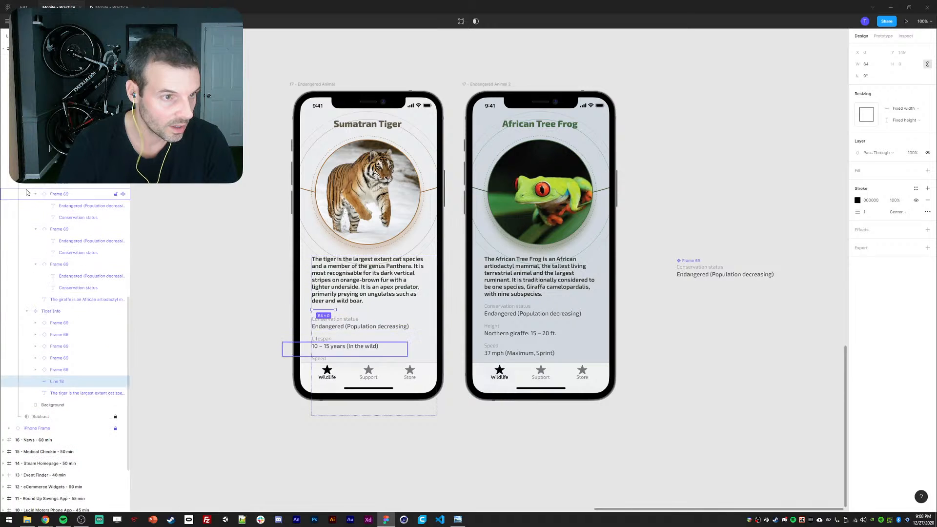
{"action": "left_click", "coordinate": [36, 206]}
{"action": "left_click", "coordinate": [36, 218]}
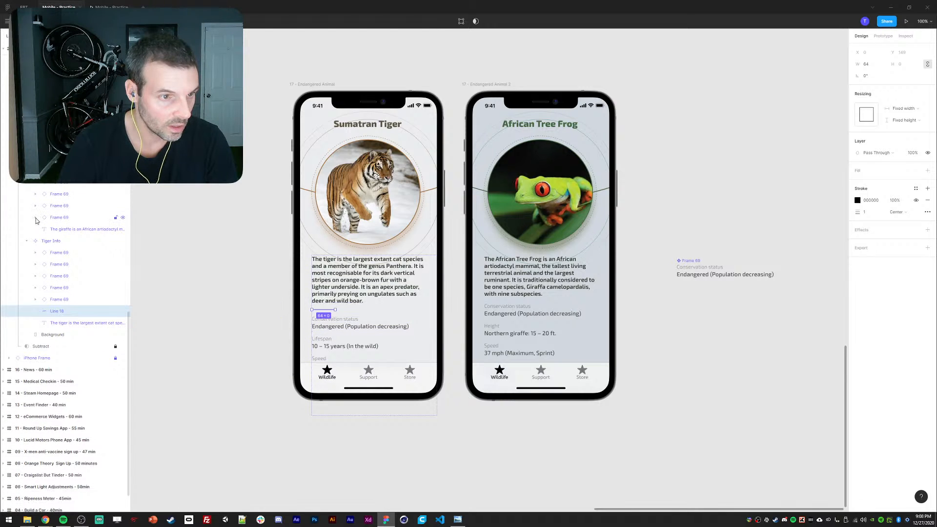
{"action": "left_click", "coordinate": [59, 230]}
{"action": "key", "text": "ctrl+v"}
{"action": "key", "text": "Down"}
{"action": "key", "text": "Down"}
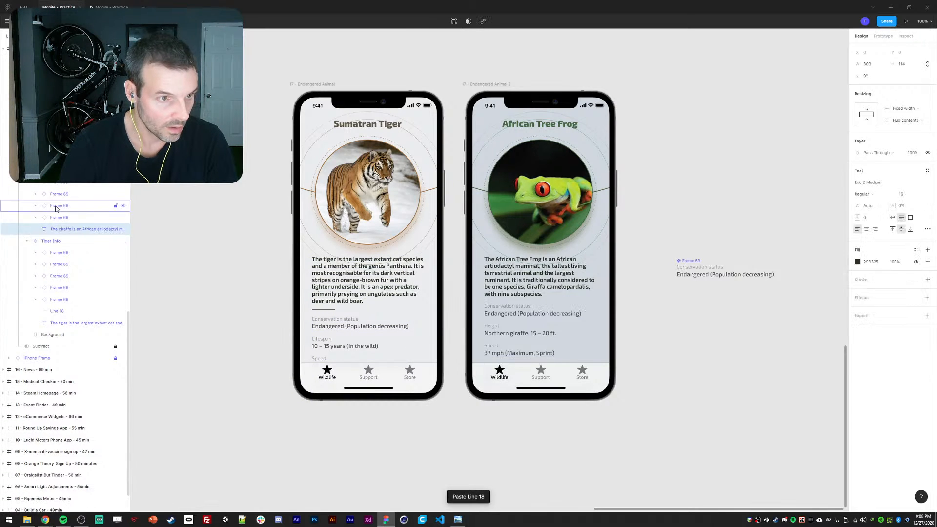
{"action": "left_click_drag", "start_coordinate": [54, 251], "coordinate": [56, 249]}
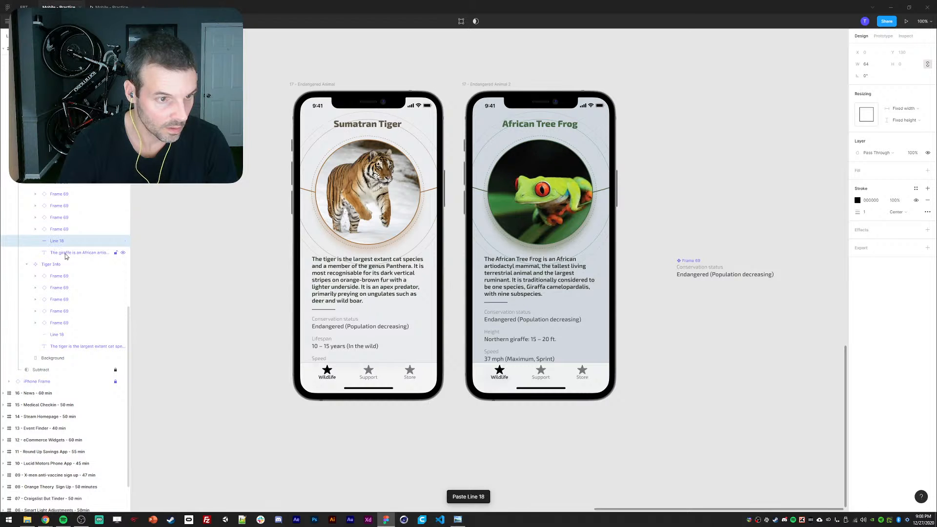
{"action": "left_click", "coordinate": [207, 322]}
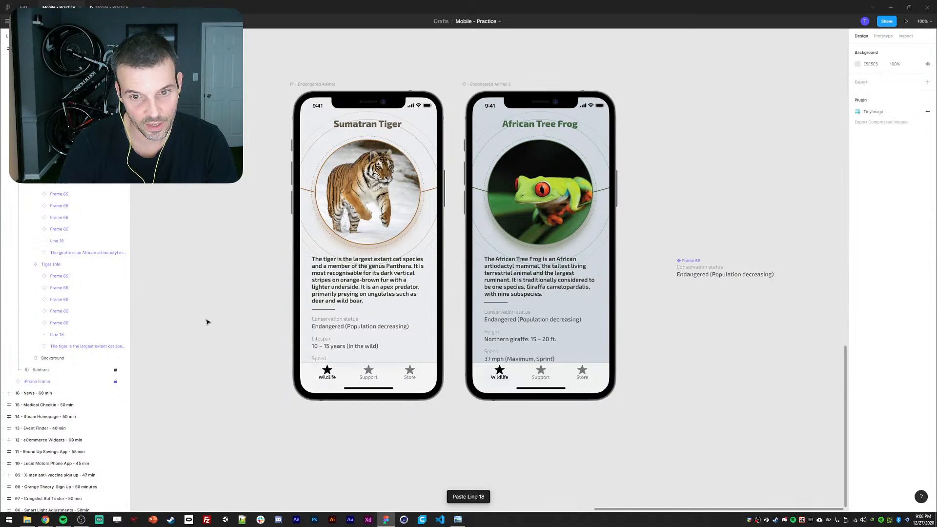
{"action": "left_click", "coordinate": [325, 310]}
{"action": "left_click", "coordinate": [498, 303], "text": "shift"}
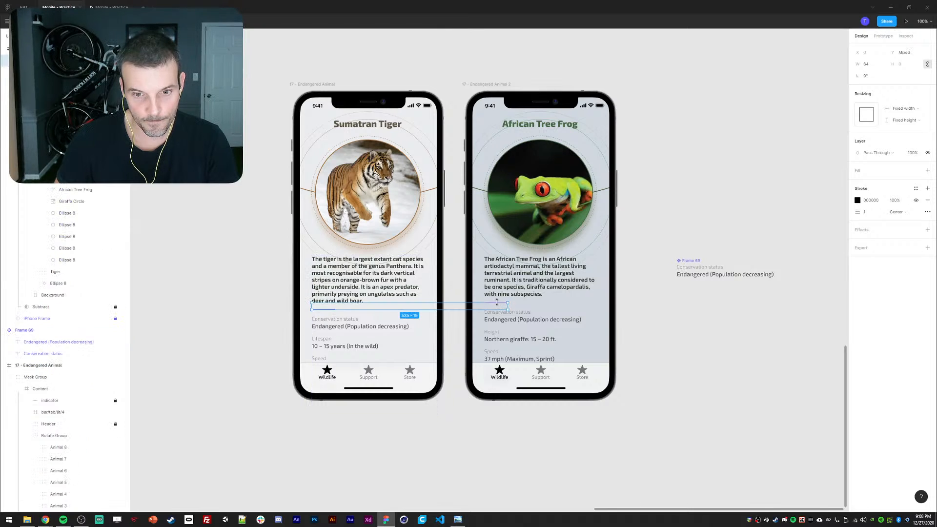
{"action": "left_click", "coordinate": [730, 301]}
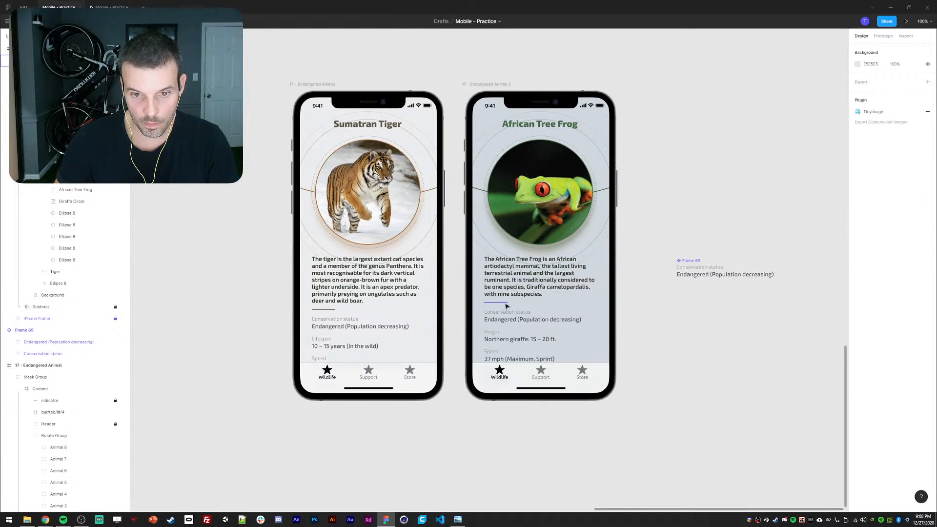
{"action": "left_click", "coordinate": [504, 303], "text": "ctrl"}
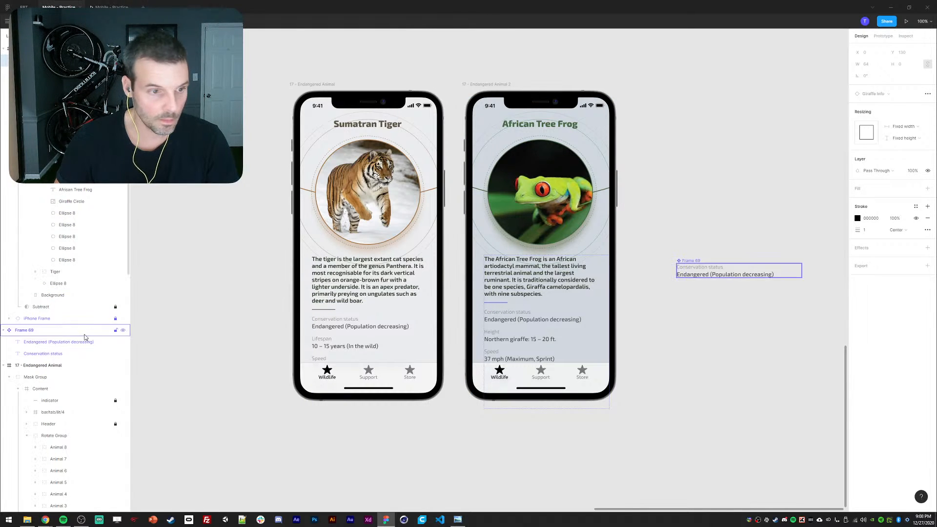
{"action": "scroll", "coordinate": [62, 249], "scroll_direction": "up", "scroll_amount": 5}
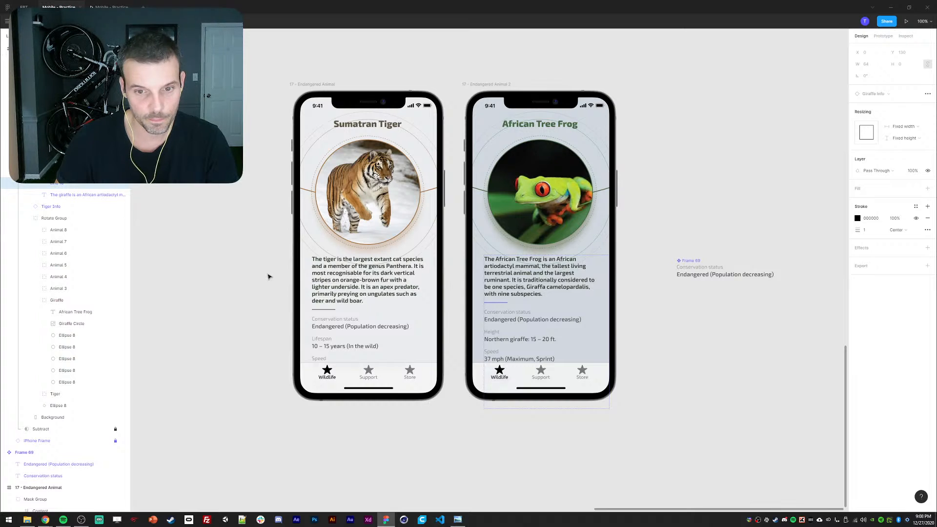
{"action": "left_click", "coordinate": [285, 372]}
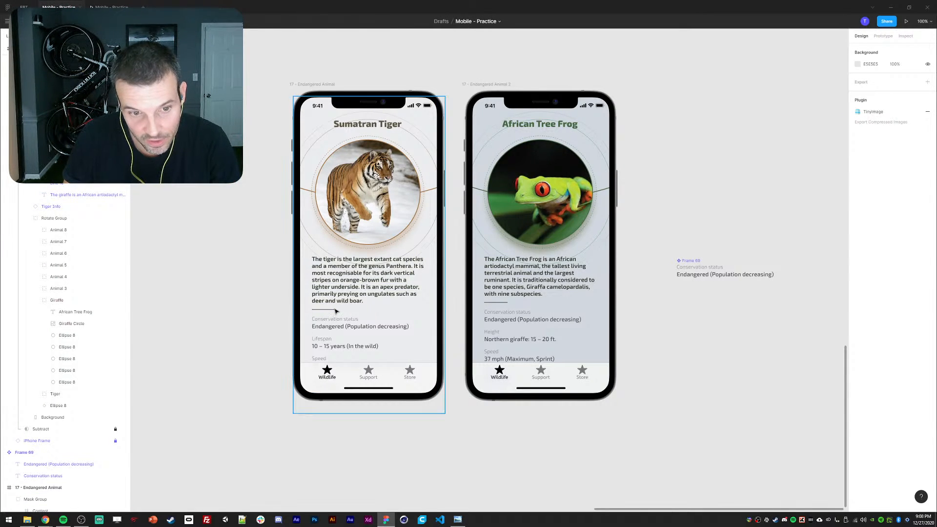
- Try centre-aligning the text of the tiger and frog description paragraphs, and undo it
{"action": "left_click", "coordinate": [351, 303]}
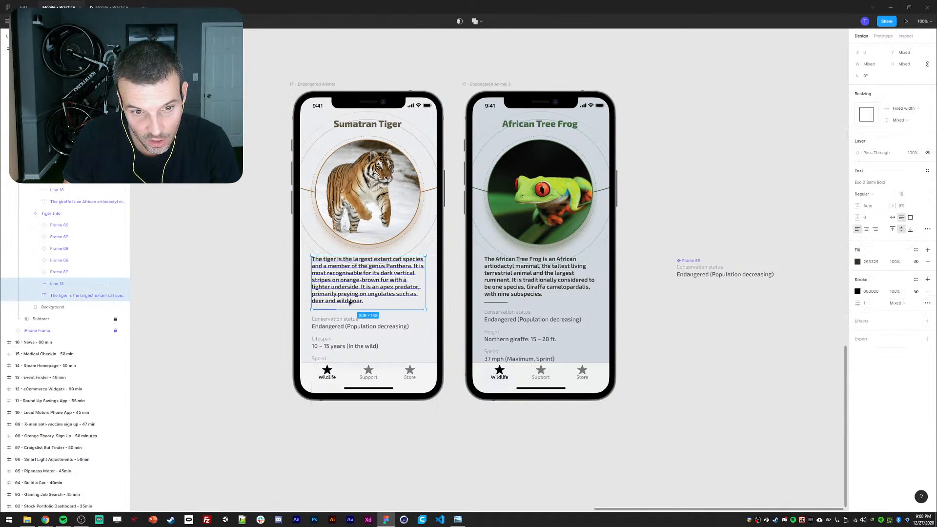
{"action": "left_click", "coordinate": [518, 298], "text": "shift"}
{"action": "left_click", "coordinate": [868, 229]}
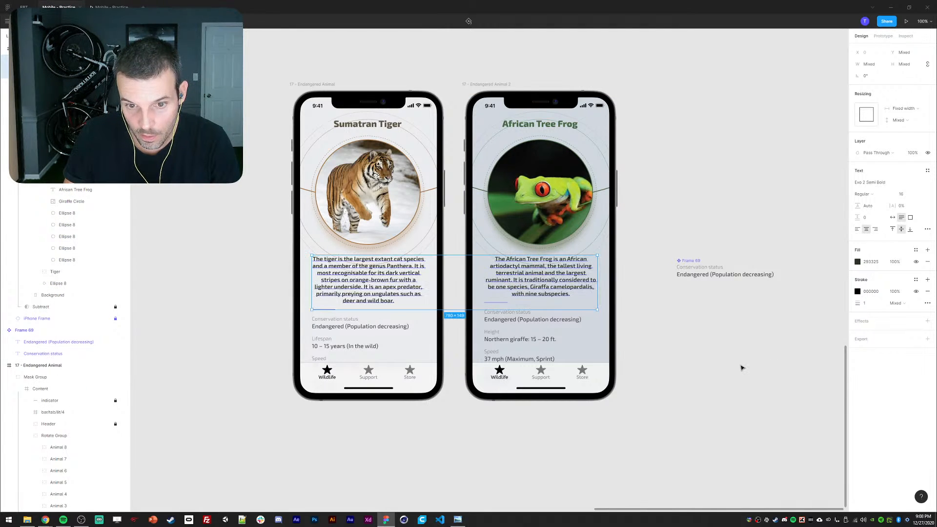
{"action": "left_click", "coordinate": [742, 368]}
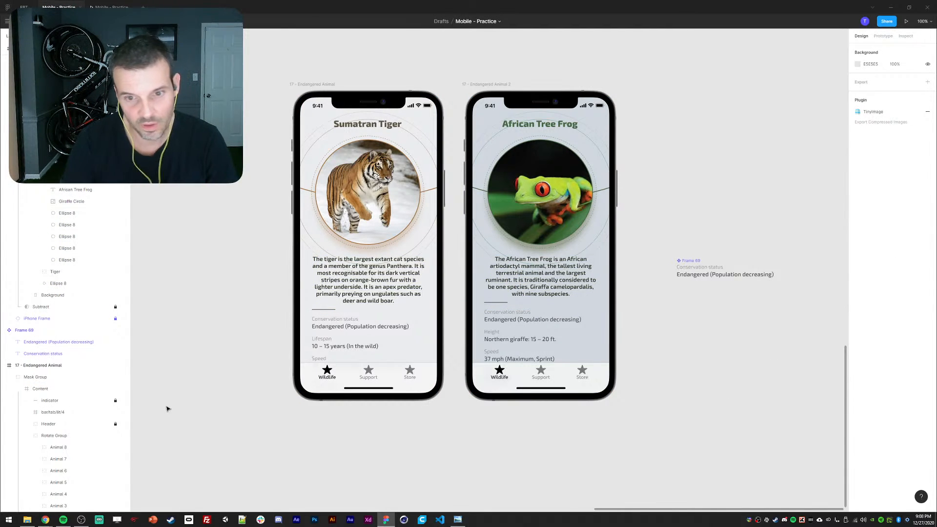
{"action": "key", "text": "ctrl+z"}
{"action": "left_click", "coordinate": [396, 450]}
{"action": "left_click", "coordinate": [368, 400]}
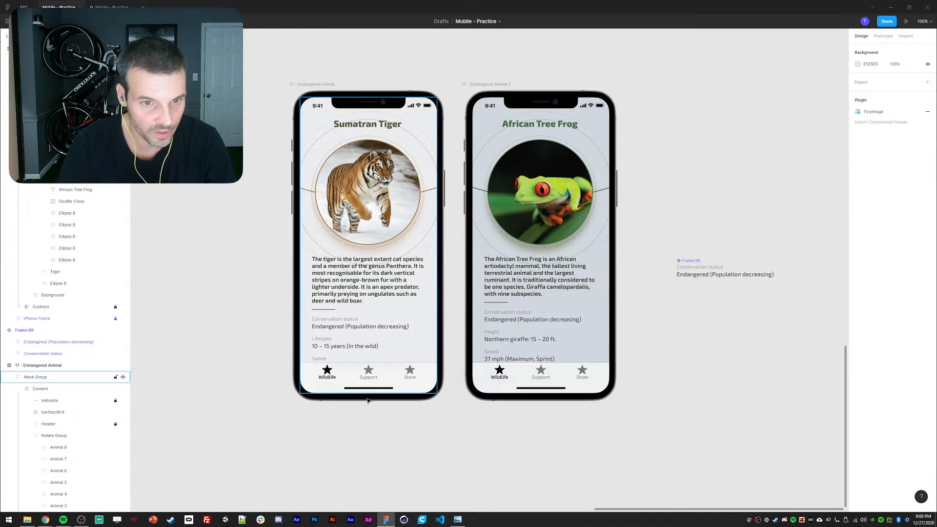
- Move the tiger and frog info blocks down about 24 px on both screens, including the hidden copies
{"action": "double_click", "coordinate": [346, 288]}
{"action": "double_click", "coordinate": [346, 288]}
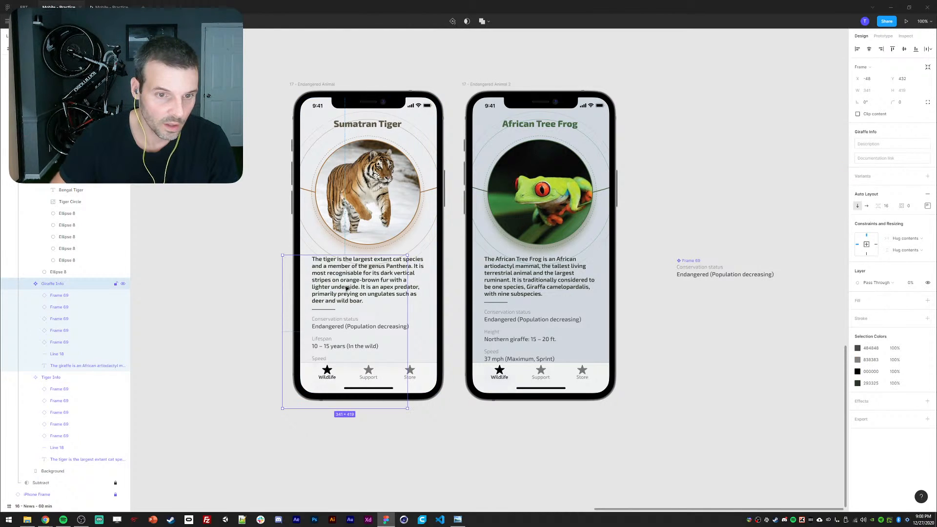
{"action": "left_click", "coordinate": [407, 279], "text": "shift"}
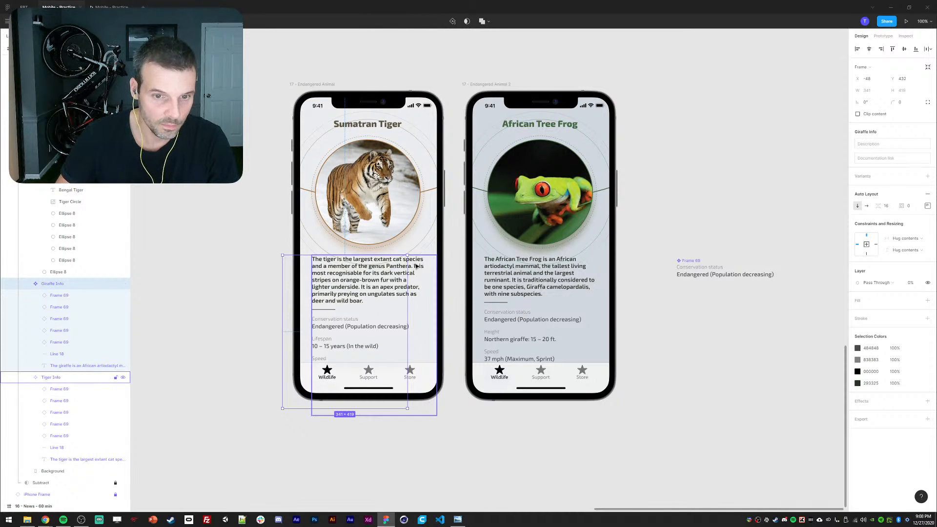
{"action": "left_click", "coordinate": [520, 287]}
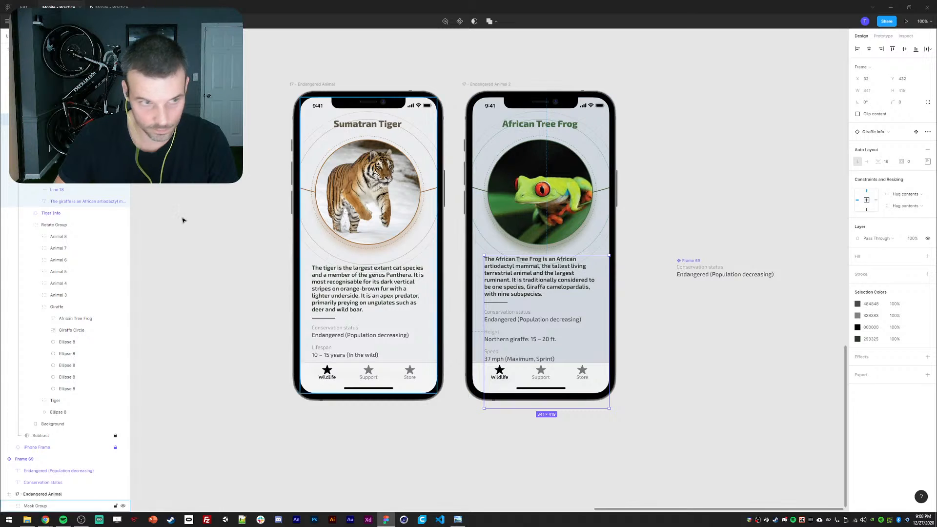
{"action": "left_click", "coordinate": [29, 120]}
{"action": "left_click", "coordinate": [51, 130], "text": "shift"}
{"action": "key", "text": "shift+Down"}
{"action": "key", "text": "shift+Down"}
{"action": "key", "text": "shift+Down"}
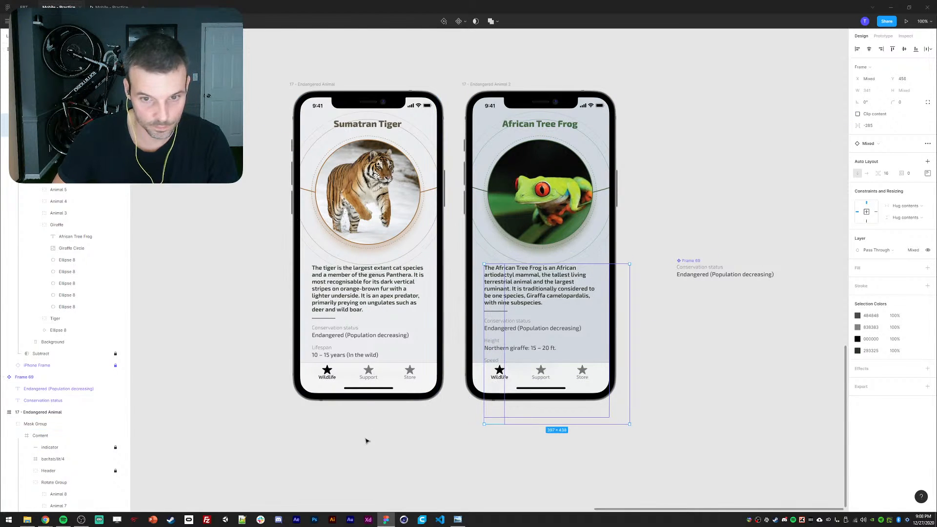
{"action": "left_click", "coordinate": [368, 440]}
- Preview the prototype and test the drag transition both ways between the tiger and frog screens, and return to the design
{"action": "left_click", "coordinate": [96, 6]}
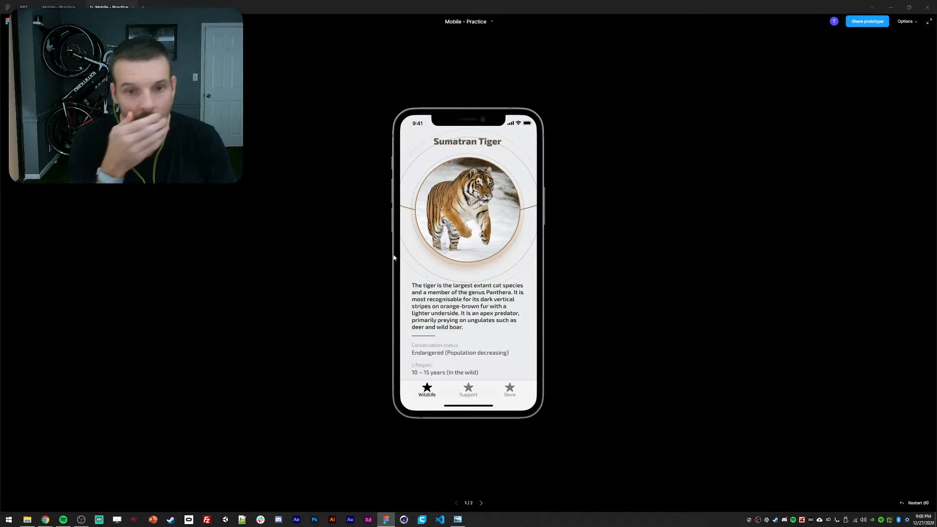
{"action": "left_click", "coordinate": [449, 257]}
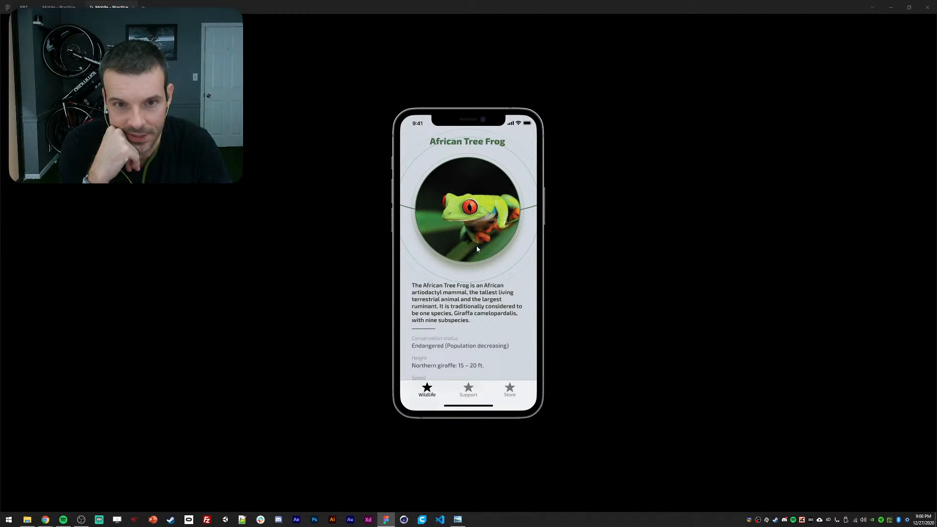
{"action": "left_click_drag", "start_coordinate": [477, 249], "coordinate": [323, 232]}
{"action": "left_click_drag", "start_coordinate": [426, 218], "coordinate": [391, 293]}
{"action": "left_click_drag", "start_coordinate": [445, 334], "coordinate": [553, 256]}
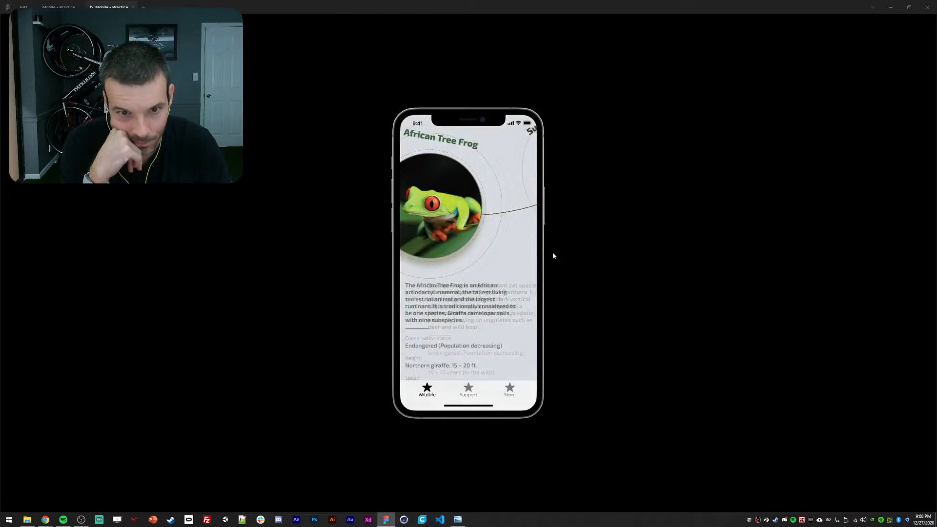
{"action": "left_click_drag", "start_coordinate": [502, 240], "coordinate": [341, 229]}
{"action": "left_click_drag", "start_coordinate": [425, 229], "coordinate": [567, 206]}
{"action": "left_click_drag", "start_coordinate": [493, 217], "coordinate": [288, 220]}
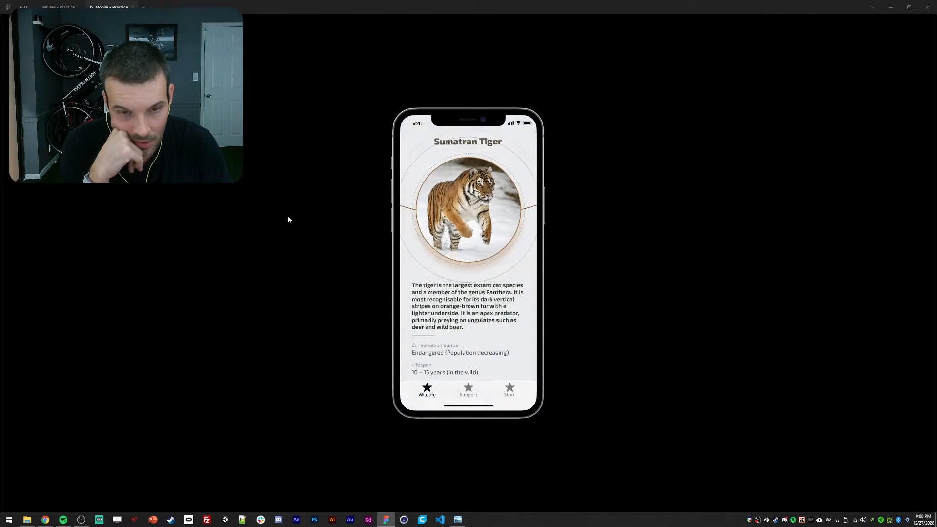
{"action": "left_click_drag", "start_coordinate": [430, 214], "coordinate": [569, 212]}
{"action": "left_click", "coordinate": [59, 7]}
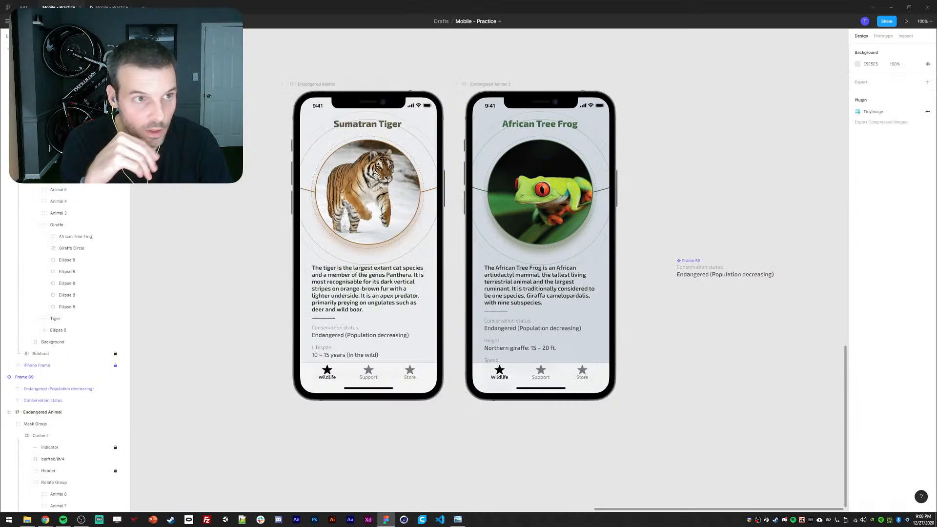
- Delete the loose conservation status component beside the African Tree Frog screen
{"action": "left_click_drag", "start_coordinate": [685, 261], "coordinate": [214, 302]}
{"action": "key", "text": "Delete"}
- Place the Sumatran Tiger screen beside the 16 - News screen in the practice grid, with the African Tree Frog screen directly beneath it
{"action": "left_click_drag", "start_coordinate": [242, 259], "coordinate": [230, 271]}
{"action": "key", "text": "ctrl+minus"}
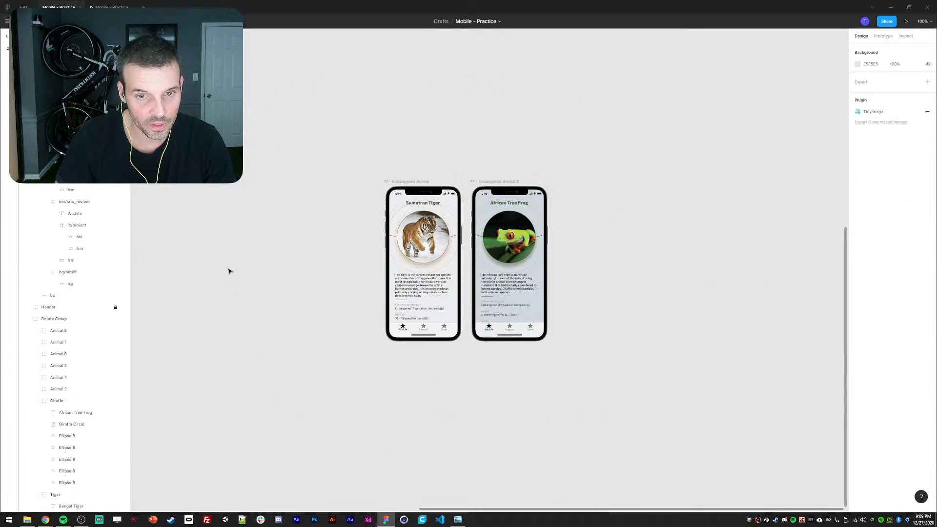
{"action": "left_click_drag", "start_coordinate": [286, 241], "coordinate": [250, 277]}
{"action": "key", "text": "ctrl+minus"}
{"action": "left_click_drag", "start_coordinate": [344, 245], "coordinate": [485, 244]}
{"action": "key", "text": "ctrl+plus"}
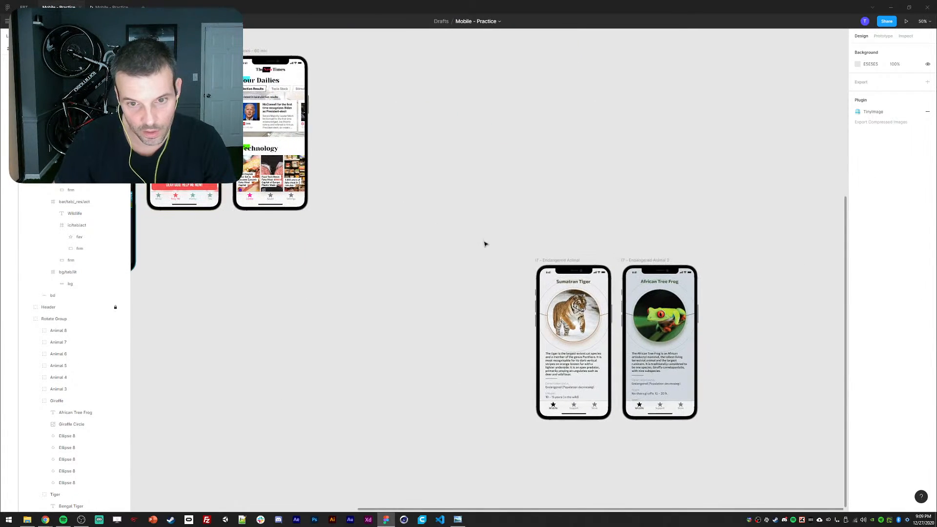
{"action": "left_click_drag", "start_coordinate": [564, 260], "coordinate": [347, 51]}
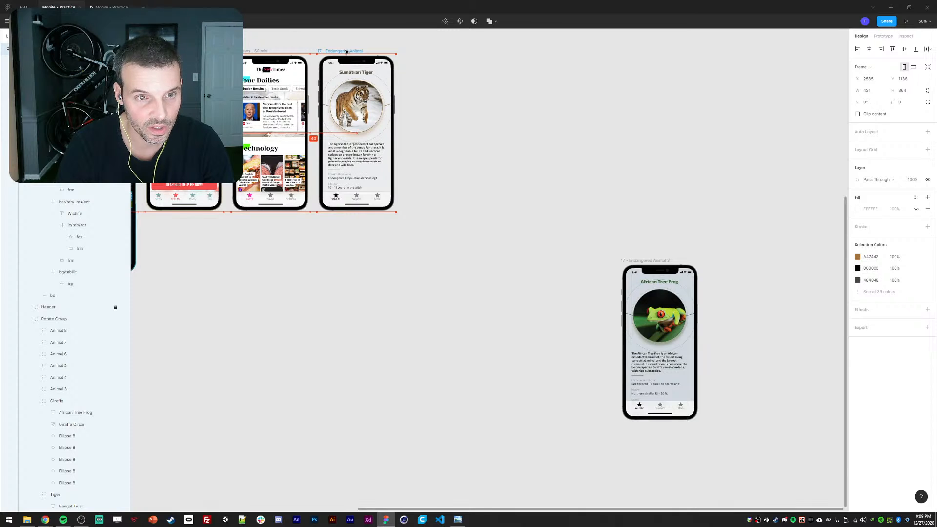
{"action": "left_click_drag", "start_coordinate": [643, 260], "coordinate": [342, 224]}
{"action": "left_click_drag", "start_coordinate": [279, 275], "coordinate": [407, 391]}
{"action": "left_click", "coordinate": [379, 393]}
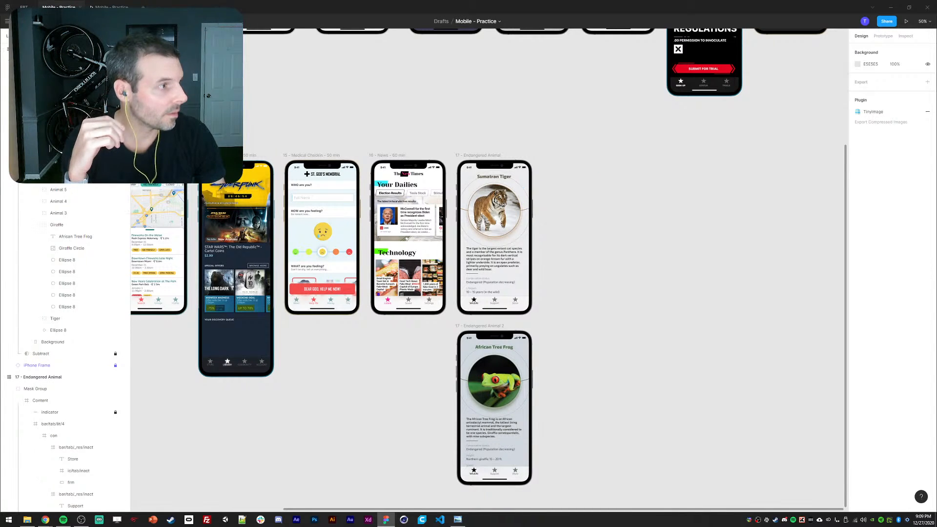
{"action": "left_click_drag", "start_coordinate": [337, 127], "coordinate": [532, 131]}
{"action": "scroll", "coordinate": [532, 133], "scroll_direction": "down", "scroll_amount": 1}
{"action": "scroll", "coordinate": [532, 138], "scroll_direction": "down", "scroll_amount": 5}
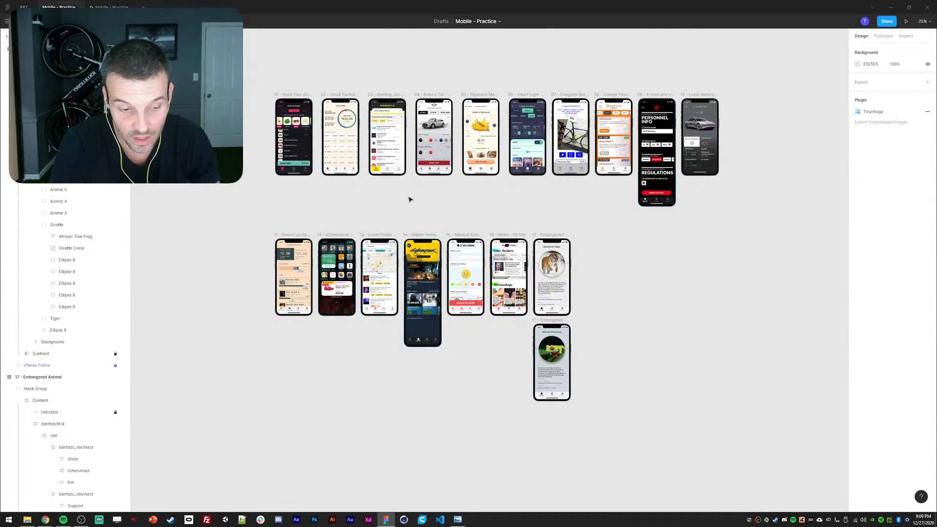
- Switch to the Daily UI challenge checklist in the browser, check off "Animal top conservation guide" with its sub-items deleted, and return to the design
{"action": "left_click", "coordinate": [47, 521]}
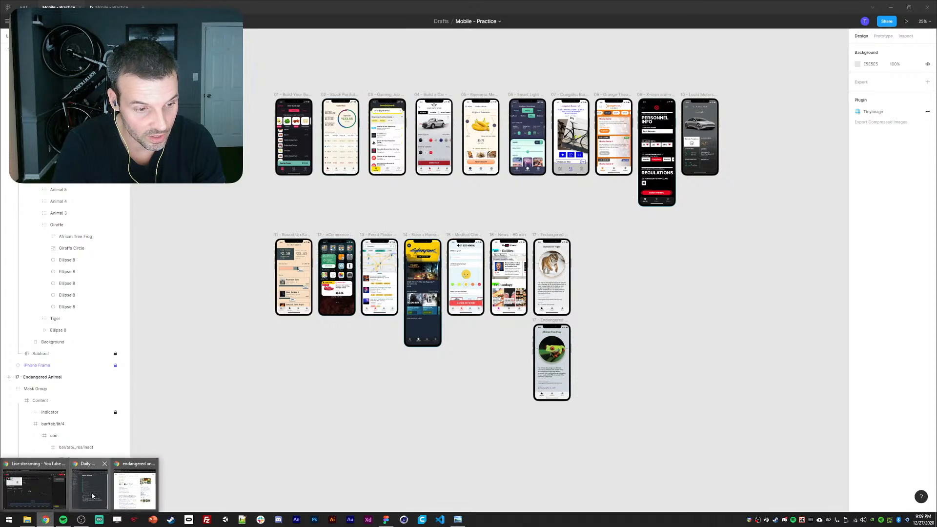
{"action": "left_click", "coordinate": [92, 494]}
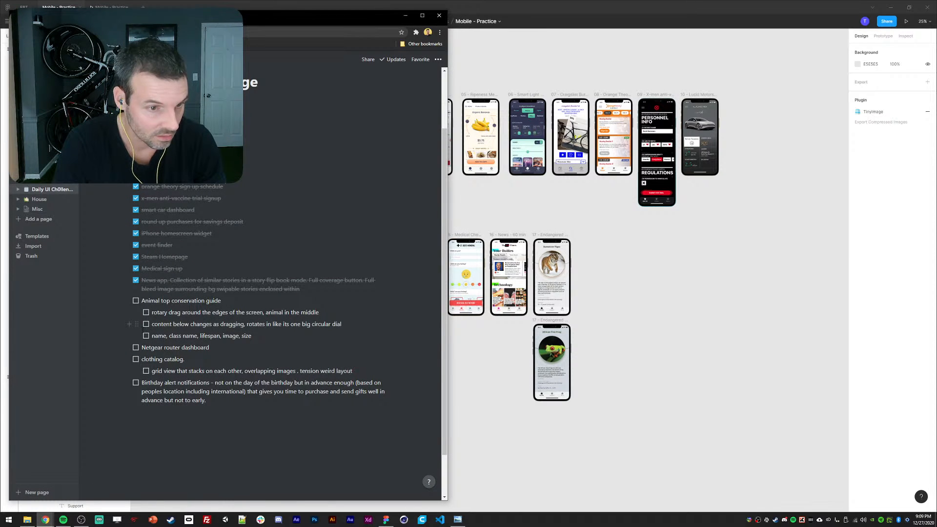
{"action": "left_click", "coordinate": [146, 324]}
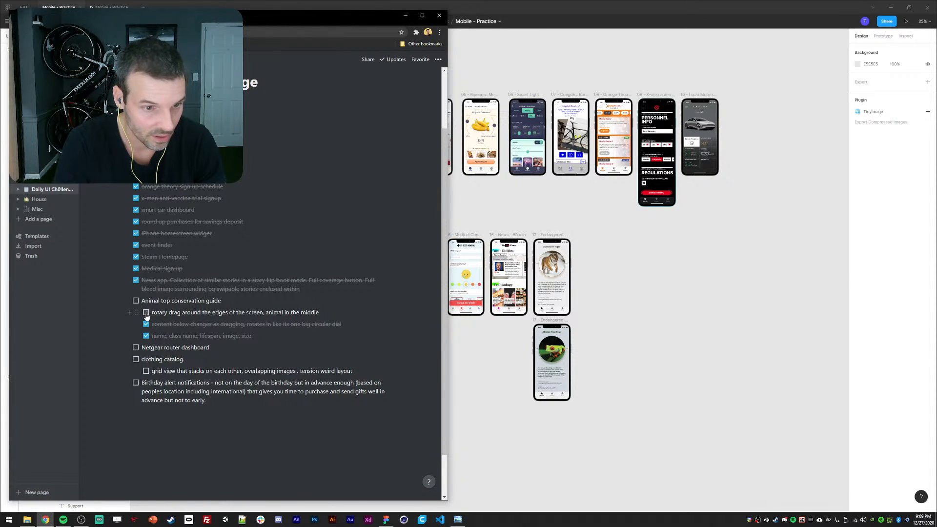
{"action": "left_click_drag", "start_coordinate": [267, 336], "coordinate": [142, 312]}
{"action": "key", "text": "Delete"}
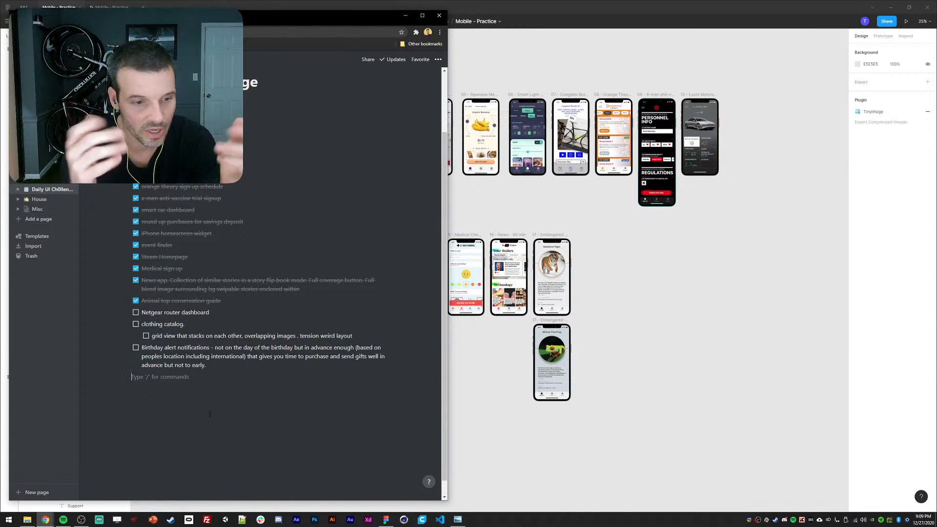
{"action": "left_click", "coordinate": [616, 338]}
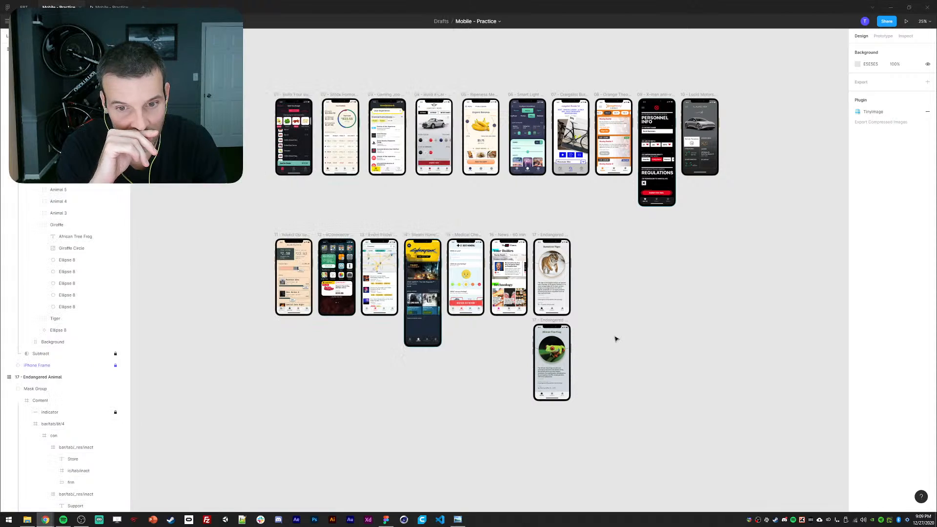
{"action": "left_click_drag", "start_coordinate": [623, 298], "coordinate": [625, 296]}
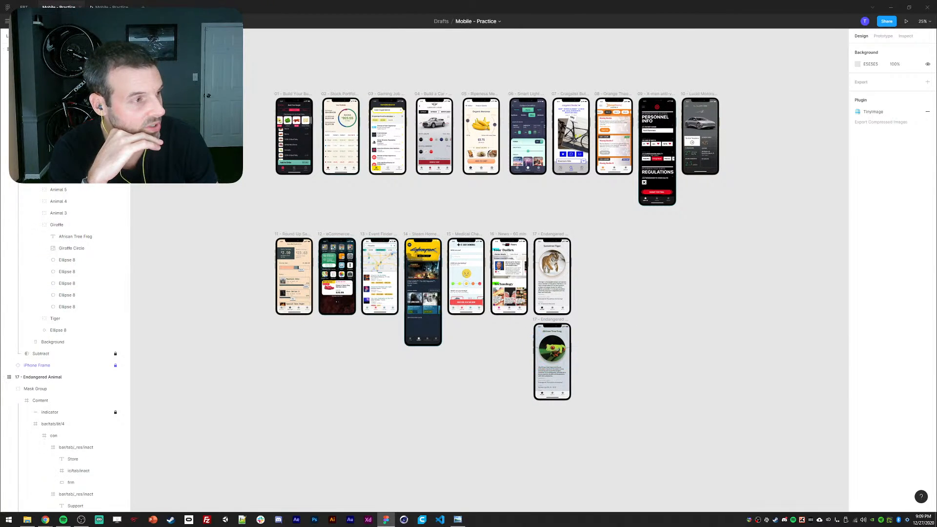